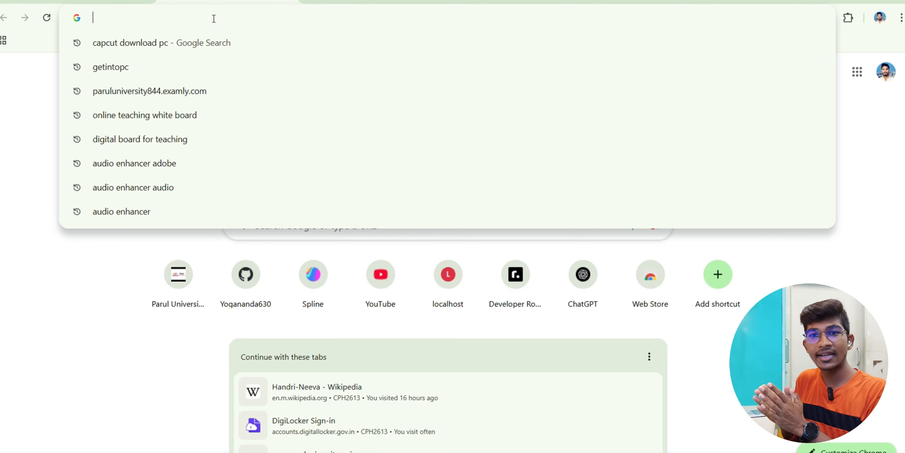
# - Search 'youtube categories list' and open the EntreResource YouTube categories article
pyautogui.write('youtube ')
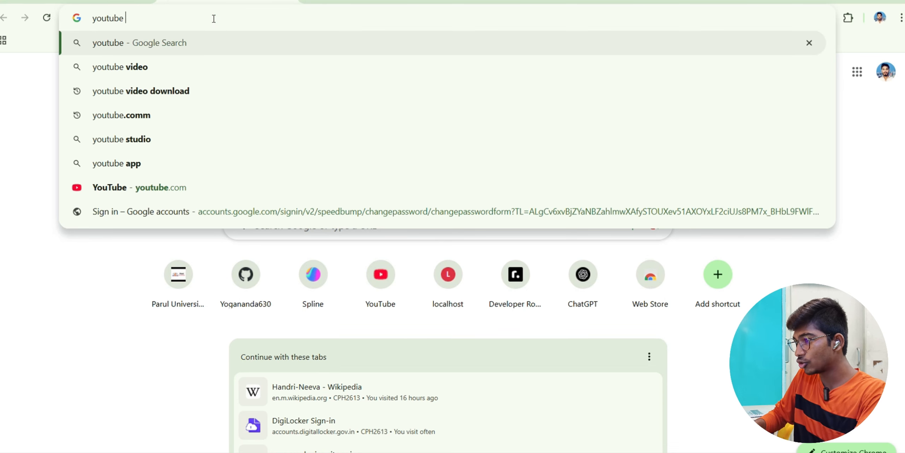
pyautogui.write('categories')
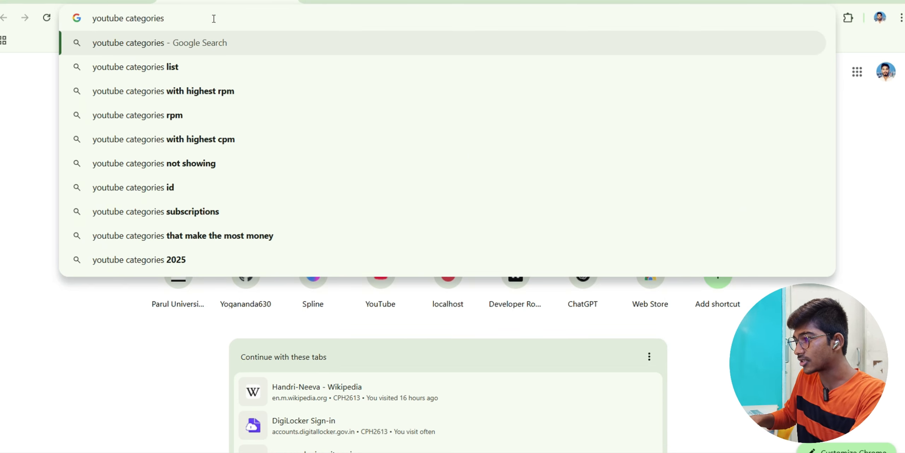
pyautogui.click(184, 67)
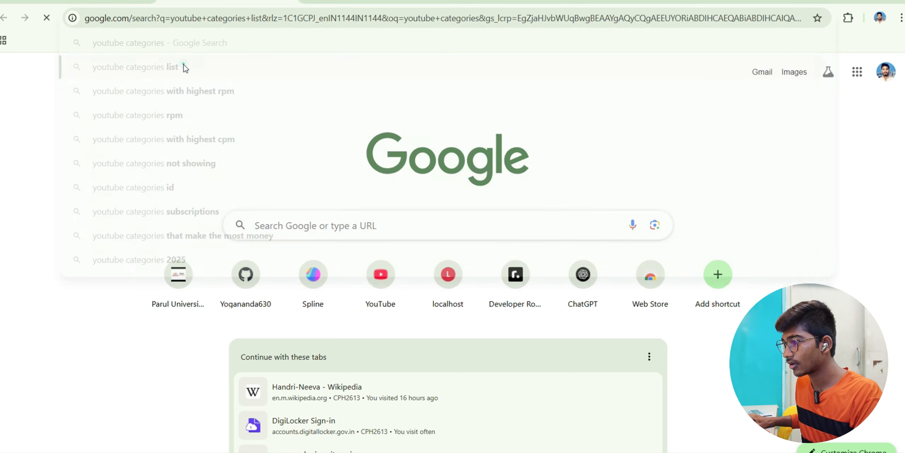
pyautogui.scroll(-2, 197, 247)
pyautogui.click(239, 273)
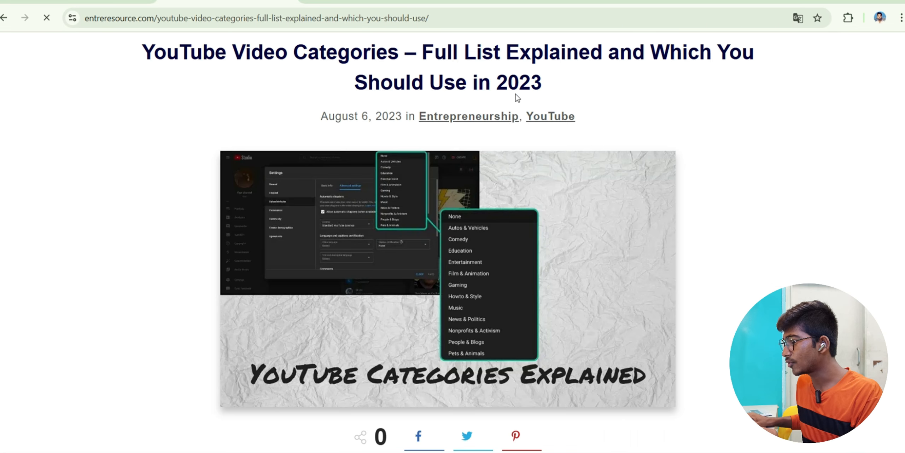
# - Go back to the results and refine the search to 'youtube categories list 2025'
pyautogui.click(4, 18)
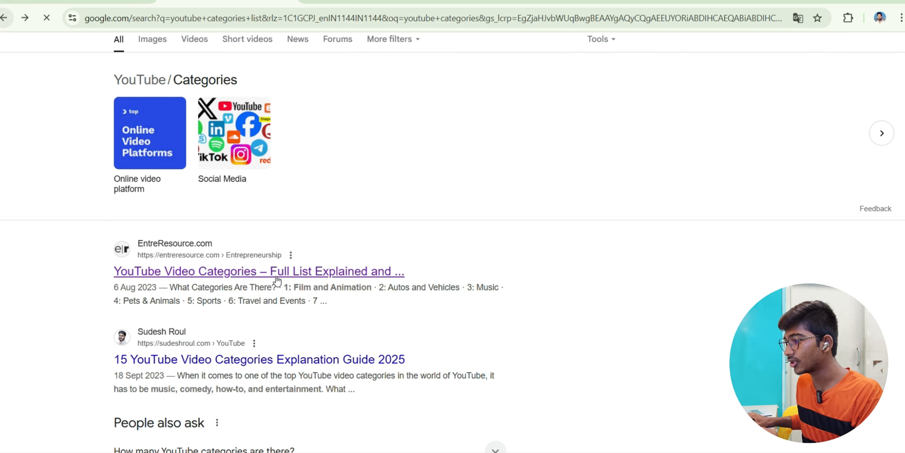
pyautogui.scroll(2, 323, 307)
pyautogui.click(247, 51)
pyautogui.write('2025')
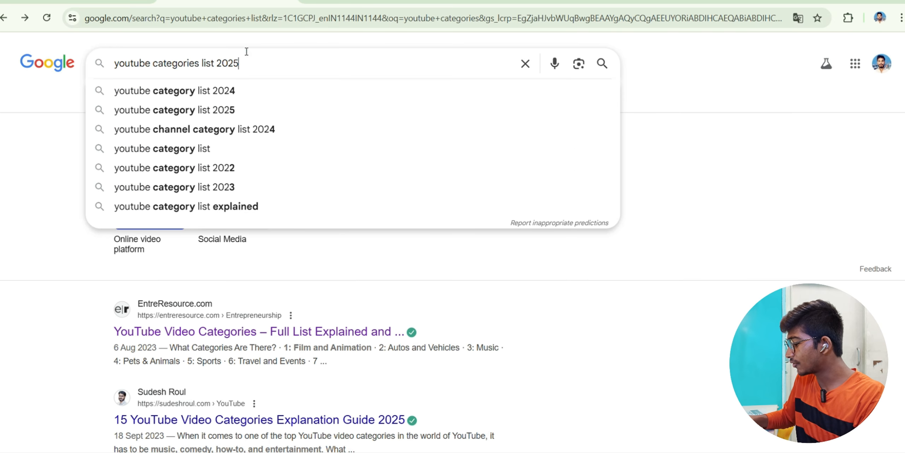
pyautogui.press('Return')
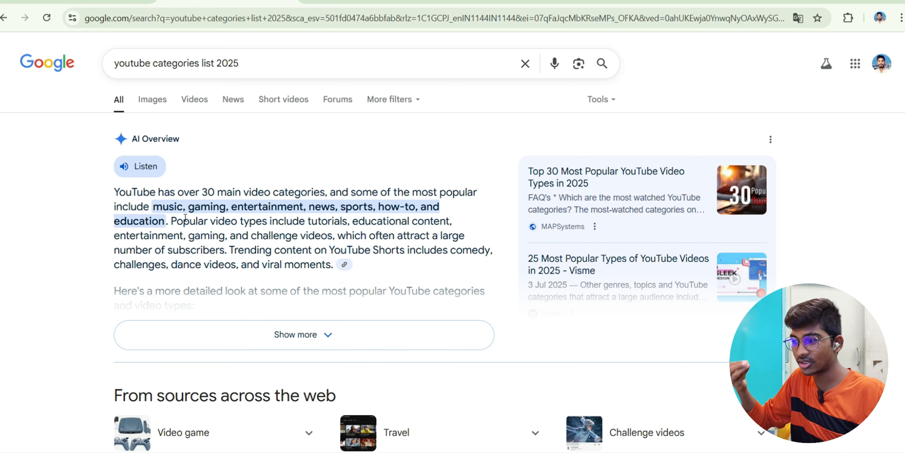
# - Expand the category list with '15 more' and scroll through all the YouTube categories
pyautogui.scroll(-5, 449, 323)
pyautogui.click(448, 323)
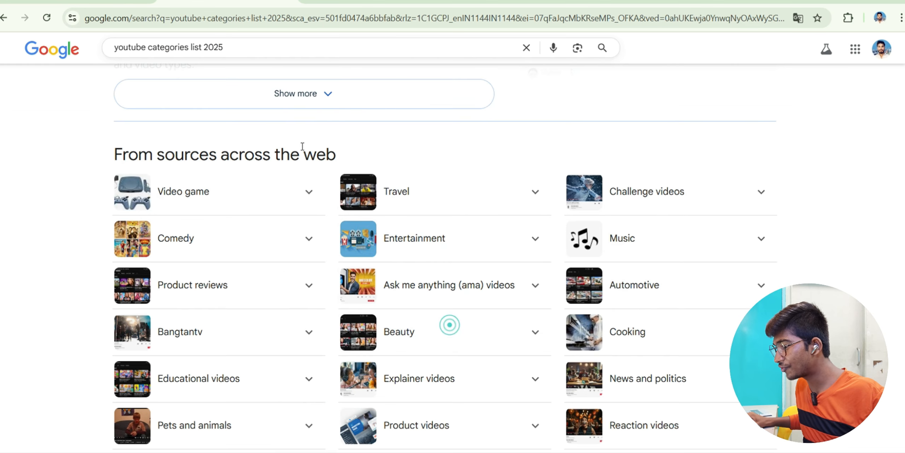
pyautogui.scroll(-2, 470, 320)
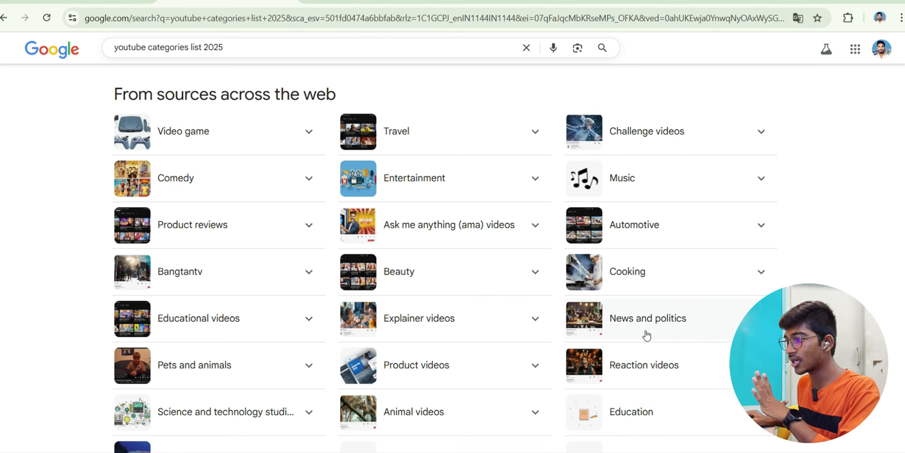
pyautogui.scroll(-1, 646, 333)
pyautogui.scroll(1, 646, 333)
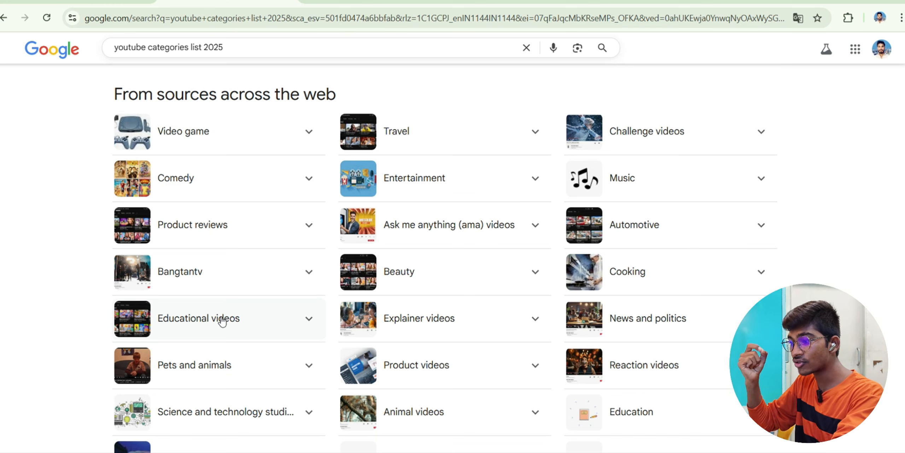
pyautogui.scroll(-3, 222, 321)
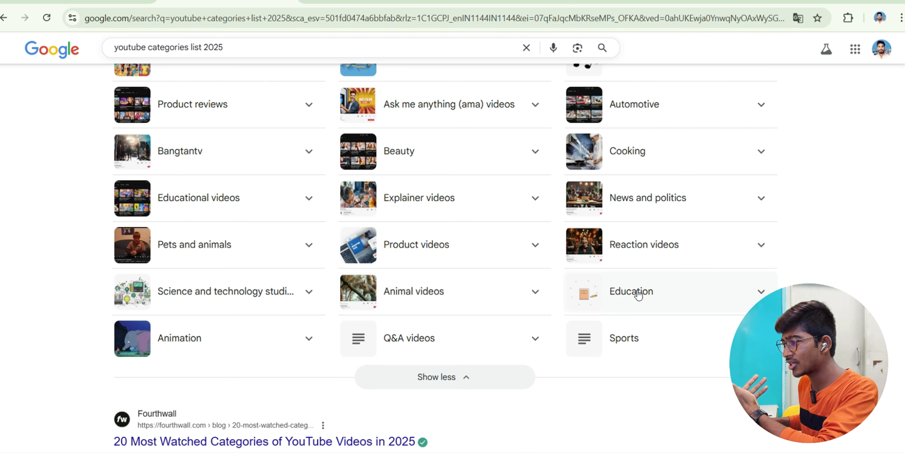
pyautogui.scroll(2, 672, 271)
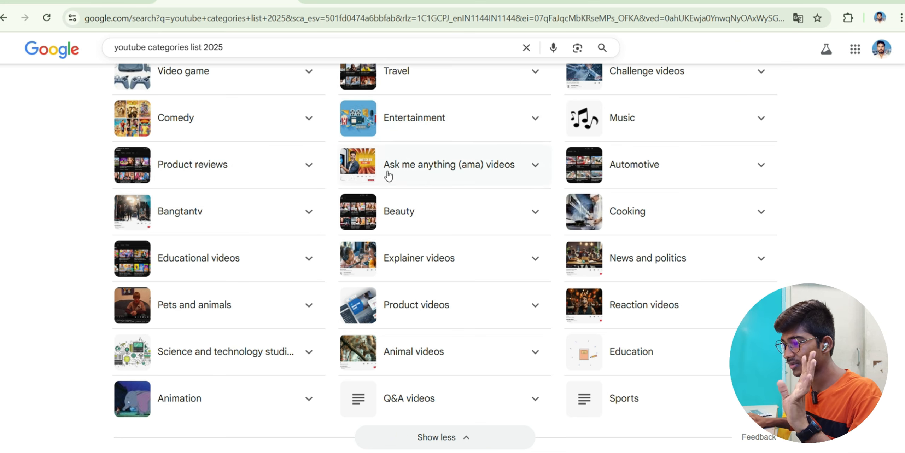
pyautogui.scroll(5, 524, 256)
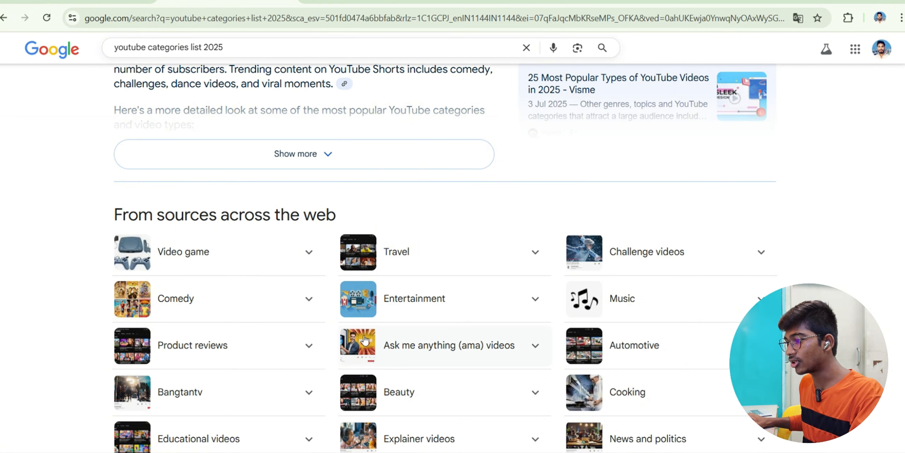
pyautogui.scroll(-3, 364, 338)
pyautogui.scroll(8, 247, 106)
pyautogui.scroll(-7, 254, 252)
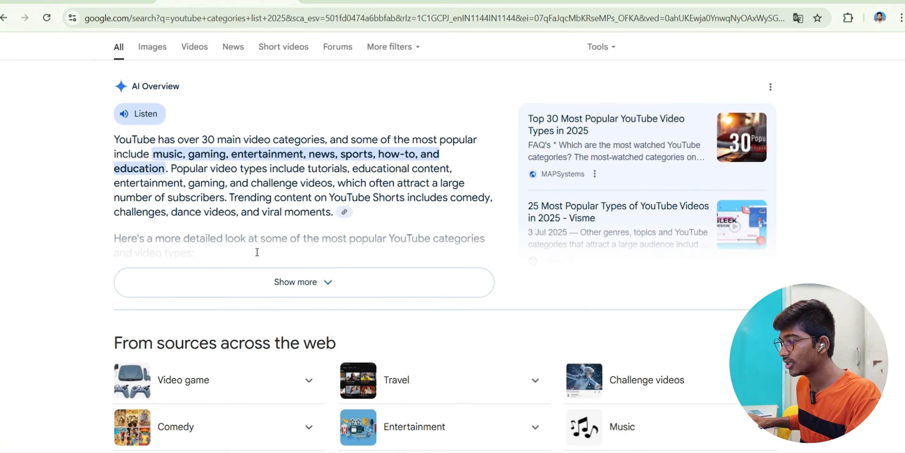
pyautogui.scroll(-3, 621, 351)
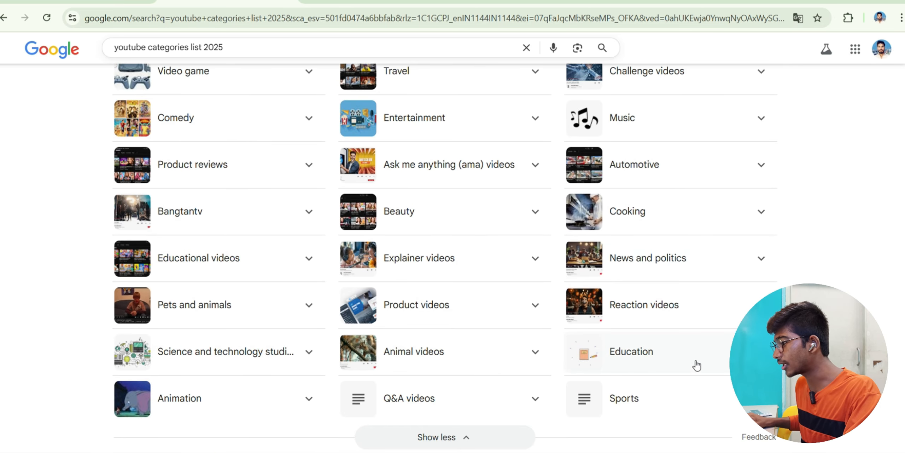
pyautogui.scroll(8, 600, 370)
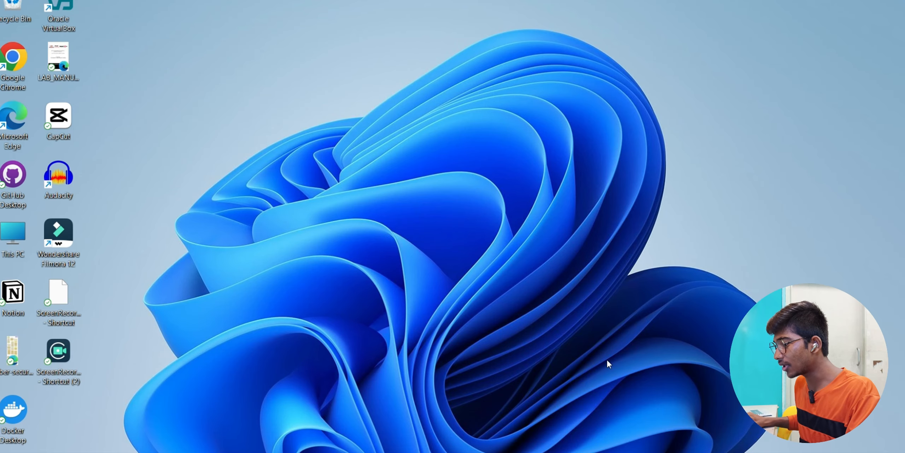
# - Open a new browser tab ready for another search
pyautogui.moveTo(611, 452)
pyautogui.click(611, 417)
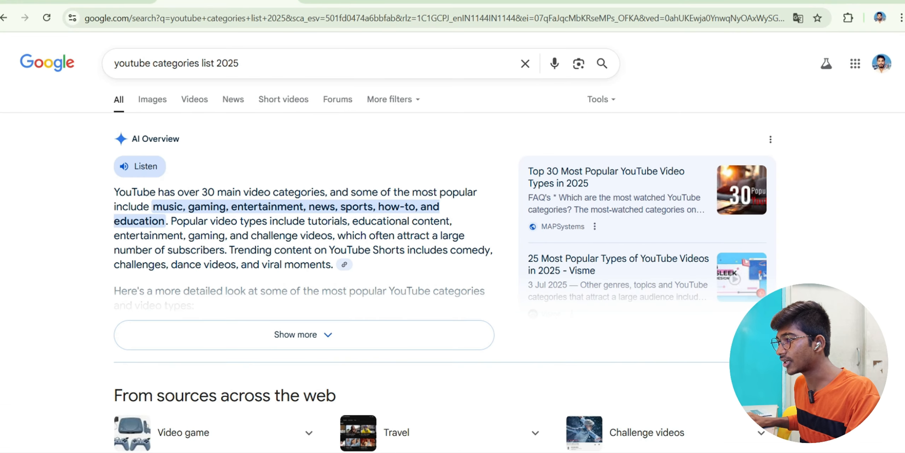
pyautogui.hotkey('ctrl', 't')
pyautogui.click(327, 18)
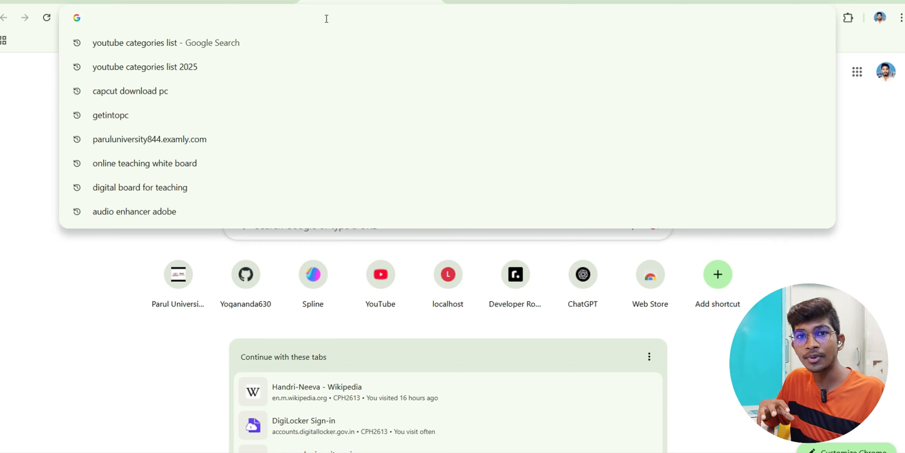
# - Search for 'google account' and open the Google Accounts sign-in page
pyautogui.write('gog')
pyautogui.press('BackSpace')
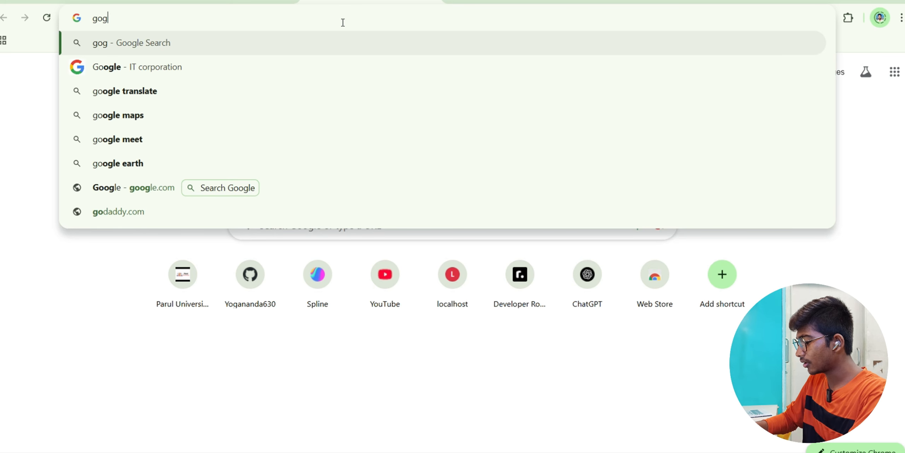
pyautogui.write('ogle account')
pyautogui.press('Return')
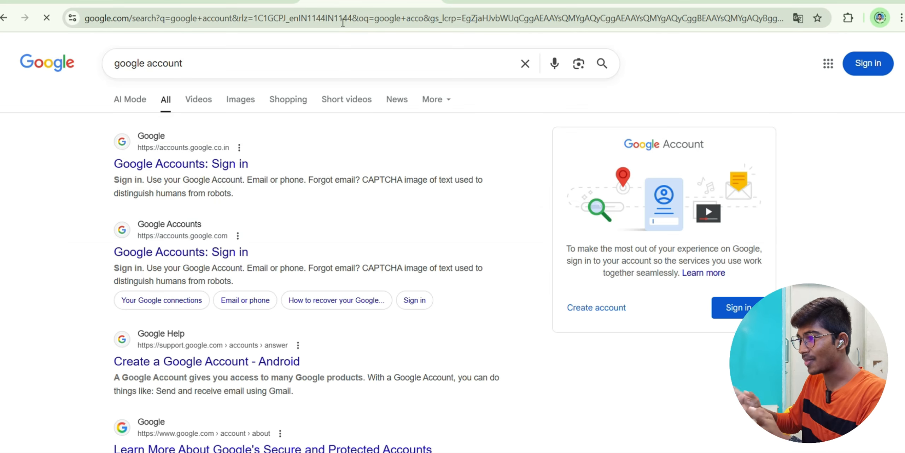
pyautogui.click(231, 167)
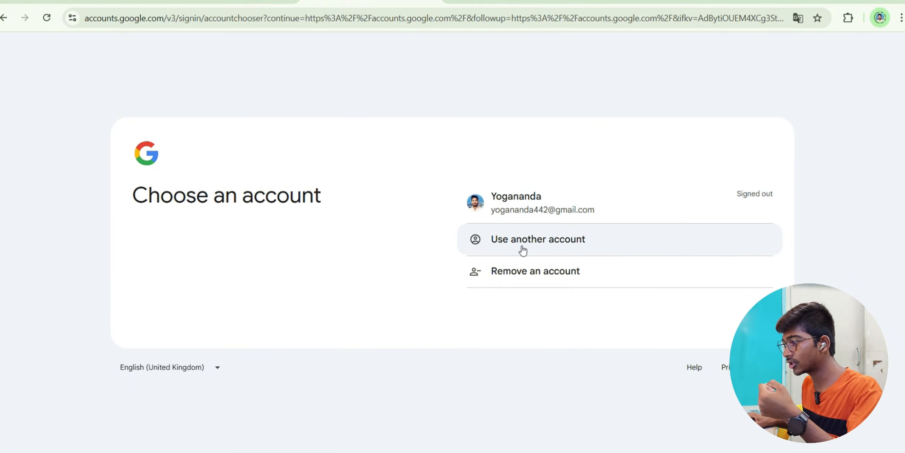
# - Create a new work/business account using a free Gmail address
pyautogui.click(538, 242)
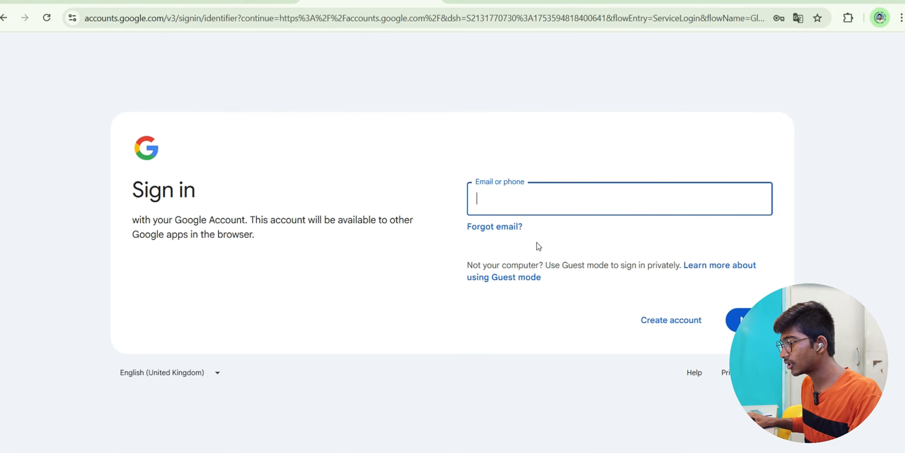
pyautogui.click(677, 325)
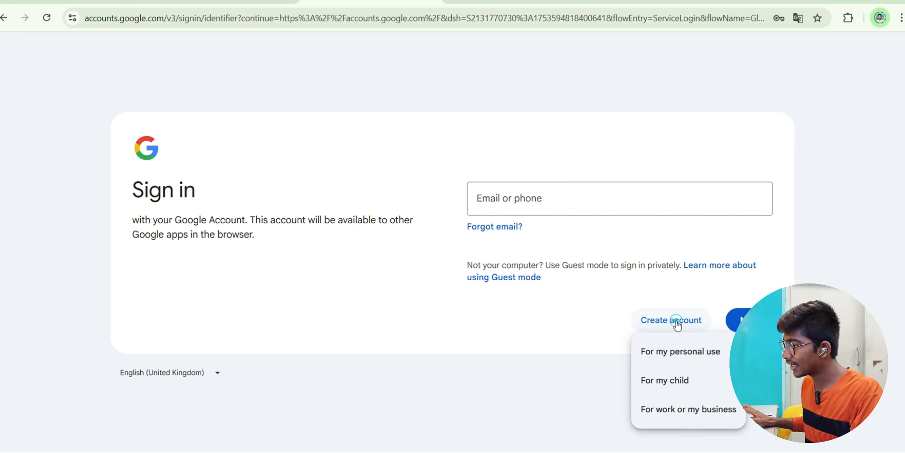
pyautogui.click(697, 407)
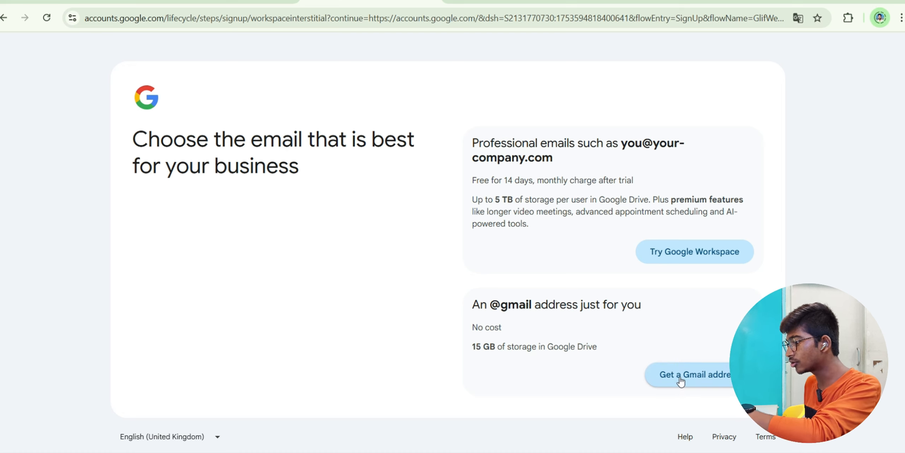
pyautogui.click(715, 377)
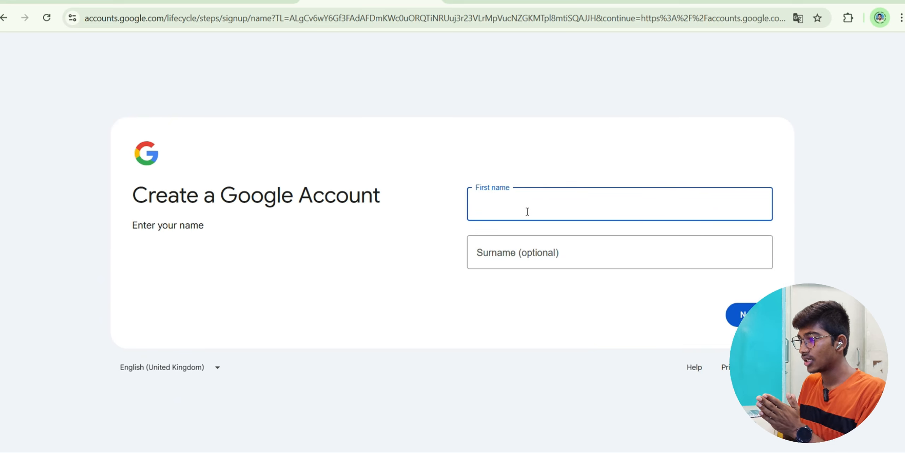
# - Enter the account holder's first name and surname and continue
pyautogui.write('S')
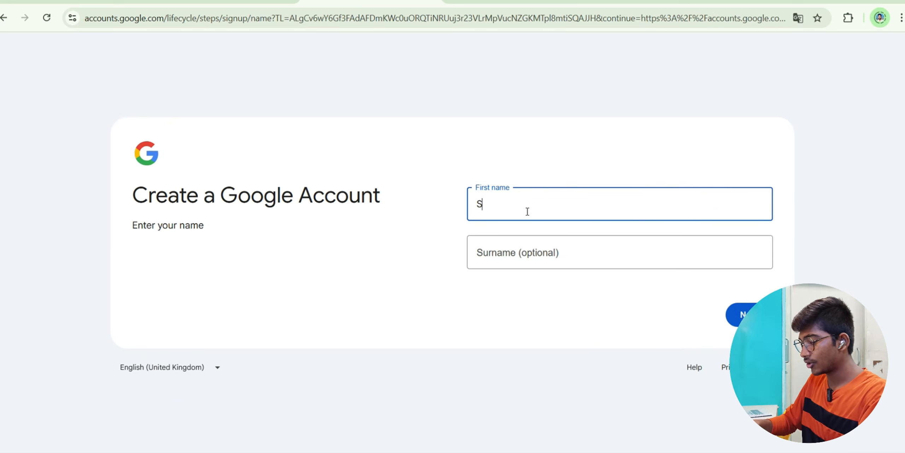
pyautogui.write('anthosh')
pyautogui.click(537, 265)
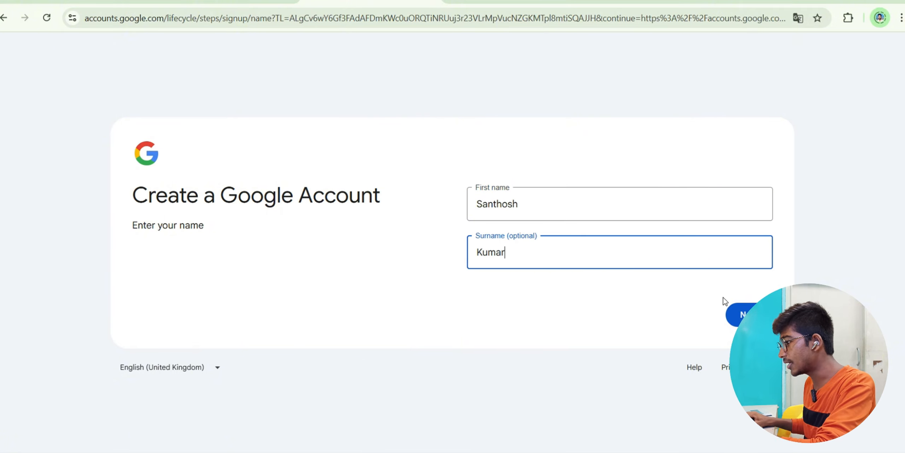
pyautogui.click(742, 314)
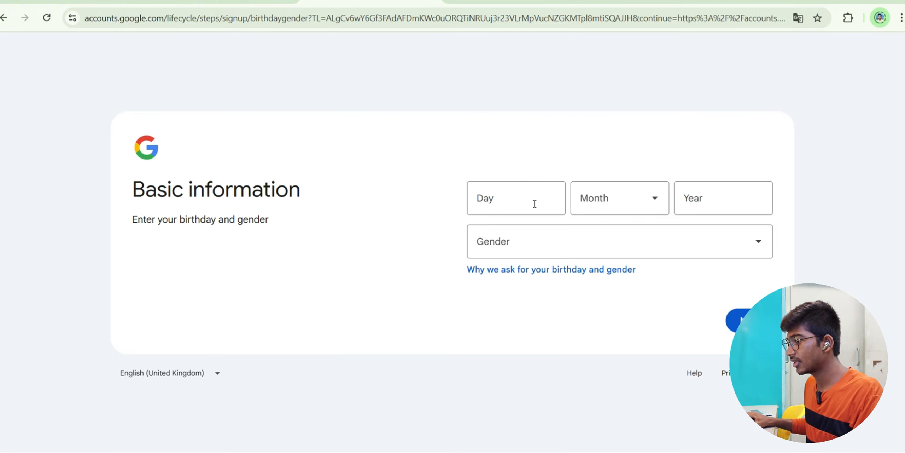
pyautogui.click(541, 202)
pyautogui.click(586, 194)
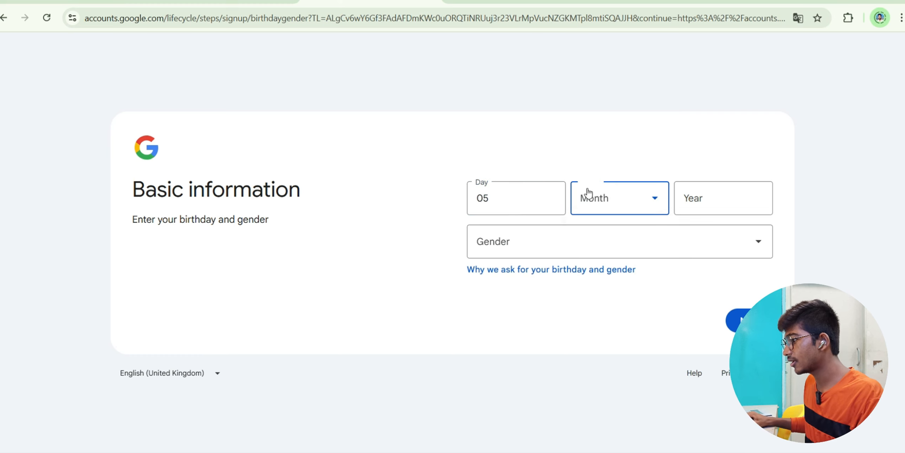
pyautogui.click(601, 354)
pyautogui.click(704, 207)
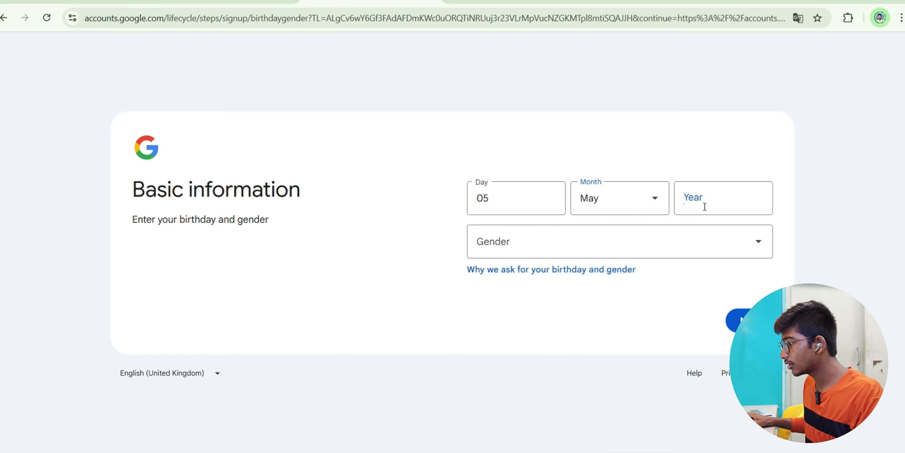
pyautogui.click(710, 253)
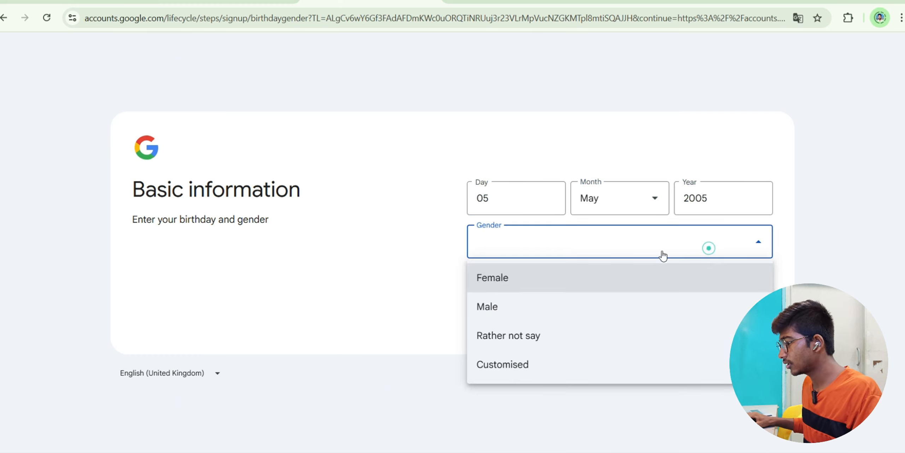
pyautogui.click(483, 307)
pyautogui.press('Return')
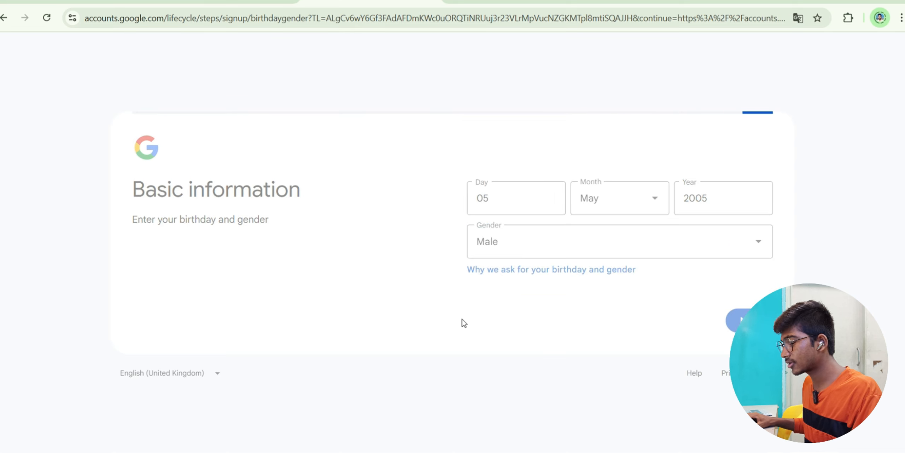
pyautogui.click(534, 203)
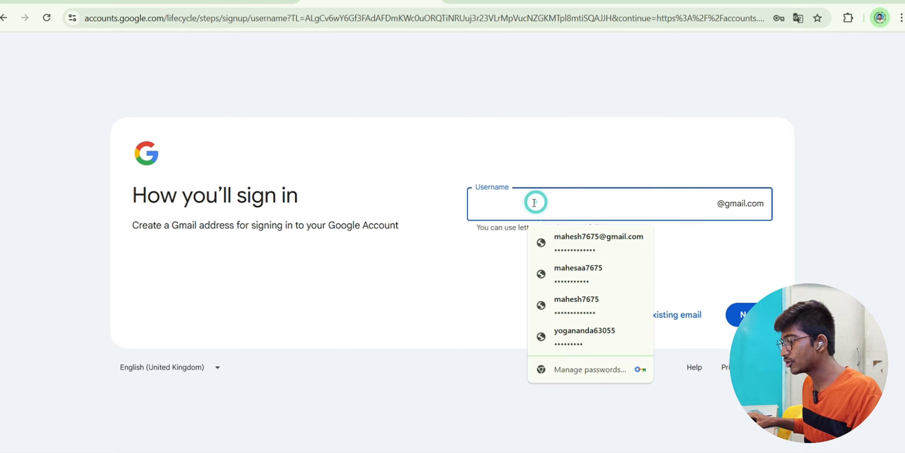
pyautogui.click(497, 210)
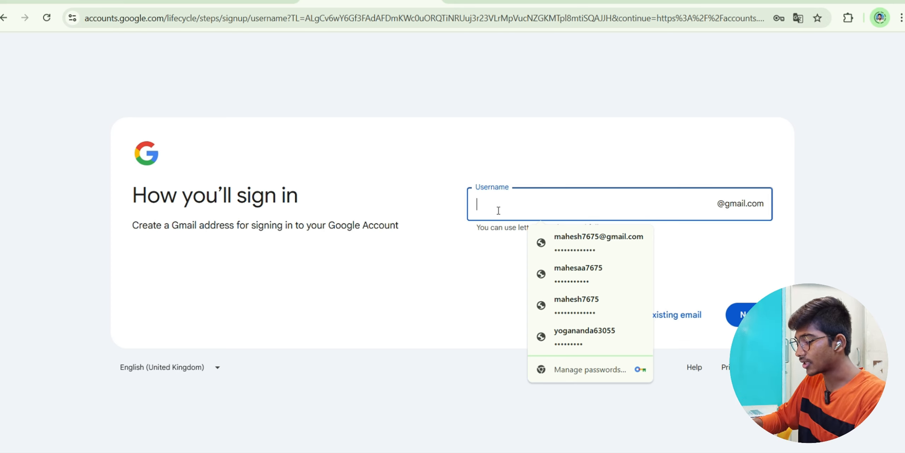
pyautogui.hotkey('ctrl', 'v')
pyautogui.write('@g')
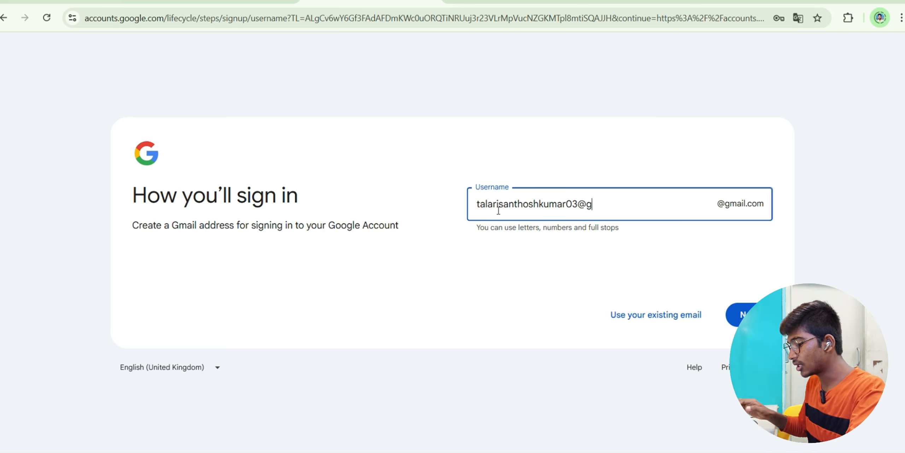
pyautogui.write('mail.com')
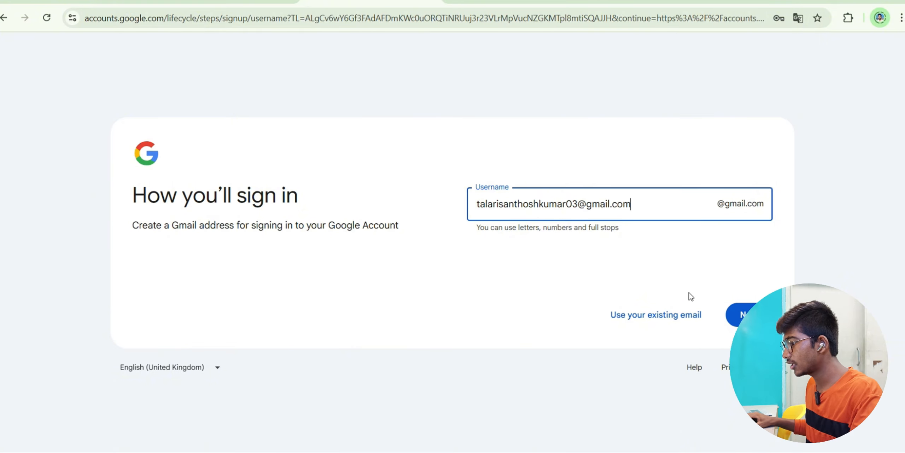
pyautogui.moveTo(656, 204); pyautogui.dragTo(581, 208)
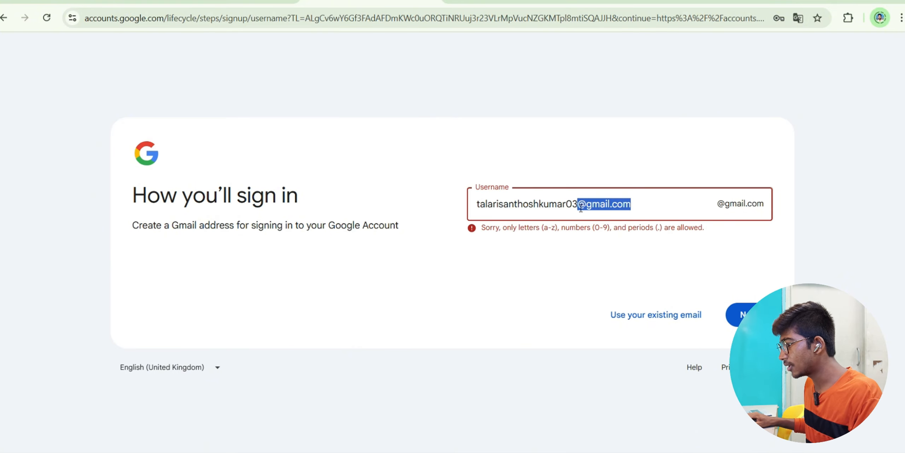
pyautogui.press('BackSpace')
pyautogui.click(720, 202)
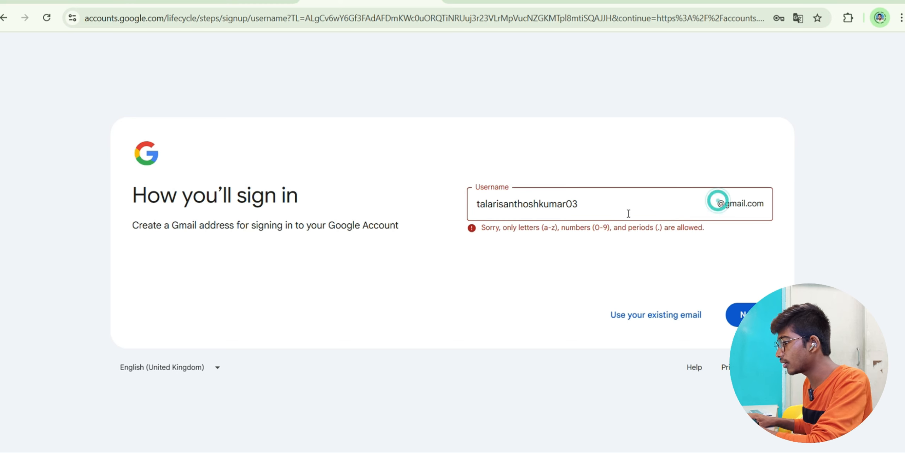
pyautogui.click(620, 208)
# - Submit the username and set the new account's password
pyautogui.click(737, 314)
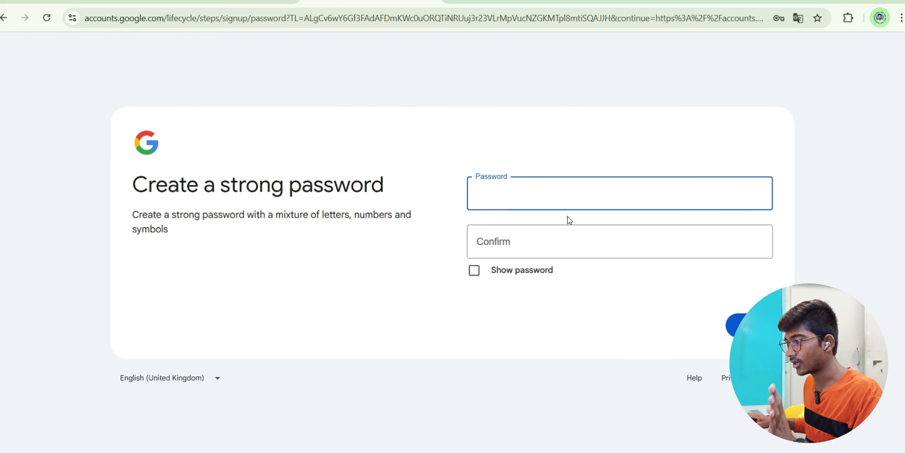
pyautogui.click(537, 196)
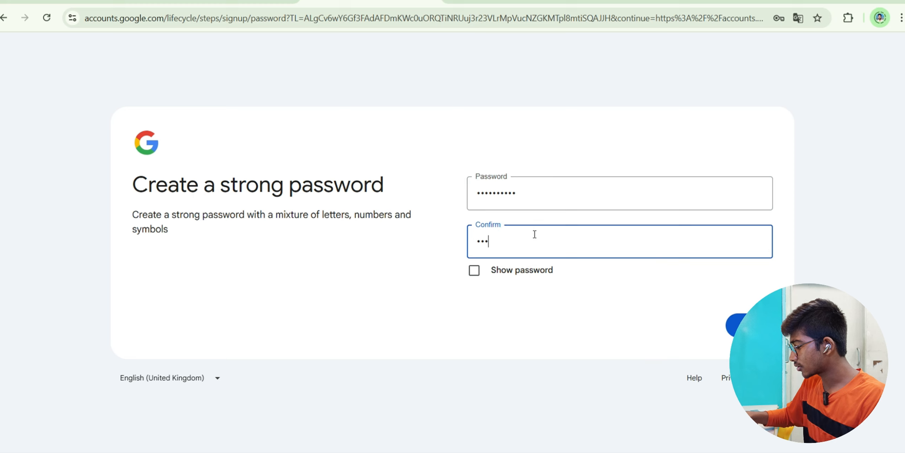
pyautogui.write('•••••')
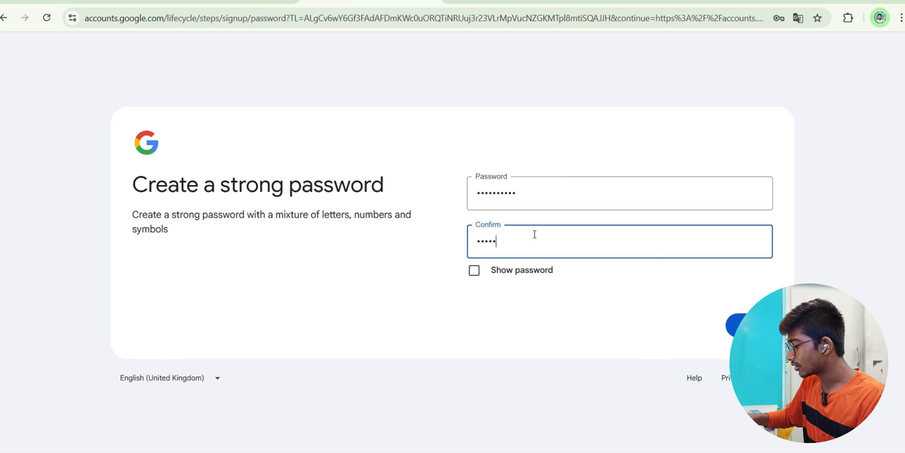
pyautogui.press('Return')
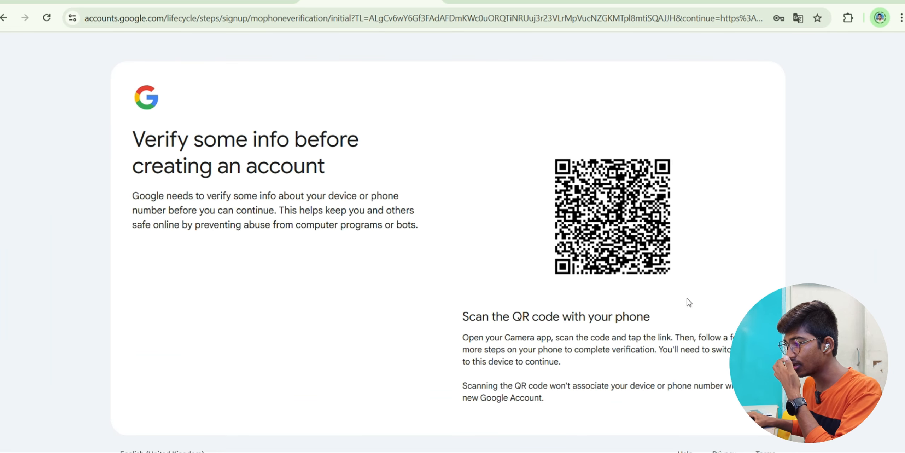
pyautogui.scroll(-1, 593, 250)
pyautogui.scroll(1, 493, 207)
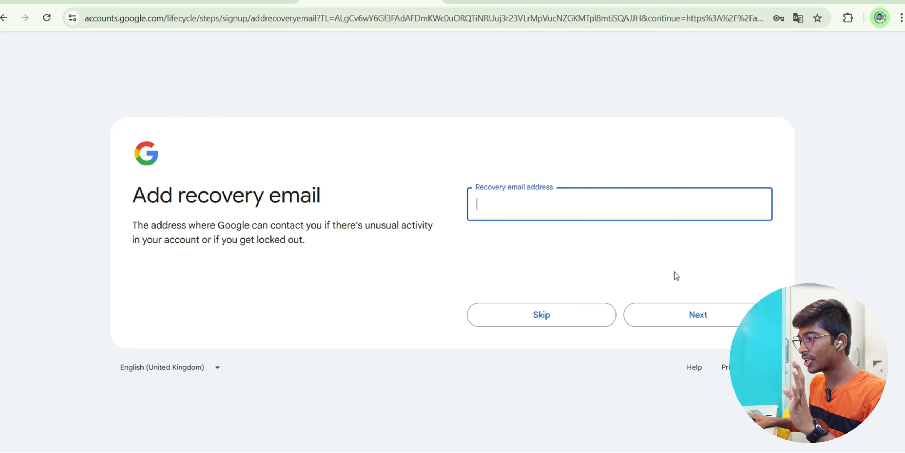
# - Skip the recovery email and agree to the terms to create the account
pyautogui.click(584, 320)
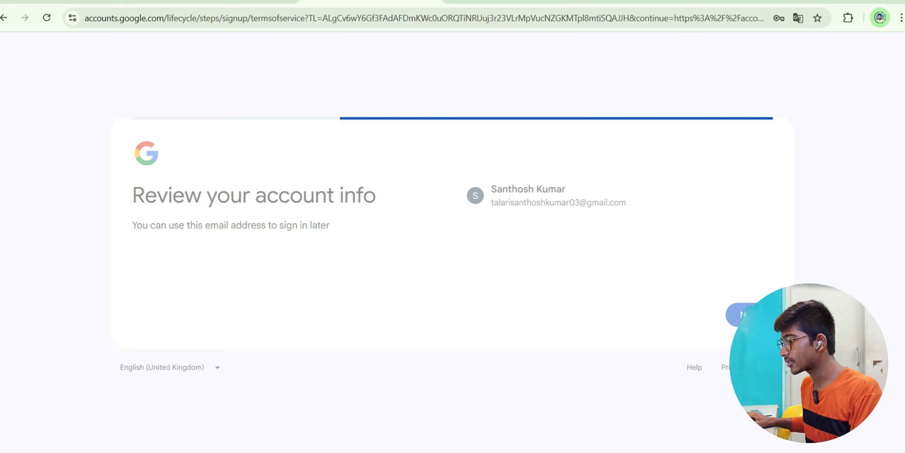
pyautogui.scroll(-3, 567, 237)
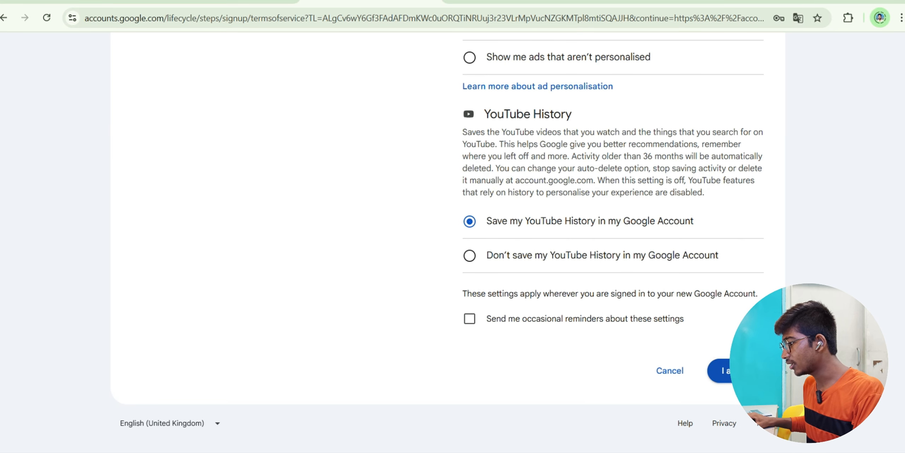
pyautogui.click(736, 370)
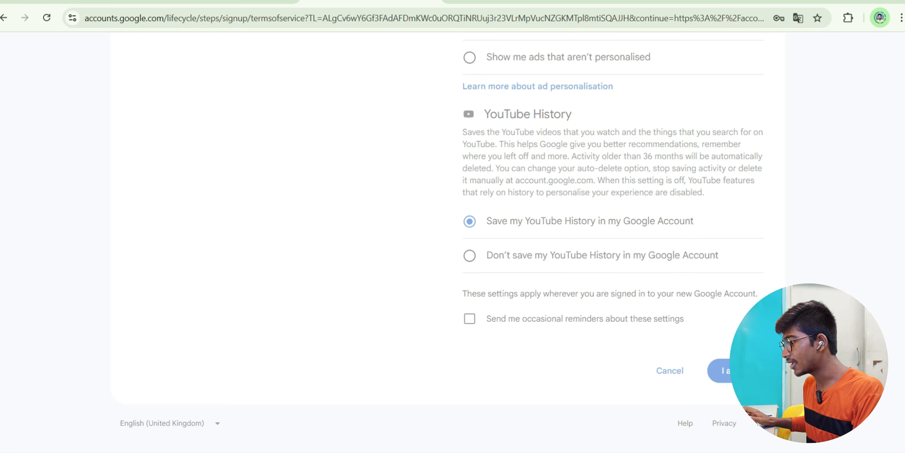
# - Decline the business setup and Chrome profile prompts, then launch YouTube from Google apps
pyautogui.click(271, 326)
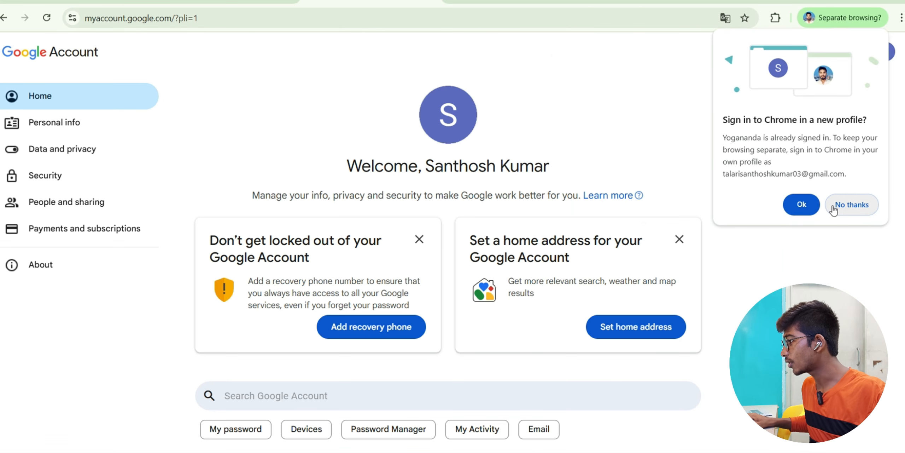
pyautogui.click(821, 207)
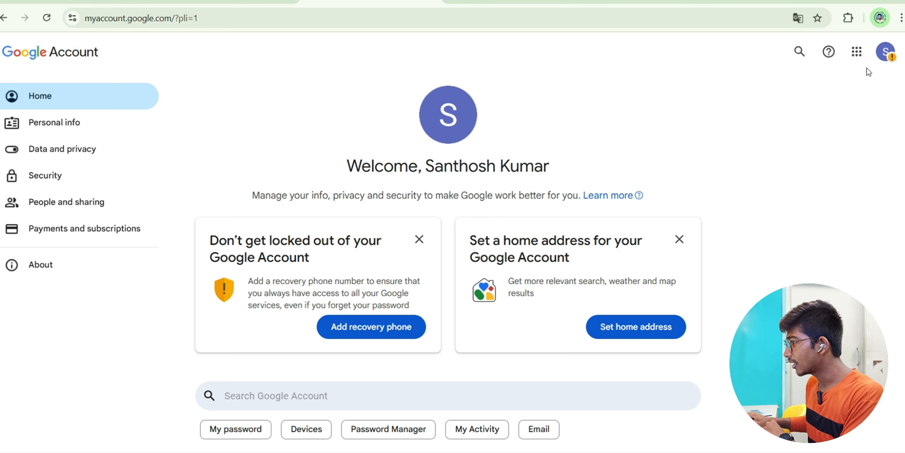
pyautogui.click(859, 55)
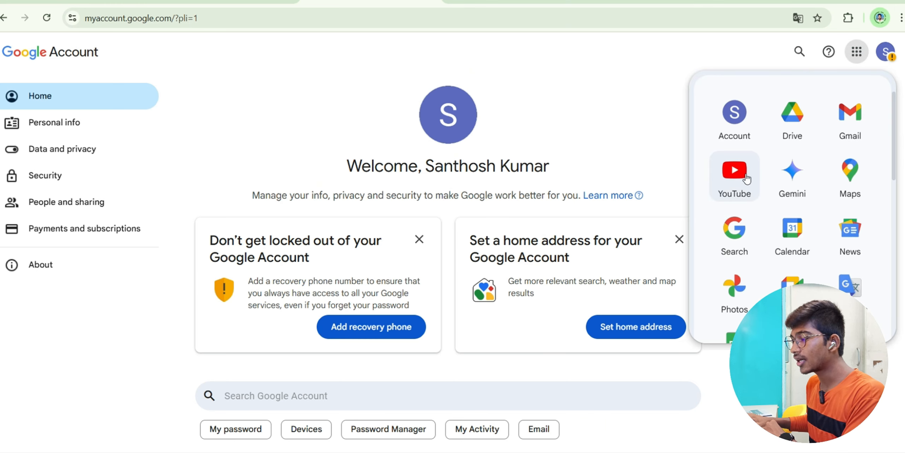
pyautogui.click(602, 74)
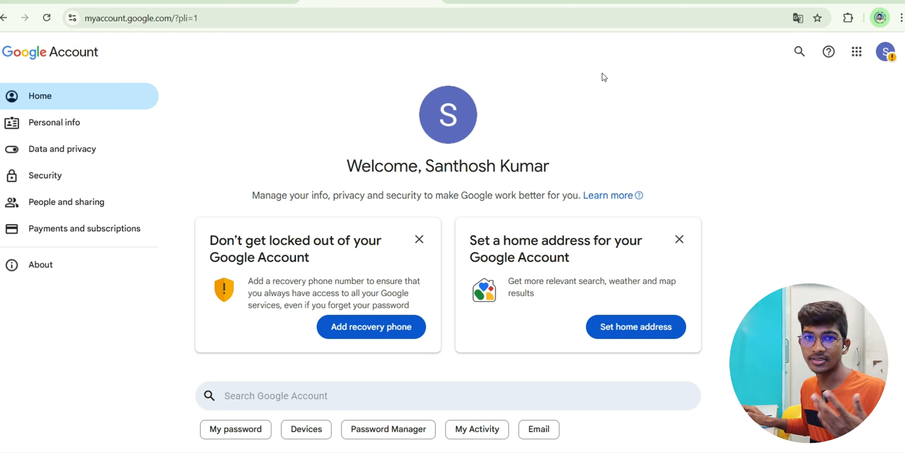
pyautogui.click(857, 53)
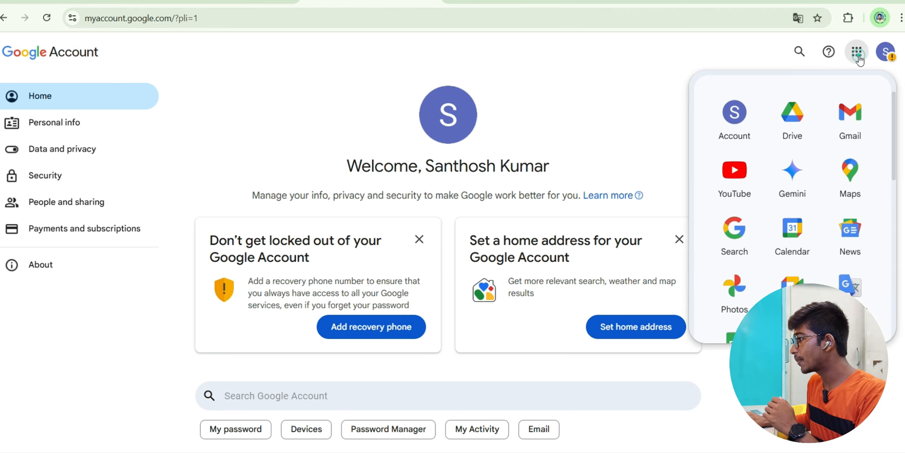
pyautogui.click(746, 181)
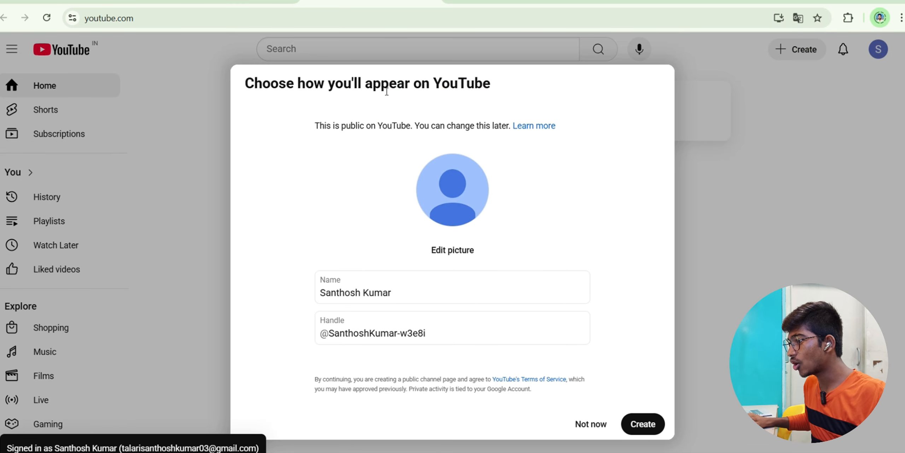
# - Replace the channel name in the 'How you'll appear' dialog with 'DSK Education Hub'
pyautogui.click(436, 280)
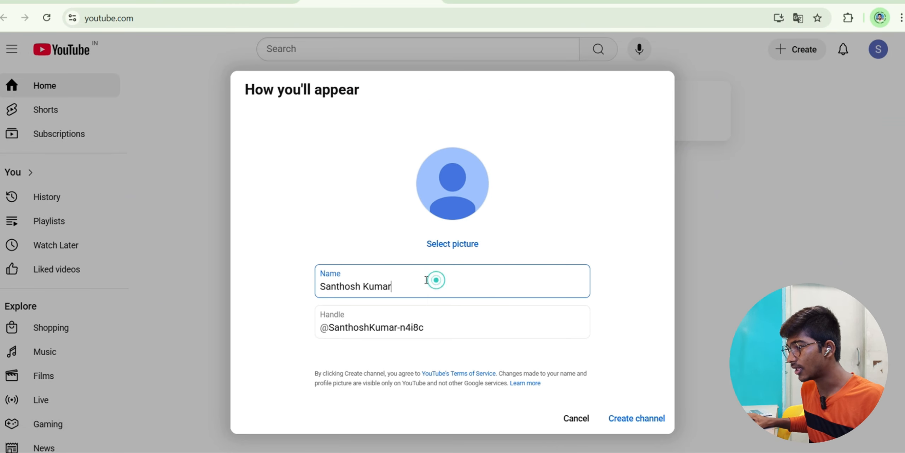
pyautogui.tripleClick(422, 282)
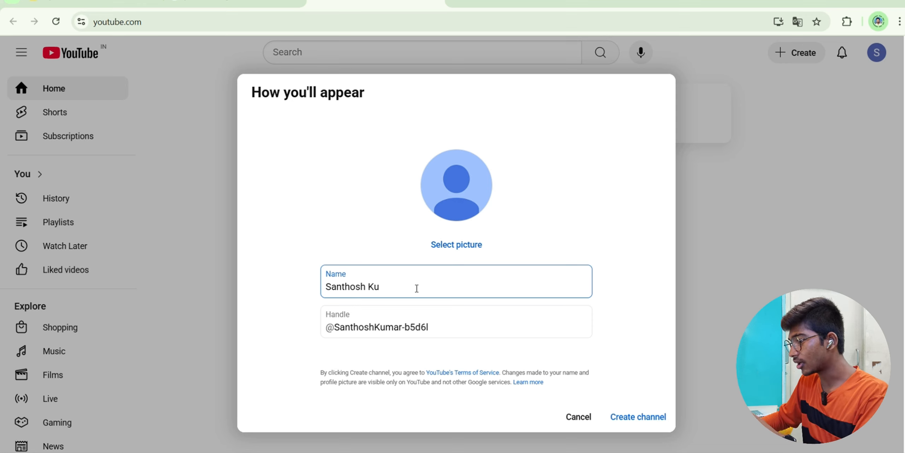
pyautogui.press('BackSpace')
pyautogui.press('BackSpace')
pyautogui.press('BackSpace')
pyautogui.press('BackSpace')
pyautogui.press('BackSpace')
pyautogui.press('BackSpace')
pyautogui.press('BackSpace')
pyautogui.press('BackSpace')
pyautogui.press('BackSpace')
pyautogui.press('BackSpace')
pyautogui.press('BackSpace')
pyautogui.write('DSK Education Hub')
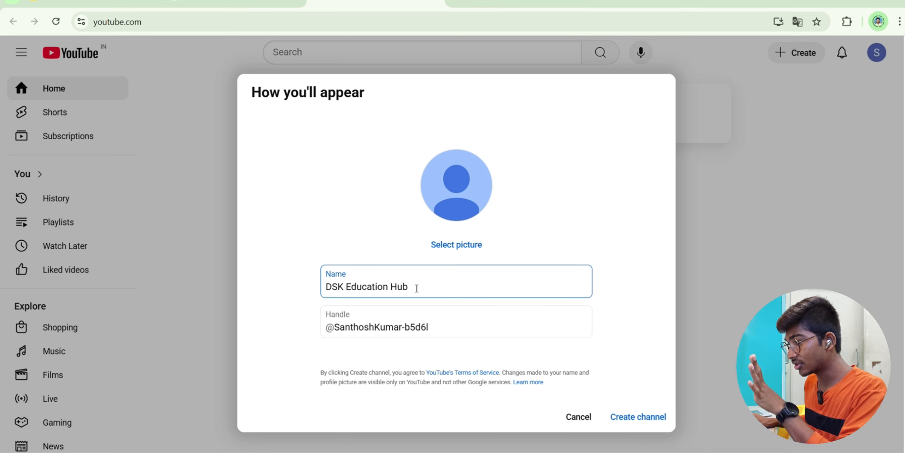
pyautogui.click(462, 2)
# - Search YouTube for 'DSK Education Hub' filtered to channels, then return to the setup tab
pyautogui.click(437, 21)
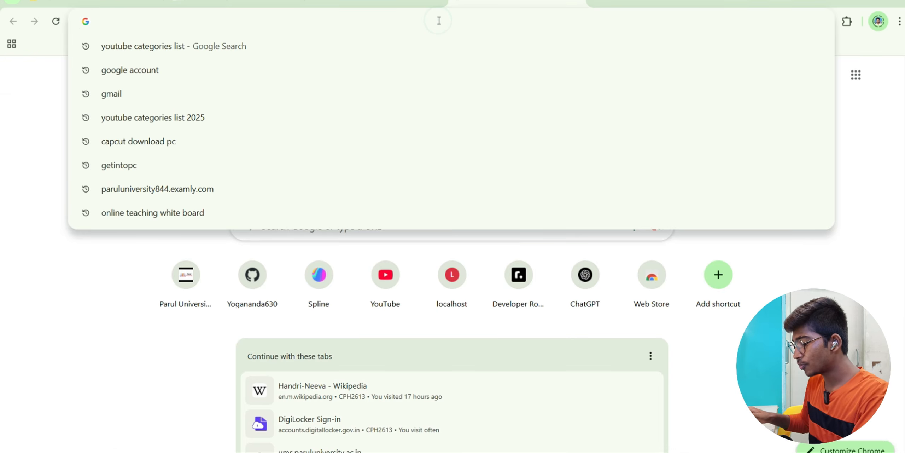
pyautogui.write('youtube')
pyautogui.press('Return')
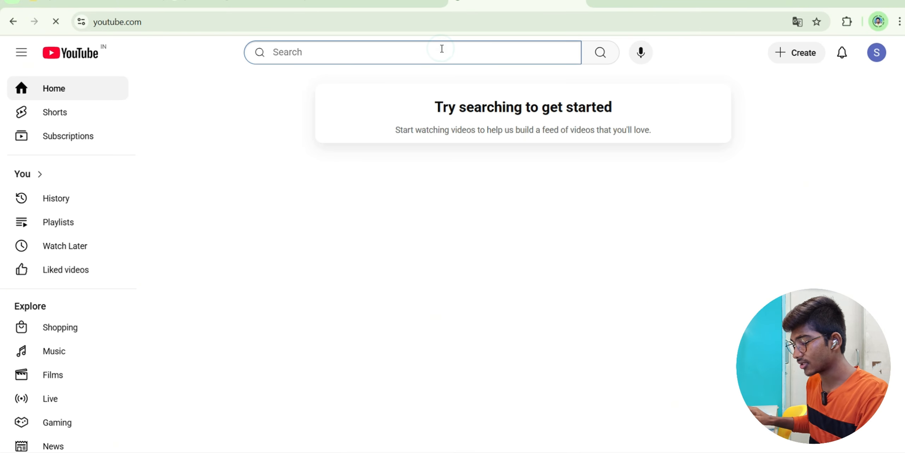
pyautogui.write('DSK Educ')
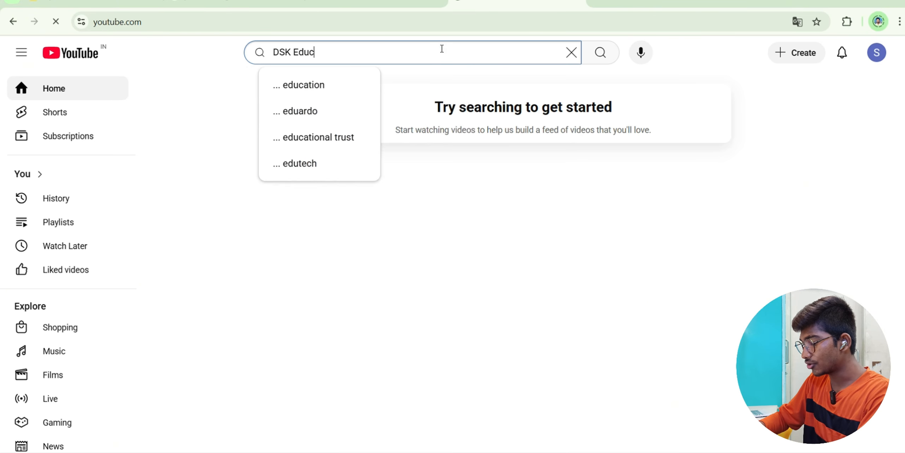
pyautogui.write('ation Hub')
pyautogui.press('Return')
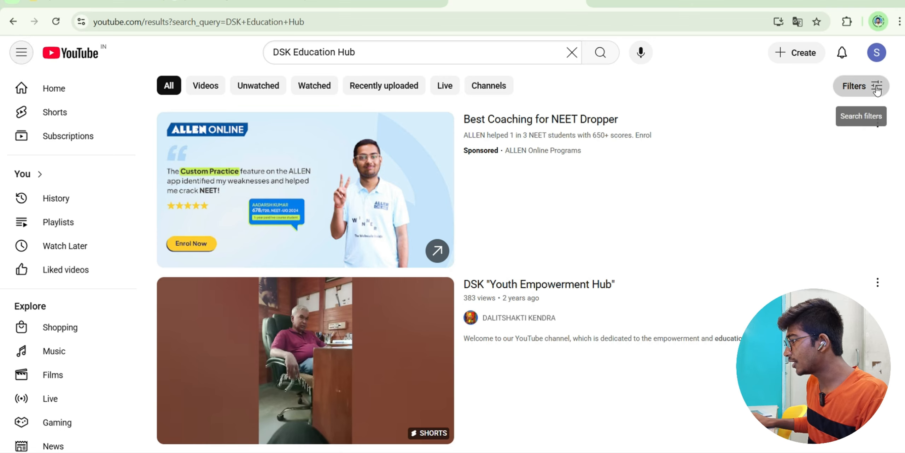
pyautogui.click(876, 86)
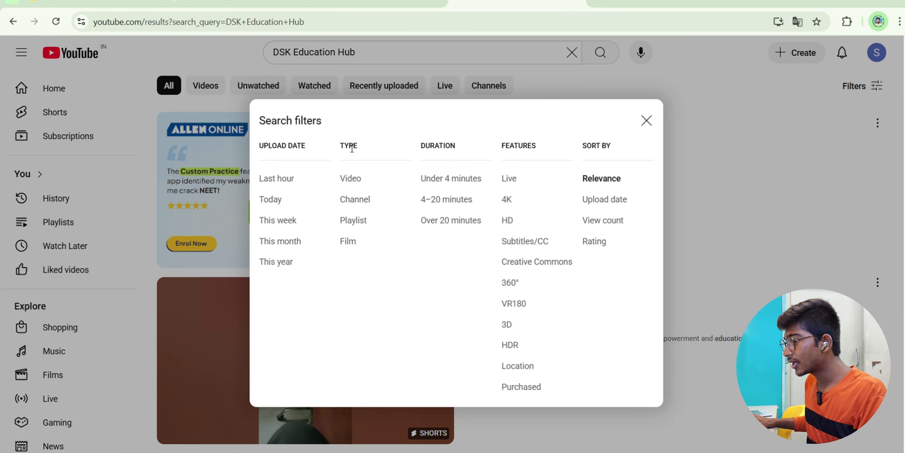
pyautogui.click(354, 199)
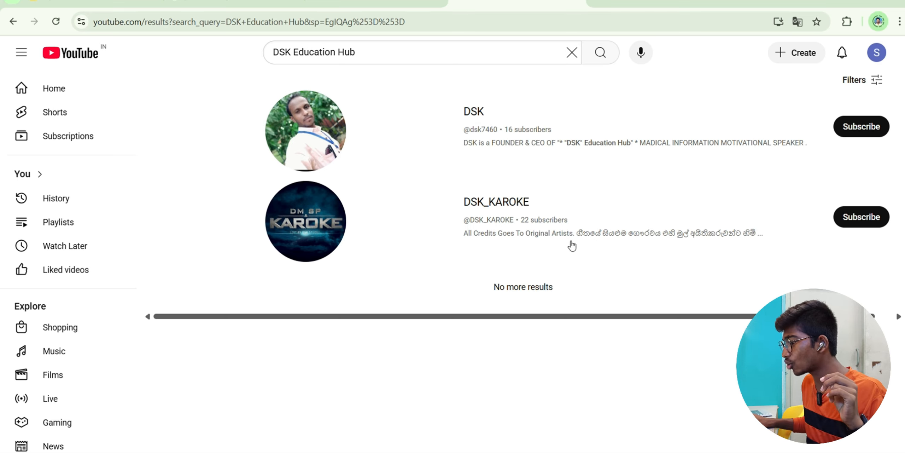
pyautogui.hscroll(1, 433, 315)
pyautogui.moveTo(319, 52); pyautogui.dragTo(237, 69)
pyautogui.click(389, 53)
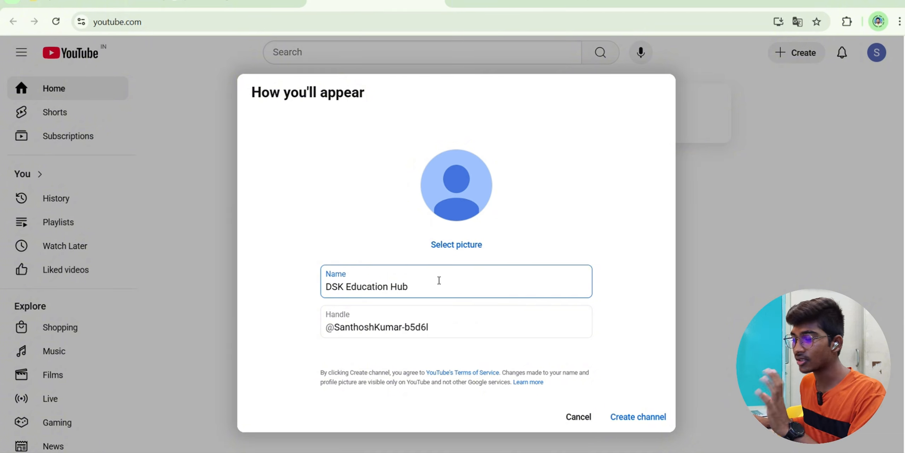
# - Set the handle to 'dskeducationhub' and choose a picture upload from the computer
pyautogui.moveTo(439, 326); pyautogui.dragTo(335, 326)
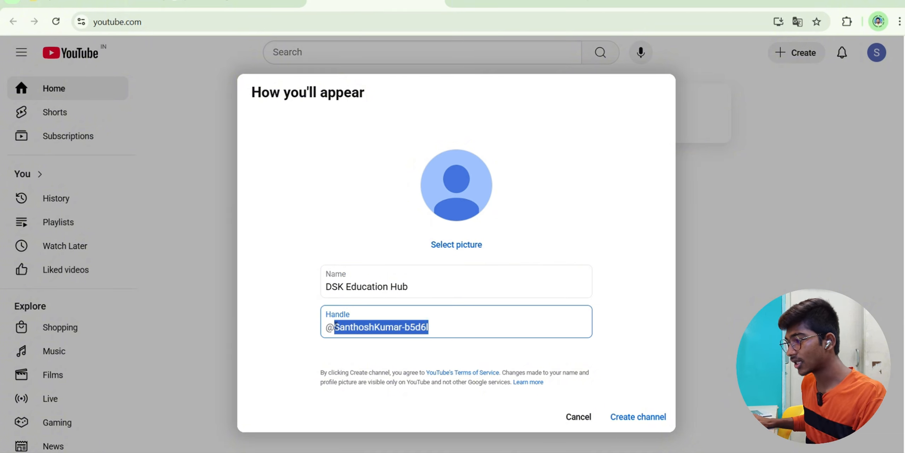
pyautogui.write('dsk')
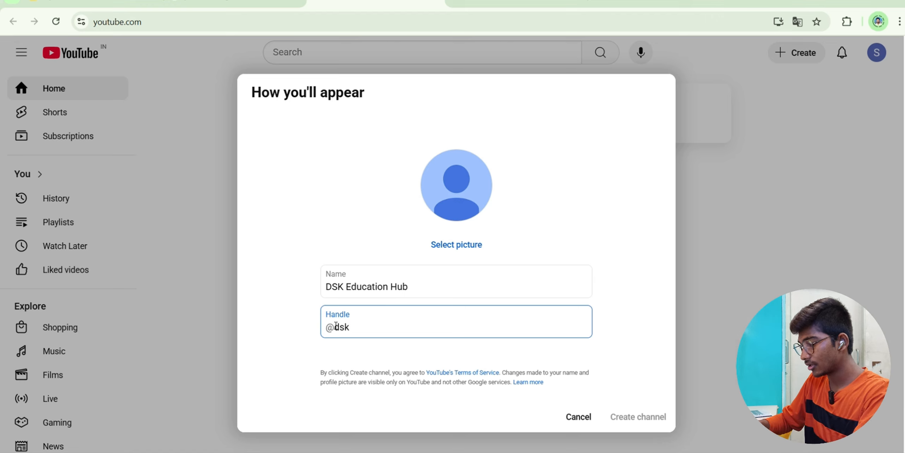
pyautogui.write('educationhub')
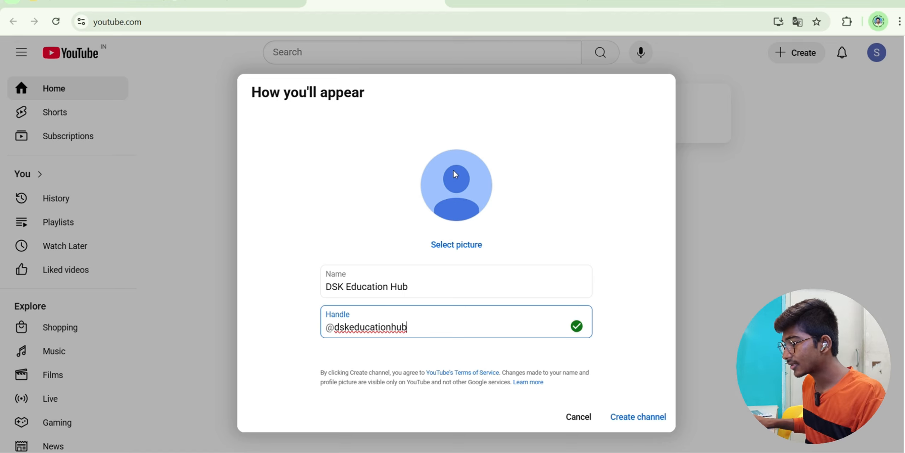
pyautogui.click(459, 244)
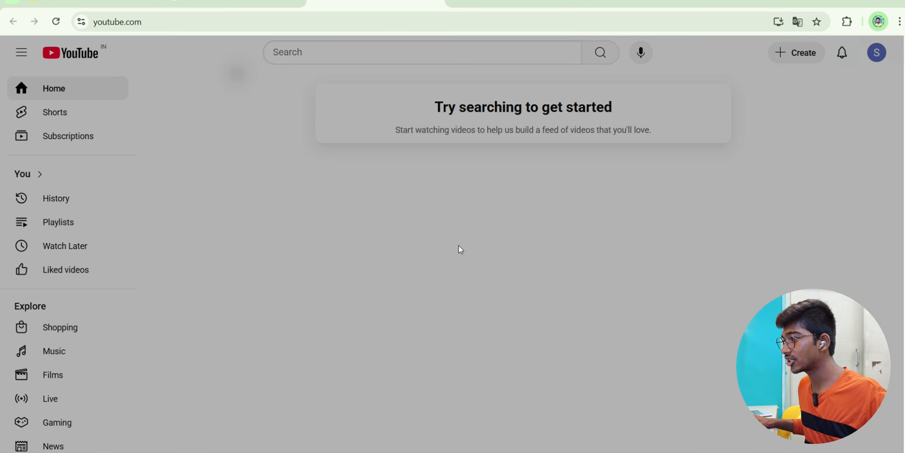
pyautogui.scroll(-2, 341, 290)
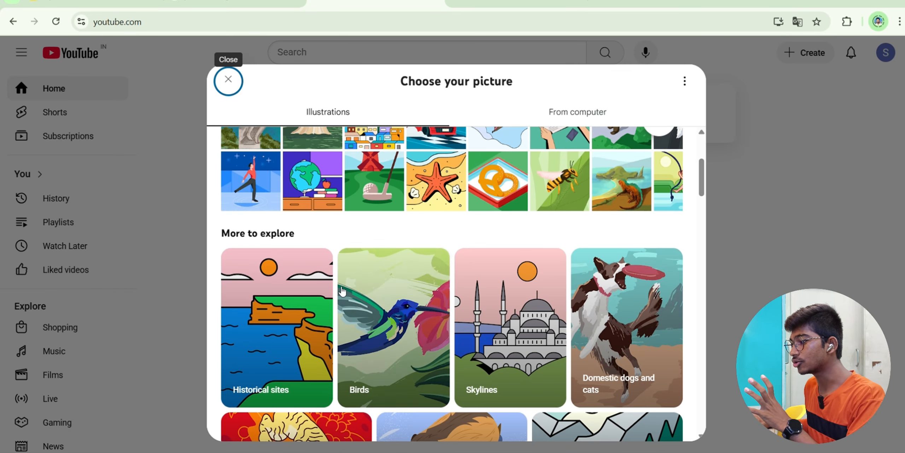
pyautogui.scroll(-5, 341, 290)
pyautogui.scroll(10, 341, 290)
pyautogui.click(556, 109)
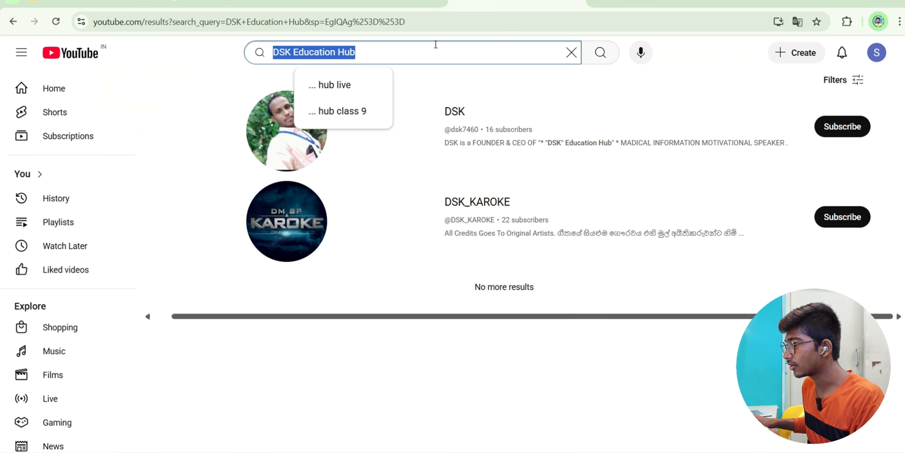
pyautogui.click(394, 20)
# - Search Google for 'dsk', then refine the image search to 'dsk logos'
pyautogui.write('dsk')
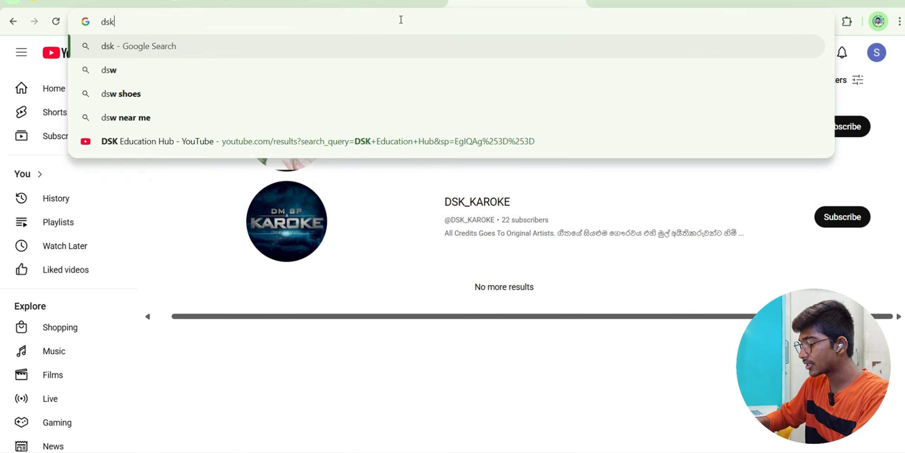
pyautogui.press('Return')
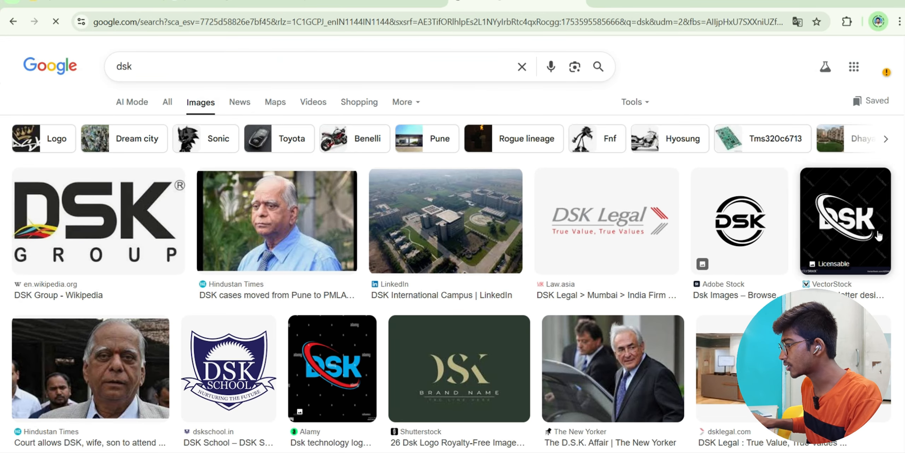
pyautogui.scroll(-10, 660, 237)
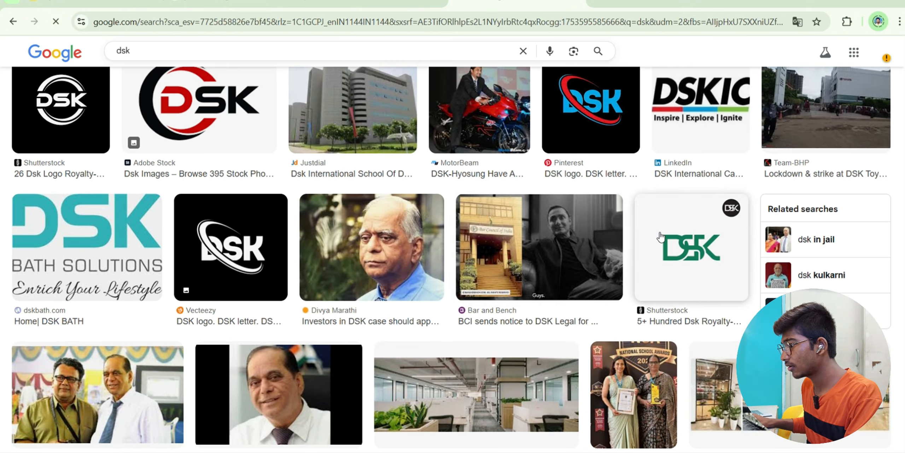
pyautogui.scroll(-3, 660, 237)
pyautogui.click(237, 62)
pyautogui.write('logos')
pyautogui.press('Return')
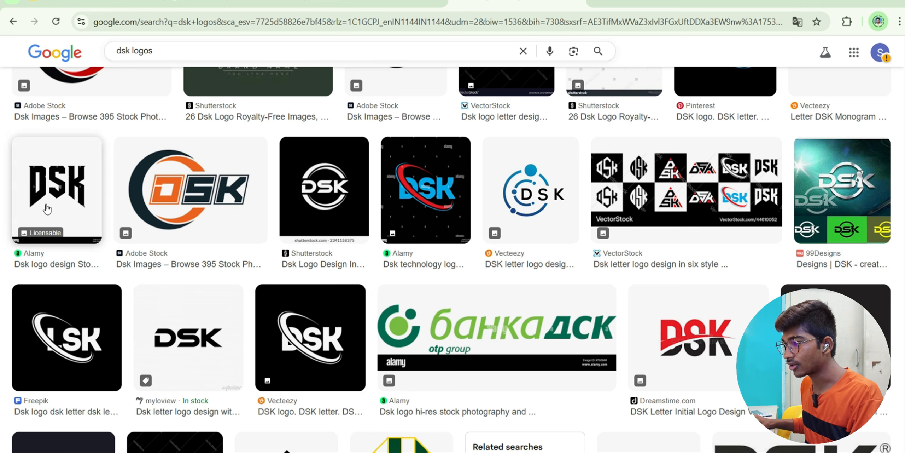
# - Save the red DSK Letter Initial Logo image to the computer
pyautogui.click(714, 339)
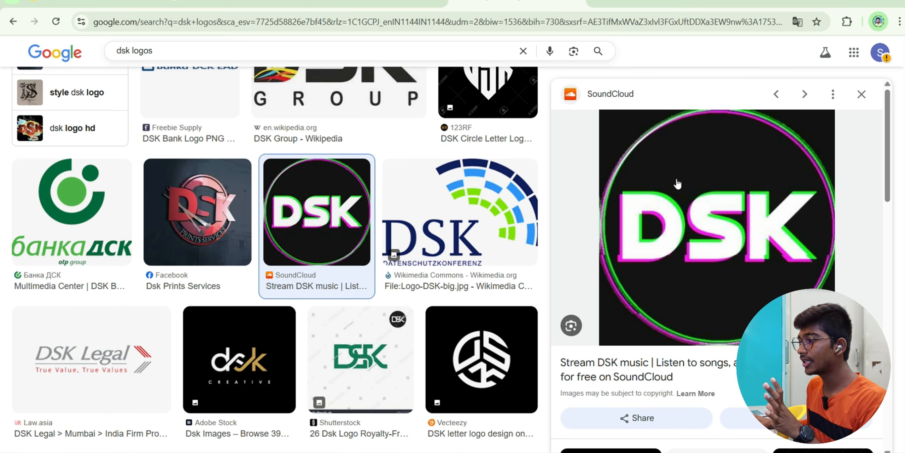
pyautogui.rightClick(675, 178)
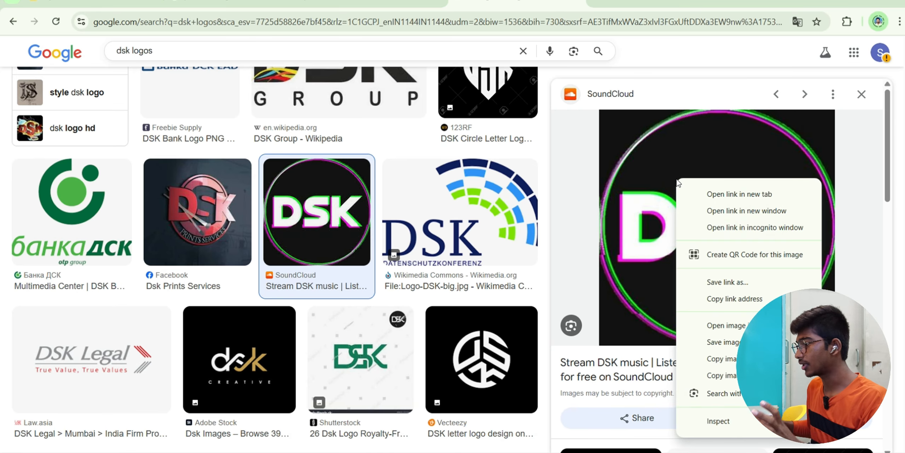
pyautogui.click(737, 341)
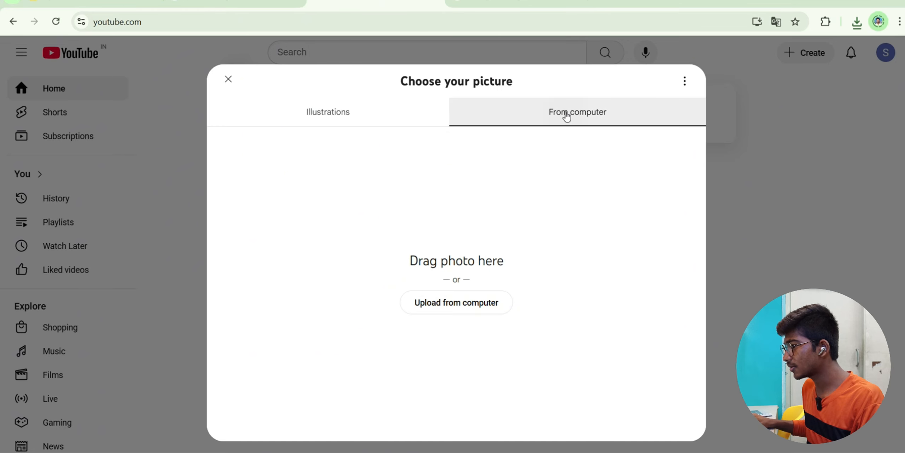
# - Upload the DSK logo from Downloads as the profile picture, then create the 'DSK Education Hub' channel
pyautogui.click(453, 303)
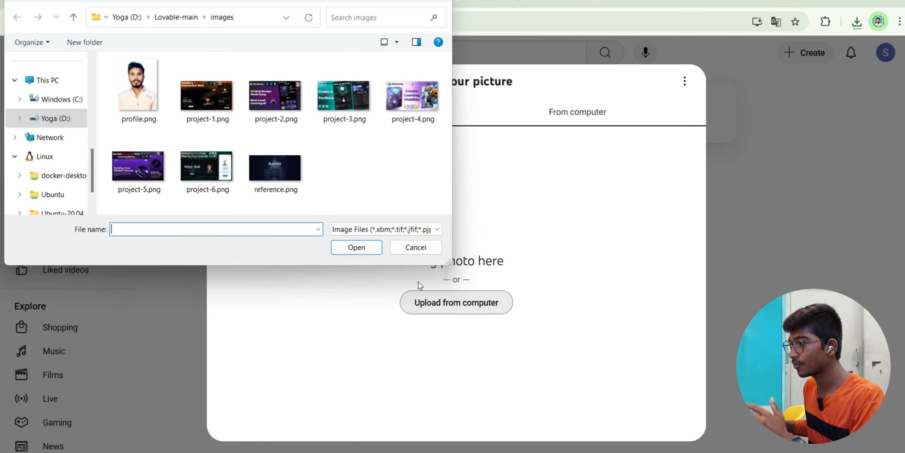
pyautogui.scroll(5, 53, 118)
pyautogui.click(53, 118)
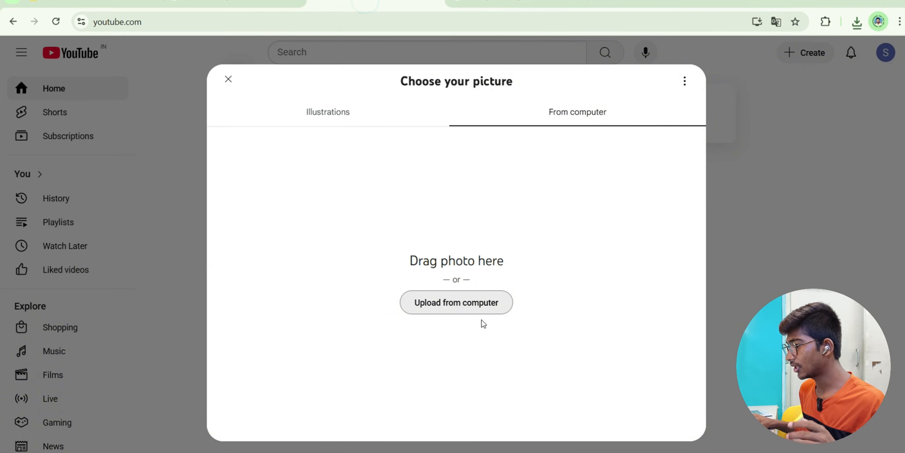
pyautogui.click(484, 303)
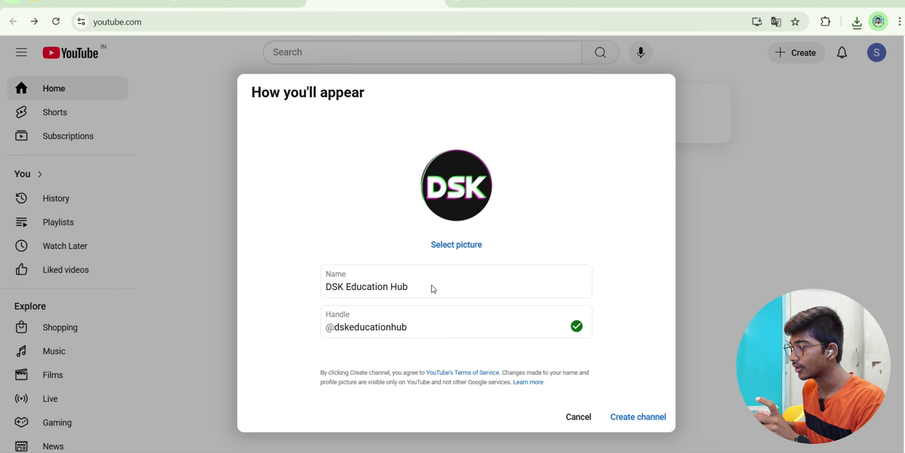
pyautogui.click(639, 426)
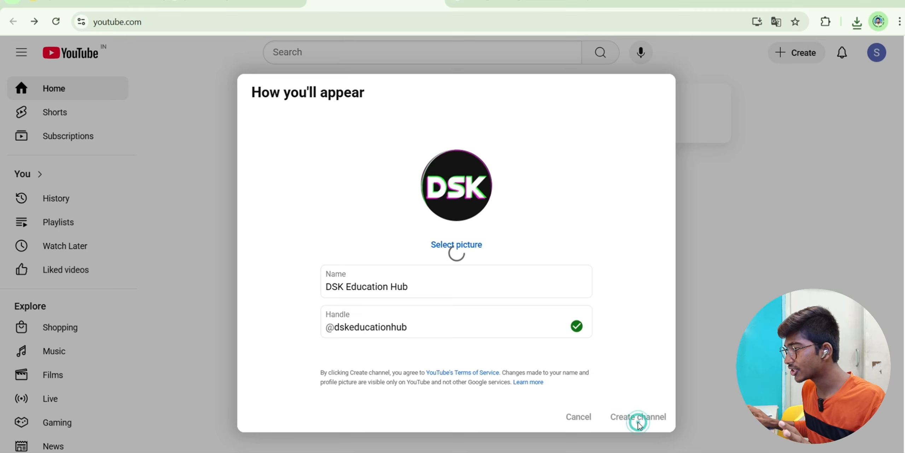
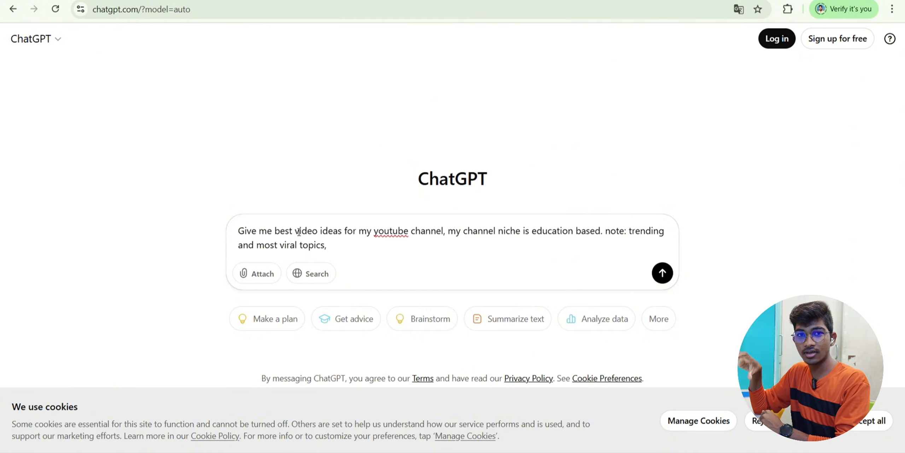
# - Finish the video-ideas prompt with 'for btech students' and send it to ChatGPT
pyautogui.write('btech')
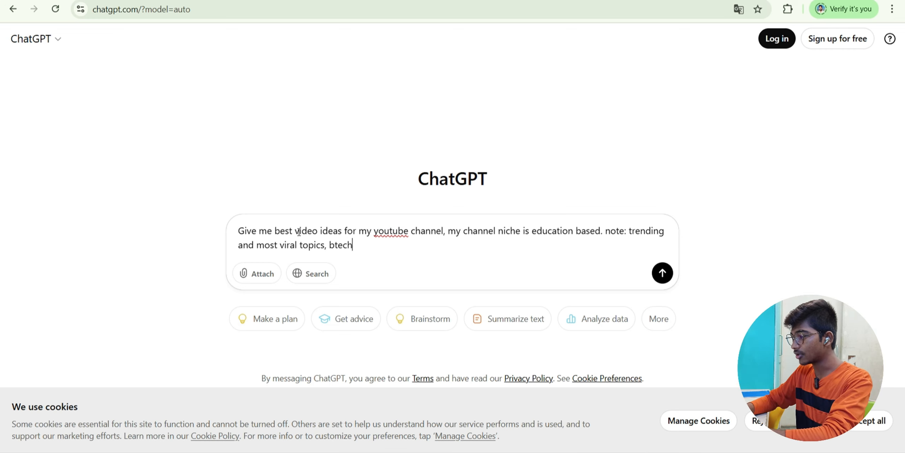
pyautogui.hotkey('ctrl', 'BackSpace')
pyautogui.write('for')
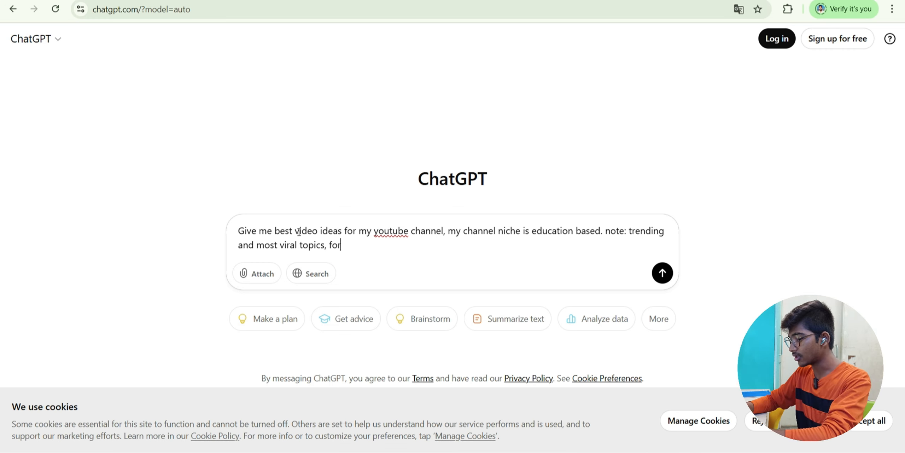
pyautogui.write(' btech students')
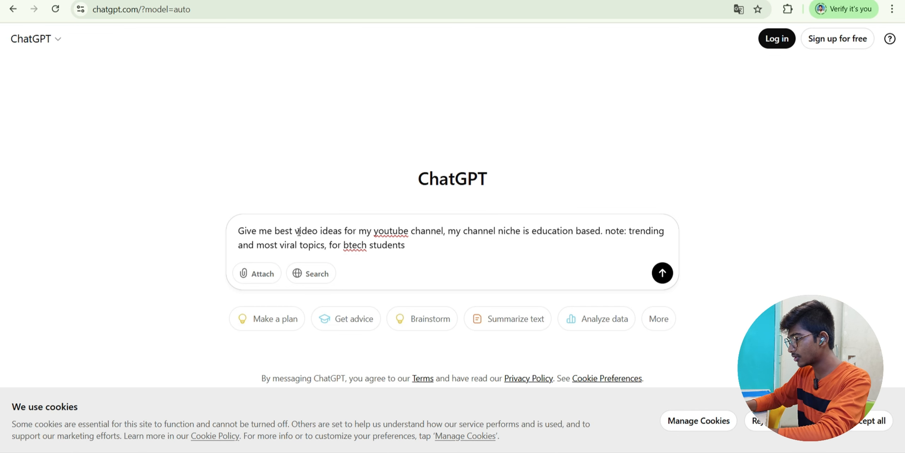
pyautogui.click(662, 272)
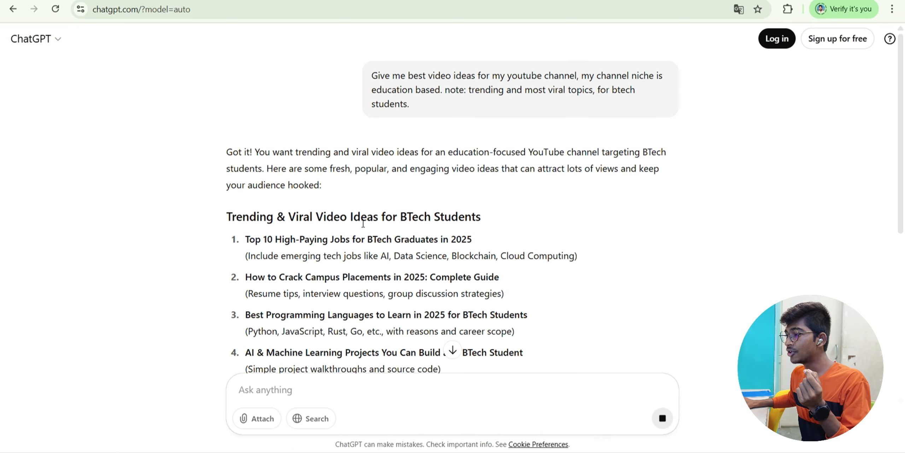
# - Read through ChatGPT's list of trending video ideas for BTech students
pyautogui.scroll(-2, 361, 221)
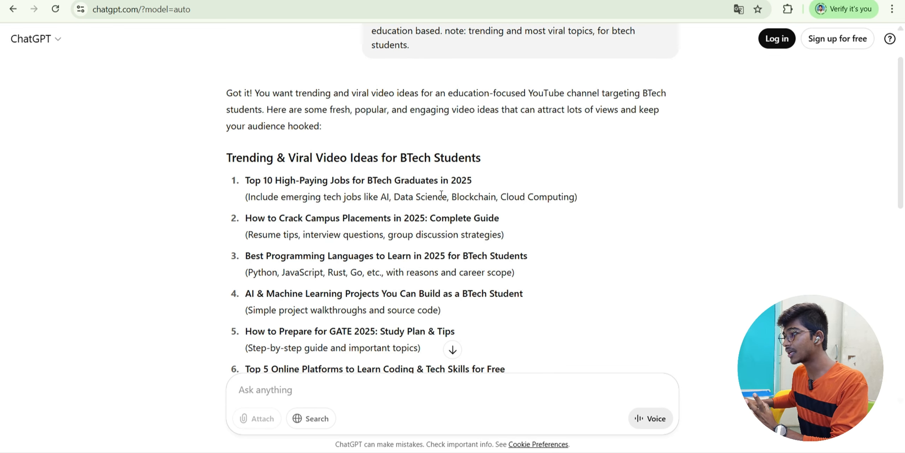
pyautogui.scroll(-2, 502, 187)
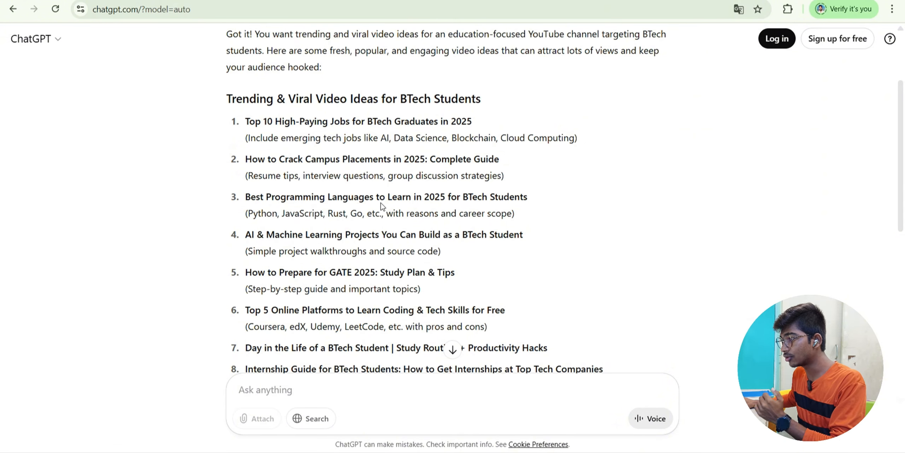
pyautogui.scroll(-4, 533, 204)
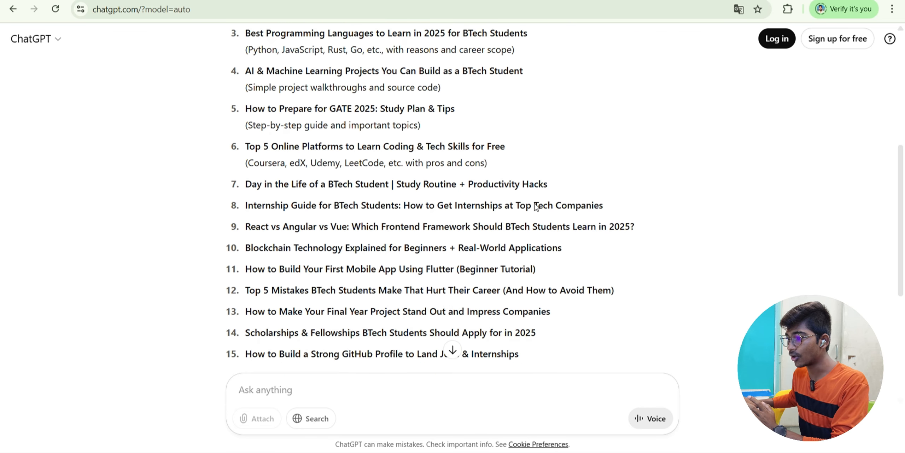
pyautogui.scroll(5, 272, 200)
pyautogui.scroll(-2, 275, 182)
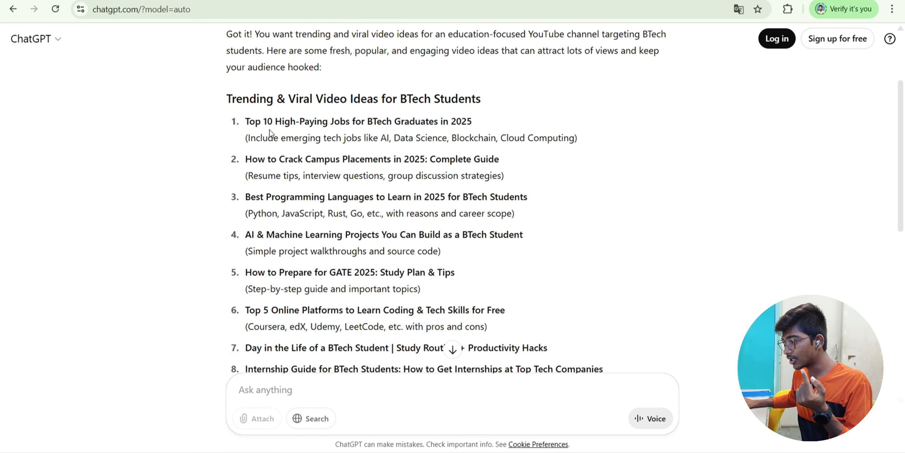
pyautogui.scroll(-5, 315, 307)
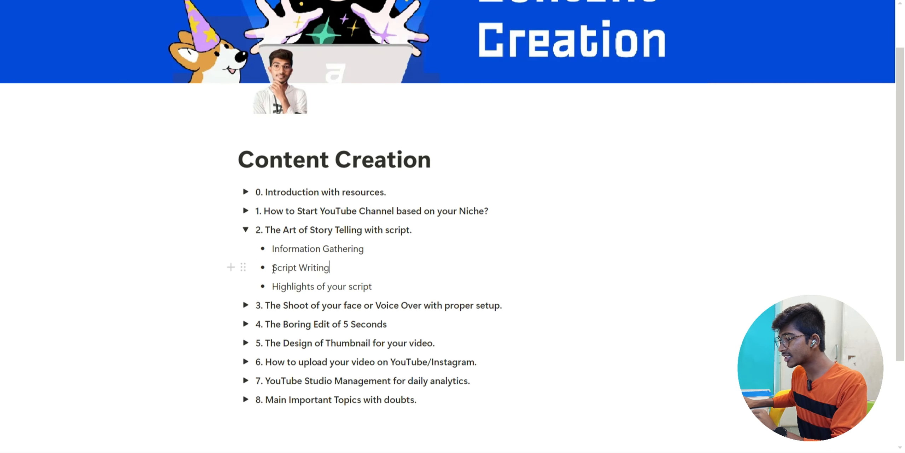
pyautogui.moveTo(272, 268); pyautogui.dragTo(332, 265)
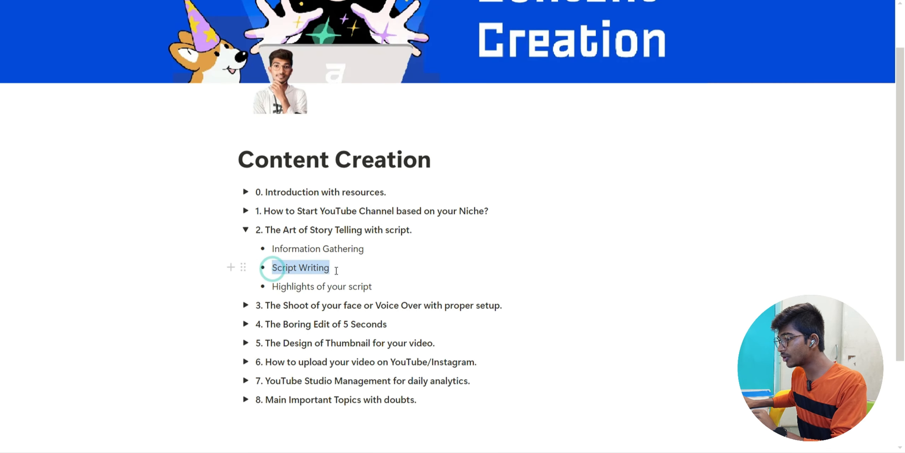
pyautogui.click(337, 268)
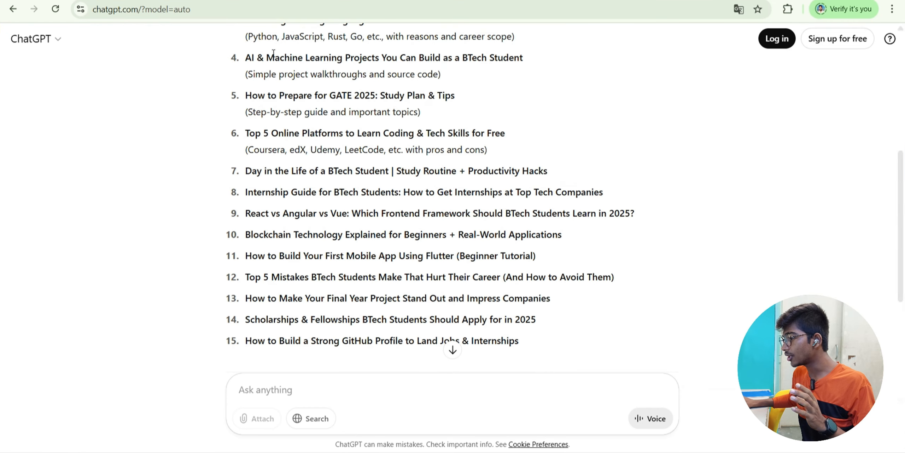
# - Select the first idea's title, 'Top 10 High-Paying Jobs for BTech Graduates in 2025'
pyautogui.scroll(2, 255, 219)
pyautogui.scroll(4, 254, 219)
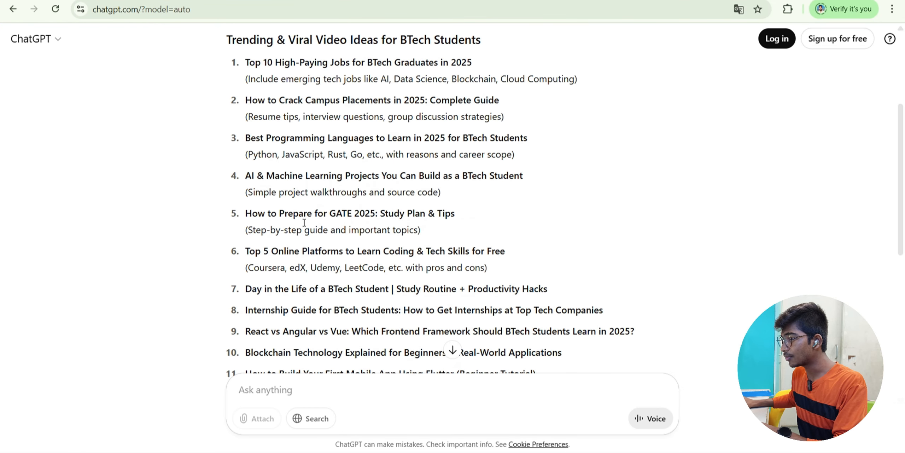
pyautogui.moveTo(245, 121); pyautogui.dragTo(480, 131)
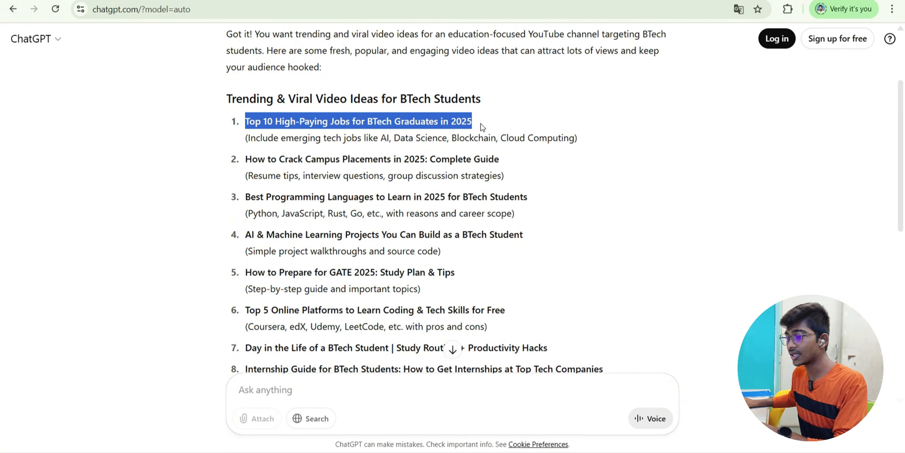
pyautogui.click(482, 127)
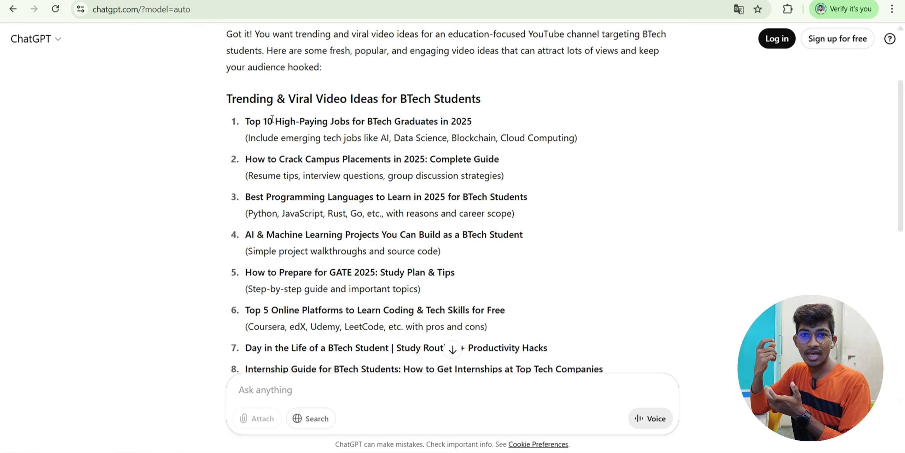
# - Launch Notepad and open an empty new tab
pyautogui.press('super')
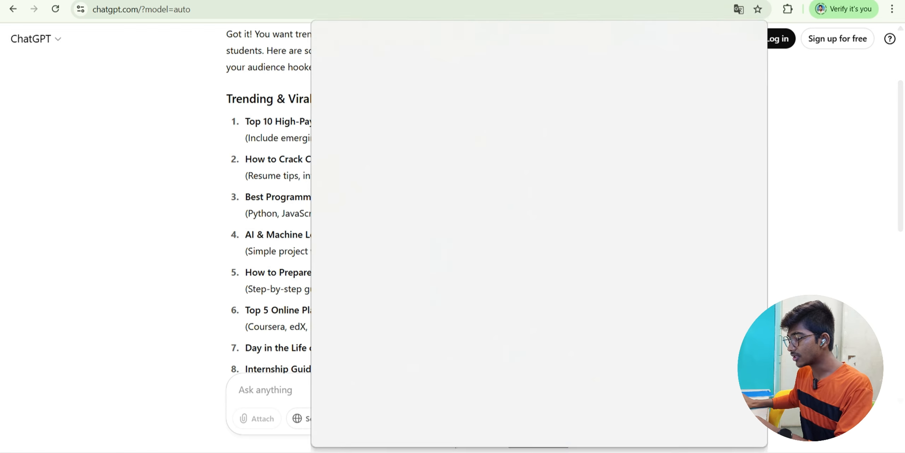
pyautogui.write('note')
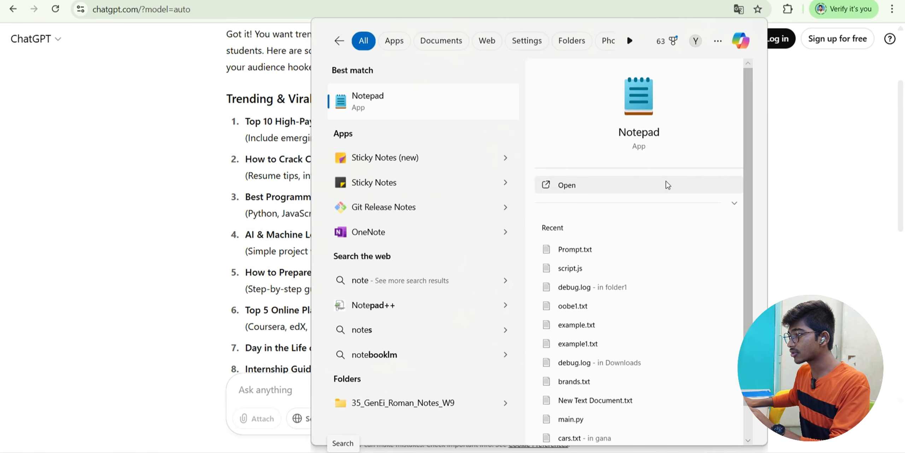
pyautogui.click(571, 193)
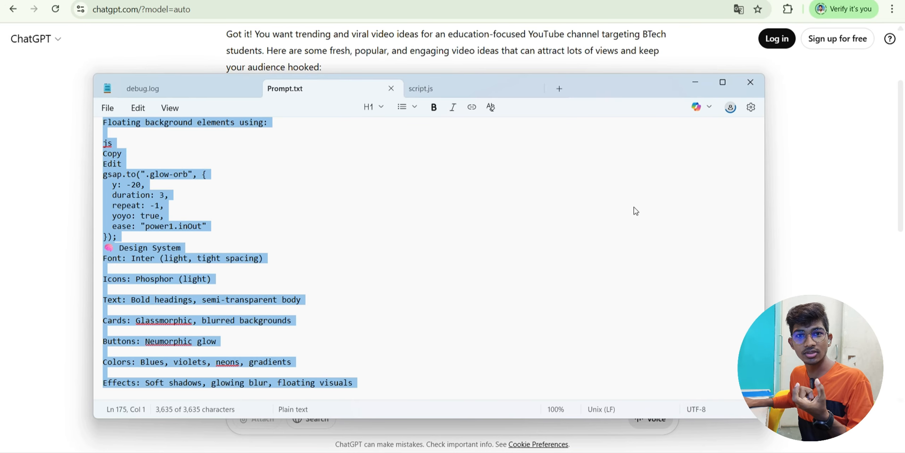
pyautogui.hotkey('ctrl', 'n')
pyautogui.write('Information Gathering')
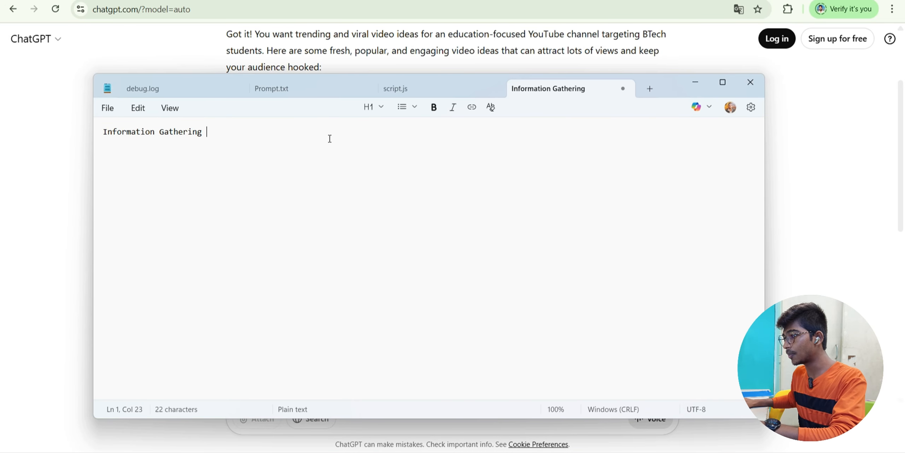
pyautogui.hotkey('ctrl', 'a')
pyautogui.press('BackSpace')
# - Copy 'Top 10 High-Paying Jobs for BTech Graduates in 2025' from ChatGPT into the tab and bold it
pyautogui.press('super+Down')
pyautogui.moveTo(245, 122); pyautogui.dragTo(479, 128)
pyautogui.hotkey('ctrl', 'c')
pyautogui.hotkey('alt', 'Tab')
pyautogui.hotkey('ctrl', 'v')
pyautogui.hotkey('ctrl', 'a')
pyautogui.hotkey('ctrl', 'b')
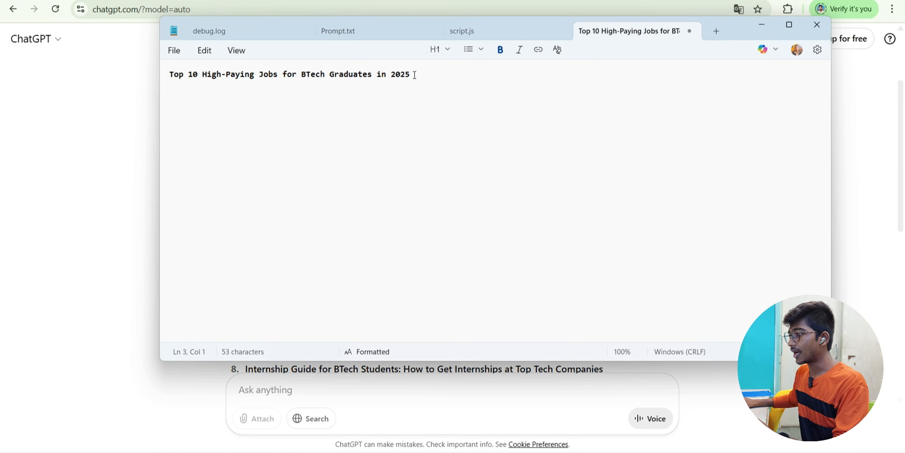
pyautogui.click(417, 73)
pyautogui.hotkey('ctrl', 'a')
pyautogui.press('super+Down')
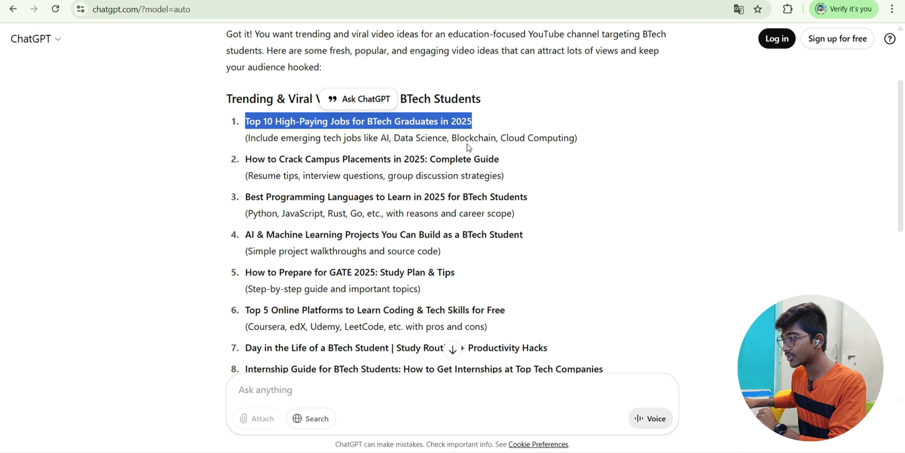
# - Begin a message saying you want a video on the pasted title, in quotes
pyautogui.moveTo(602, 138); pyautogui.dragTo(324, 138)
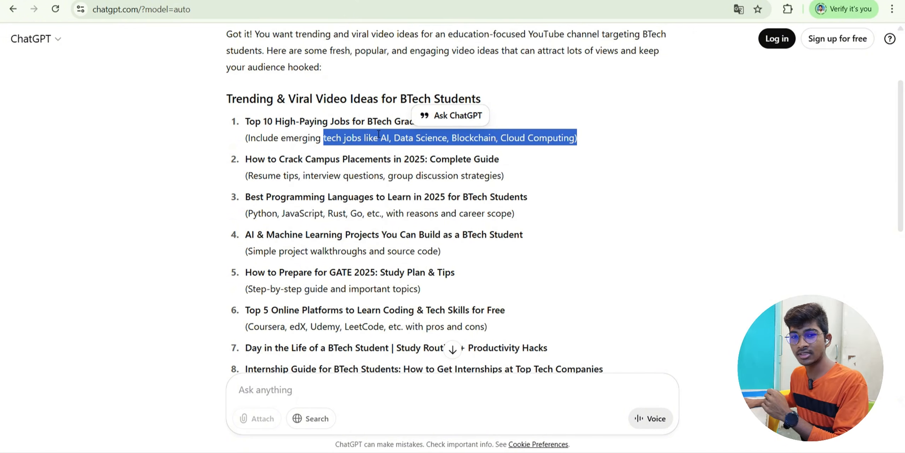
pyautogui.click(246, 125)
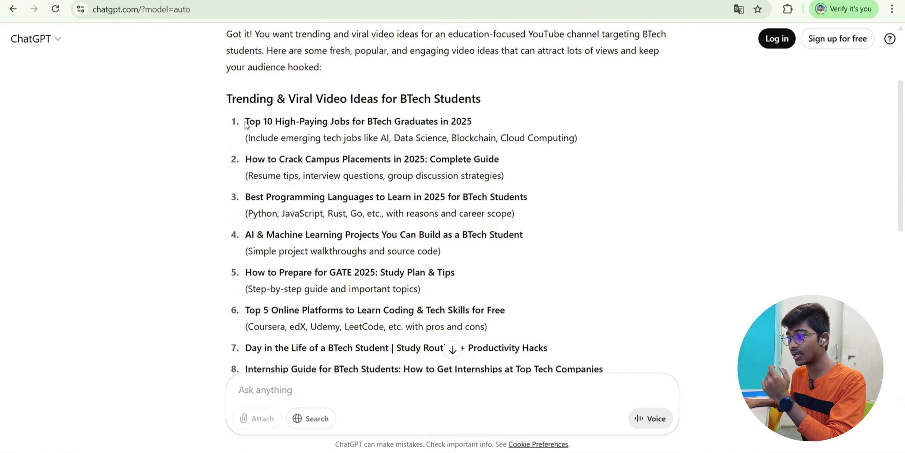
pyautogui.click(279, 379)
pyautogui.scroll(-10, 280, 379)
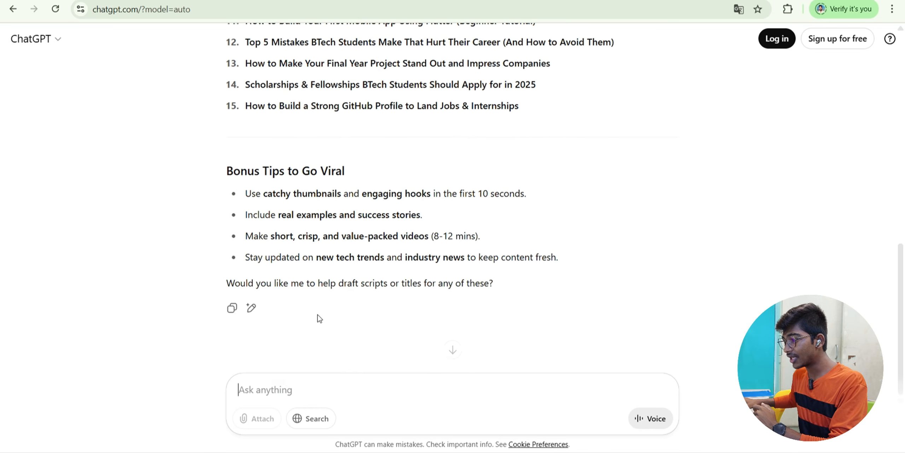
pyautogui.write('i want to make  avideo')
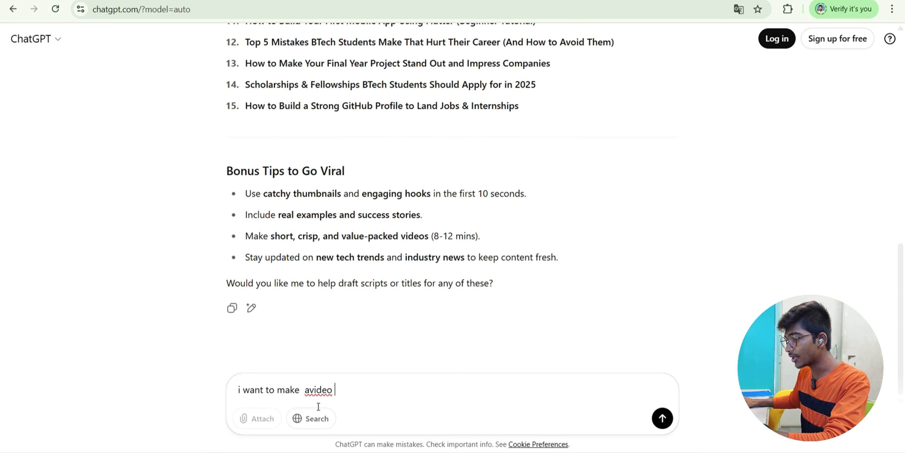
pyautogui.click(309, 390)
pyautogui.write('on the "')
pyautogui.scroll(10, 353, 230)
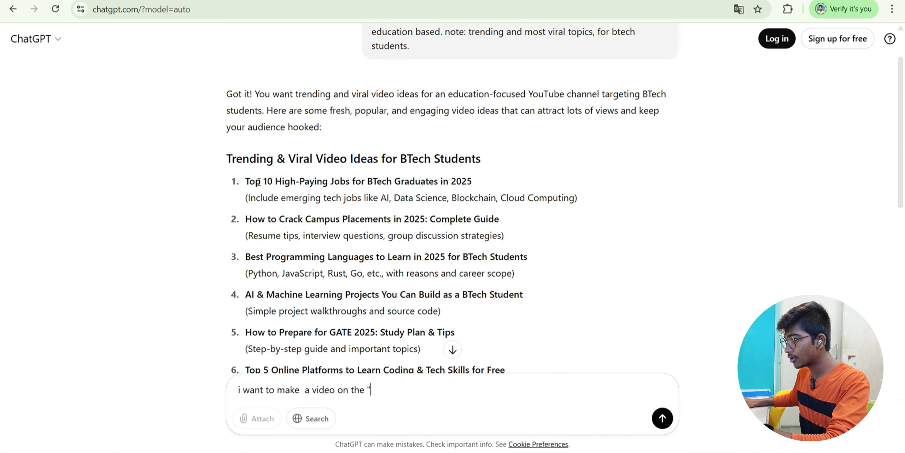
pyautogui.scroll(-10, 479, 203)
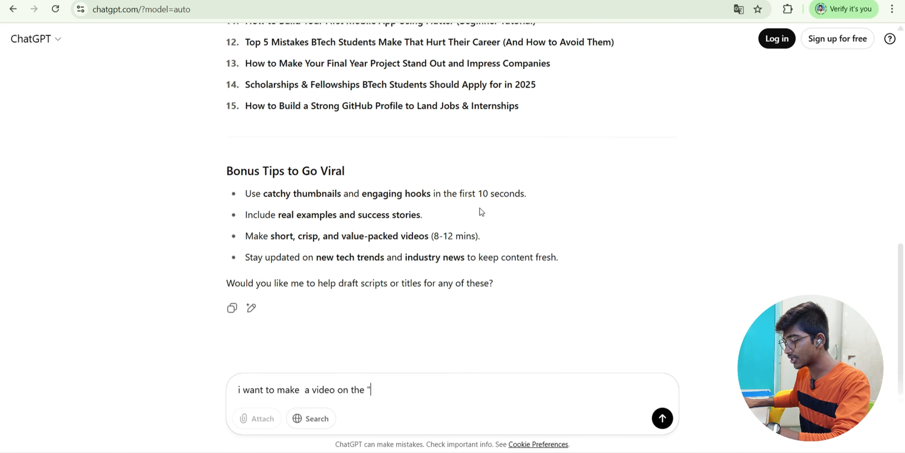
pyautogui.hotkey('ctrl', 'v')
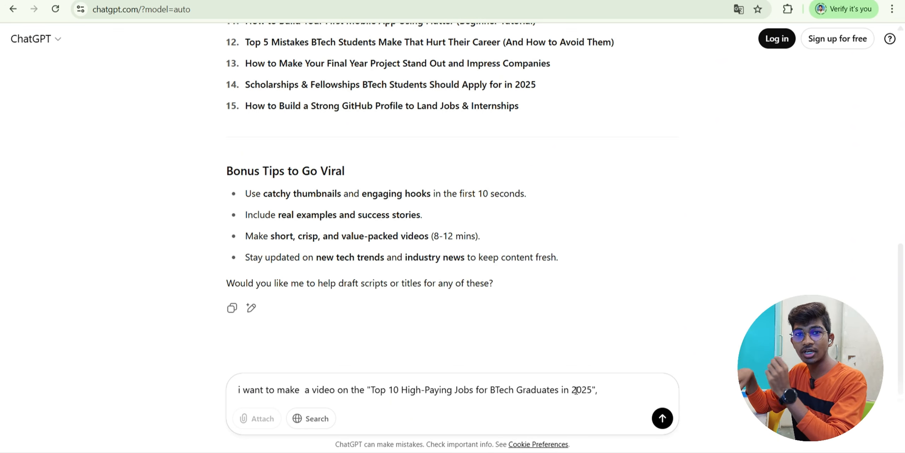
# - Request clear Telugu information in sections: intro, BTech graduation, then valuable topics mid-script, and send it
pyautogui.write('give me')
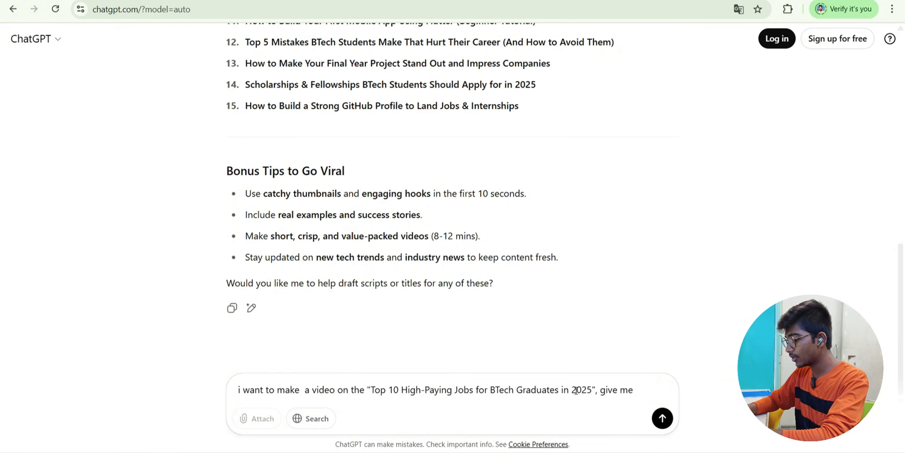
pyautogui.write(' clear and proper inform')
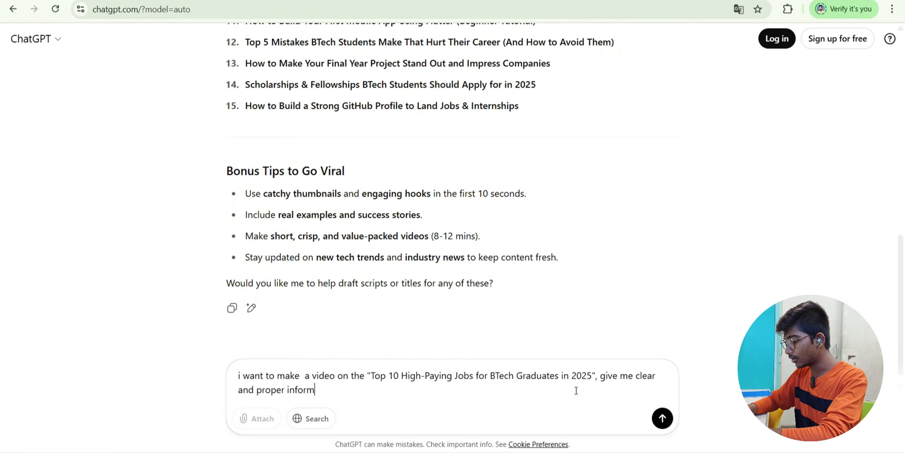
pyautogui.write('ation in telugu')
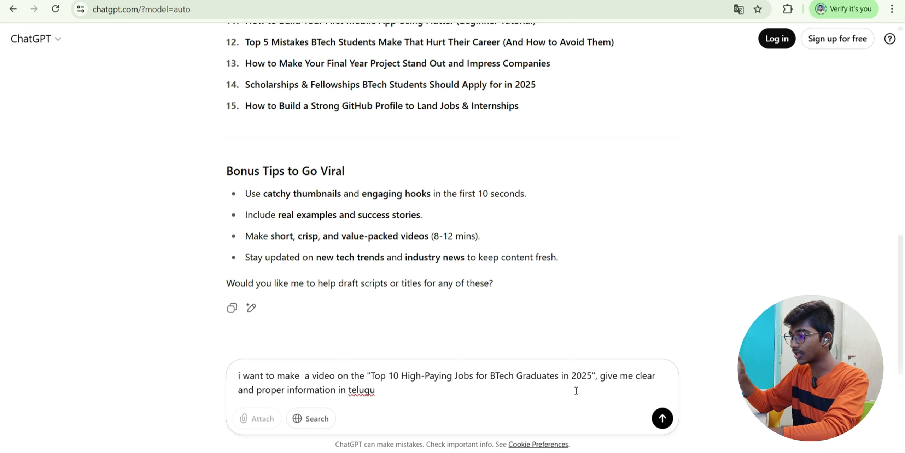
pyautogui.write(', and divide t')
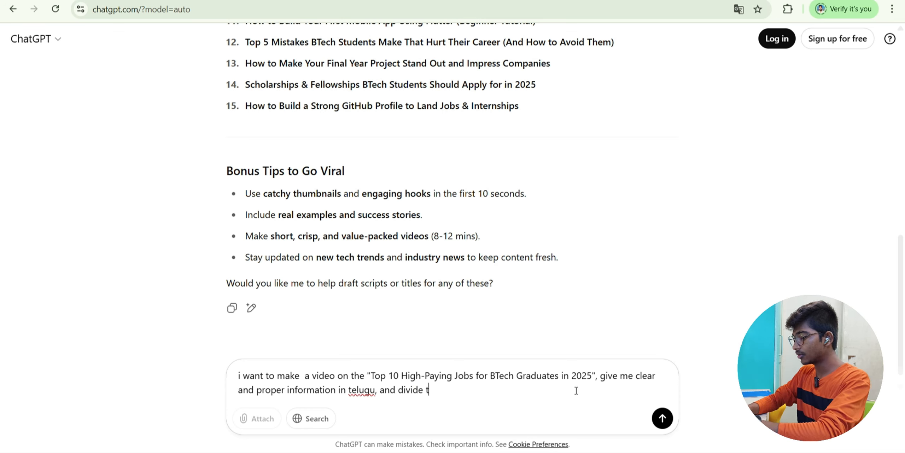
pyautogui.write('he whole topic in multip')
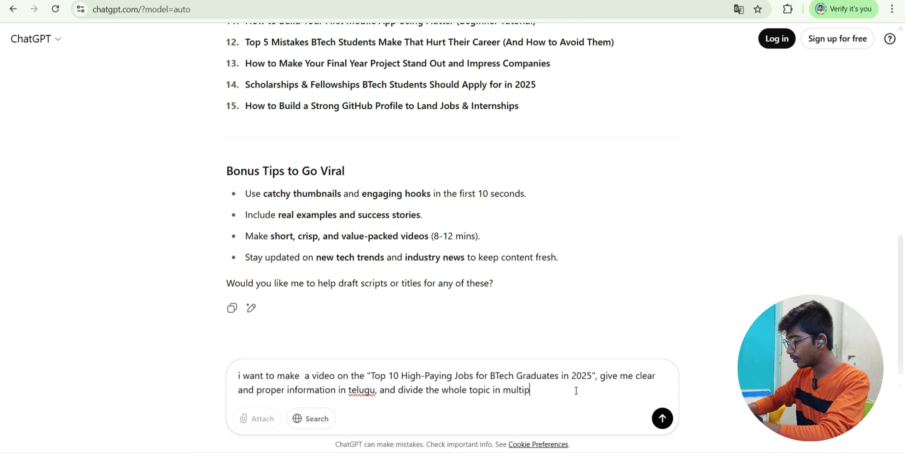
pyautogui.write('le sections like')
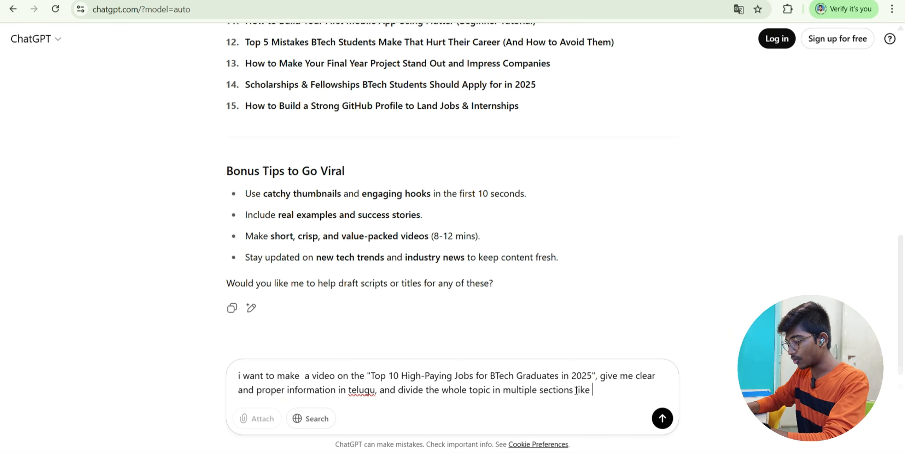
pyautogui.write('section')
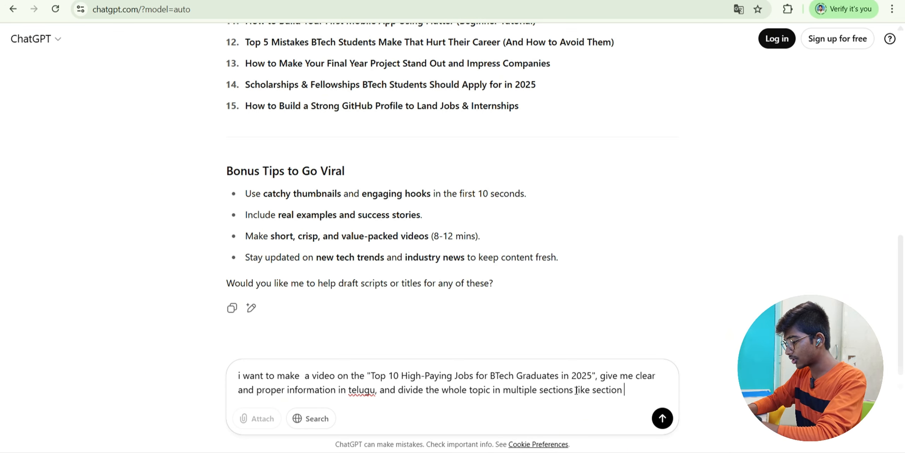
pyautogui.write(' one is intro, secit')
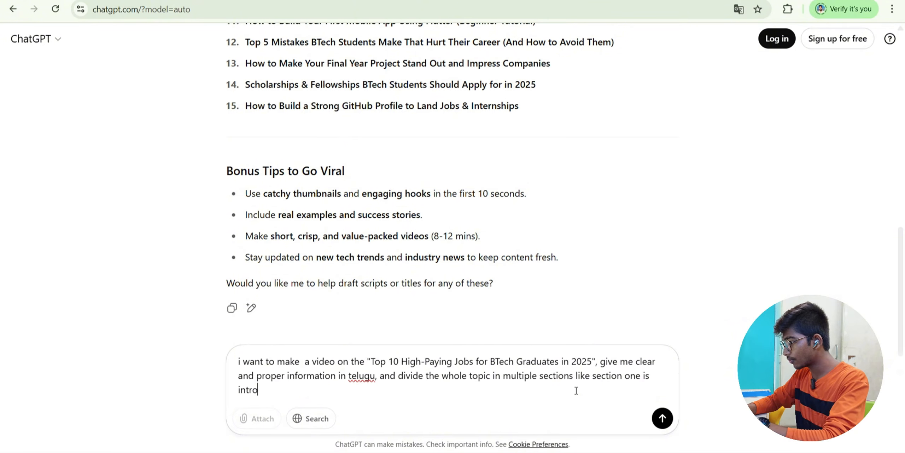
pyautogui.press('BackSpace')
pyautogui.press('BackSpace')
pyautogui.write('tion two is all bout')
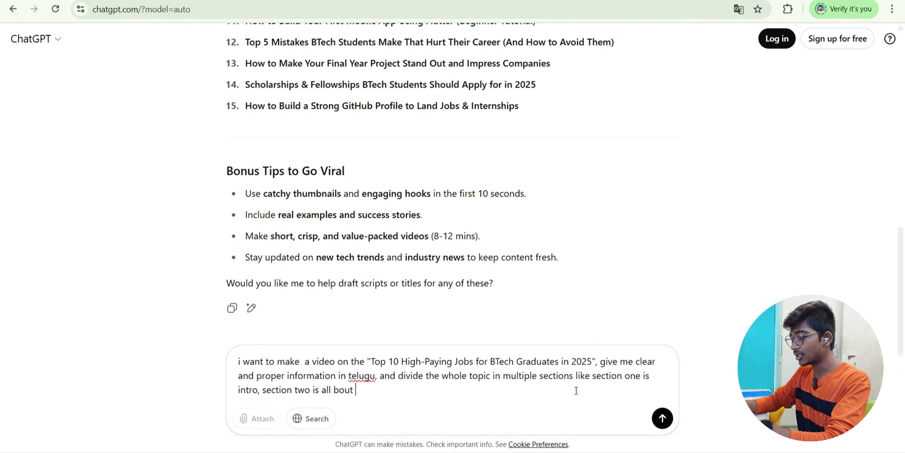
pyautogui.write(' btech gradua')
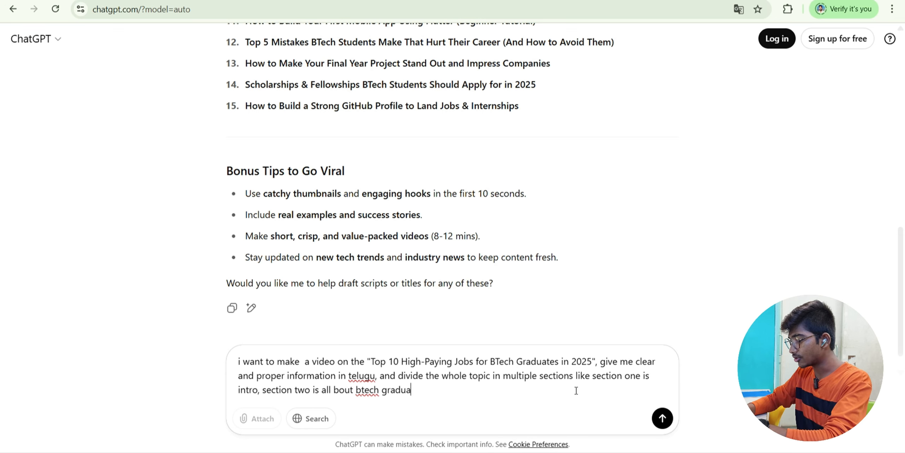
pyautogui.write('tion and then ')
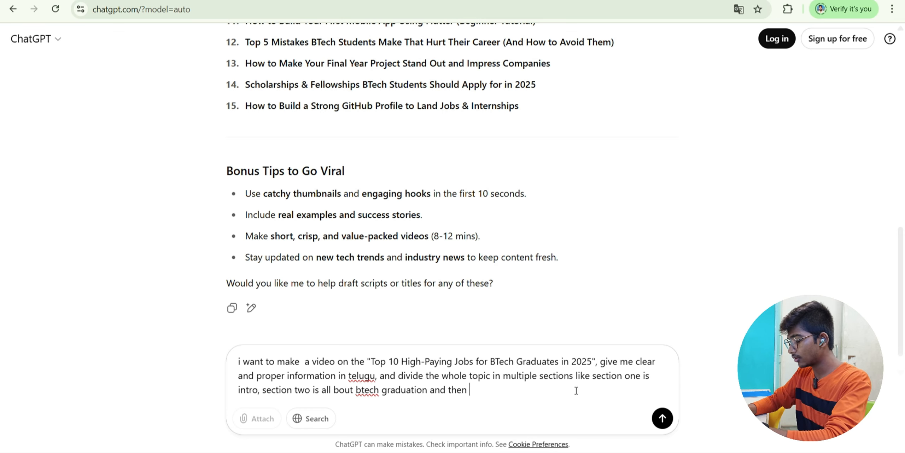
pyautogui.write('valuable topic')
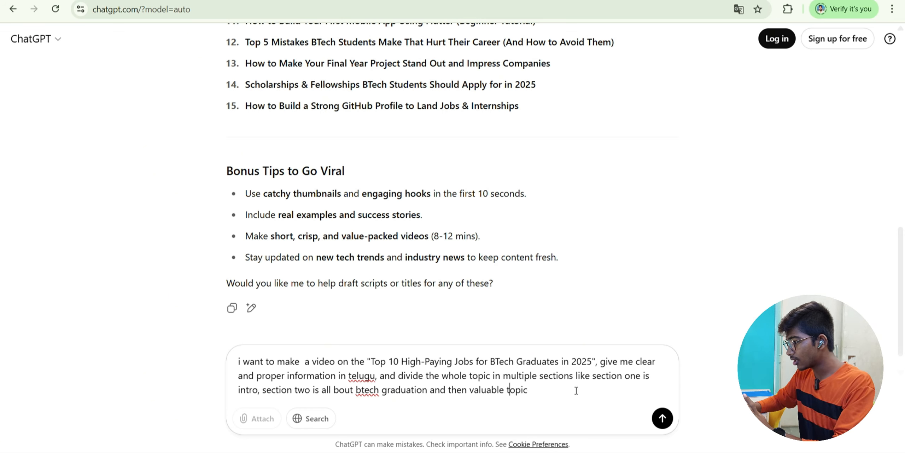
pyautogui.press('Right')
pyautogui.press('Right')
pyautogui.write('in ')
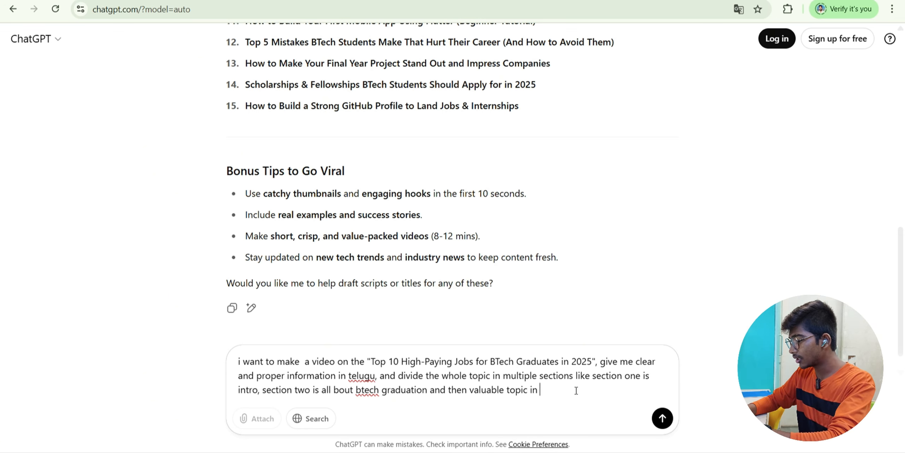
pyautogui.write('middle of the script.')
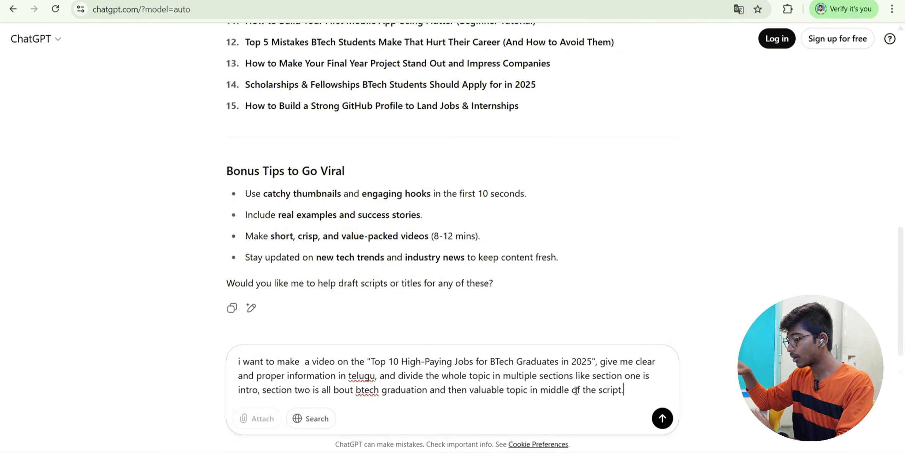
pyautogui.press('Return')
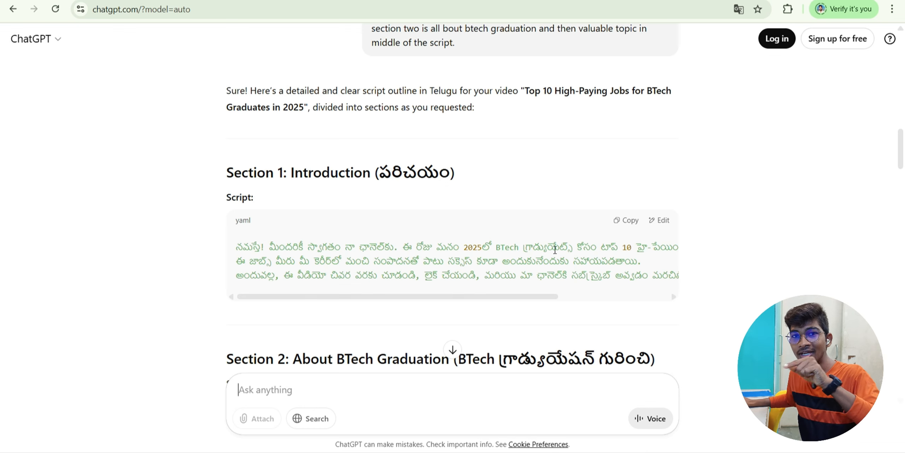
# - Select the opening lines of the Telugu Section 1 introduction script
pyautogui.scroll(-3, 295, 160)
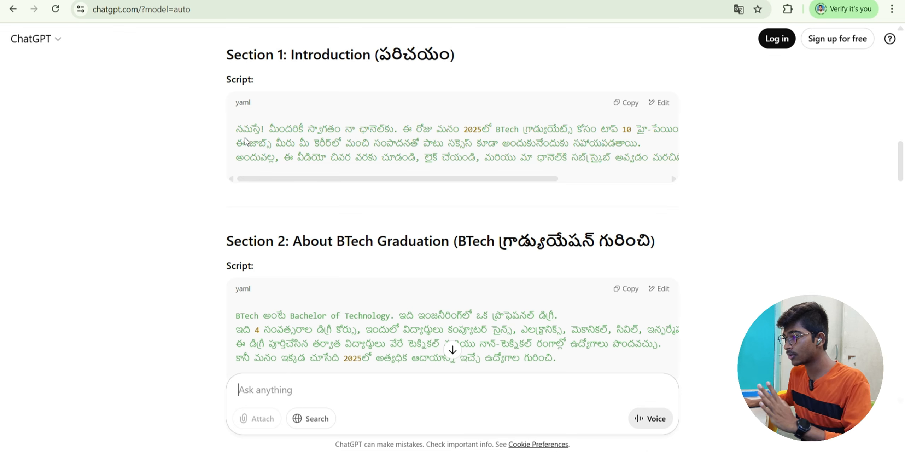
pyautogui.moveTo(235, 127); pyautogui.dragTo(618, 157)
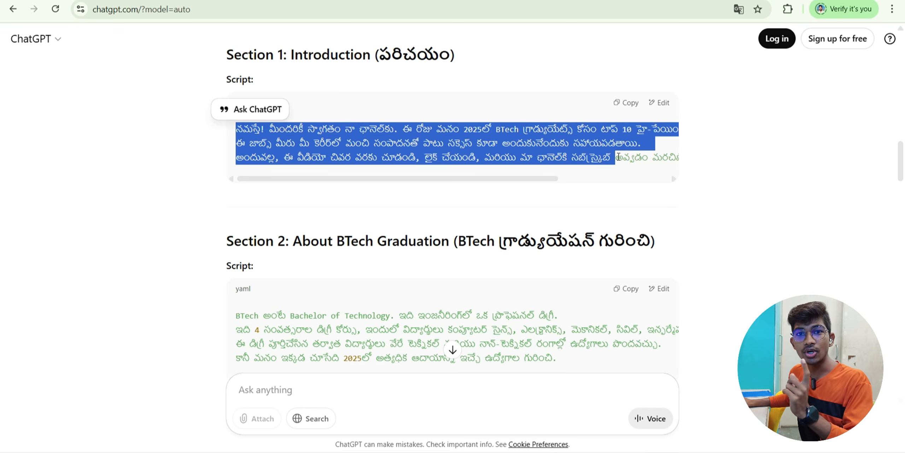
pyautogui.hotkey('alt', 'Tab')
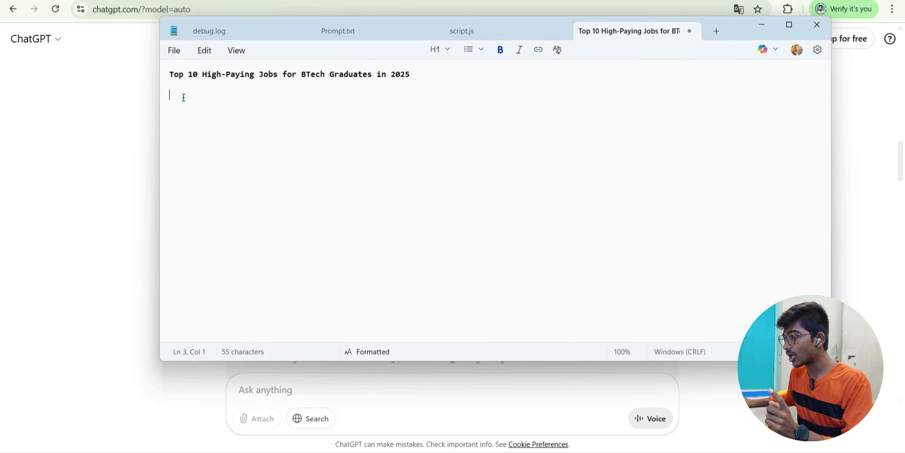
pyautogui.hotkey('alt', 'Tab')
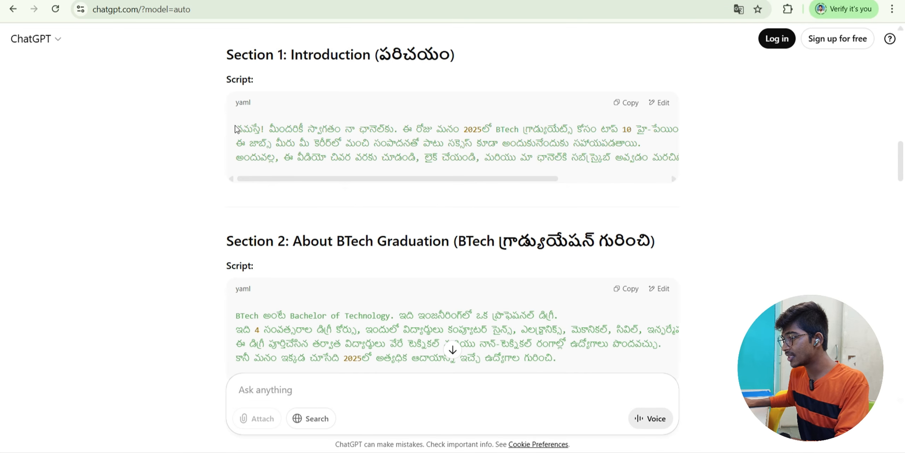
pyautogui.moveTo(235, 126); pyautogui.dragTo(646, 155)
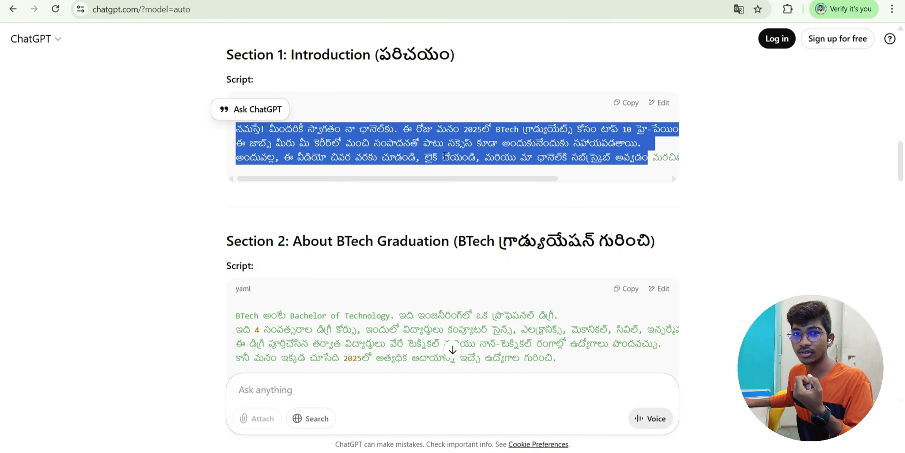
# - Scroll through Sections 2–4 to the conclusion, check the Notepad title, and return to Section 3
pyautogui.scroll(-3, 445, 155)
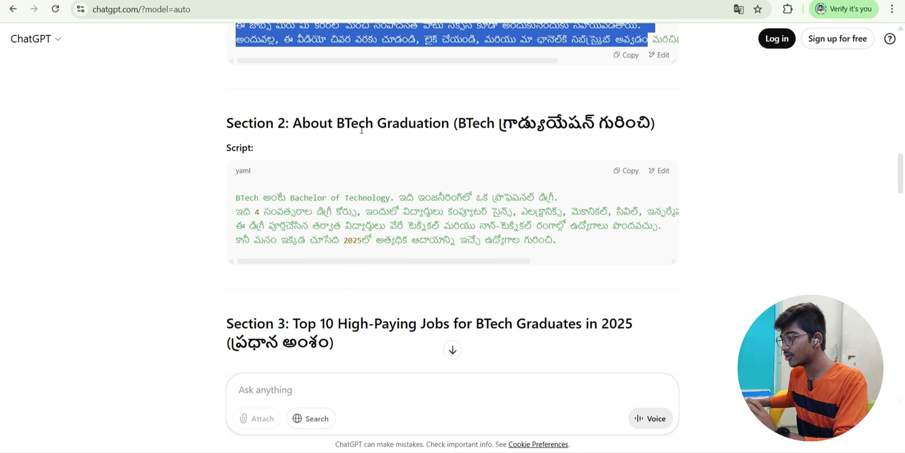
pyautogui.scroll(-3, 353, 191)
pyautogui.scroll(-4, 329, 219)
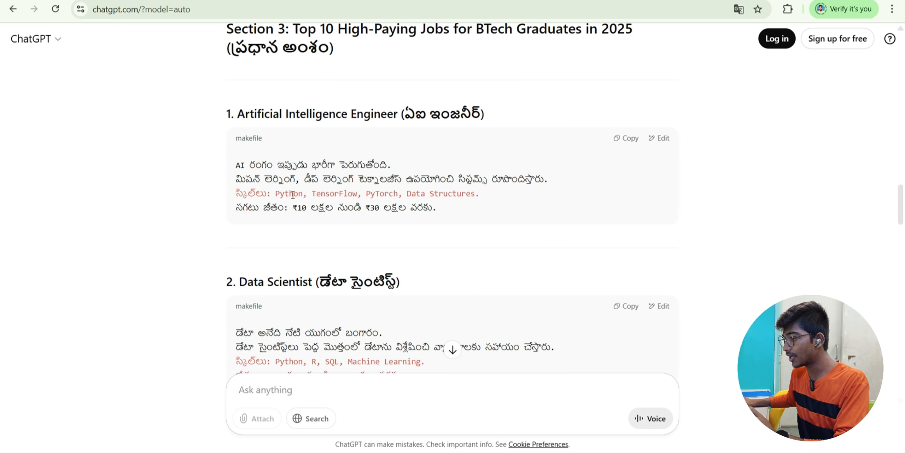
pyautogui.scroll(-2, 293, 194)
pyautogui.scroll(-6, 297, 178)
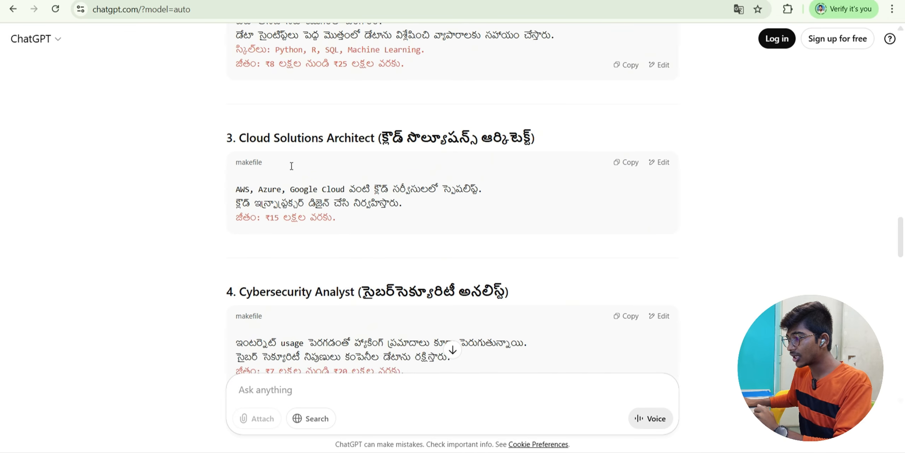
pyautogui.scroll(-4, 293, 142)
pyautogui.scroll(-6, 303, 248)
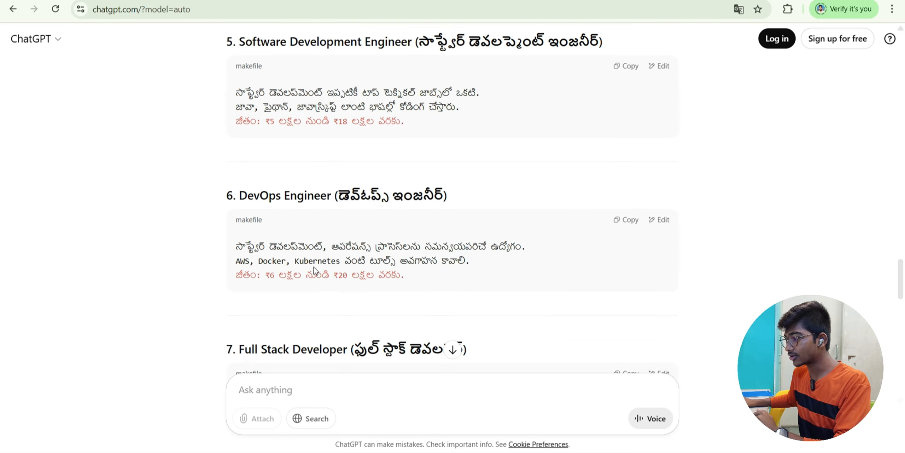
pyautogui.scroll(-12, 314, 270)
pyautogui.scroll(-5, 402, 214)
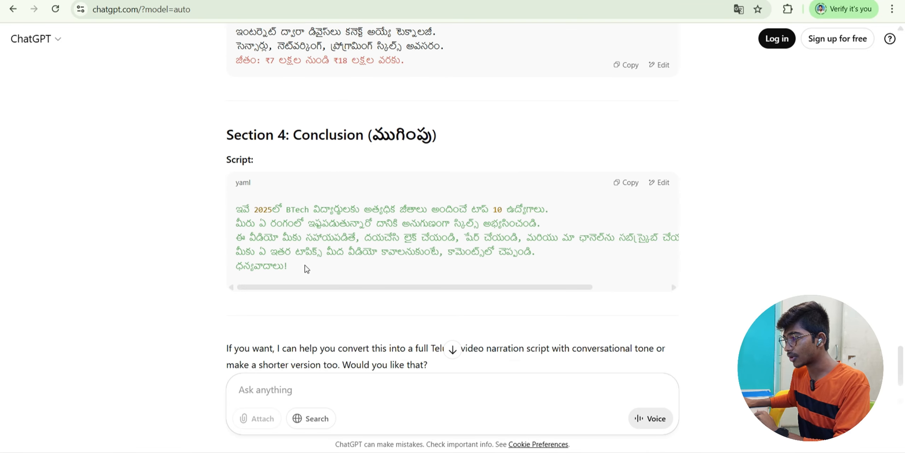
pyautogui.scroll(-3, 307, 268)
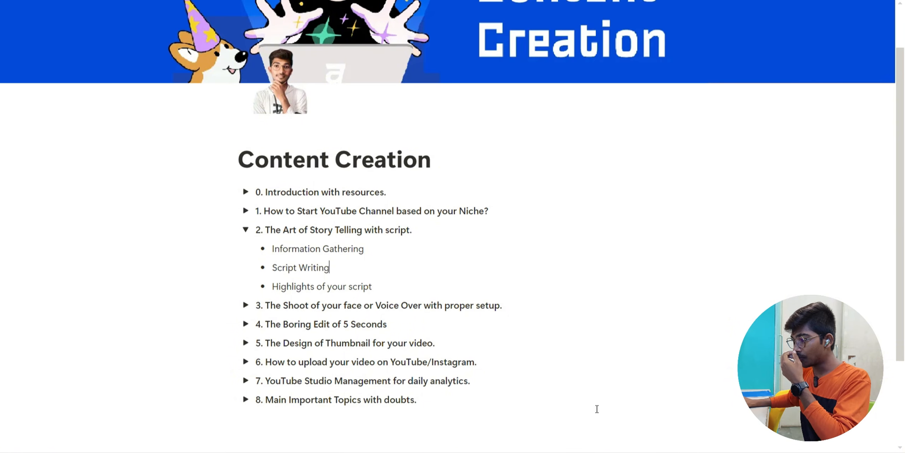
pyautogui.hotkey('alt', 'Tab')
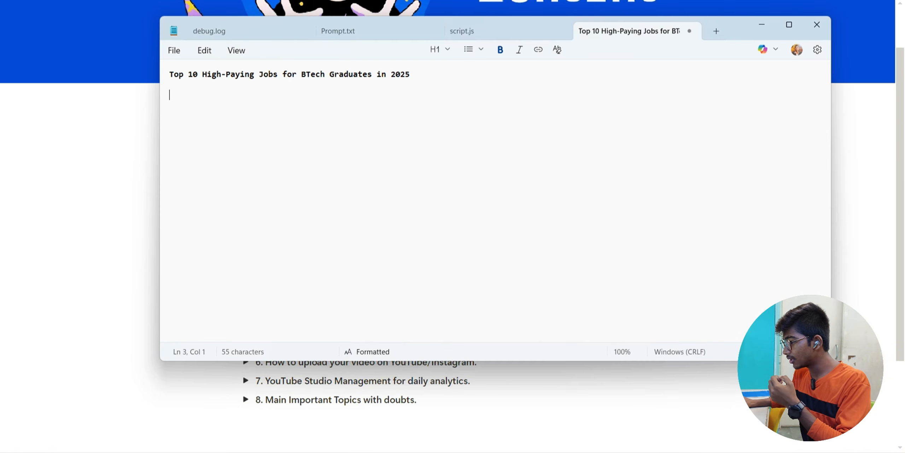
pyautogui.hotkey('alt', 'Tab')
pyautogui.scroll(20, 392, 178)
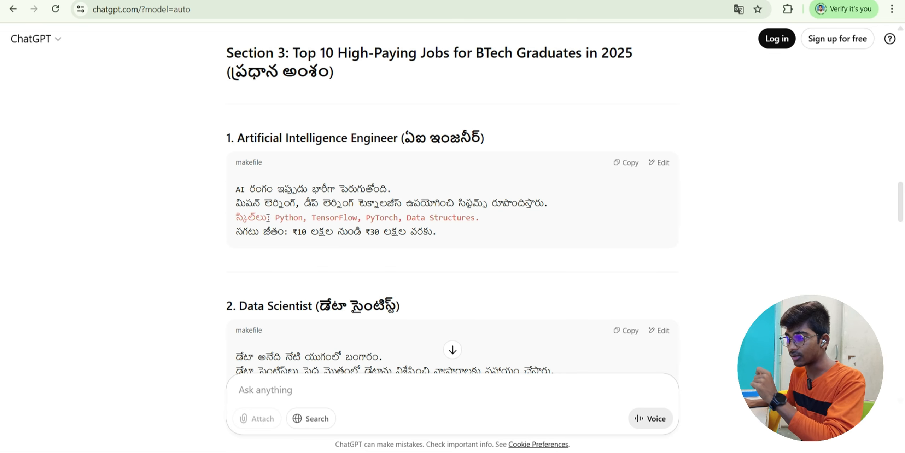
# - Select the first job's skills and salary lines in the Section 3 list
pyautogui.scroll(-2, 265, 227)
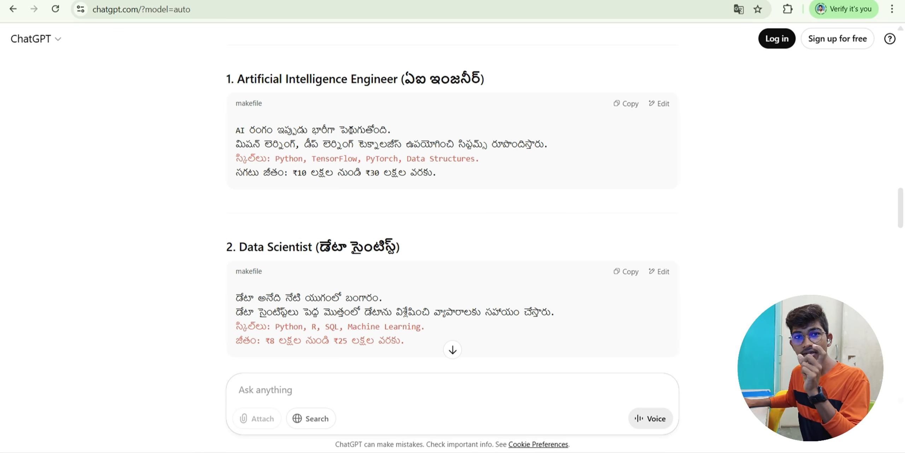
pyautogui.moveTo(236, 158); pyautogui.dragTo(488, 159)
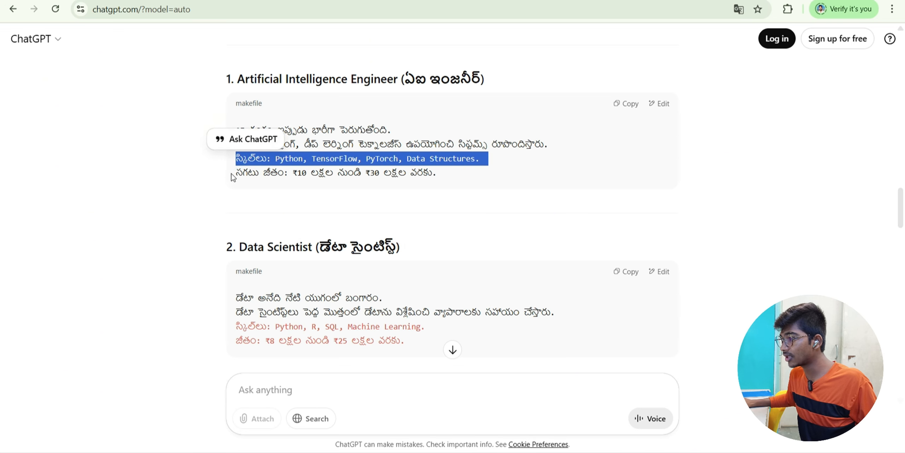
pyautogui.tripleClick(234, 174)
pyautogui.click(482, 155)
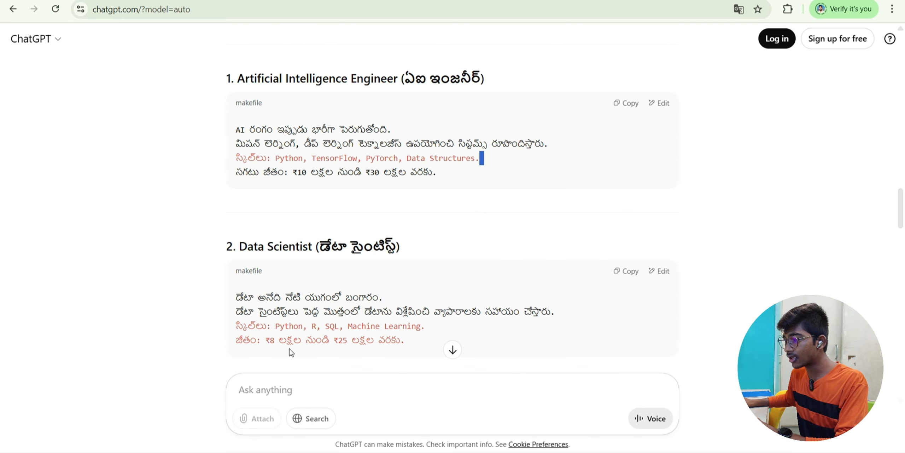
# - Check another job's salary line and scroll down to the Section 4 Conclusion
pyautogui.scroll(-5, 290, 349)
pyautogui.scroll(-3, 289, 348)
pyautogui.scroll(-3, 279, 210)
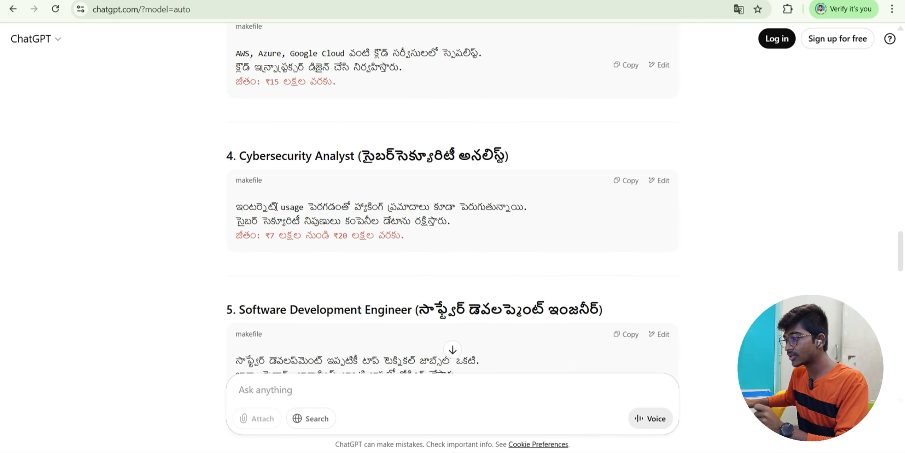
pyautogui.moveTo(408, 236); pyautogui.dragTo(220, 237)
pyautogui.scroll(-15, 308, 214)
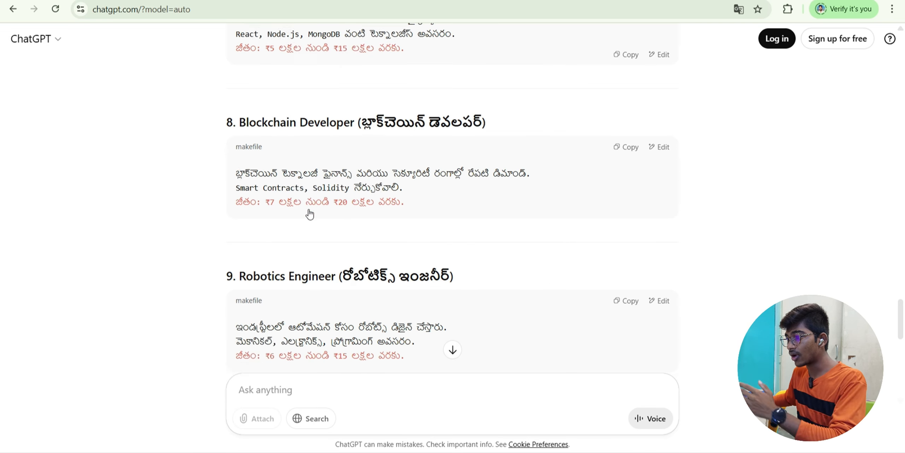
pyautogui.scroll(-15, 310, 212)
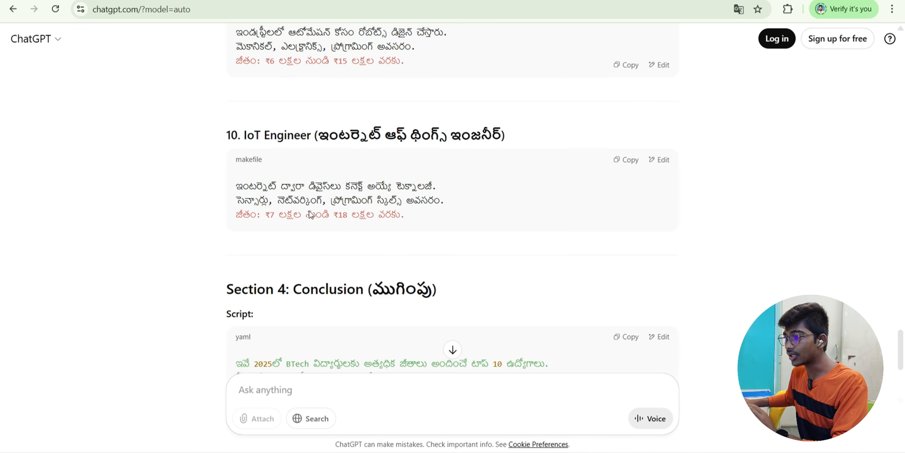
# - Ask ChatGPT for the highlighted words and review the introduction's key phrases
pyautogui.click(255, 385)
pyautogui.write('give me the hig')
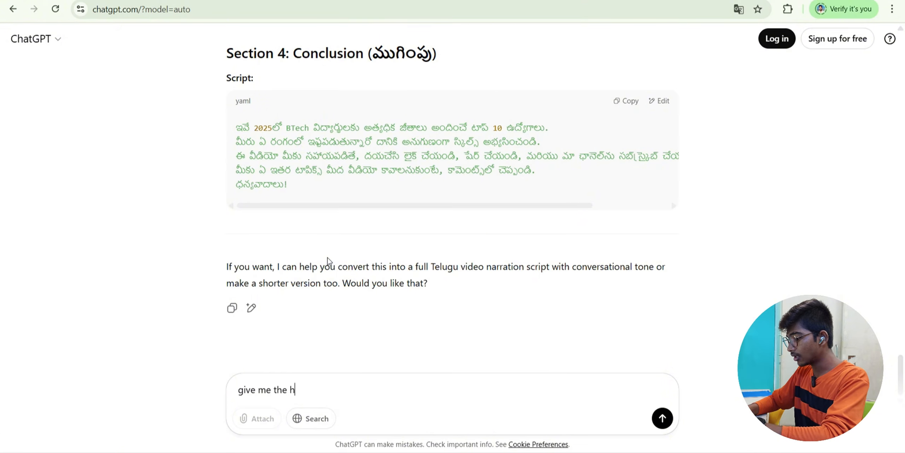
pyautogui.write('h')
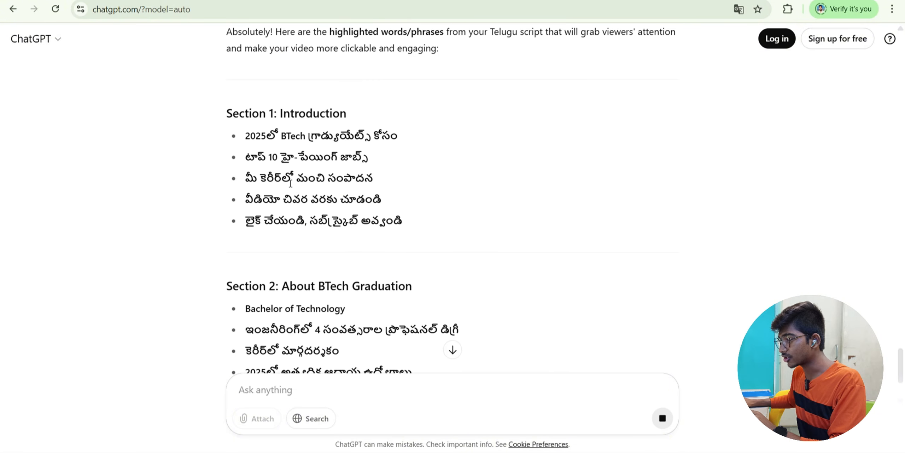
pyautogui.moveTo(249, 131); pyautogui.dragTo(398, 137)
pyautogui.click(365, 196)
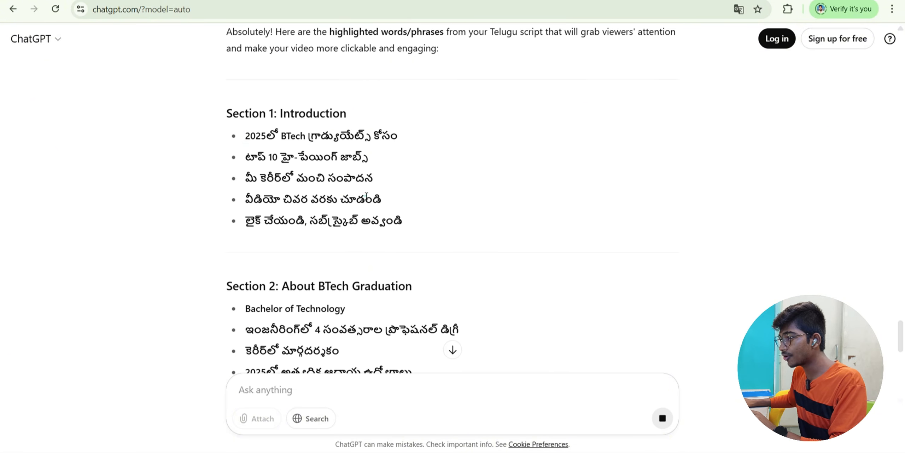
pyautogui.click(406, 229)
pyautogui.scroll(-10, 408, 237)
# - Check the 'డేటా అనేది బంగారం' and DevOps salary phrases, then expand the outline's video-shoot topics
pyautogui.moveTo(261, 191); pyautogui.dragTo(402, 192)
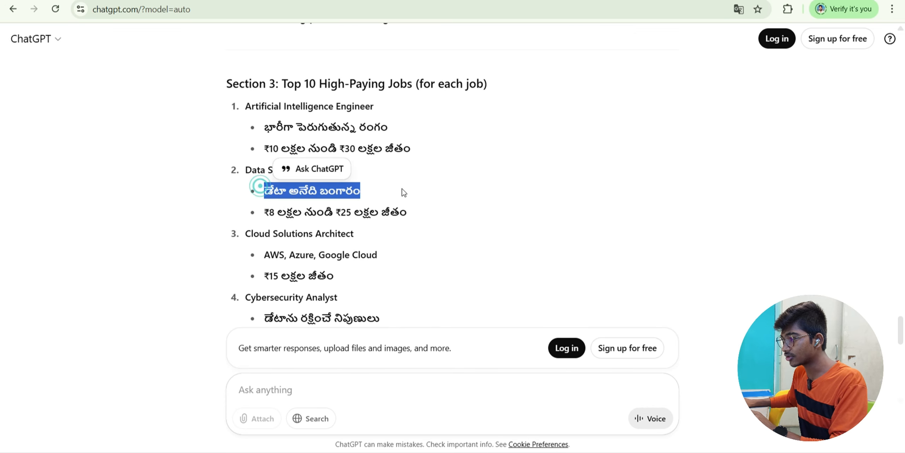
pyautogui.click(310, 267)
pyautogui.scroll(-5, 320, 233)
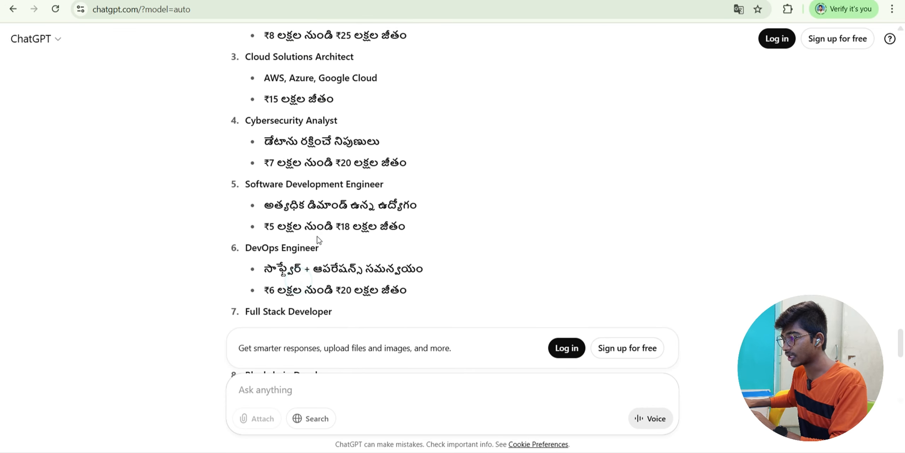
pyautogui.moveTo(264, 290); pyautogui.dragTo(435, 292)
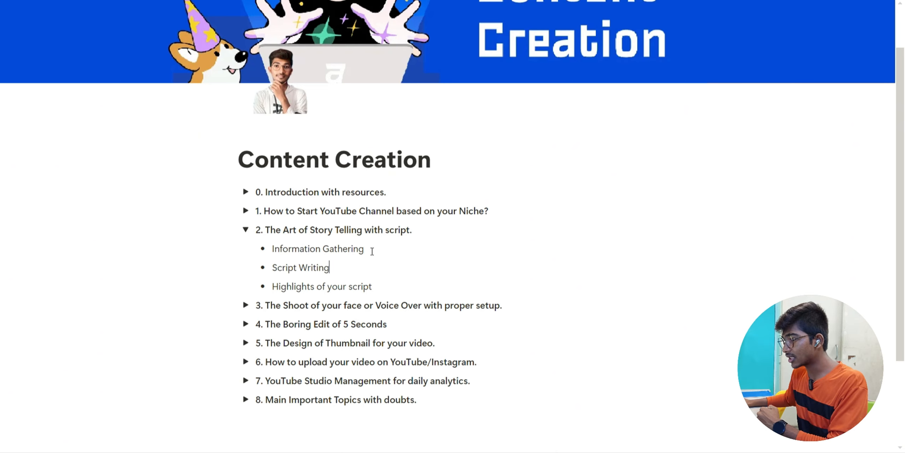
pyautogui.click(245, 230)
pyautogui.click(247, 250)
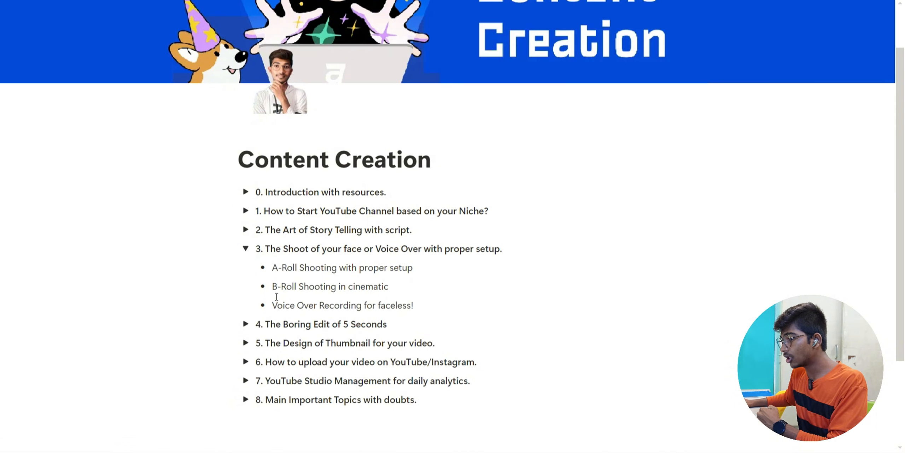
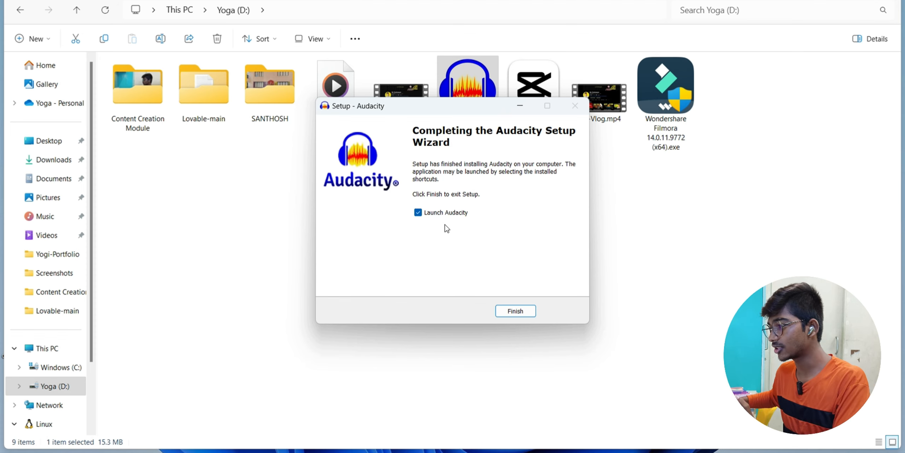
# - Finish the Audacity installer with Launch Audacity checked, then dismiss the What's New notice
pyautogui.click(516, 311)
pyautogui.click(569, 362)
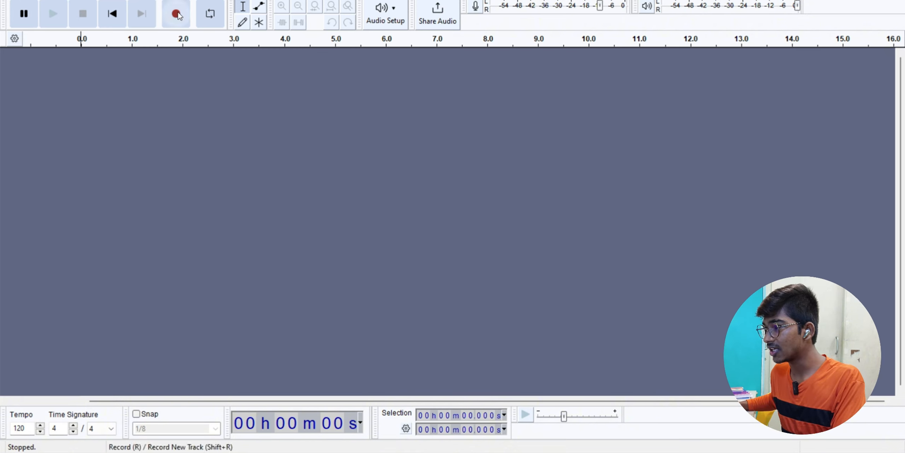
pyautogui.click(203, 1)
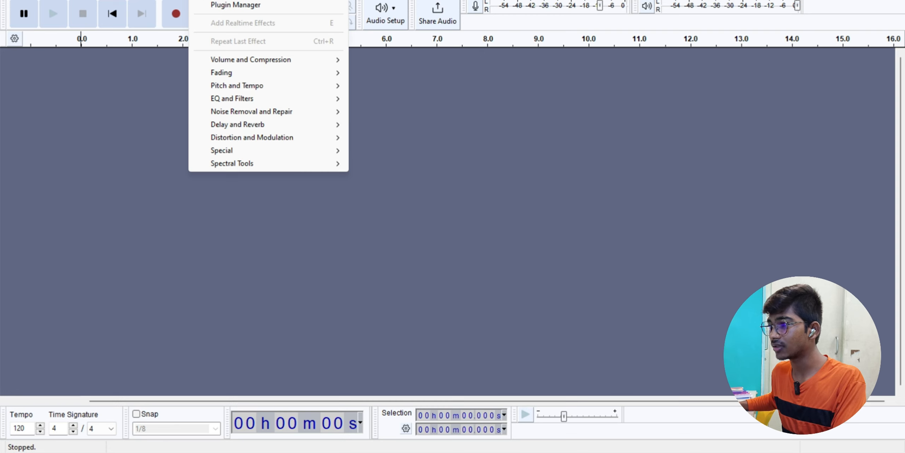
pyautogui.click(198, 1)
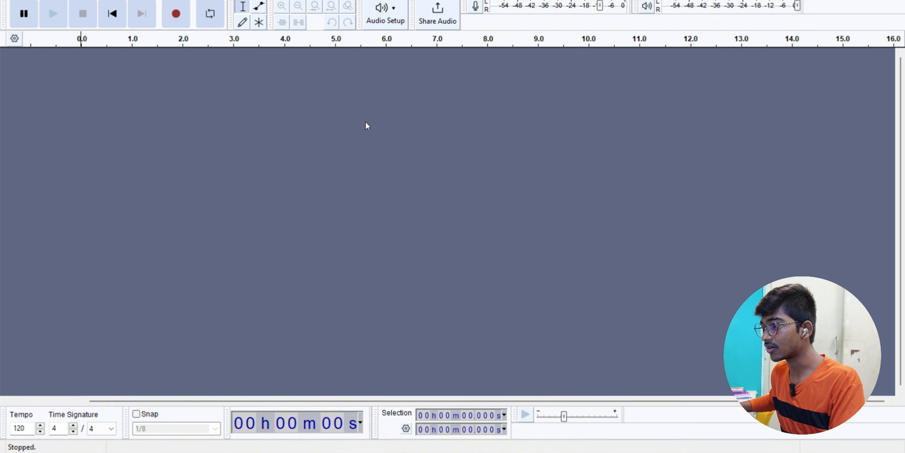
pyautogui.click(385, 14)
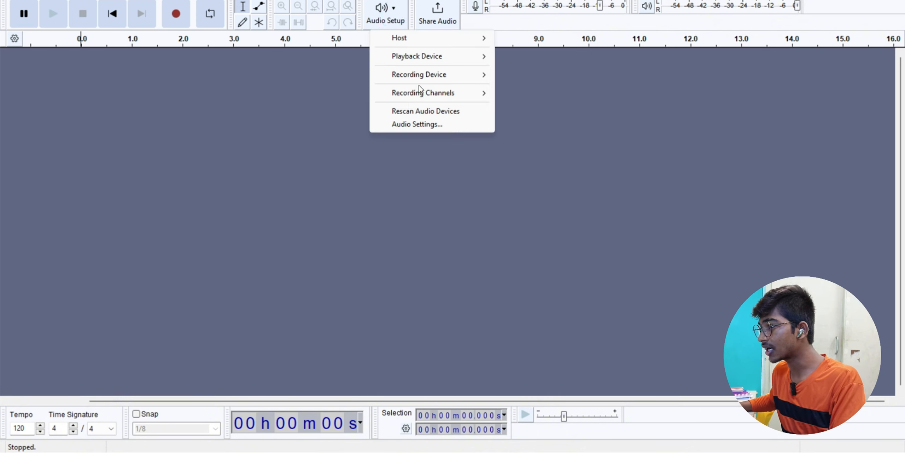
pyautogui.moveTo(438, 78)
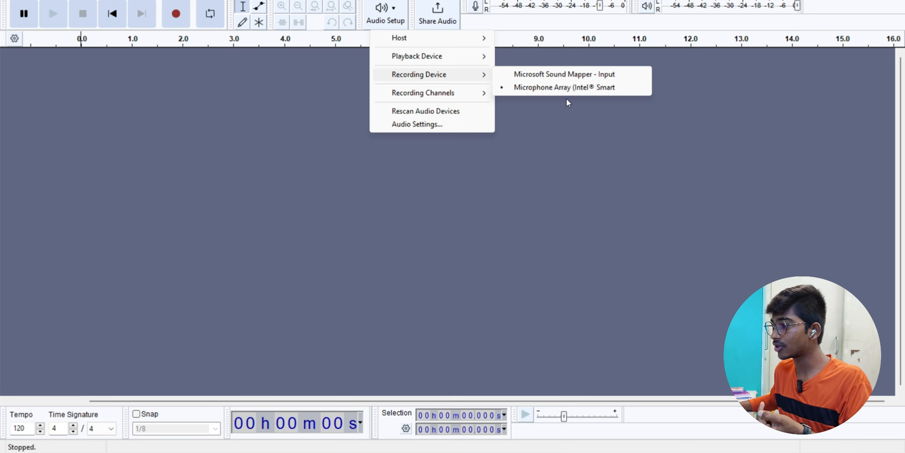
pyautogui.click(482, 94)
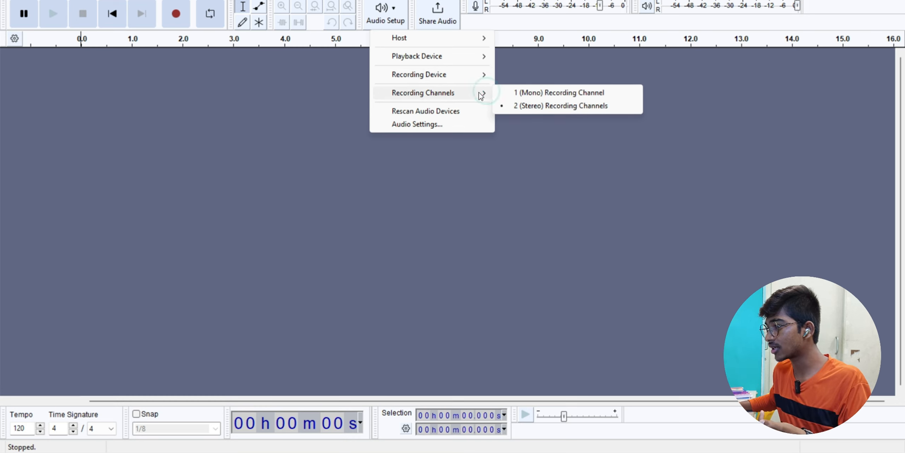
pyautogui.click(368, 166)
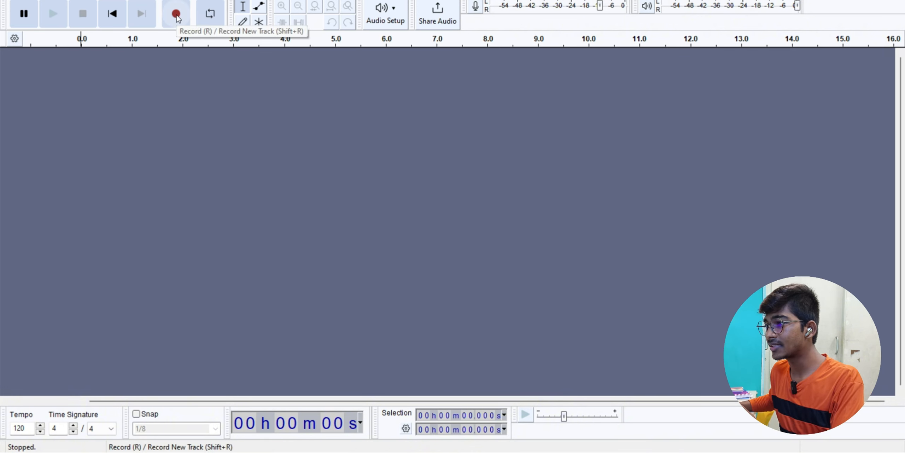
# - Record about 46.8 seconds of voice into a new stereo track, then select it
pyautogui.click(176, 14)
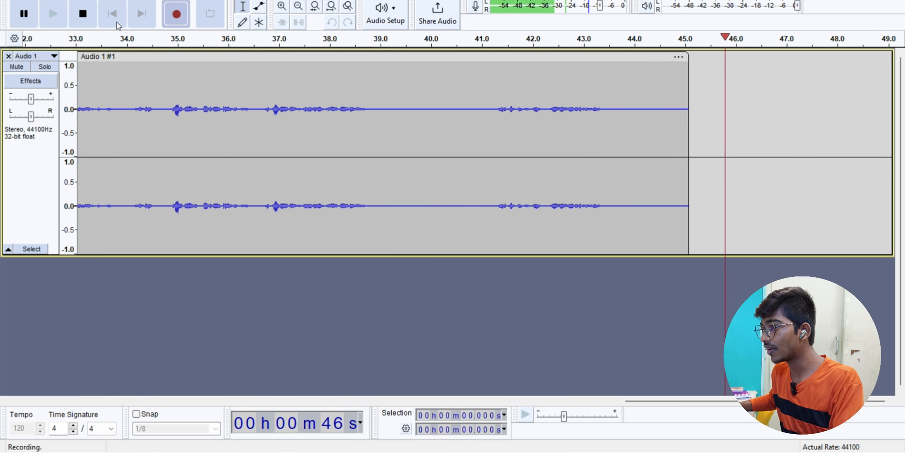
pyautogui.click(83, 15)
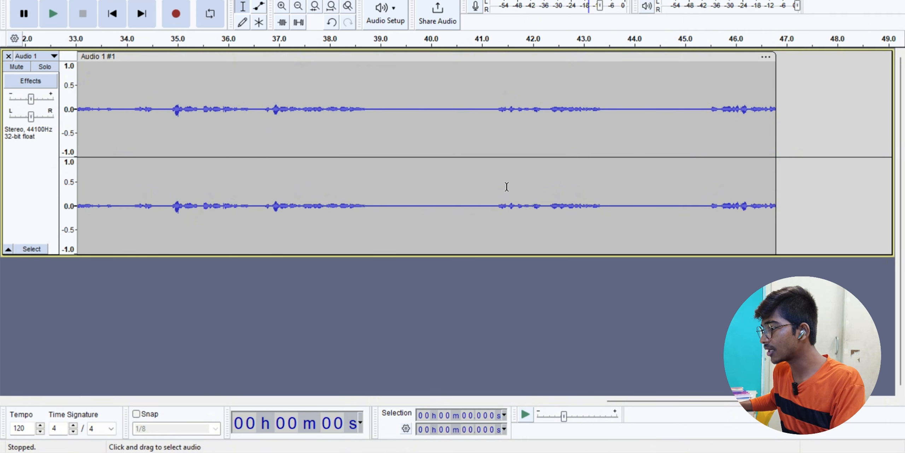
pyautogui.click(226, 196)
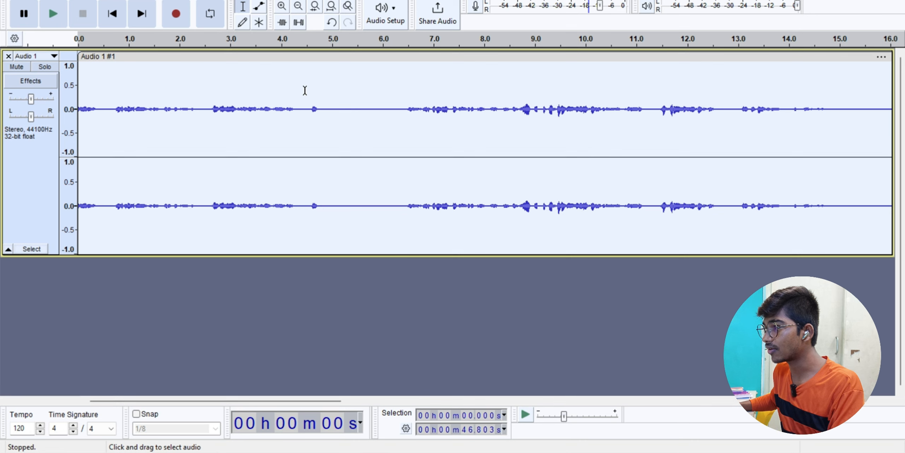
# - Normalize the recording to a -1.0 dB peak
pyautogui.click(200, 0)
pyautogui.moveTo(236, 60)
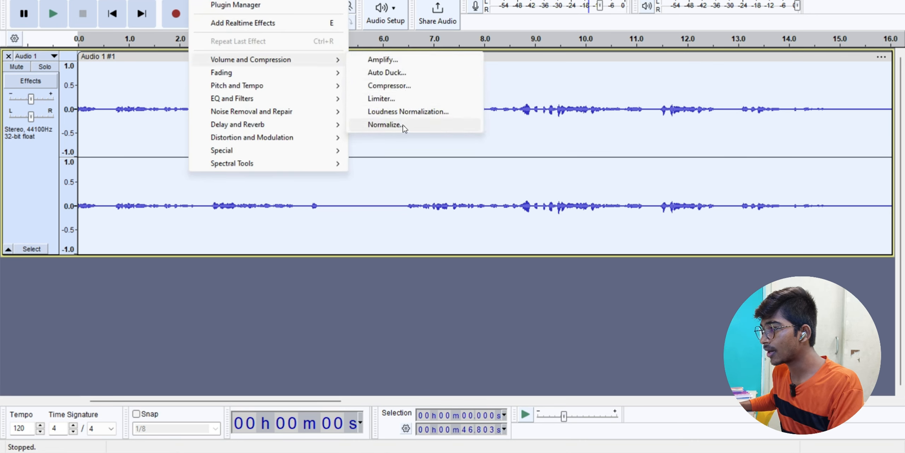
pyautogui.click(385, 124)
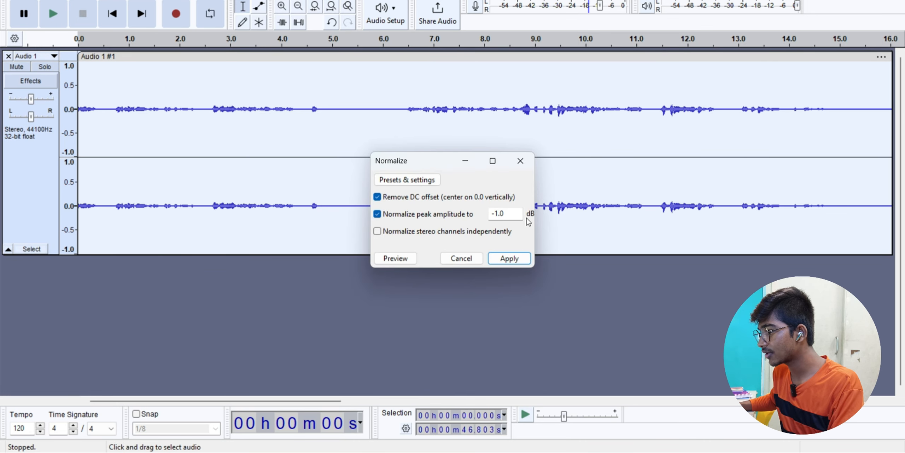
pyautogui.click(507, 257)
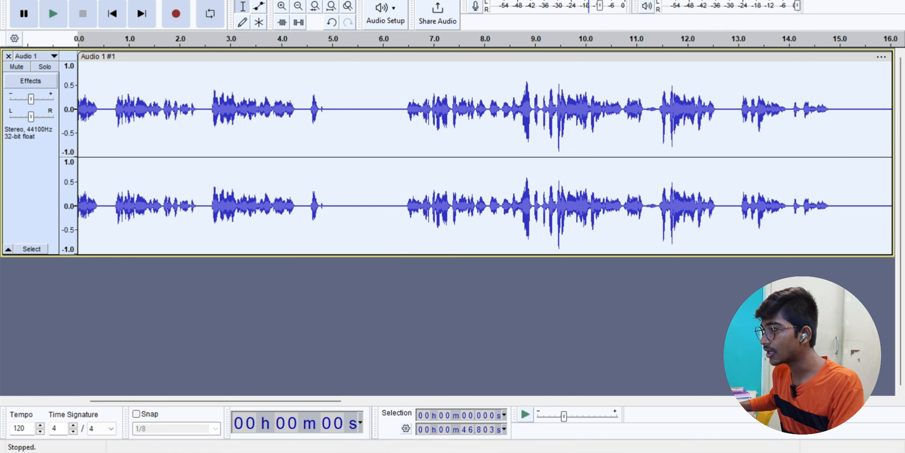
# - Amplify the recording by 1.0 dB
pyautogui.click(198, 0)
pyautogui.moveTo(242, 63)
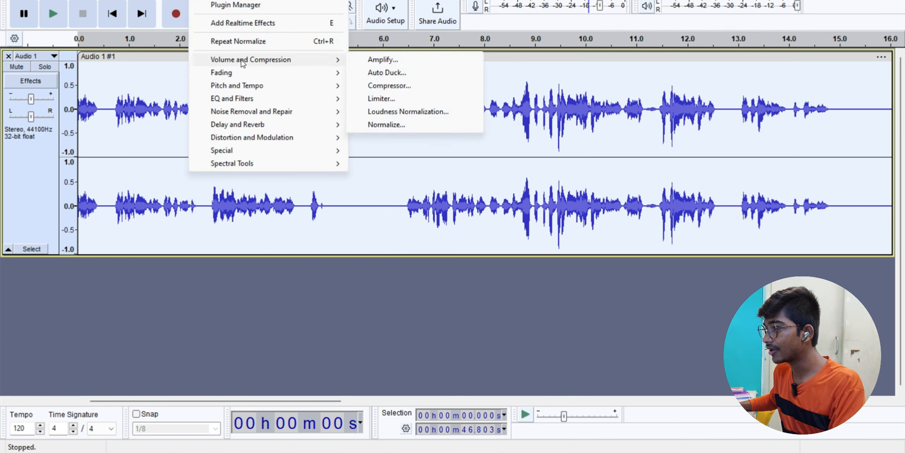
pyautogui.click(375, 61)
pyautogui.click(500, 268)
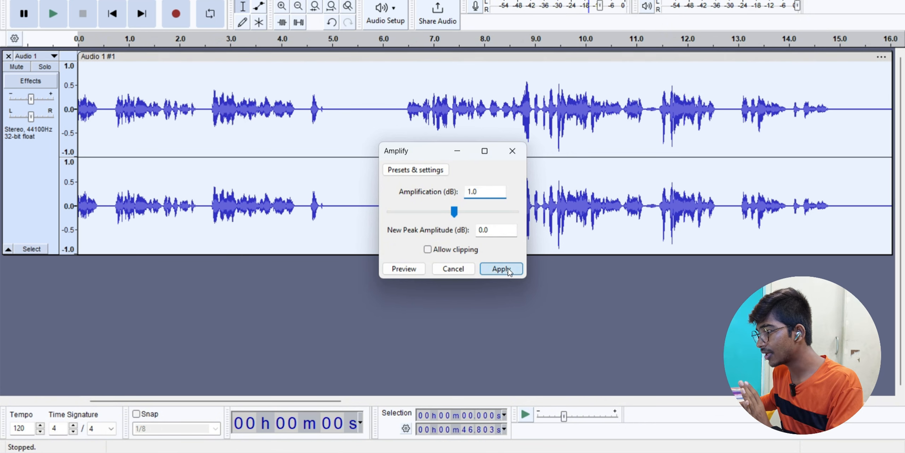
# - Play back from 6.444 s to check the result, then select the whole track
pyautogui.click(404, 203)
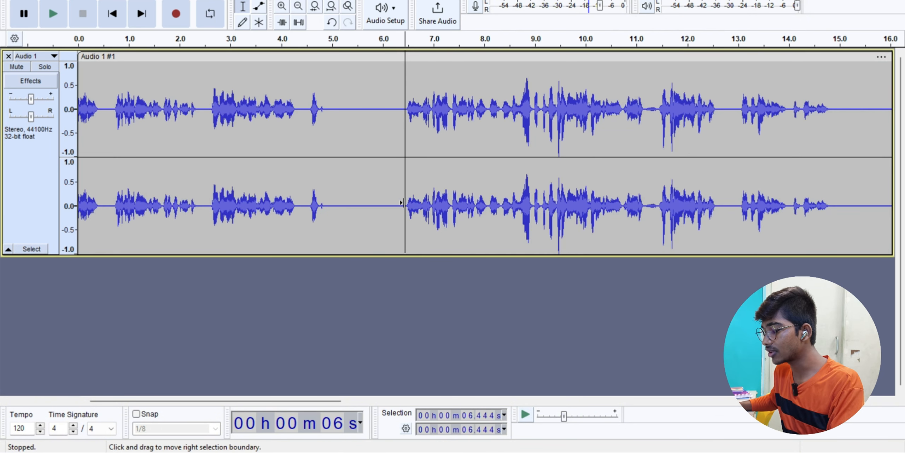
pyautogui.press('space')
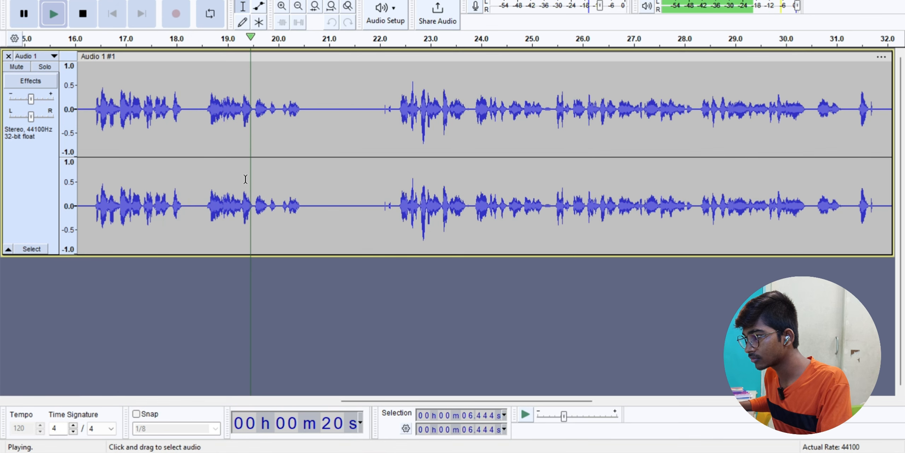
pyautogui.press('space')
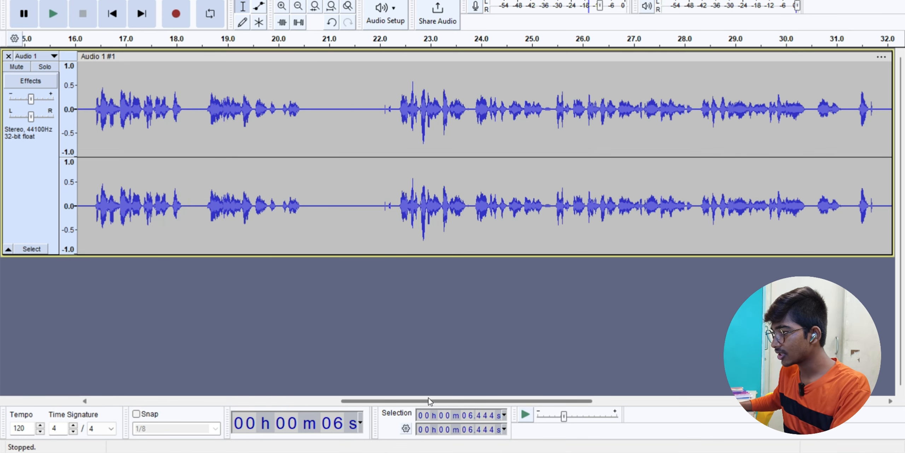
pyautogui.moveTo(429, 400); pyautogui.dragTo(295, 400)
pyautogui.hotkey('ctrl', 'a')
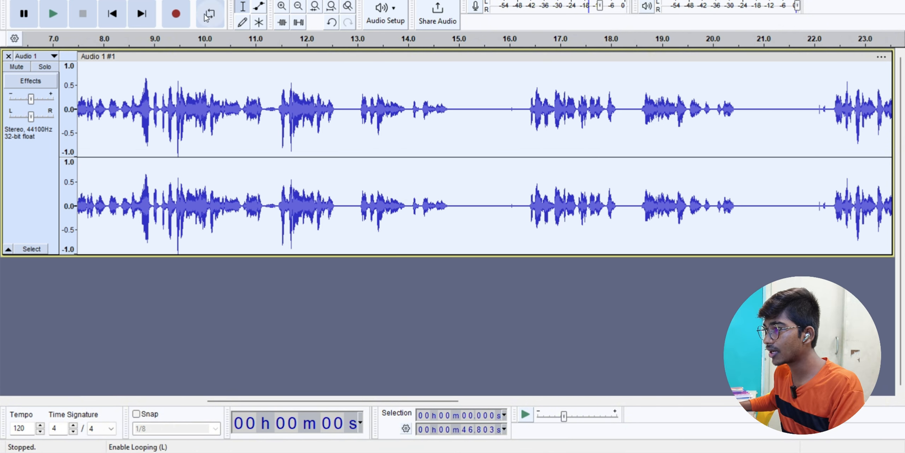
# - Boost the track's bass by 5 dB with Bass and Treble
pyautogui.click(199, 0)
pyautogui.moveTo(232, 103)
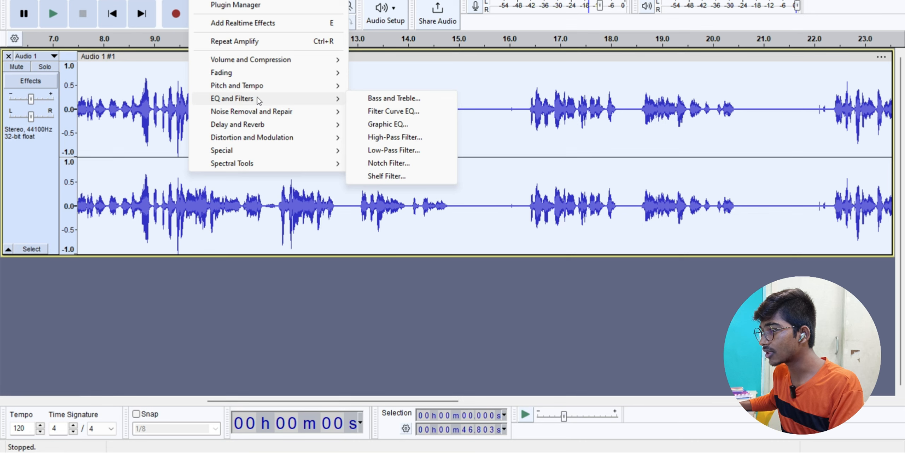
pyautogui.click(409, 100)
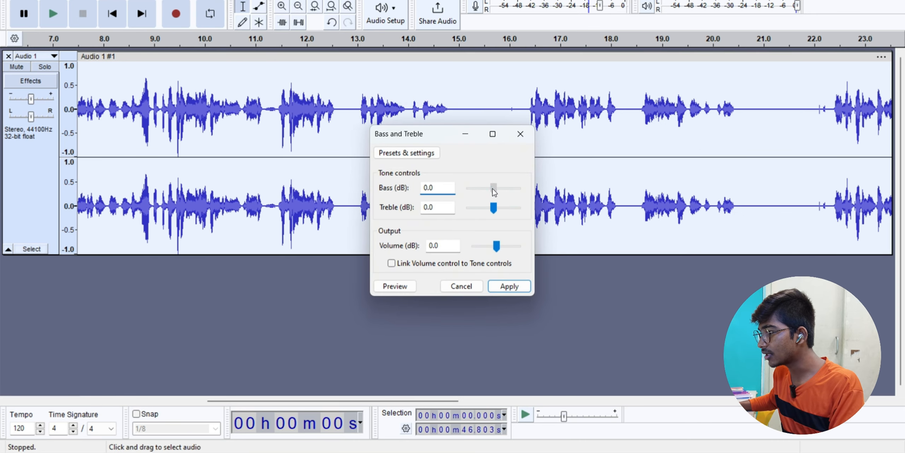
pyautogui.moveTo(492, 188); pyautogui.dragTo(494, 192)
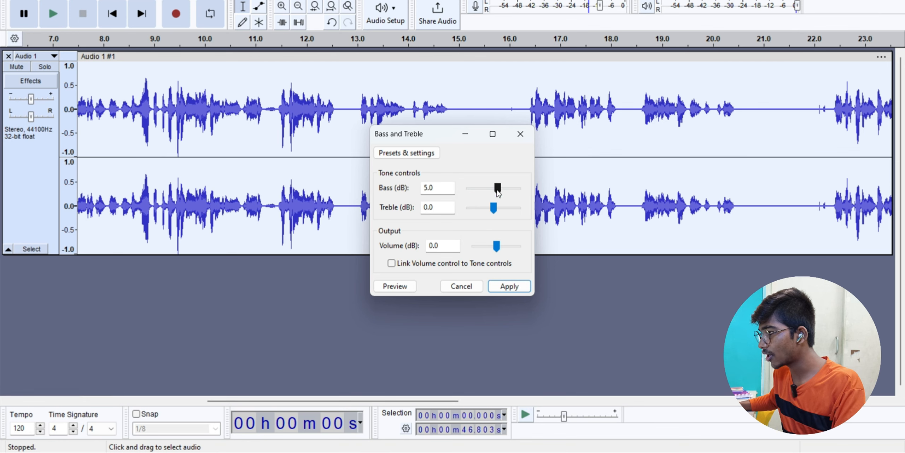
pyautogui.click(506, 285)
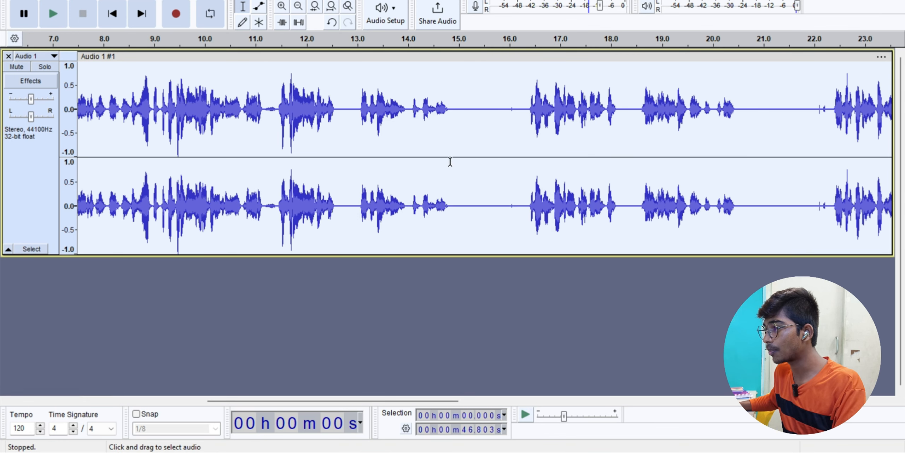
# - Apply a Hard Limit limiter at -3.00 dB to the whole track
pyautogui.click(198, 1)
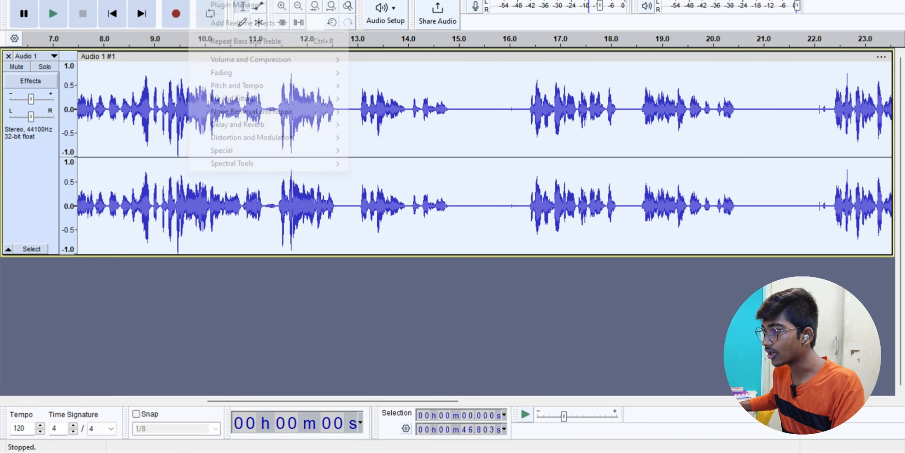
pyautogui.click(448, 165)
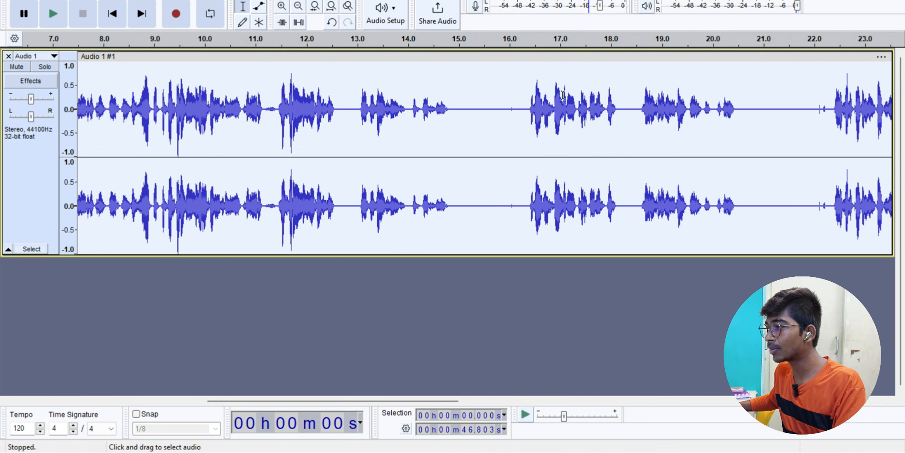
pyautogui.click(198, 1)
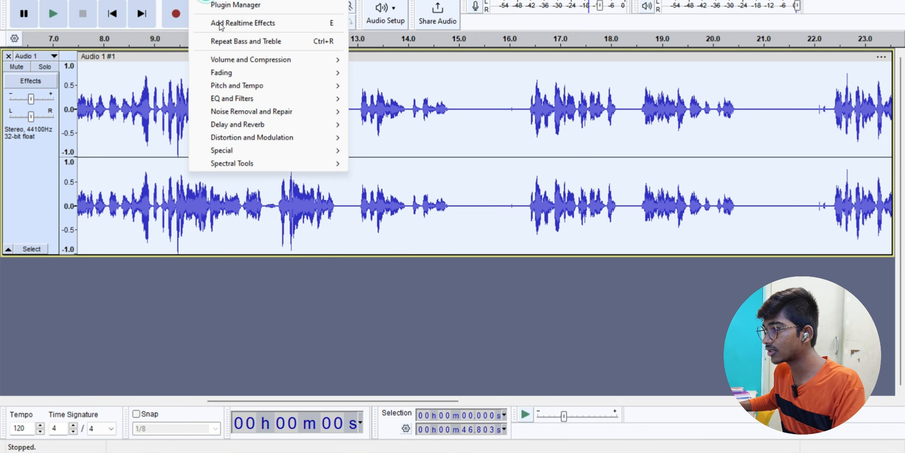
pyautogui.moveTo(233, 103)
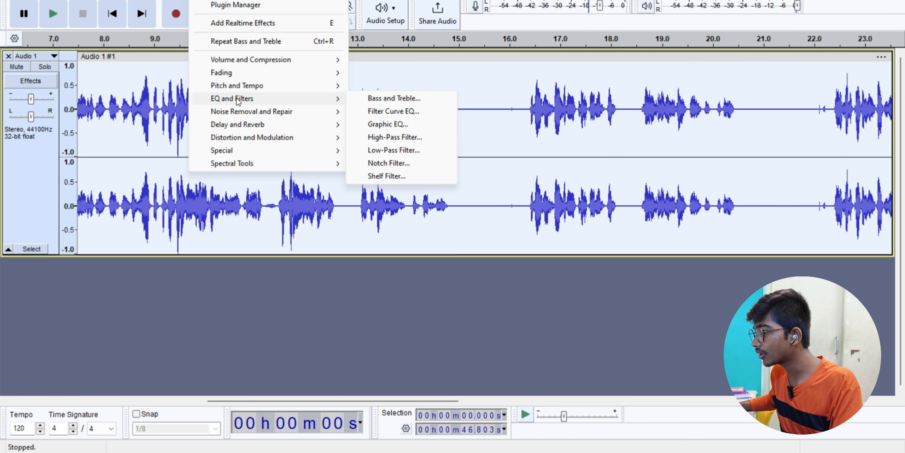
pyautogui.moveTo(244, 59)
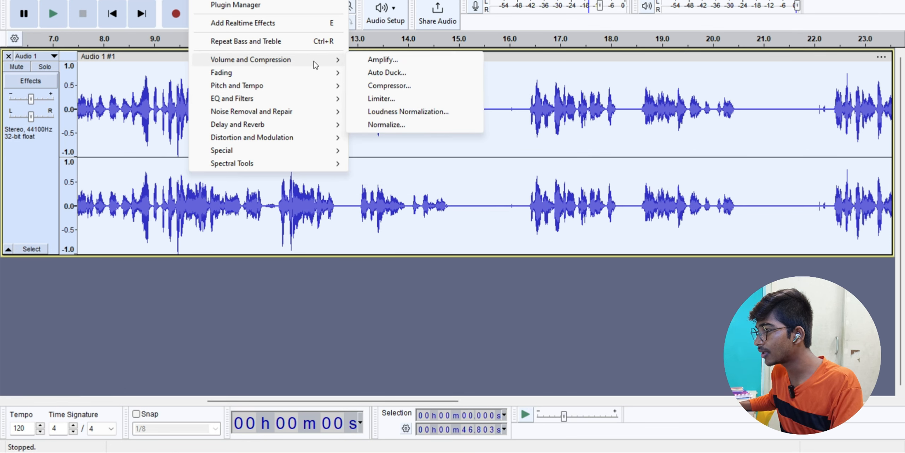
pyautogui.click(378, 99)
pyautogui.click(484, 164)
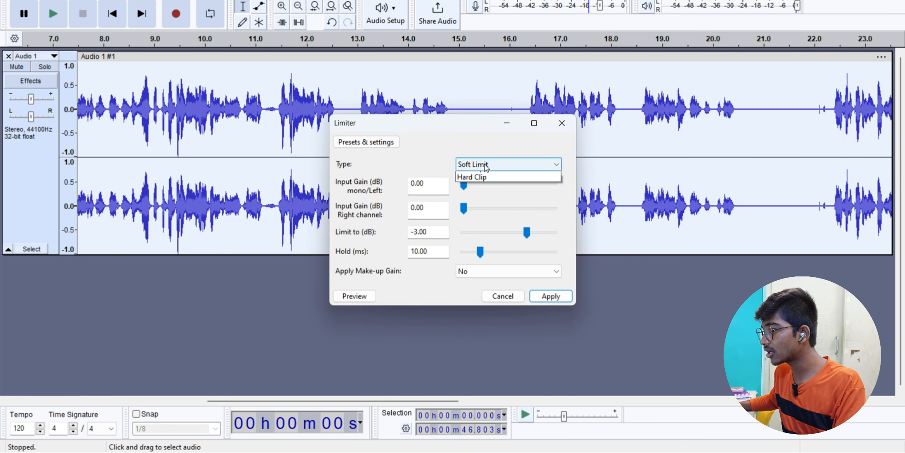
pyautogui.click(482, 183)
pyautogui.click(551, 296)
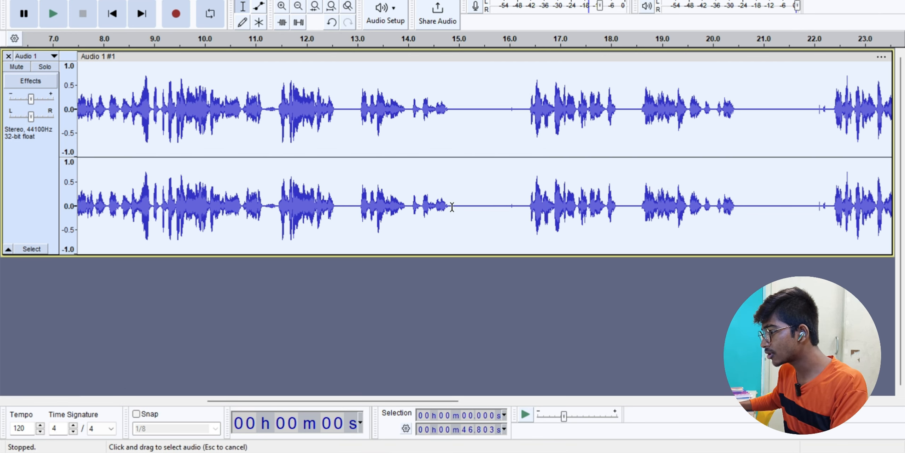
# - Capture a Noise Reduction noise profile from a silent gap in the recording
pyautogui.moveTo(452, 208); pyautogui.dragTo(526, 214)
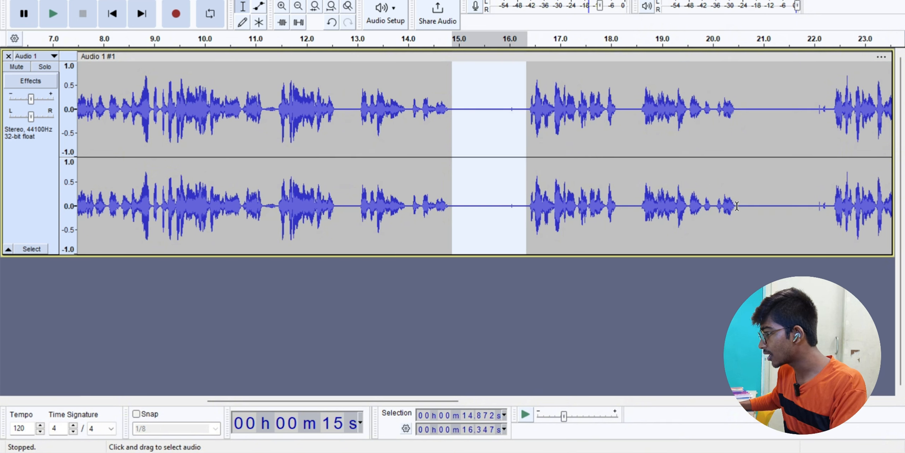
pyautogui.moveTo(741, 204); pyautogui.dragTo(815, 205)
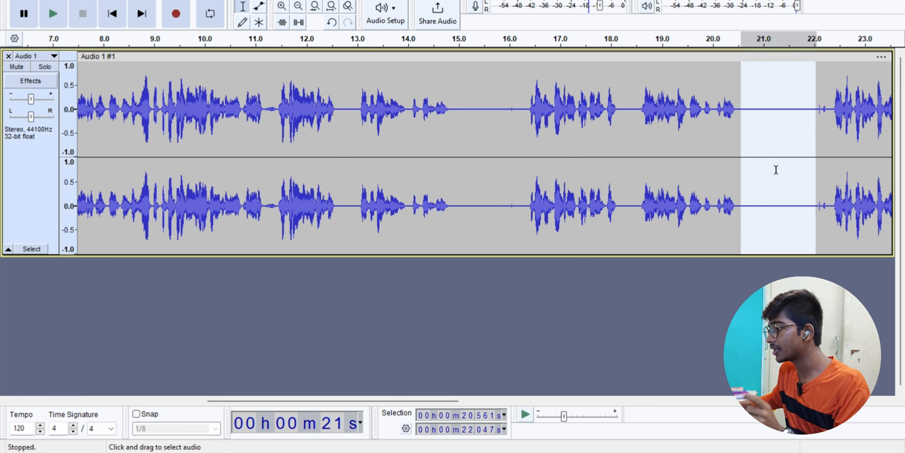
pyautogui.click(196, 1)
pyautogui.moveTo(236, 113)
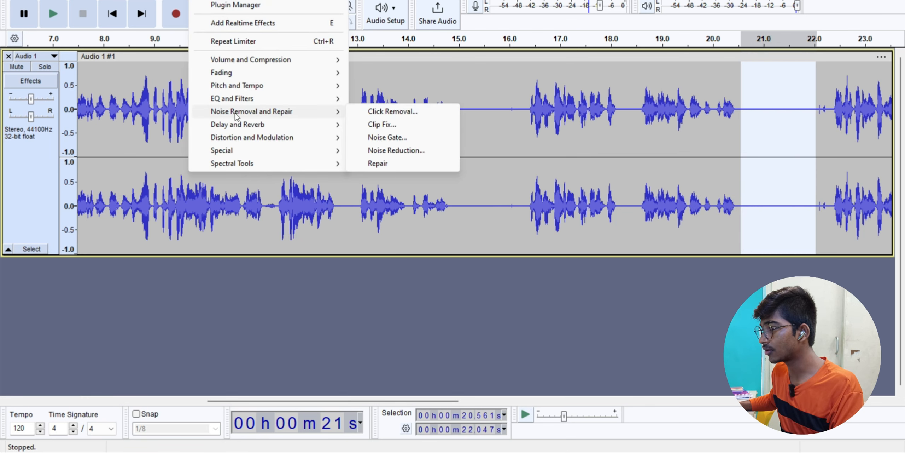
pyautogui.click(402, 151)
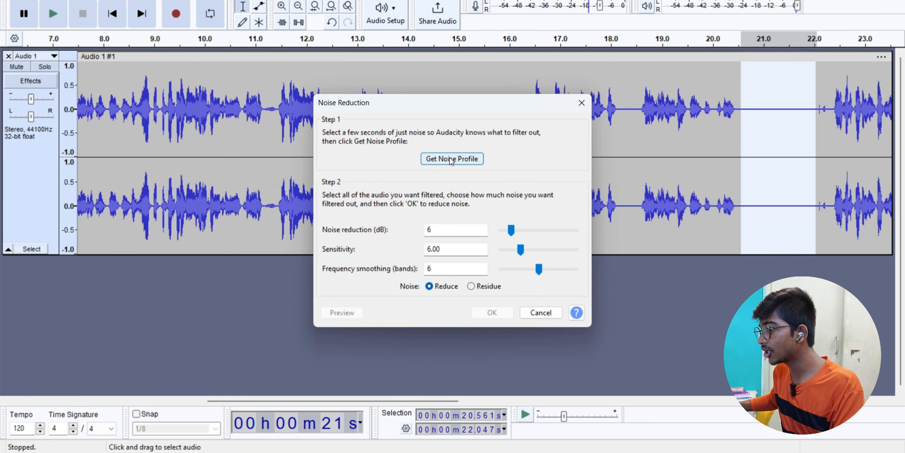
pyautogui.click(456, 159)
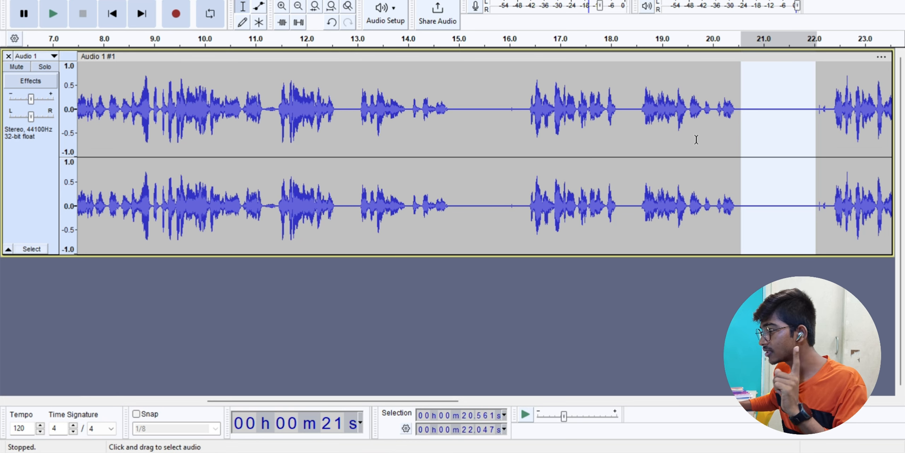
# - Apply 4 dB noise reduction to the whole track and inspect the 20.6–22.0 s gap
pyautogui.hotkey('ctrl', 'a')
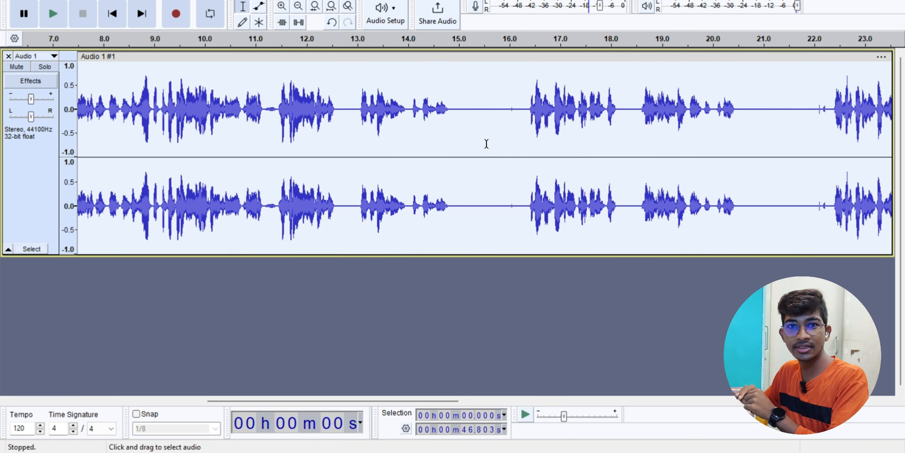
pyautogui.click(200, 1)
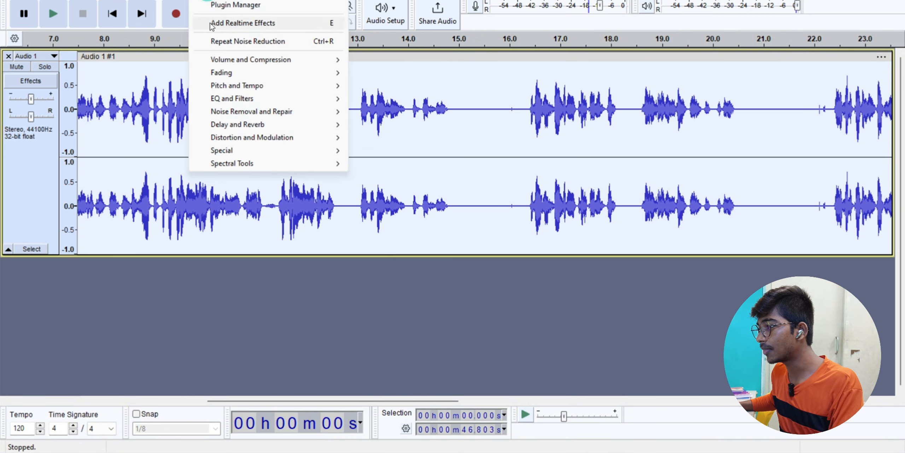
pyautogui.moveTo(234, 111)
pyautogui.click(400, 150)
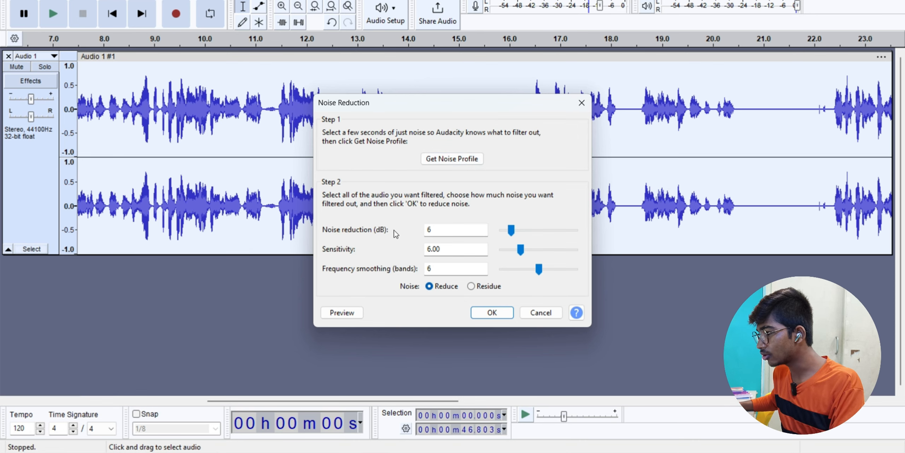
pyautogui.moveTo(511, 231); pyautogui.dragTo(508, 234)
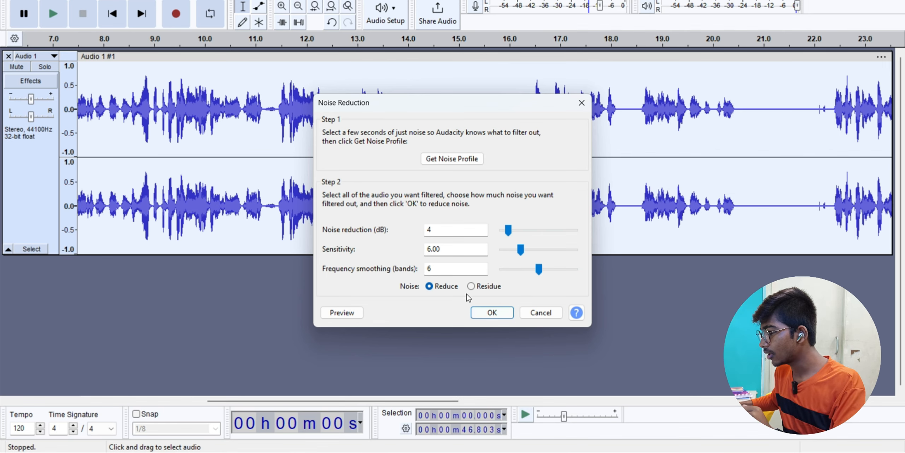
pyautogui.click(492, 313)
pyautogui.moveTo(743, 207); pyautogui.dragTo(815, 206)
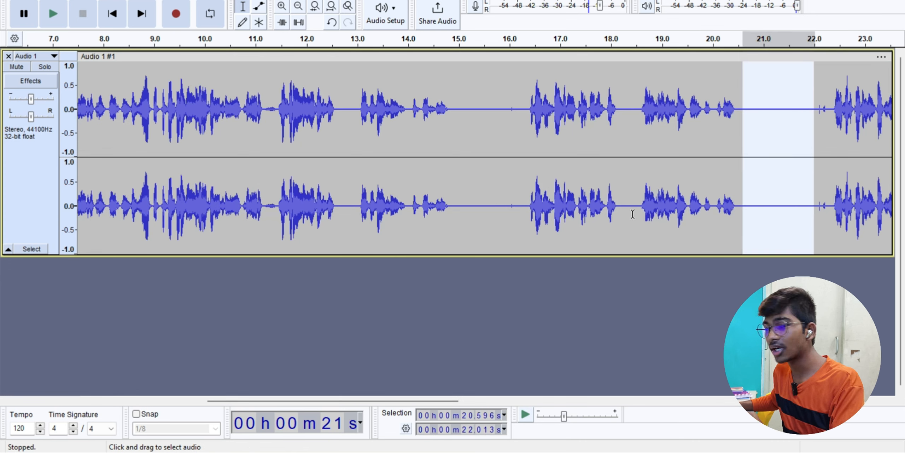
pyautogui.click(424, 216)
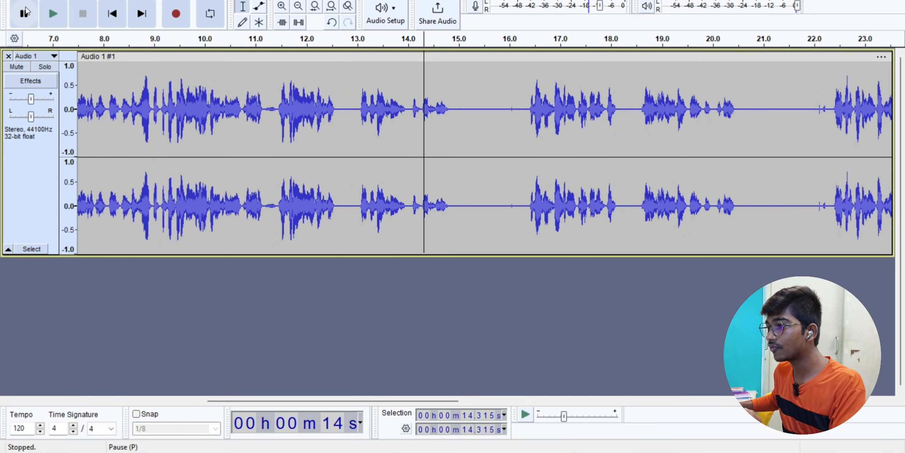
# - Export the track to the computer as untitled.mp3 in MP3 format
pyautogui.click(14, 1)
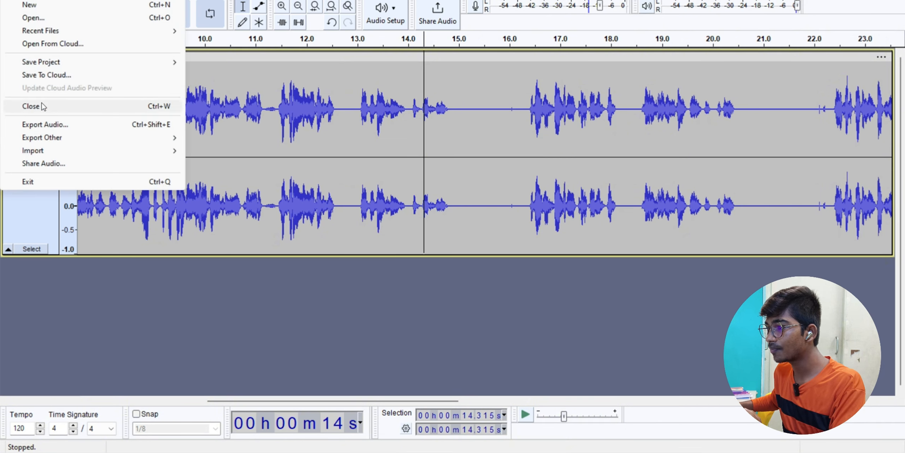
pyautogui.click(49, 125)
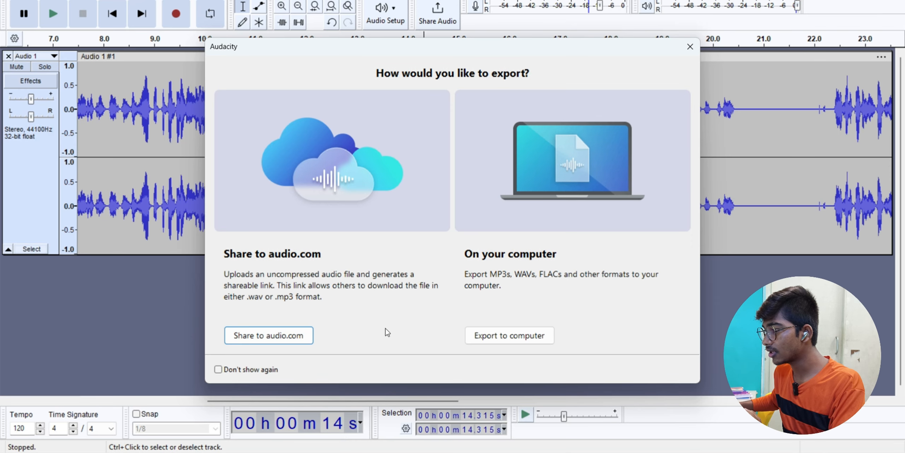
pyautogui.click(488, 334)
pyautogui.click(380, 115)
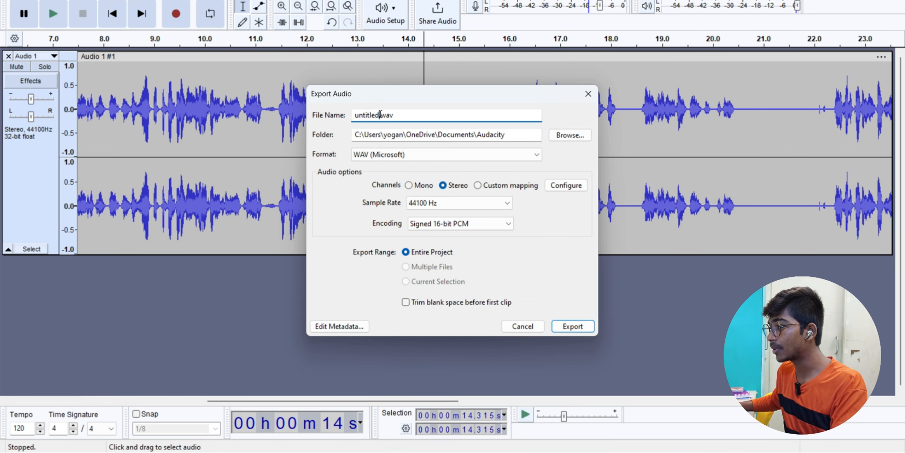
pyautogui.click(400, 155)
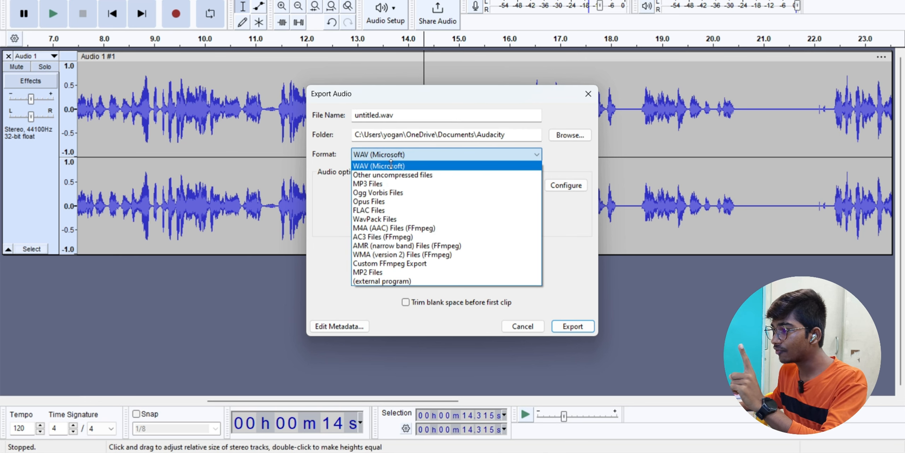
pyautogui.click(382, 183)
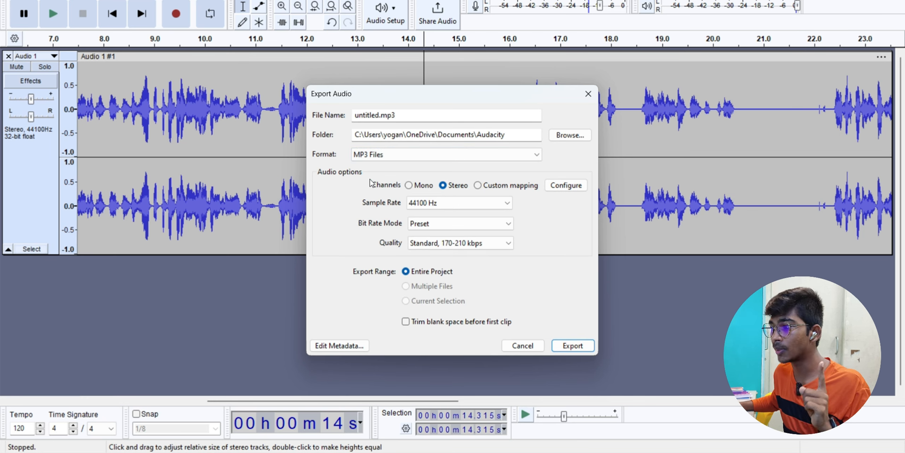
pyautogui.doubleClick(393, 115)
pyautogui.click(420, 117)
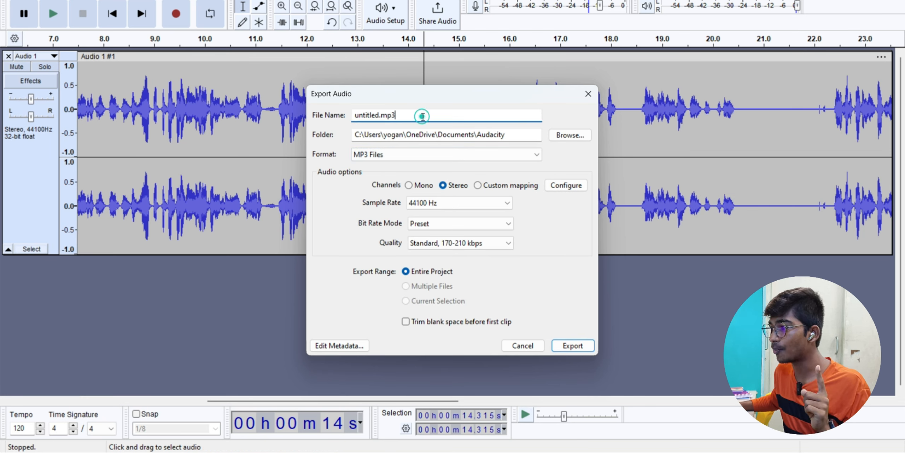
pyautogui.click(567, 346)
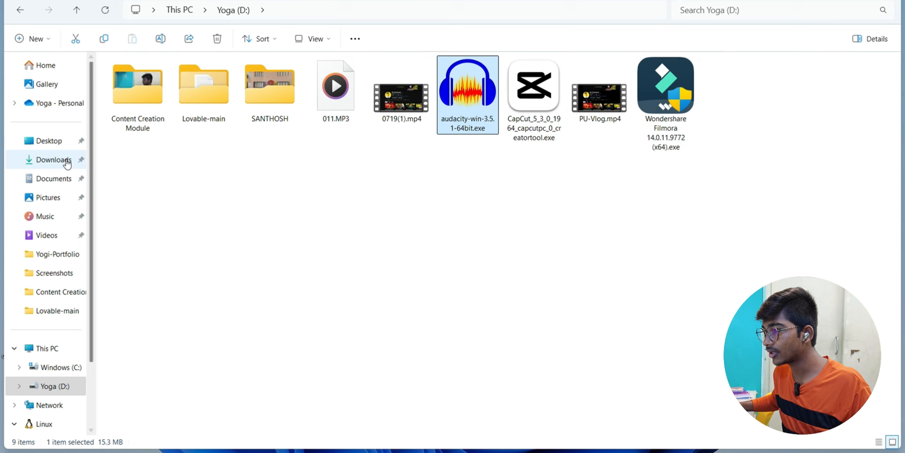
# - Play untitled.mp3 from the Documents\Audacity folder to check the export
pyautogui.click(53, 178)
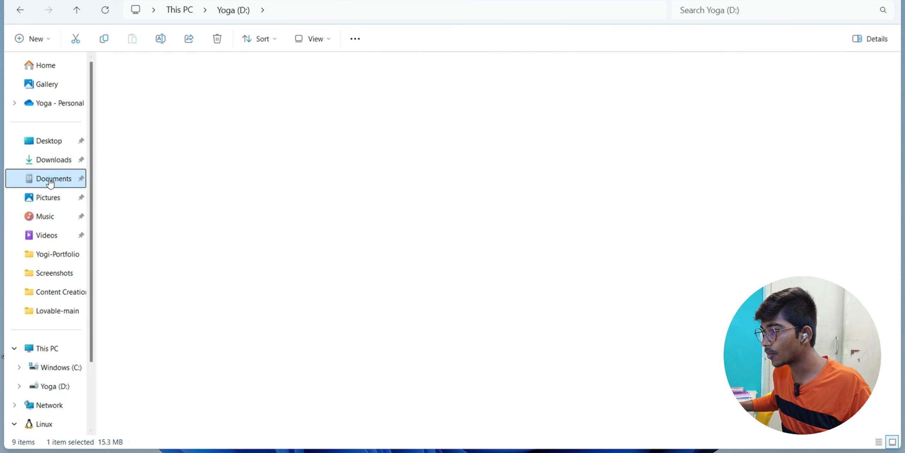
pyautogui.doubleClick(149, 85)
pyautogui.click(143, 80)
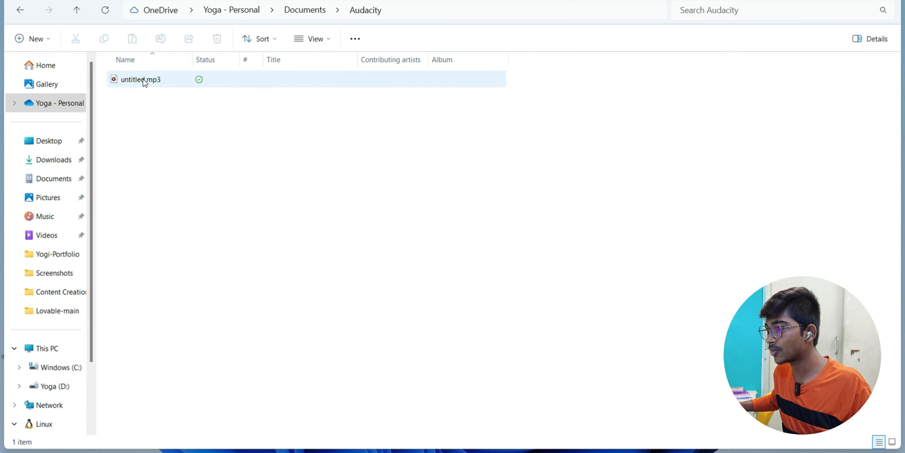
pyautogui.doubleClick(143, 80)
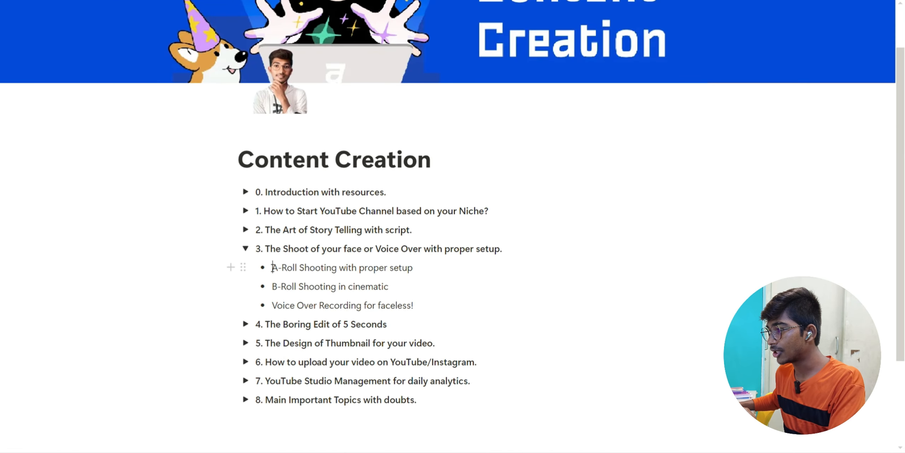
# - Select the A-Roll Shooting bullet text, then collapse topic section 3
pyautogui.moveTo(271, 267); pyautogui.dragTo(412, 269)
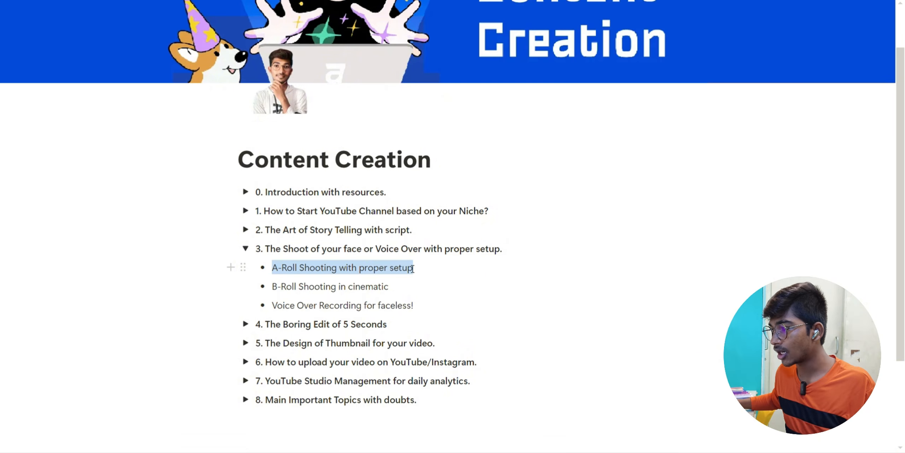
pyautogui.click(246, 249)
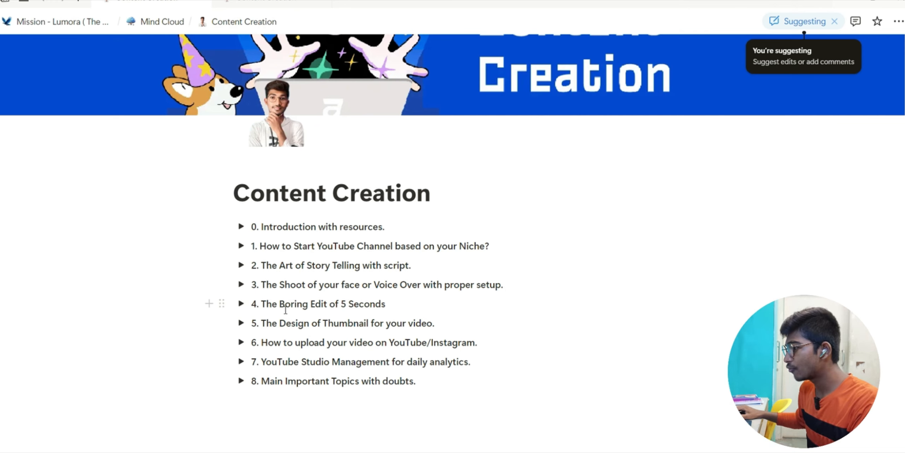
# - Expand and collapse section 4, the introduction and the Softwares list, then minimize Notion
pyautogui.click(240, 305)
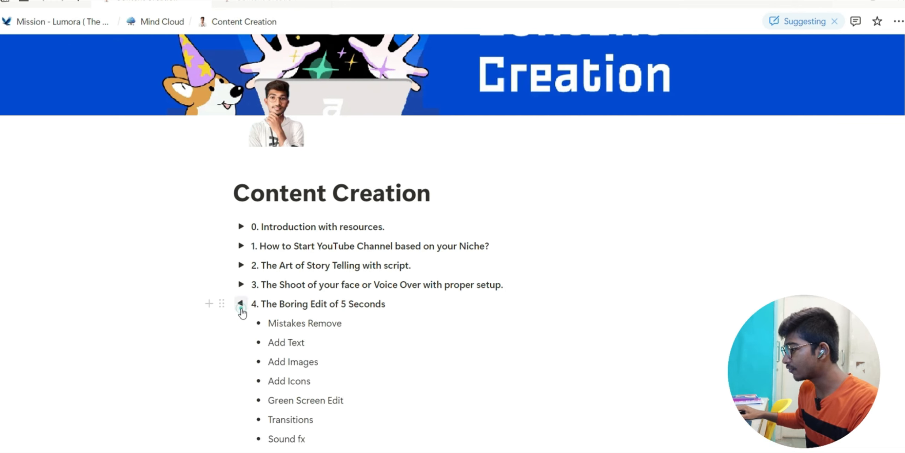
pyautogui.scroll(-3, 302, 318)
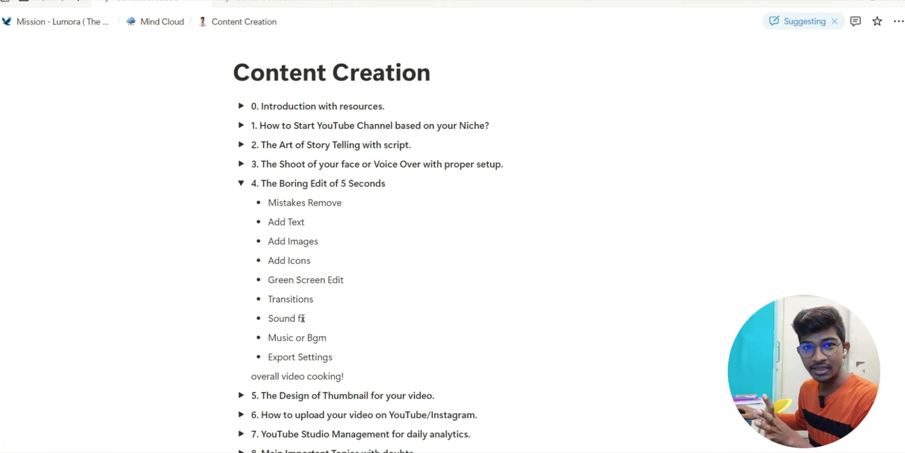
pyautogui.click(241, 183)
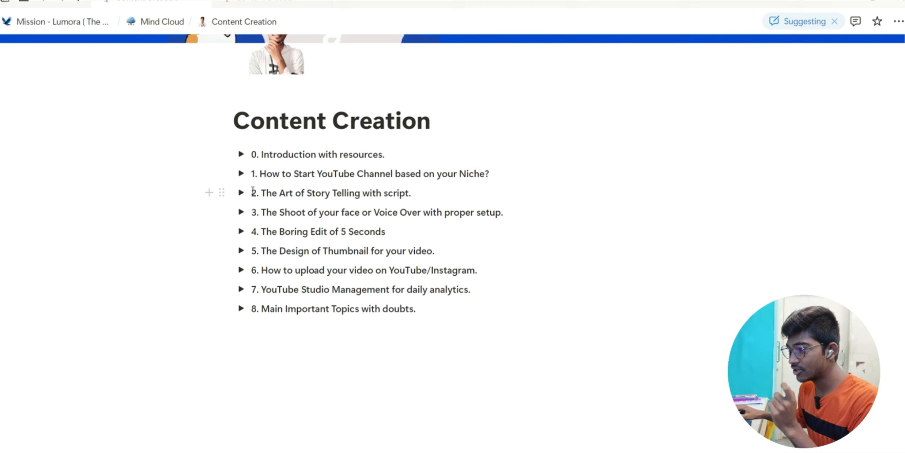
pyautogui.click(241, 154)
pyautogui.click(259, 173)
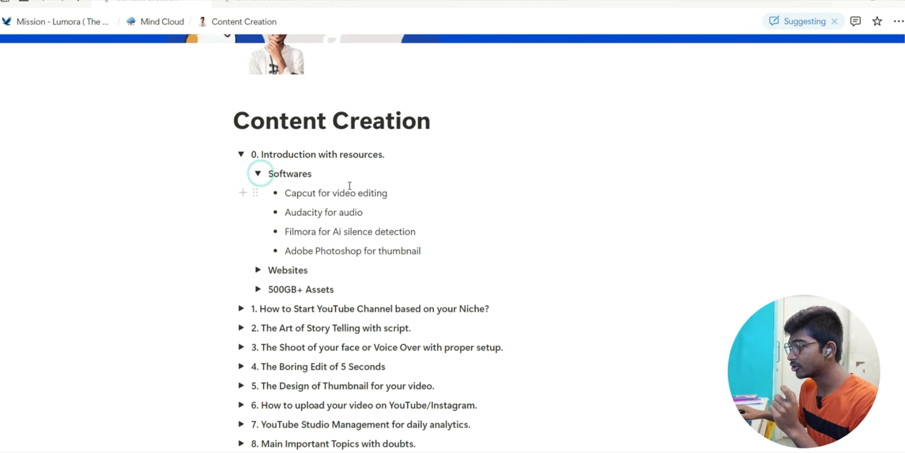
pyautogui.click(257, 175)
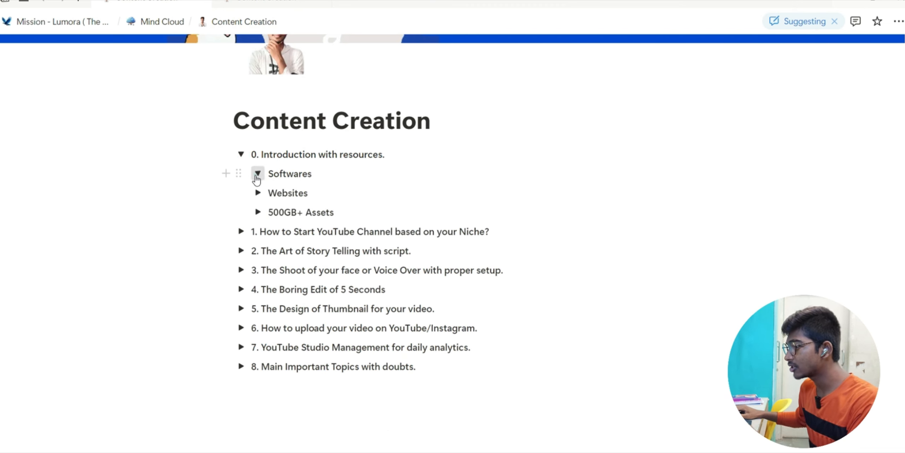
pyautogui.click(240, 154)
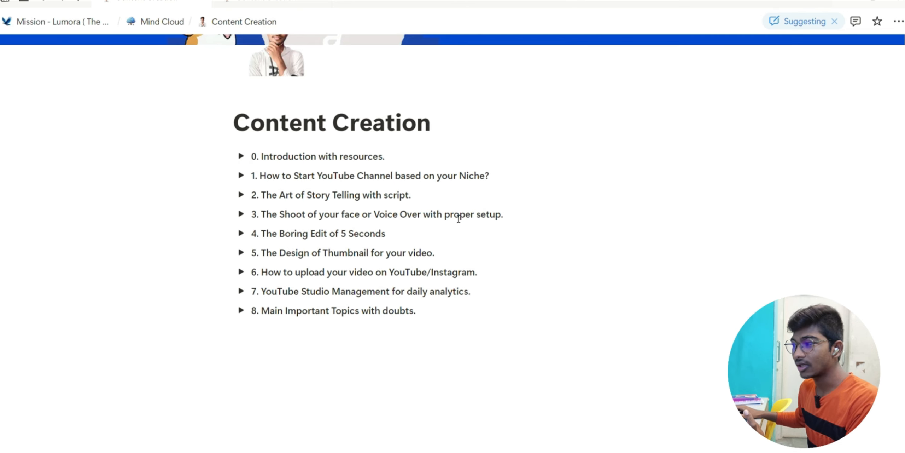
pyautogui.scroll(4, 460, 213)
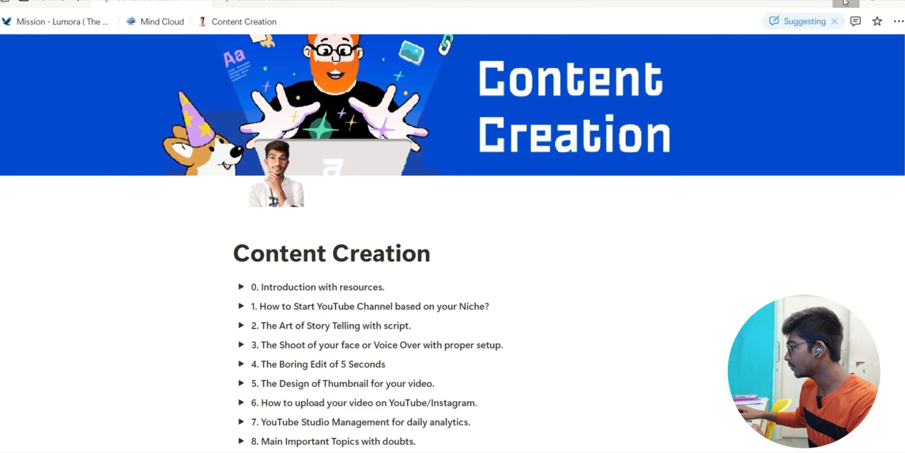
pyautogui.click(832, 5)
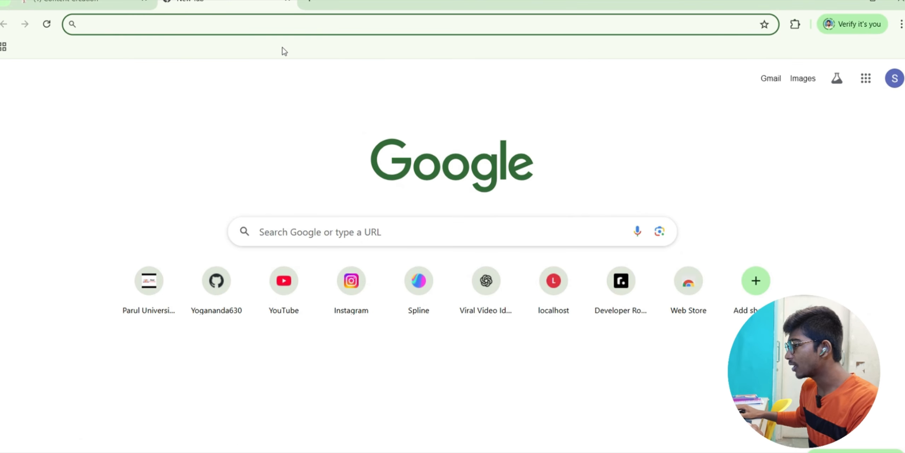
# - Search Google for 'capcut download pc' and open the CapCut Desktop result
pyautogui.click(314, 232)
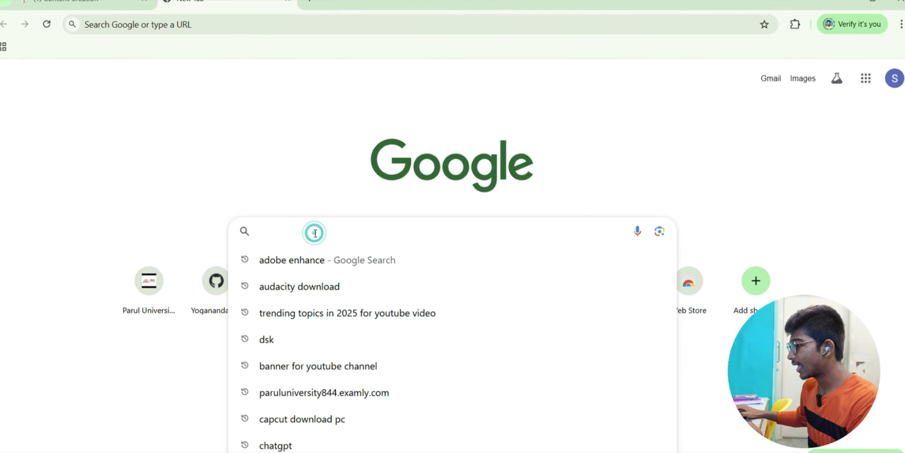
pyautogui.write('capcut')
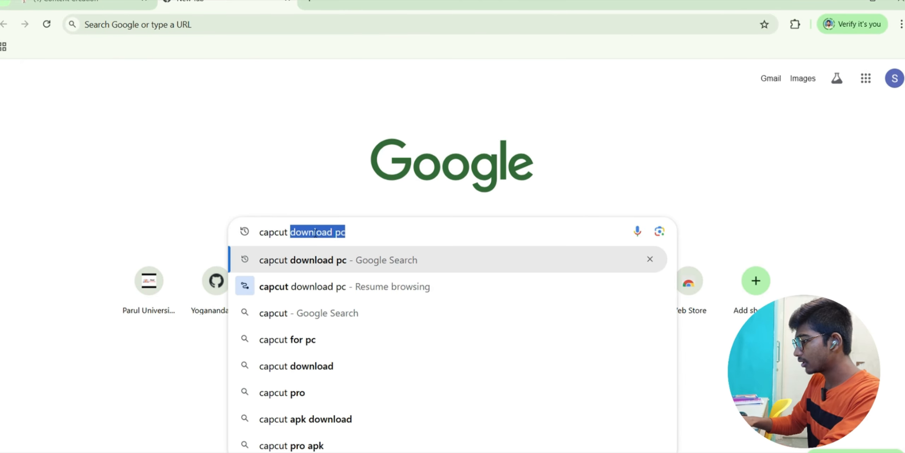
pyautogui.press('Return')
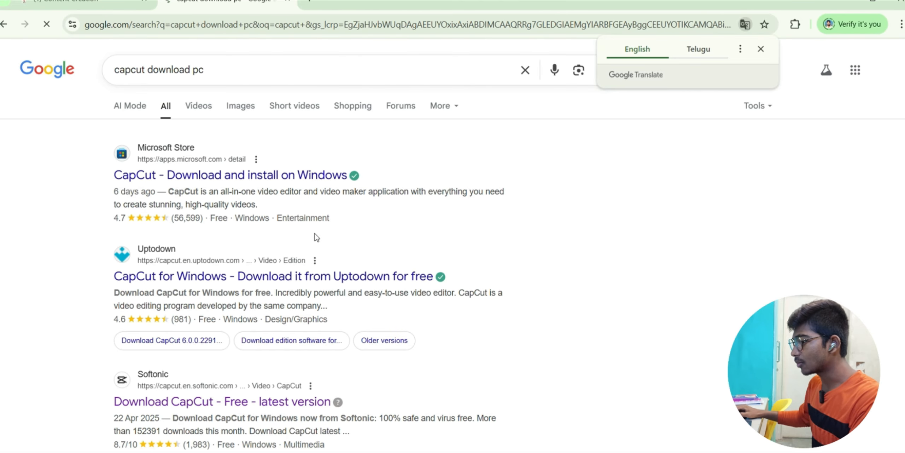
pyautogui.scroll(-3, 315, 232)
pyautogui.scroll(-5, 202, 324)
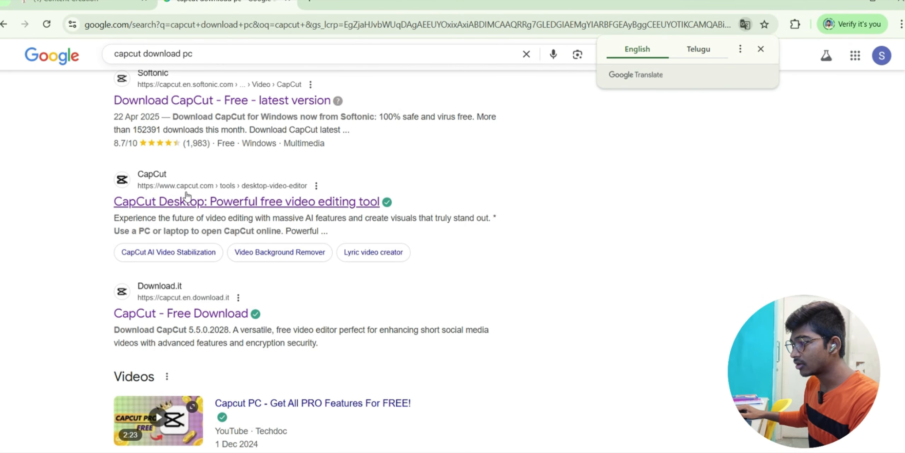
pyautogui.click(179, 203)
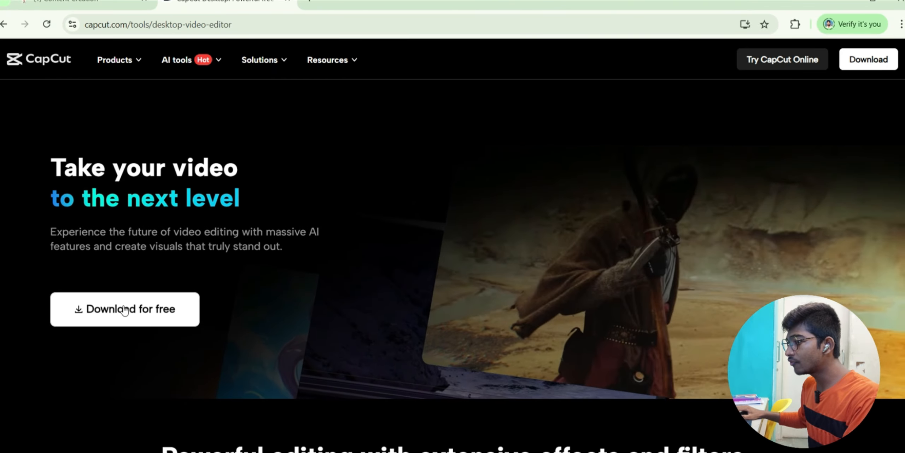
# - Download the CapCut installer directly from Download.it, skipping the Opera offer, then close the tab
pyautogui.click(124, 309)
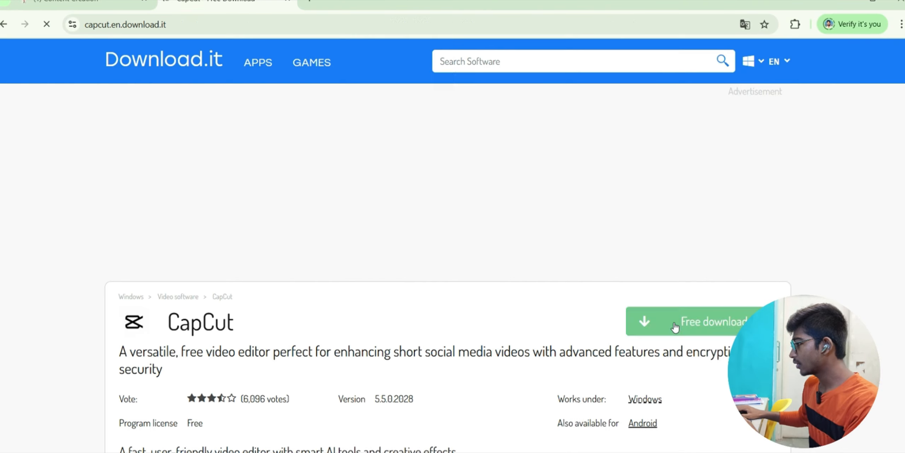
pyautogui.click(675, 323)
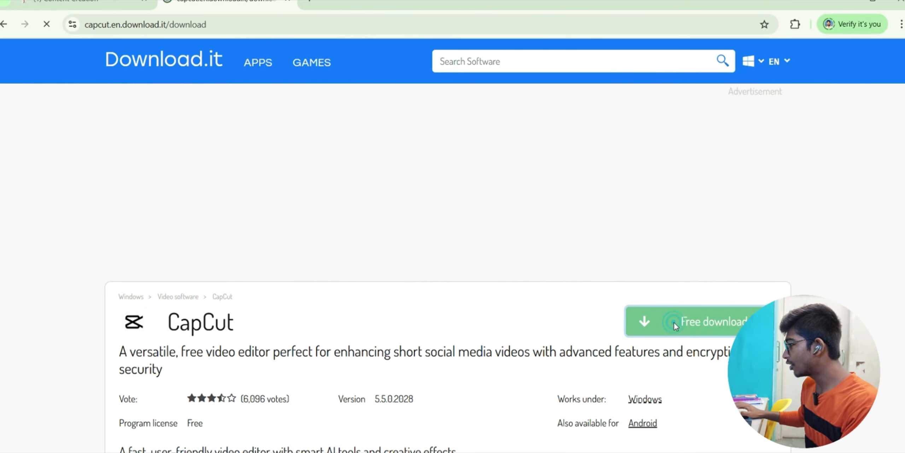
pyautogui.click(466, 399)
pyautogui.click(466, 399)
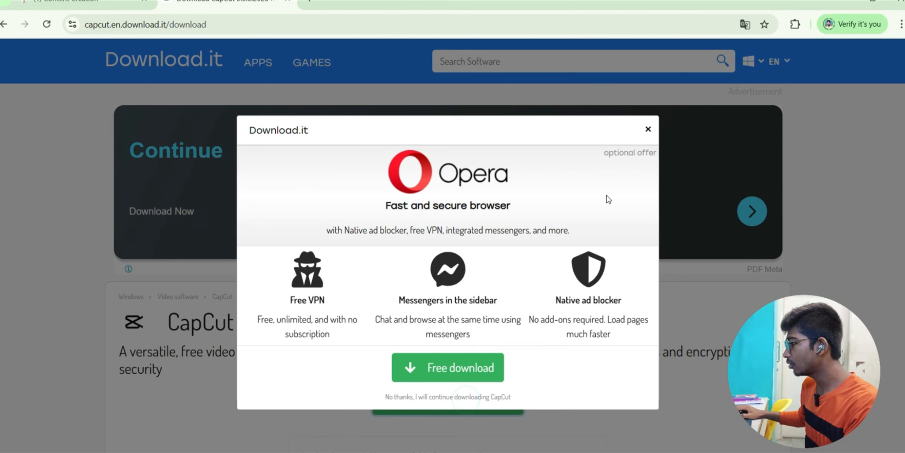
pyautogui.scroll(-3, 418, 301)
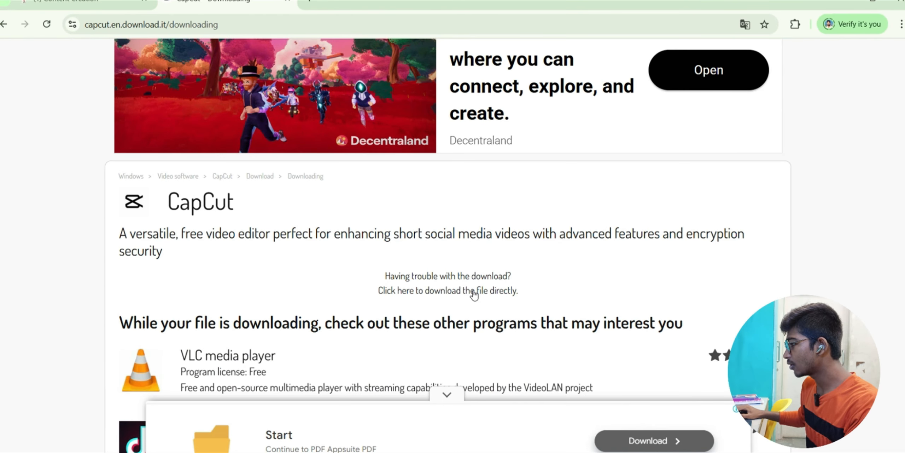
pyautogui.click(473, 294)
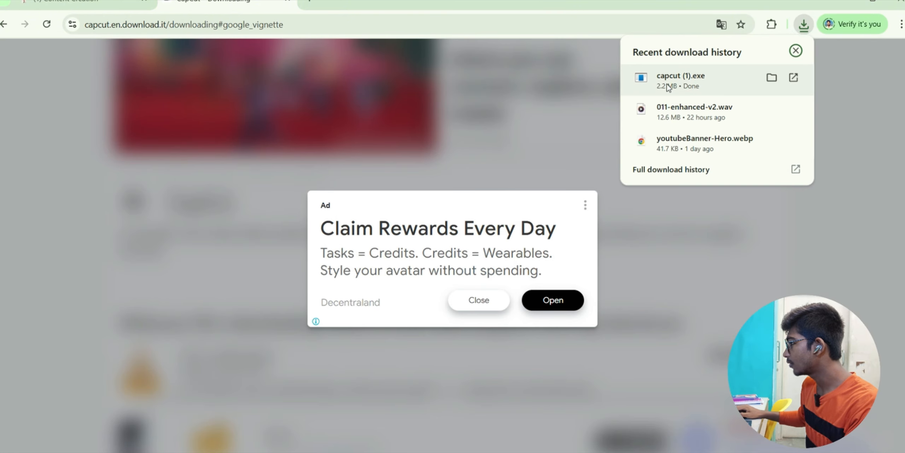
pyautogui.click(479, 300)
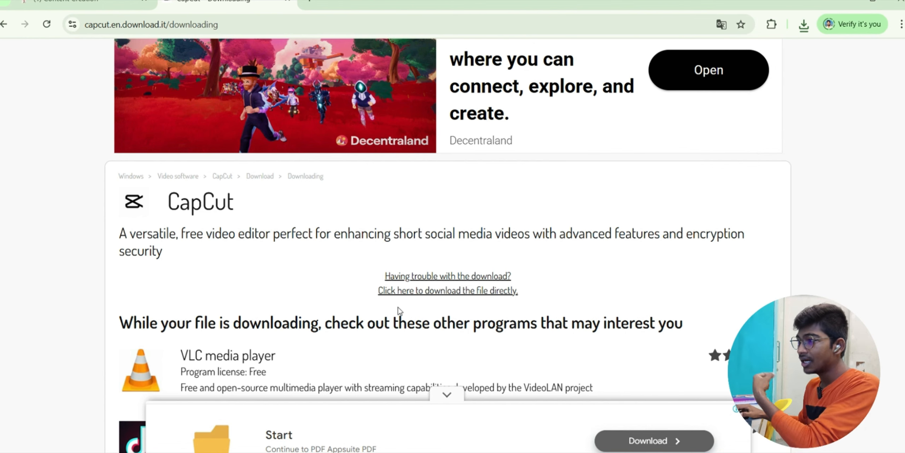
pyautogui.click(288, 3)
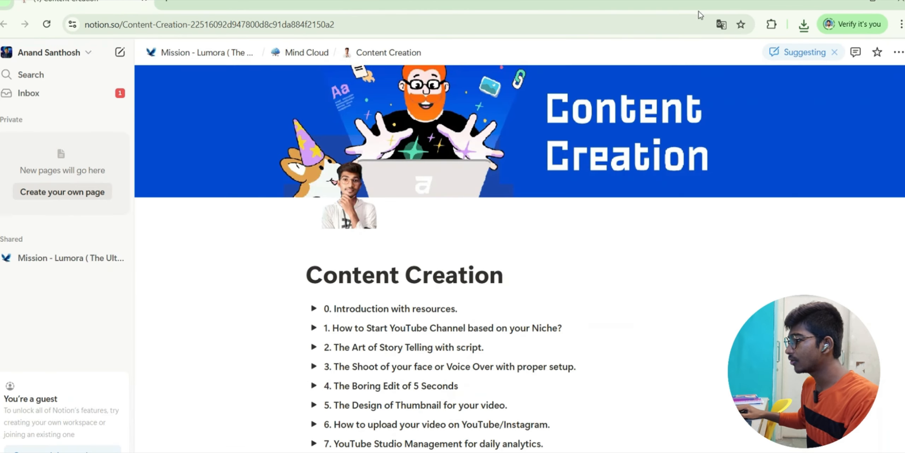
# - Run the capcut (1).exe installer from Downloads, then close the installer and File Explorer
pyautogui.click(853, 2)
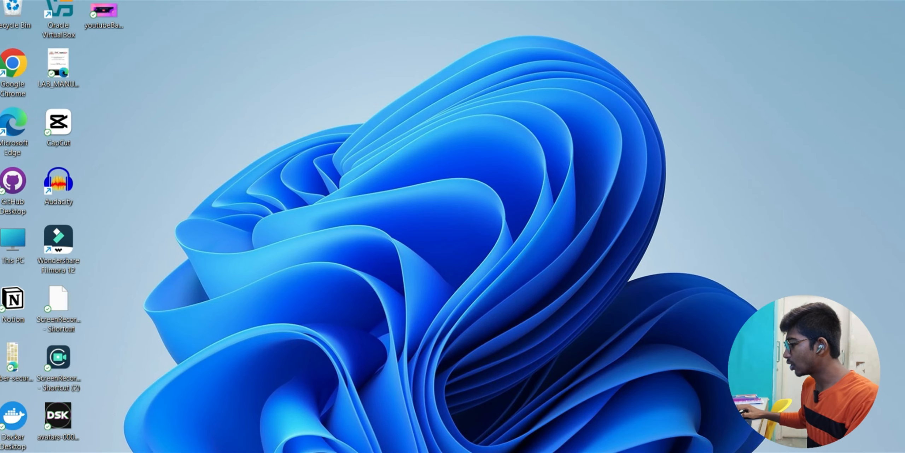
pyautogui.click(440, 451)
pyautogui.click(39, 179)
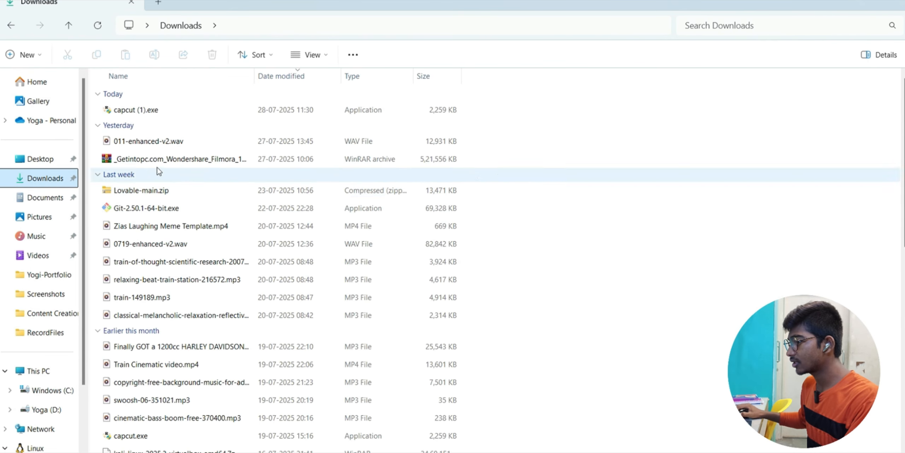
pyautogui.click(127, 113)
pyautogui.rightClick(138, 116)
pyautogui.click(161, 156)
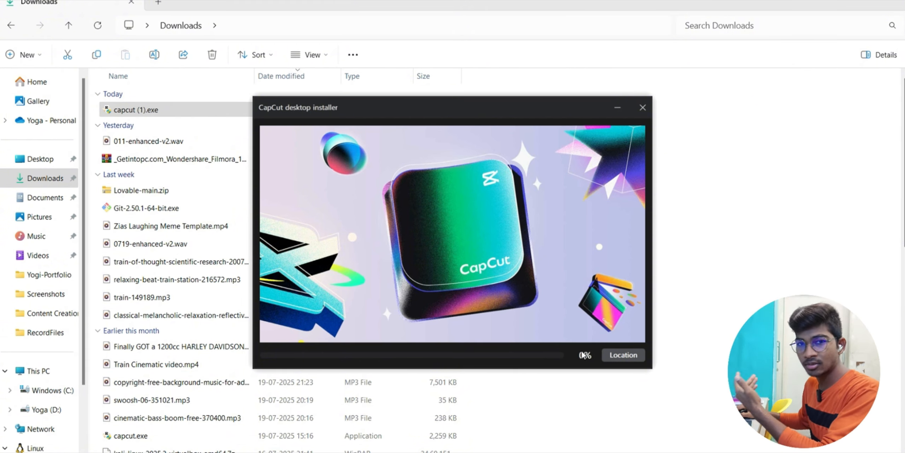
pyautogui.click(650, 107)
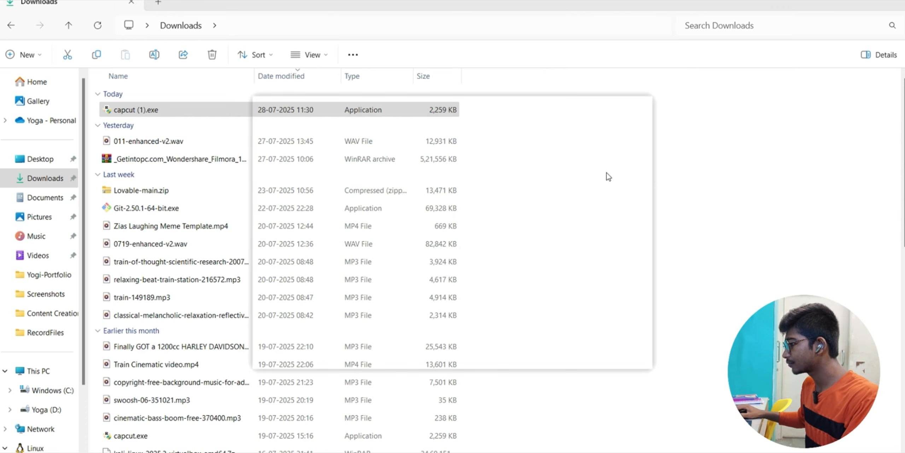
pyautogui.click(893, 2)
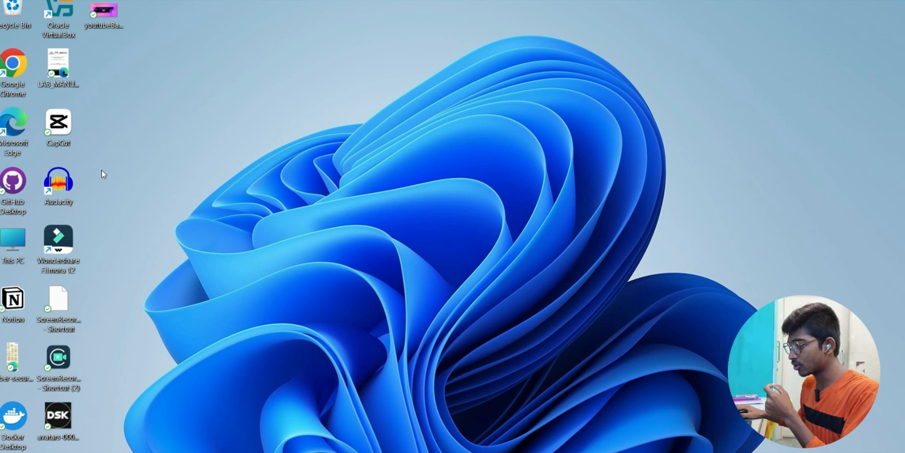
# - Open the CapCut desktop shortcut's context menu, then dismiss it
pyautogui.rightClick(60, 133)
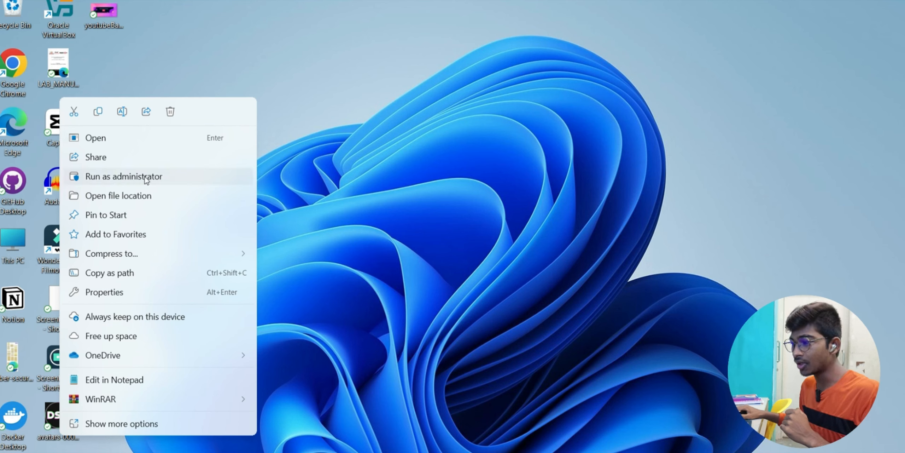
pyautogui.click(314, 156)
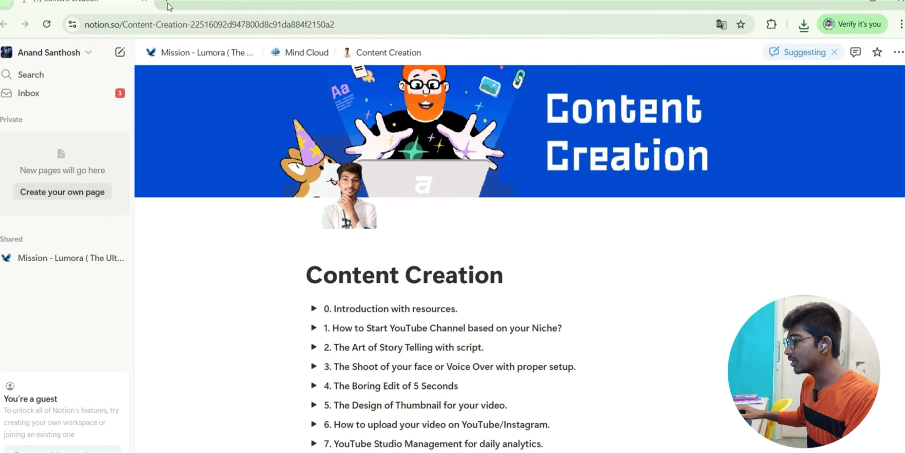
# - Search Google for 'vpngate' in a new browser tab
pyautogui.click(169, 7)
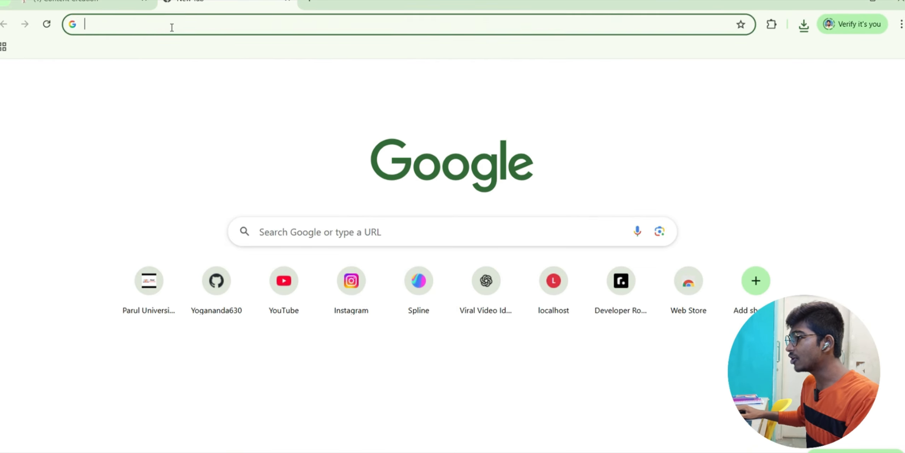
pyautogui.click(169, 26)
pyautogui.write('vpngate')
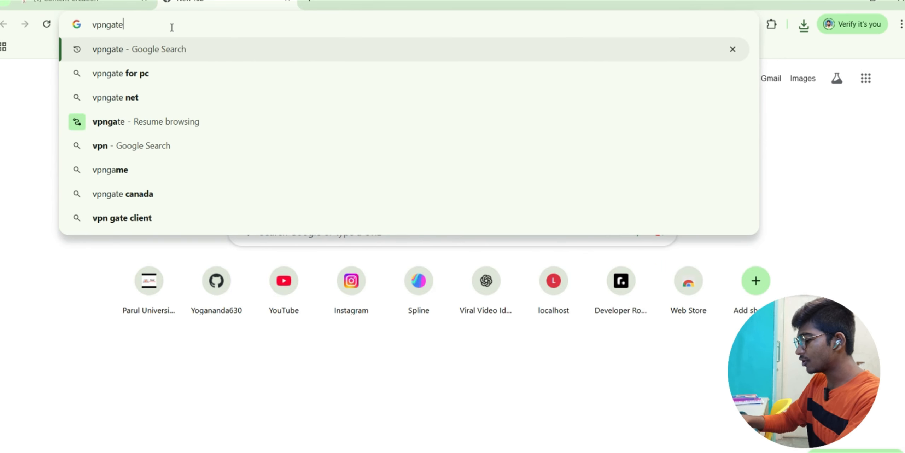
pyautogui.press('Return')
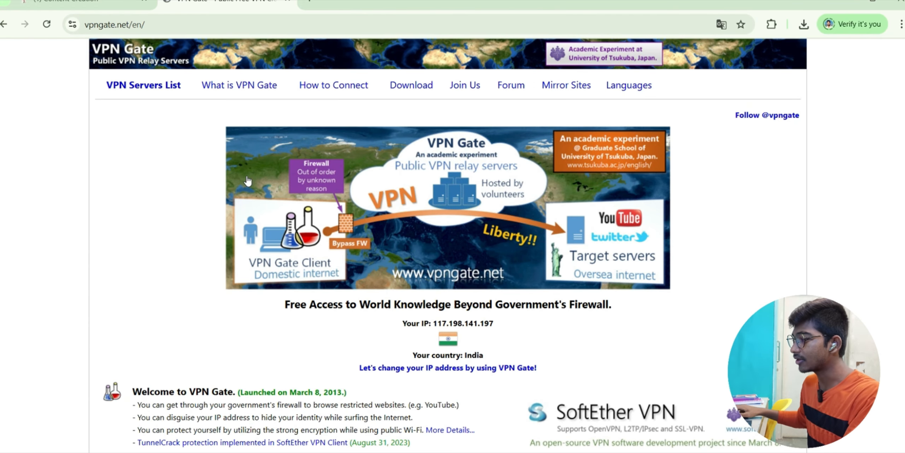
# - Copy the top server hostname public-vpn-241.opengw.net from the VPN Gate relay list
pyautogui.scroll(-10, 247, 181)
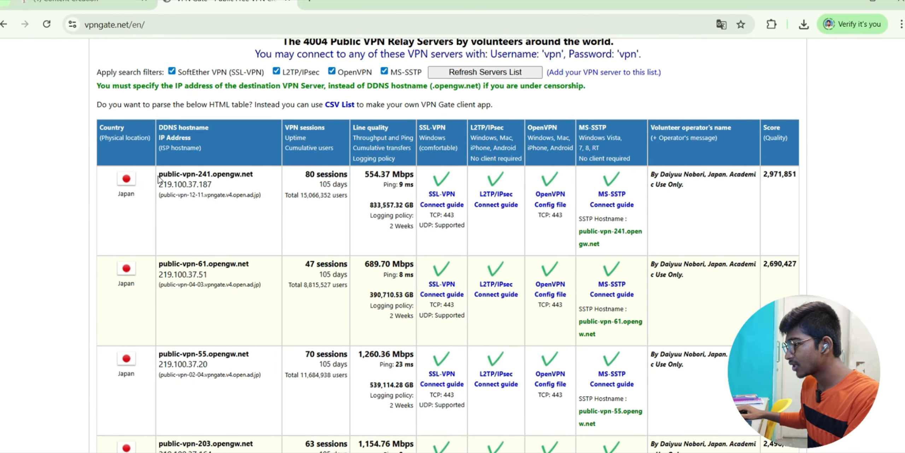
pyautogui.moveTo(254, 175); pyautogui.dragTo(160, 172)
pyautogui.rightClick(165, 174)
pyautogui.click(185, 184)
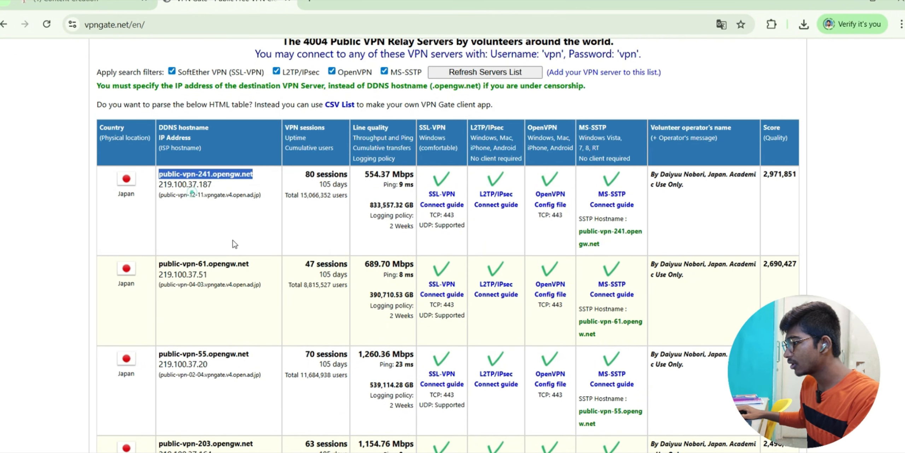
# - Open VPN settings and start a new connection with Windows (built-in) as provider
pyautogui.press('super')
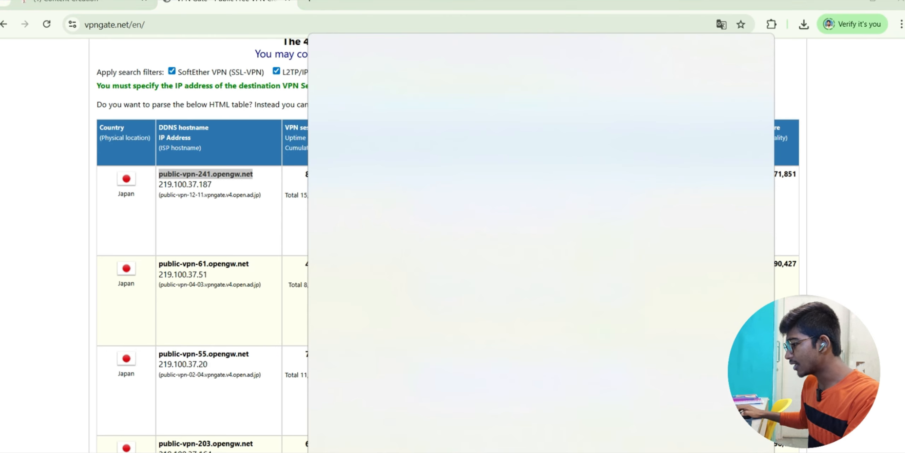
pyautogui.write('vpn')
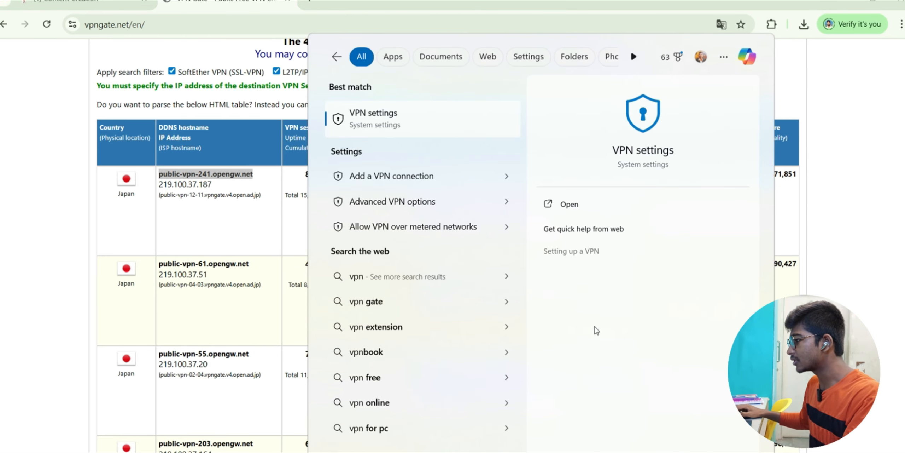
pyautogui.click(566, 205)
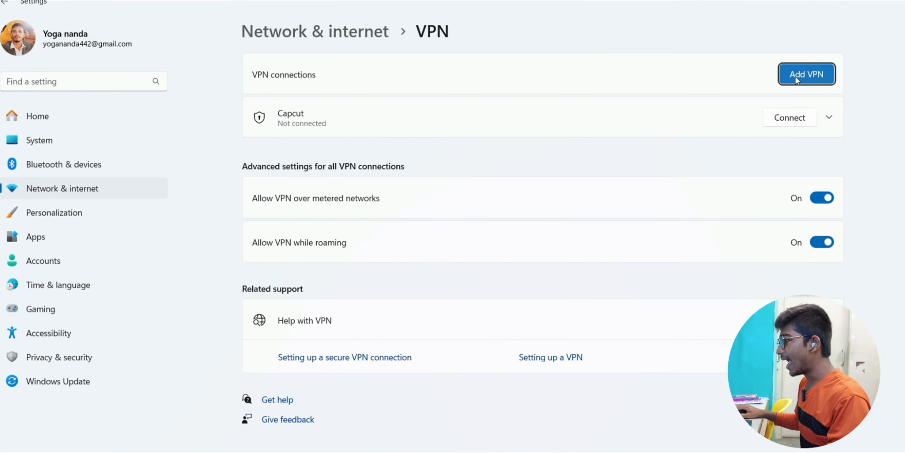
pyautogui.click(797, 77)
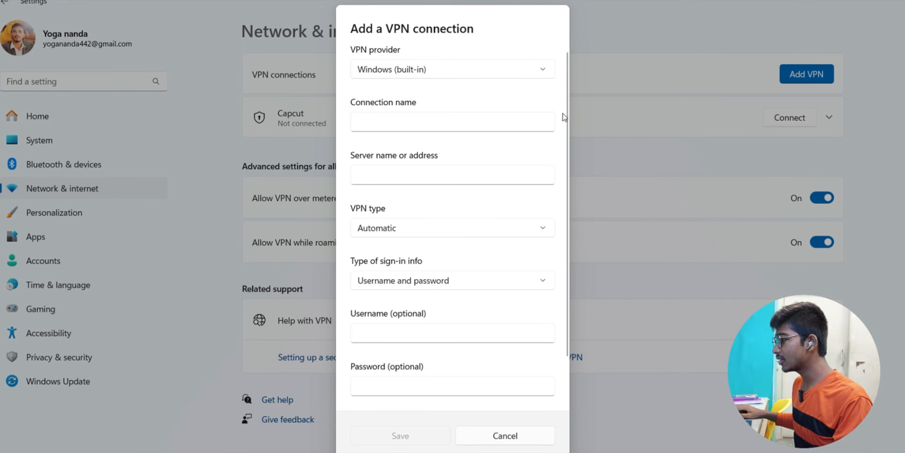
pyautogui.click(399, 69)
pyautogui.click(412, 69)
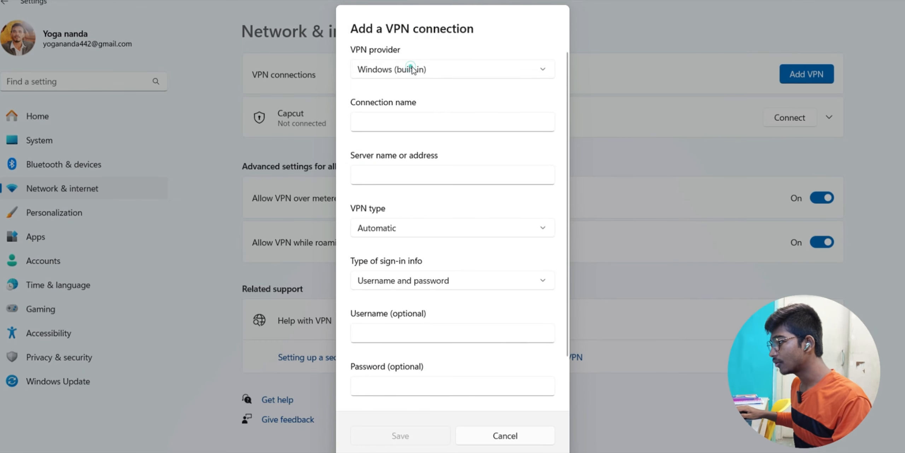
# - Name the connection Capcut2, use public-vpn-241.opengw.net as server, and choose SSTP
pyautogui.click(421, 123)
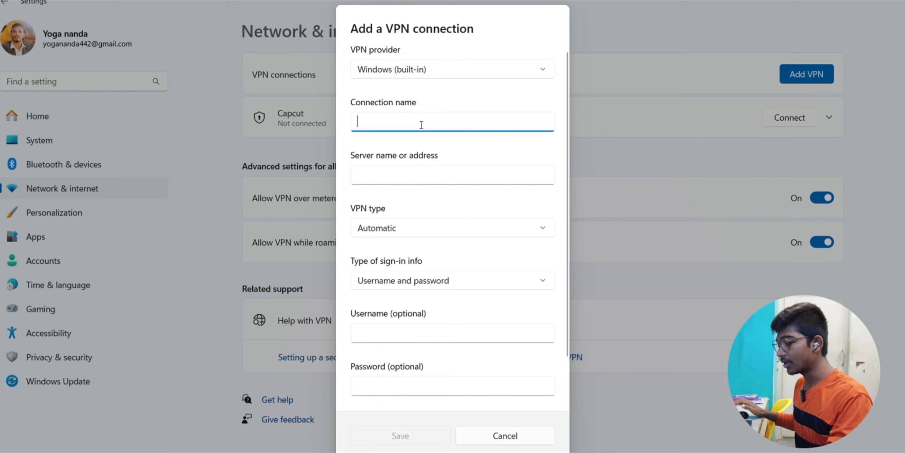
pyautogui.write('Capcut')
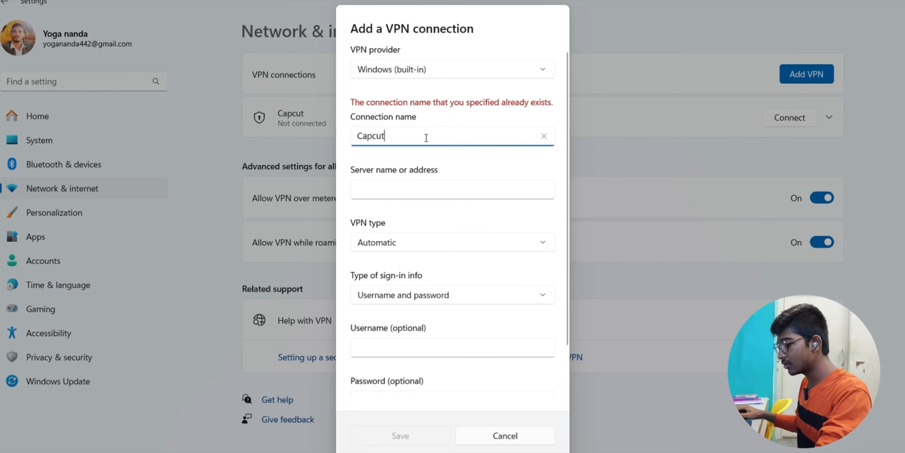
pyautogui.write('2')
pyautogui.click(394, 172)
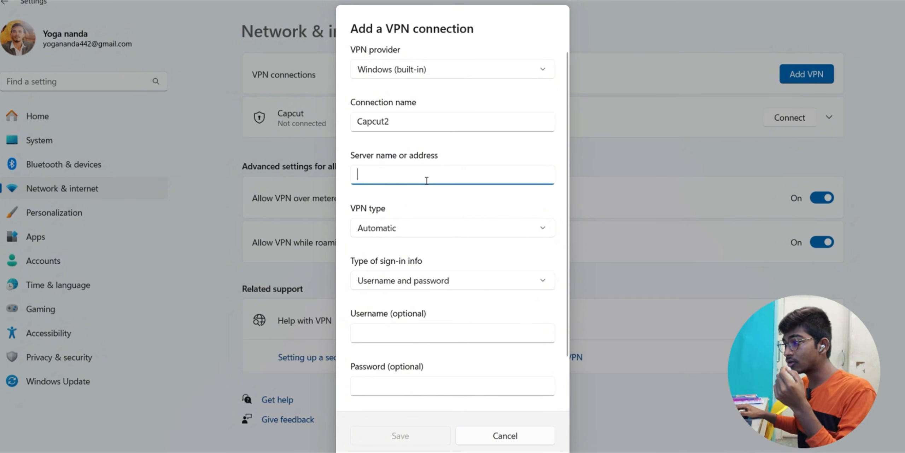
pyautogui.hotkey('ctrl', 'v')
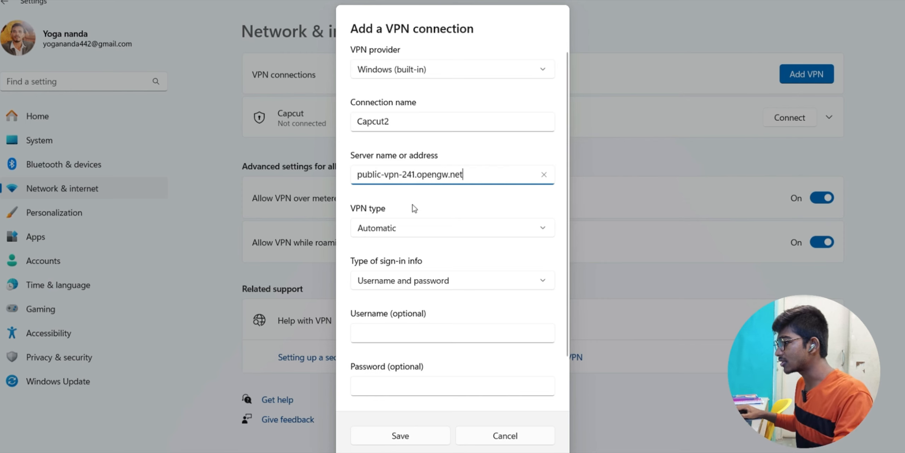
pyautogui.click(403, 230)
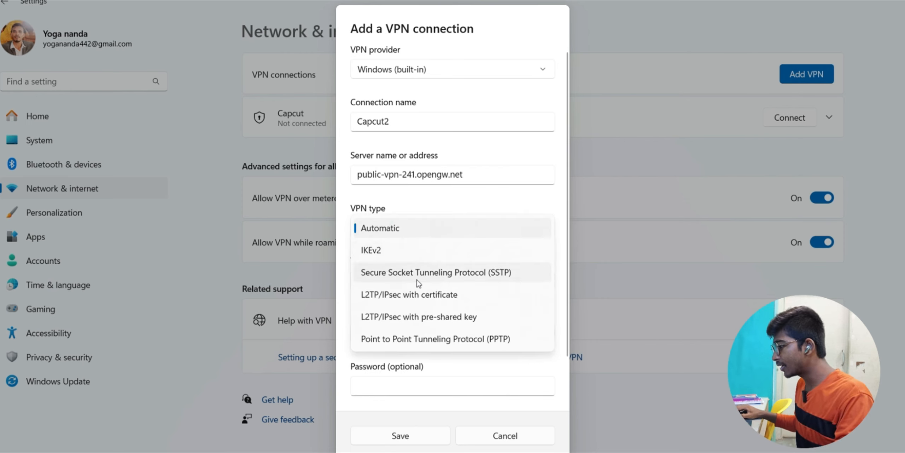
pyautogui.click(459, 272)
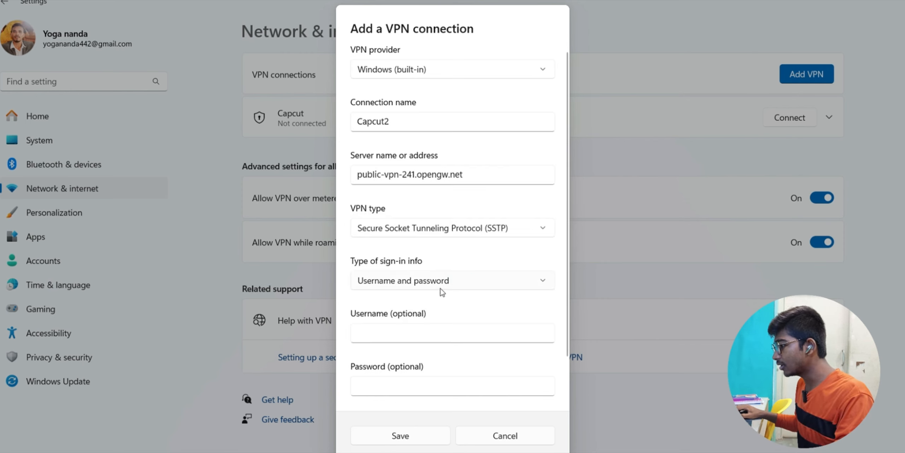
# - Enter the VPN username and password, save the connection, and connect to Capcut2
pyautogui.click(409, 331)
pyautogui.write('v')
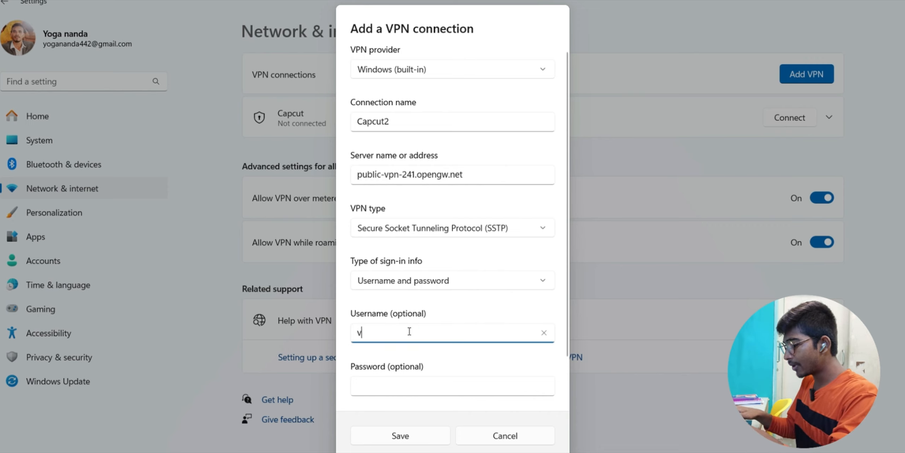
pyautogui.write('pn')
pyautogui.click(410, 385)
pyautogui.write('vp')
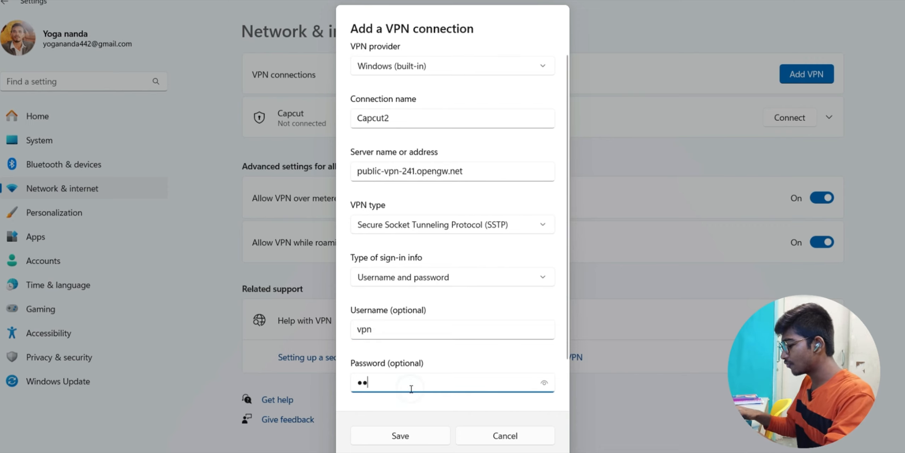
pyautogui.write('n')
pyautogui.click(401, 435)
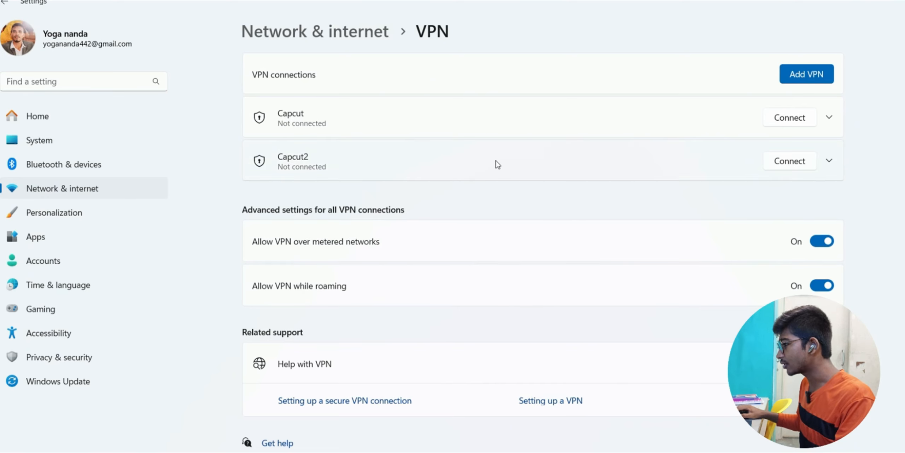
pyautogui.click(790, 163)
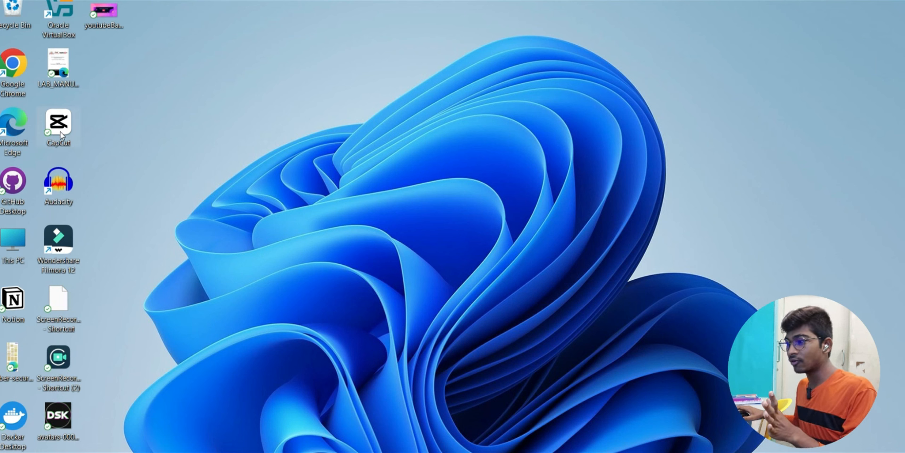
# - Run CapCut as administrator from its desktop shortcut
pyautogui.rightClick(60, 134)
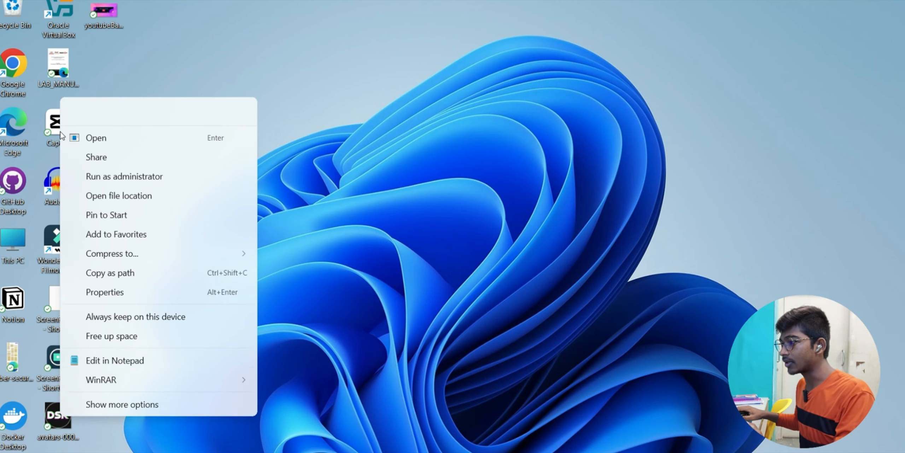
pyautogui.click(101, 176)
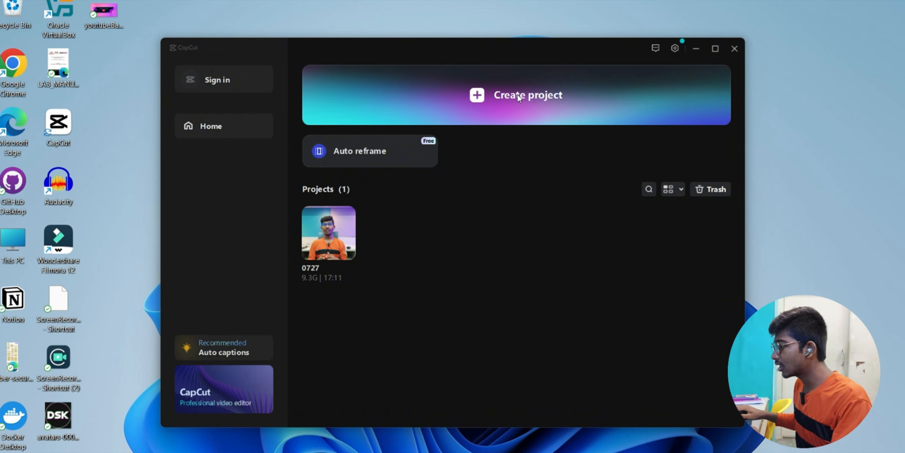
# - Create a new project from the CapCut home screen, opening the empty project 0728
pyautogui.click(538, 102)
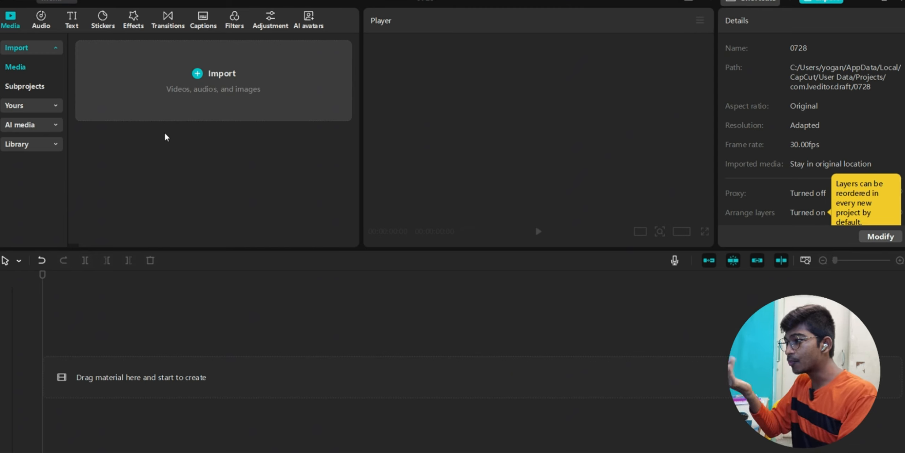
# - Import VID_20250727_093512.mp4 from Yoga (D:) > Content Creation Module into the media panel
pyautogui.click(224, 76)
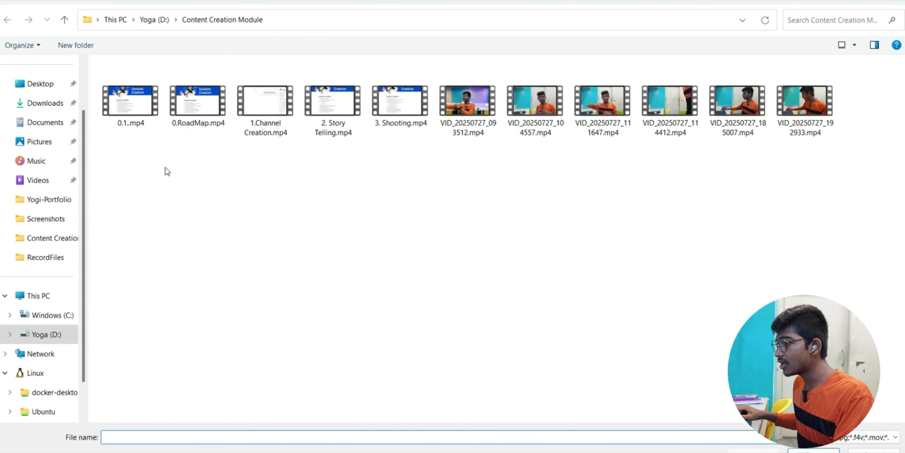
pyautogui.moveTo(147, 136); pyautogui.dragTo(839, 92)
pyautogui.click(336, 168)
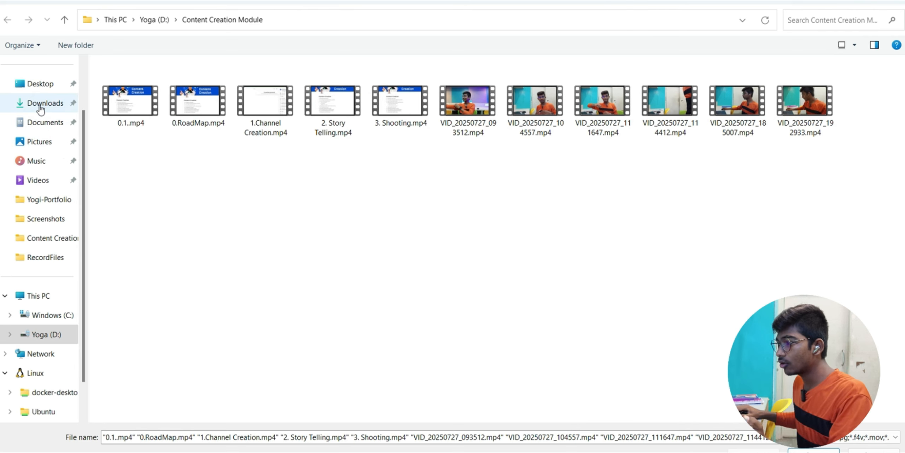
pyautogui.click(40, 122)
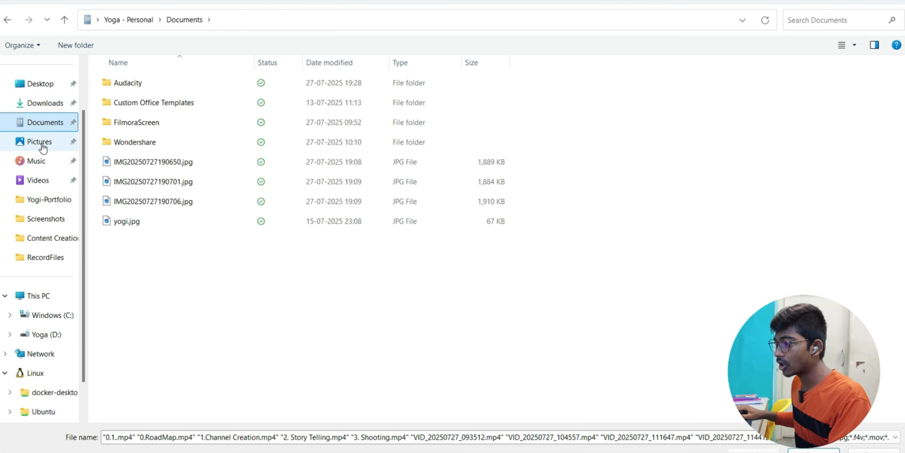
pyautogui.click(43, 141)
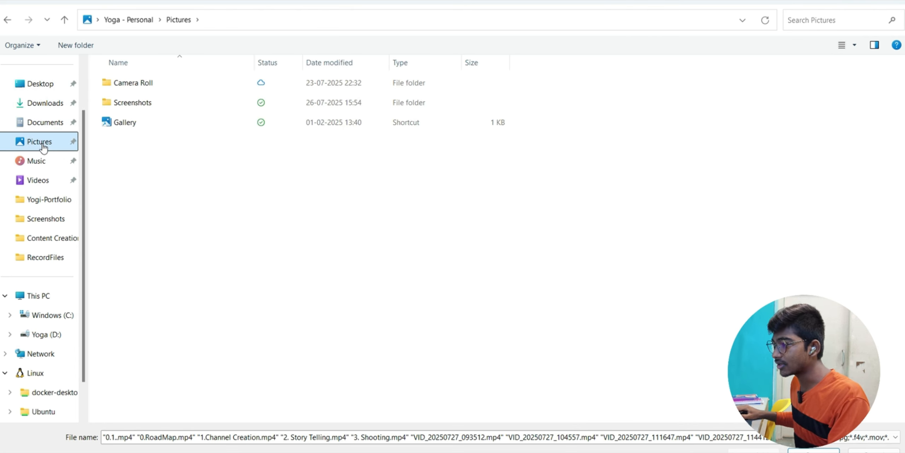
pyautogui.click(41, 103)
pyautogui.click(46, 334)
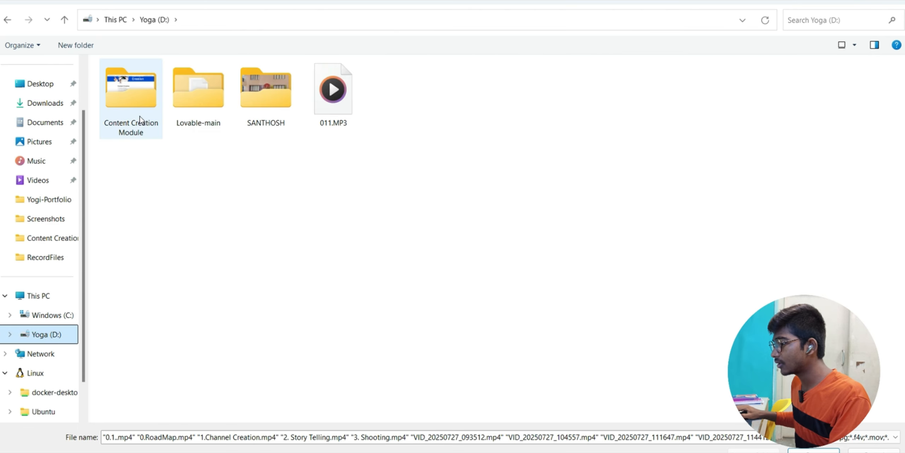
pyautogui.doubleClick(129, 89)
pyautogui.click(495, 108)
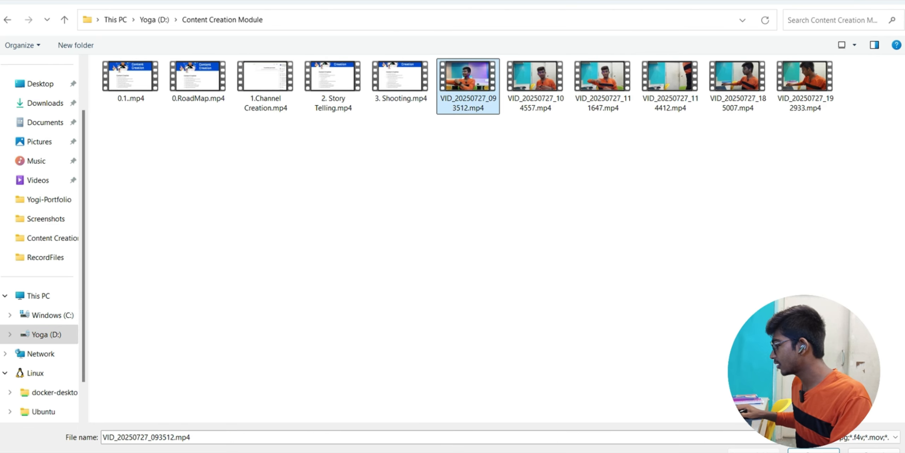
pyautogui.click(813, 450)
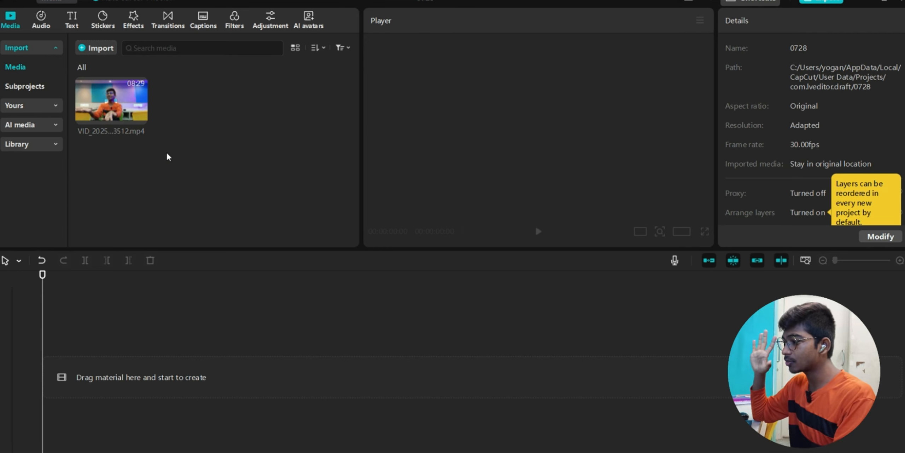
# - Place VID_20250727_093512.mp4 on the timeline, set a 2:1 canvas, and scale the video to 115%
pyautogui.moveTo(112, 100); pyautogui.dragTo(106, 381)
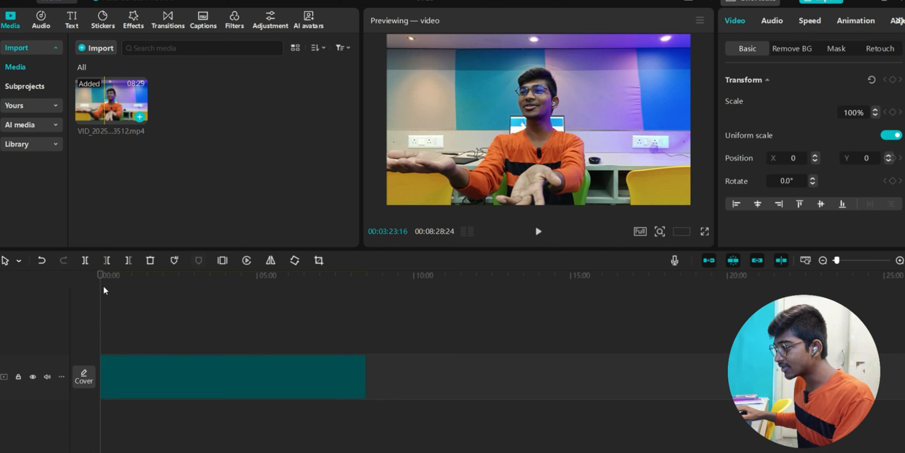
pyautogui.click(217, 350)
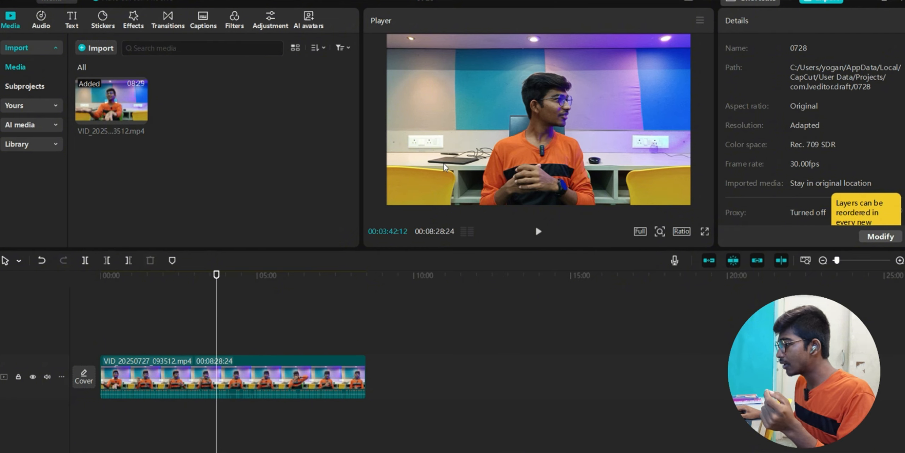
pyautogui.click(682, 232)
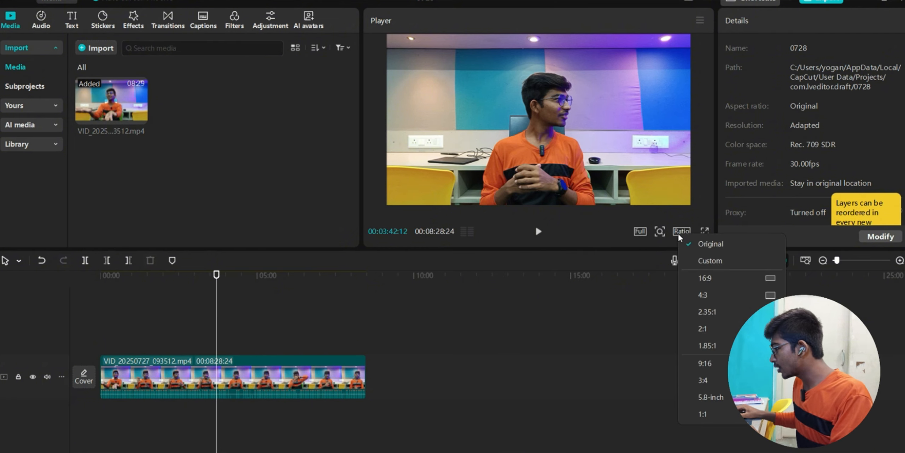
pyautogui.click(718, 332)
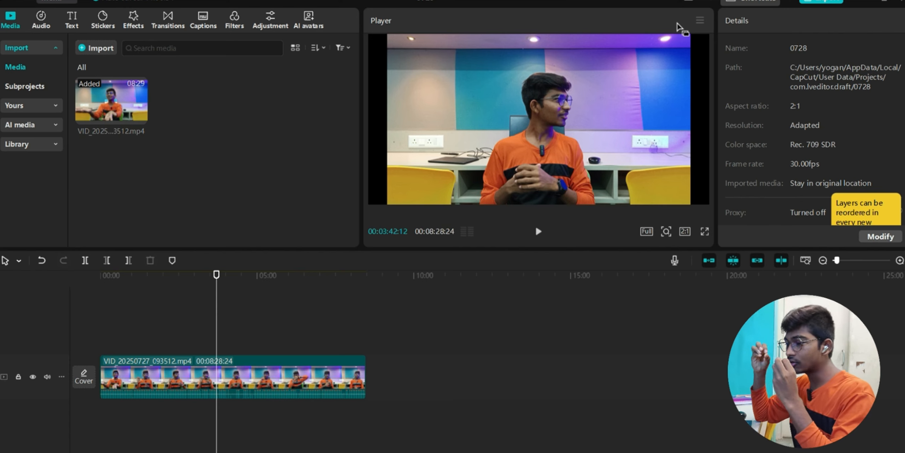
pyautogui.click(306, 378)
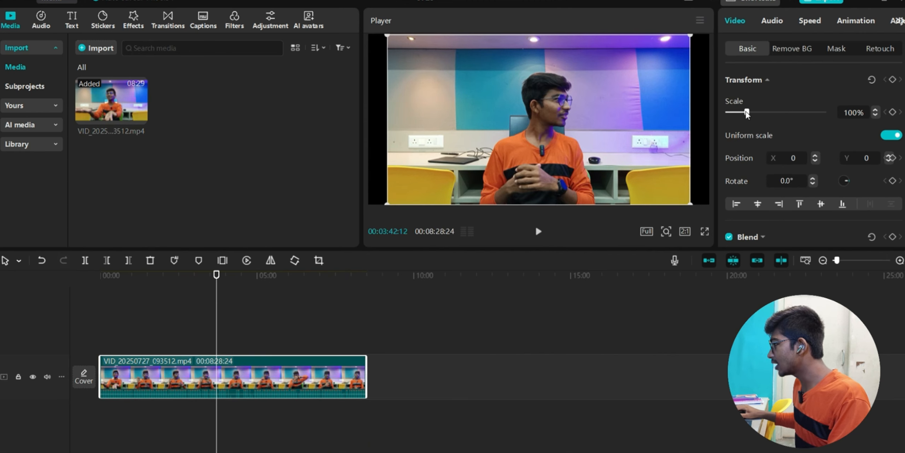
pyautogui.moveTo(747, 113); pyautogui.dragTo(750, 114)
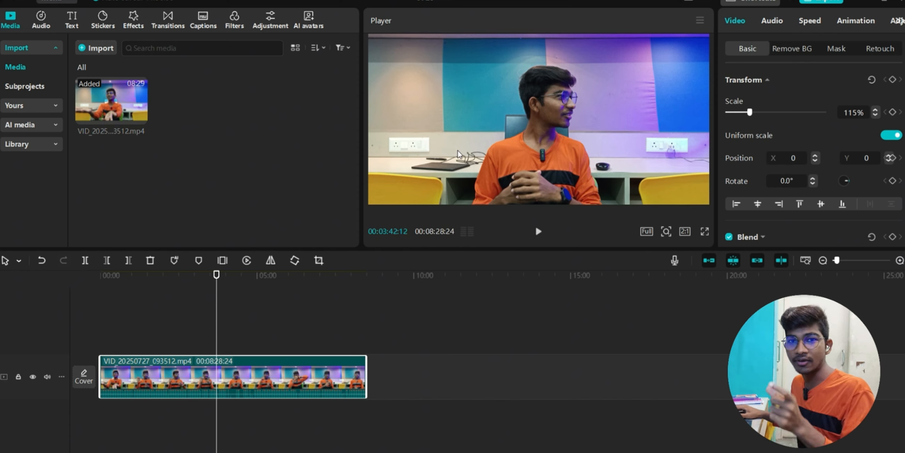
# - Switch the canvas to 9:16 and resize the video to fit the vertical frame
pyautogui.click(685, 232)
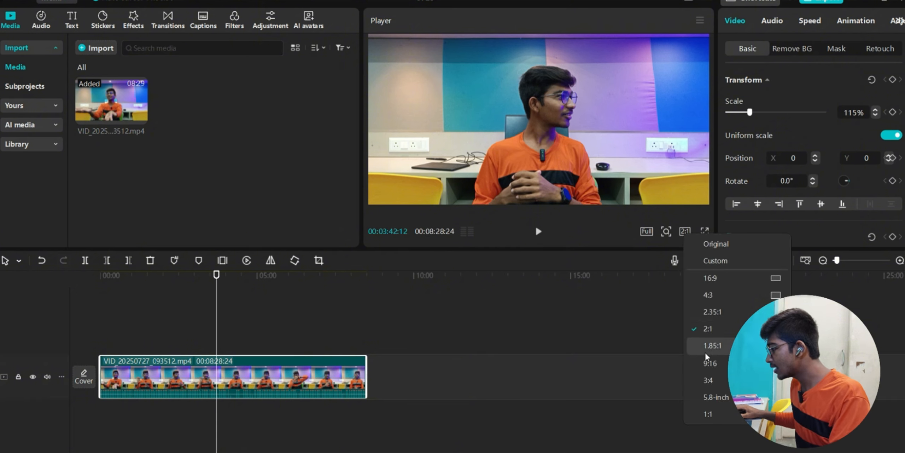
pyautogui.click(709, 364)
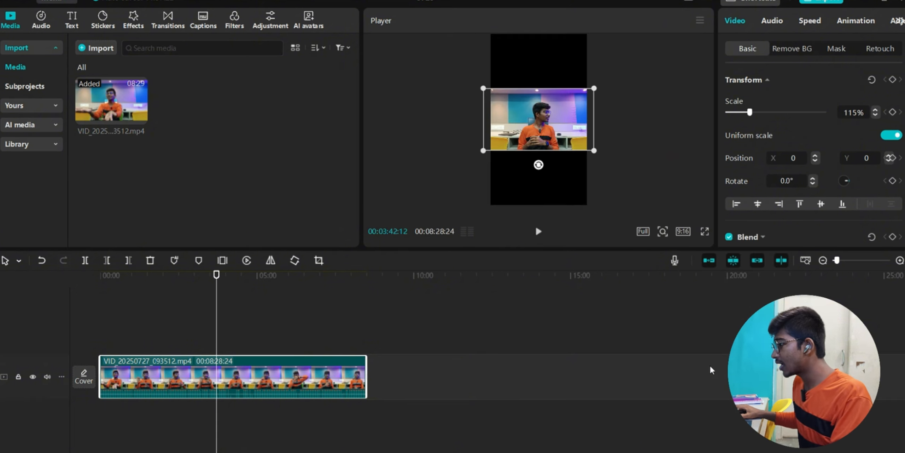
pyautogui.moveTo(594, 150); pyautogui.dragTo(695, 209)
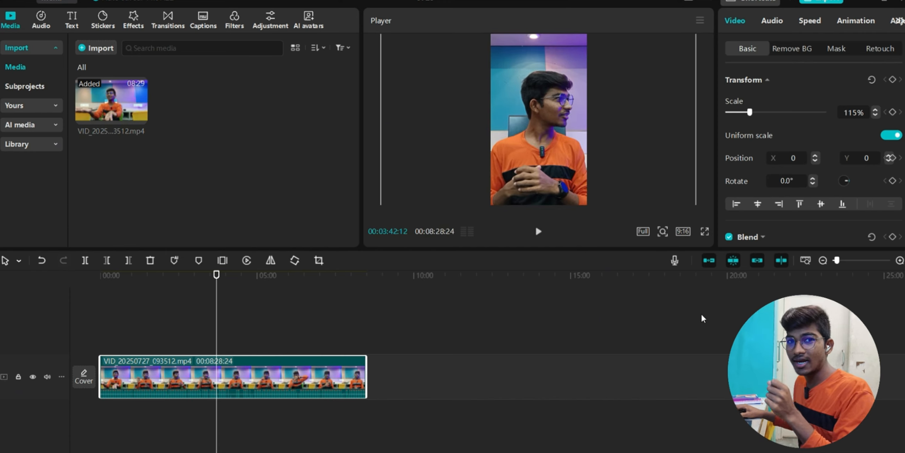
pyautogui.moveTo(702, 314); pyautogui.dragTo(588, 150)
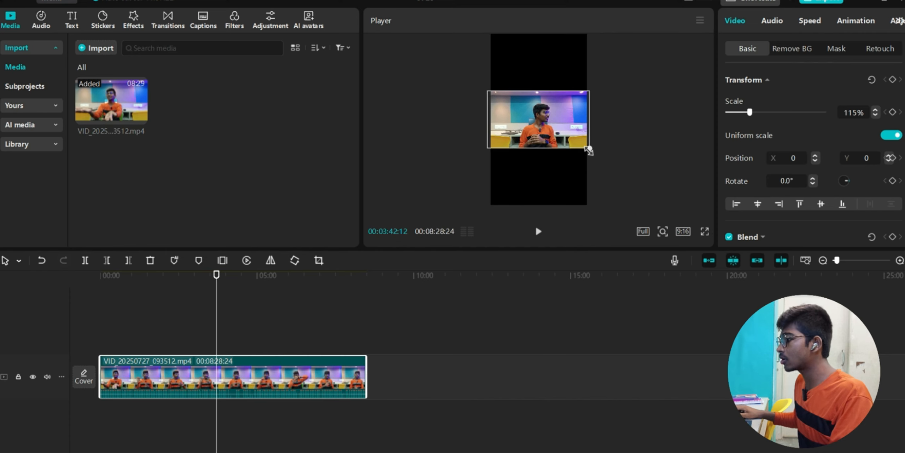
# - Return the canvas to 2:1 and set the video scale to 114%
pyautogui.click(685, 236)
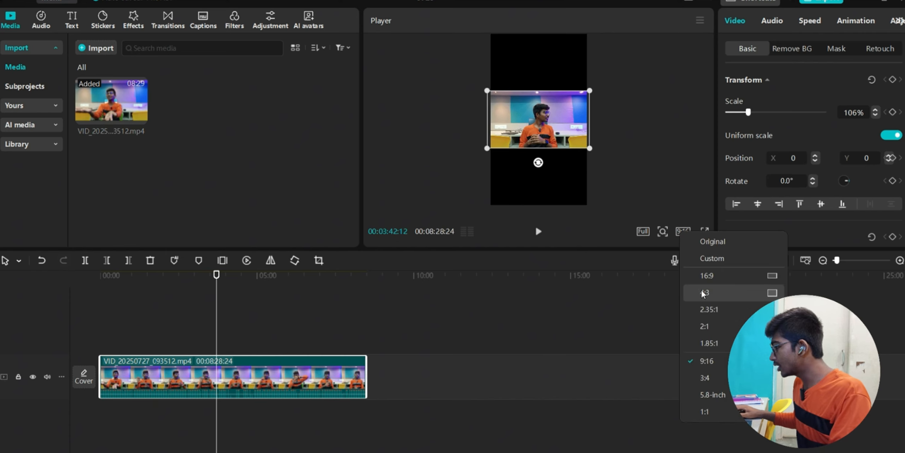
pyautogui.click(709, 326)
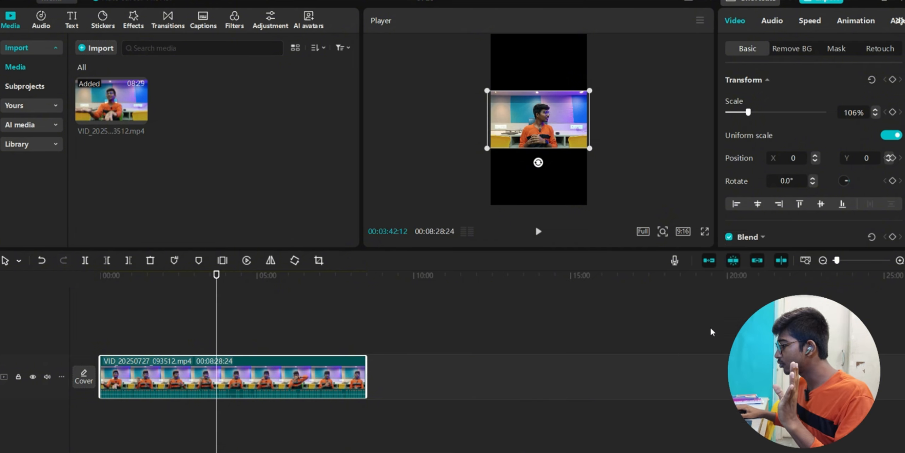
pyautogui.moveTo(747, 113); pyautogui.dragTo(750, 112)
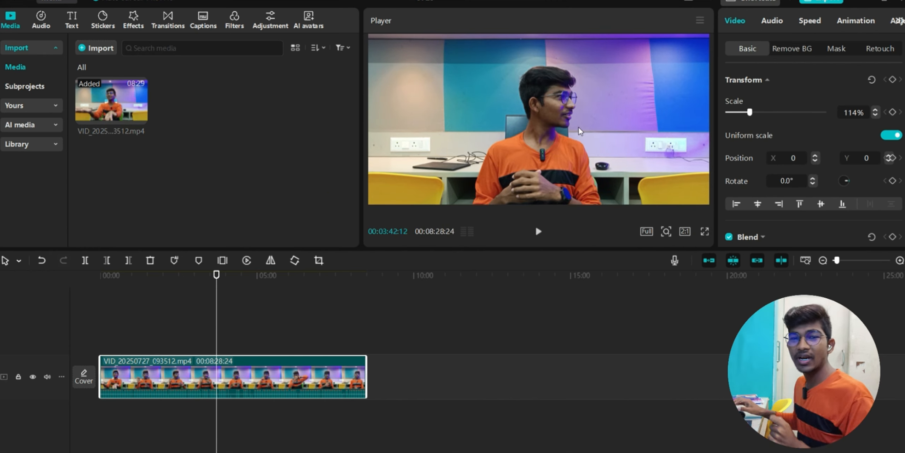
# - Enlarge the clip's audio waveform display on the timeline
pyautogui.rightClick(60, 399)
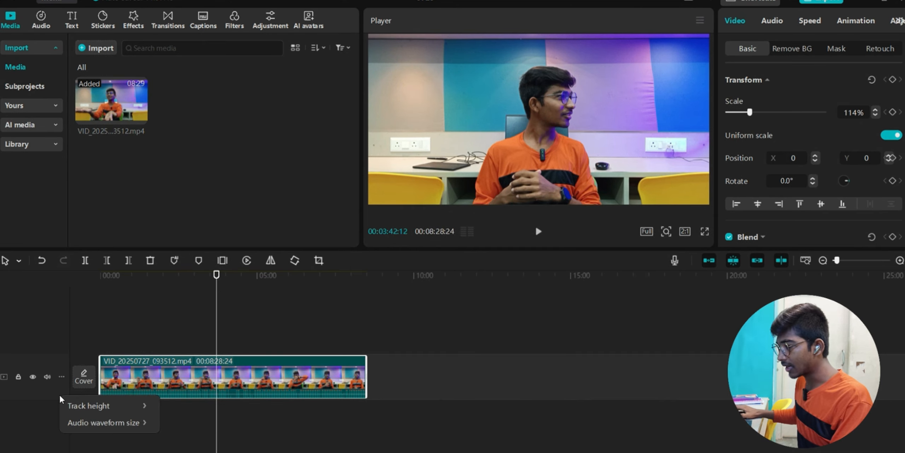
pyautogui.moveTo(93, 422)
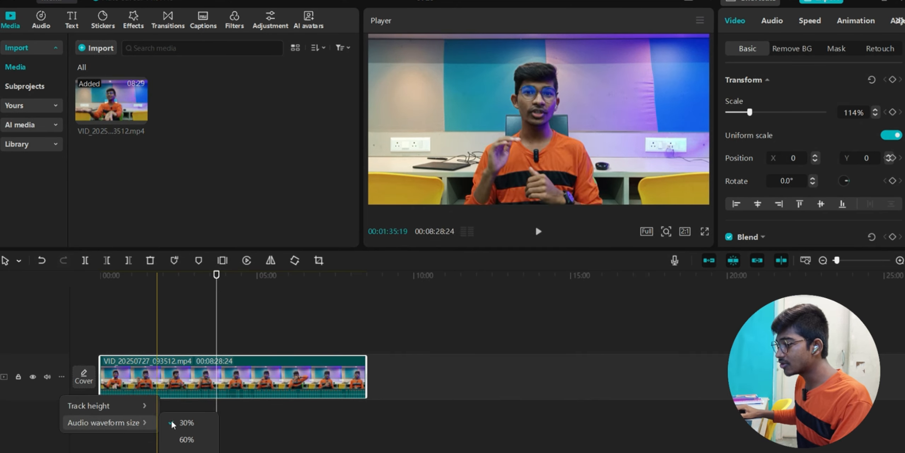
pyautogui.click(191, 450)
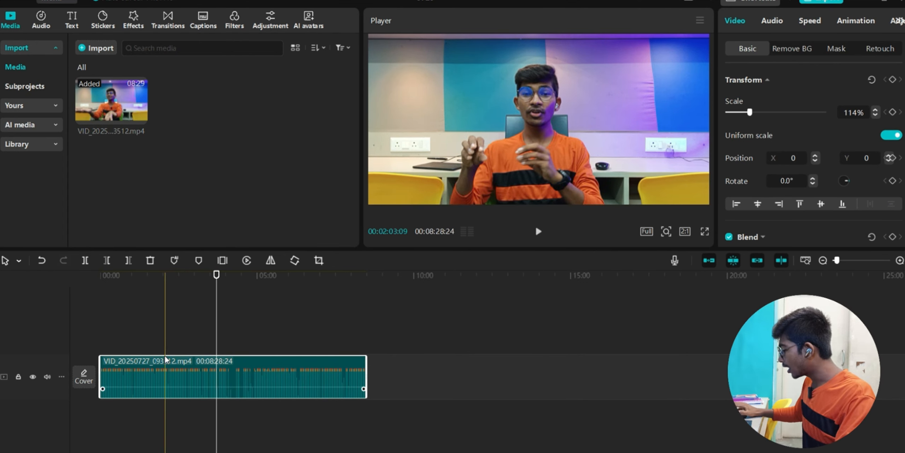
# - Scroll the timeline back left to the 00:02–00:06 region at the clip's start
pyautogui.scroll(6, 165, 359)
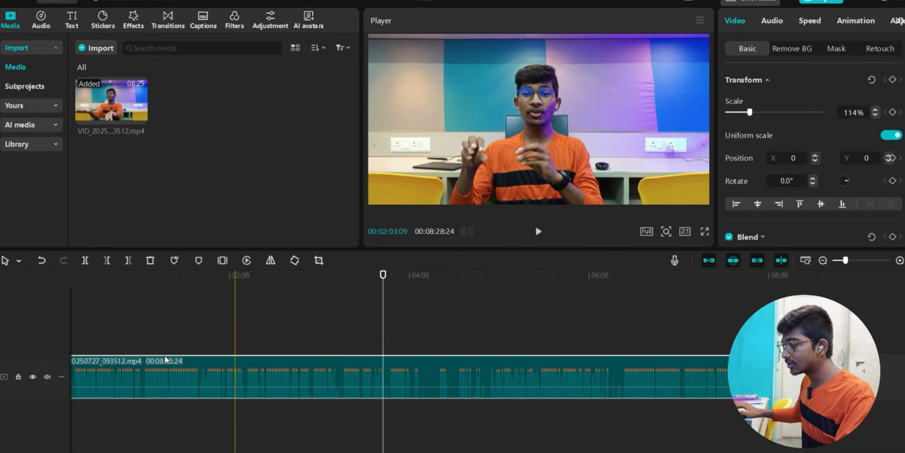
pyautogui.scroll(4, 165, 357)
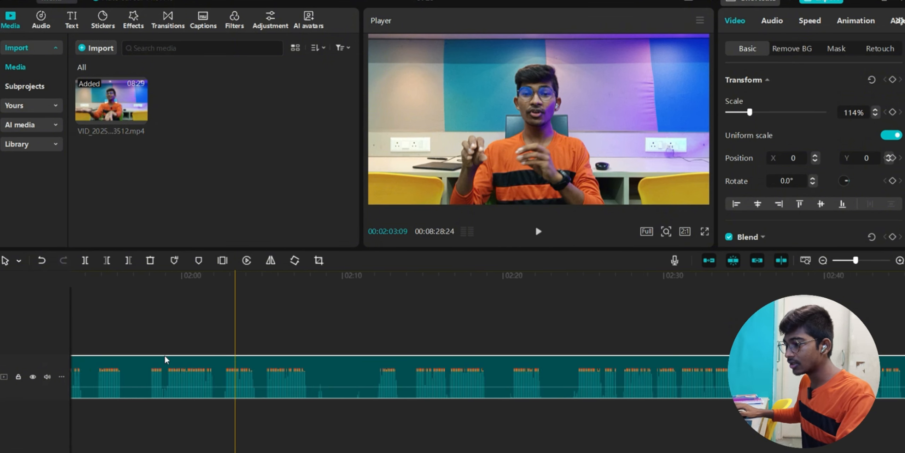
pyautogui.scroll(2, 164, 356)
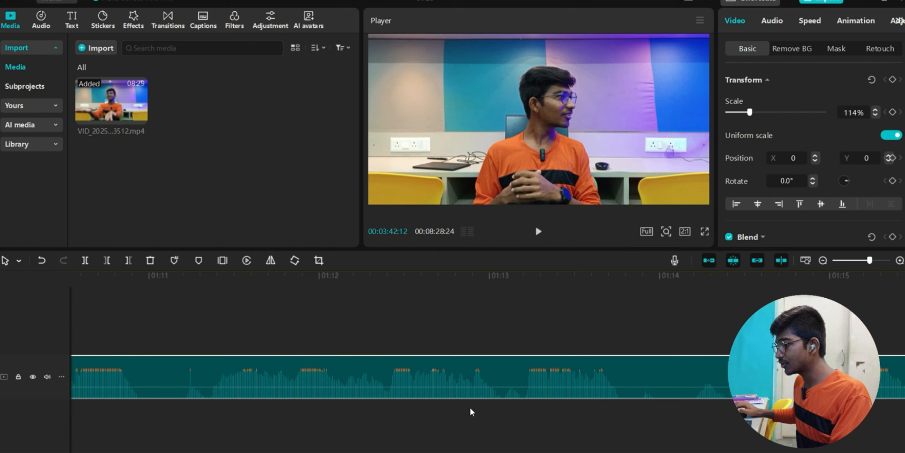
pyautogui.hscroll(-10, 471, 410)
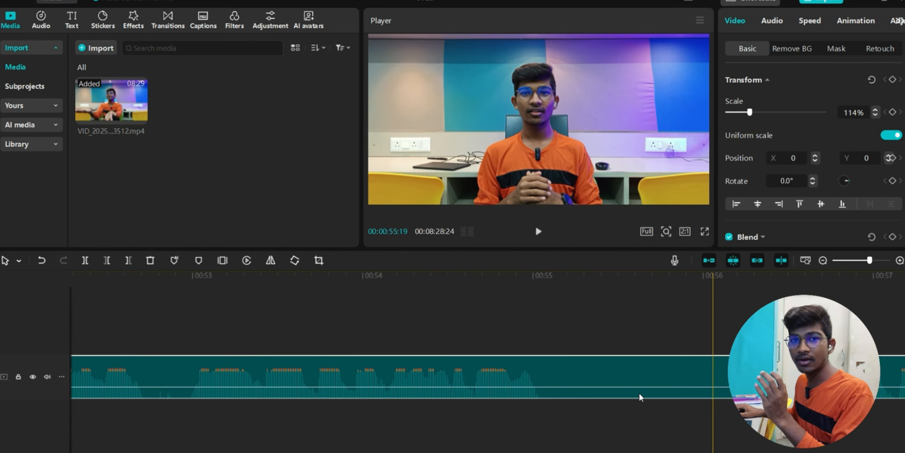
pyautogui.hscroll(-3, 639, 393)
pyautogui.hscroll(-20, 639, 392)
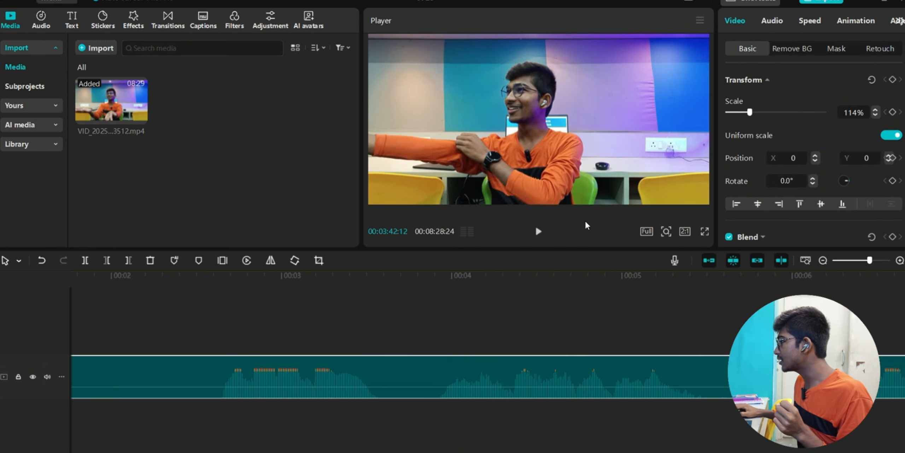
# - In the Adjustment settings, set Temp 6, Saturation 5 and Exposure 10 for the clip
pyautogui.click(900, 22)
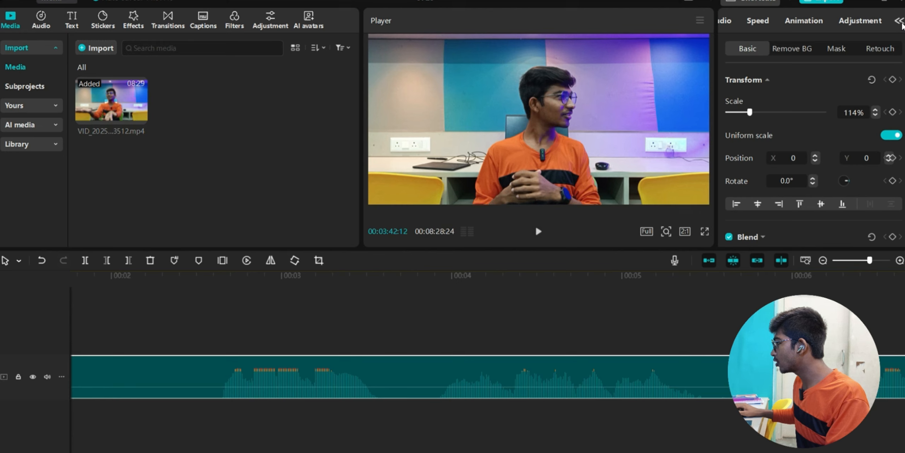
pyautogui.click(849, 21)
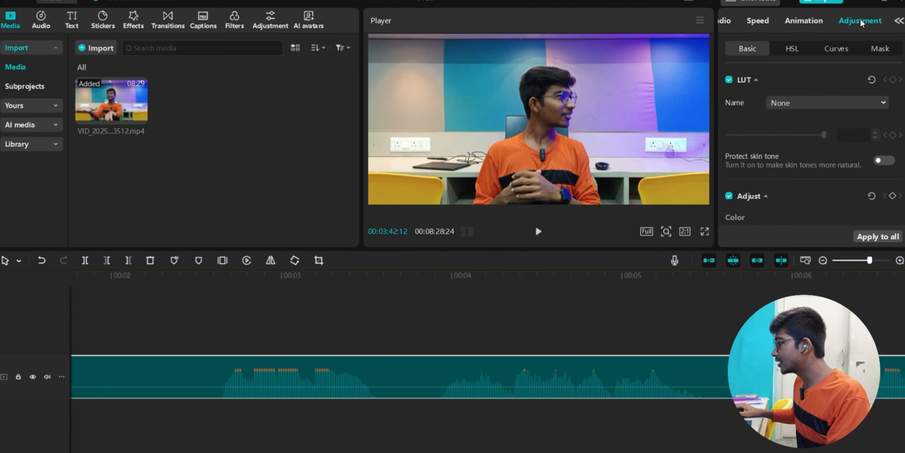
pyautogui.scroll(-3, 737, 99)
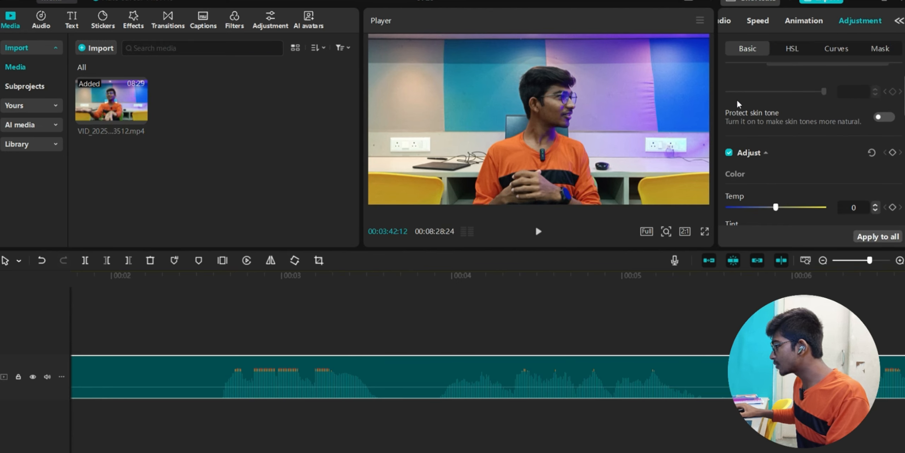
pyautogui.scroll(-2, 737, 100)
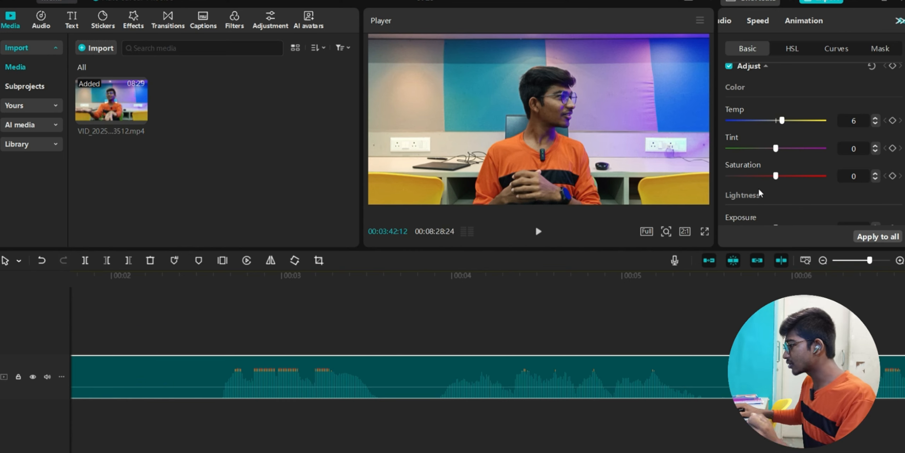
pyautogui.moveTo(775, 176); pyautogui.dragTo(780, 176)
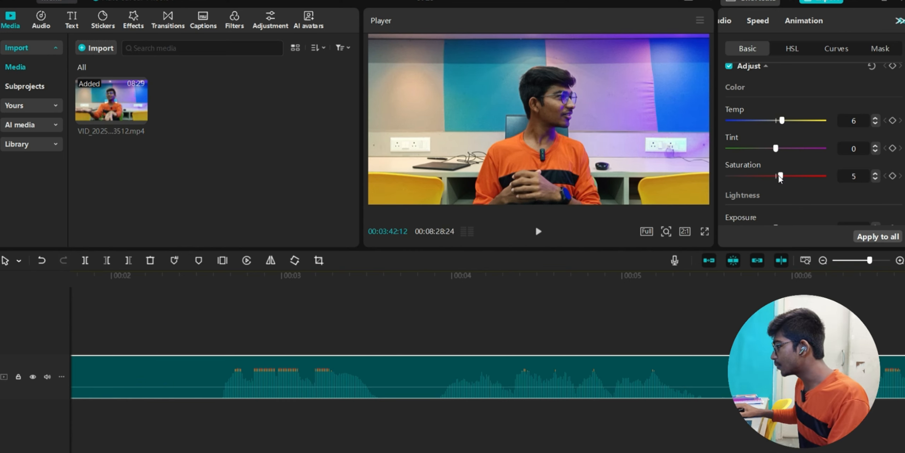
pyautogui.scroll(-2, 777, 191)
pyautogui.moveTo(776, 186); pyautogui.dragTo(784, 186)
# - Add light finishing: Sharpen 3, Clarity 3 and a small Vignette of 7
pyautogui.scroll(-4, 776, 160)
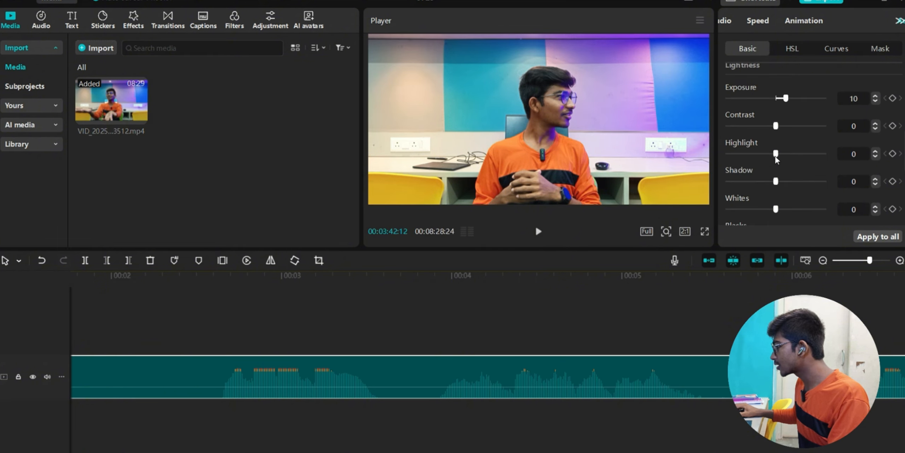
pyautogui.moveTo(782, 156)
pyautogui.mouseDown()
pyautogui.moveTo(793, 156)
pyautogui.moveTo(784, 158)
pyautogui.mouseUp()
pyautogui.scroll(-8, 786, 183)
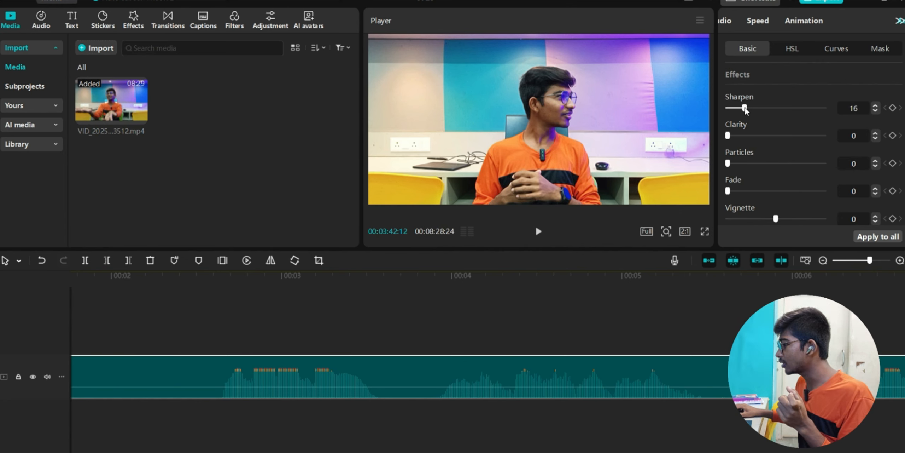
pyautogui.moveTo(731, 111); pyautogui.dragTo(729, 111)
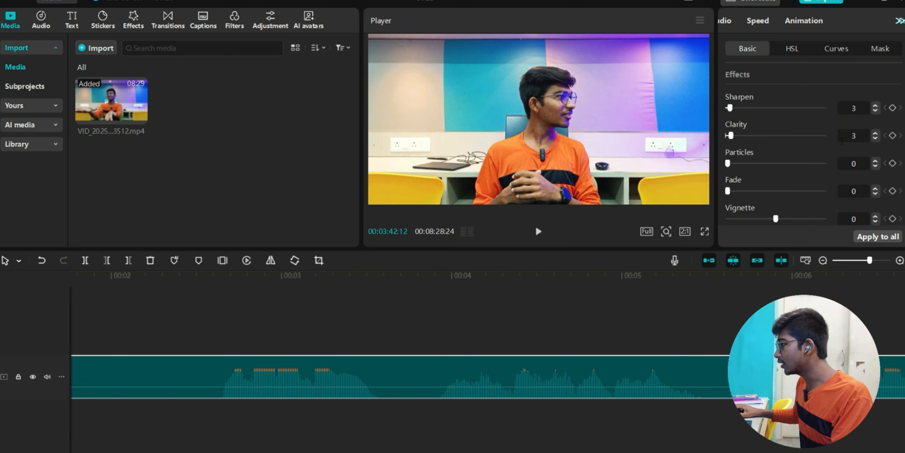
pyautogui.moveTo(777, 220)
pyautogui.mouseDown()
pyautogui.moveTo(803, 220)
pyautogui.moveTo(781, 228)
pyautogui.mouseUp()
# - In HSL, raise the red tones' saturation and experiment with red hue and brightness
pyautogui.click(792, 49)
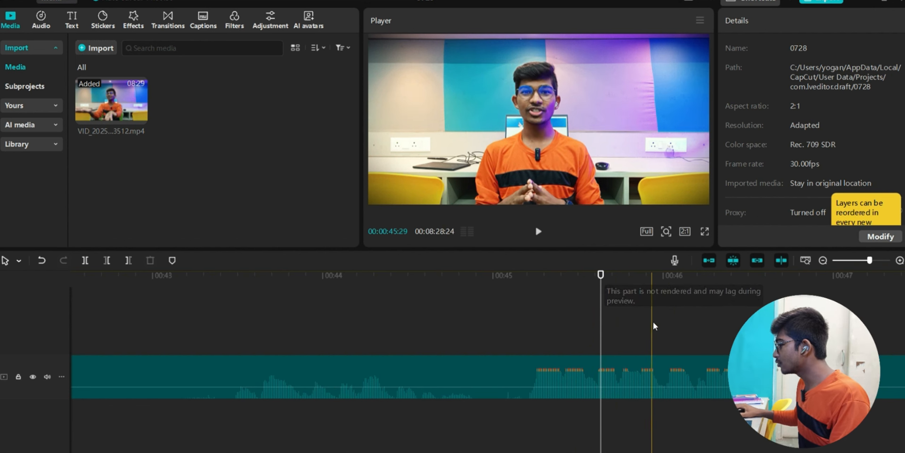
pyautogui.click(636, 362)
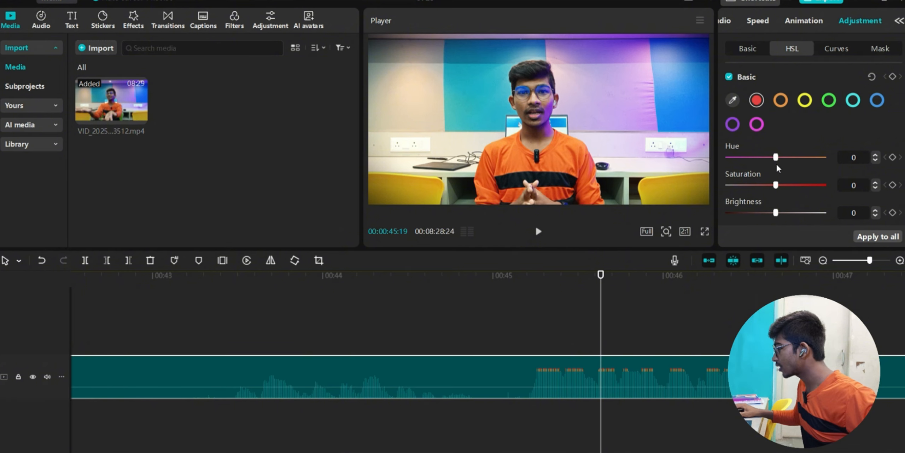
pyautogui.moveTo(776, 185); pyautogui.dragTo(780, 185)
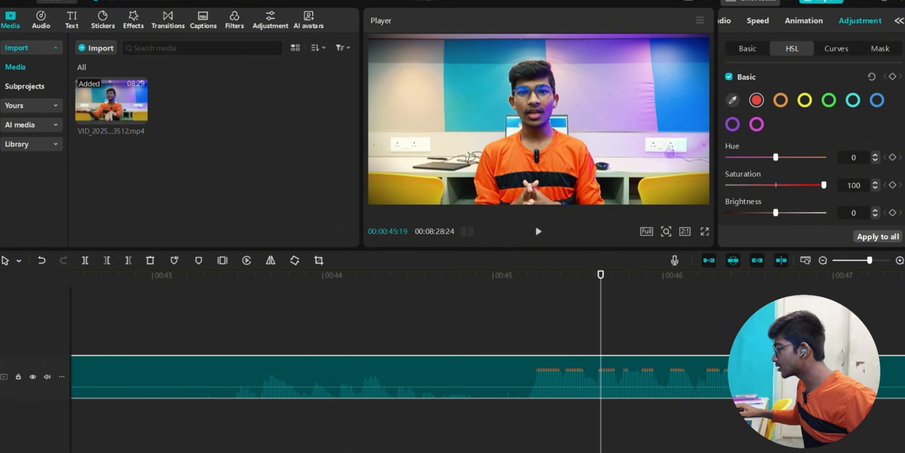
pyautogui.moveTo(794, 204); pyautogui.dragTo(783, 158)
pyautogui.moveTo(776, 212)
pyautogui.mouseDown()
pyautogui.moveTo(823, 212)
pyautogui.moveTo(783, 220)
pyautogui.mouseUp()
# - Boost the orange tones' saturation and shift orange hue to 11, then select yellow
pyautogui.click(780, 101)
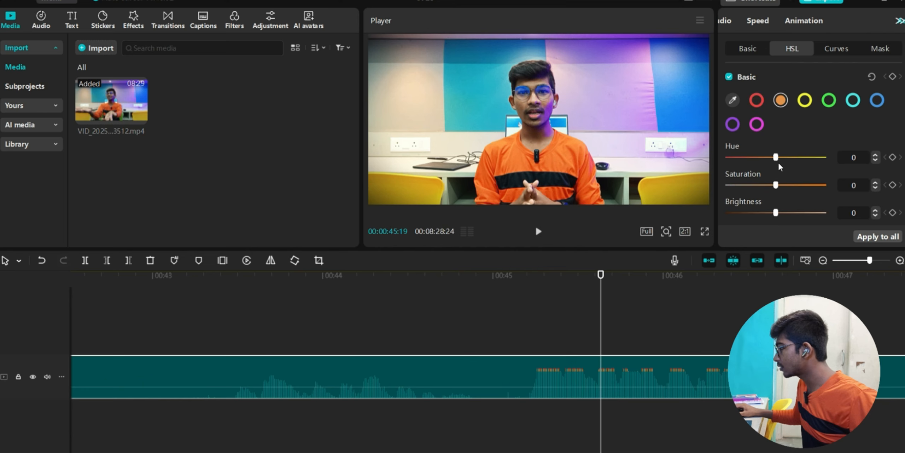
pyautogui.moveTo(800, 191); pyautogui.dragTo(763, 198)
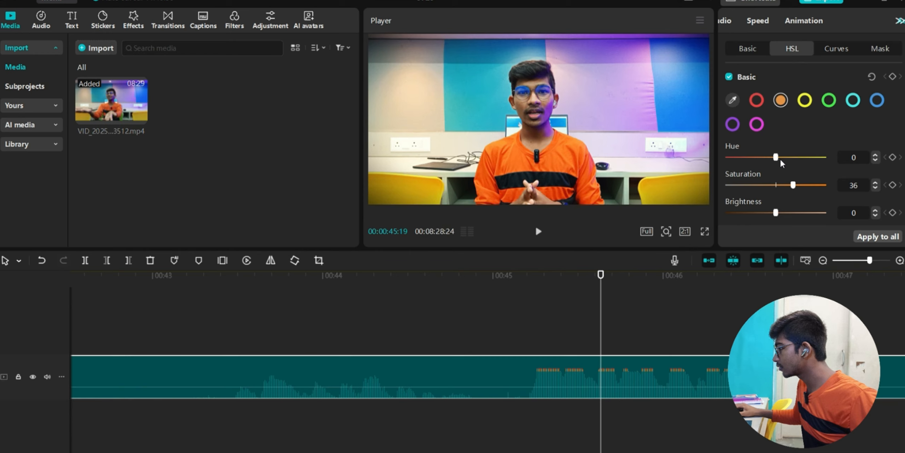
pyautogui.click(780, 157)
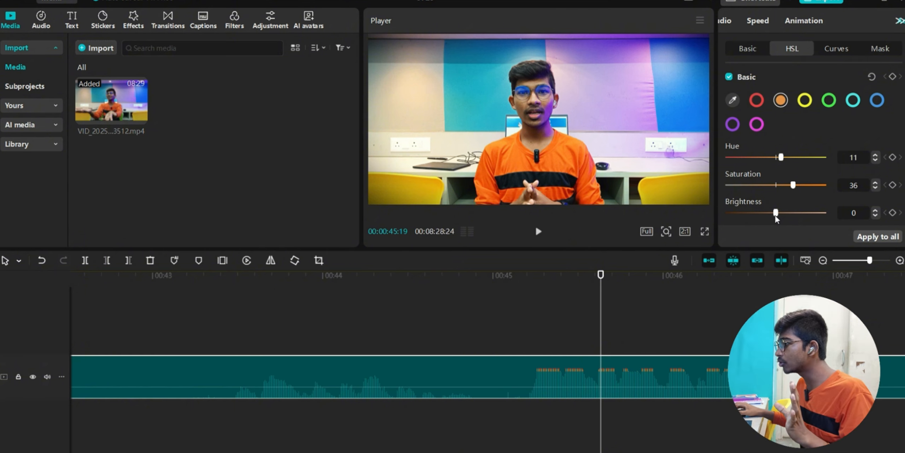
pyautogui.click(804, 100)
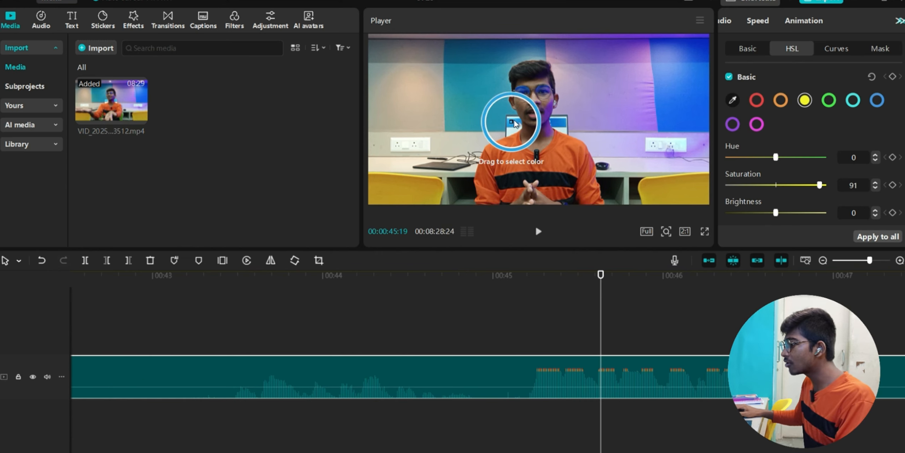
# - Use the eyedropper to add the face's skin tone as a custom HSL colour
pyautogui.click(734, 101)
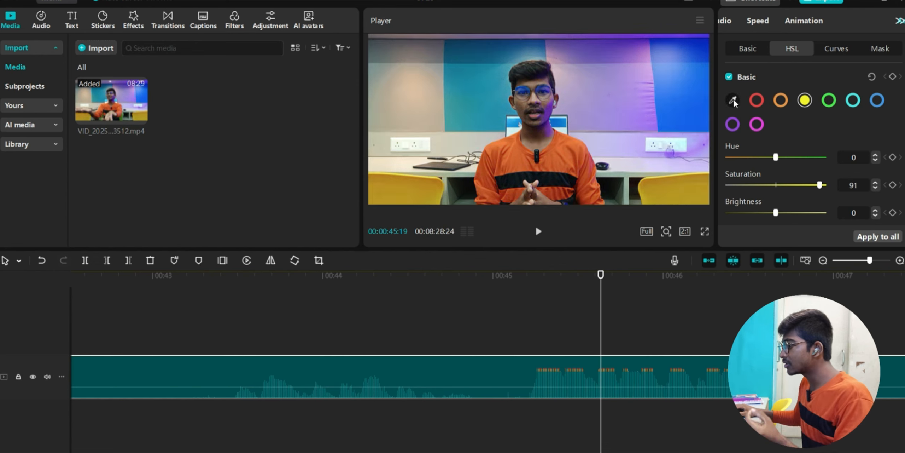
pyautogui.click(733, 101)
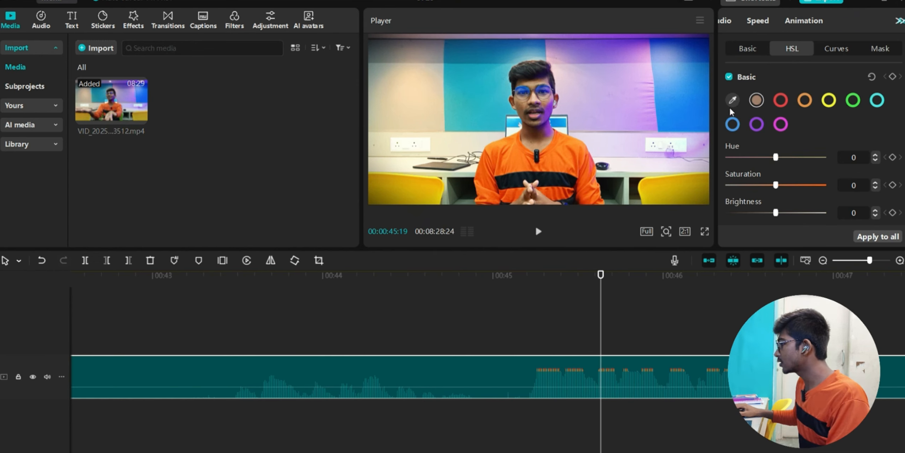
pyautogui.click(733, 101)
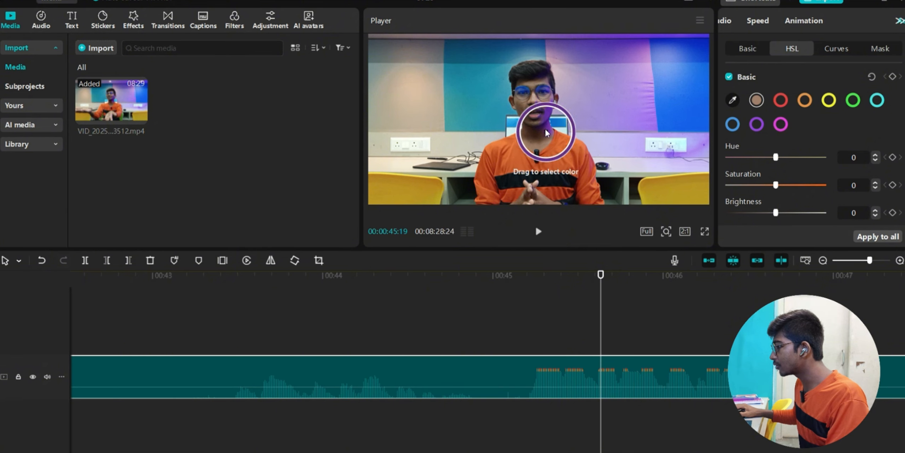
pyautogui.click(535, 102)
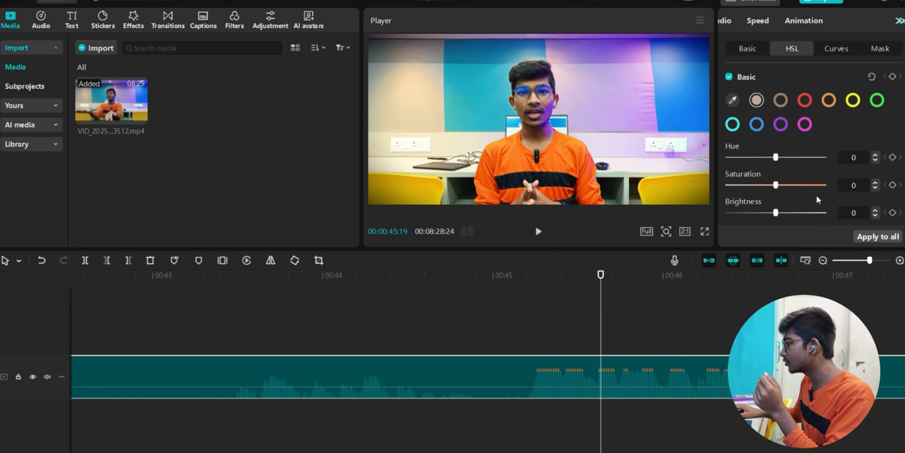
# - Settle the red tones at Hue 14, Saturation 20 and Brightness 15
pyautogui.click(805, 100)
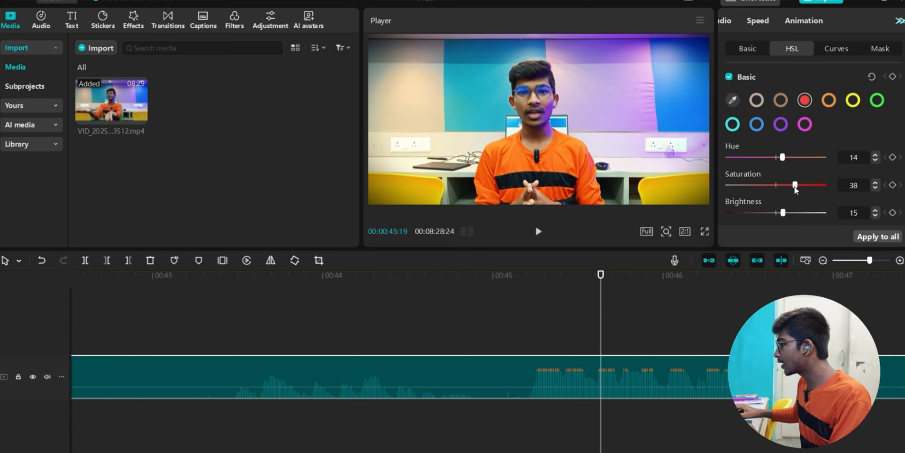
pyautogui.moveTo(799, 191); pyautogui.dragTo(764, 193)
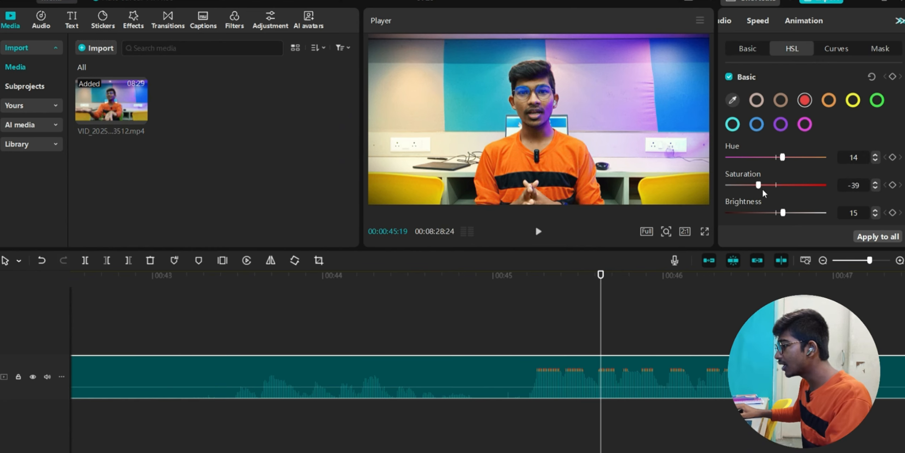
pyautogui.moveTo(824, 184); pyautogui.dragTo(796, 185)
pyautogui.click(544, 330)
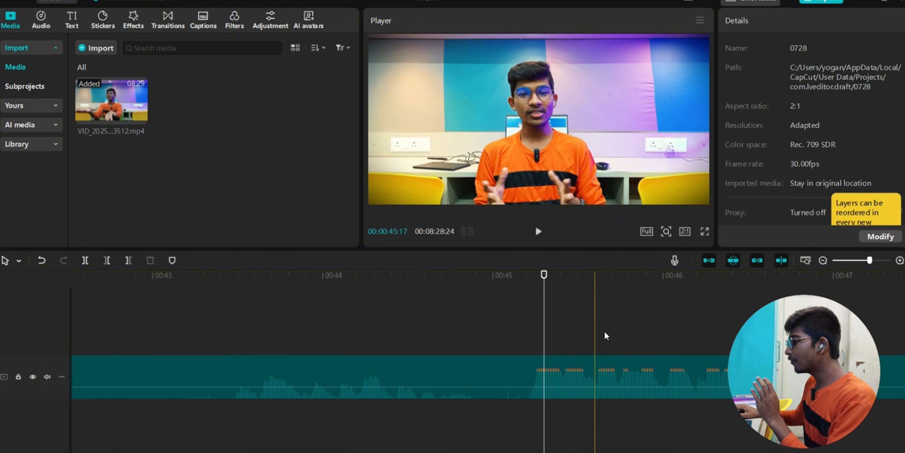
pyautogui.hscroll(-5, 631, 328)
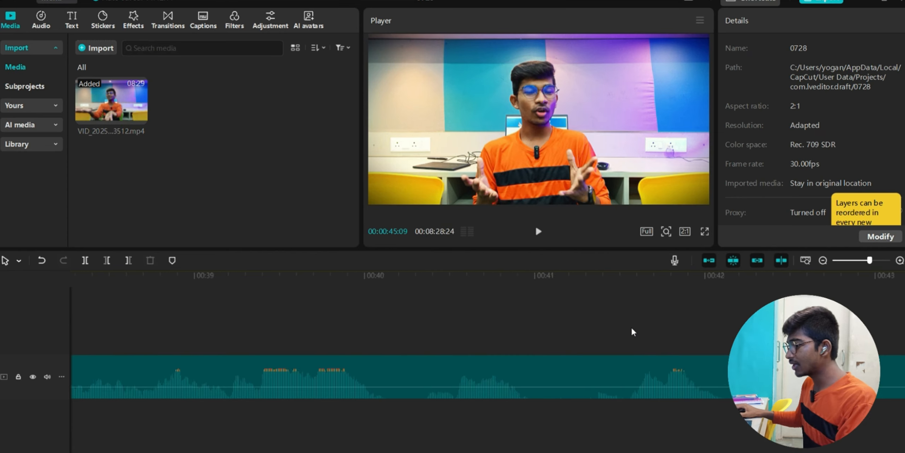
pyautogui.hscroll(-6, 631, 327)
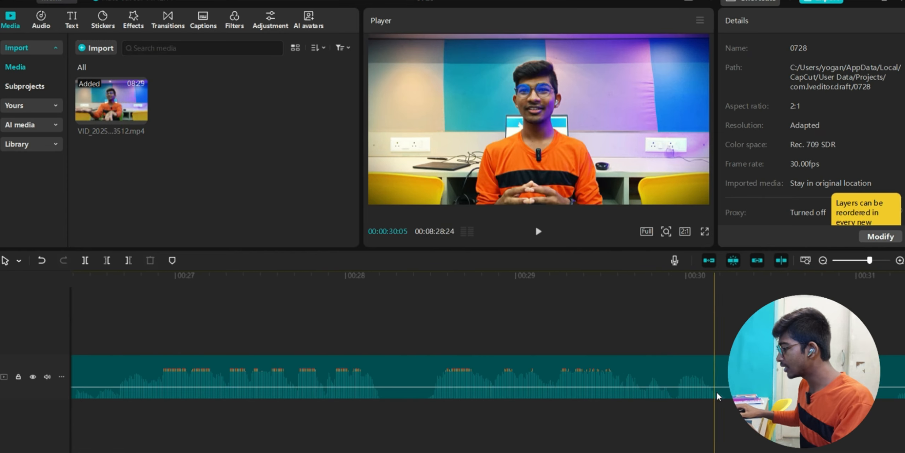
pyautogui.hscroll(-13, 433, 362)
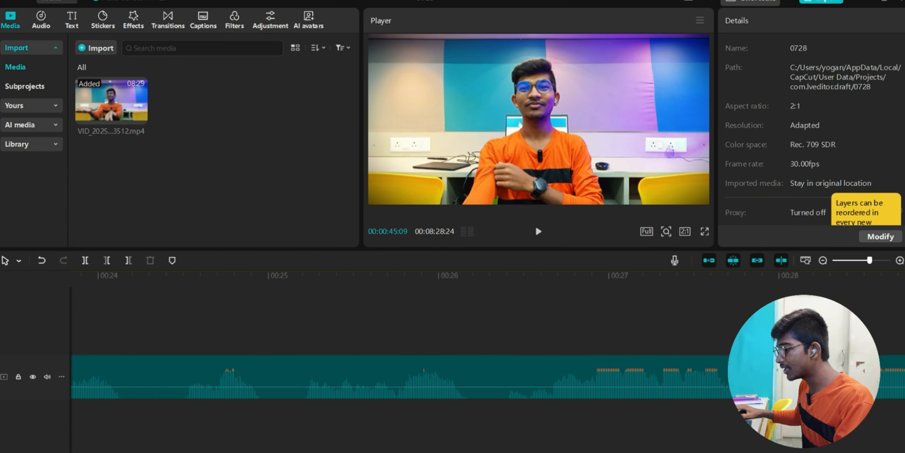
pyautogui.hscroll(-5, 247, 375)
pyautogui.click(139, 433)
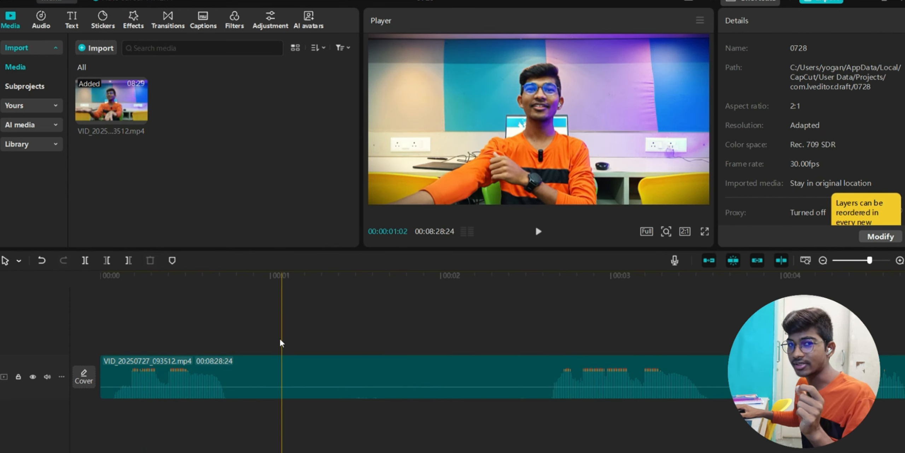
pyautogui.click(782, 261)
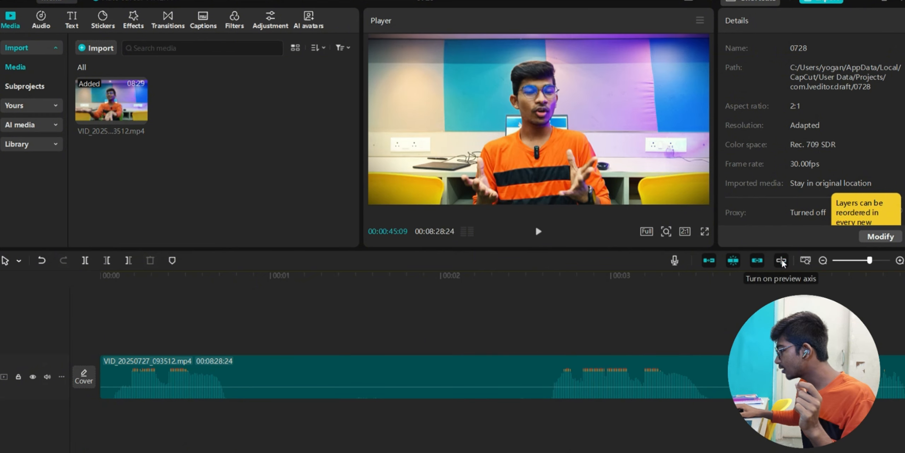
pyautogui.click(783, 260)
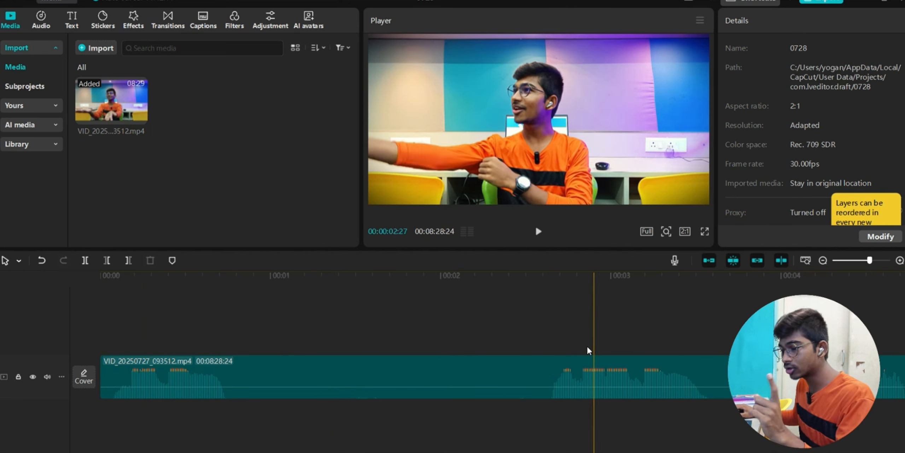
pyautogui.hscroll(10, 706, 381)
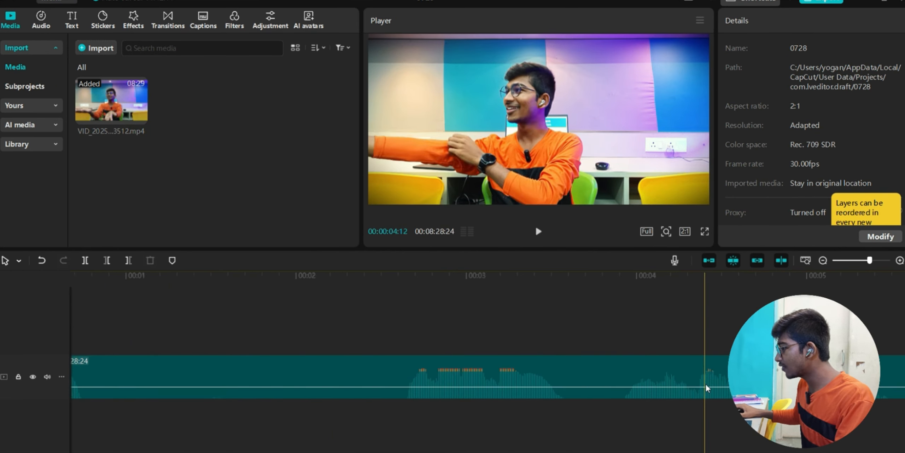
pyautogui.hscroll(20, 713, 376)
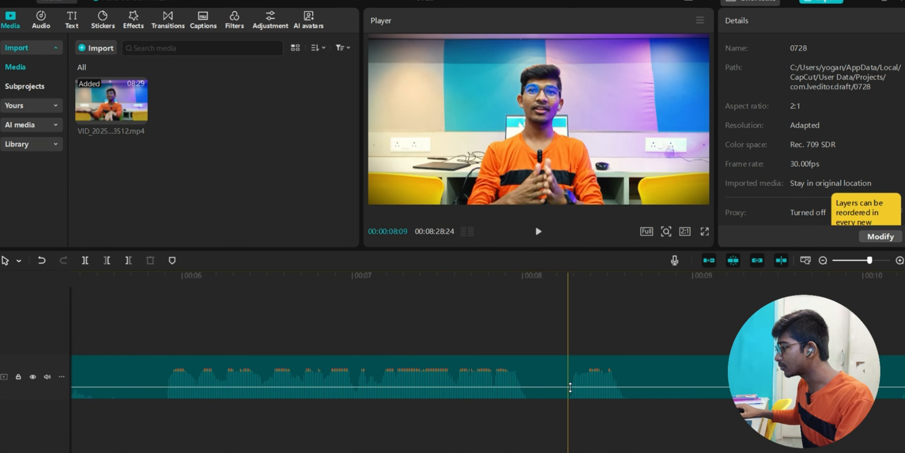
pyautogui.click(324, 412)
pyautogui.press('space')
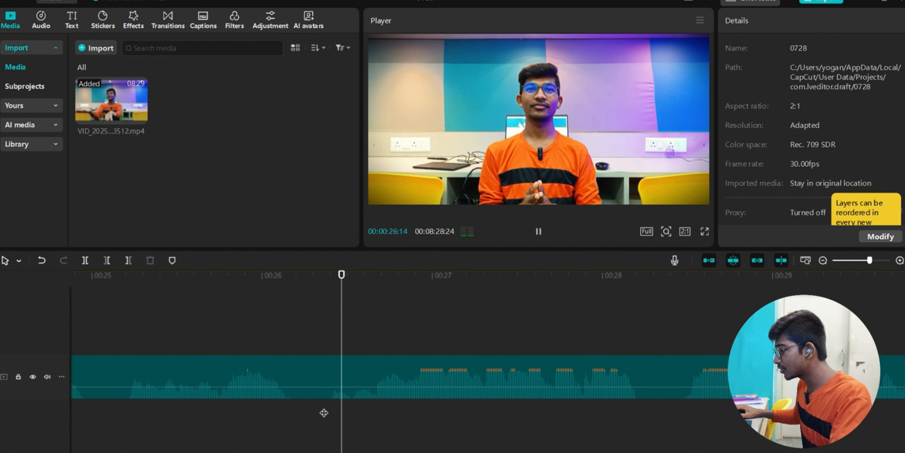
pyautogui.click(375, 396)
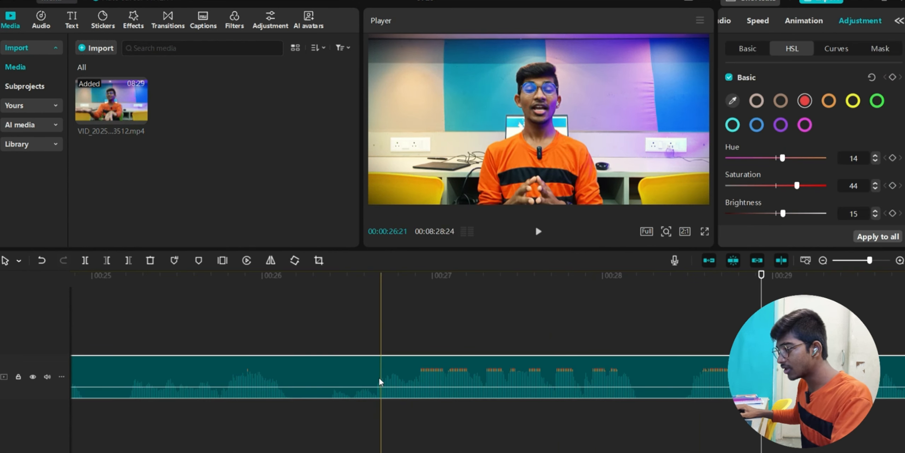
pyautogui.click(375, 373)
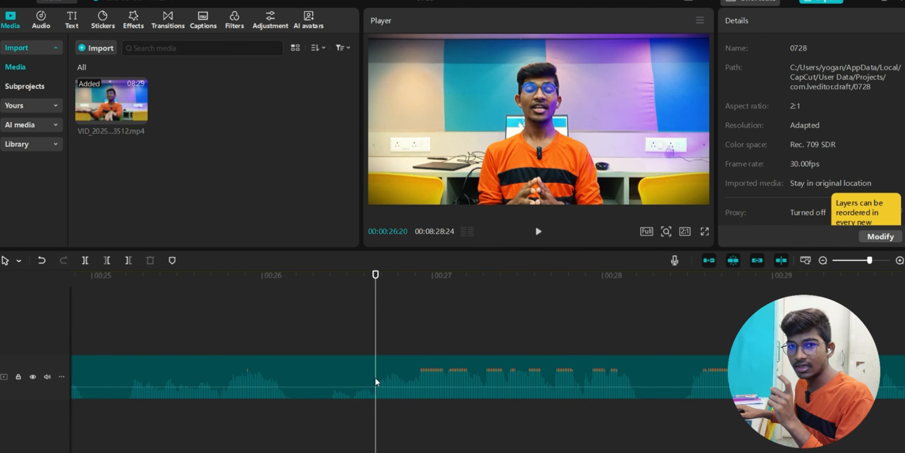
# - In Split mode, cut the clip at 00:26:20 and several points around the 00:30-00:31 pauses
pyautogui.click(21, 263)
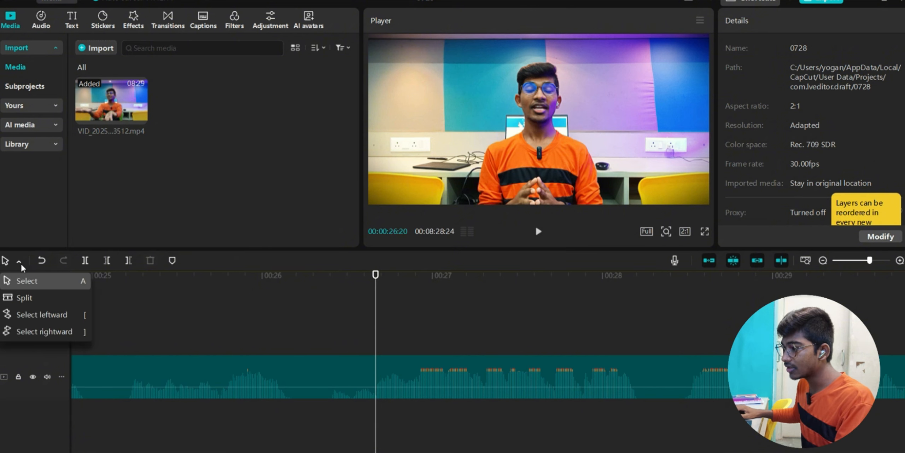
pyautogui.click(28, 301)
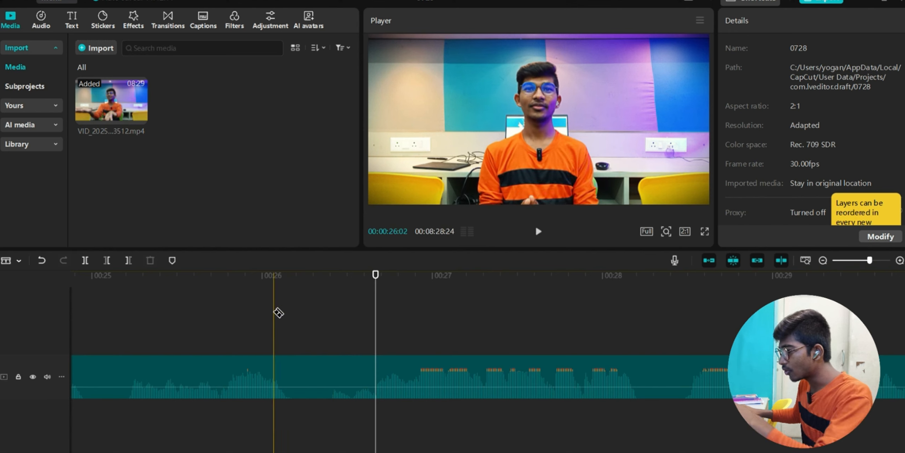
pyautogui.click(377, 368)
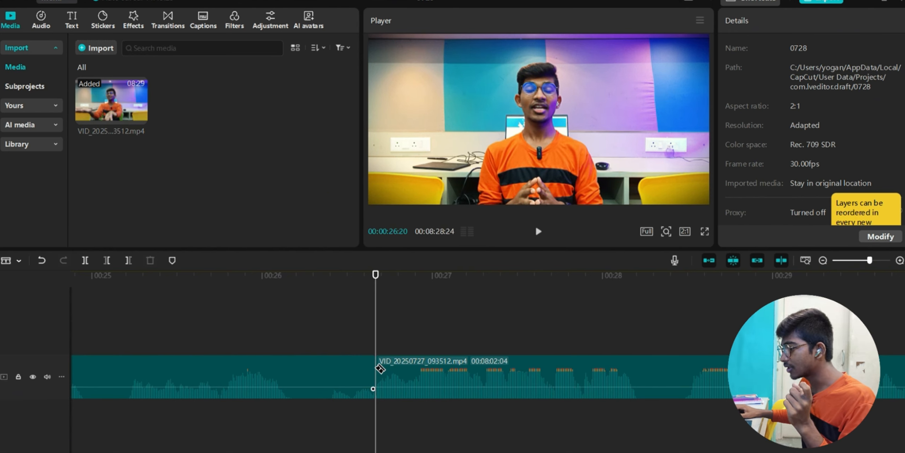
pyautogui.click(639, 371)
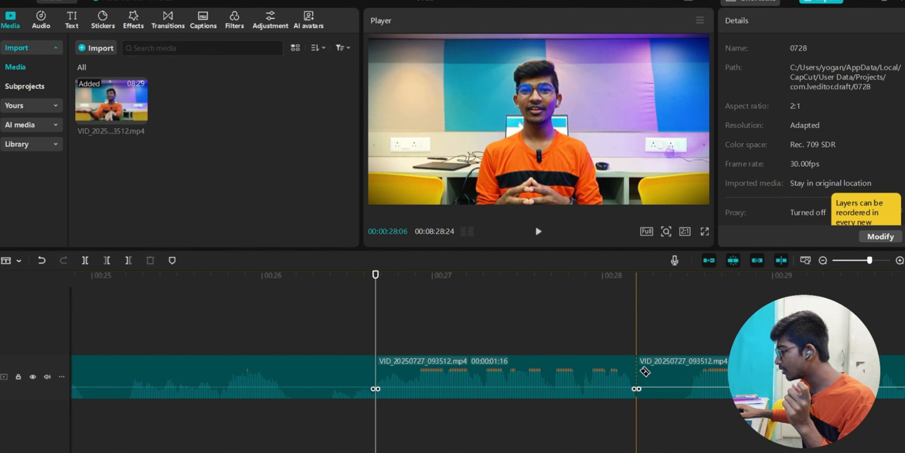
pyautogui.click(688, 373)
pyautogui.hscroll(5, 688, 373)
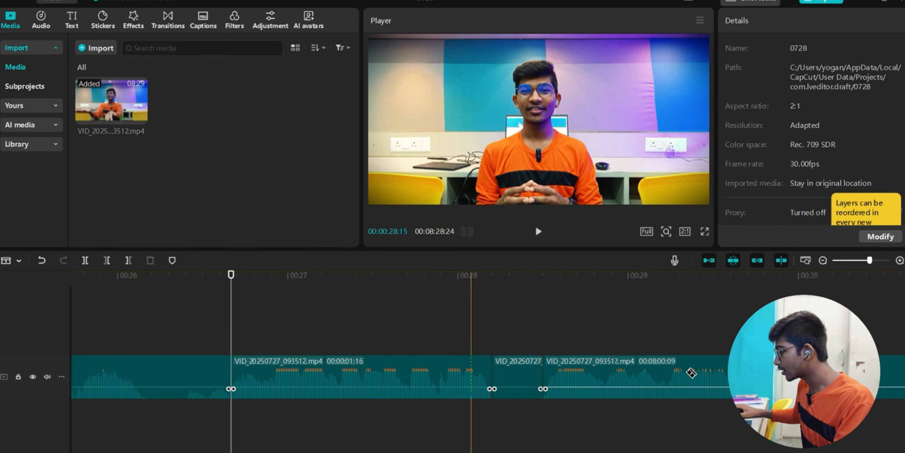
pyautogui.click(694, 390)
pyautogui.hscroll(4, 694, 390)
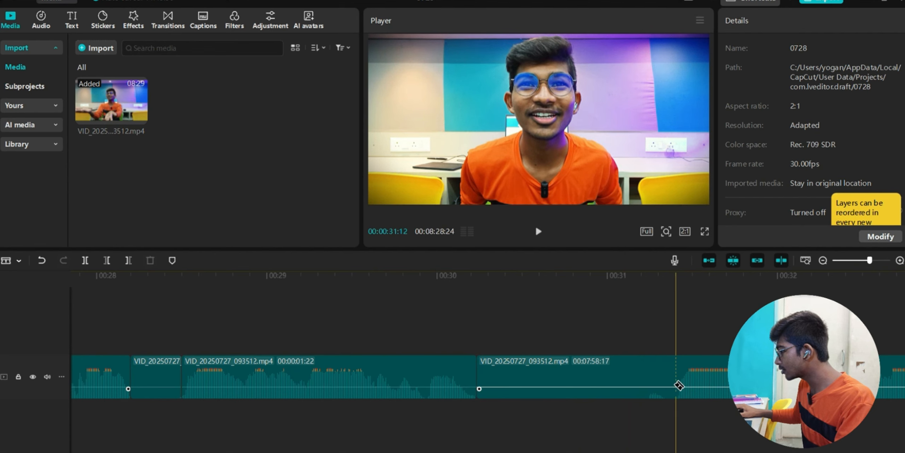
pyautogui.click(679, 381)
pyautogui.hscroll(3, 679, 381)
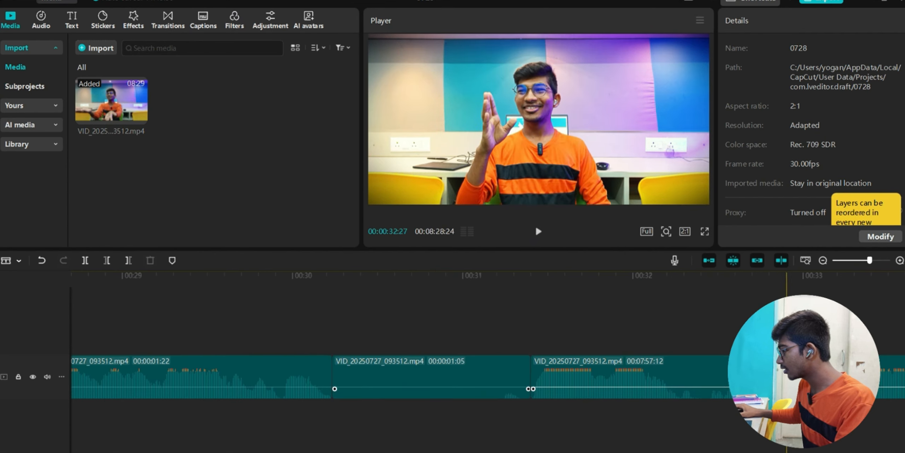
pyautogui.hscroll(20, 695, 367)
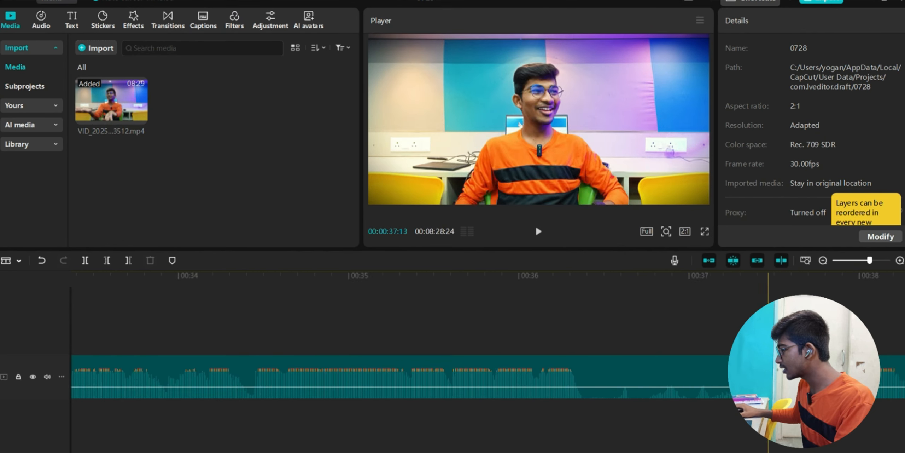
pyautogui.hscroll(-20, 495, 380)
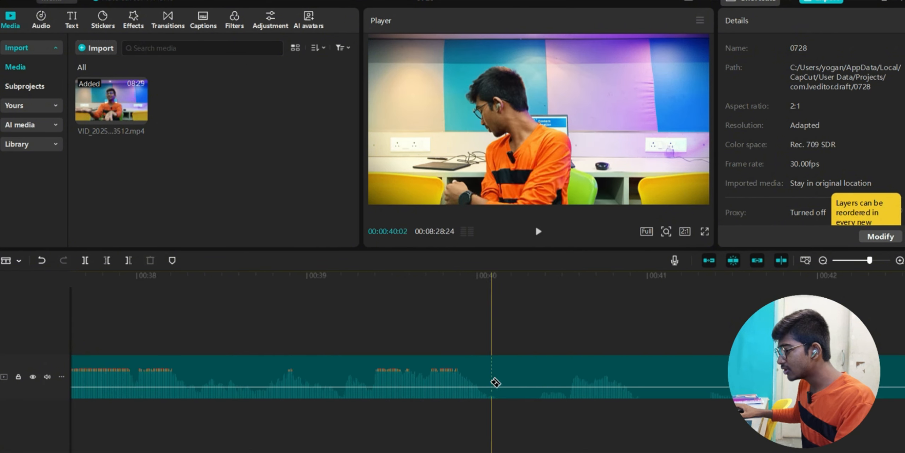
pyautogui.hscroll(-3, 236, 386)
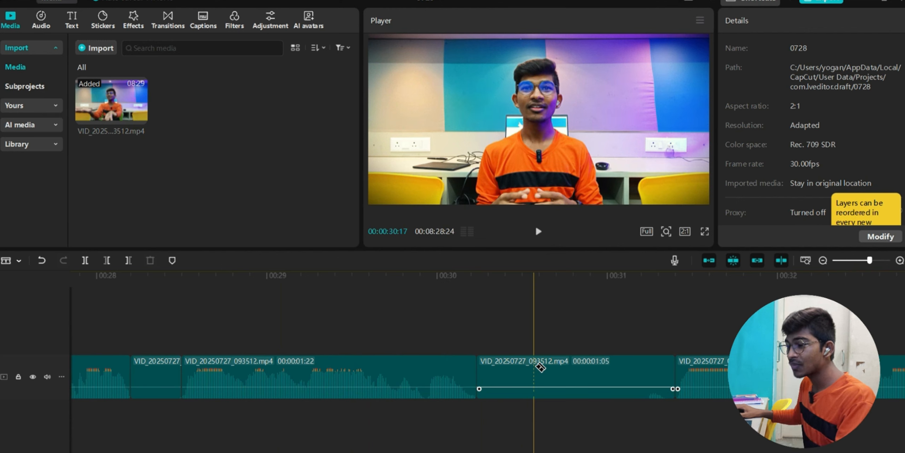
# - Back in Select mode, delete the unwanted segment near 00:30, a short leftover and a long unwanted piece
pyautogui.click(19, 261)
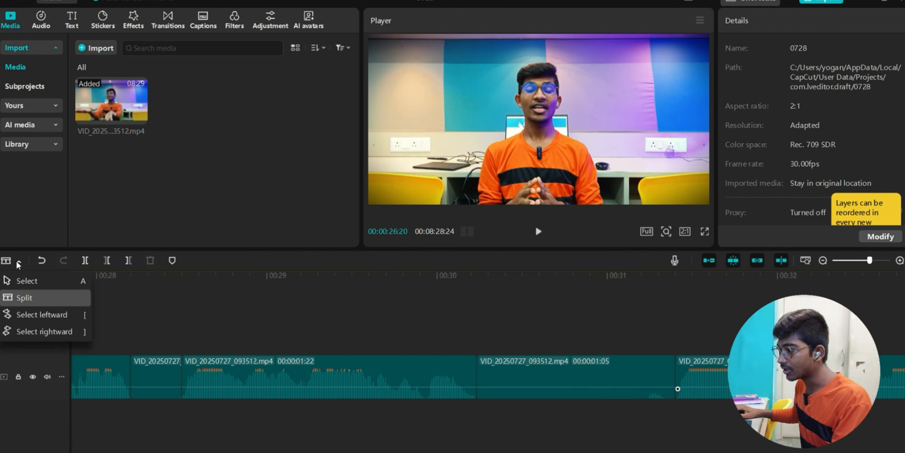
pyautogui.click(21, 282)
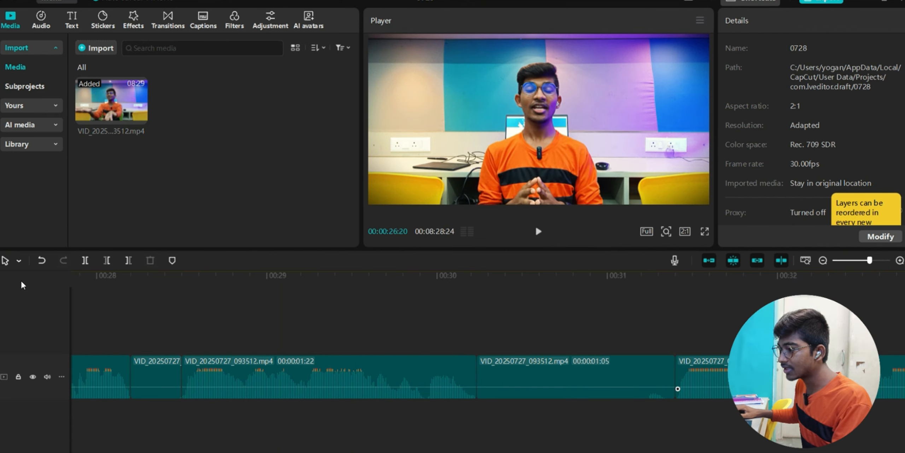
pyautogui.click(515, 365)
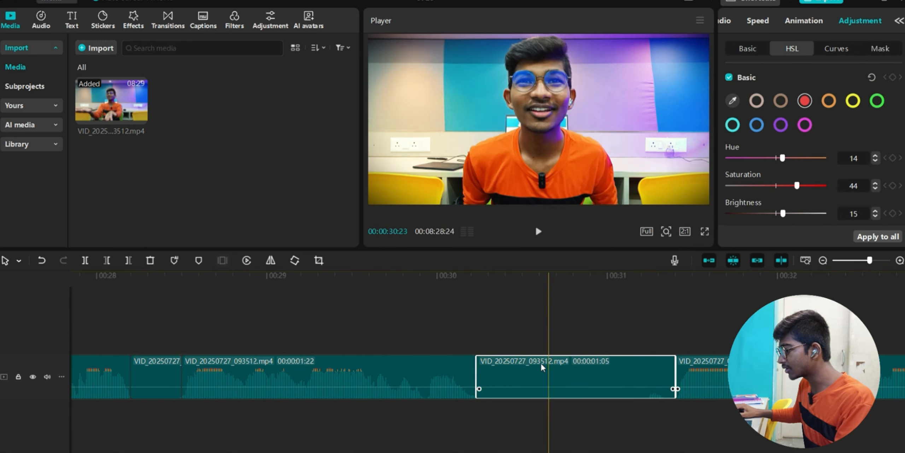
pyautogui.press('Delete')
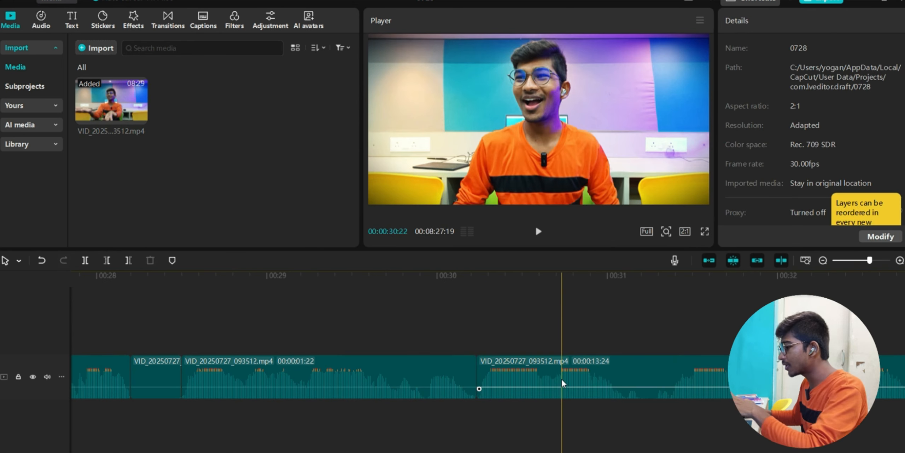
pyautogui.hscroll(-2, 561, 379)
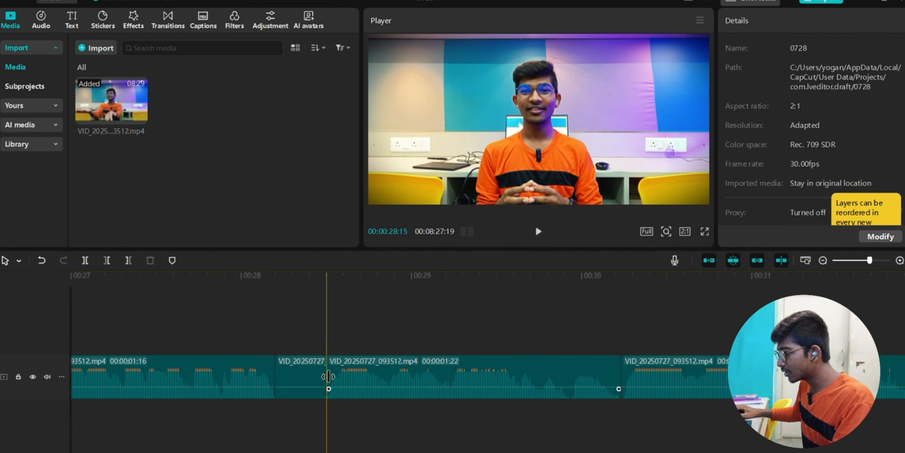
pyautogui.click(300, 377)
pyautogui.press('Delete')
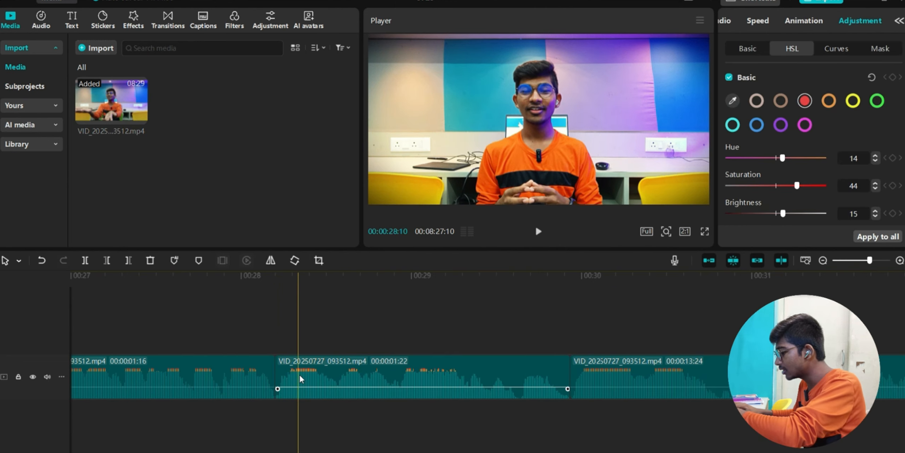
pyautogui.hscroll(-3, 299, 373)
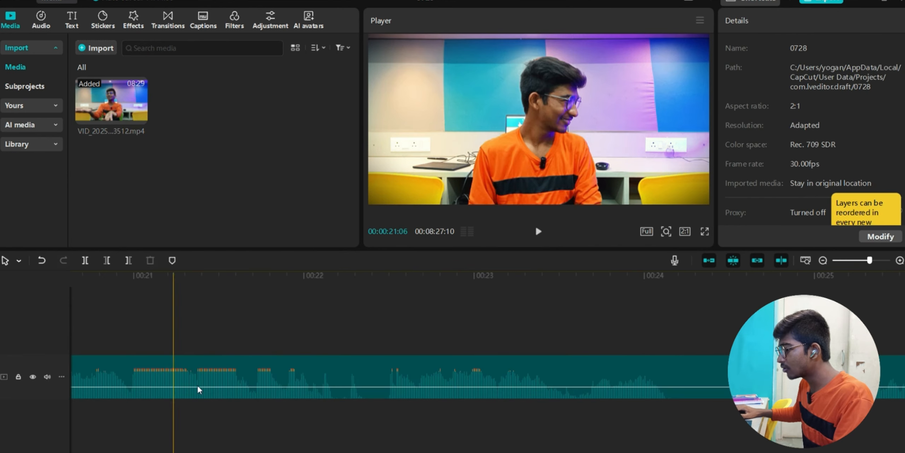
pyautogui.click(340, 380)
pyautogui.hscroll(-5, 340, 381)
pyautogui.hscroll(-5, 340, 382)
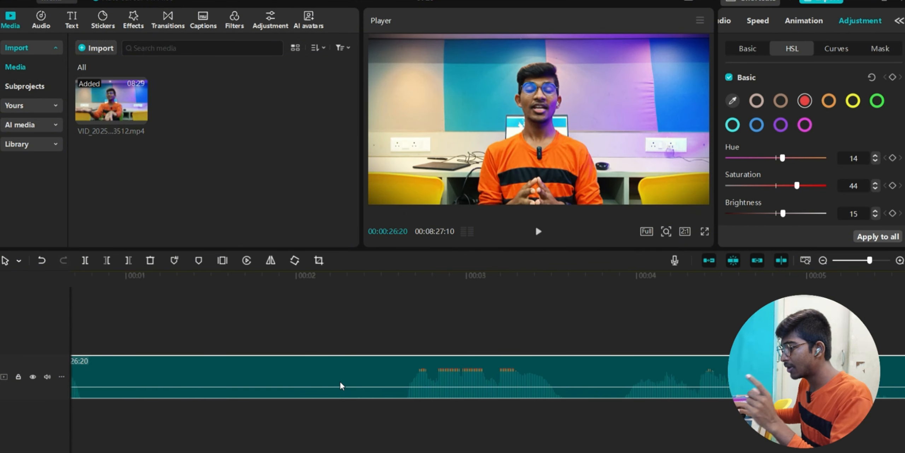
pyautogui.press('Delete')
# - Delete two more selected segments, leaving a 07:45:04 edit, and replay from the start to check
pyautogui.click(101, 412)
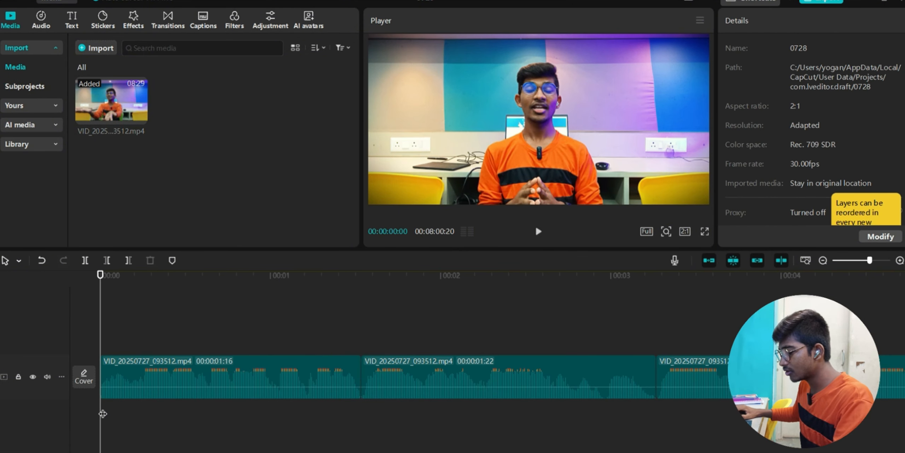
pyautogui.press('space')
pyautogui.moveTo(422, 311); pyautogui.dragTo(654, 383)
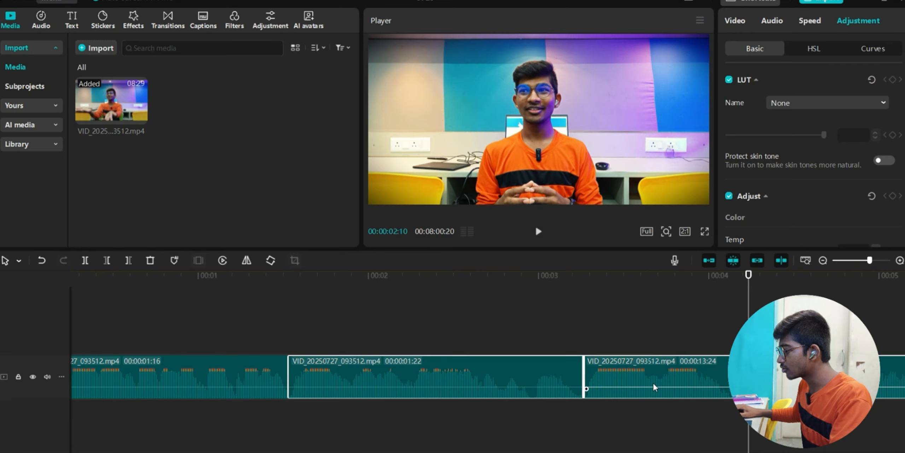
pyautogui.hscroll(5, 653, 382)
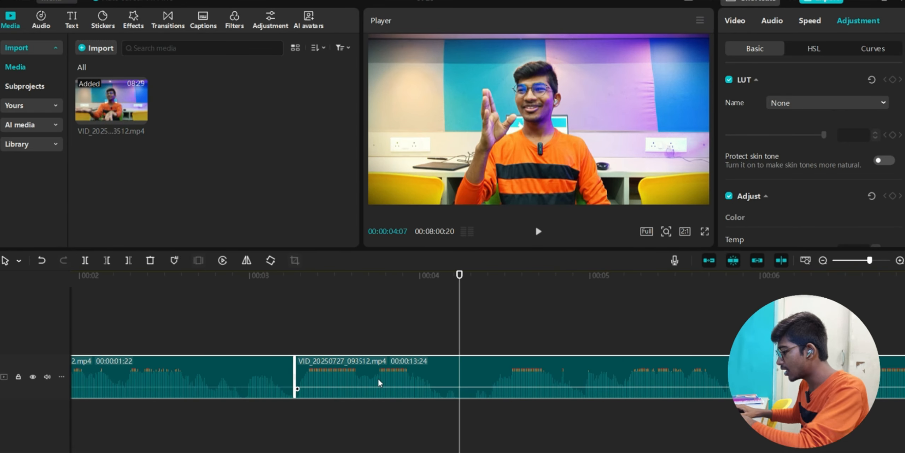
pyautogui.press('Delete')
pyautogui.hscroll(-6, 382, 379)
pyautogui.click(623, 415)
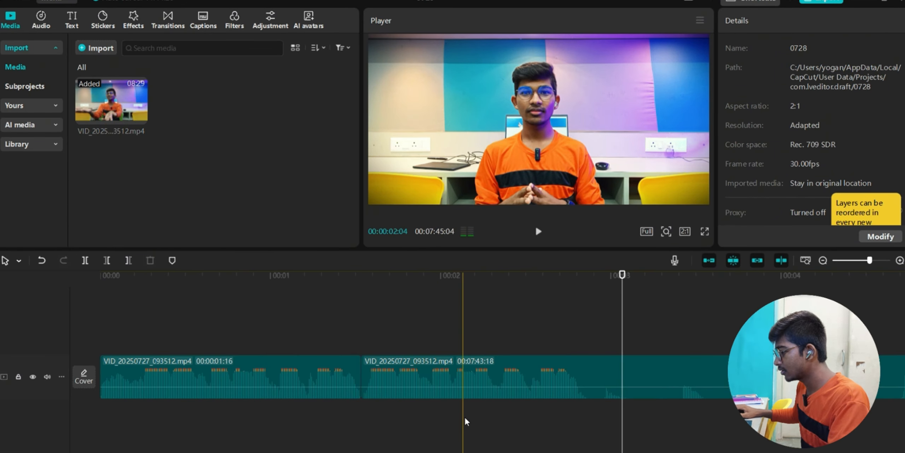
pyautogui.click(100, 410)
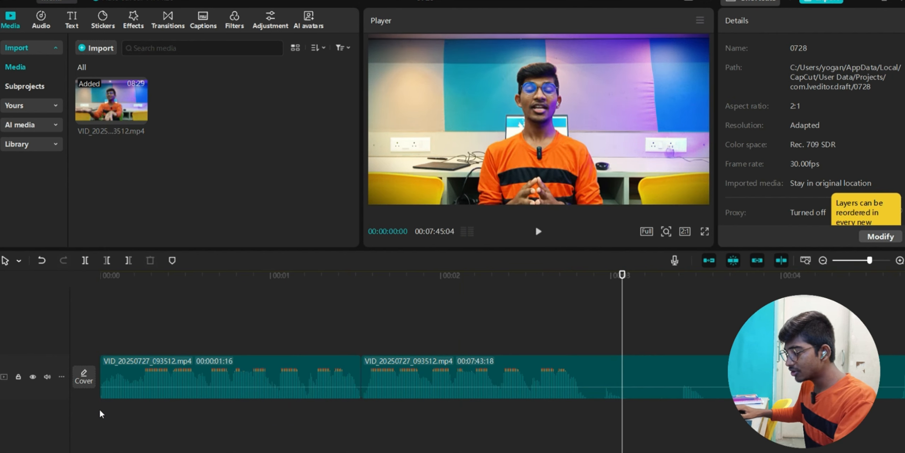
pyautogui.press('space')
# - Stop playback and delete the first clip on the track, closing the gap
pyautogui.click(611, 415)
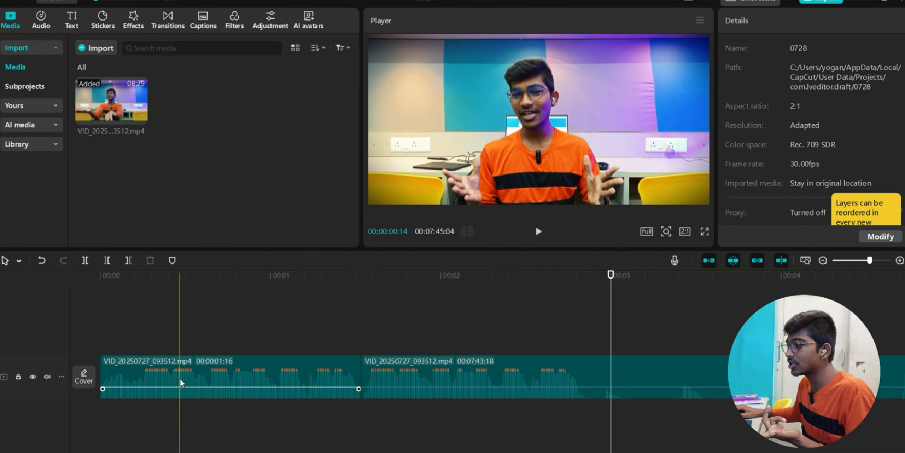
pyautogui.click(228, 374)
pyautogui.press('Delete')
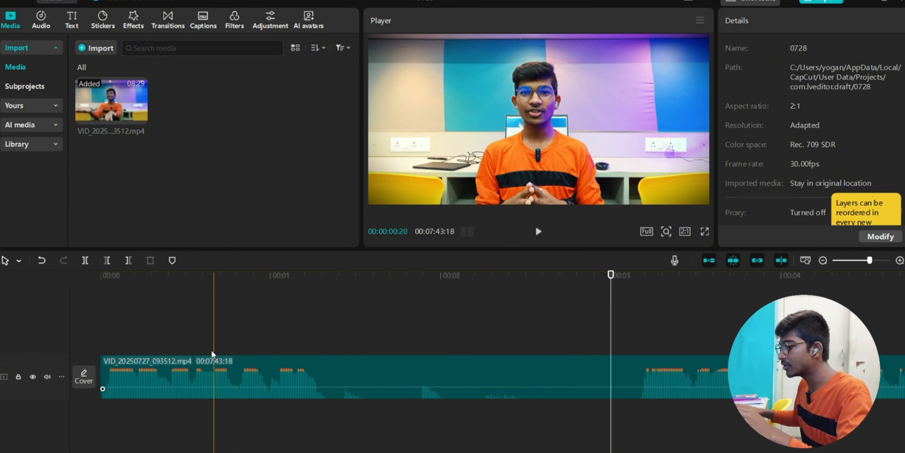
pyautogui.click(356, 412)
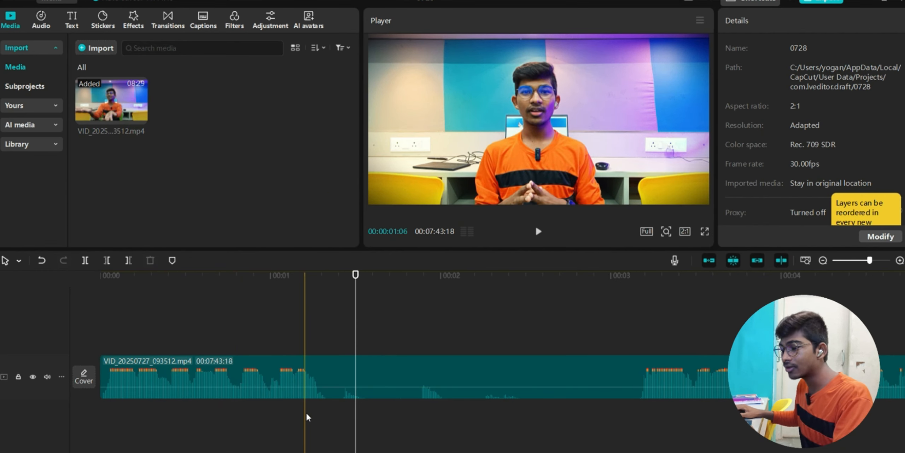
# - Cut the clip near 00:01 and 00:03 and delete the 1:25 stretch between them
pyautogui.click(19, 261)
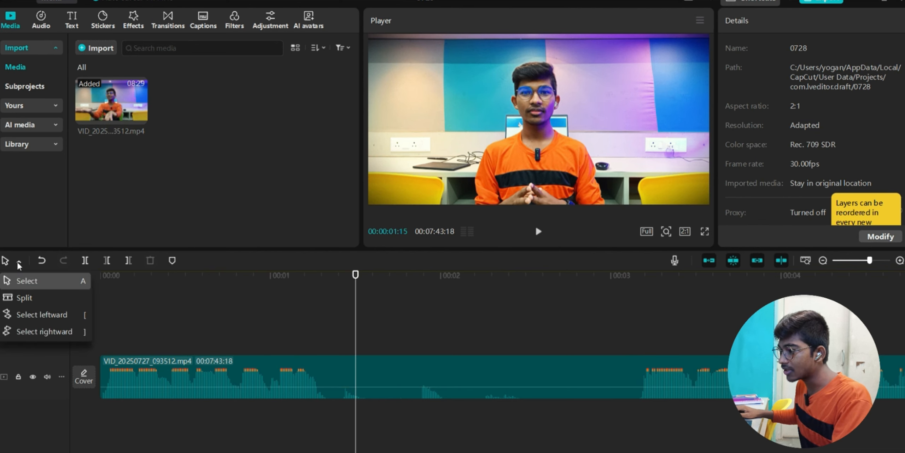
pyautogui.click(25, 298)
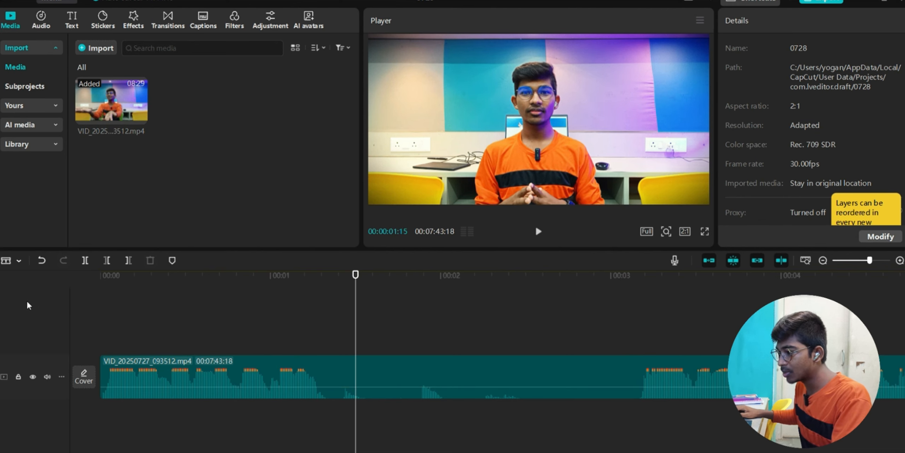
pyautogui.click(322, 382)
pyautogui.click(639, 366)
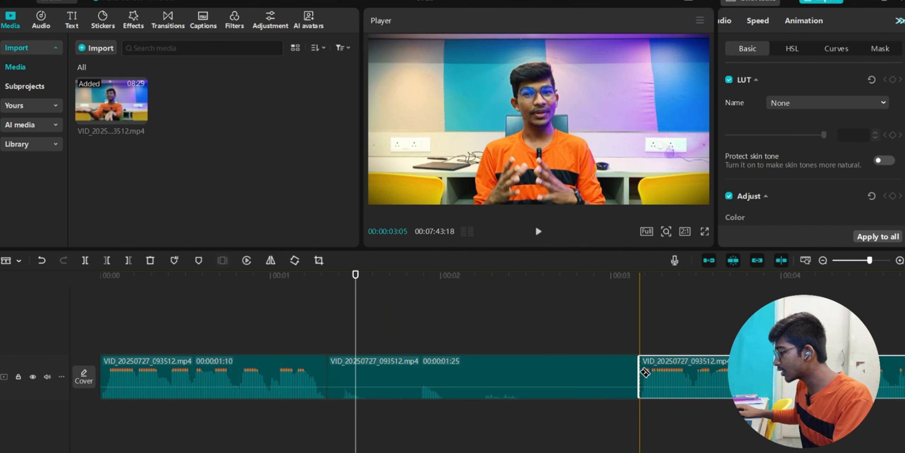
pyautogui.click(17, 260)
pyautogui.click(26, 282)
pyautogui.click(493, 381)
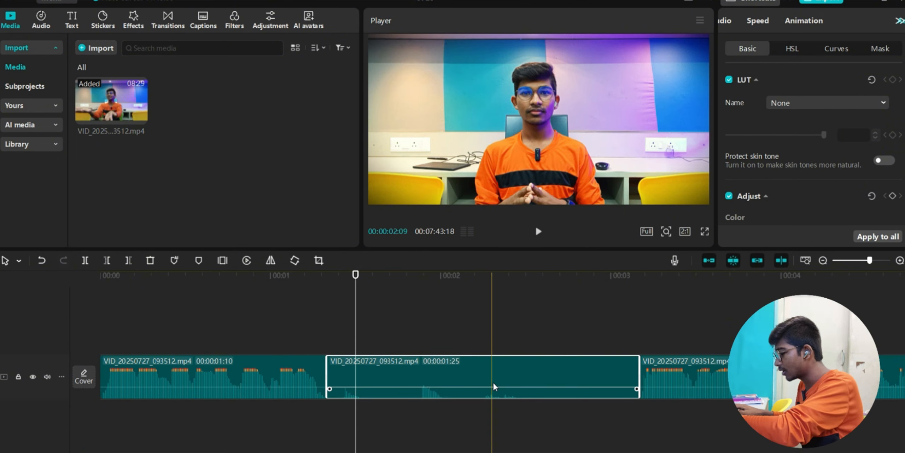
pyautogui.press('Delete')
# - Play from about 00:01 to check the cut and scan the waveform for further pauses
pyautogui.click(265, 418)
pyautogui.press('space')
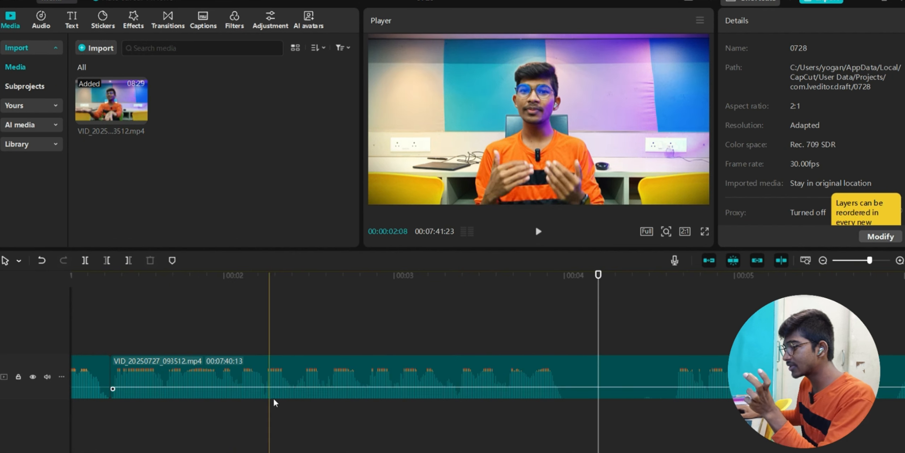
pyautogui.hscroll(2, 275, 400)
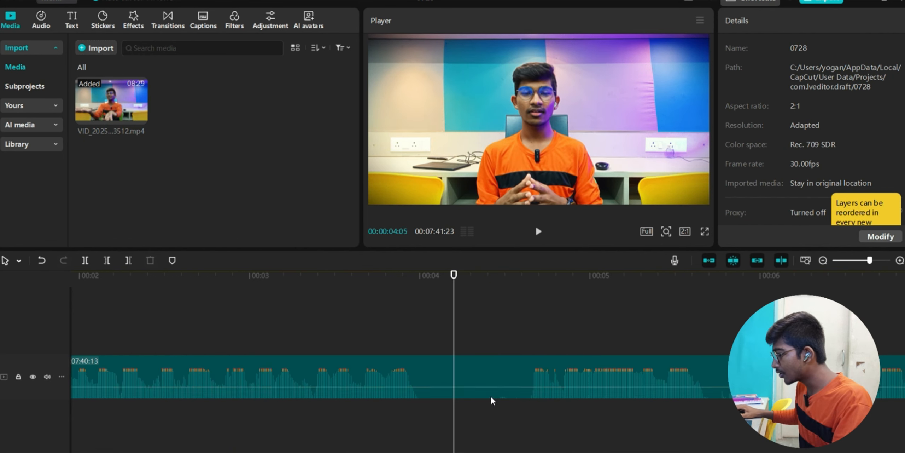
pyautogui.hscroll(3, 542, 387)
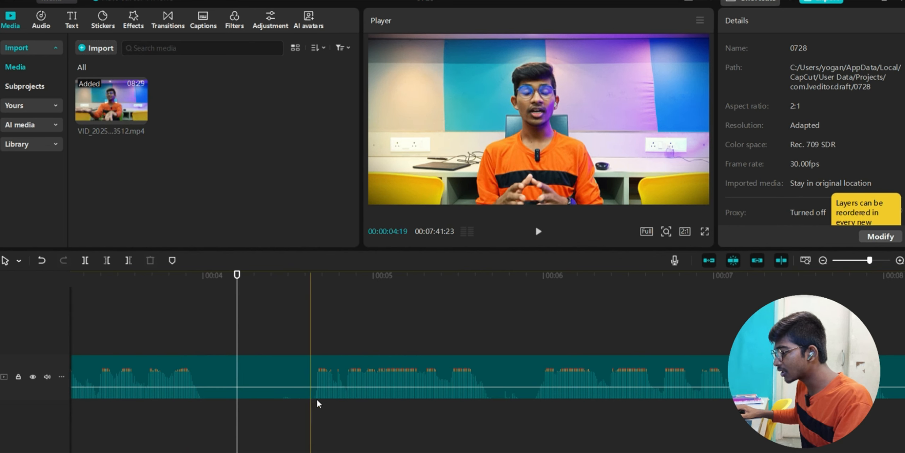
pyautogui.hscroll(5, 597, 413)
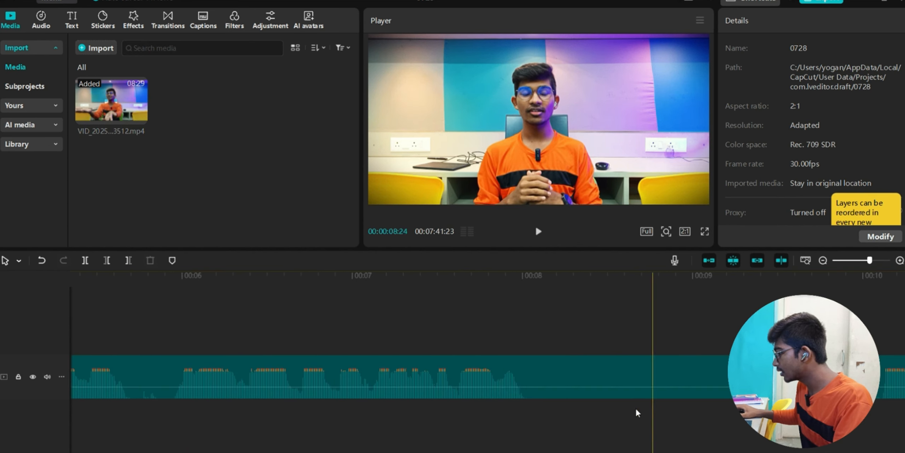
pyautogui.hscroll(-10, 600, 403)
# - In Split mode, cut at the pauses near 00:04, 00:05.7, 00:06, 00:08, 00:09.9 and 00:12.5
pyautogui.click(19, 261)
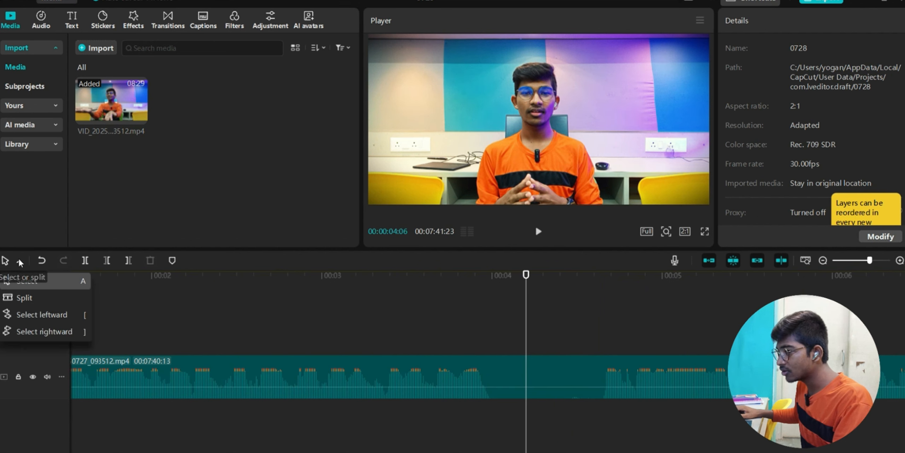
pyautogui.click(30, 297)
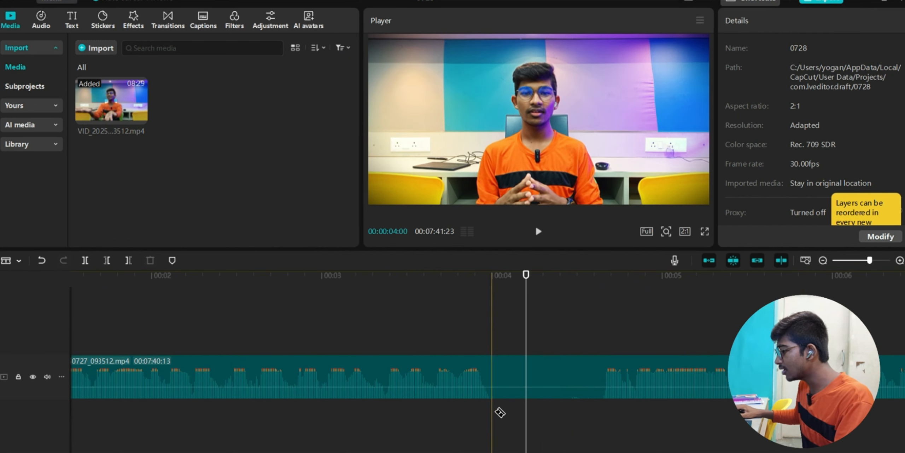
pyautogui.click(601, 389)
pyautogui.click(498, 379)
pyautogui.hscroll(2, 578, 374)
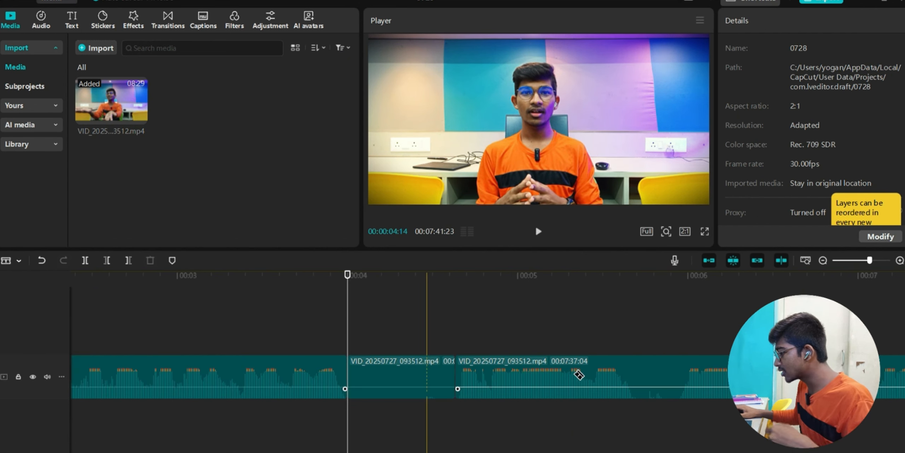
pyautogui.click(644, 378)
pyautogui.click(683, 378)
pyautogui.hscroll(4, 683, 379)
pyautogui.click(744, 378)
pyautogui.hscroll(5, 742, 378)
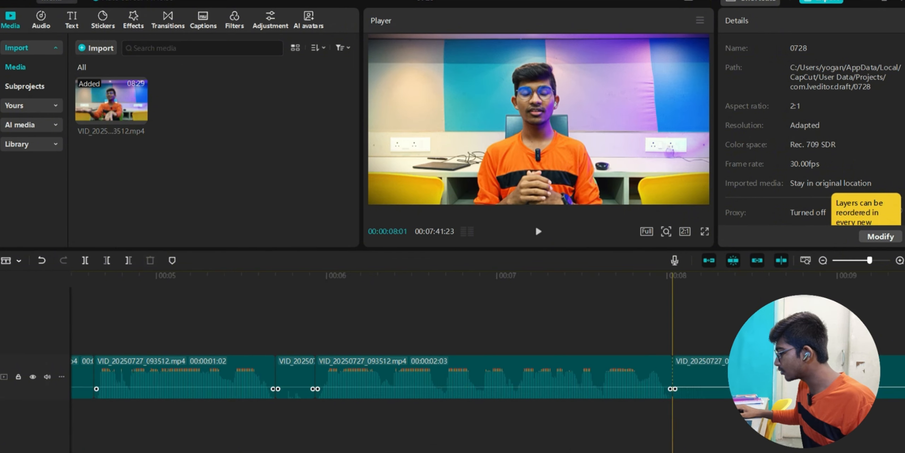
pyautogui.click(706, 376)
pyautogui.hscroll(8, 704, 376)
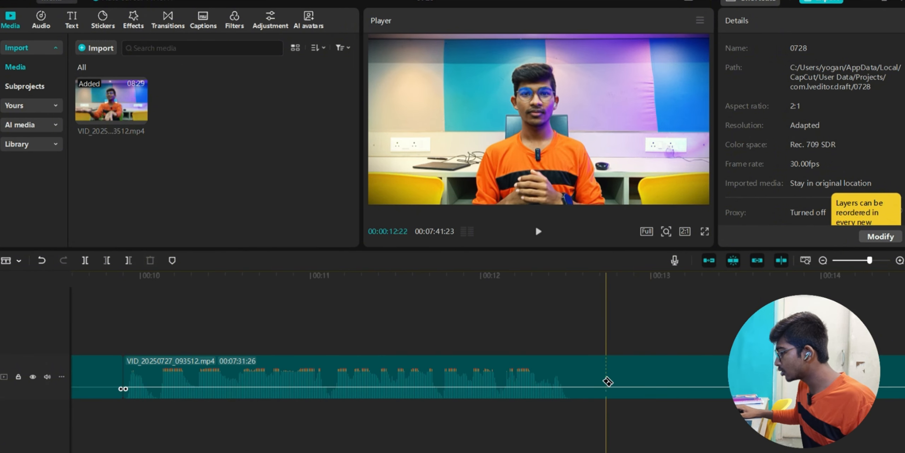
pyautogui.click(573, 379)
pyautogui.hscroll(6, 574, 378)
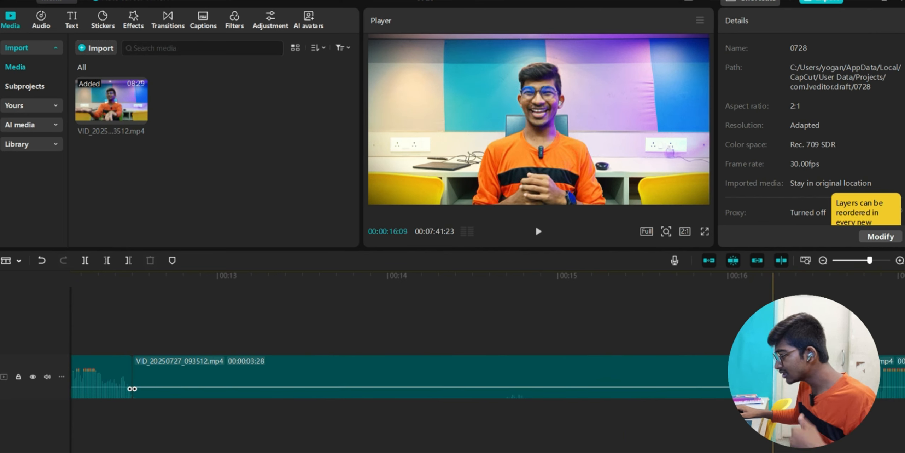
# - Add cuts at the pauses near 00:29.8, 00:31.4 and 00:32.7
pyautogui.hscroll(20, 742, 385)
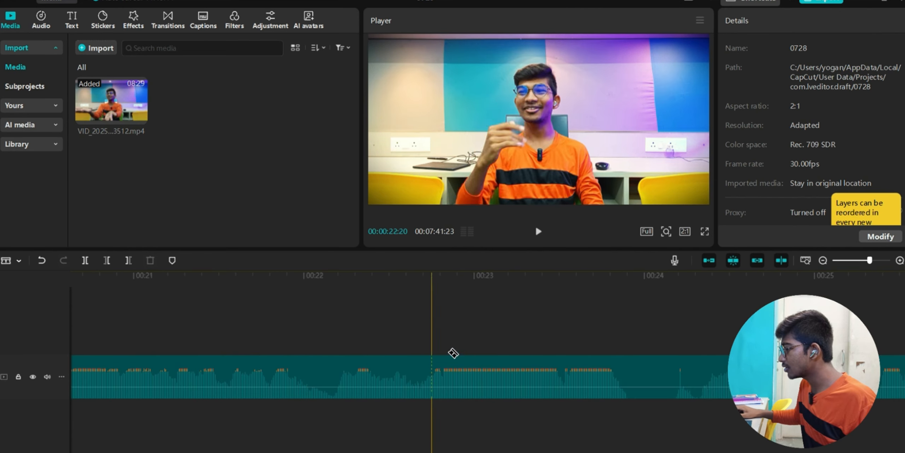
pyautogui.hscroll(19, 721, 383)
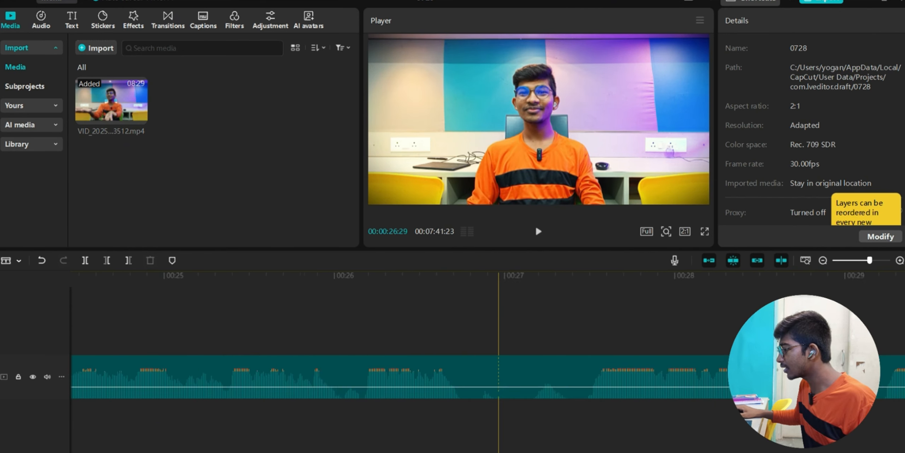
pyautogui.click(262, 386)
pyautogui.click(535, 387)
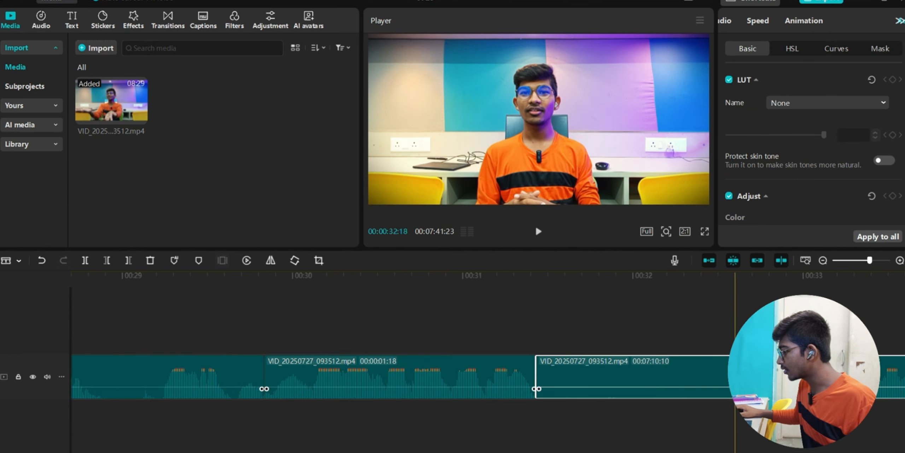
pyautogui.click(756, 387)
pyautogui.hscroll(-20, 576, 448)
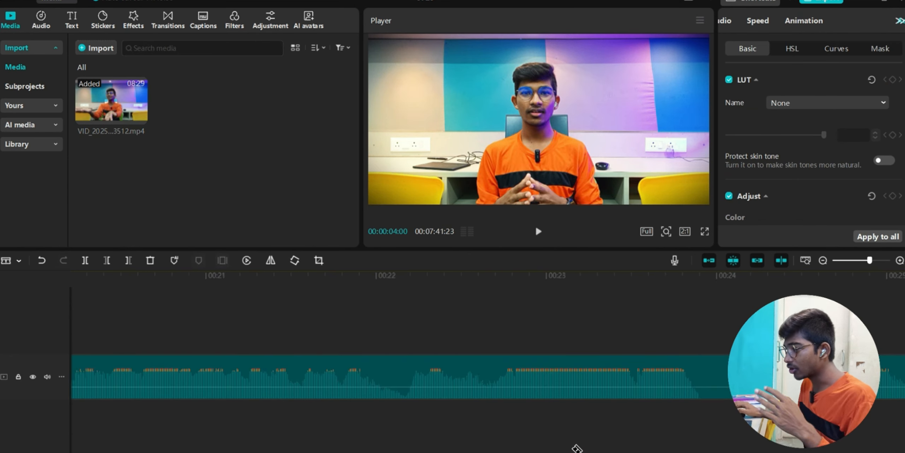
pyautogui.hscroll(-3, 577, 448)
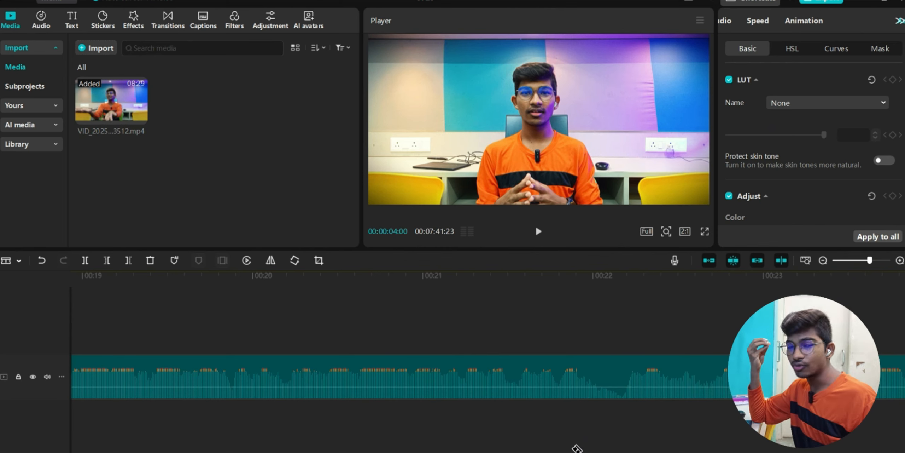
pyautogui.hscroll(-20, 630, 390)
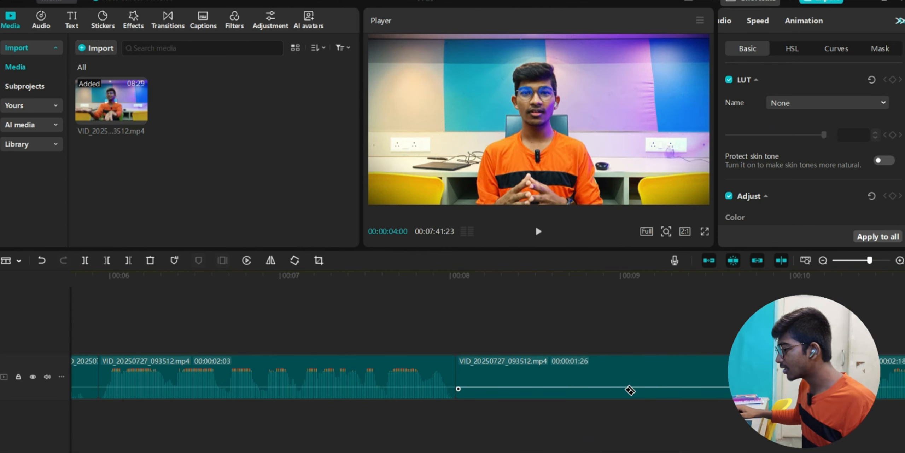
pyautogui.hscroll(-15, 630, 390)
pyautogui.click(18, 261)
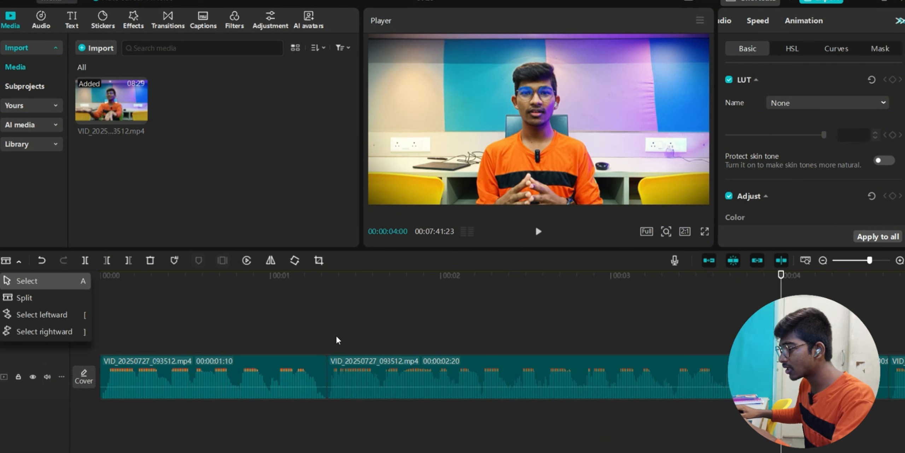
# - Delete four silent pieces from the timeline, including the 00:00:03:28 clip
pyautogui.hscroll(13, 718, 370)
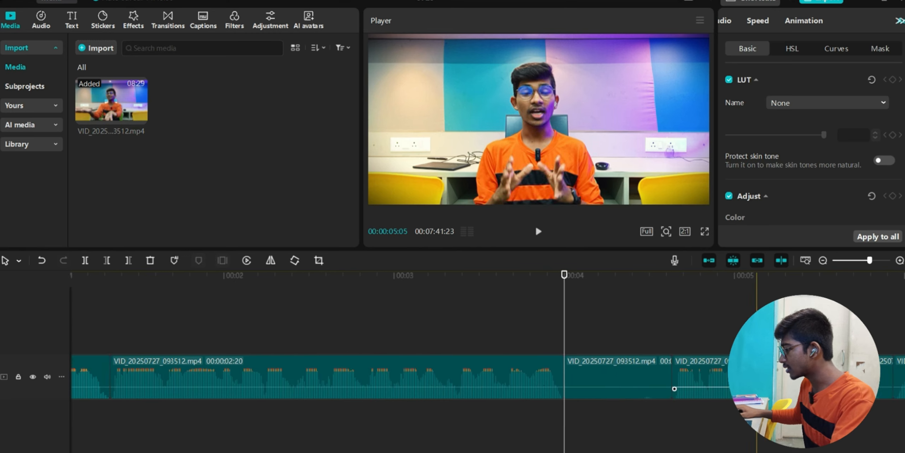
pyautogui.click(570, 375)
pyautogui.hscroll(3, 569, 375)
pyautogui.press('Delete')
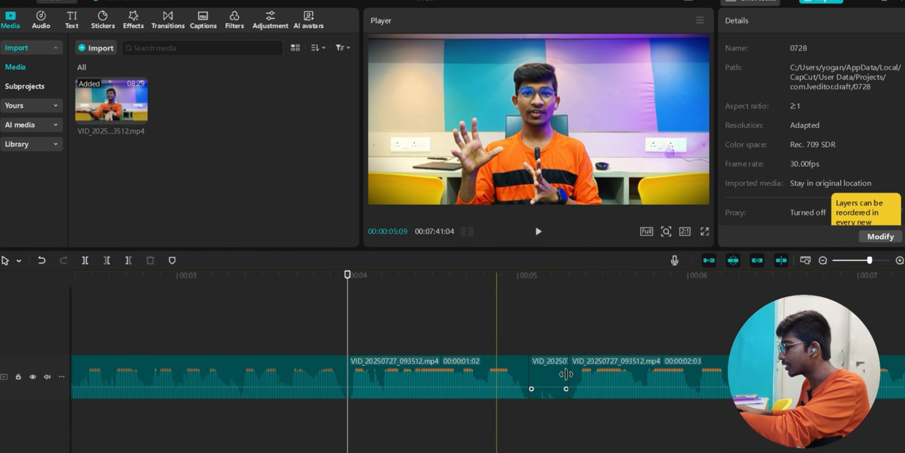
pyautogui.hscroll(3, 568, 376)
pyautogui.click(399, 380)
pyautogui.press('Delete')
pyautogui.hscroll(9, 565, 382)
pyautogui.click(619, 375)
pyautogui.press('Delete')
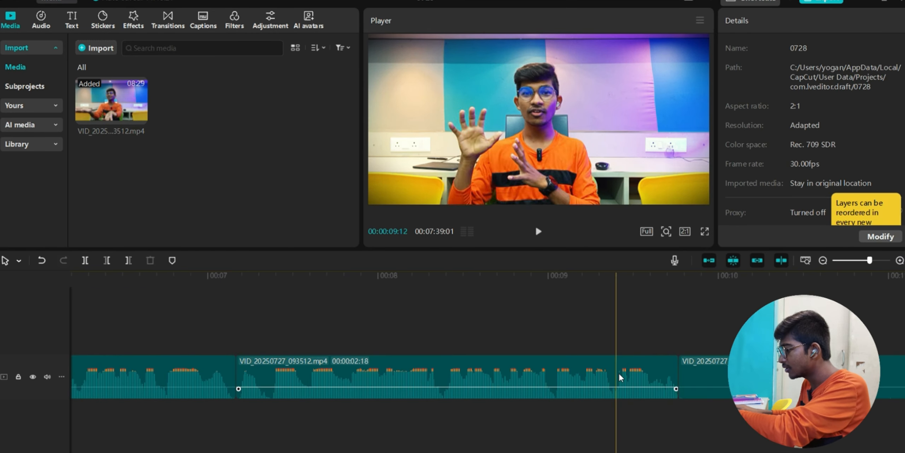
pyautogui.click(718, 375)
pyautogui.hscroll(5, 661, 388)
pyautogui.hscroll(14, 523, 412)
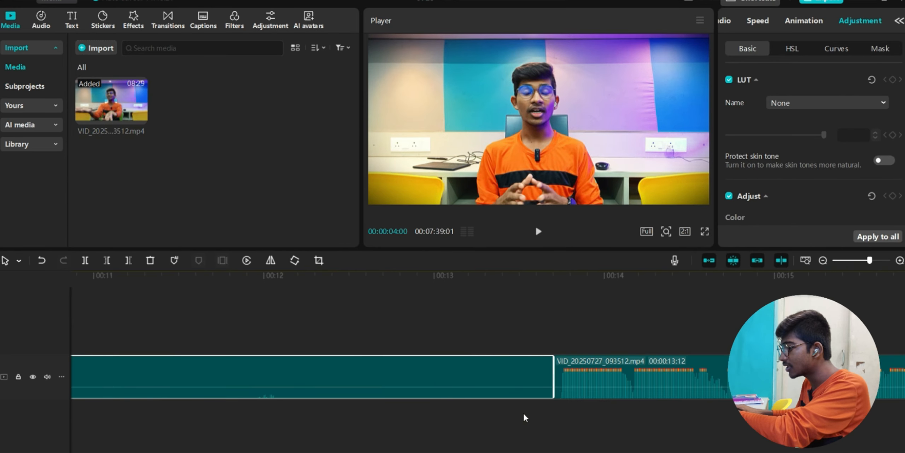
pyautogui.hscroll(-10, 524, 413)
pyautogui.press('Delete')
pyautogui.hscroll(14, 523, 411)
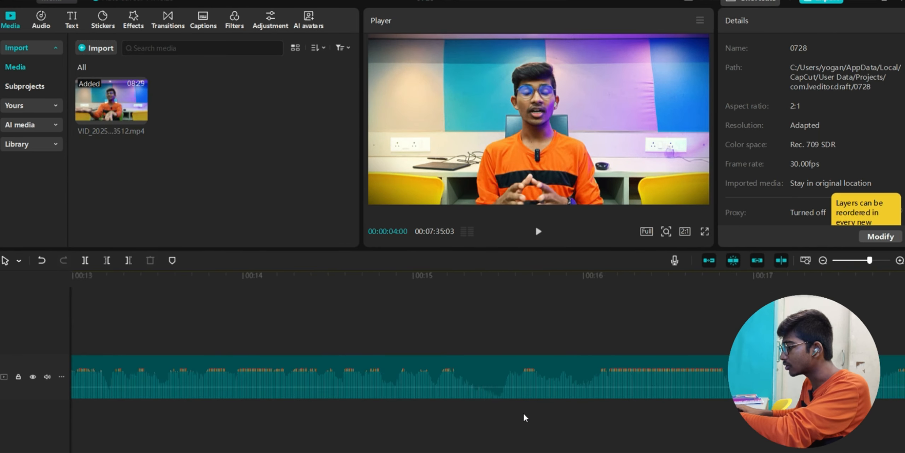
pyautogui.hscroll(-20, 523, 411)
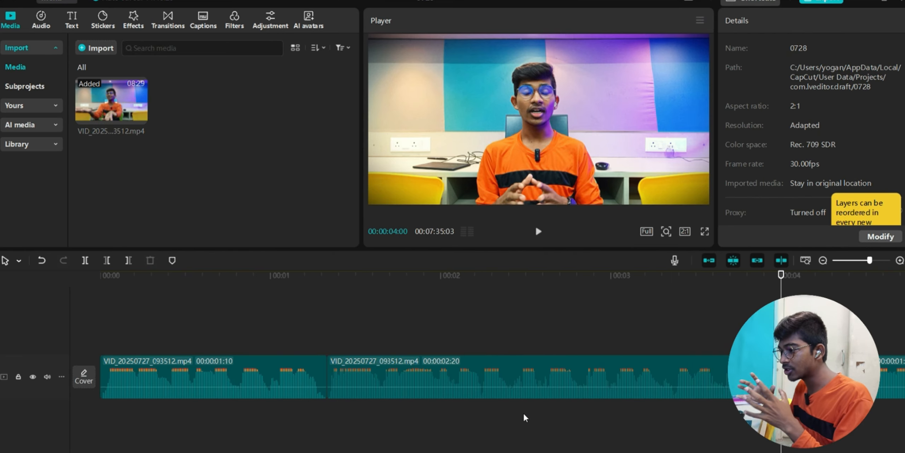
# - Delete the opening 1:10 clip, then undo to restore it and the 3:28 clip
pyautogui.click(235, 378)
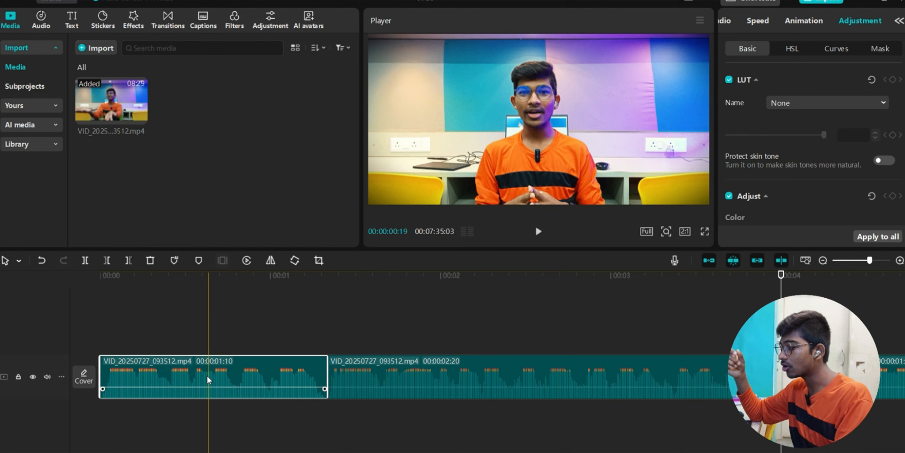
pyautogui.press('Delete')
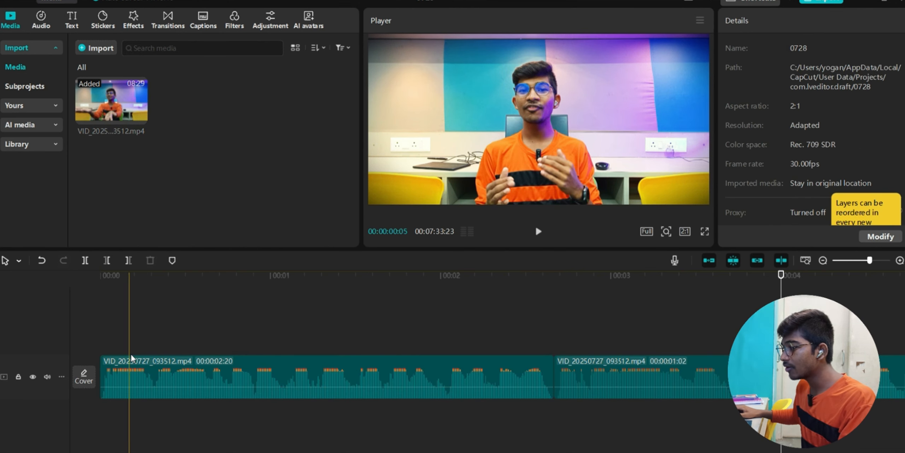
pyautogui.click(102, 351)
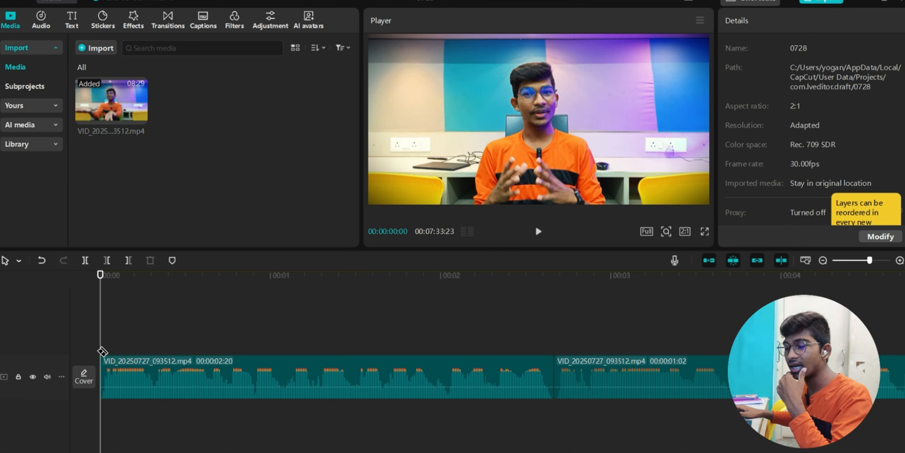
pyautogui.click(41, 265)
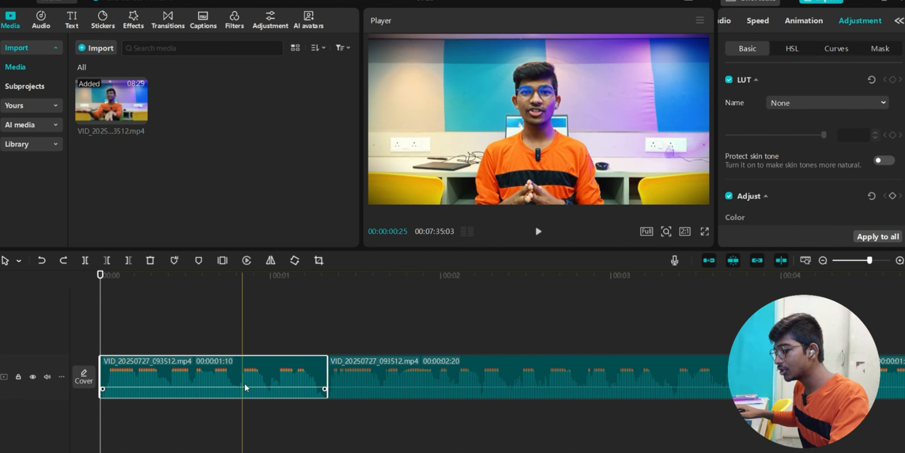
pyautogui.hotkey('ctrl', 'z')
pyautogui.hscroll(-5, 264, 406)
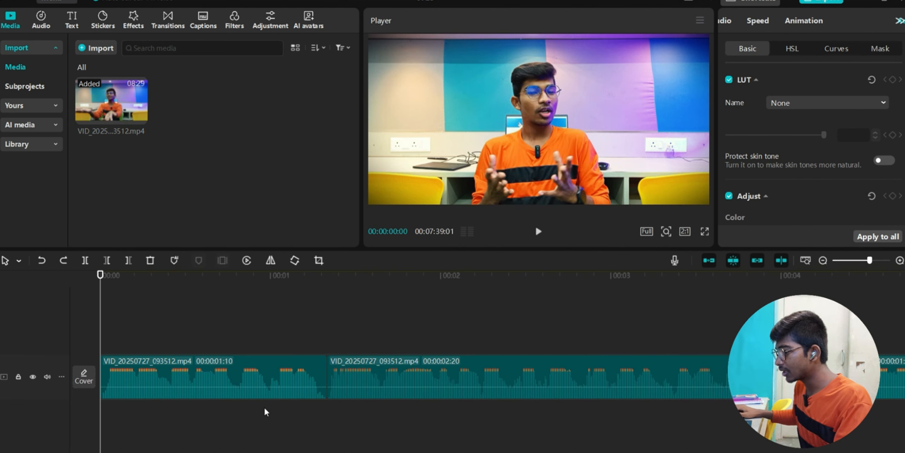
# - Extend the opening clip's start back toward the video start and split it at the 5-second point
pyautogui.click(248, 374)
pyautogui.moveTo(101, 379); pyautogui.dragTo(1, 385)
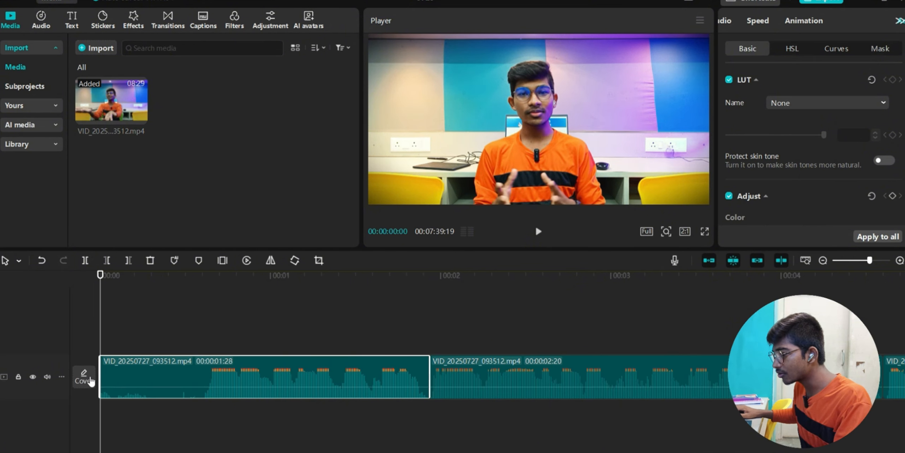
pyautogui.moveTo(95, 376); pyautogui.dragTo(1, 373)
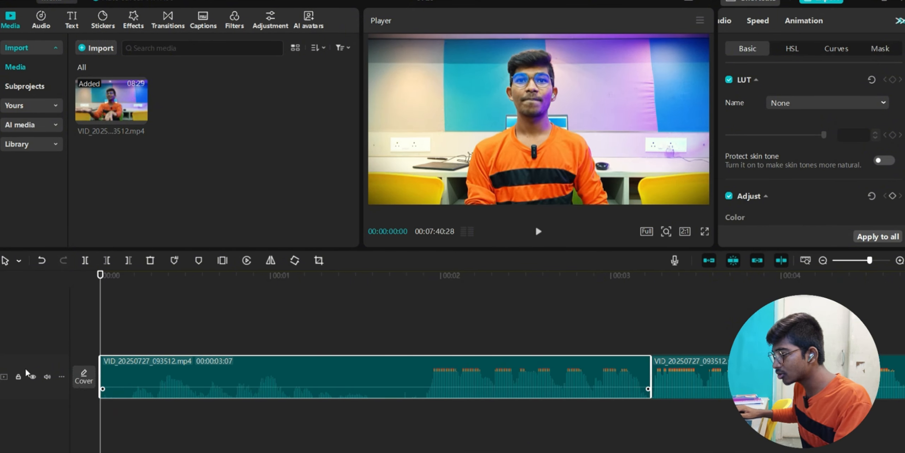
pyautogui.moveTo(100, 376); pyautogui.dragTo(0, 376)
pyautogui.hscroll(3, 440, 396)
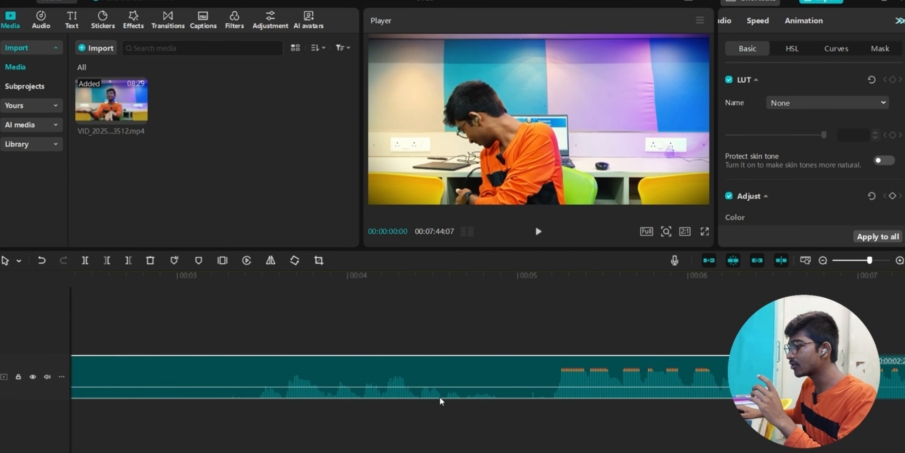
pyautogui.hotkey('ctrl', 'b')
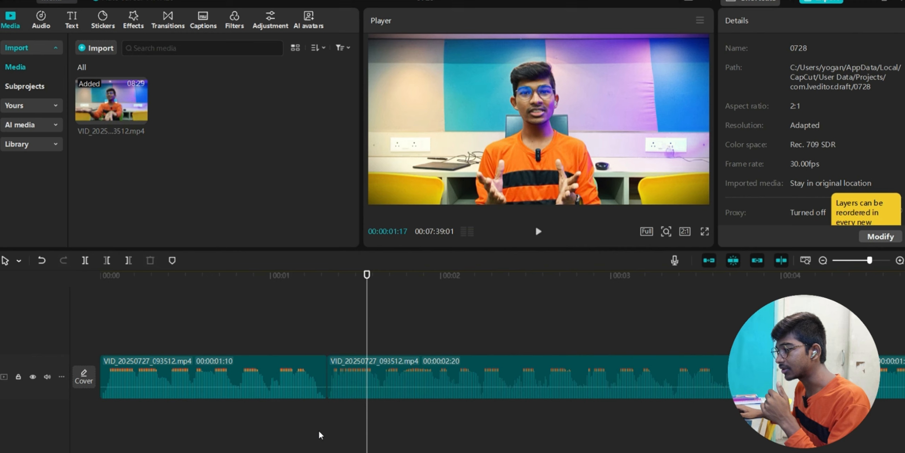
pyautogui.hscroll(5, 318, 429)
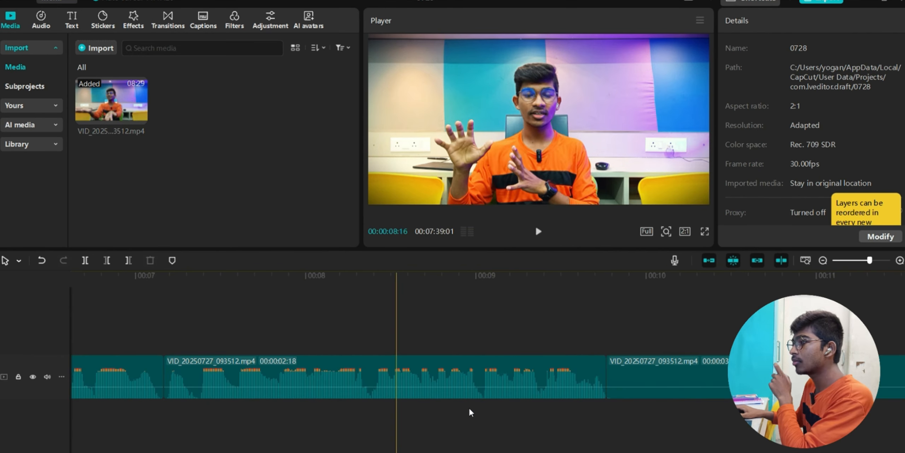
pyautogui.hscroll(-5, 266, 425)
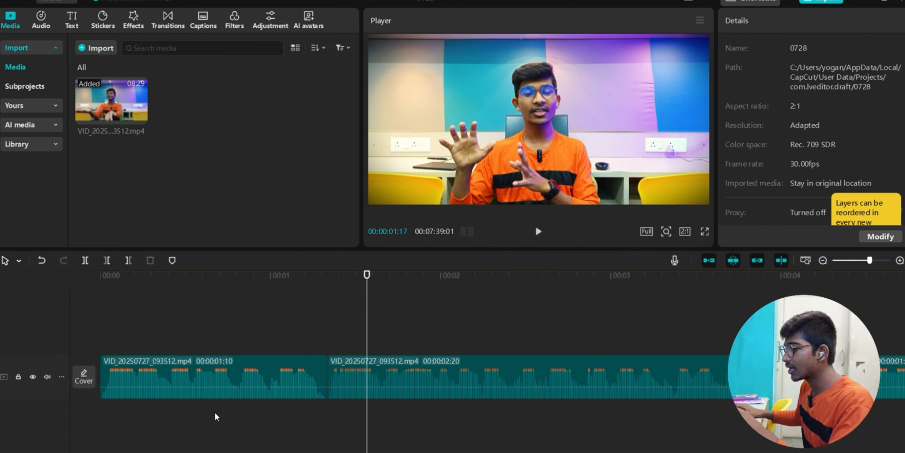
# - Delete the 3:28 silent clip and the leftover trailing footage from the timeline
pyautogui.click(99, 420)
pyautogui.press('space')
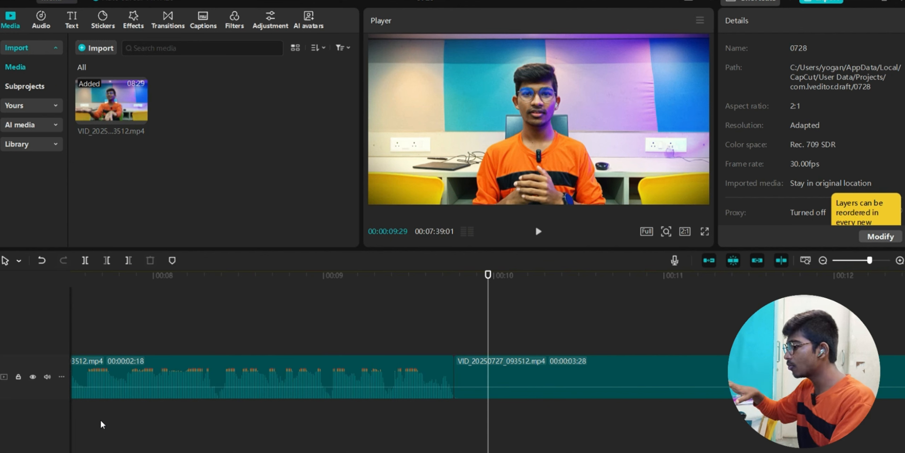
pyautogui.click(642, 378)
pyautogui.press('Delete')
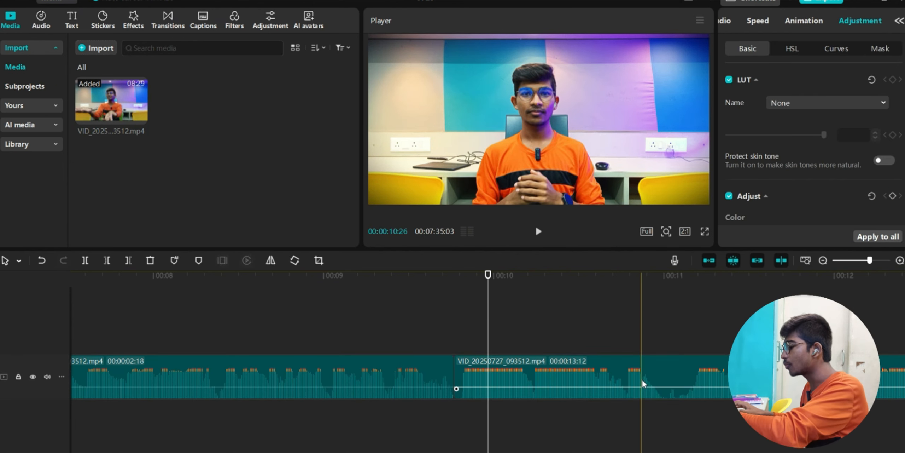
pyautogui.click(642, 379)
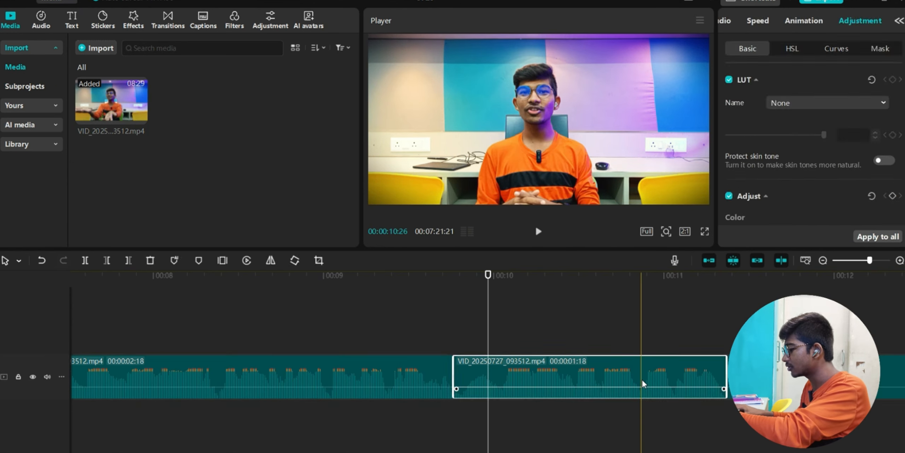
pyautogui.press('Delete')
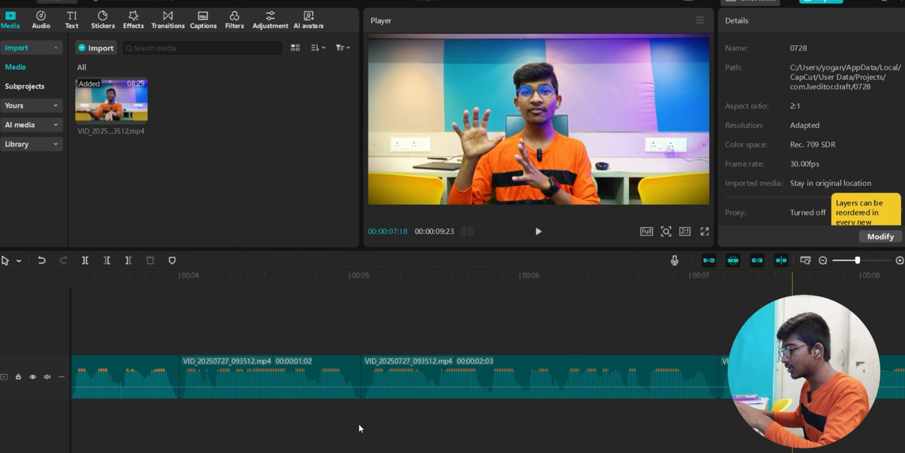
# - Return the playhead to 00:00 and review the first and second clips of the edit
pyautogui.hscroll(-5, 358, 423)
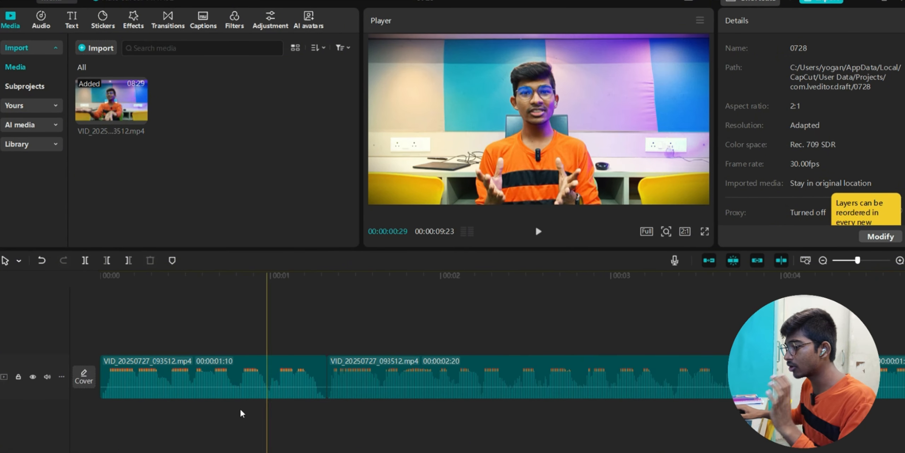
pyautogui.click(103, 347)
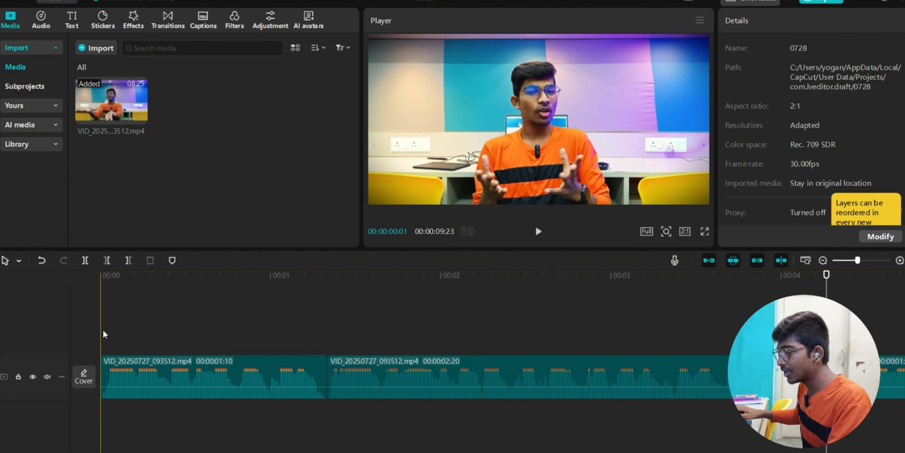
pyautogui.click(124, 366)
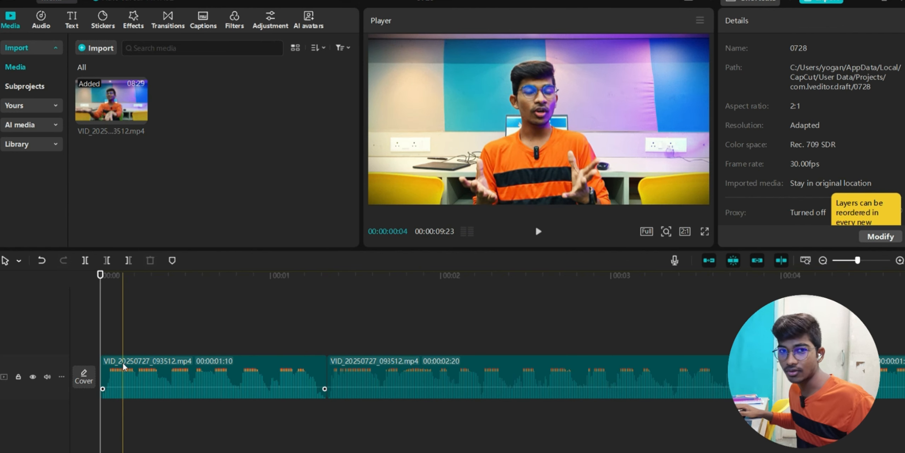
pyautogui.click(705, 382)
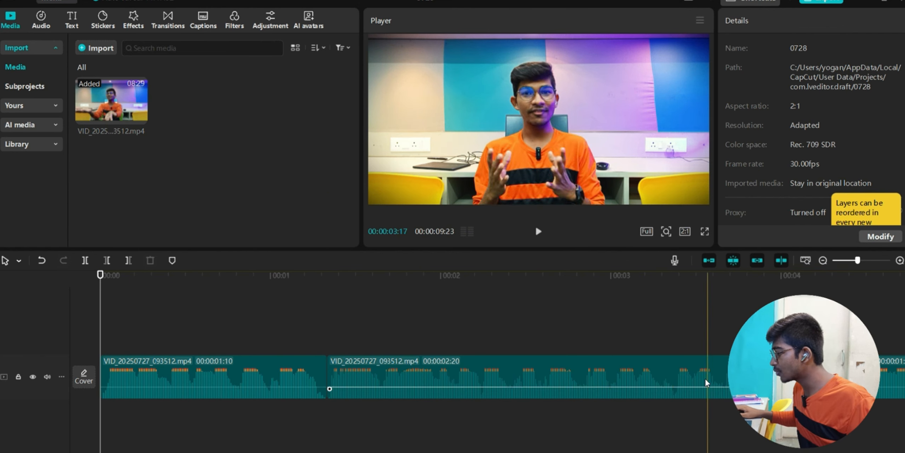
pyautogui.hscroll(10, 667, 379)
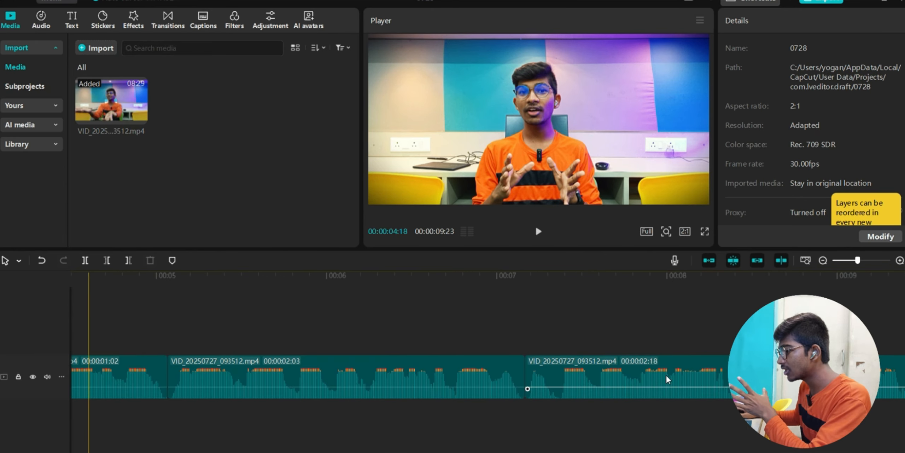
pyautogui.hscroll(3, 666, 379)
pyautogui.hscroll(-13, 666, 379)
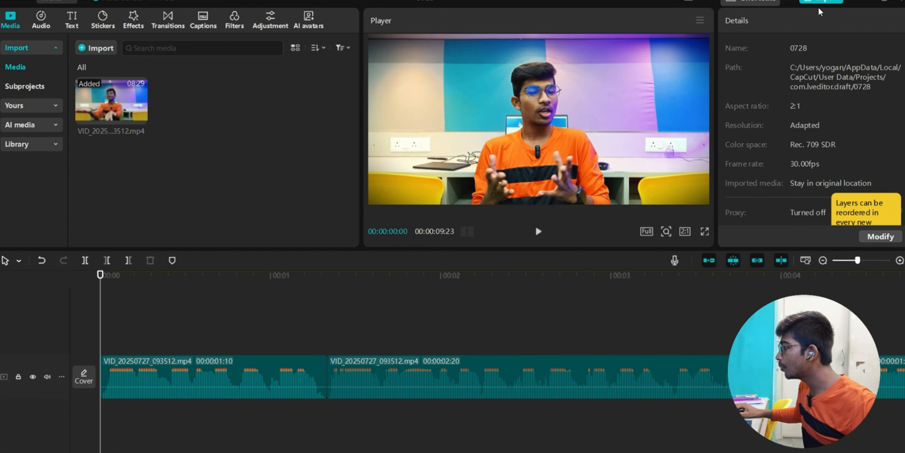
# - Set the export to audio only, with Video unticked, Audio kept on and MP3 format
pyautogui.click(826, 2)
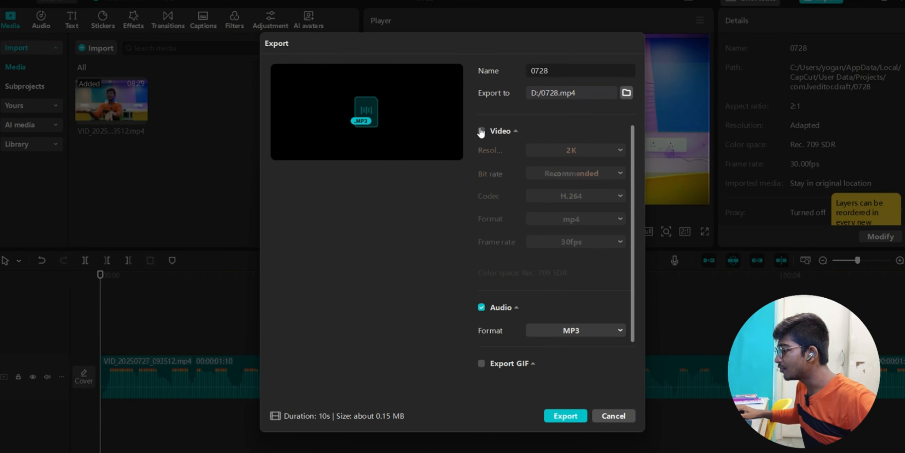
pyautogui.click(481, 131)
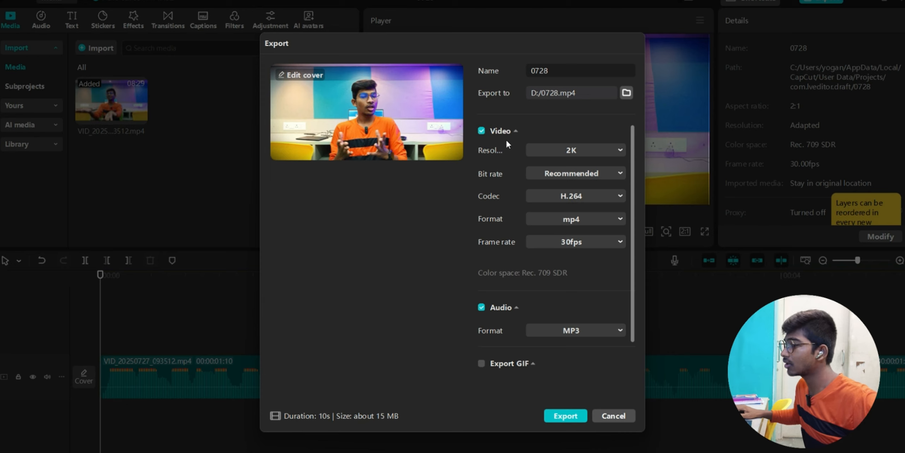
pyautogui.click(480, 131)
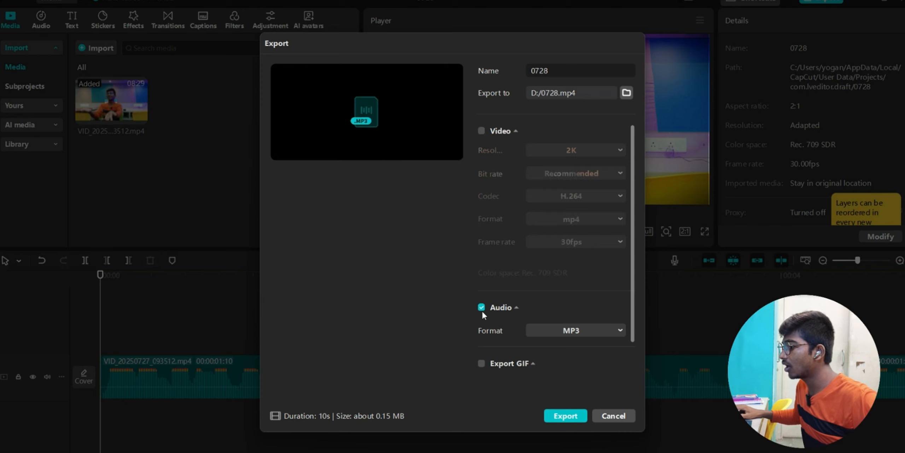
pyautogui.click(482, 308)
pyautogui.click(483, 308)
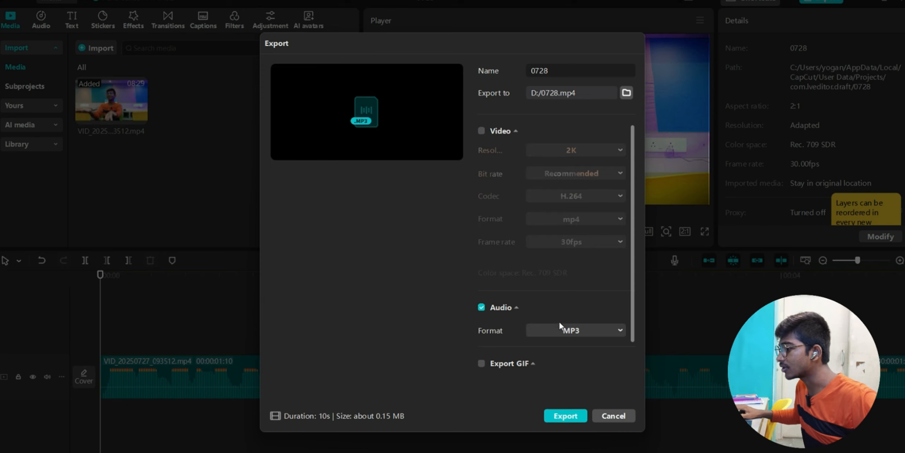
pyautogui.click(573, 332)
pyautogui.click(552, 347)
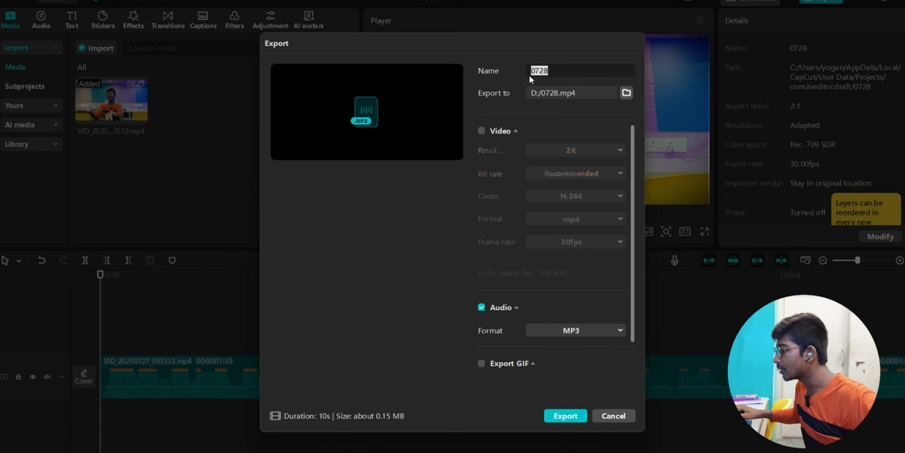
# - Name the file 00001 and export it as MP3 to the Desktop, dismissing the confirmation
pyautogui.write('00001')
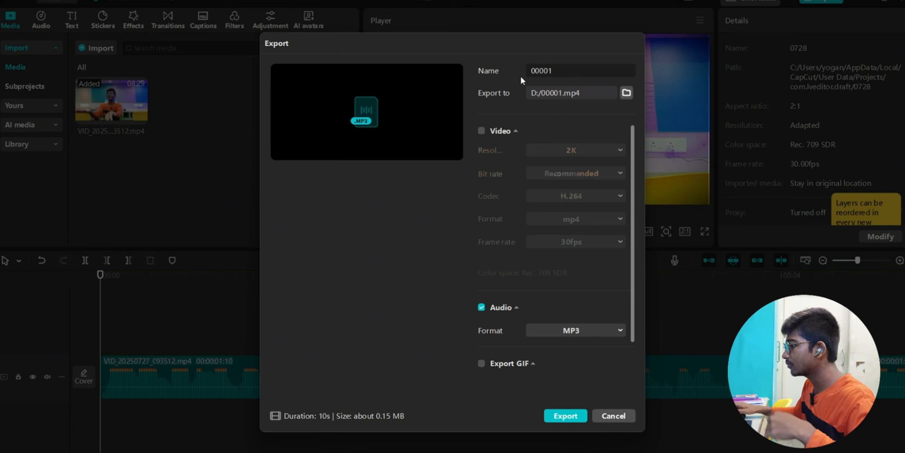
pyautogui.click(626, 92)
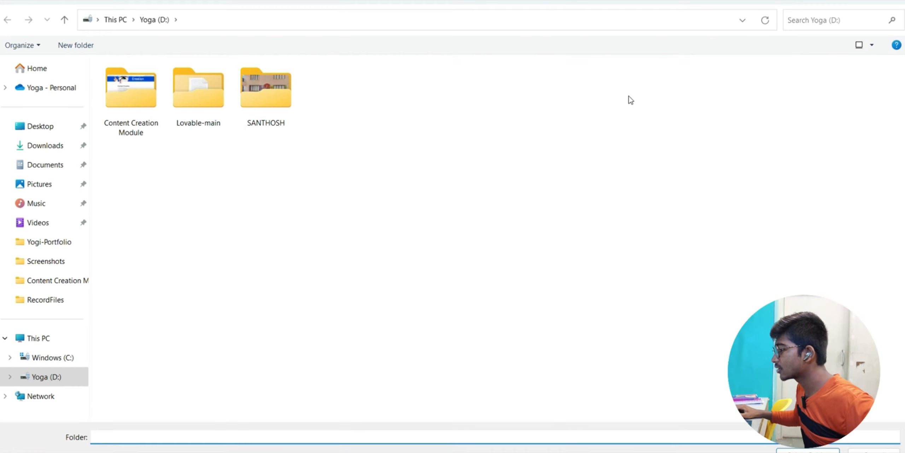
pyautogui.click(41, 134)
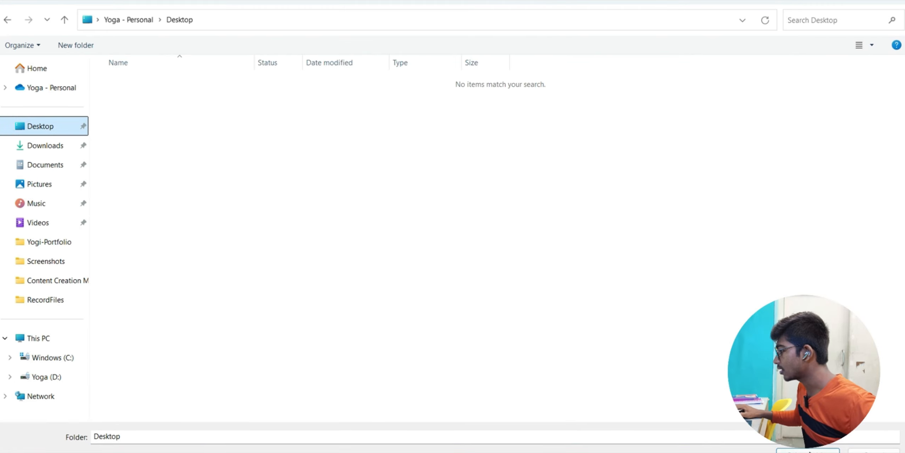
pyautogui.click(808, 450)
pyautogui.click(578, 416)
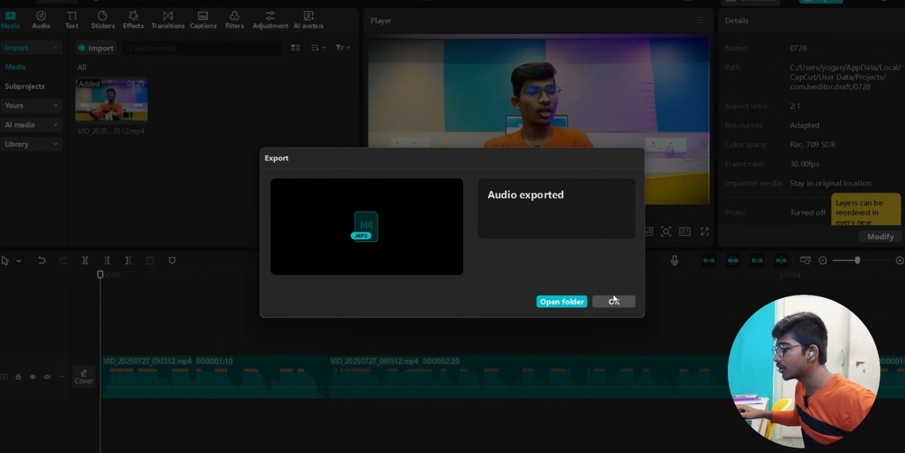
pyautogui.click(613, 301)
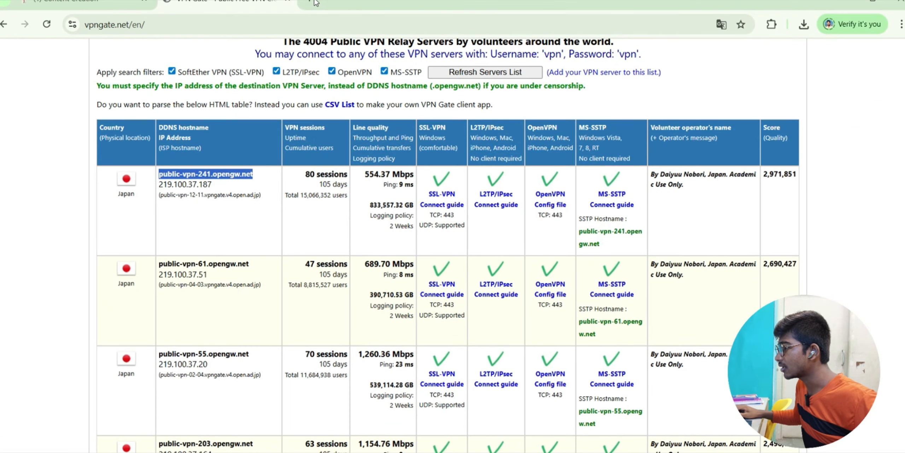
# - Search Google for 'adobe enhance' in a new Chrome tab
pyautogui.click(314, 2)
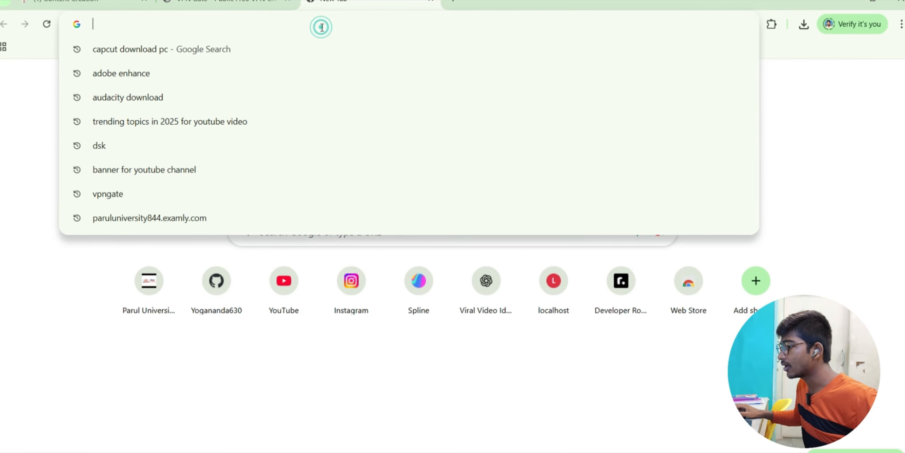
pyautogui.write('ado')
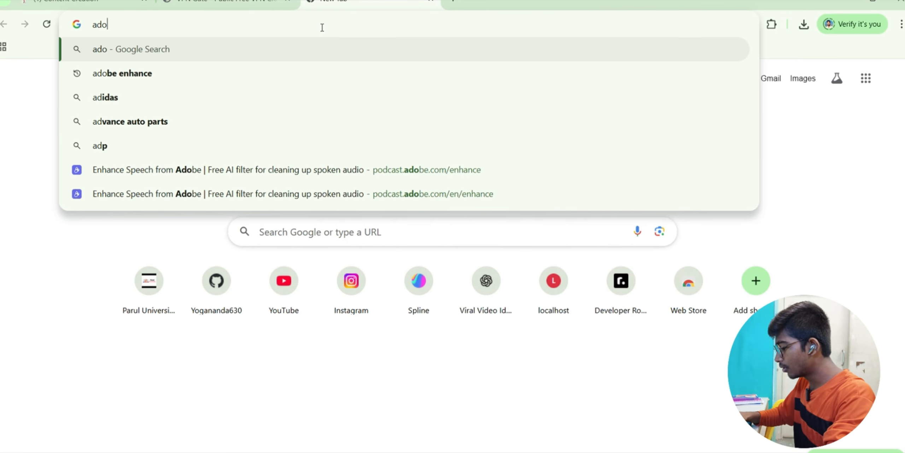
pyautogui.write('be')
pyautogui.click(143, 73)
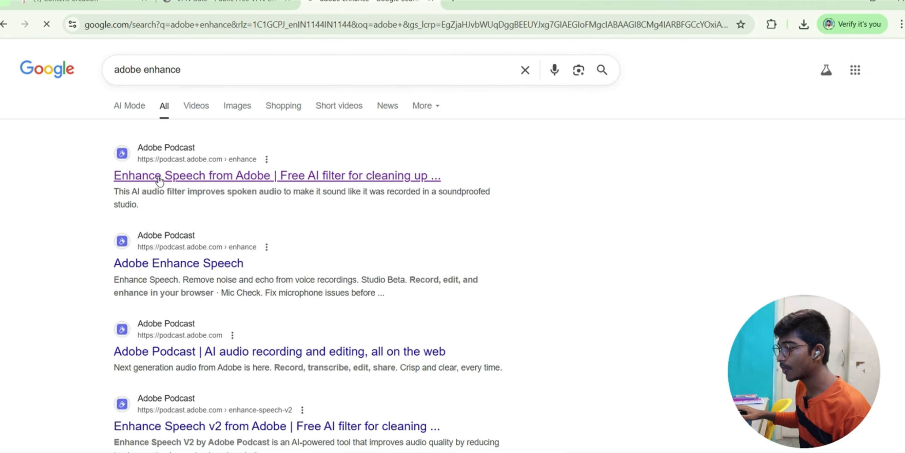
# - Pick 00001.MP3 from the Desktop and upload it to Enhance Speech
pyautogui.scroll(-2, 420, 233)
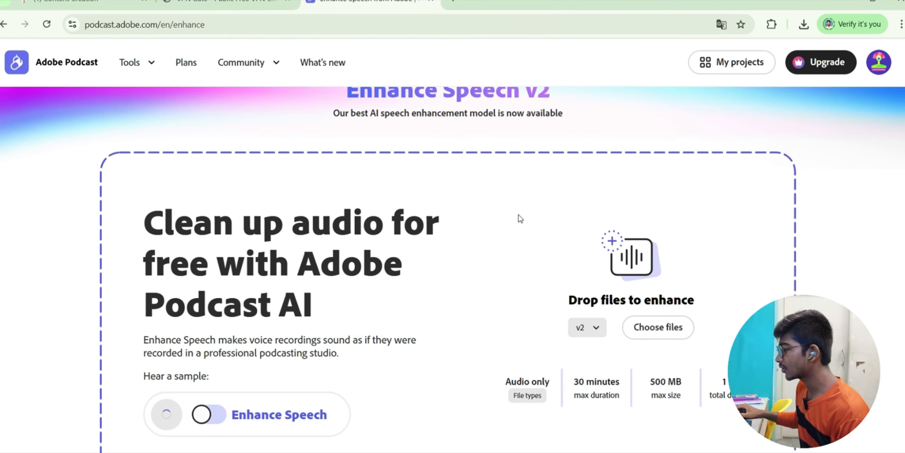
pyautogui.scroll(-2, 398, 245)
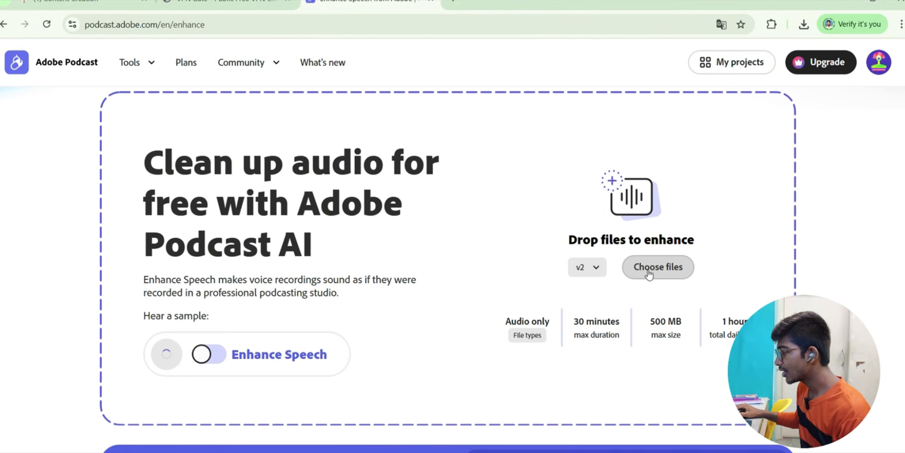
pyautogui.click(658, 266)
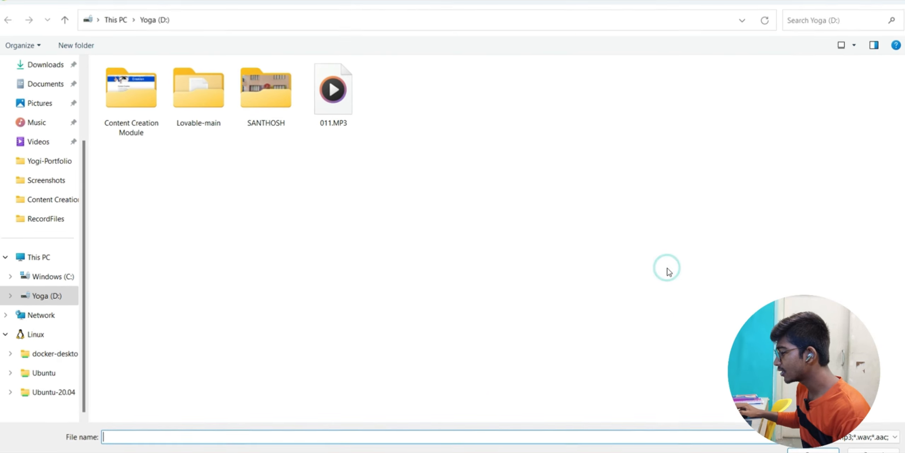
pyautogui.scroll(3, 39, 106)
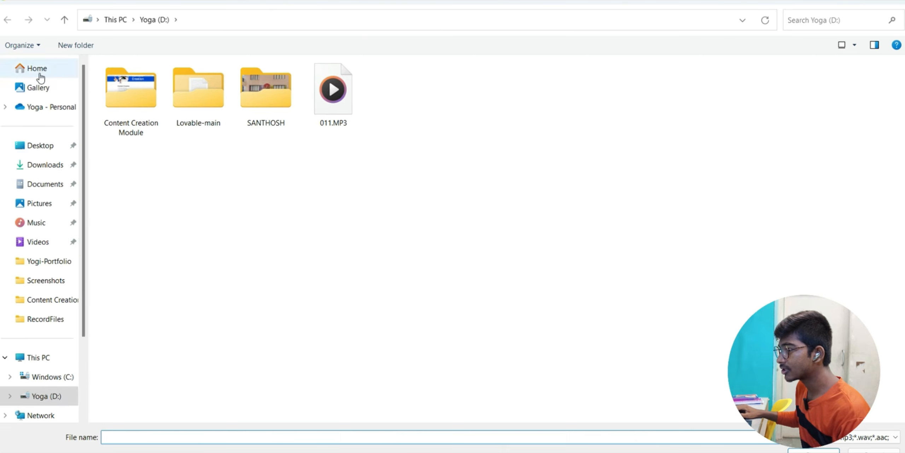
pyautogui.click(37, 146)
pyautogui.click(121, 83)
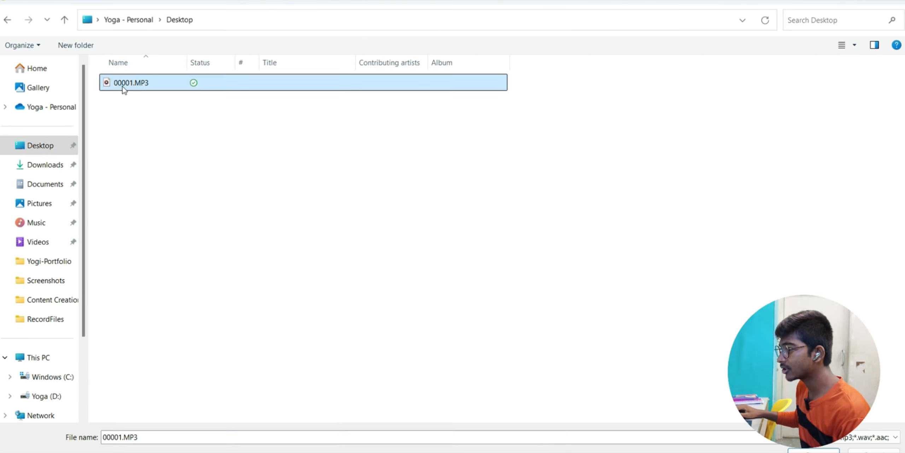
pyautogui.doubleClick(121, 83)
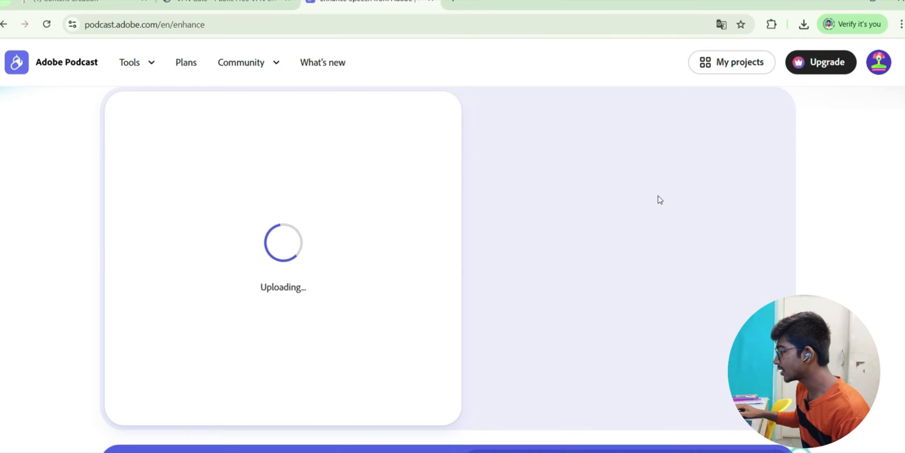
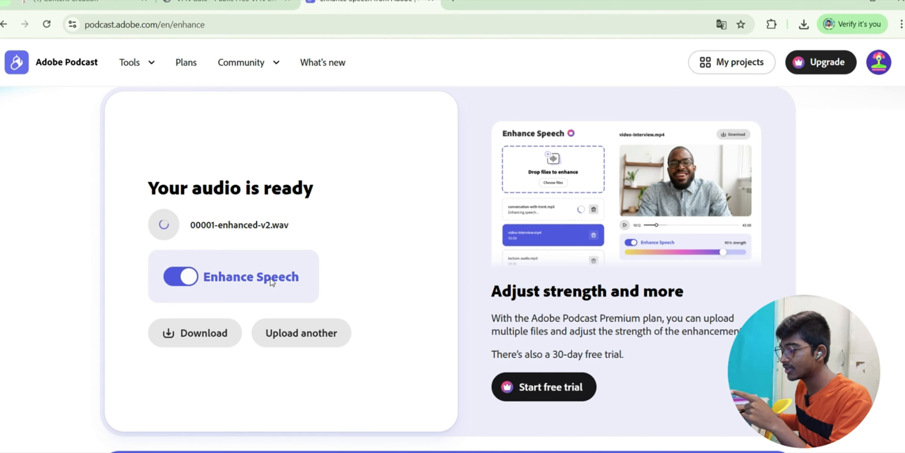
# - Download the enhanced audio file 00001-enhanced-v2.wav from Adobe Podcast
pyautogui.click(189, 339)
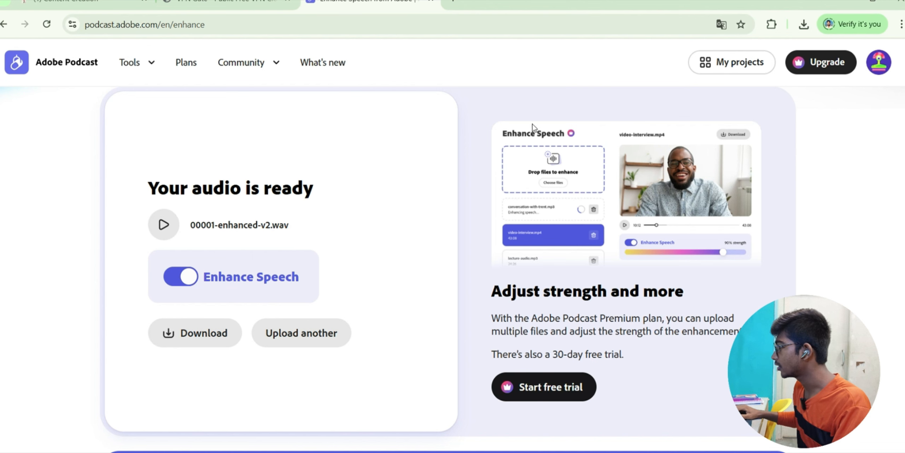
pyautogui.click(199, 336)
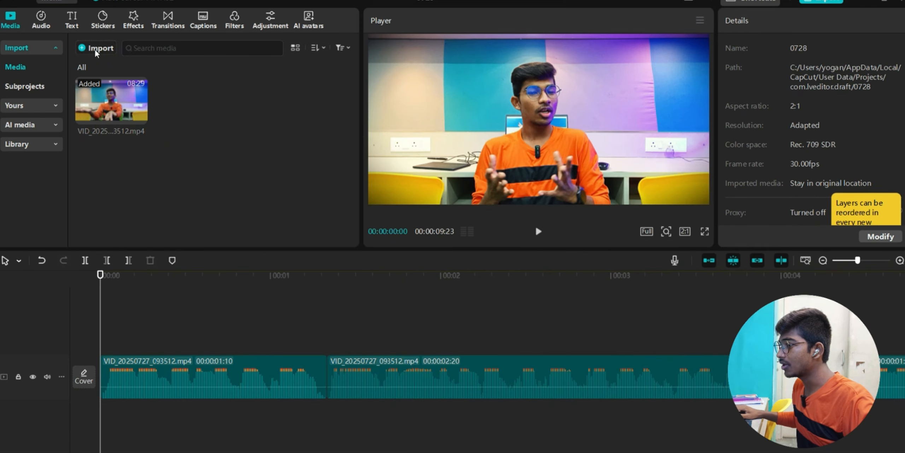
# - Import 00001-enhanced-v2.wav from Downloads and drop it on an audio track under the video
pyautogui.click(96, 50)
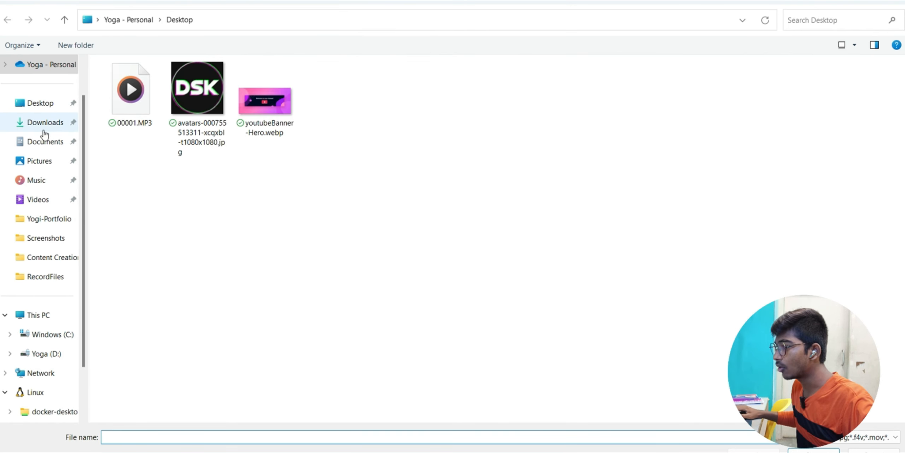
pyautogui.click(43, 122)
pyautogui.click(495, 88)
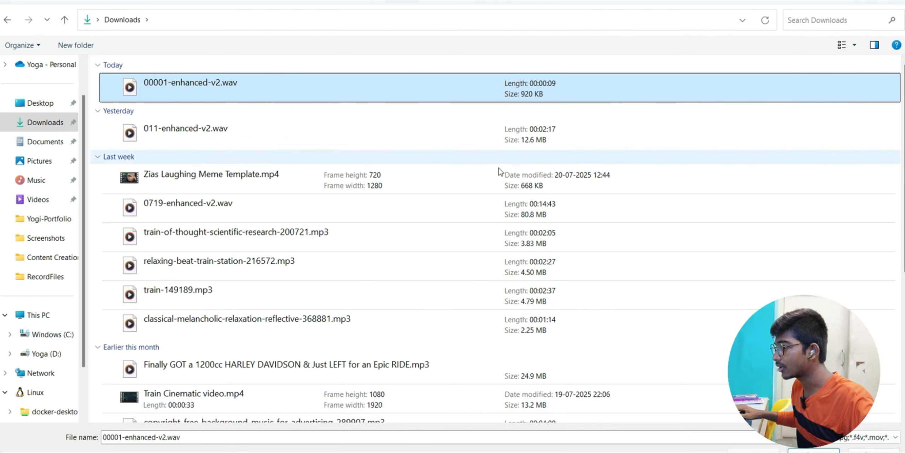
pyautogui.click(813, 450)
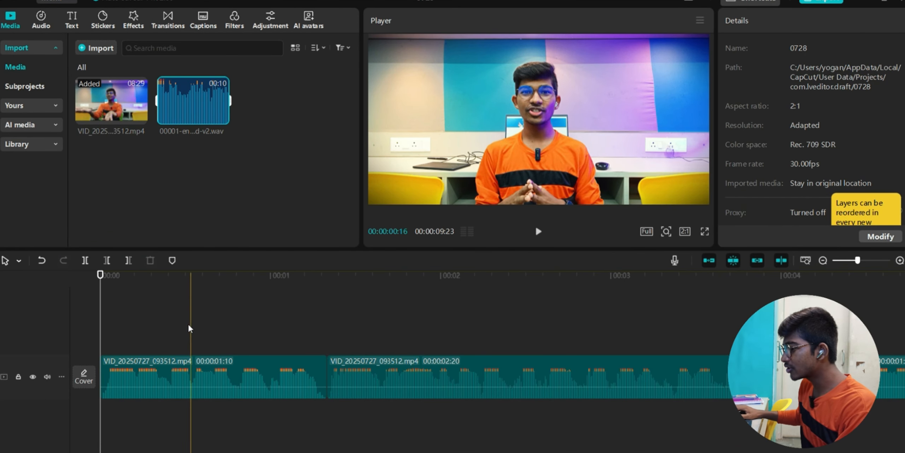
pyautogui.moveTo(182, 122); pyautogui.dragTo(103, 419)
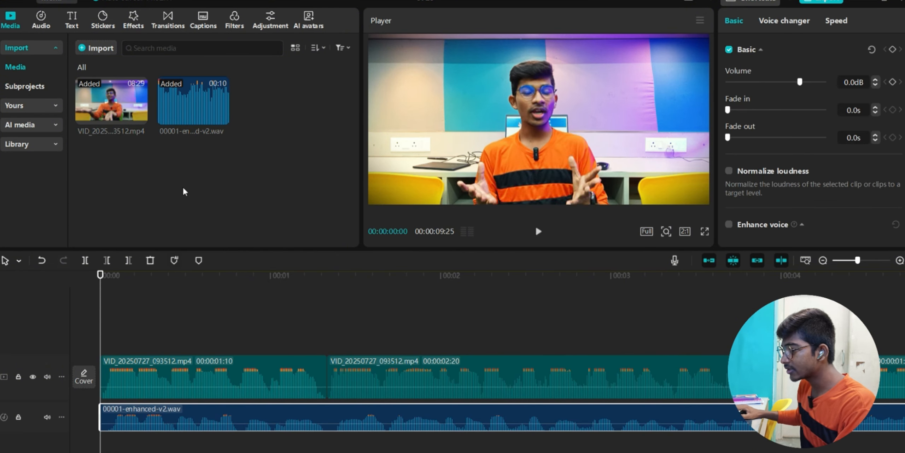
pyautogui.scroll(2, 130, 404)
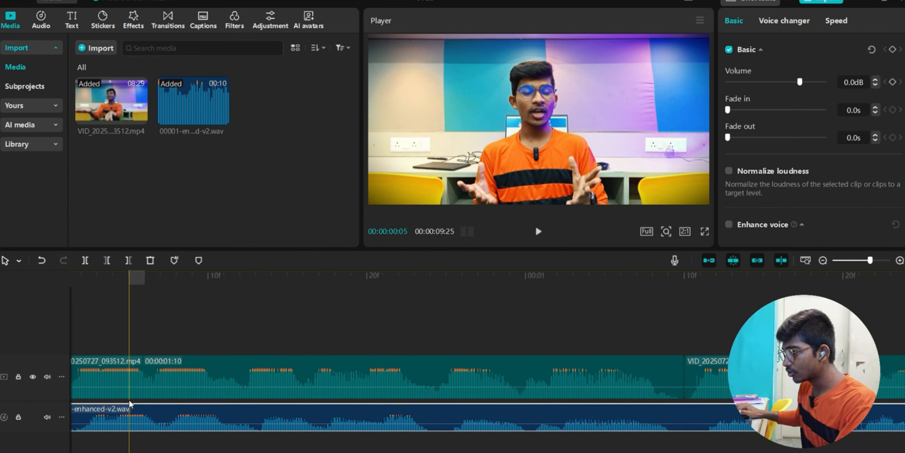
pyautogui.scroll(2, 129, 402)
pyautogui.hscroll(-2, 316, 373)
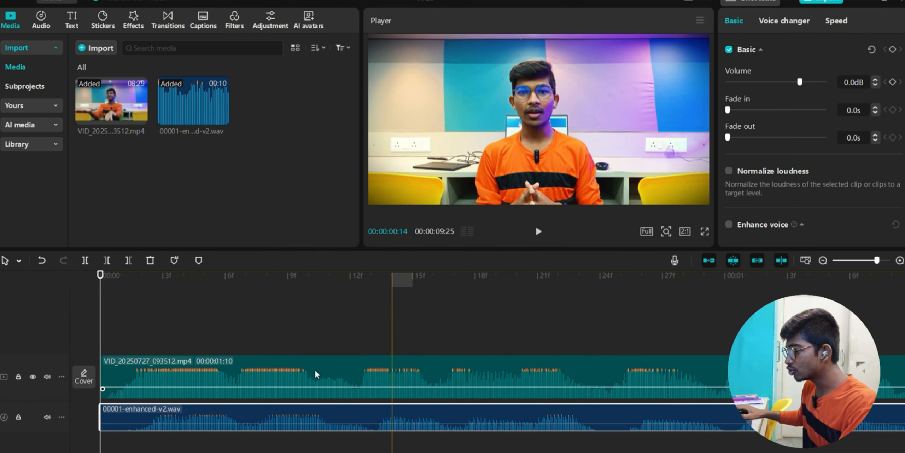
pyautogui.click(106, 329)
# - Mute the video's camera audio and raise the enhanced voice clip to about 10.8dB
pyautogui.press('space')
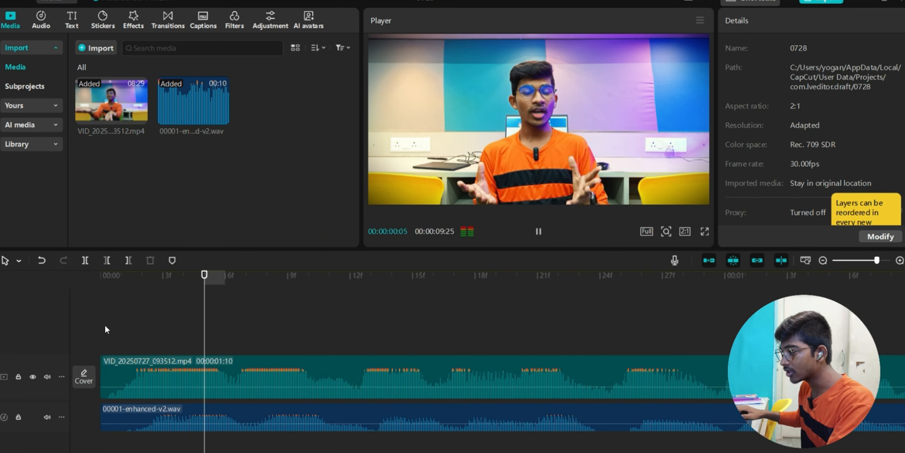
pyautogui.click(47, 376)
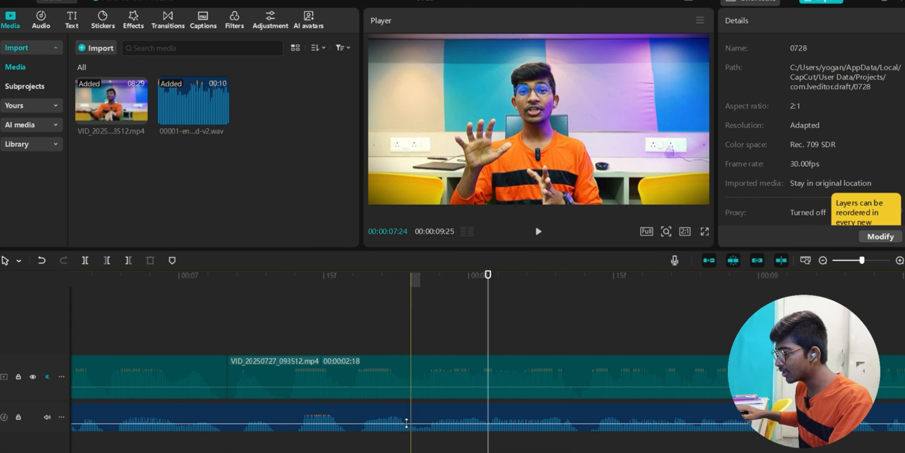
pyautogui.moveTo(442, 423); pyautogui.dragTo(439, 418)
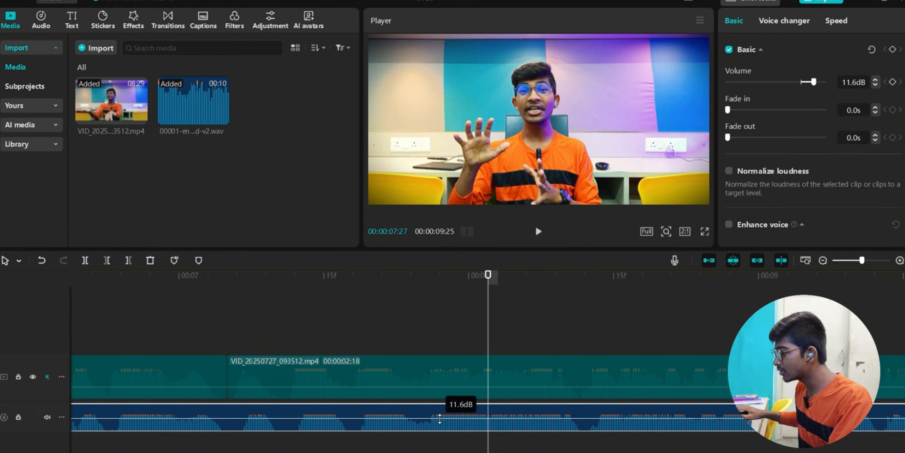
pyautogui.click(343, 331)
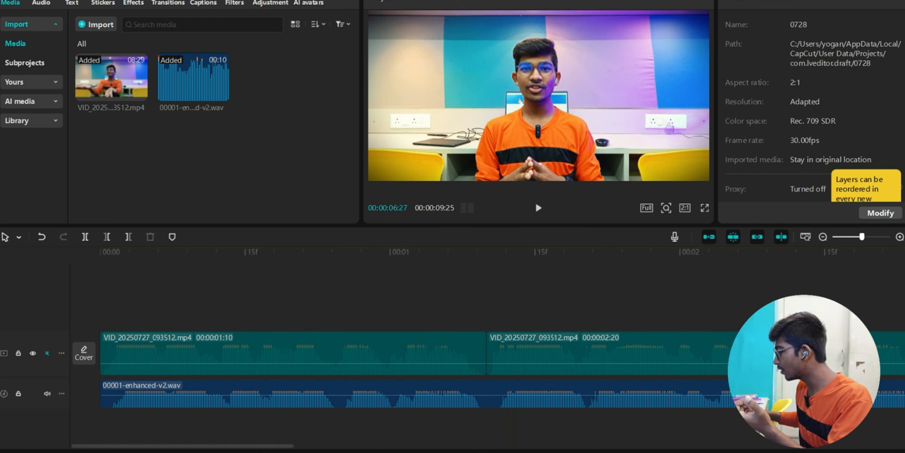
pyautogui.hscroll(2, 376, 325)
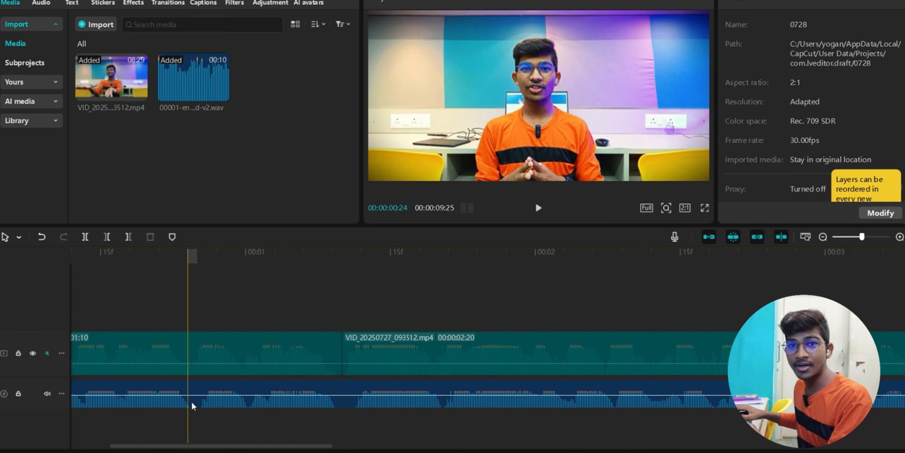
pyautogui.hscroll(-3, 193, 405)
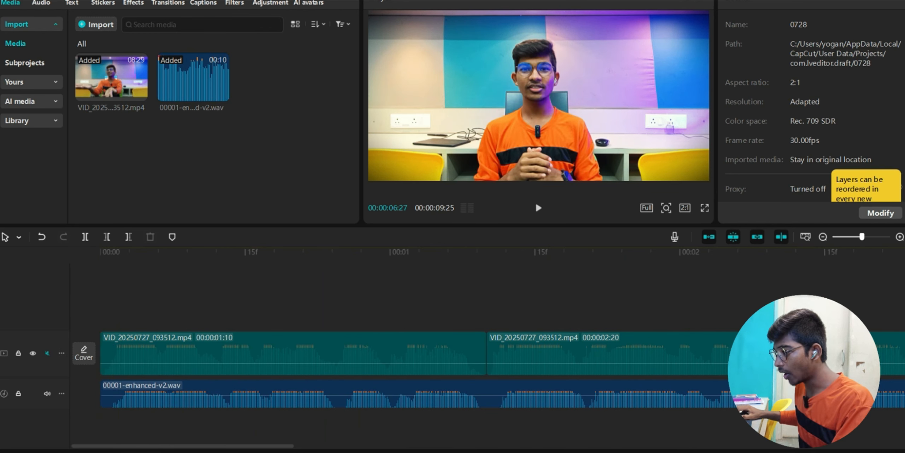
# - Toggle the video track's audio on and off to compare, then rework the later video clips
pyautogui.click(47, 353)
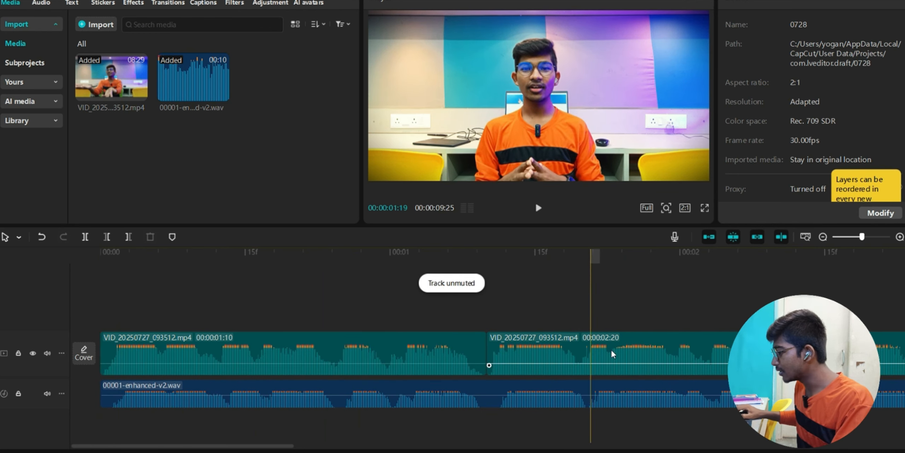
pyautogui.click(47, 352)
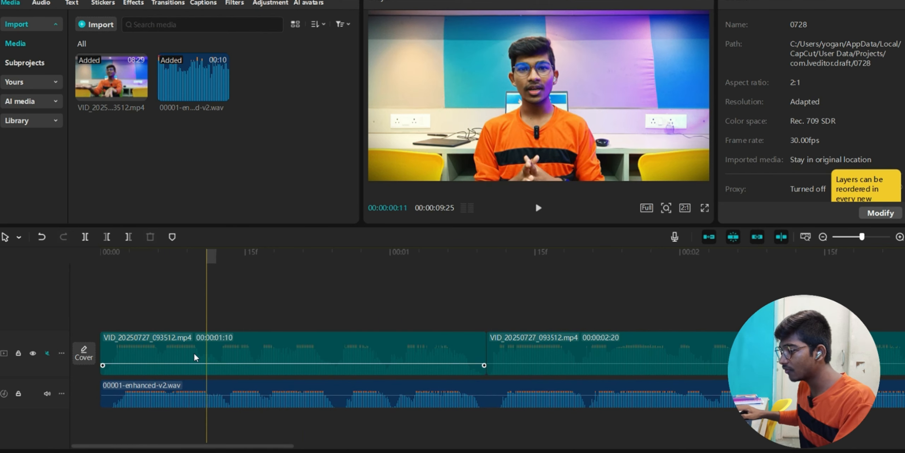
pyautogui.click(47, 352)
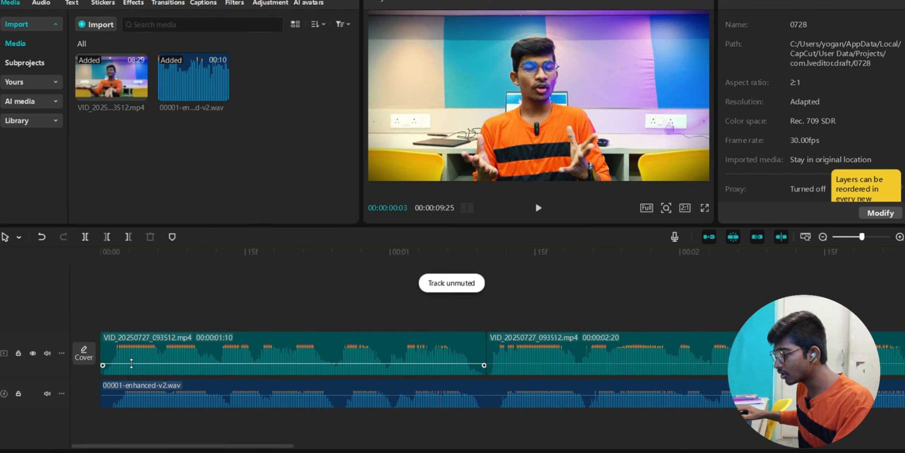
pyautogui.click(131, 363)
pyautogui.click(502, 364)
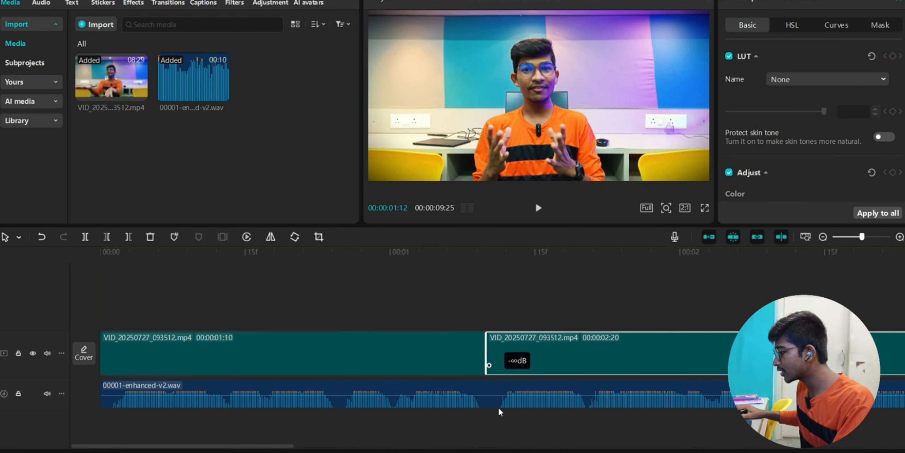
pyautogui.hscroll(5, 561, 364)
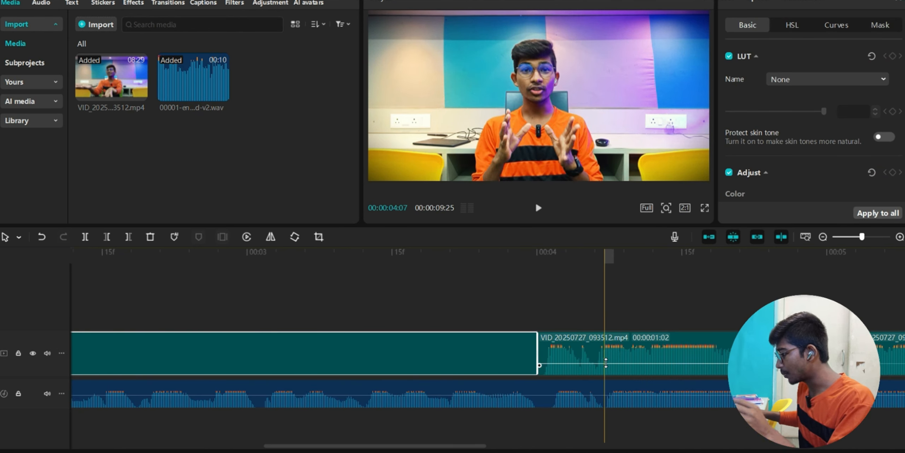
pyautogui.click(605, 362)
pyautogui.hscroll(2, 624, 350)
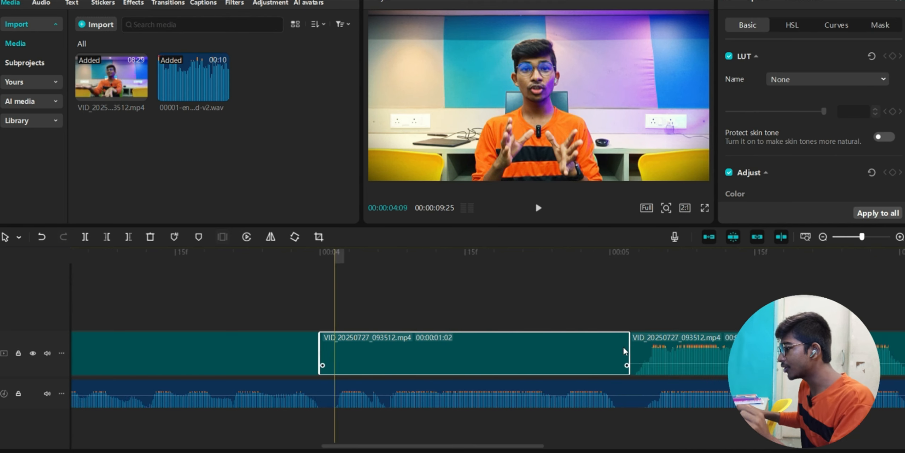
pyautogui.hscroll(1, 623, 351)
pyautogui.moveTo(667, 365); pyautogui.dragTo(663, 411)
pyautogui.hscroll(5, 650, 334)
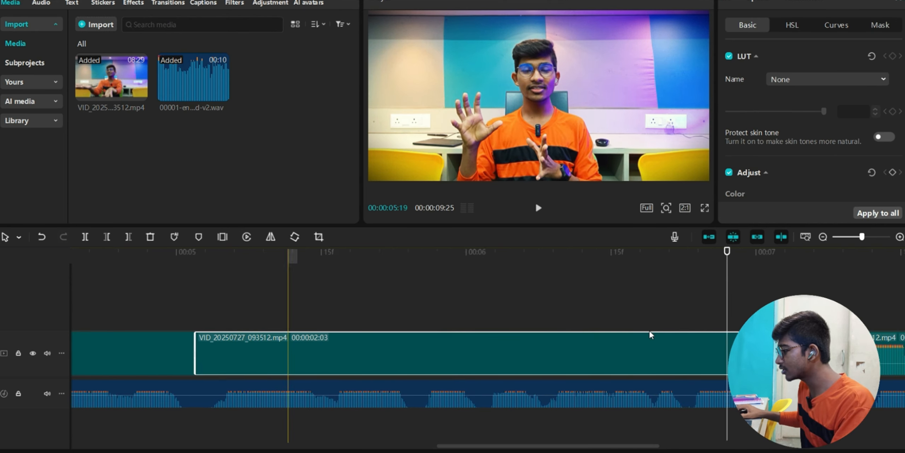
pyautogui.hscroll(1, 649, 334)
pyautogui.moveTo(763, 363); pyautogui.dragTo(764, 410)
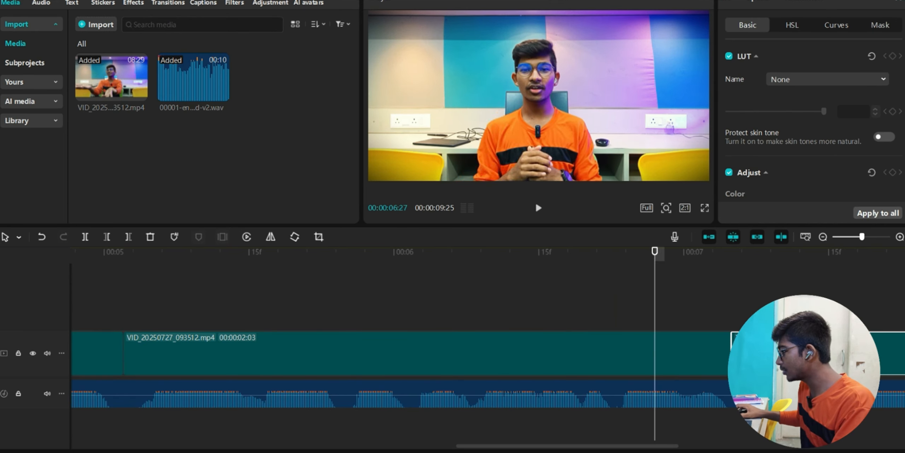
# - Mute the video track's original audio again and play the edit from the start
pyautogui.click(48, 353)
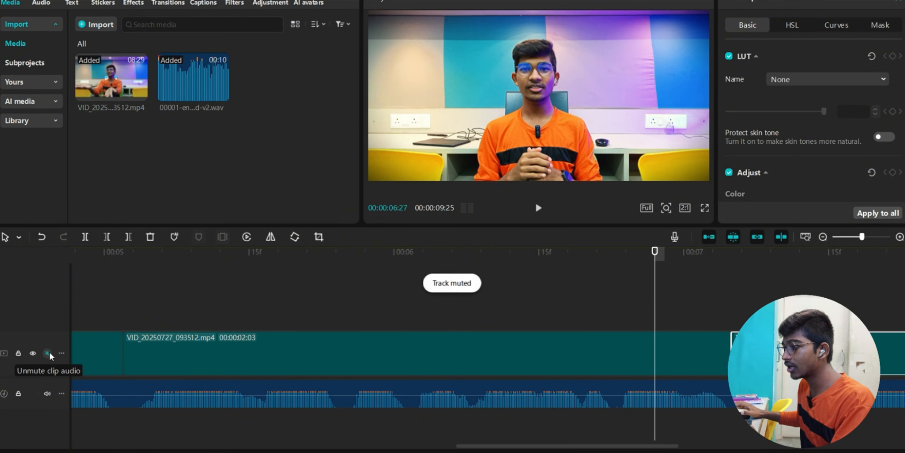
pyautogui.hscroll(-6, 202, 366)
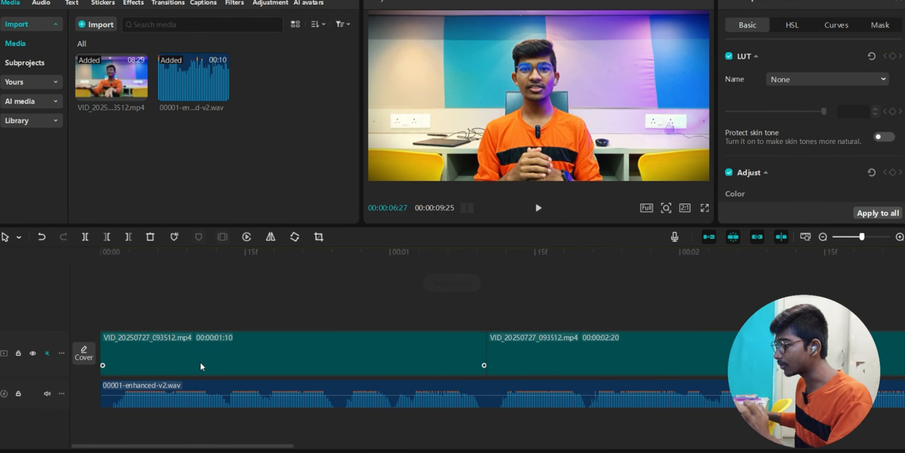
pyautogui.click(101, 321)
pyautogui.press('space')
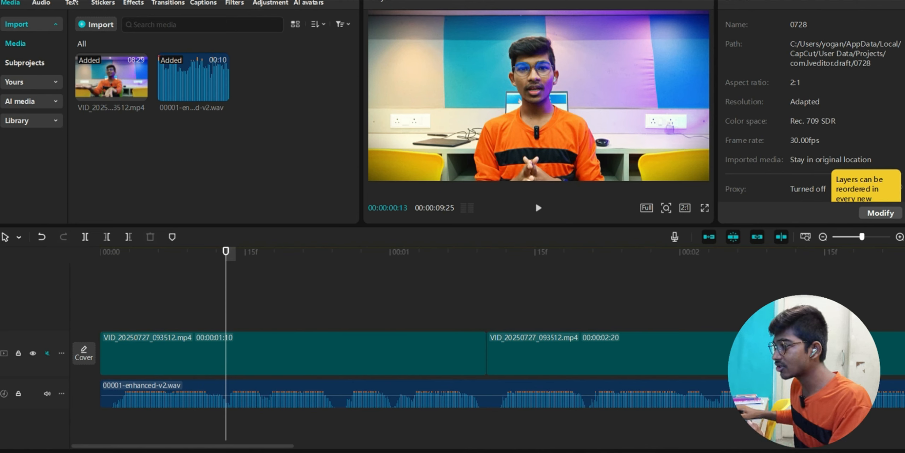
# - Add the blue ART trending text effect to the timeline and move it to the frame's bottom
pyautogui.click(72, 2)
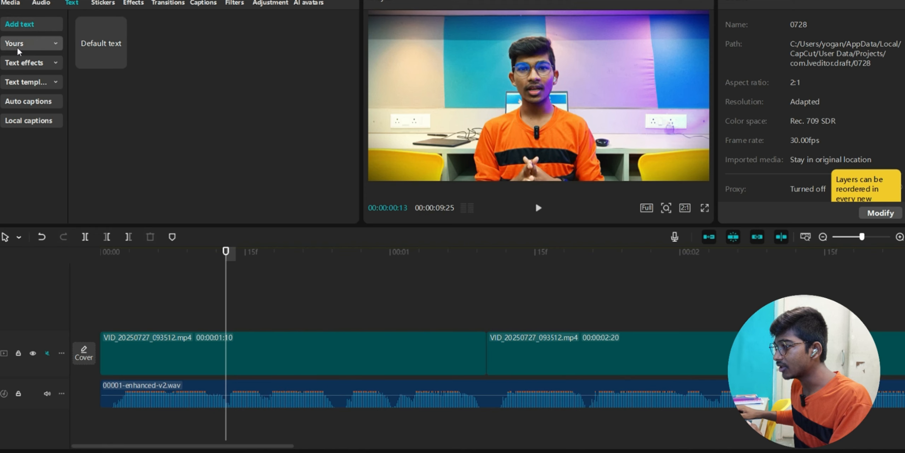
pyautogui.click(19, 63)
pyautogui.click(20, 82)
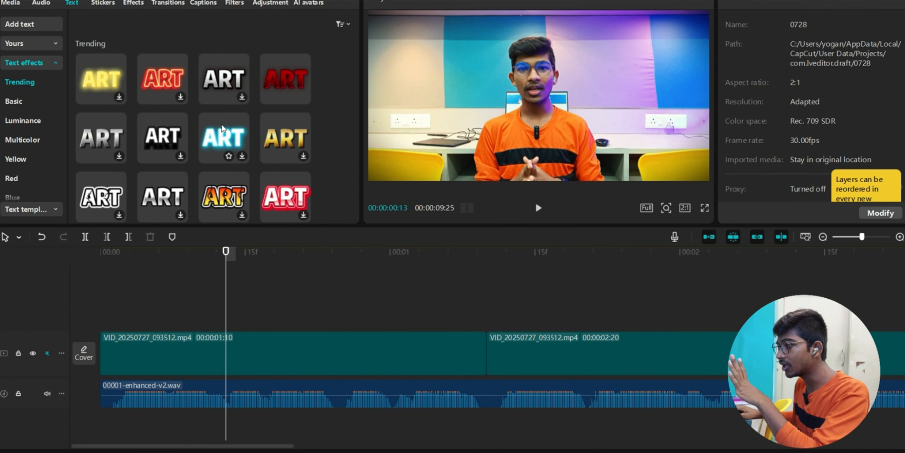
pyautogui.scroll(-3, 216, 142)
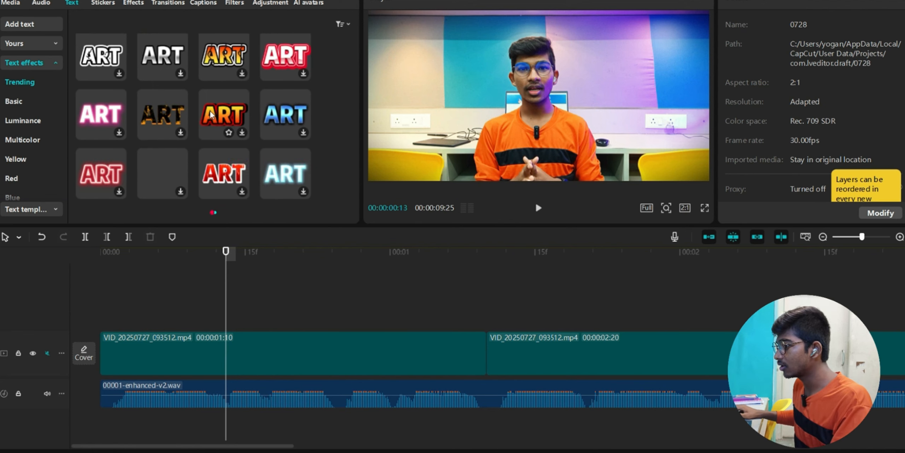
pyautogui.scroll(-2, 215, 141)
pyautogui.scroll(-3, 224, 125)
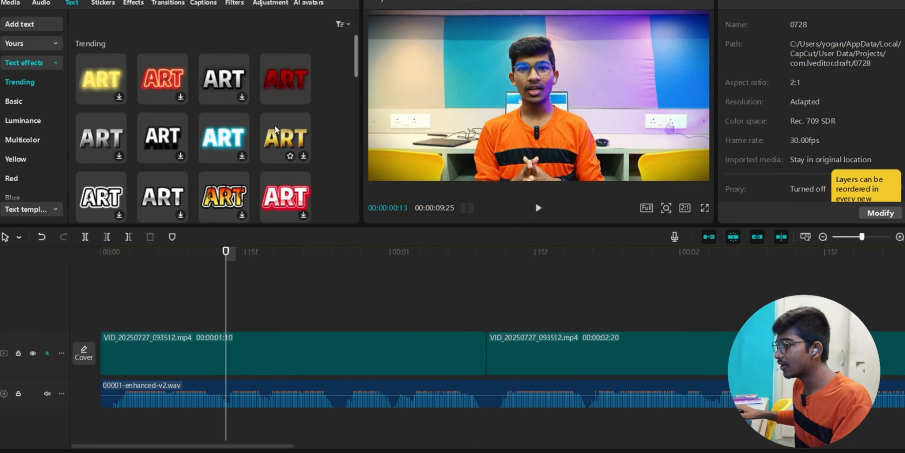
pyautogui.click(292, 141)
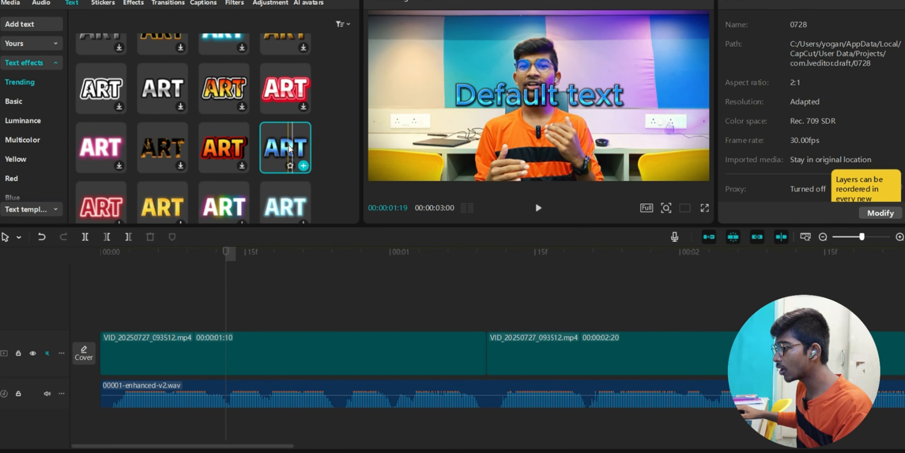
pyautogui.moveTo(287, 149); pyautogui.dragTo(101, 324)
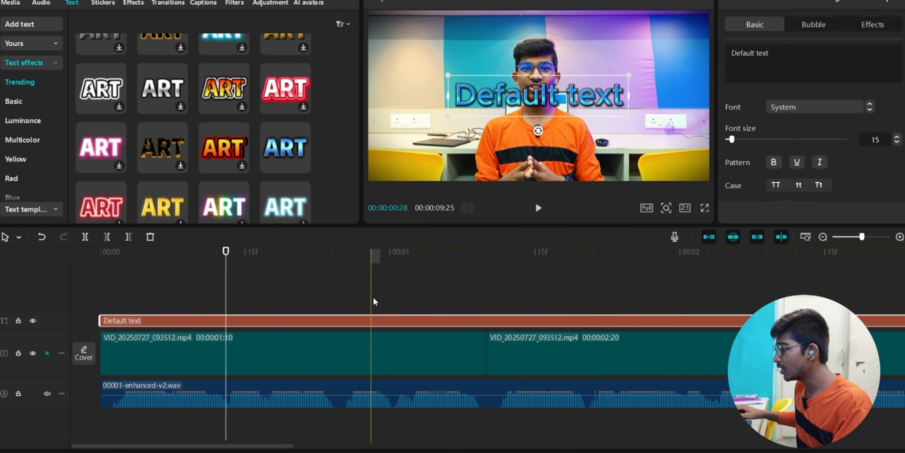
pyautogui.moveTo(504, 100); pyautogui.dragTo(504, 166)
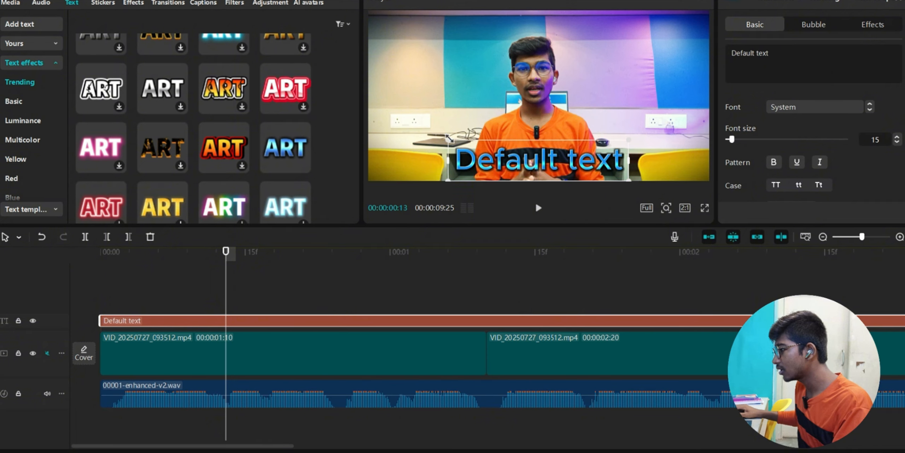
pyautogui.moveTo(453, 141); pyautogui.dragTo(488, 168)
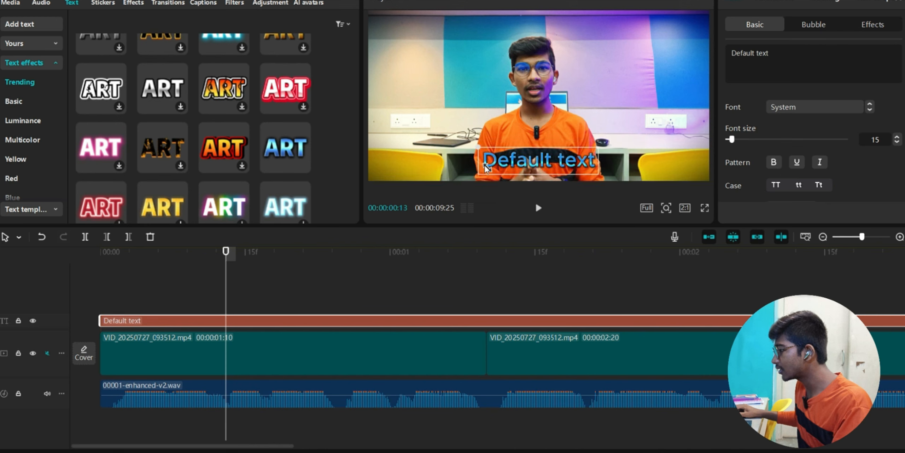
# - Retype the title as WELCOME BACK in bold Wargod lettering
pyautogui.doubleClick(533, 161)
pyautogui.write('WELCOME BACK')
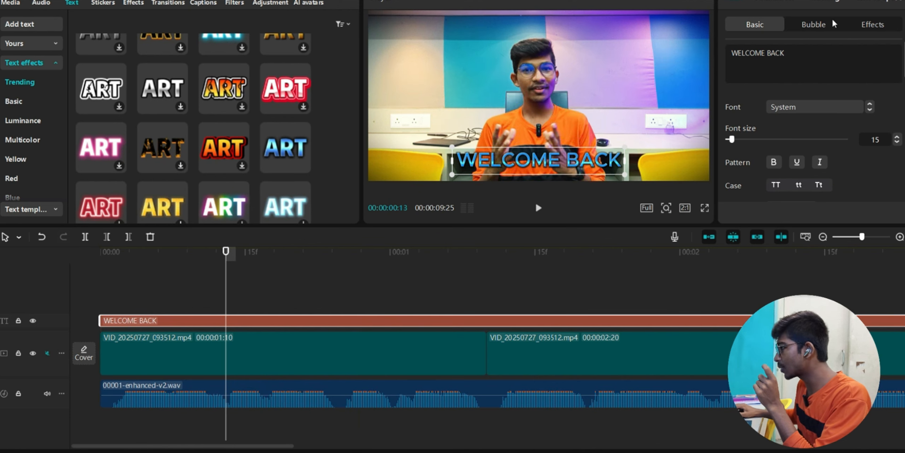
pyautogui.click(777, 116)
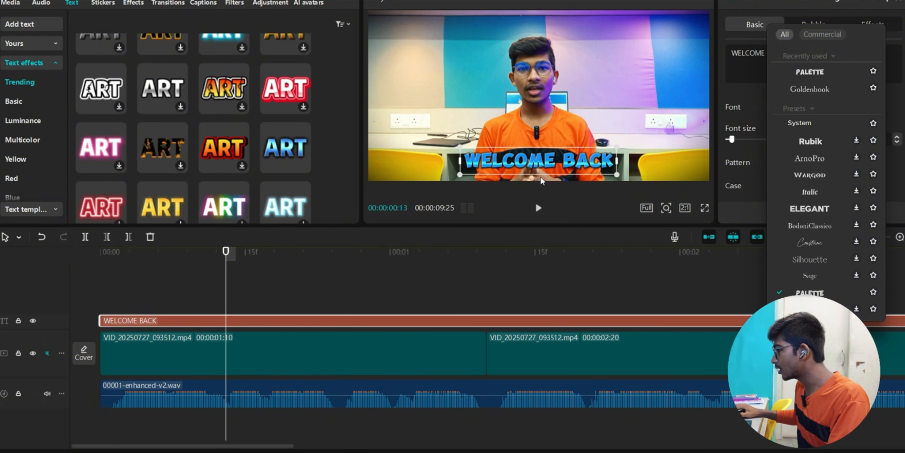
pyautogui.click(810, 174)
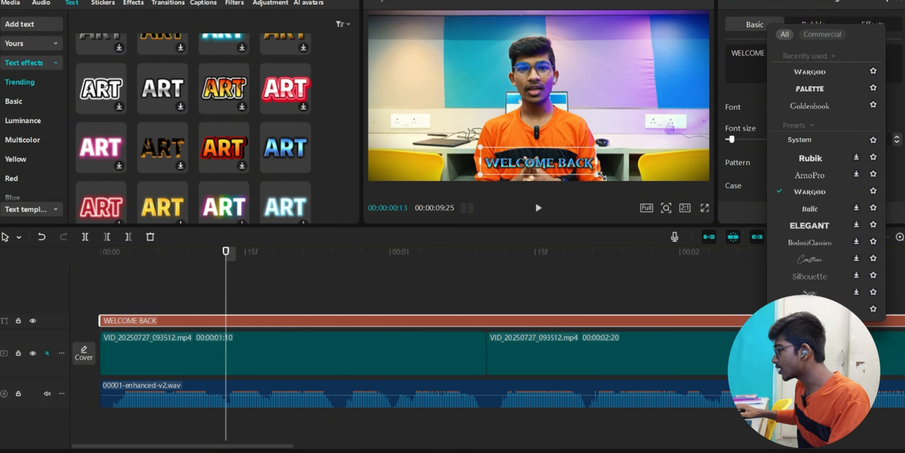
pyautogui.click(773, 162)
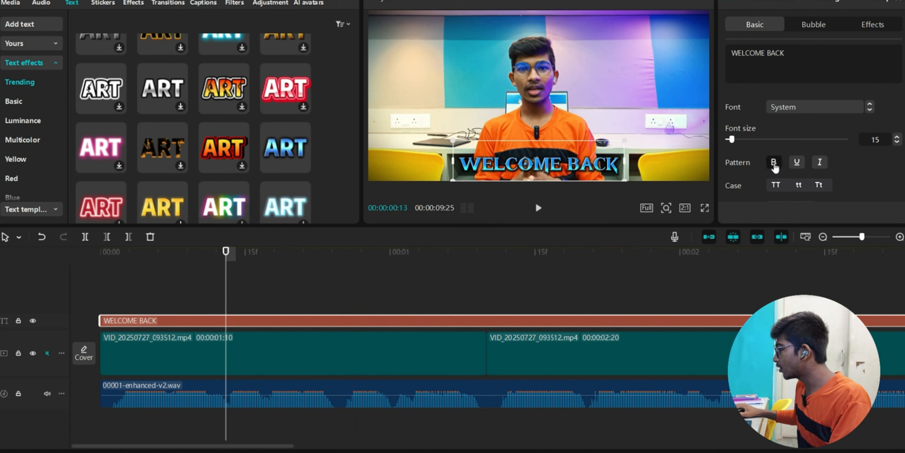
pyautogui.click(797, 163)
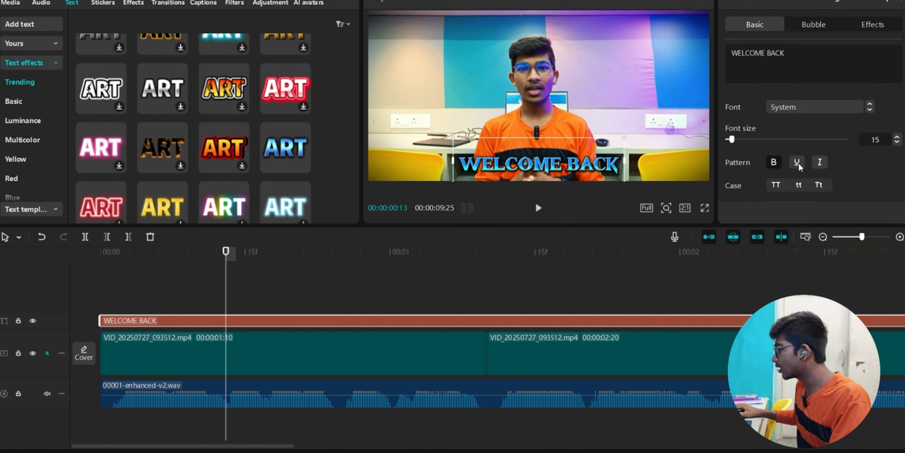
pyautogui.scroll(-1, 777, 145)
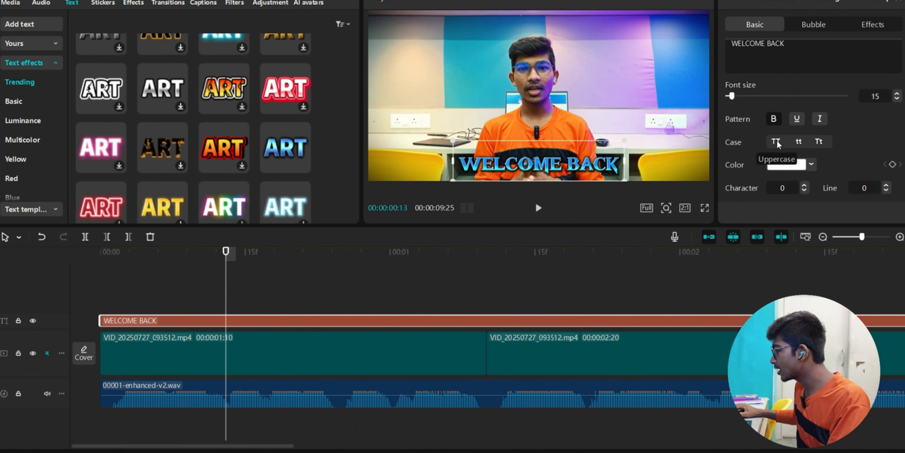
pyautogui.click(796, 142)
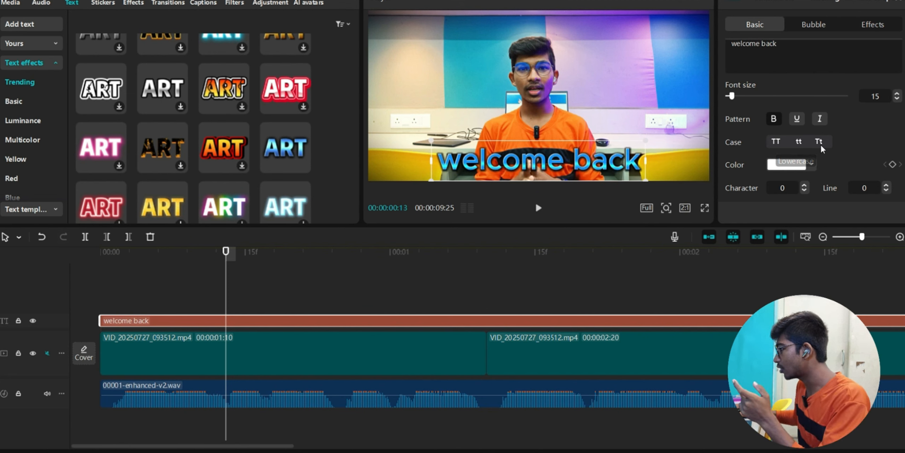
pyautogui.click(776, 142)
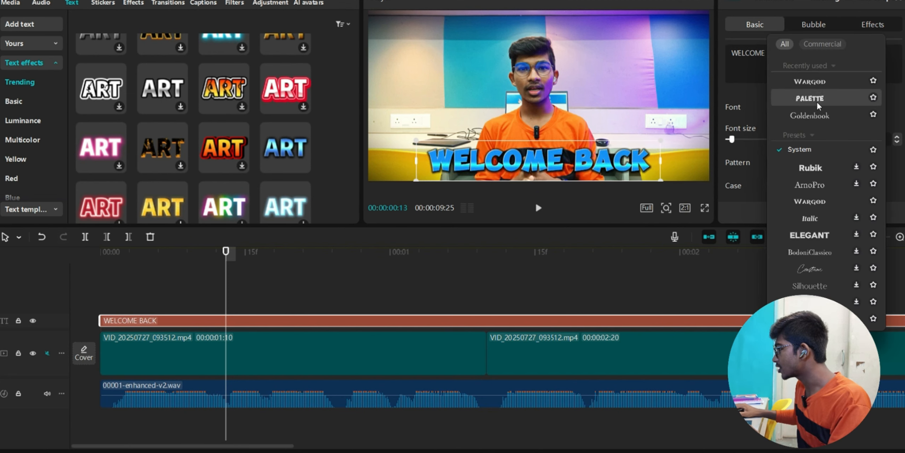
pyautogui.click(818, 81)
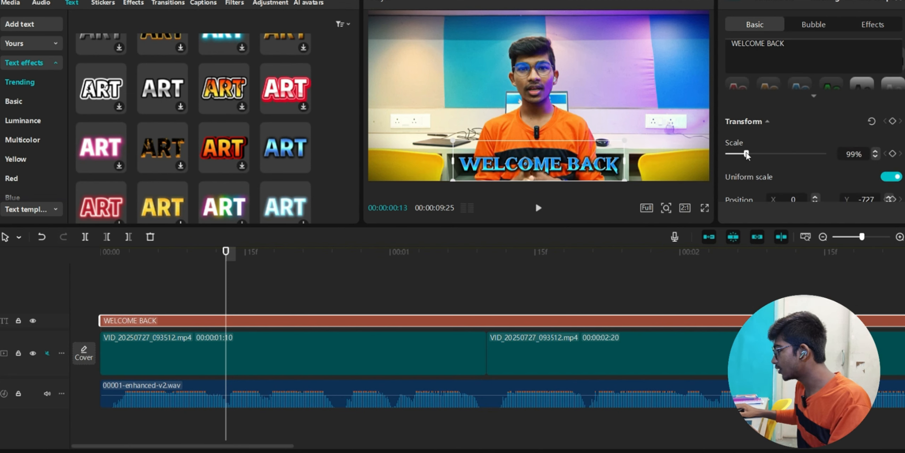
# - Scale the title down to 69% and place it at the bottom centre
pyautogui.moveTo(746, 154); pyautogui.dragTo(742, 156)
pyautogui.scroll(-2, 734, 182)
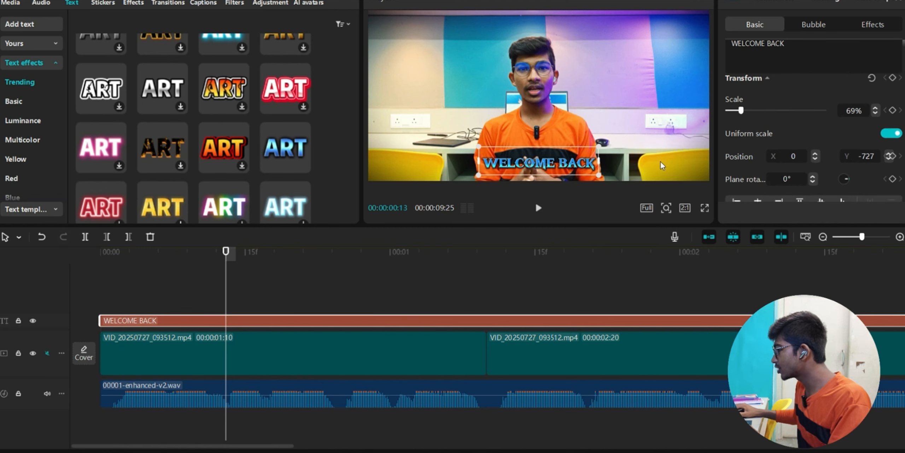
pyautogui.moveTo(552, 163); pyautogui.dragTo(595, 94)
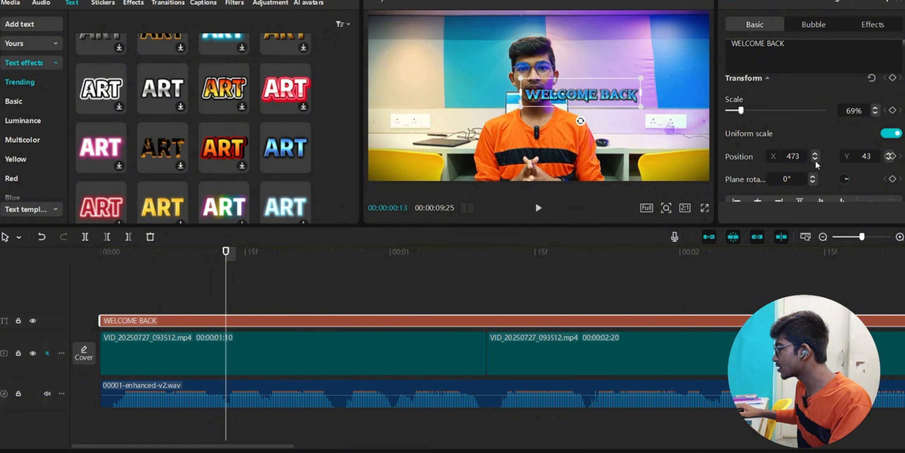
pyautogui.moveTo(577, 94); pyautogui.dragTo(535, 165)
pyautogui.moveTo(821, 137)
pyautogui.mouseDown()
pyautogui.moveTo(769, 150)
pyautogui.moveTo(827, 138)
pyautogui.mouseUp()
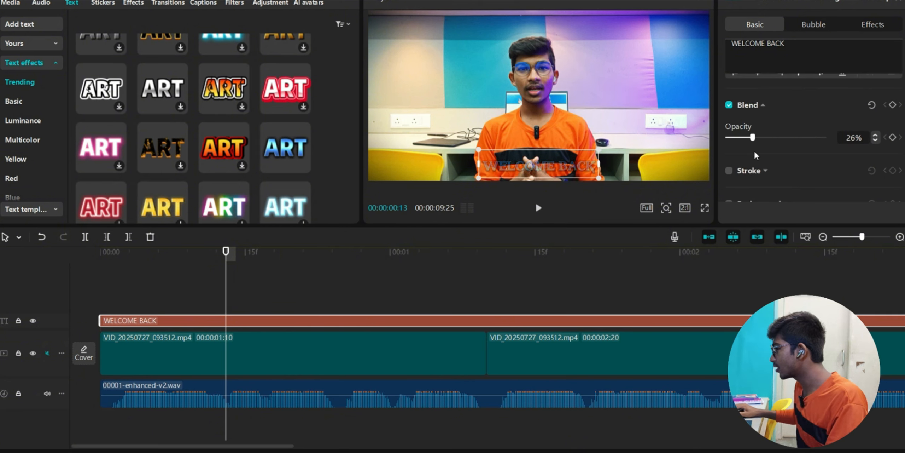
pyautogui.scroll(-2, 739, 155)
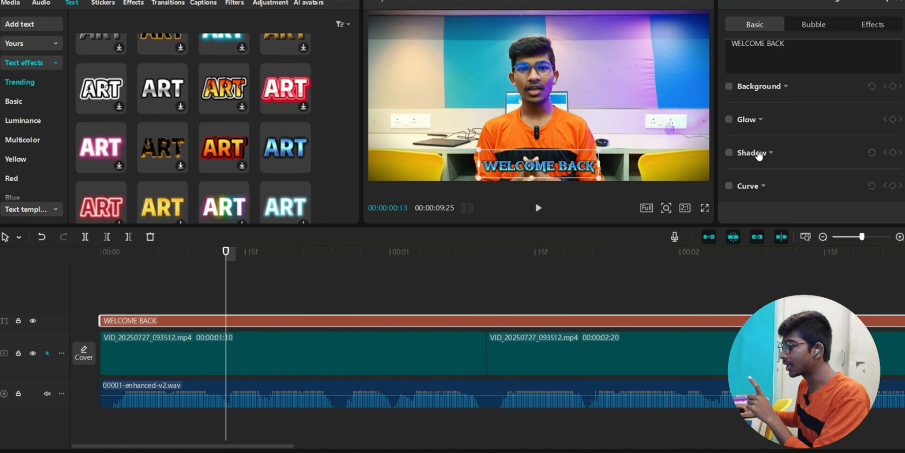
pyautogui.scroll(5, 758, 154)
pyautogui.moveTo(293, 152)
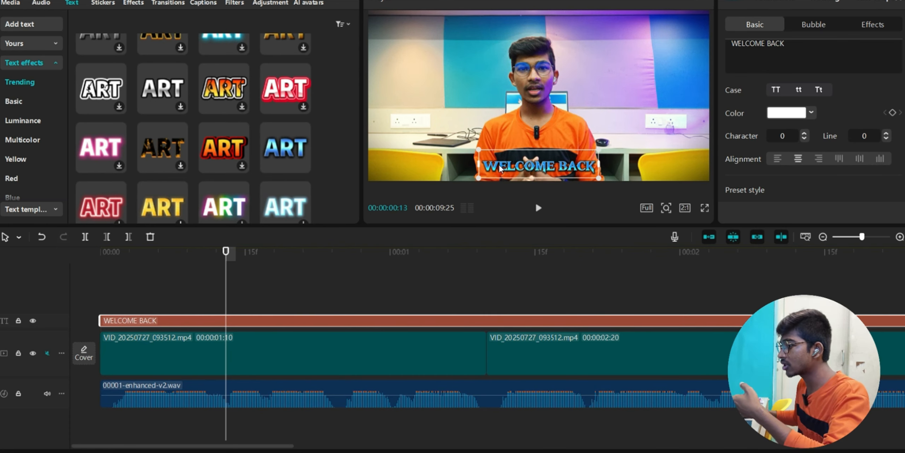
pyautogui.scroll(3, 208, 114)
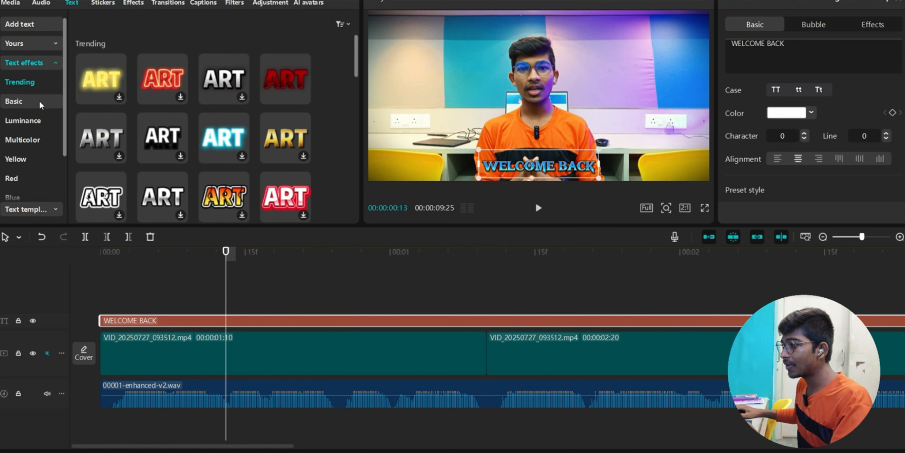
pyautogui.click(19, 24)
pyautogui.moveTo(102, 40); pyautogui.dragTo(198, 304)
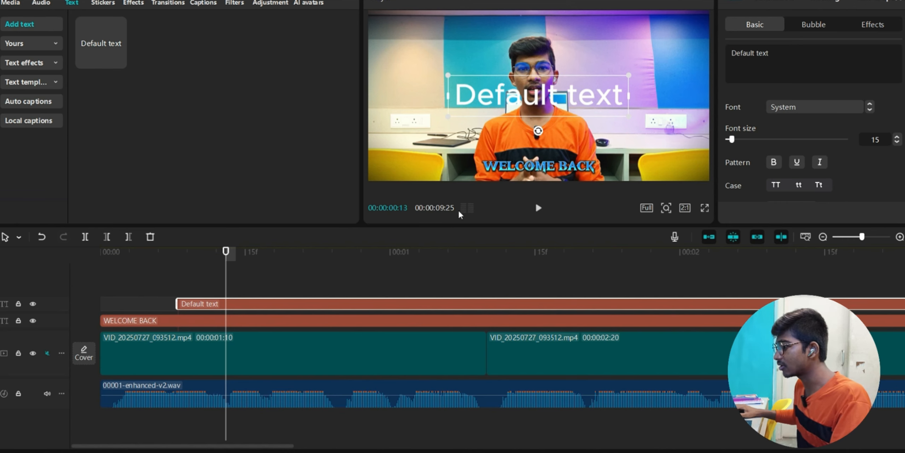
pyautogui.press('Delete')
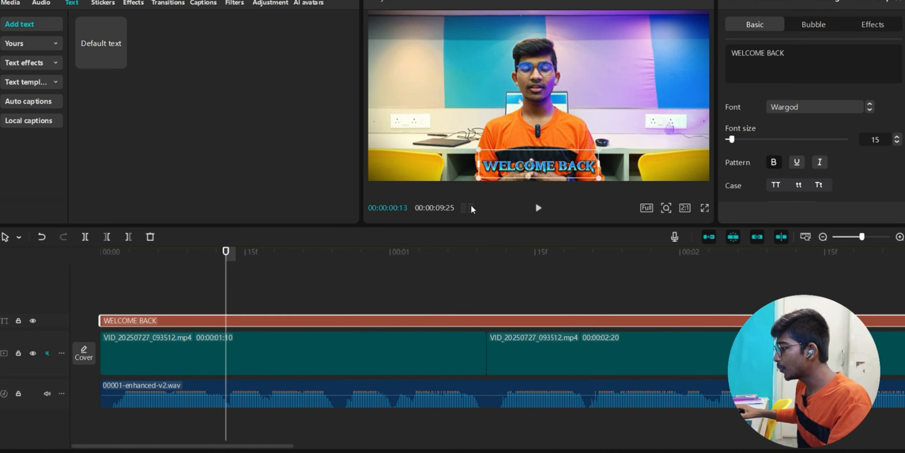
pyautogui.click(110, 291)
pyautogui.hscroll(3, 772, 336)
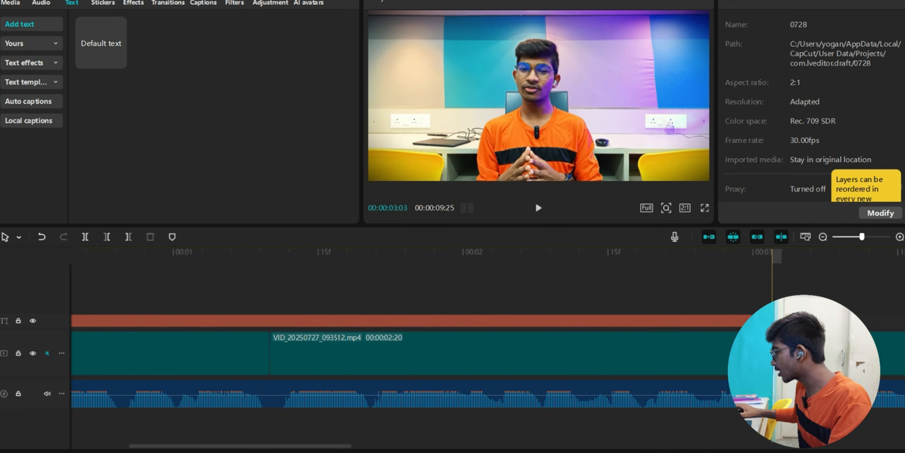
pyautogui.hscroll(-3, 544, 301)
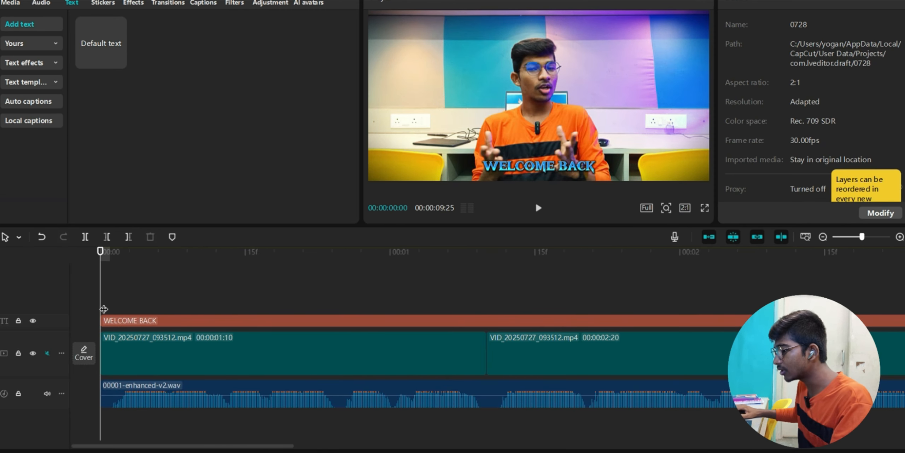
pyautogui.press('space')
pyautogui.press('space')
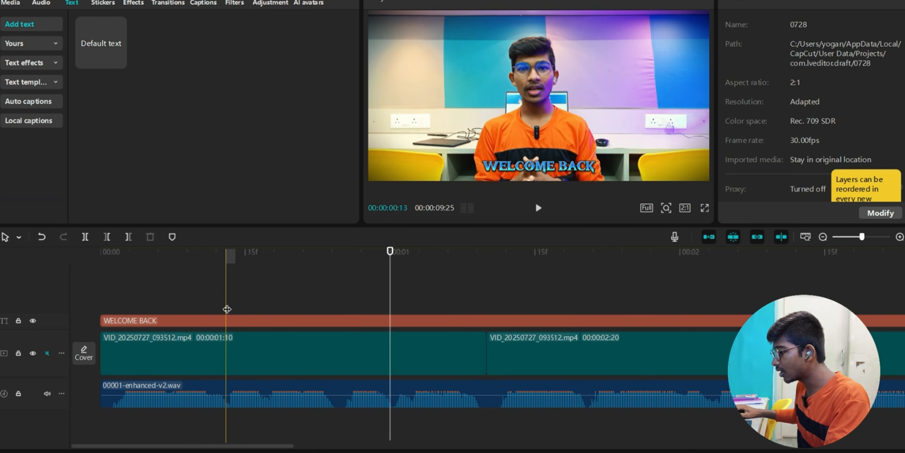
pyautogui.click(230, 411)
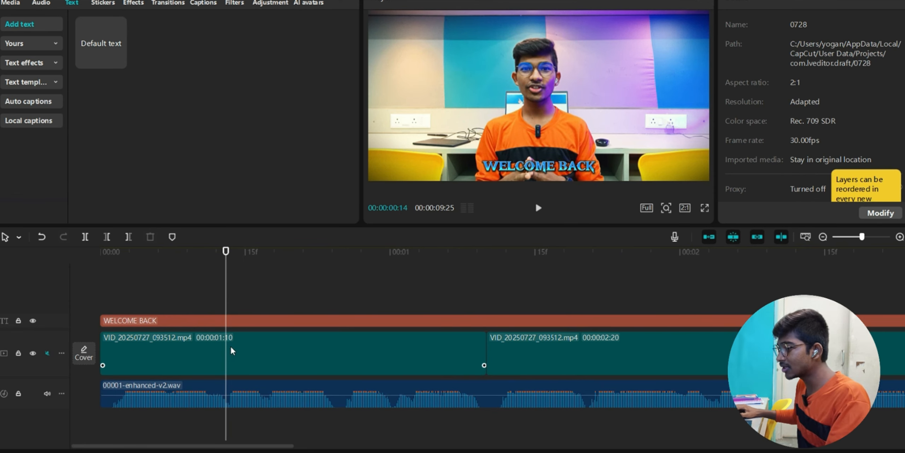
pyautogui.click(228, 327)
# - Split the WELCOME BACK clip and delete its leading piece and long trailing piece
pyautogui.click(18, 236)
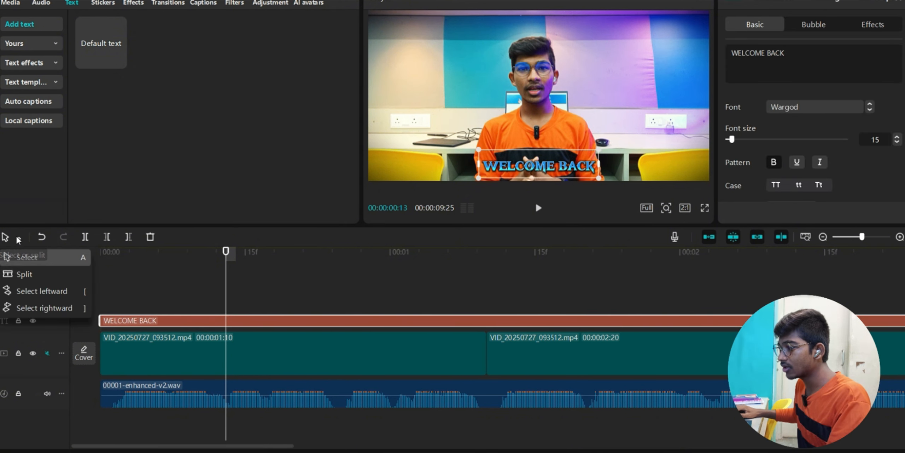
pyautogui.click(39, 273)
pyautogui.click(226, 322)
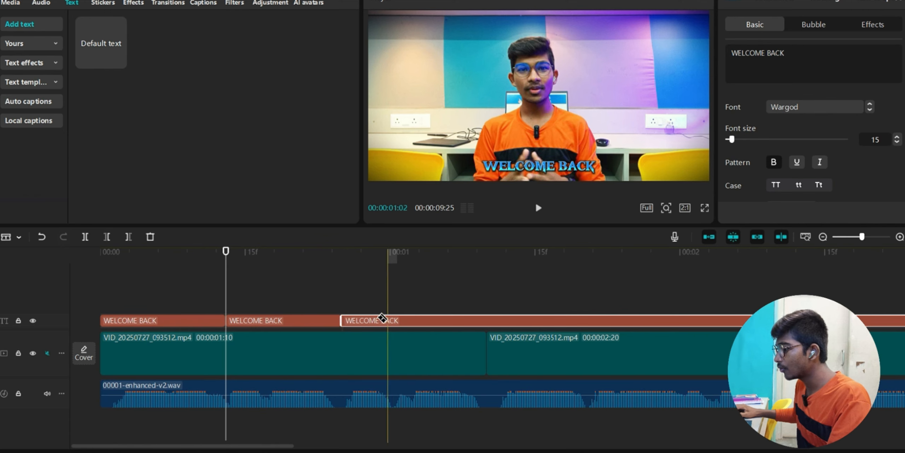
pyautogui.press('a')
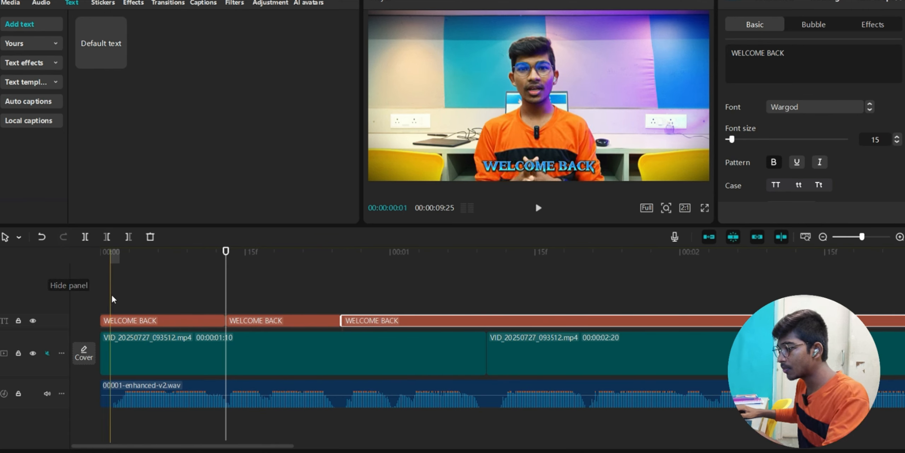
pyautogui.click(139, 320)
pyautogui.press('Delete')
pyautogui.click(416, 323)
pyautogui.press('Delete')
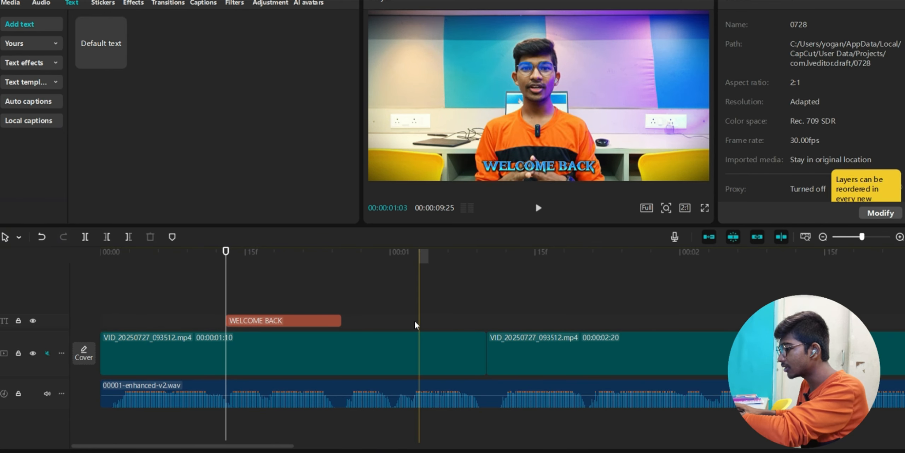
# - Play back the trimmed title and reselect the WELCOME BACK clip
pyautogui.click(103, 298)
pyautogui.press('space')
pyautogui.press('space')
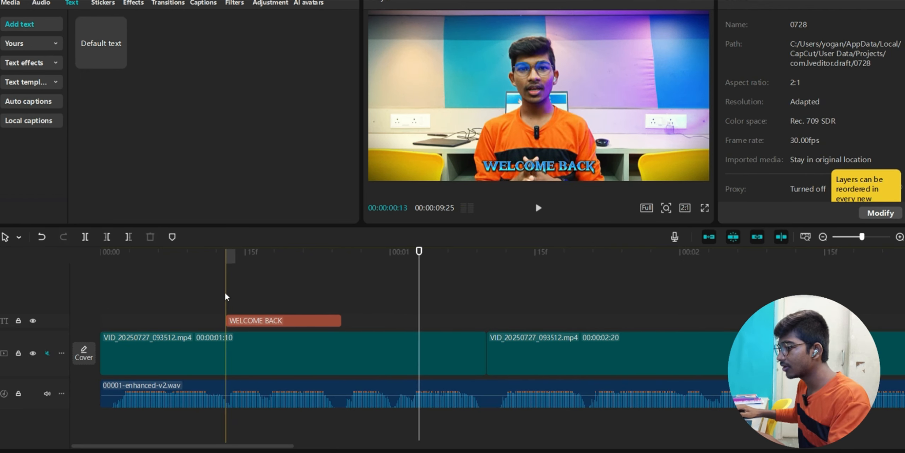
pyautogui.click(225, 396)
pyautogui.press('space')
pyautogui.press('space')
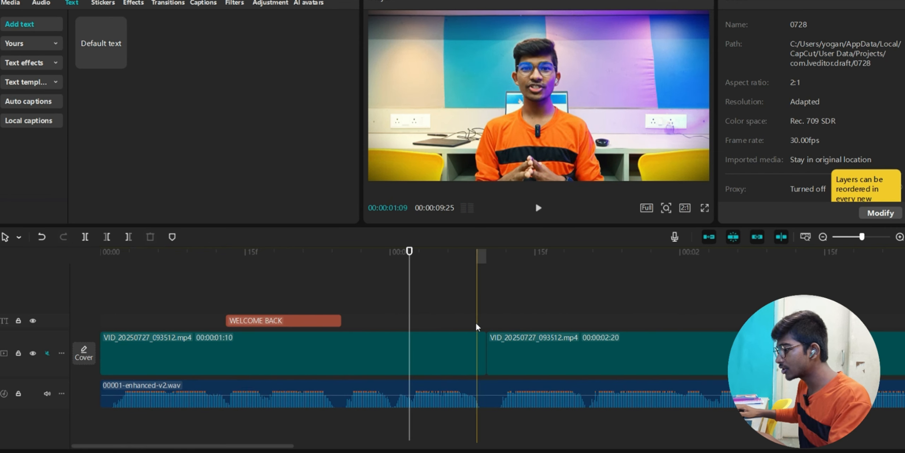
pyautogui.click(105, 17)
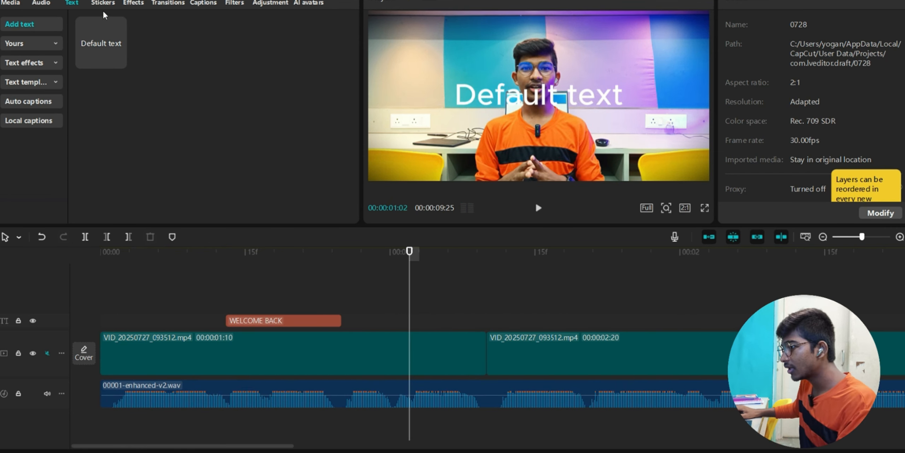
pyautogui.click(264, 323)
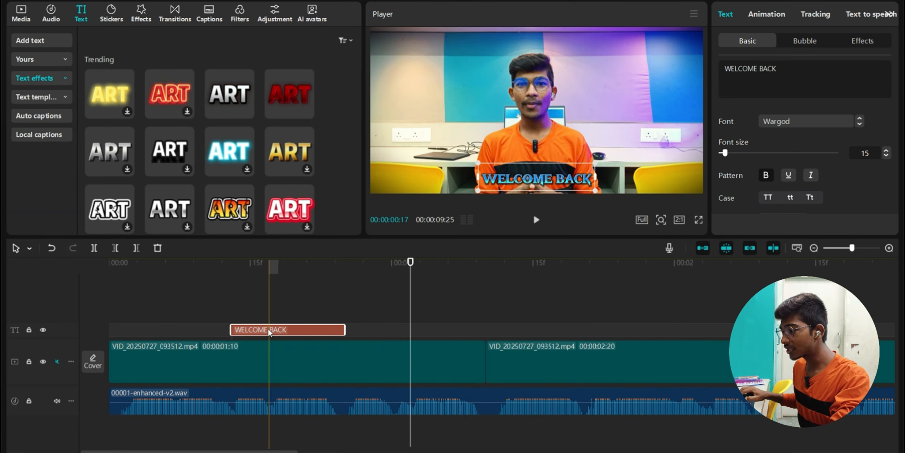
# - Duplicate WELCOME BACK after the original, extend it to the video cut, and retype it as TO THE CHANNEL
pyautogui.moveTo(268, 332); pyautogui.dragTo(385, 330)
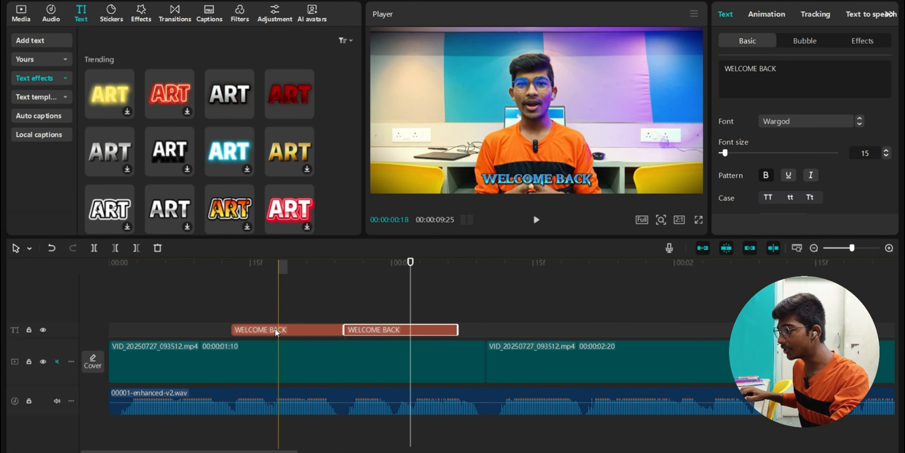
pyautogui.click(315, 310)
pyautogui.click(372, 307)
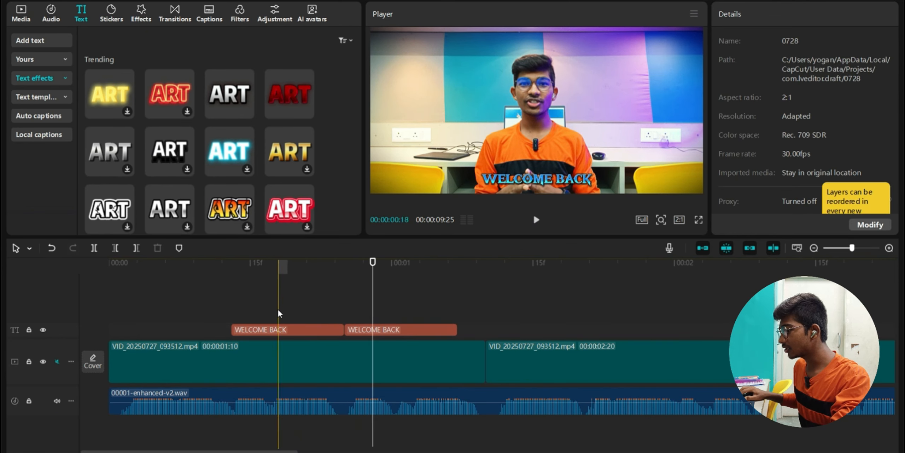
pyautogui.click(381, 330)
pyautogui.click(345, 312)
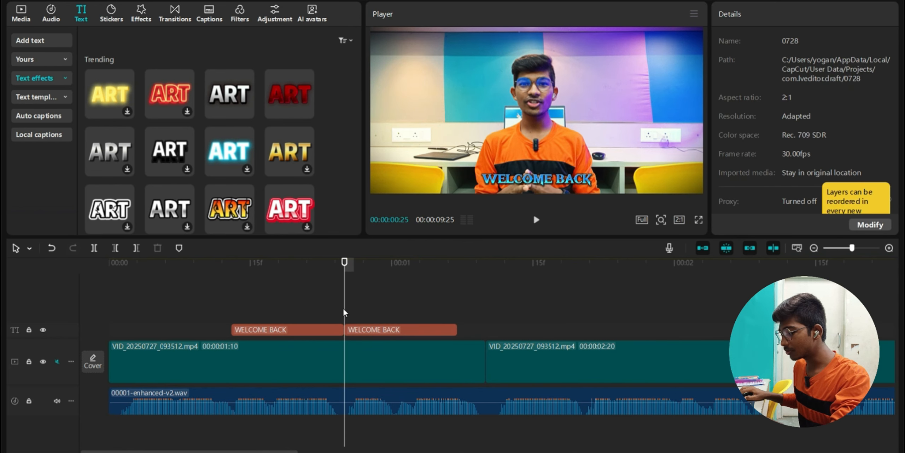
pyautogui.click(438, 330)
pyautogui.moveTo(457, 329); pyautogui.dragTo(482, 341)
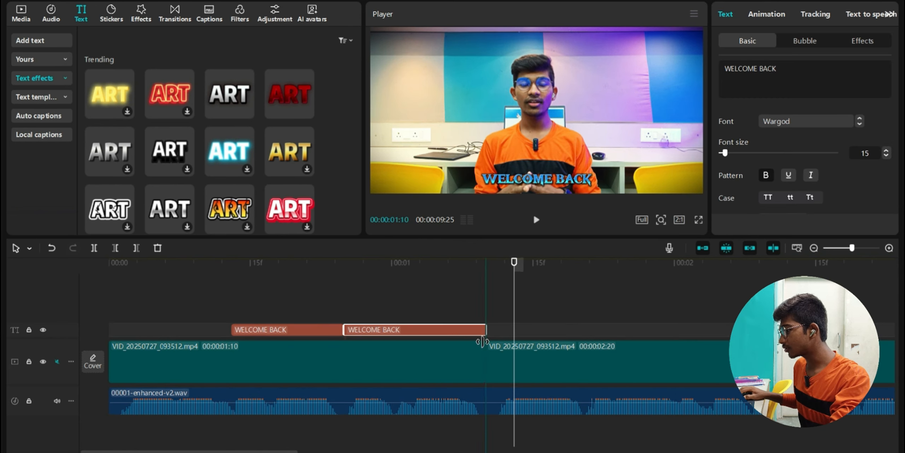
pyautogui.click(411, 329)
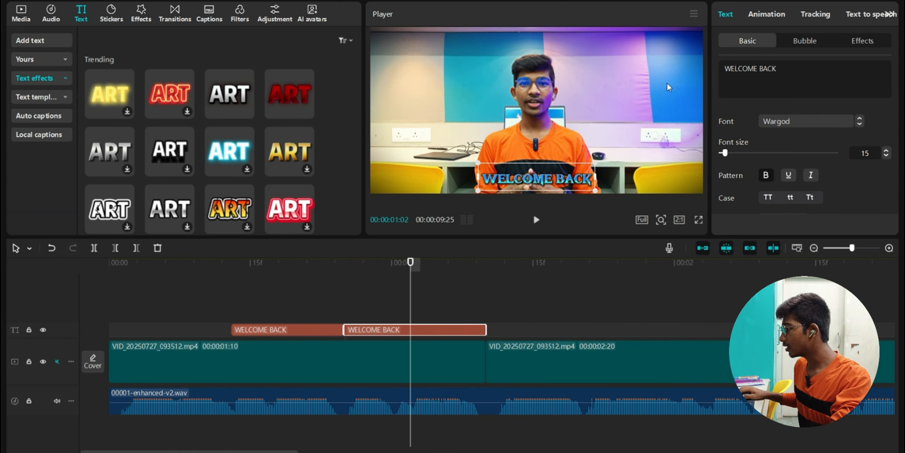
pyautogui.hotkey('ctrl', 'a')
pyautogui.write('TO T')
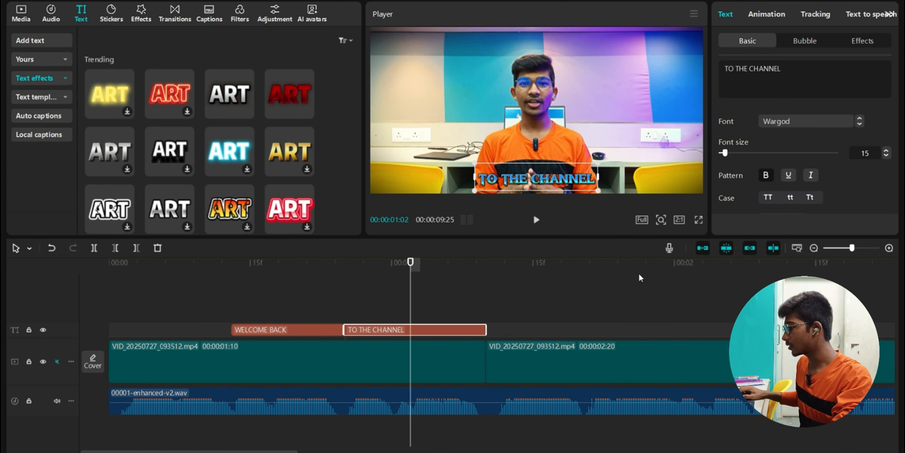
pyautogui.click(382, 301)
pyautogui.click(230, 314)
pyautogui.press('space')
pyautogui.click(186, 323)
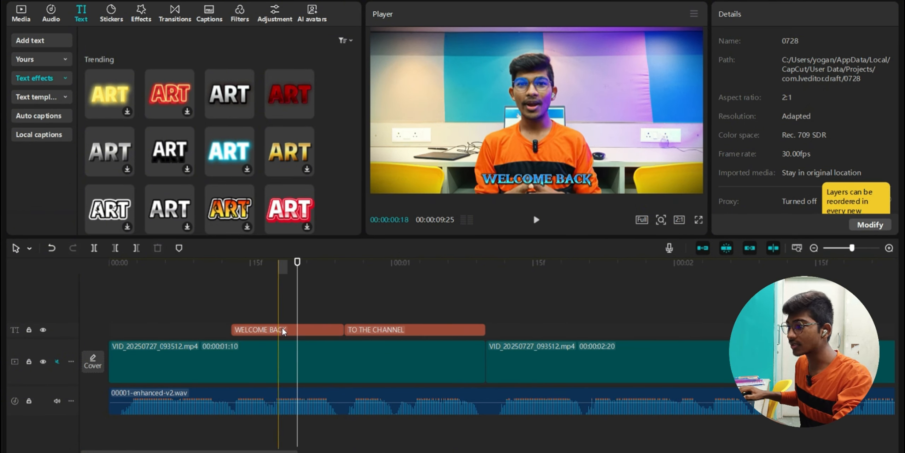
# - Place another copy at the video start, stretch it, and retype it as HELLO GUY'S
pyautogui.moveTo(283, 330); pyautogui.dragTo(159, 332)
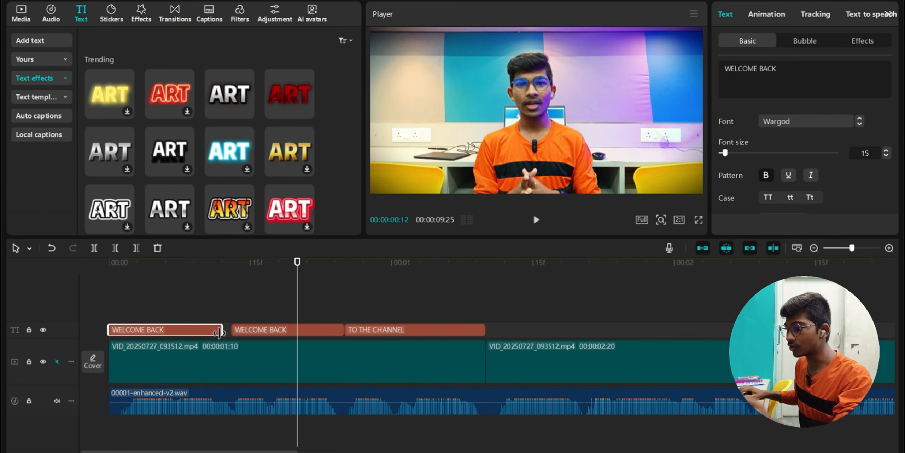
pyautogui.moveTo(221, 332); pyautogui.dragTo(231, 331)
pyautogui.click(166, 315)
pyautogui.doubleClick(520, 177)
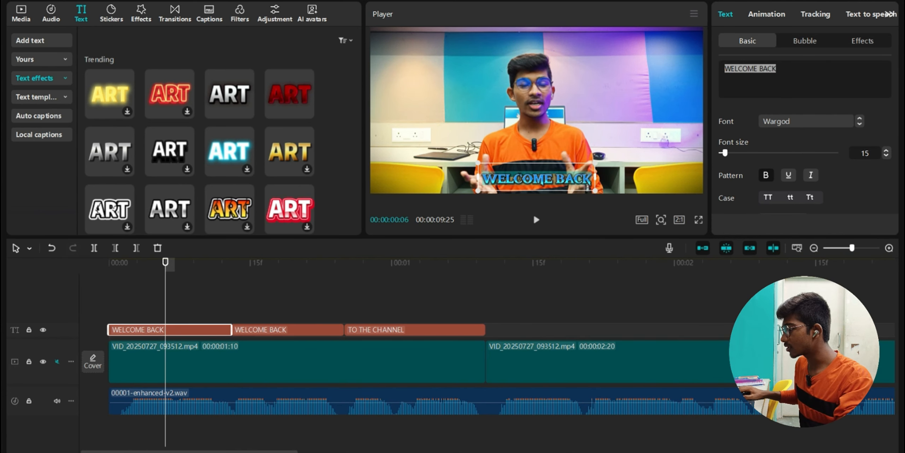
pyautogui.write("HELLO GUY'S")
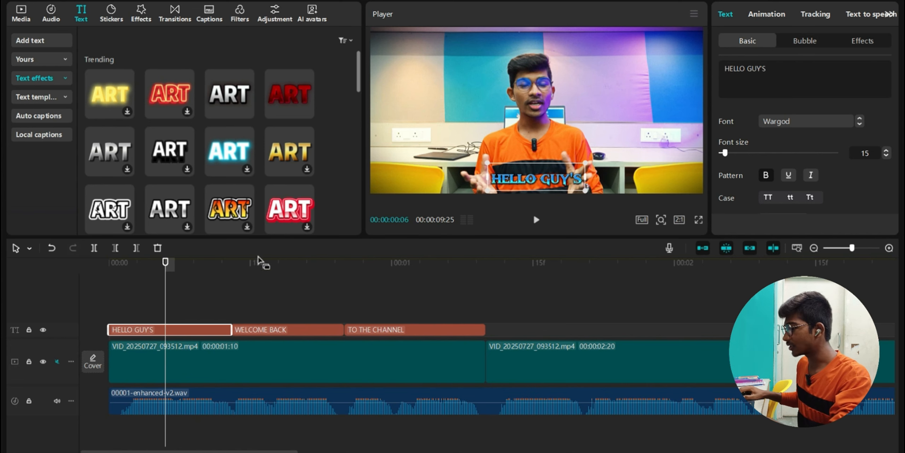
pyautogui.press('space')
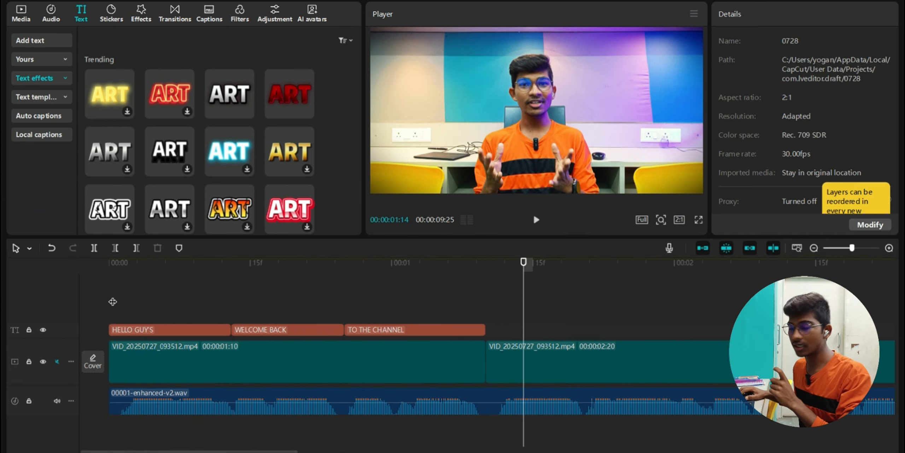
pyautogui.click(165, 304)
pyautogui.click(269, 307)
# - Give the HELLO GUY'S caption a Pop Up In animation lasting 0.2s
pyautogui.click(429, 297)
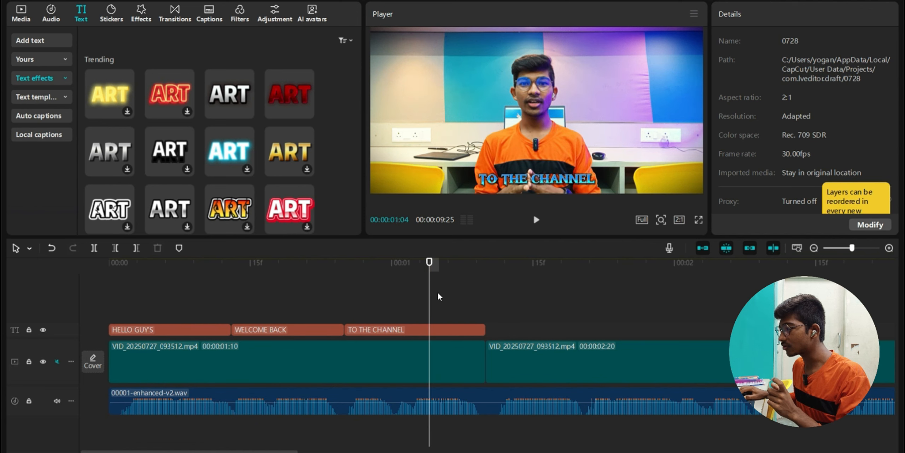
pyautogui.click(152, 330)
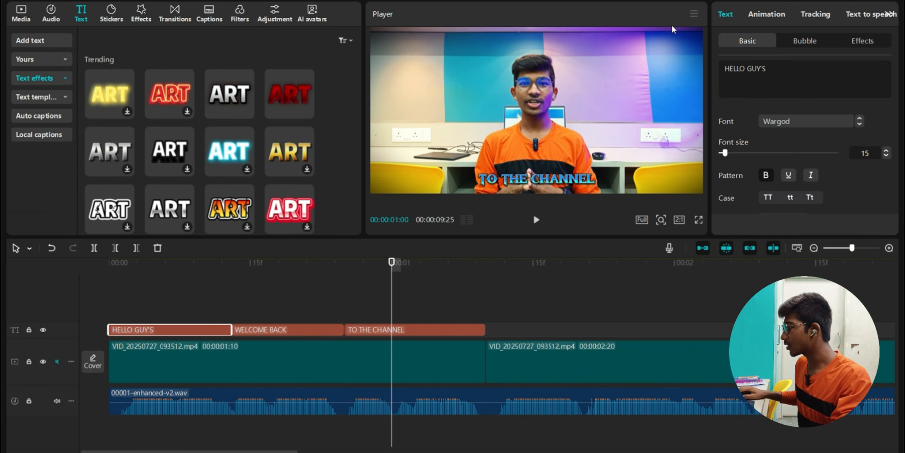
pyautogui.click(767, 15)
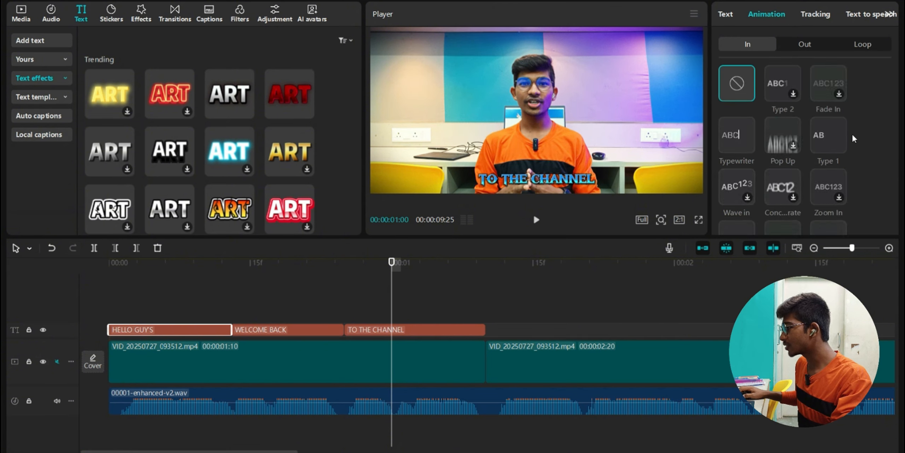
pyautogui.click(743, 130)
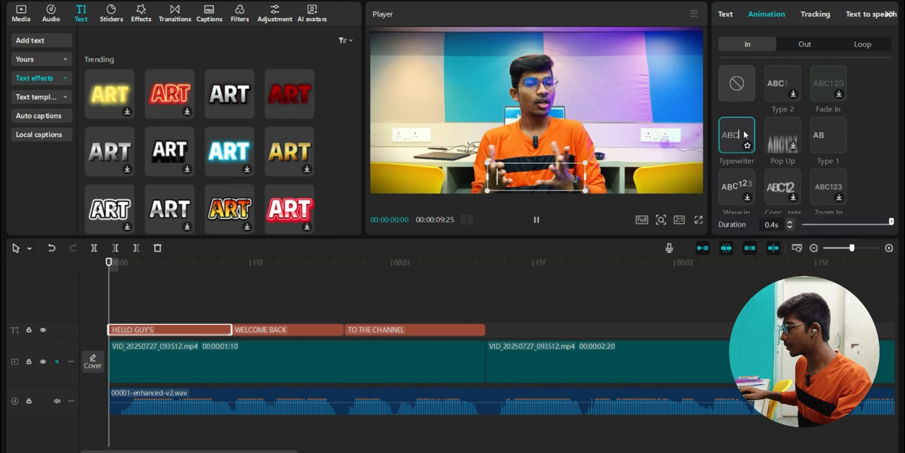
pyautogui.click(777, 133)
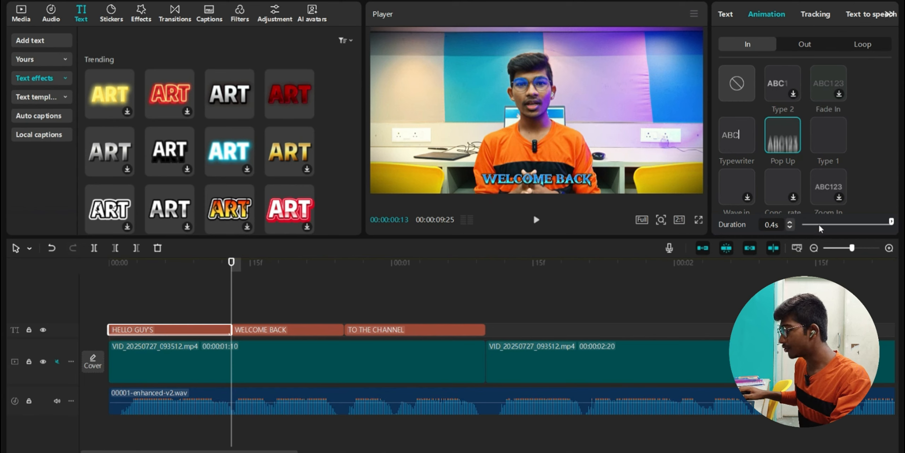
pyautogui.moveTo(821, 223); pyautogui.dragTo(850, 223)
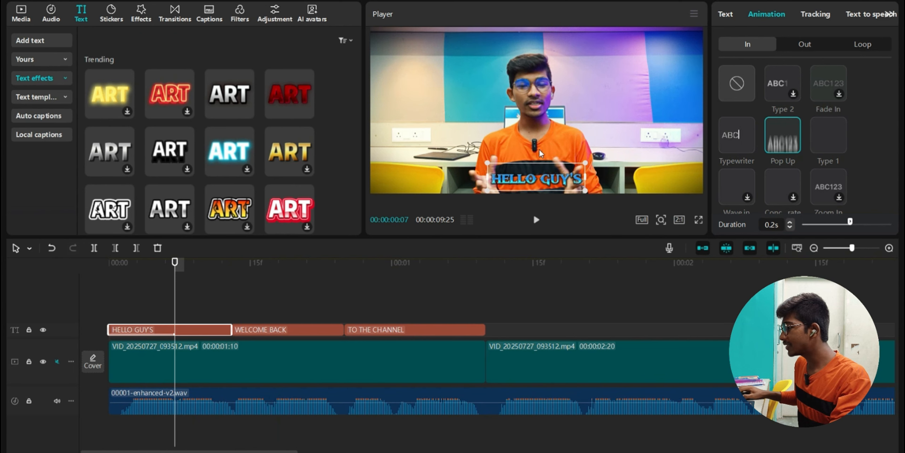
pyautogui.click(807, 46)
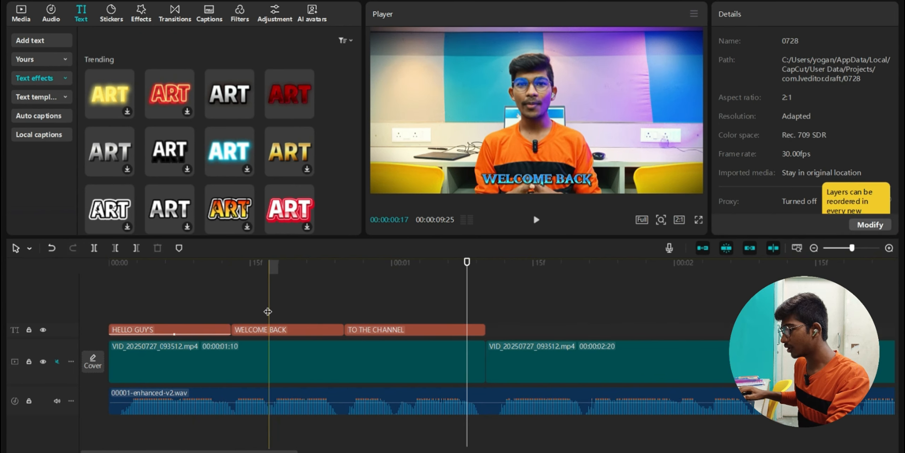
# - Apply the Glitch Out animation to WELCOME BACK and park the playhead at 00:14 within it
pyautogui.click(269, 327)
pyautogui.click(767, 16)
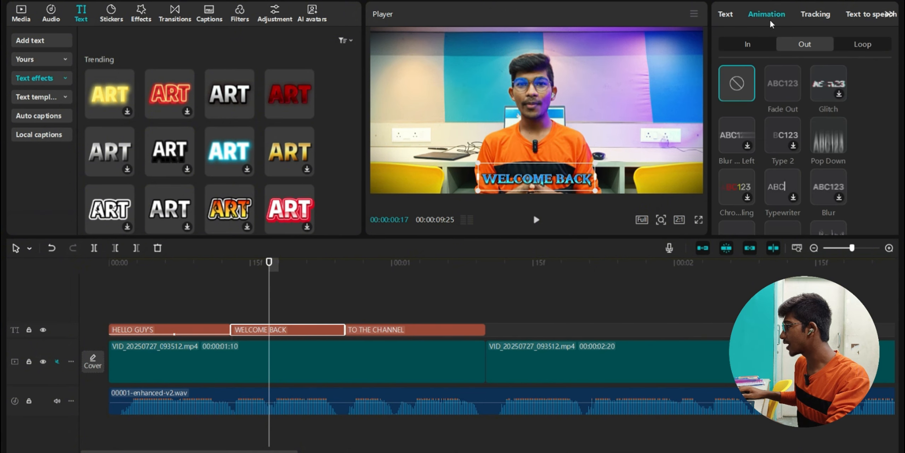
pyautogui.click(829, 83)
pyautogui.click(285, 306)
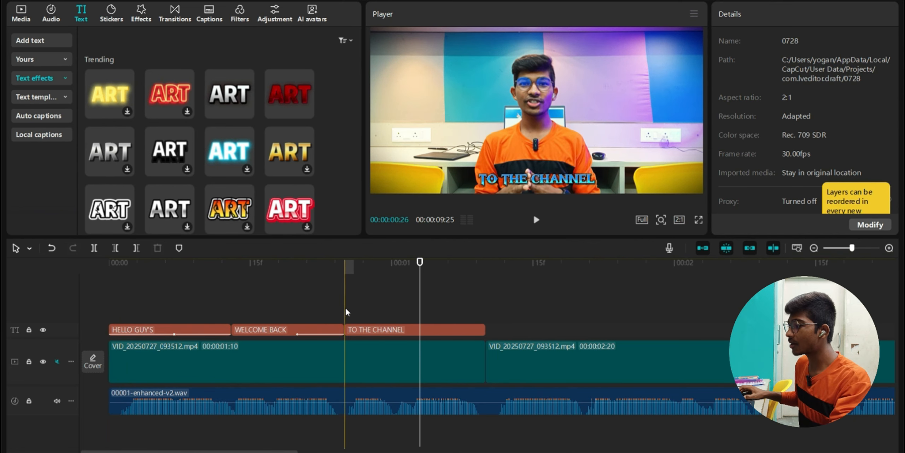
pyautogui.click(279, 330)
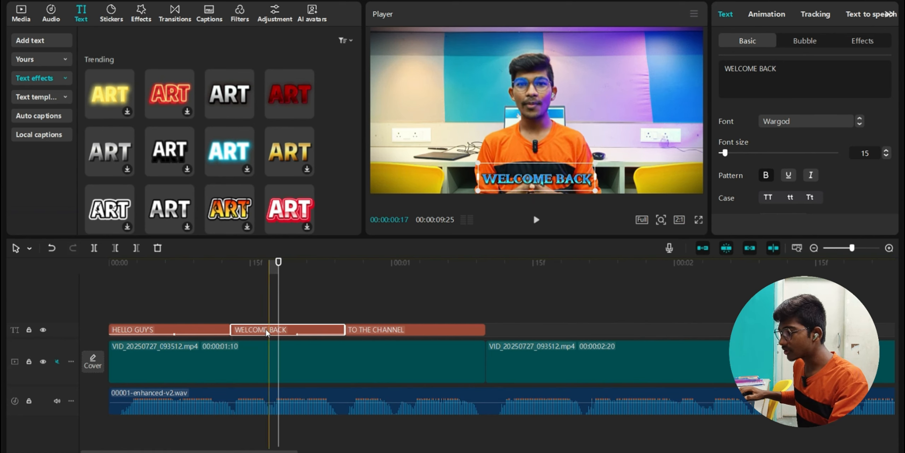
pyautogui.click(243, 331)
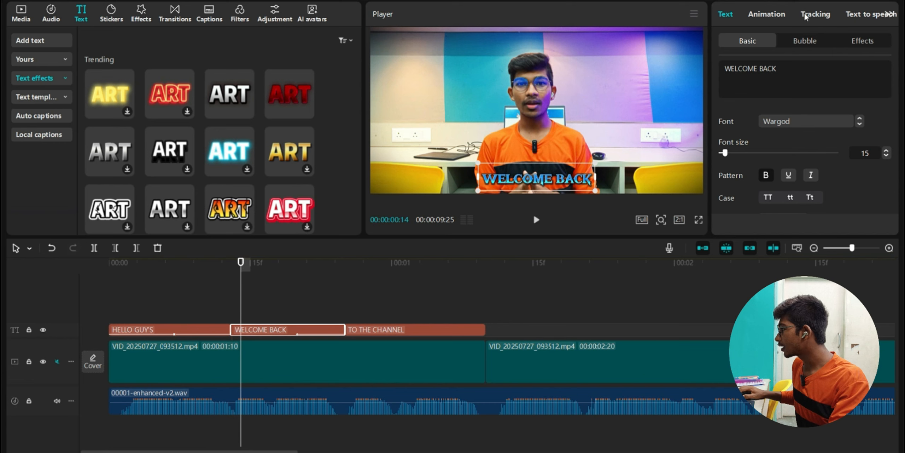
# - Add position keyframes on WELCOME BACK at its start and near 00:24, moving the title to the top
pyautogui.scroll(-5, 853, 15)
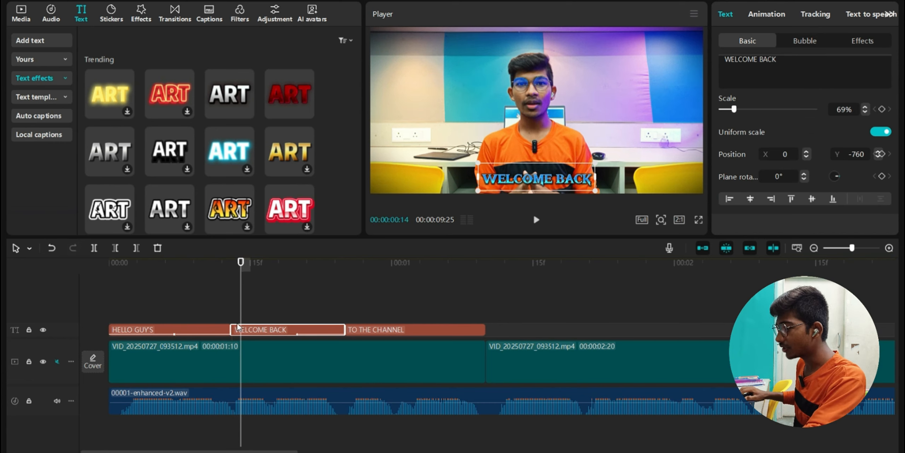
pyautogui.click(882, 154)
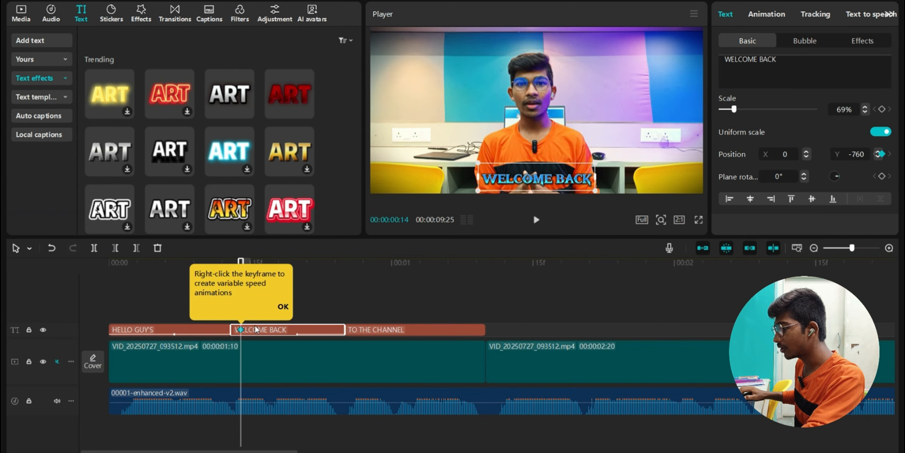
pyautogui.click(282, 307)
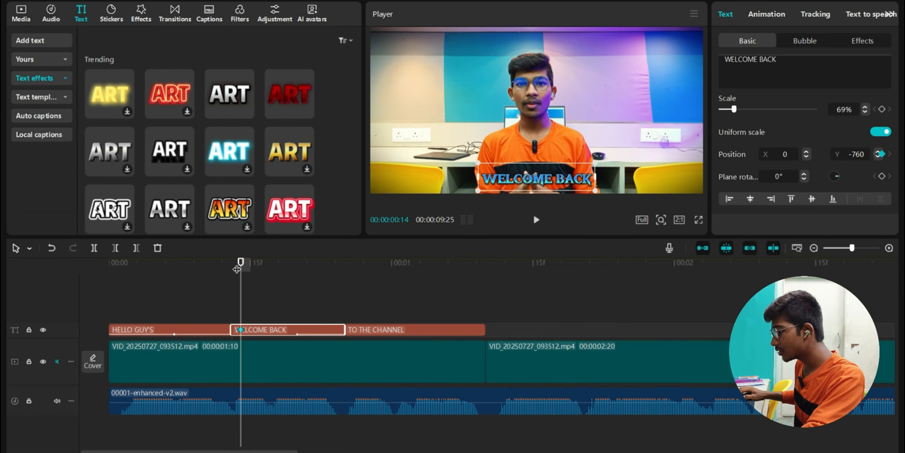
pyautogui.moveTo(245, 264); pyautogui.dragTo(335, 264)
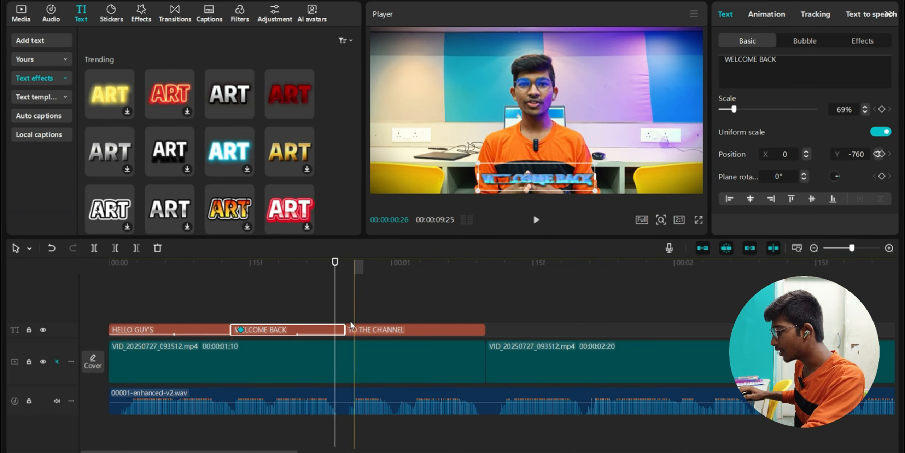
pyautogui.click(337, 330)
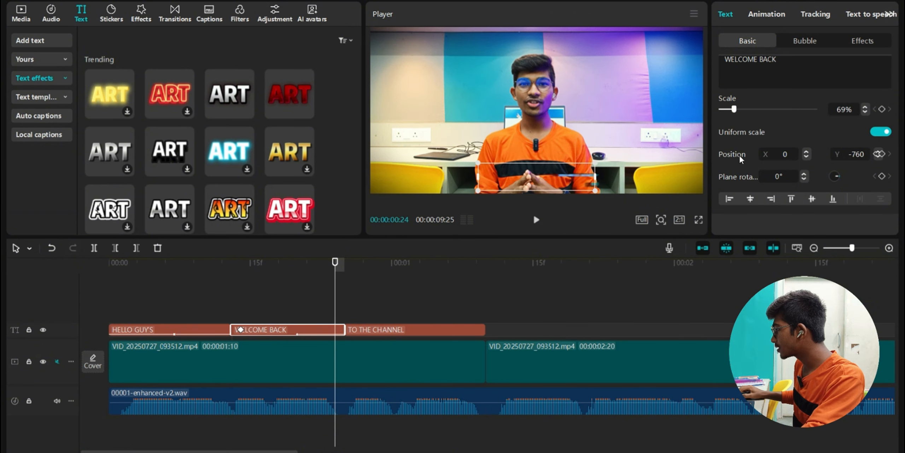
pyautogui.click(882, 155)
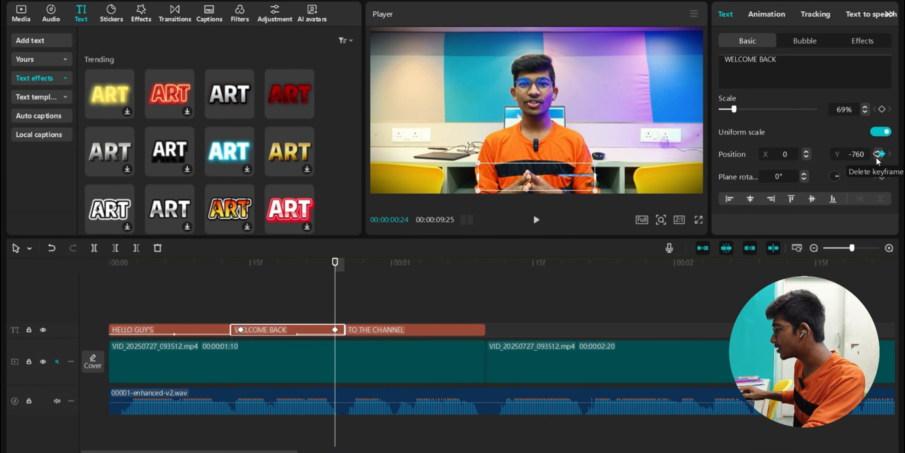
pyautogui.click(336, 329)
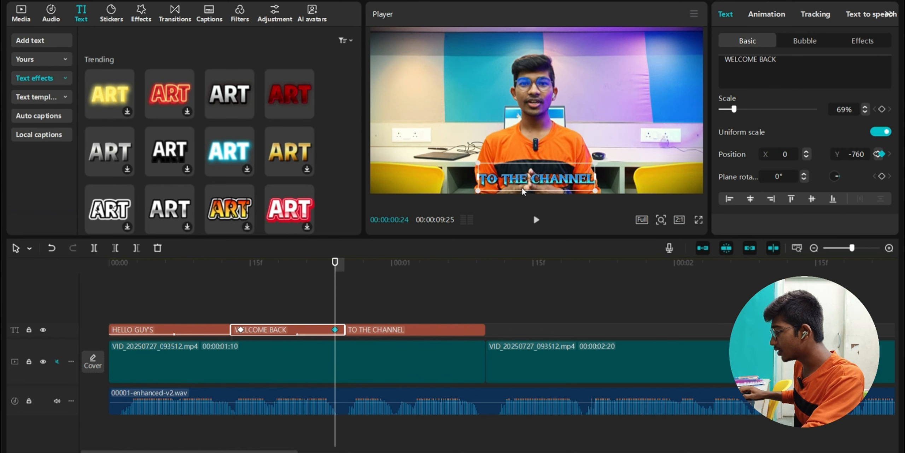
pyautogui.moveTo(523, 191); pyautogui.dragTo(527, 50)
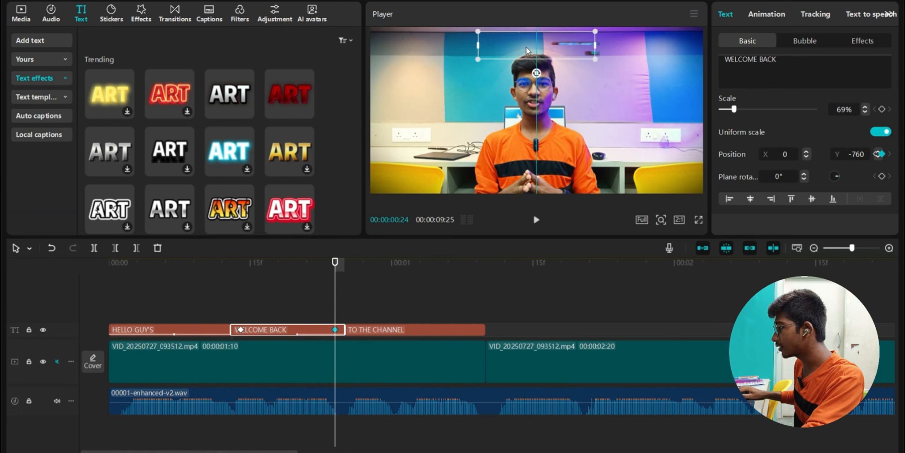
pyautogui.click(224, 299)
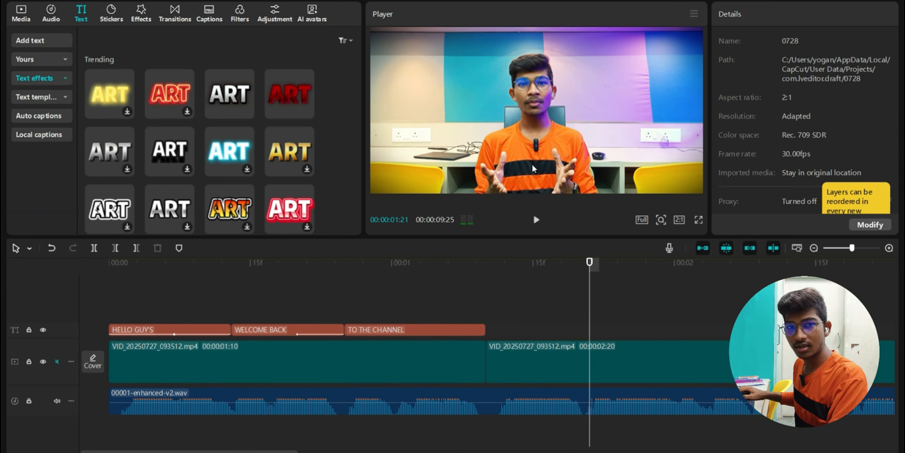
pyautogui.moveTo(319, 304)
pyautogui.mouseDown()
pyautogui.moveTo(353, 304)
pyautogui.moveTo(308, 303)
pyautogui.mouseUp()
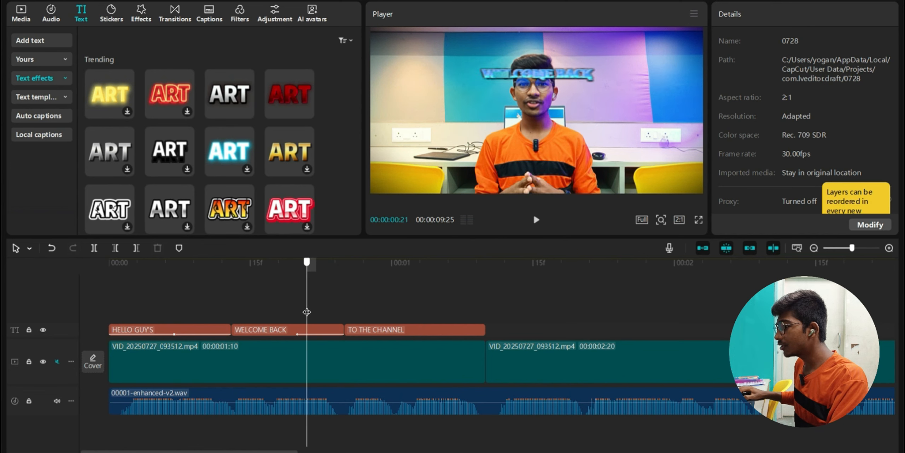
# - Retime the second keyframe, shift the title to the frame's right edge, and preview the motion
pyautogui.click(287, 329)
pyautogui.moveTo(335, 329); pyautogui.dragTo(305, 330)
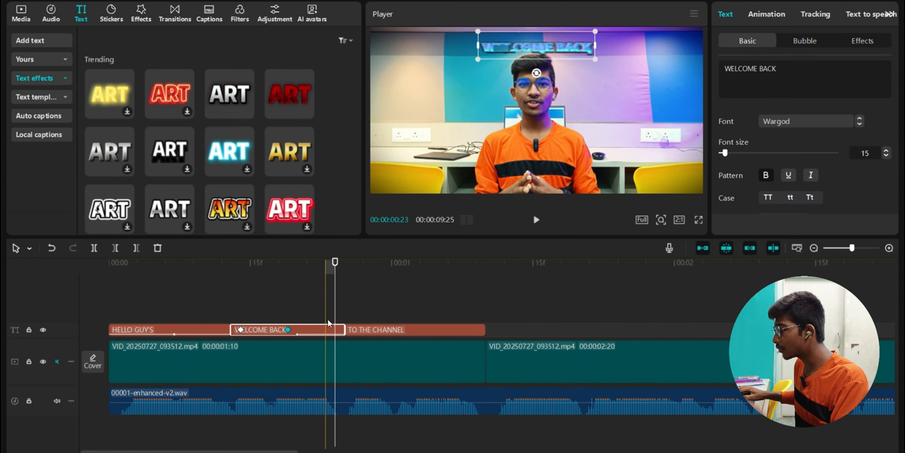
pyautogui.click(251, 301)
pyautogui.moveTo(251, 301); pyautogui.dragTo(316, 306)
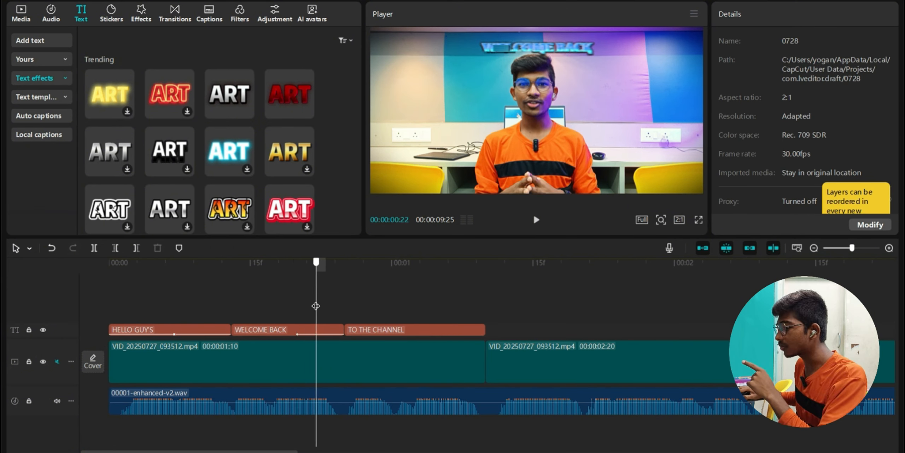
pyautogui.click(306, 330)
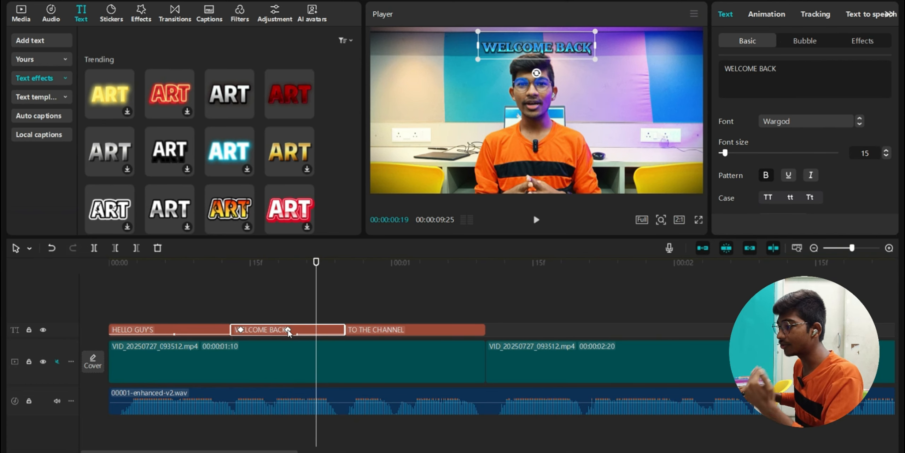
pyautogui.moveTo(287, 330); pyautogui.dragTo(335, 329)
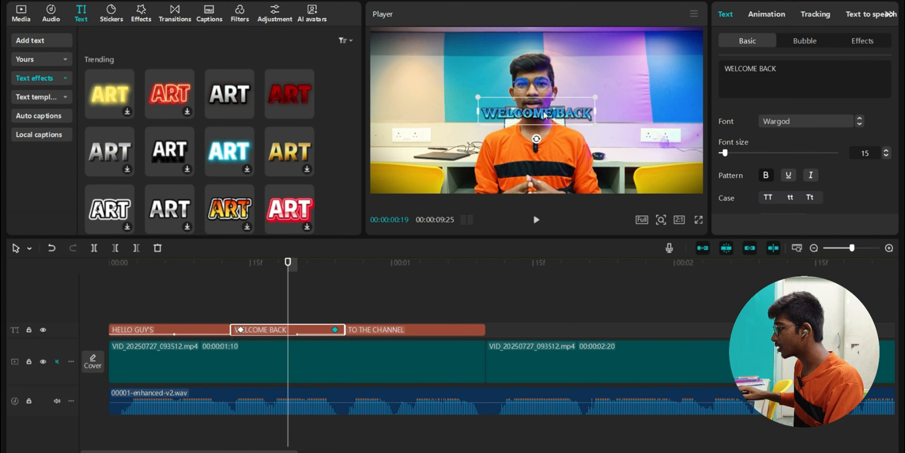
pyautogui.moveTo(545, 114); pyautogui.dragTo(686, 74)
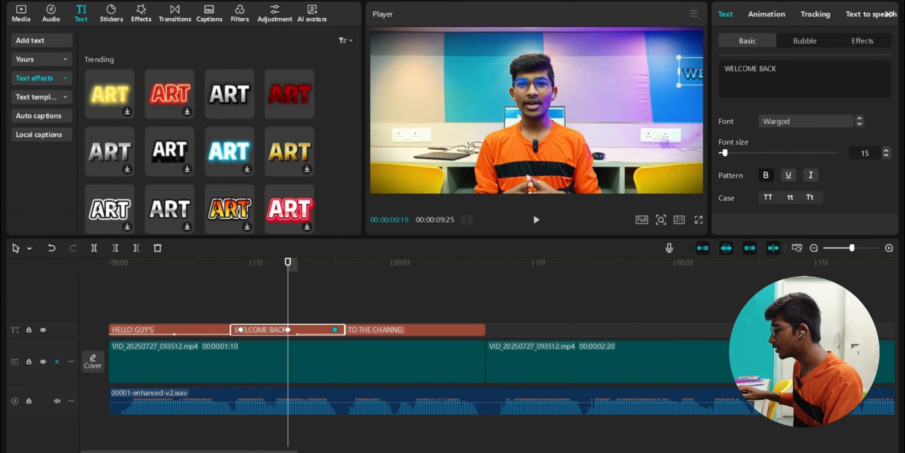
pyautogui.click(235, 301)
pyautogui.moveTo(288, 304); pyautogui.dragTo(399, 306)
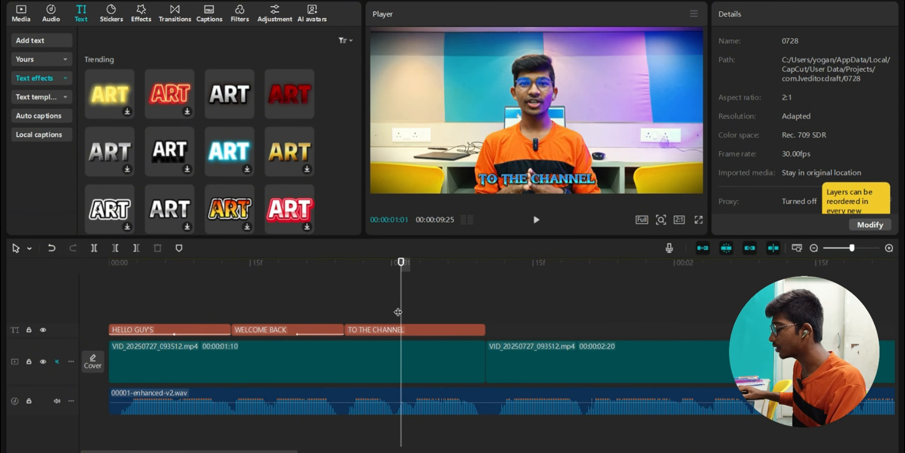
pyautogui.hscroll(5, 499, 321)
pyautogui.click(499, 320)
pyautogui.hscroll(4, 498, 321)
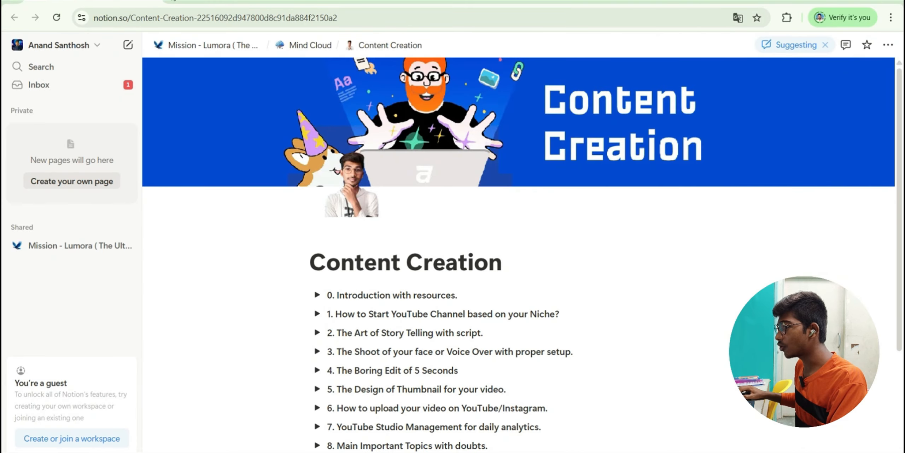
# - Load youtube.com in a new tab, search for the channel and scroll through its Videos grid
pyautogui.hotkey('ctrl', 't')
pyautogui.write('youtube.com')
pyautogui.press('Return')
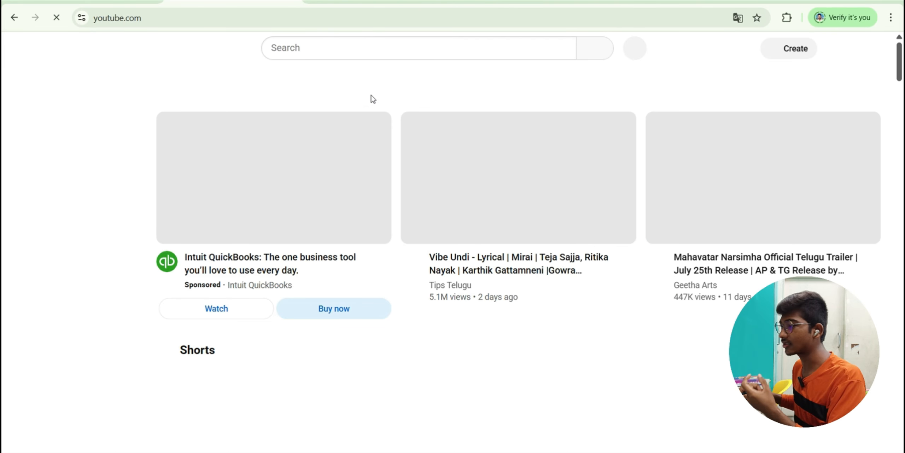
pyautogui.click(359, 40)
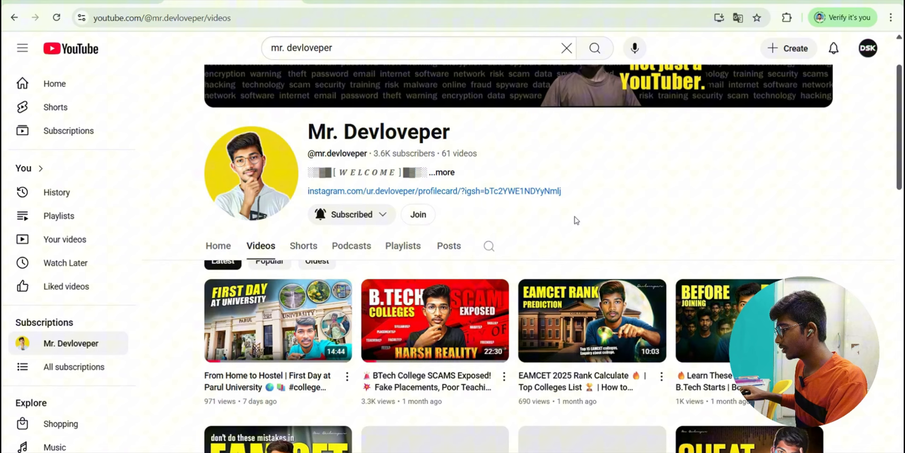
pyautogui.scroll(-15, 731, 199)
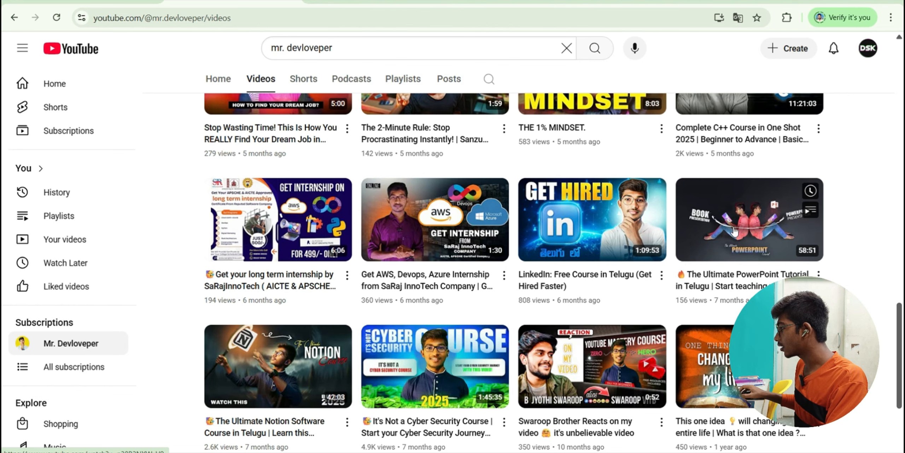
pyautogui.scroll(3, 572, 266)
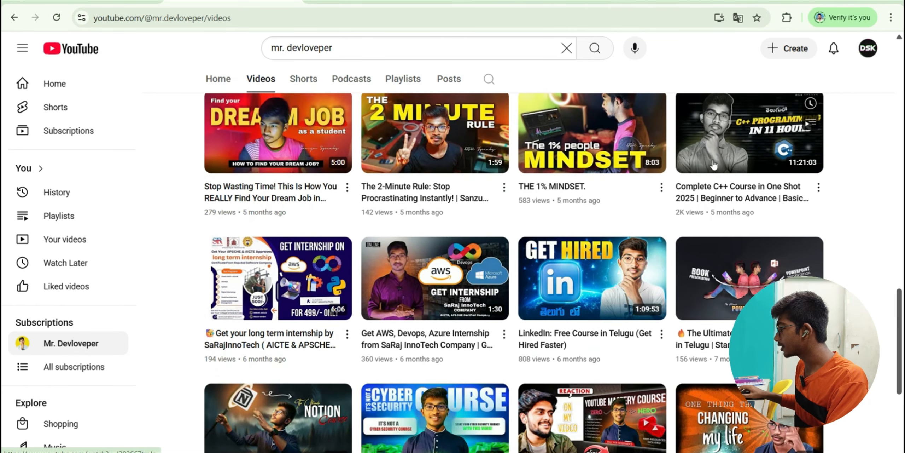
pyautogui.scroll(-3, 727, 271)
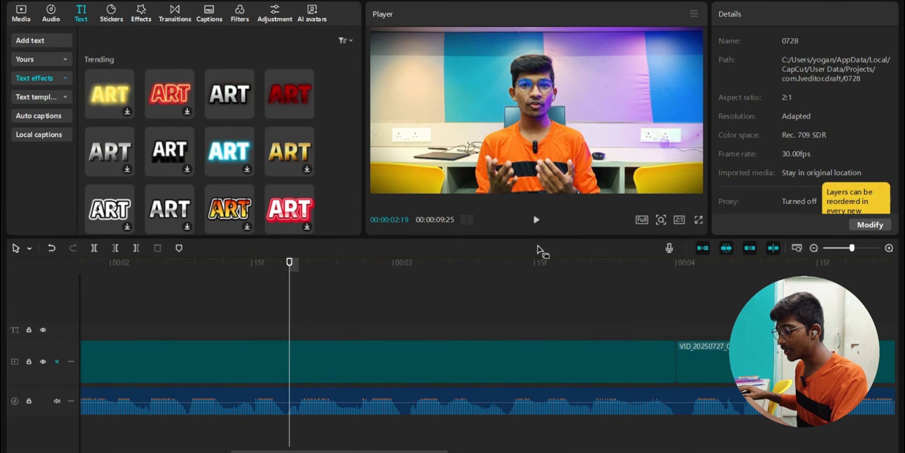
# - Import Screenshots (5) through (12) from Pictures > Screenshots into the media library
pyautogui.click(22, 14)
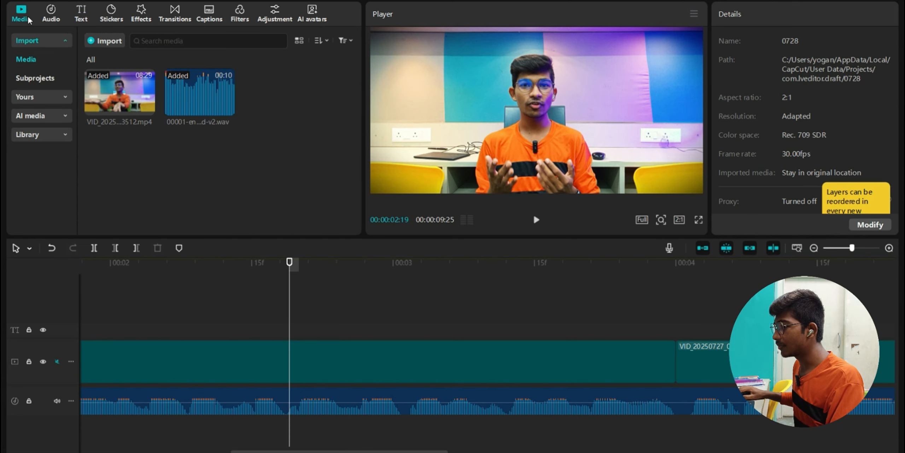
pyautogui.click(93, 41)
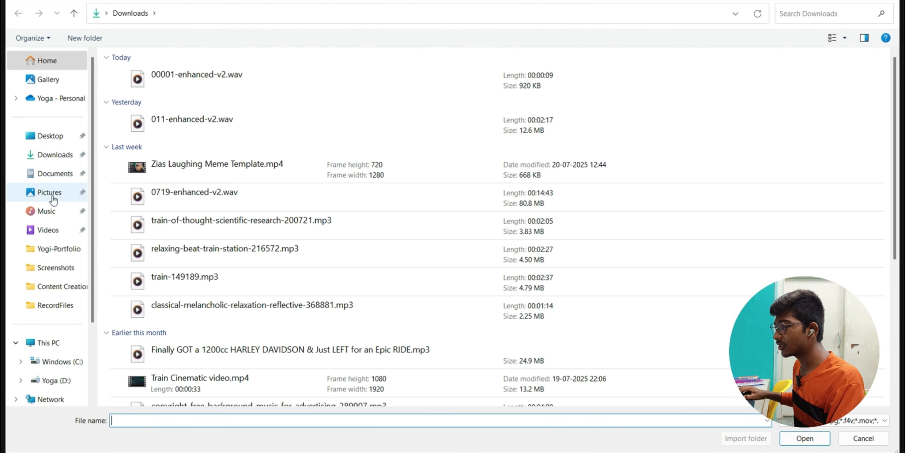
pyautogui.click(49, 192)
pyautogui.doubleClick(173, 93)
pyautogui.click(894, 124)
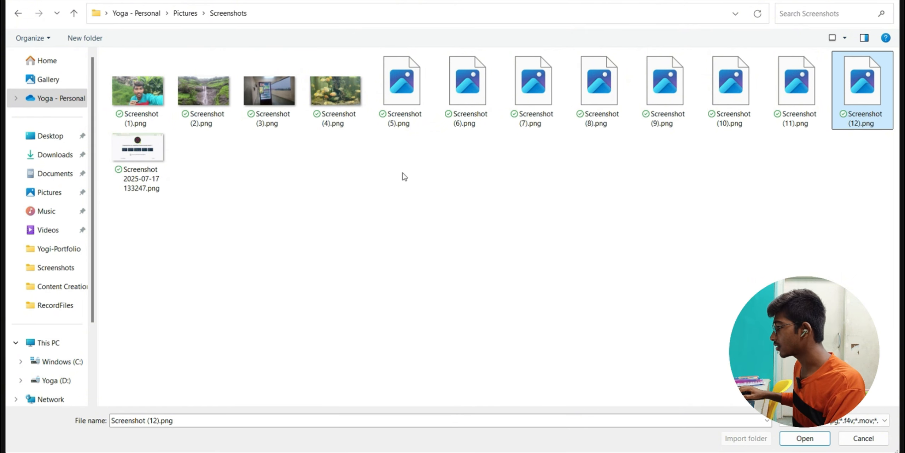
pyautogui.keyDown('shift'); pyautogui.click(402, 89); pyautogui.keyUp('shift')
pyautogui.click(810, 439)
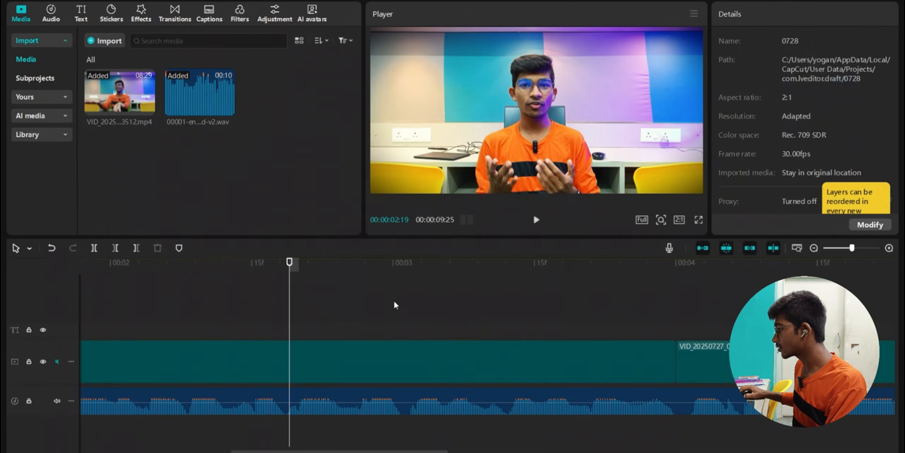
# - Remove the extra screenshots and overlay Screenshot (12).png above the video, enlarged to fill the frame
pyautogui.scroll(-2, 320, 163)
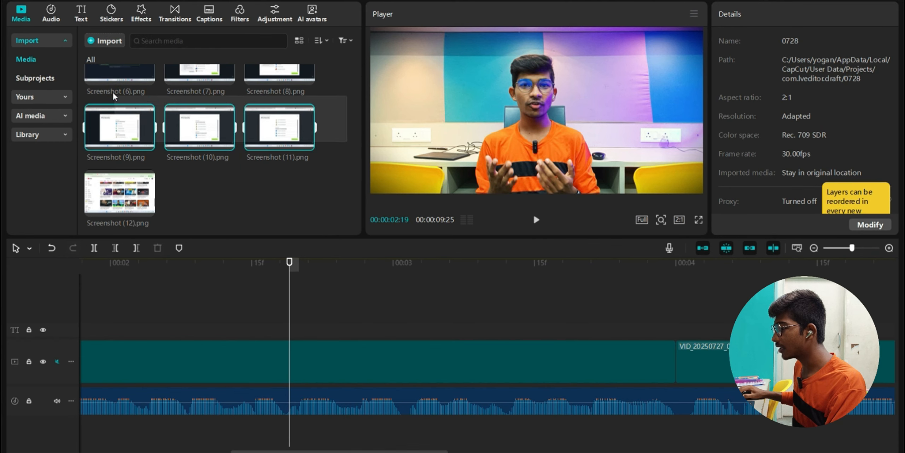
pyautogui.scroll(2, 121, 84)
pyautogui.press('Delete')
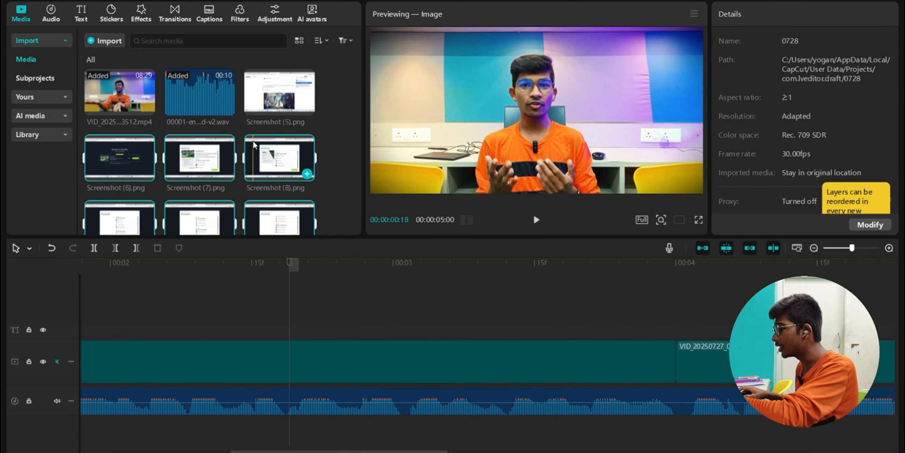
pyautogui.click(266, 111)
pyautogui.press('Delete')
pyautogui.moveTo(272, 143); pyautogui.dragTo(290, 318)
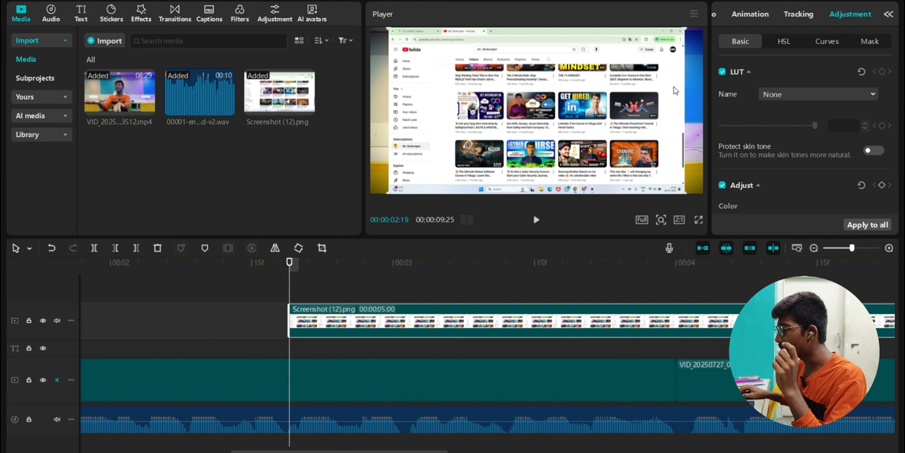
pyautogui.moveTo(686, 193); pyautogui.dragTo(763, 255)
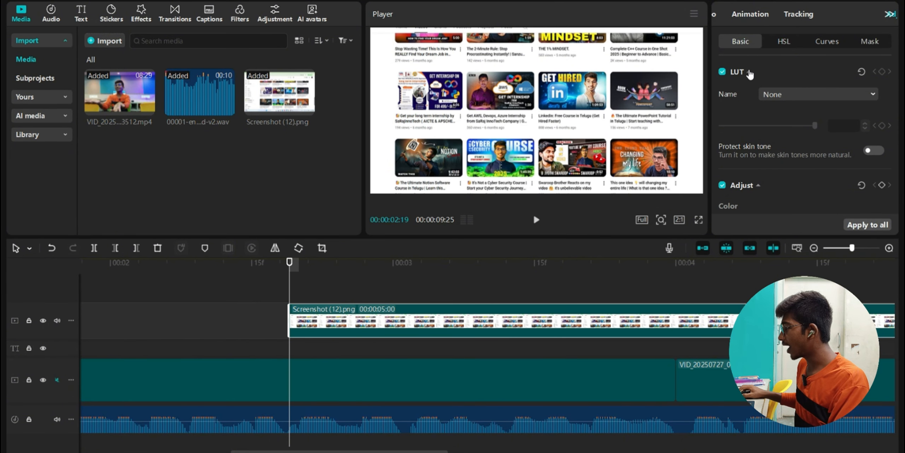
# - Try a rocking entrance animation on the screenshot and browse the exit animation choices
pyautogui.click(768, 14)
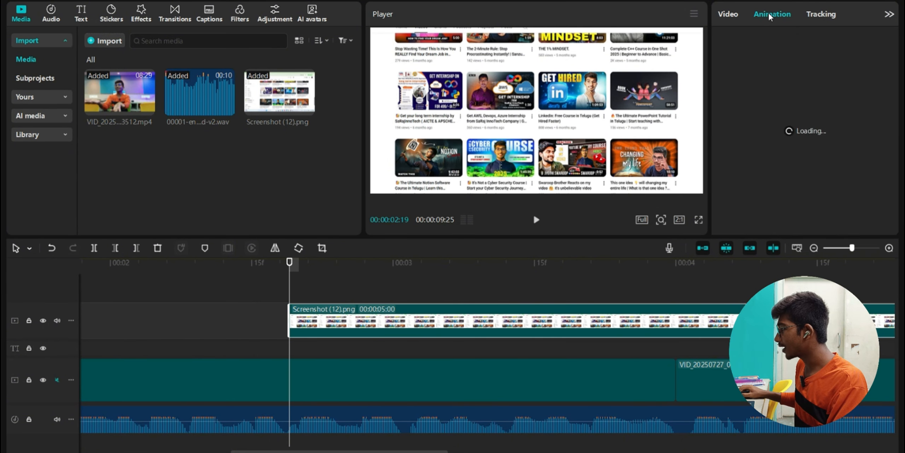
pyautogui.click(737, 132)
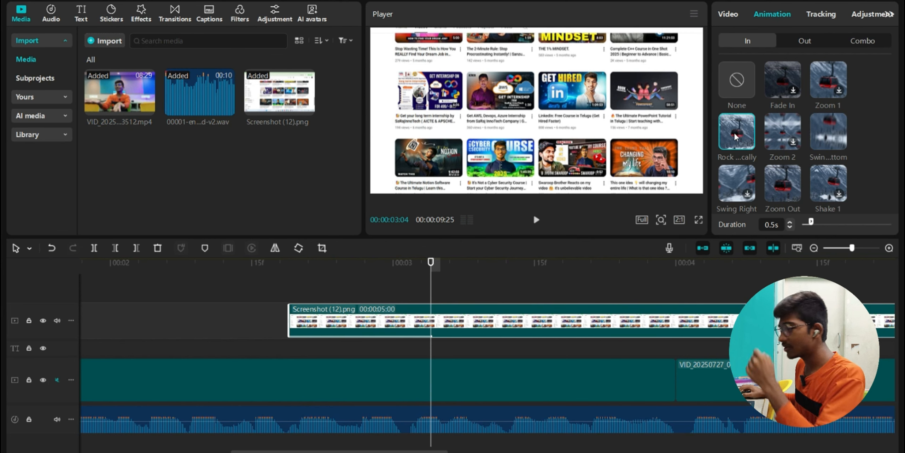
pyautogui.hscroll(5, 436, 336)
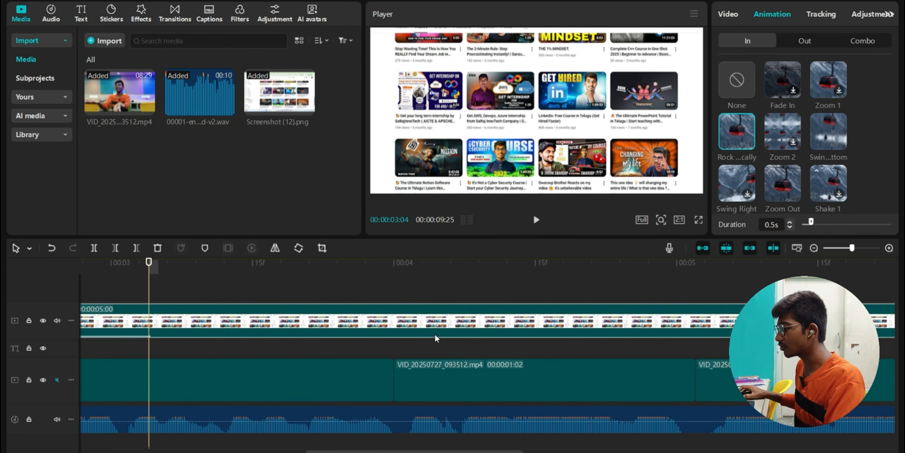
pyautogui.click(792, 41)
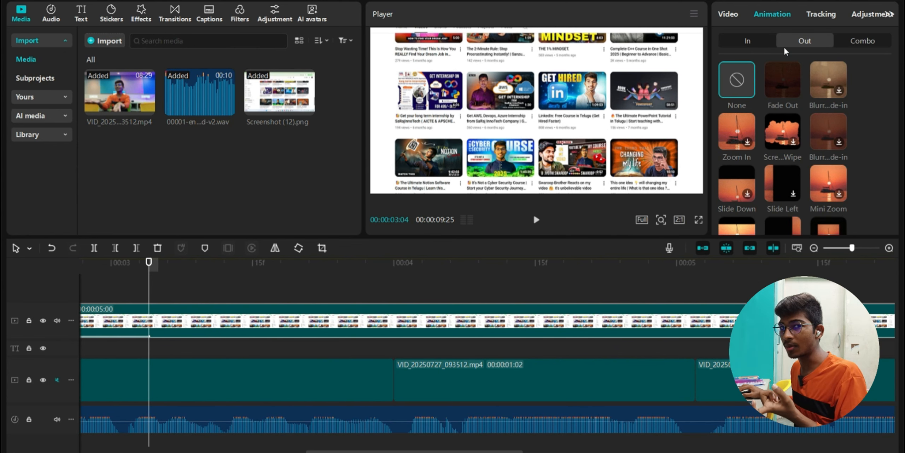
pyautogui.click(747, 42)
pyautogui.hscroll(-7, 258, 362)
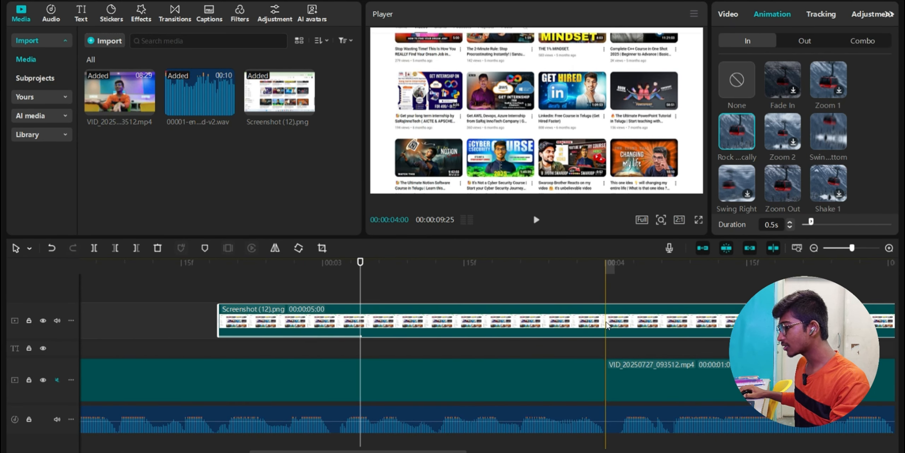
# - Split the screenshot clip at 04:00 and delete the second part
pyautogui.click(29, 248)
pyautogui.click(39, 287)
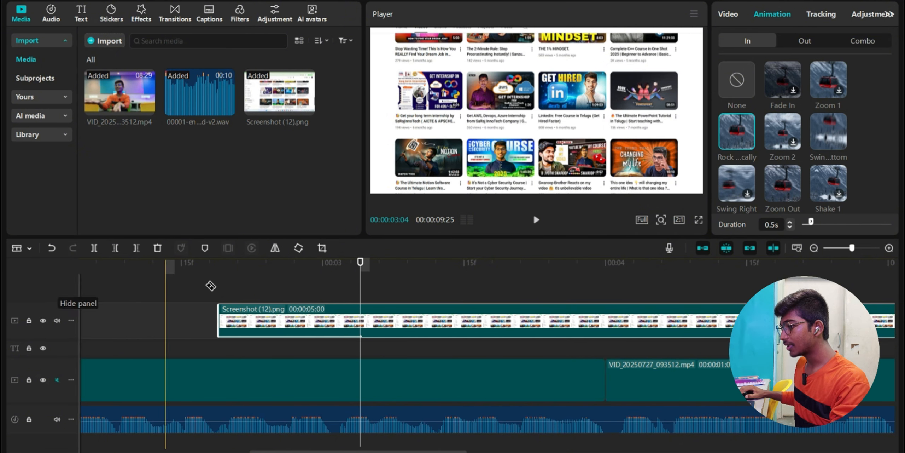
pyautogui.click(606, 322)
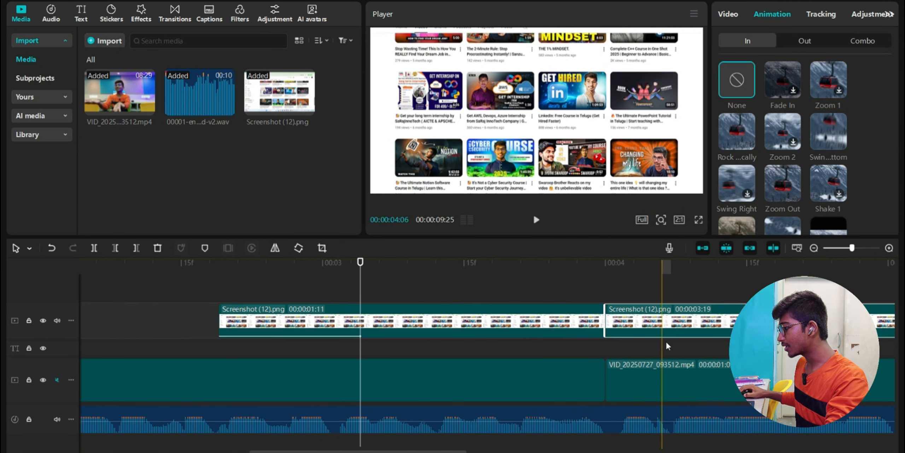
pyautogui.press('a')
pyautogui.press('Delete')
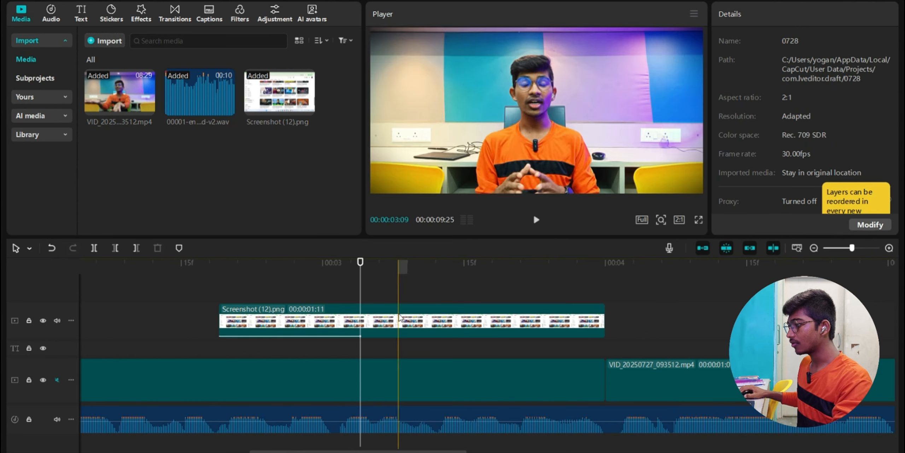
pyautogui.click(200, 262)
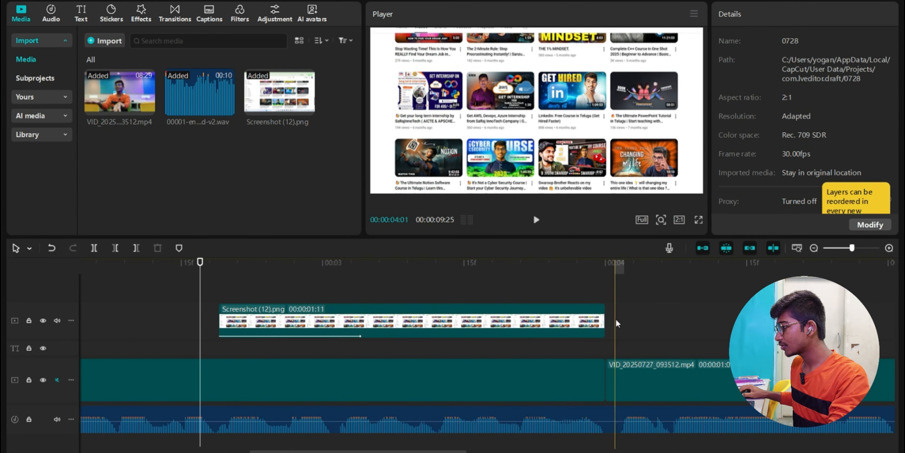
pyautogui.click(559, 316)
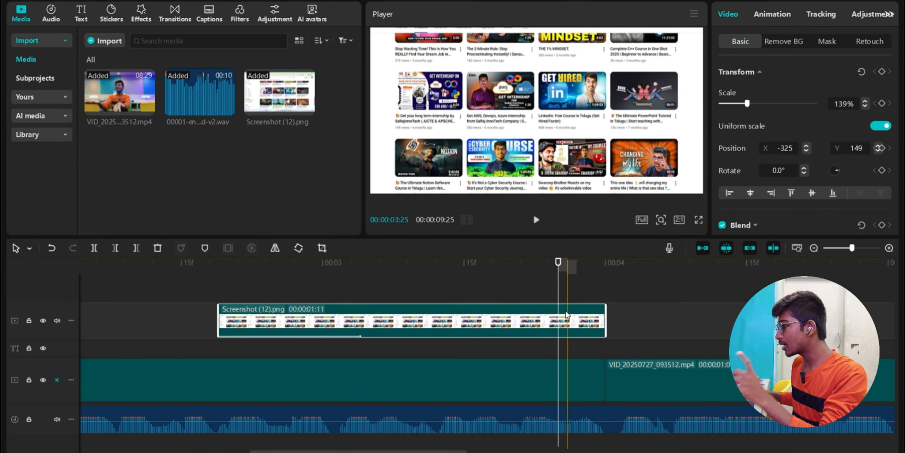
# - Apply the Blurry fade-in exit animation to the remaining screenshot clip
pyautogui.click(776, 15)
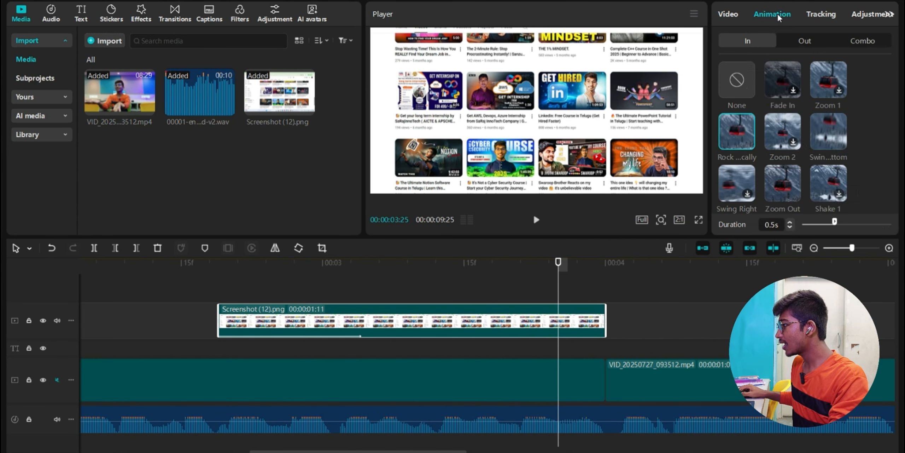
pyautogui.click(813, 37)
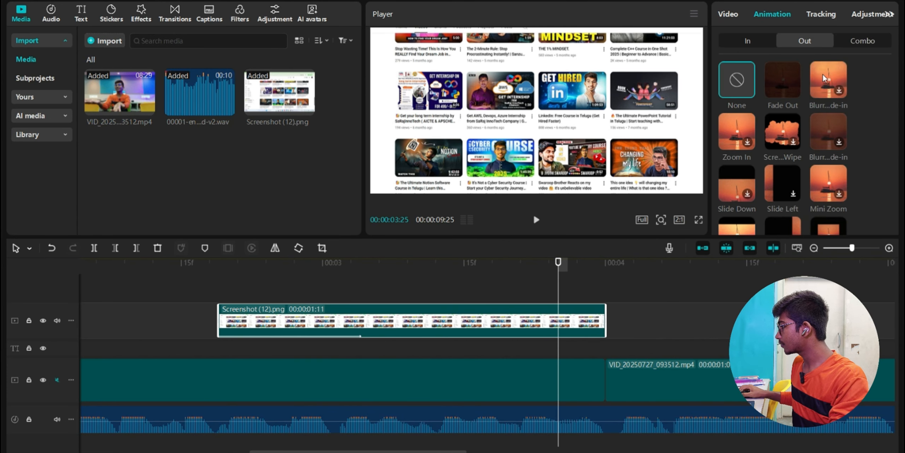
pyautogui.click(825, 79)
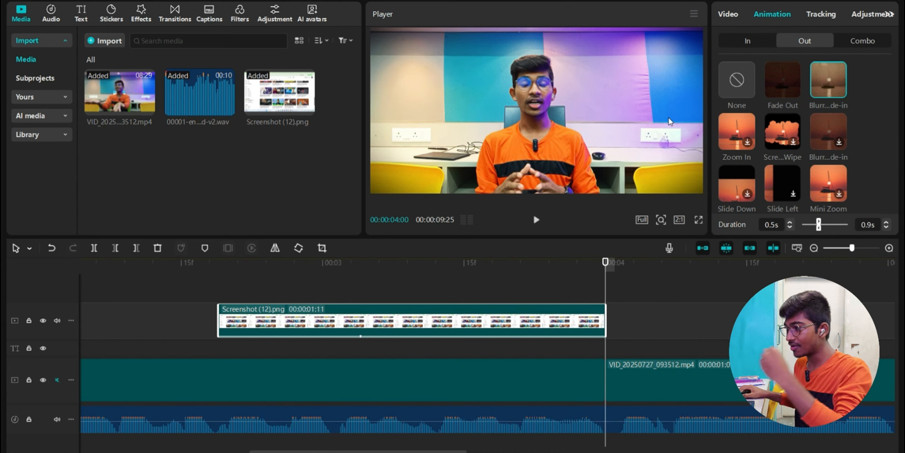
pyautogui.scroll(-3, 263, 306)
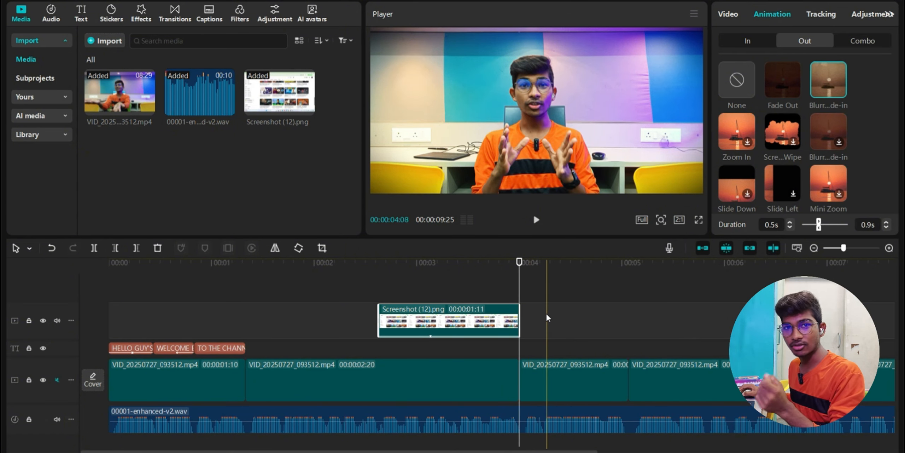
# - Import VID_20250711_080712.mp4 from the D:\SANTHOSH folder
pyautogui.click(106, 40)
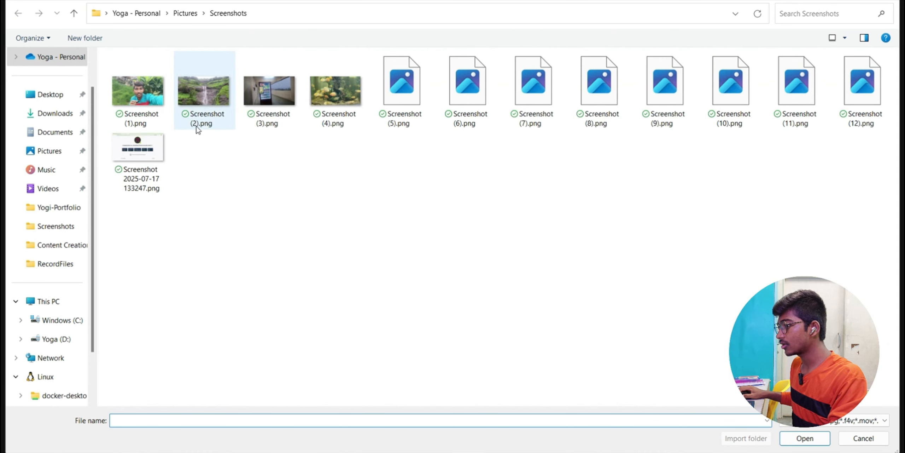
pyautogui.click(51, 188)
pyautogui.doubleClick(139, 106)
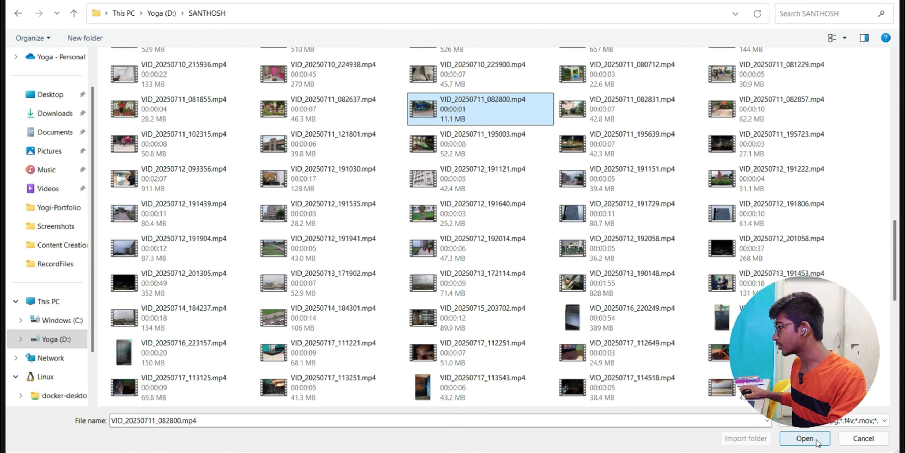
pyautogui.click(805, 438)
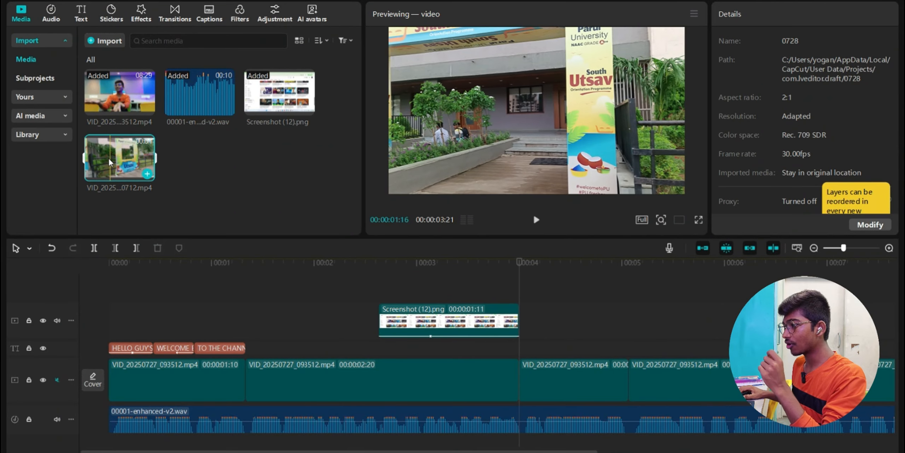
# - Place the campus video on an overlay track above the main video, starting at 00:05
pyautogui.moveTo(186, 188); pyautogui.dragTo(627, 316)
pyautogui.hscroll(3, 627, 315)
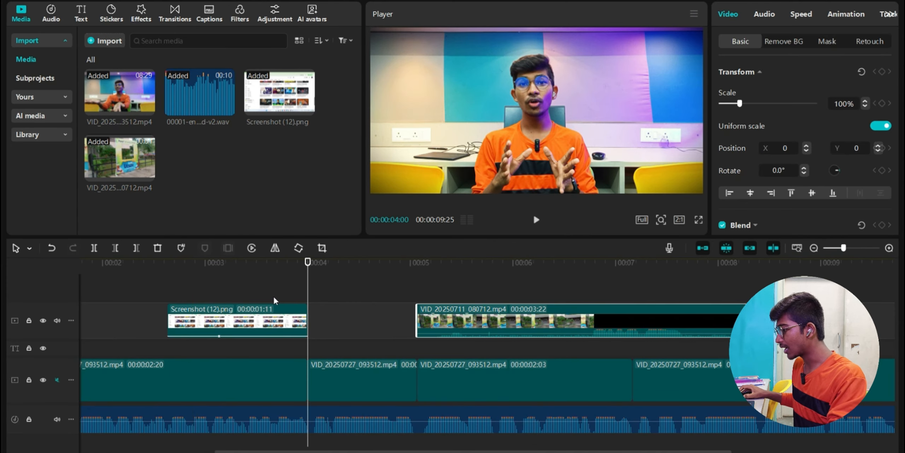
pyautogui.moveTo(493, 331); pyautogui.dragTo(435, 325)
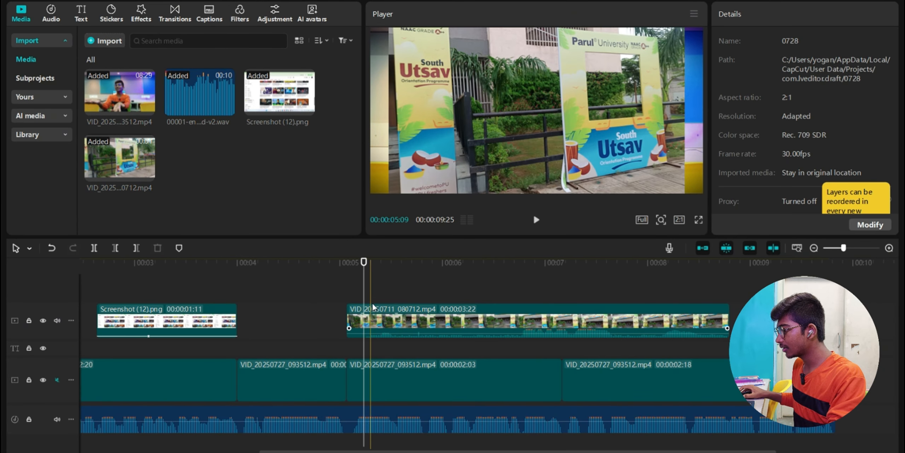
pyautogui.click(374, 307)
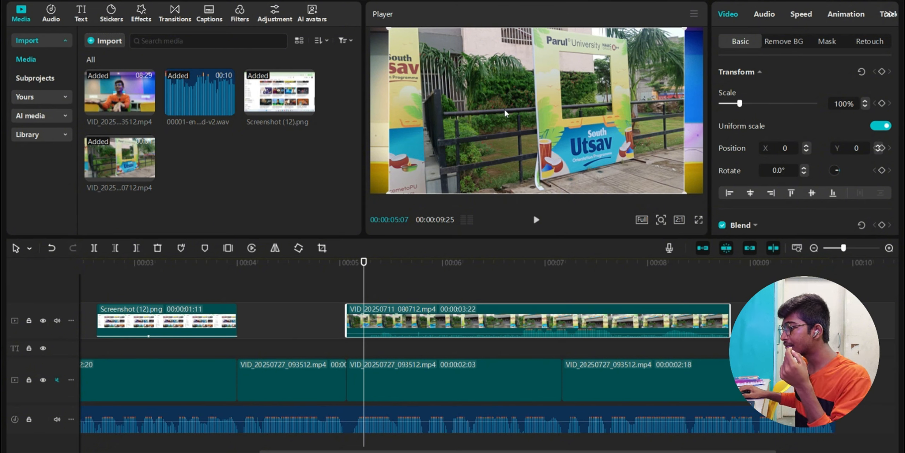
pyautogui.click(374, 380)
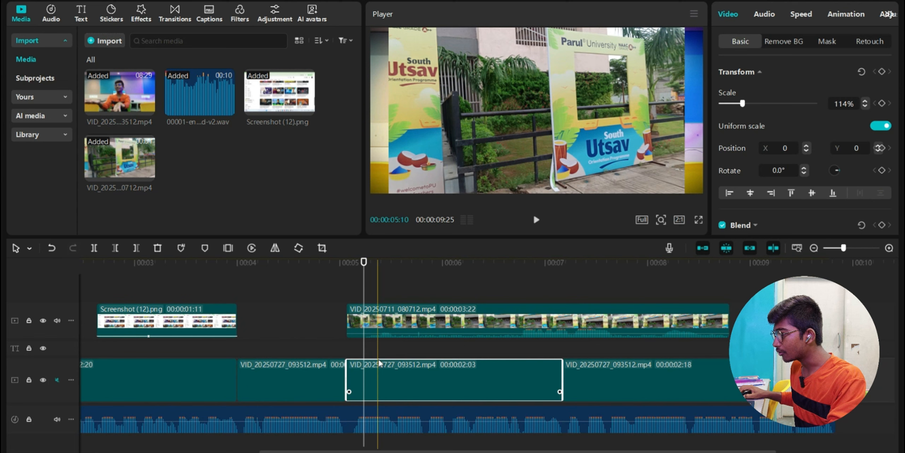
pyautogui.click(380, 328)
pyautogui.click(348, 279)
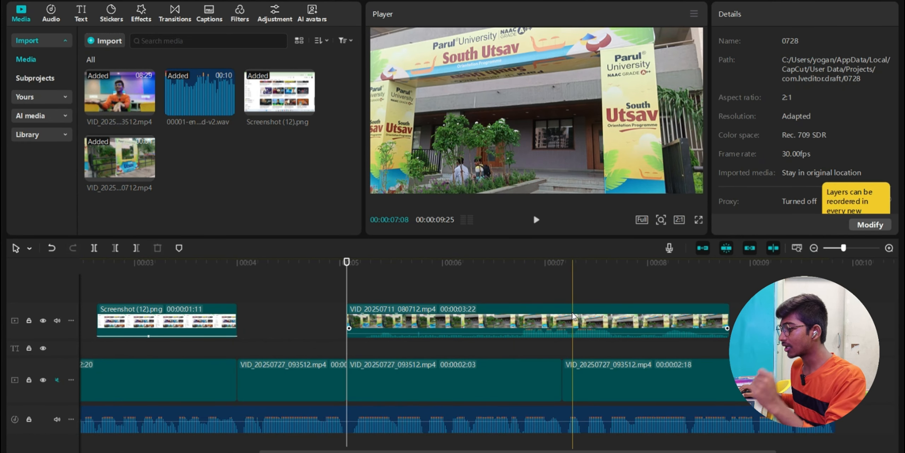
# - Adjust Temp, Exposure, Contrast, Highlight and Sharpen on the campus overlay for a brighter, sharper look
pyautogui.click(482, 320)
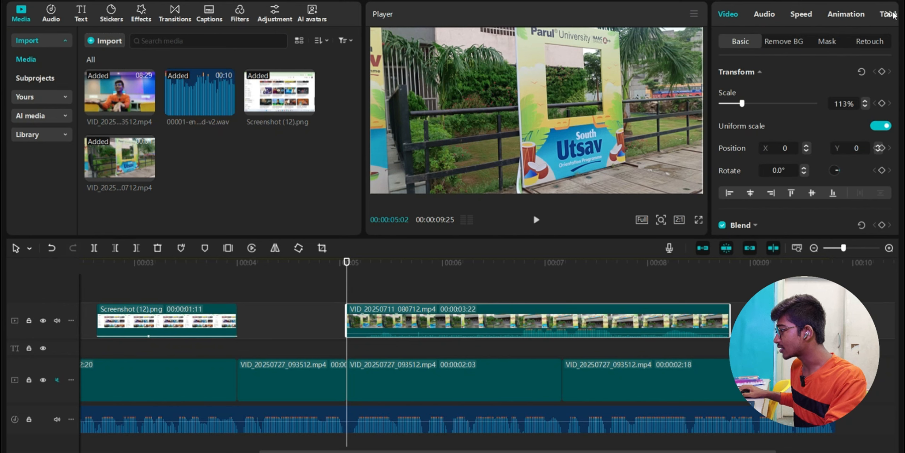
pyautogui.click(892, 14)
pyautogui.click(847, 16)
pyautogui.scroll(-3, 767, 170)
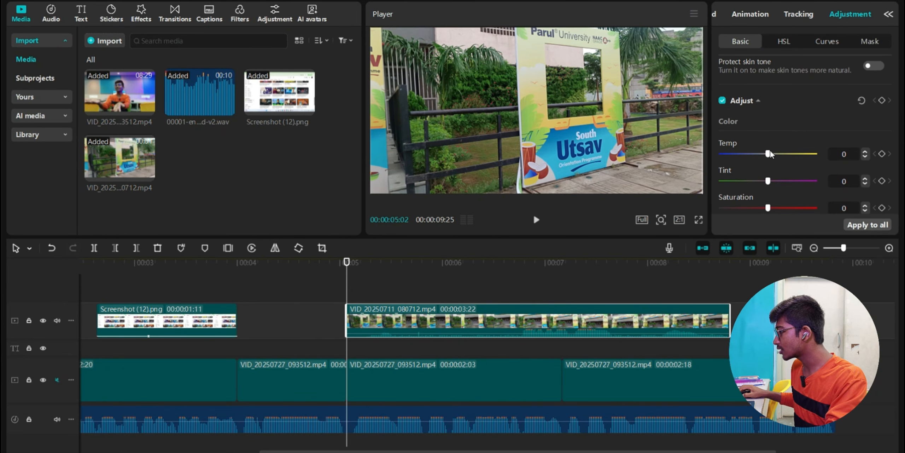
pyautogui.scroll(-1, 771, 160)
pyautogui.moveTo(775, 153)
pyautogui.mouseDown()
pyautogui.moveTo(772, 175)
pyautogui.moveTo(815, 160)
pyautogui.moveTo(800, 161)
pyautogui.moveTo(780, 144)
pyautogui.mouseUp()
pyautogui.scroll(-1, 820, 166)
pyautogui.scroll(-1, 771, 173)
pyautogui.scroll(-1, 798, 163)
pyautogui.scroll(-3, 782, 175)
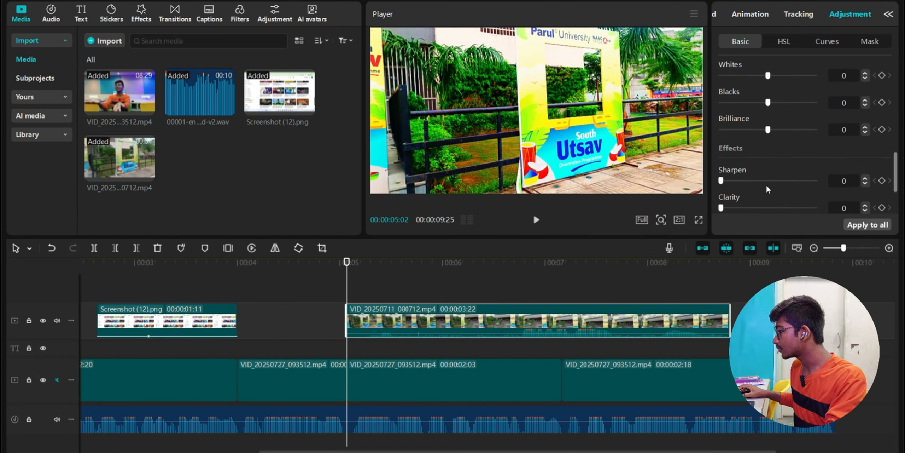
pyautogui.moveTo(750, 175); pyautogui.dragTo(777, 176)
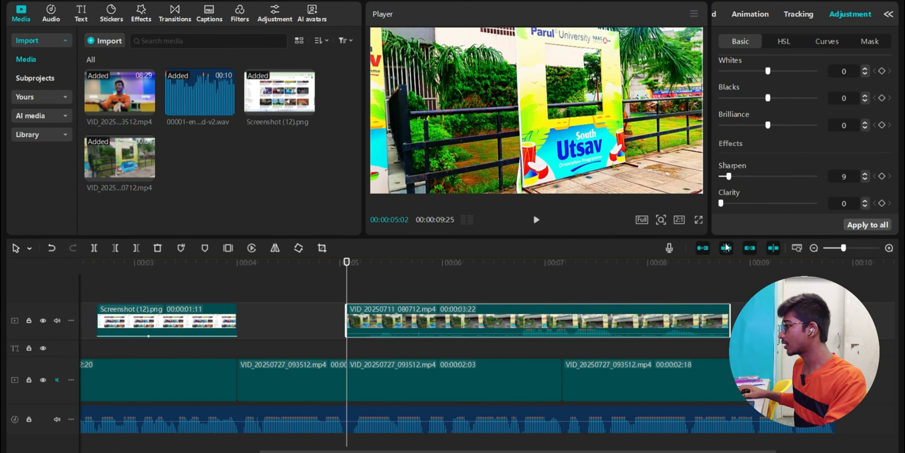
# - Preview the graded overlay and drag its volume line down to -∞dB to mute it
pyautogui.click(337, 308)
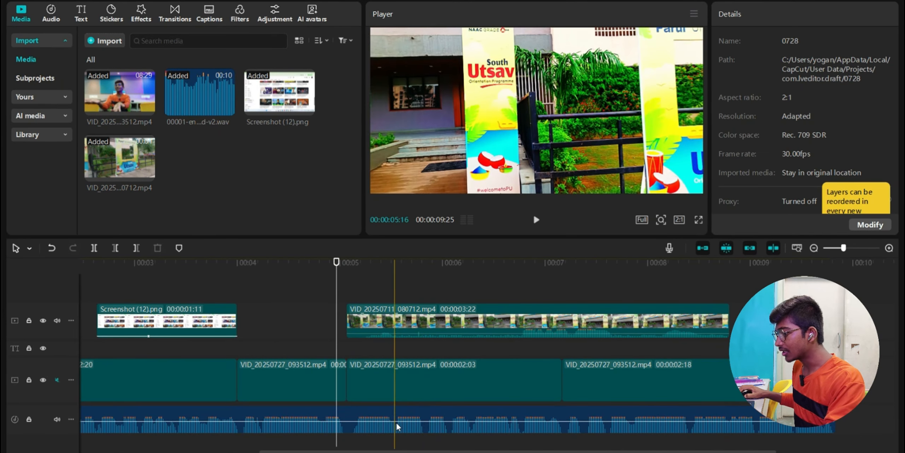
pyautogui.click(395, 320)
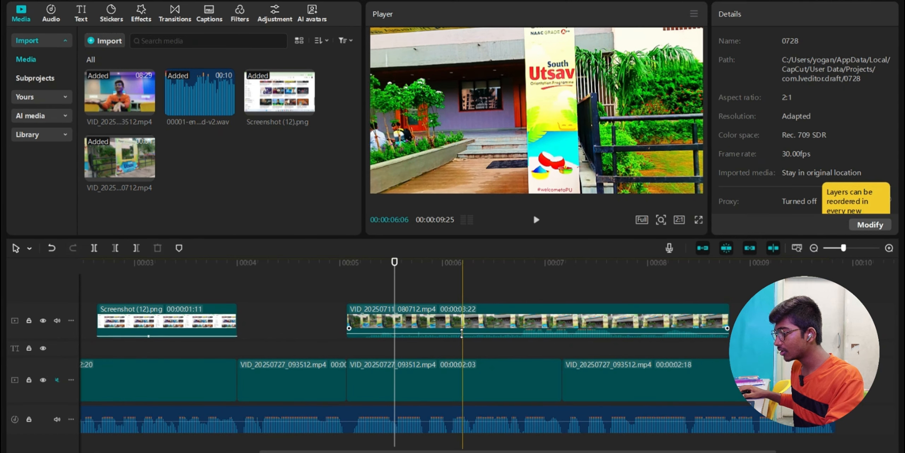
pyautogui.moveTo(462, 332); pyautogui.dragTo(464, 349)
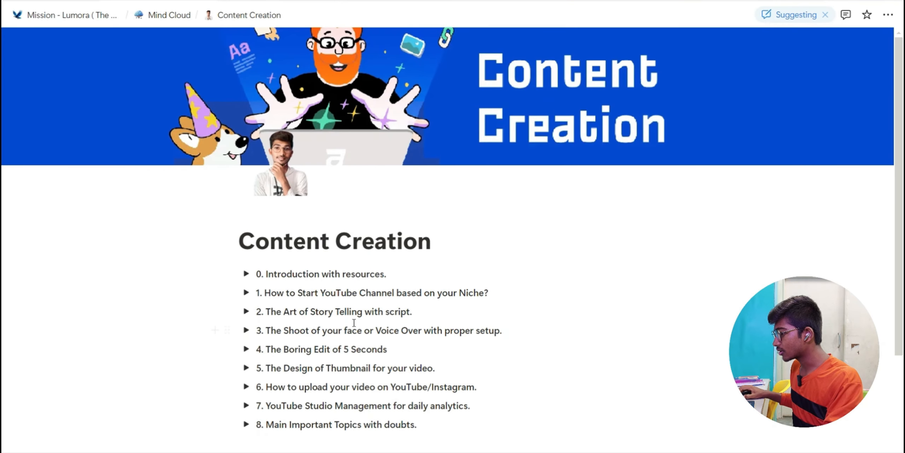
# - Scroll the Content Creation page and expand '4. The Boring Edit of 5 Seconds'
pyautogui.scroll(-3, 354, 322)
pyautogui.click(244, 233)
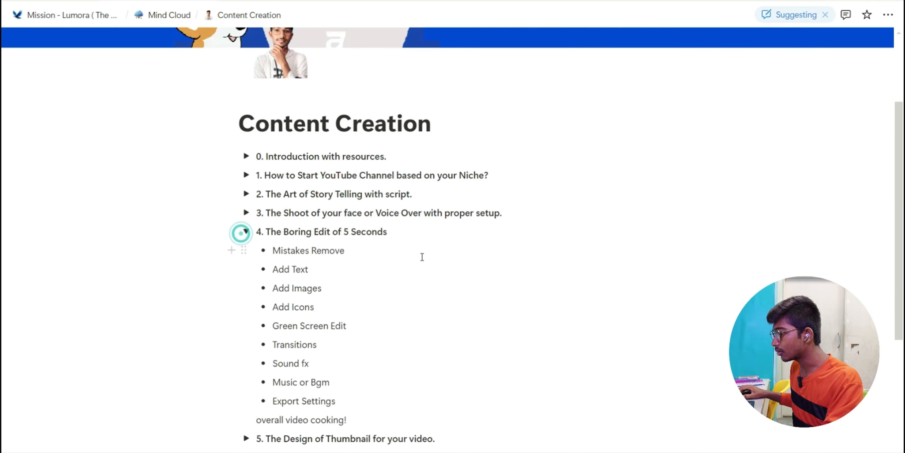
pyautogui.scroll(-2, 285, 191)
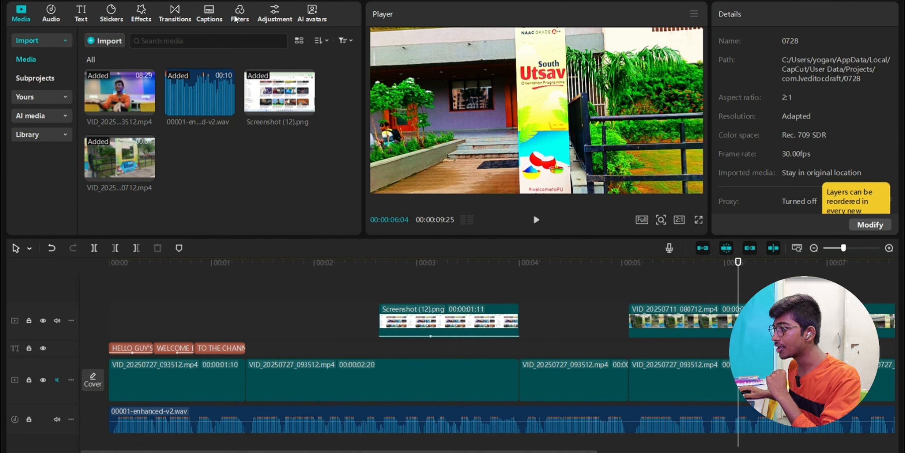
# - Add the Subscribe sticker from Stickers to the timeline, trimmed to end near 5 seconds
pyautogui.click(143, 16)
pyautogui.click(113, 18)
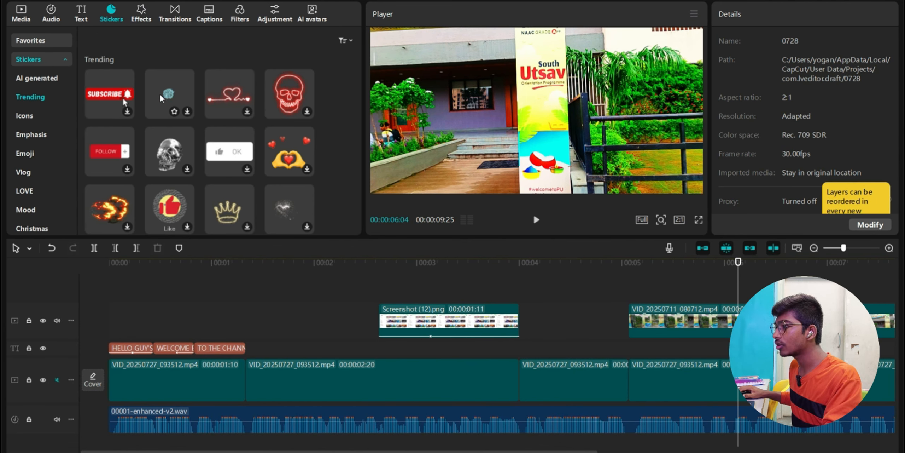
pyautogui.scroll(-3, 200, 209)
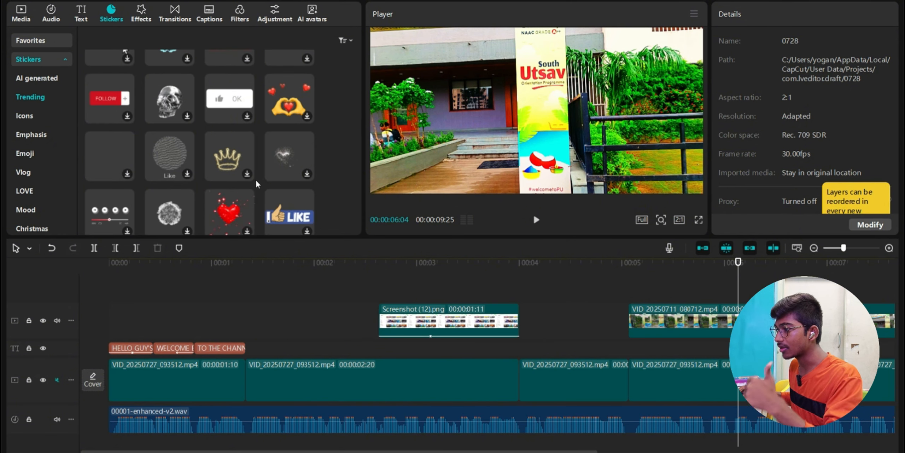
pyautogui.scroll(3, 258, 184)
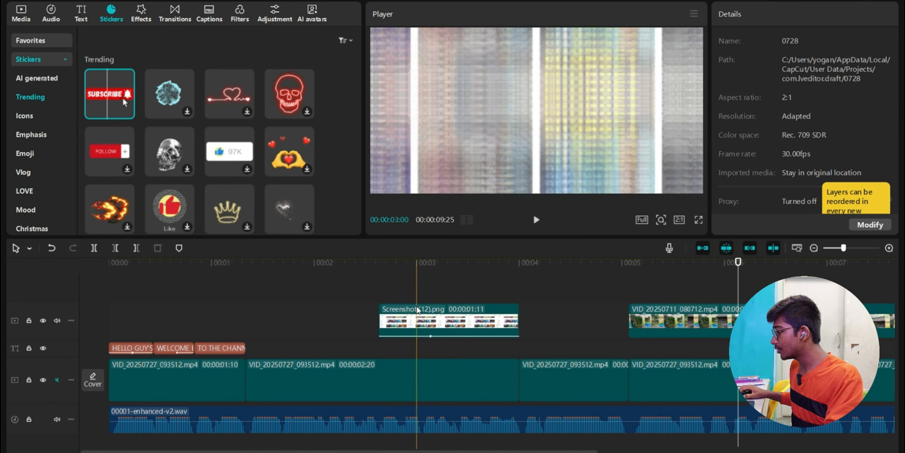
pyautogui.click(124, 103)
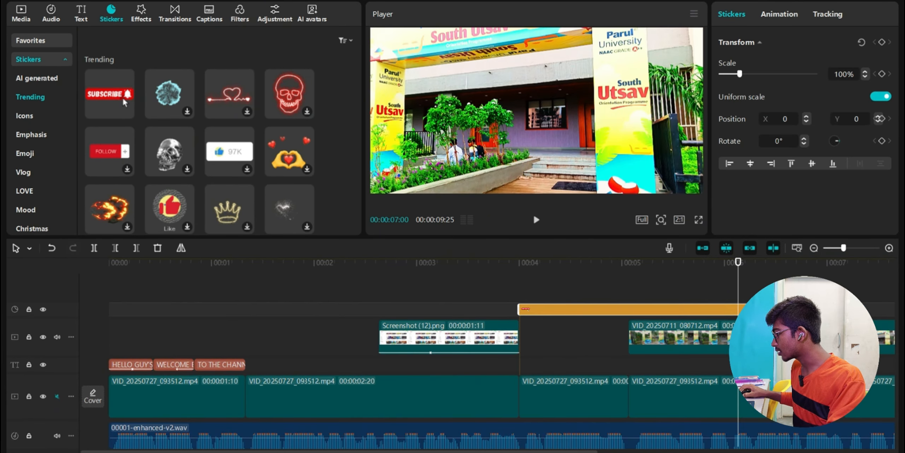
pyautogui.moveTo(826, 309); pyautogui.dragTo(628, 309)
pyautogui.click(557, 295)
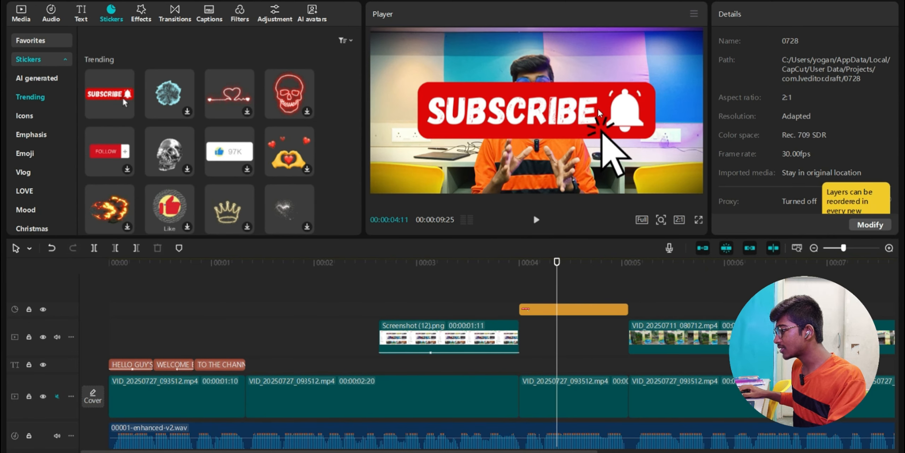
# - Scale the Subscribe sticker to 28%, move it bottom-right and give it a Slide Left entrance
pyautogui.click(590, 188)
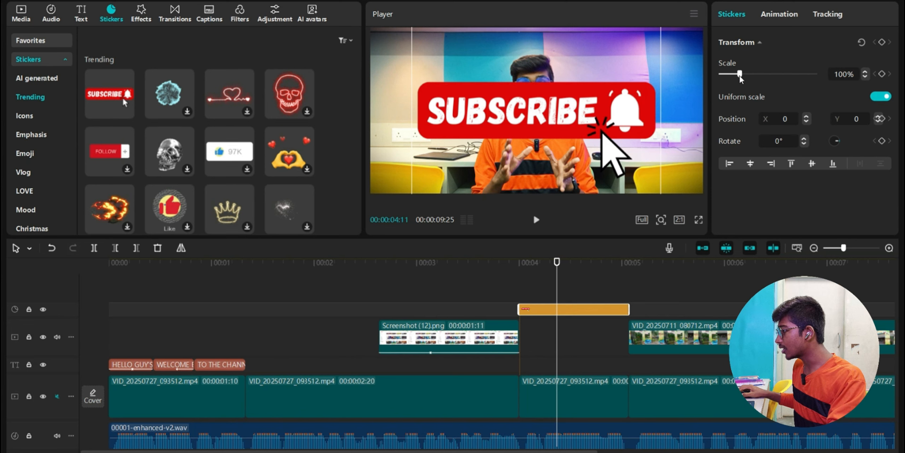
pyautogui.moveTo(740, 78); pyautogui.dragTo(725, 82)
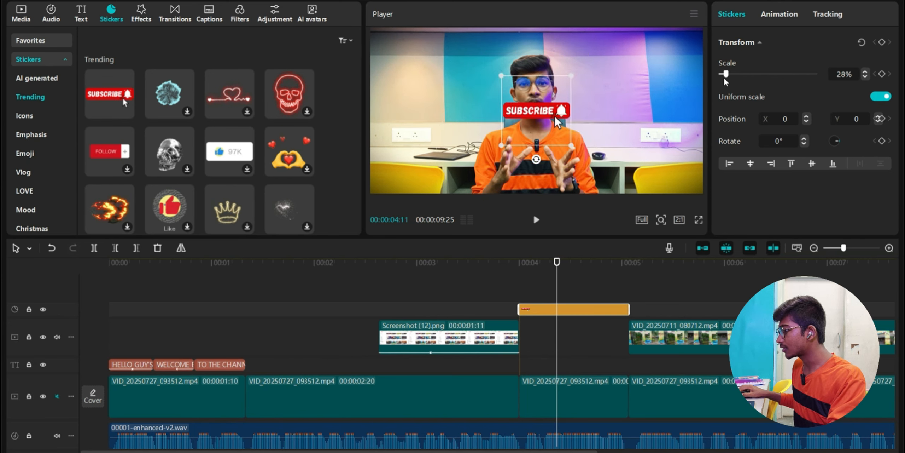
pyautogui.moveTo(560, 123); pyautogui.dragTo(680, 179)
pyautogui.click(779, 14)
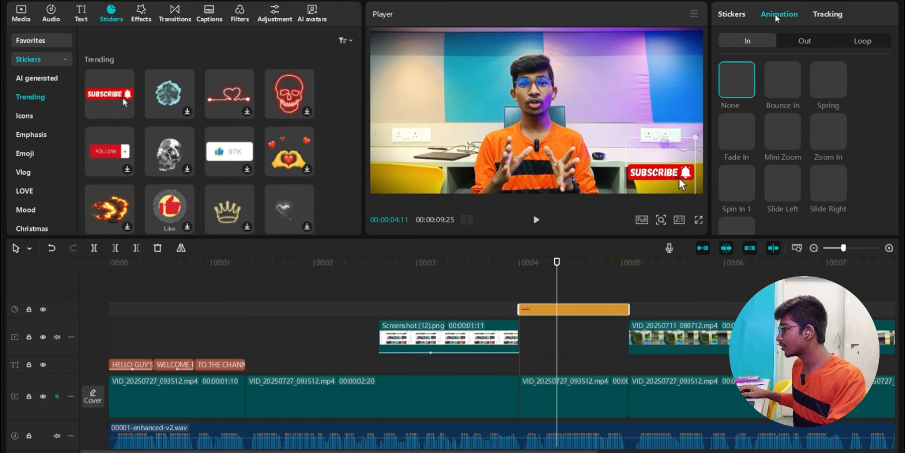
pyautogui.click(782, 183)
pyautogui.click(490, 293)
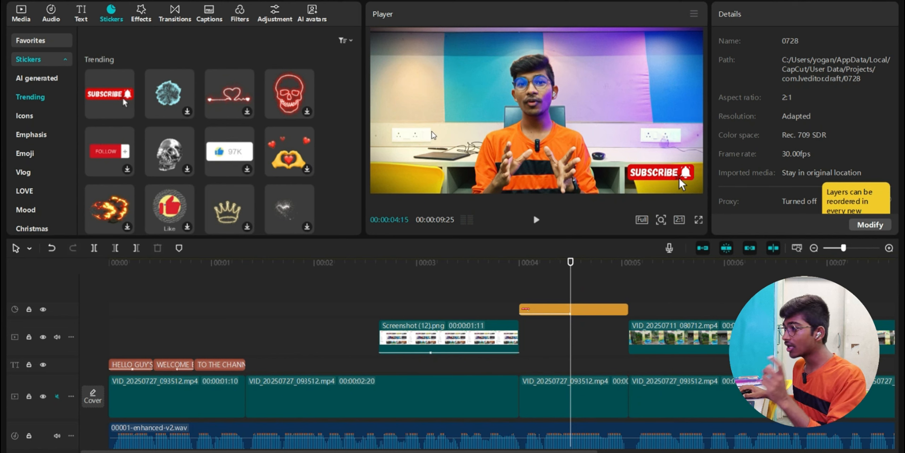
pyautogui.click(529, 280)
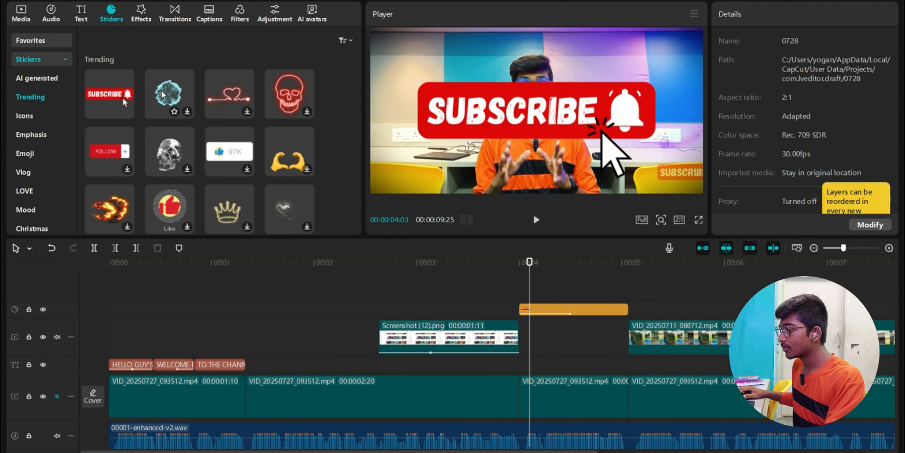
# - Add the blue burst sticker above the Subscribe sticker, trimmed to end at 00:05
pyautogui.moveTo(161, 110); pyautogui.dragTo(527, 308)
pyautogui.moveTo(826, 309); pyautogui.dragTo(628, 309)
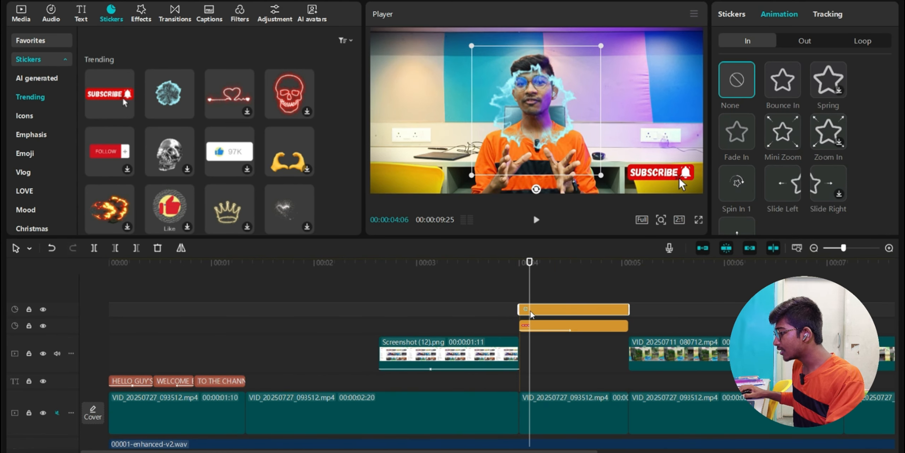
pyautogui.click(567, 288)
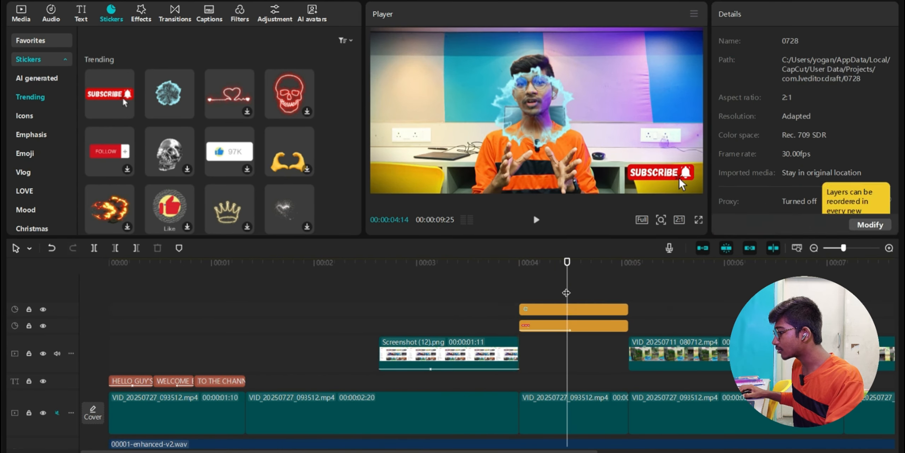
pyautogui.click(567, 309)
# - Play back the 4–5 second stretch to check both stickers
pyautogui.press('space')
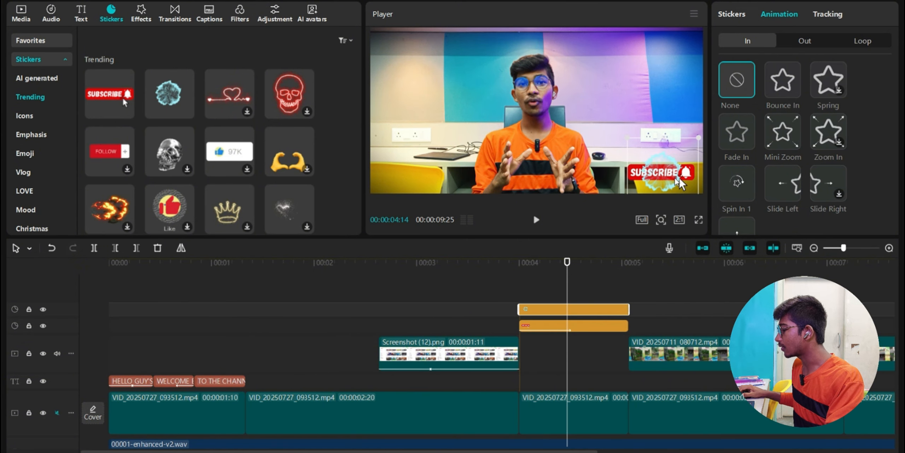
pyautogui.click(505, 302)
pyautogui.click(682, 183)
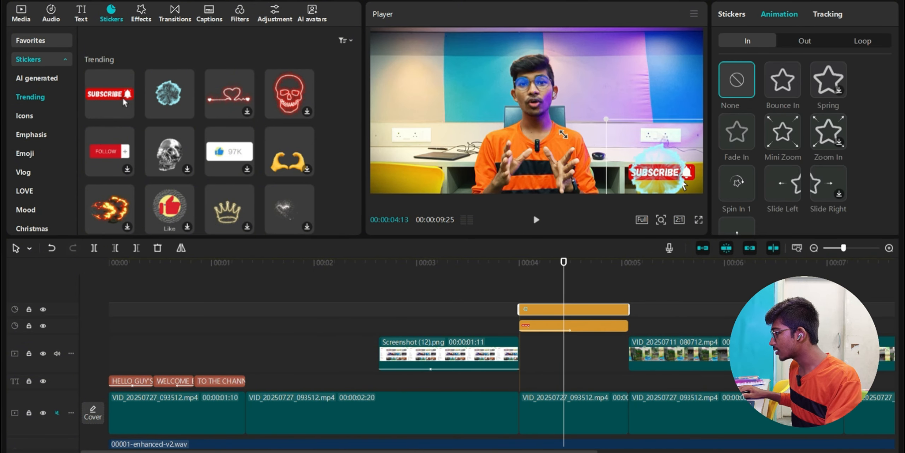
pyautogui.click(500, 305)
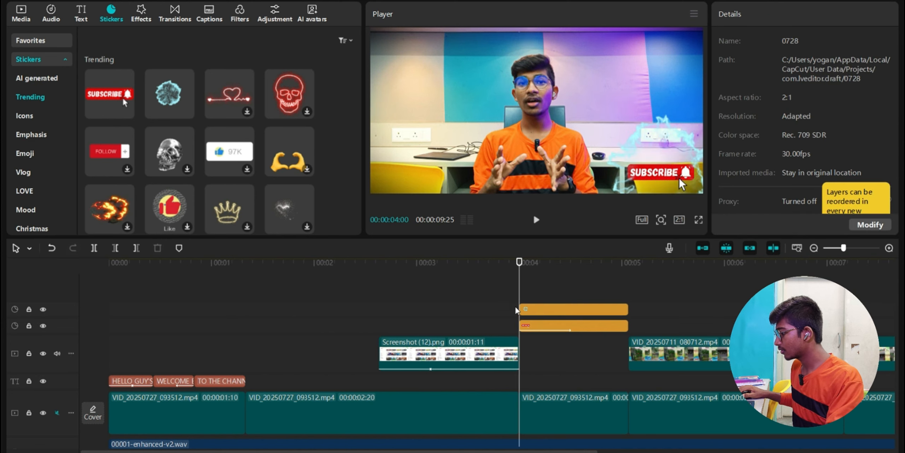
pyautogui.press('space')
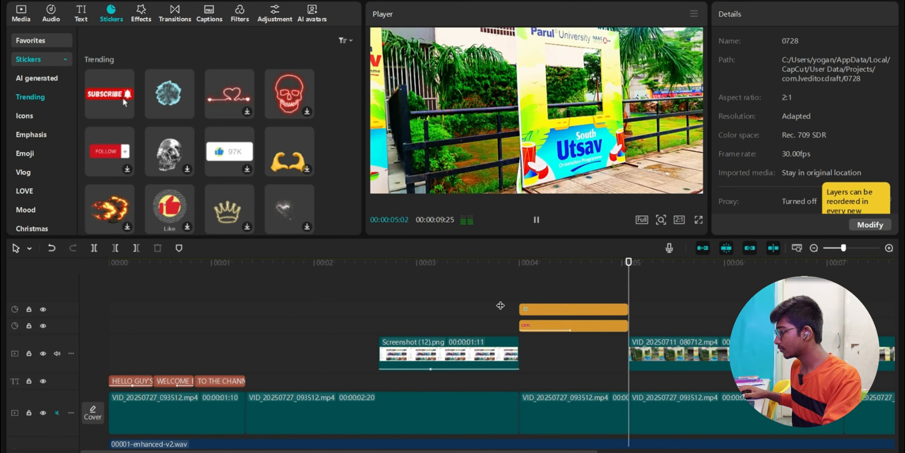
pyautogui.press('space')
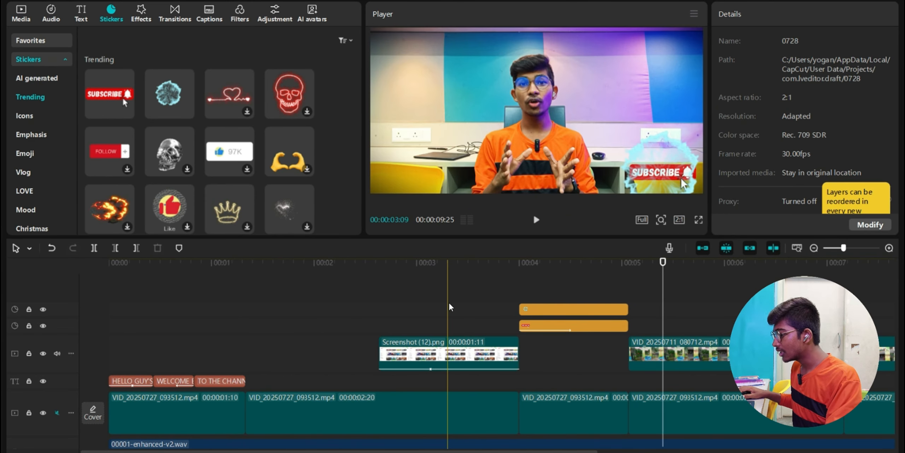
pyautogui.click(447, 297)
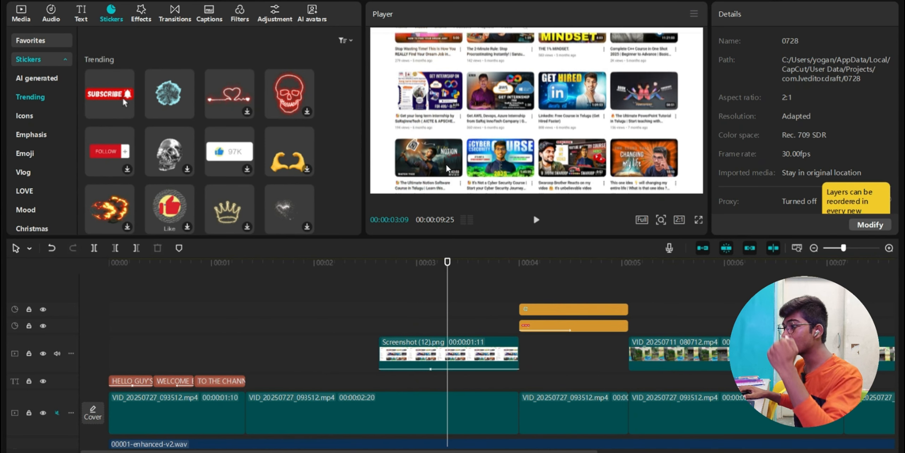
# - Overlay IMG20250711081722.jpg on a new top track, trimmed to end at 00:04 and shrunk in the Player
pyautogui.click(21, 13)
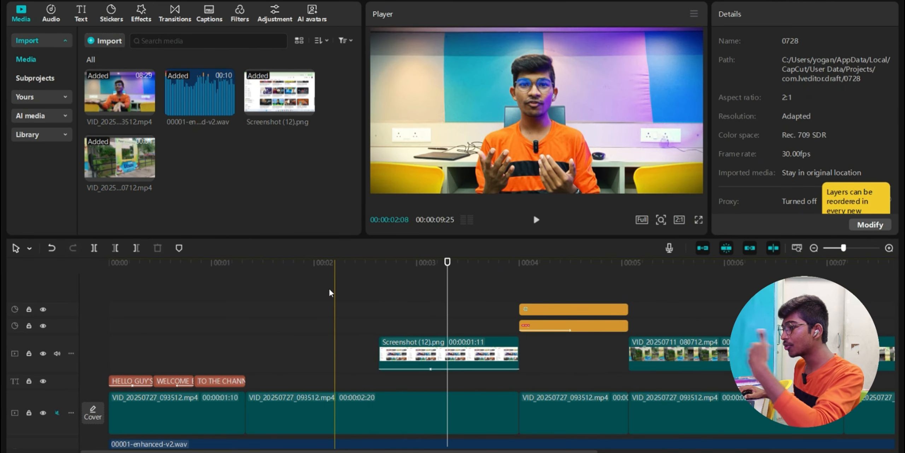
pyautogui.click(105, 41)
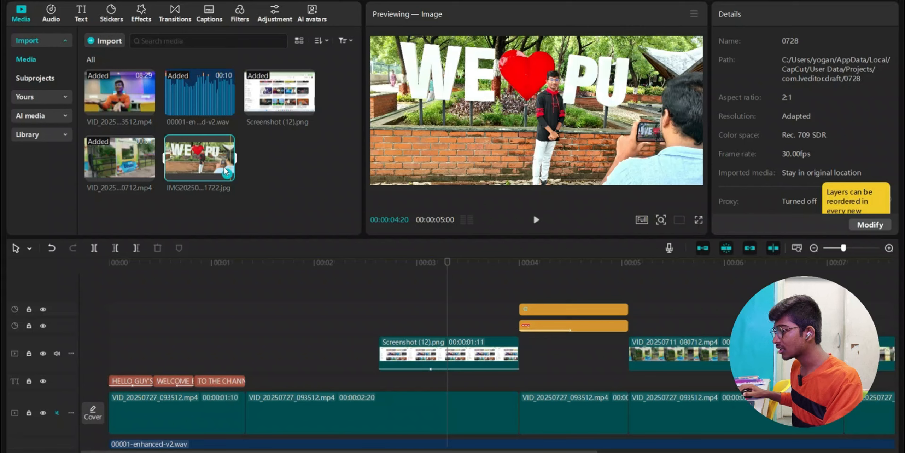
pyautogui.moveTo(194, 162); pyautogui.dragTo(382, 279)
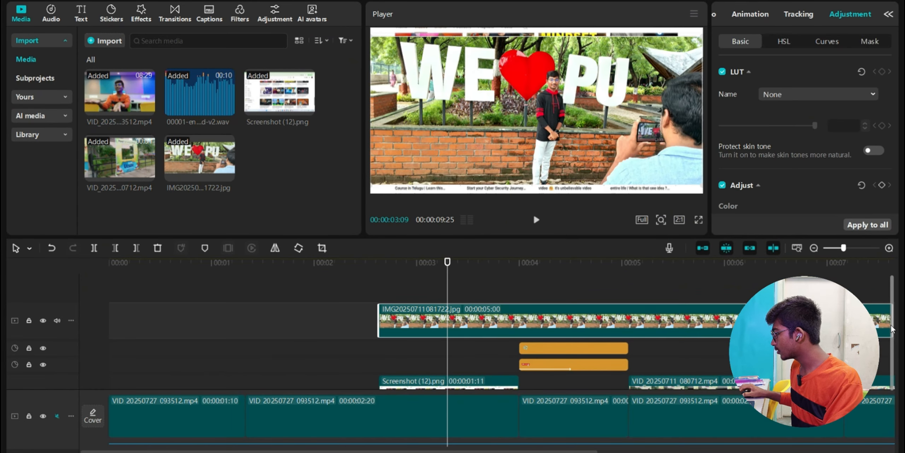
pyautogui.moveTo(452, 450); pyautogui.dragTo(562, 450)
pyautogui.moveTo(707, 320); pyautogui.dragTo(342, 343)
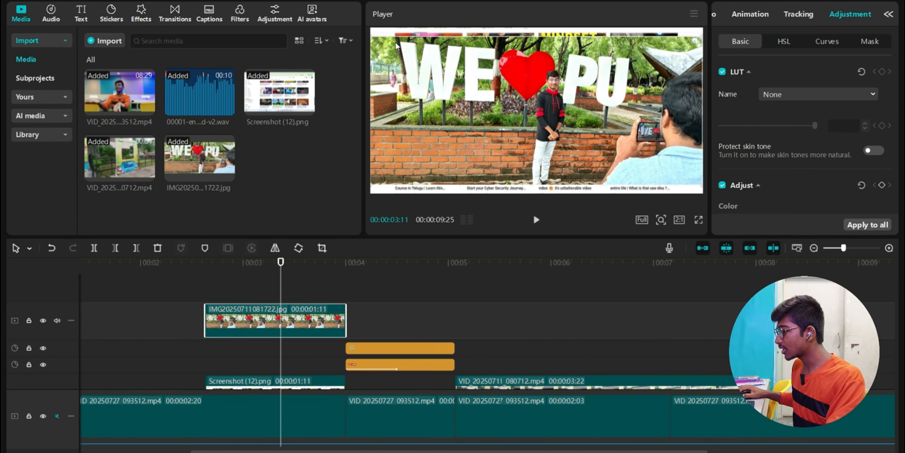
pyautogui.moveTo(372, 37); pyautogui.dragTo(454, 74)
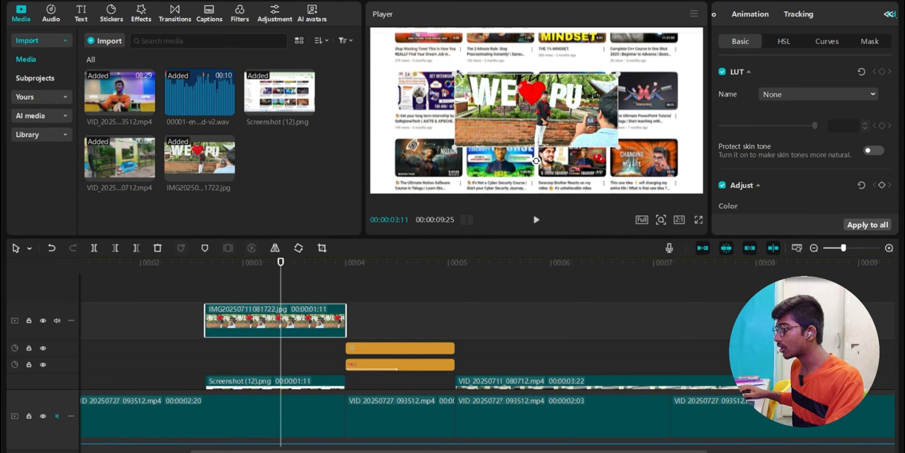
# - Crop the WE ♥ PU photo to a narrow portrait strip by pulling in its left and right edges
pyautogui.moveTo(460, 73); pyautogui.dragTo(431, 68)
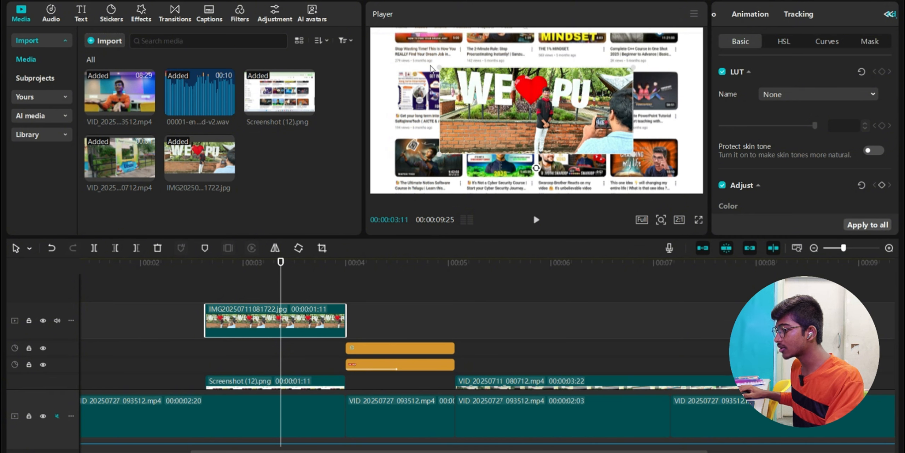
pyautogui.click(321, 248)
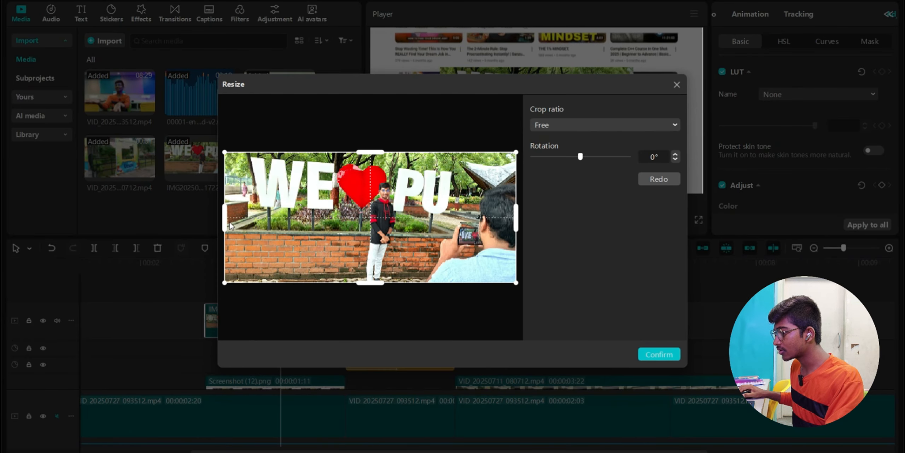
pyautogui.moveTo(224, 225); pyautogui.dragTo(335, 225)
pyautogui.moveTo(515, 230); pyautogui.dragTo(405, 228)
pyautogui.click(659, 354)
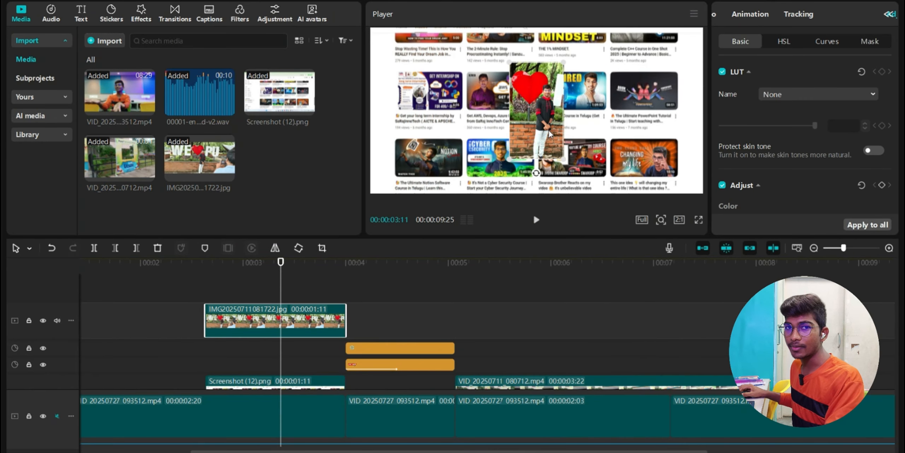
# - Scrub the timeline past 5 seconds to review the cropped photo overlay
pyautogui.hscroll(2, 507, 324)
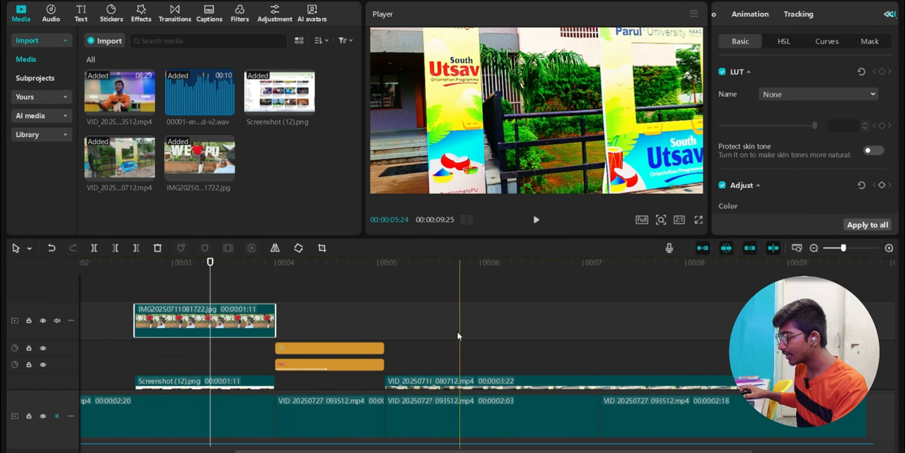
pyautogui.click(439, 328)
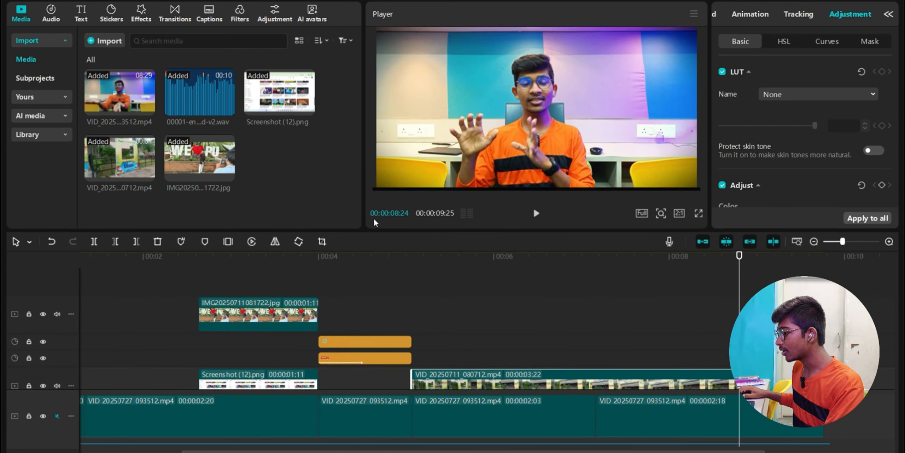
pyautogui.moveTo(377, 237); pyautogui.dragTo(378, 192)
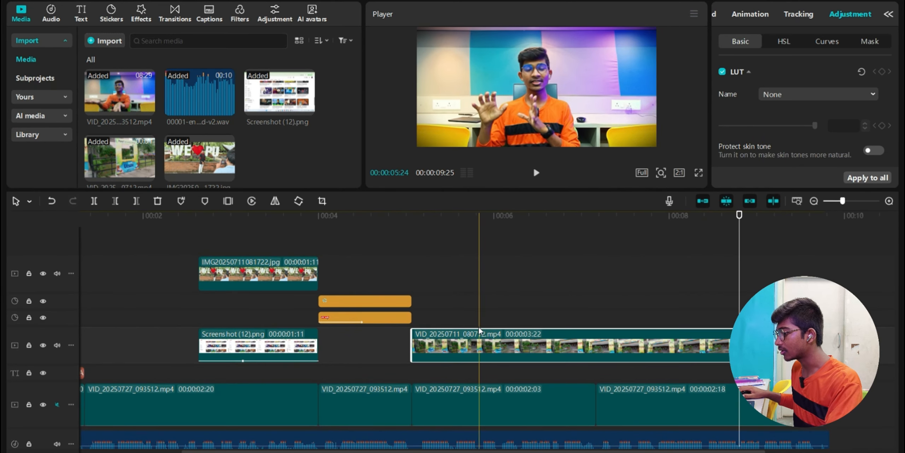
pyautogui.hscroll(3, 479, 329)
pyautogui.click(470, 320)
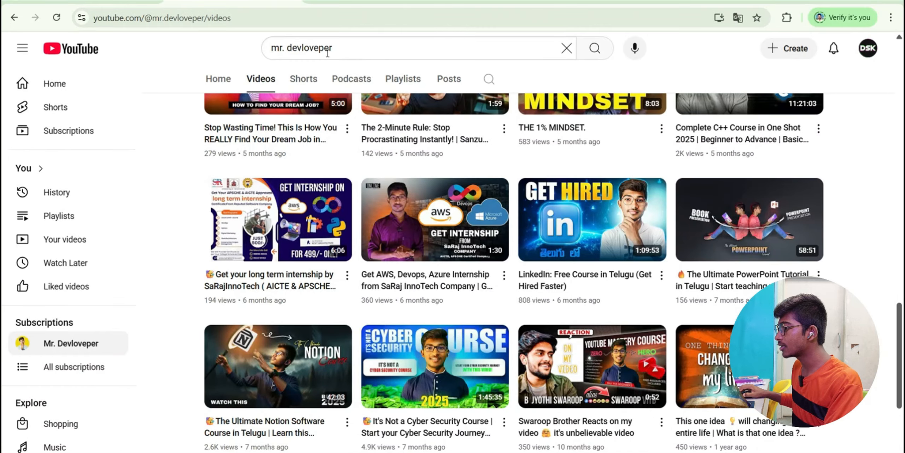
# - Find and open the Happy New Year green-screen balloon video page
pyautogui.click(345, 44)
pyautogui.click(318, 3)
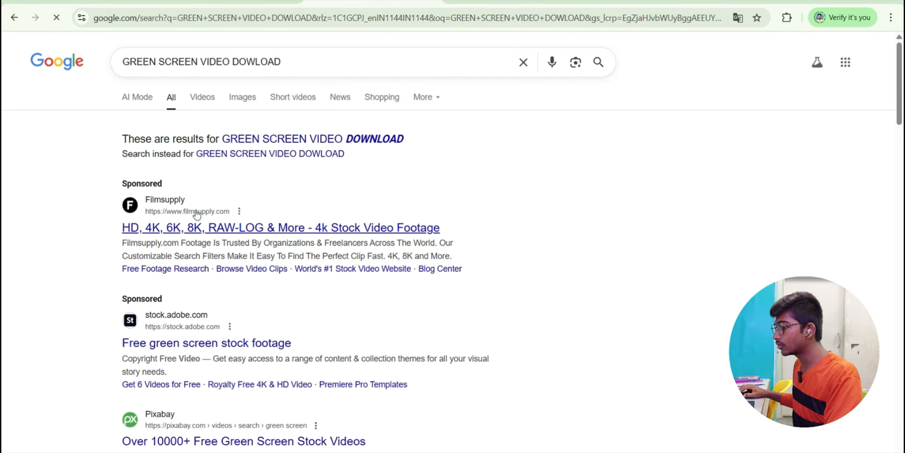
pyautogui.click(197, 214)
pyautogui.click(268, 283)
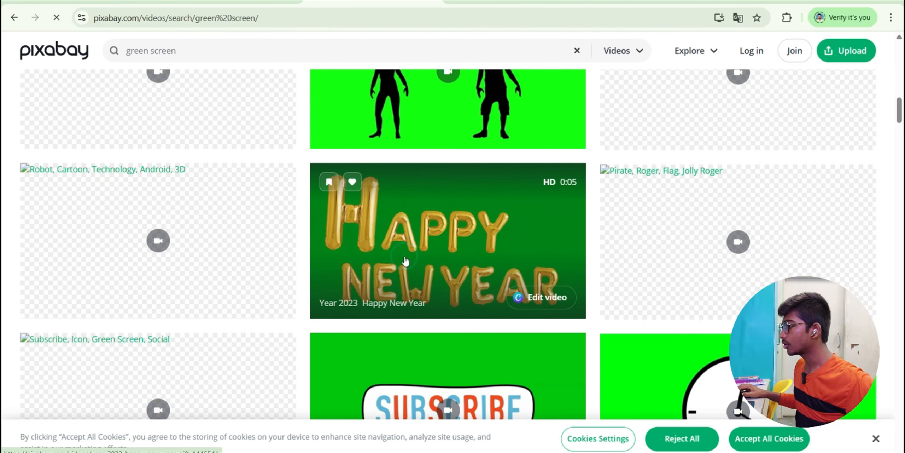
pyautogui.click(404, 254)
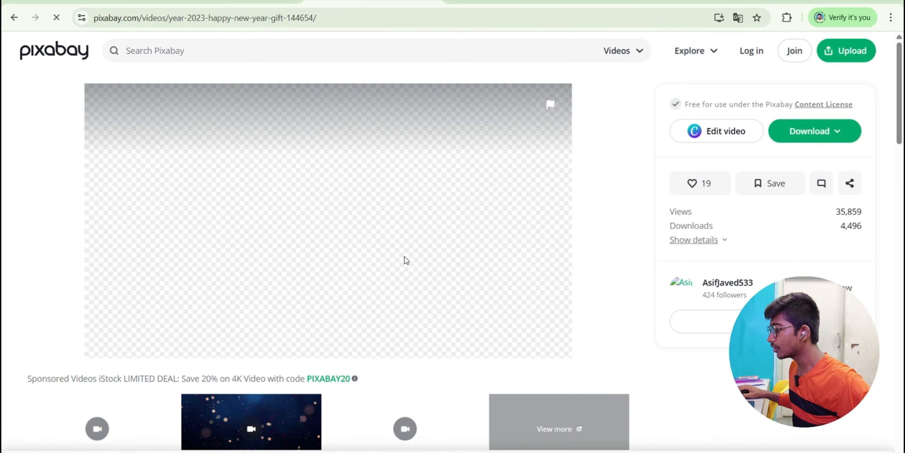
# - Download the video as a 1280×720 MP4
pyautogui.click(814, 141)
pyautogui.click(716, 227)
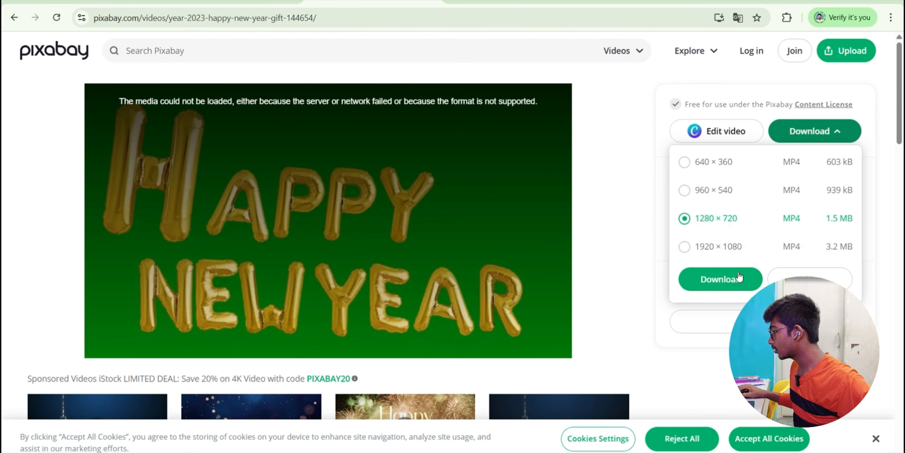
pyautogui.click(737, 277)
pyautogui.moveTo(22, 53); pyautogui.dragTo(75, 56)
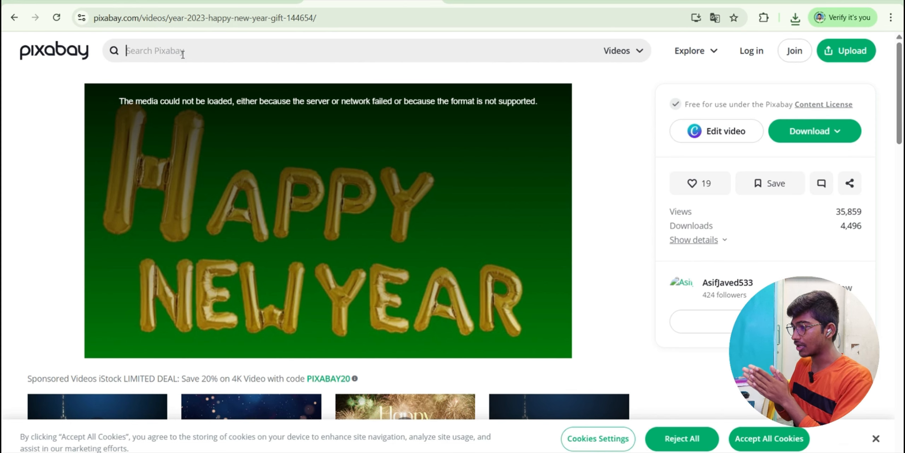
# - Search Pixabay for 'YOU' and scroll through the results
pyautogui.write('YOUTUBE')
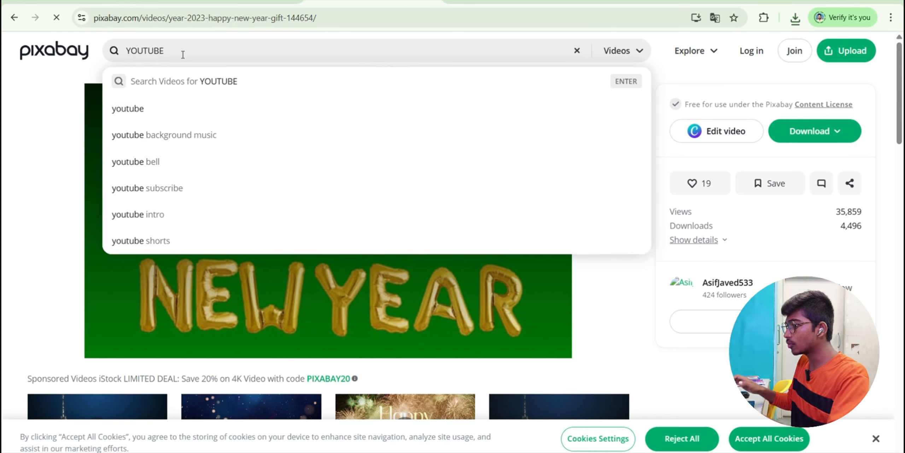
pyautogui.press('Return')
pyautogui.scroll(-5, 313, 238)
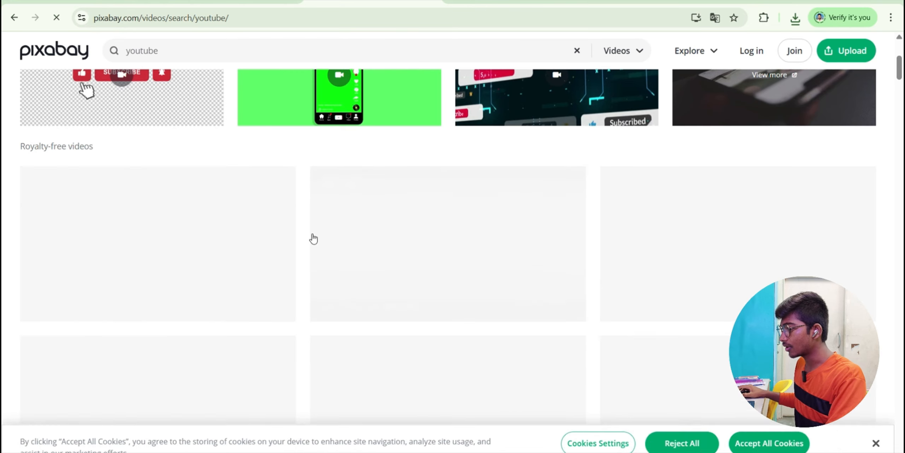
pyautogui.scroll(-8, 764, 254)
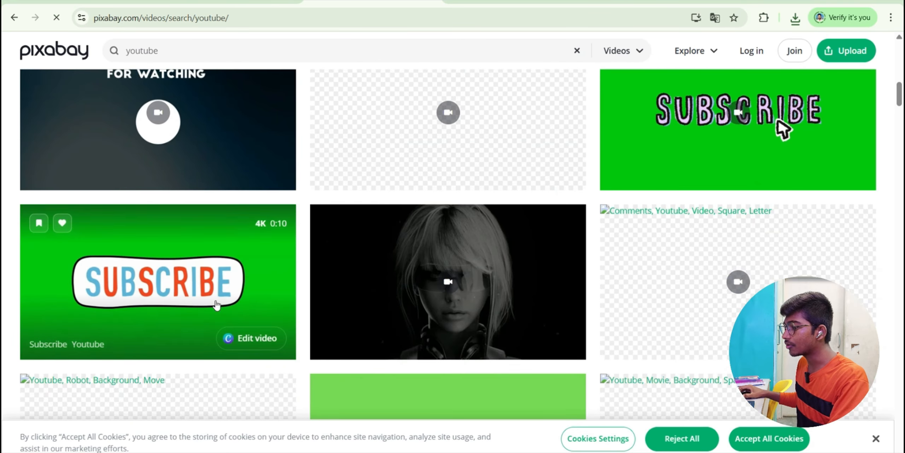
pyautogui.scroll(-5, 673, 279)
pyautogui.scroll(15, 554, 257)
# - Switch the search media type from Videos to Illustrations
pyautogui.click(638, 51)
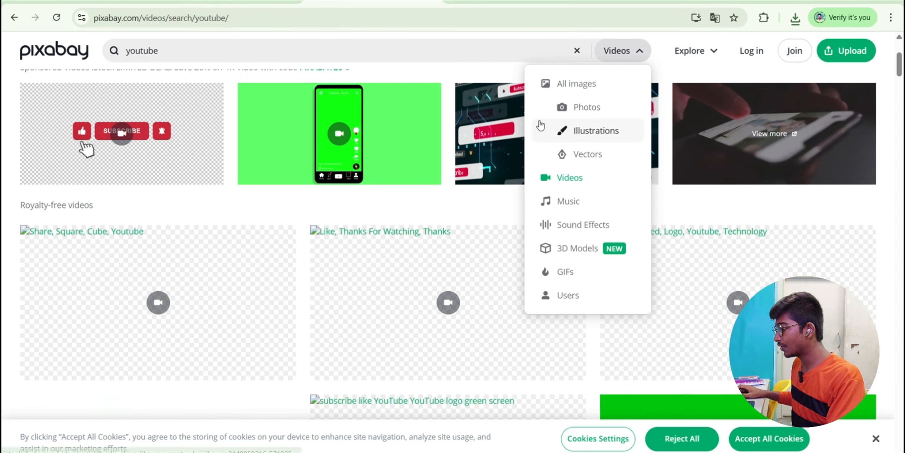
pyautogui.click(561, 130)
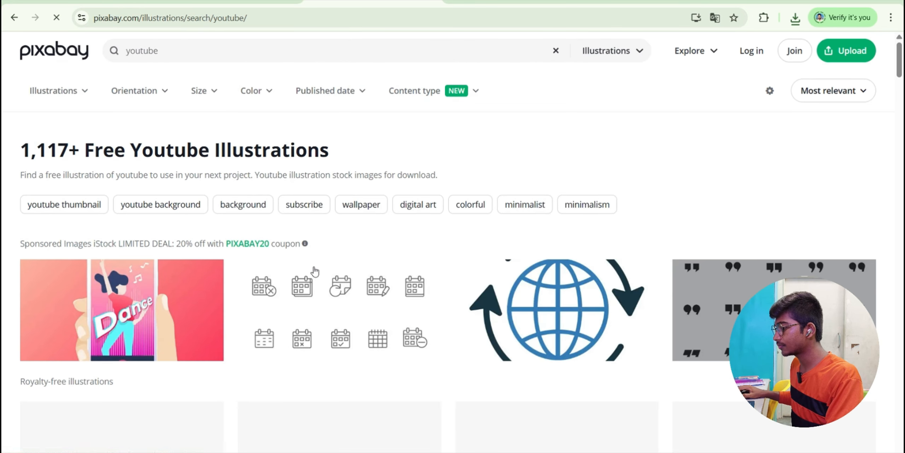
pyautogui.scroll(-15, 520, 250)
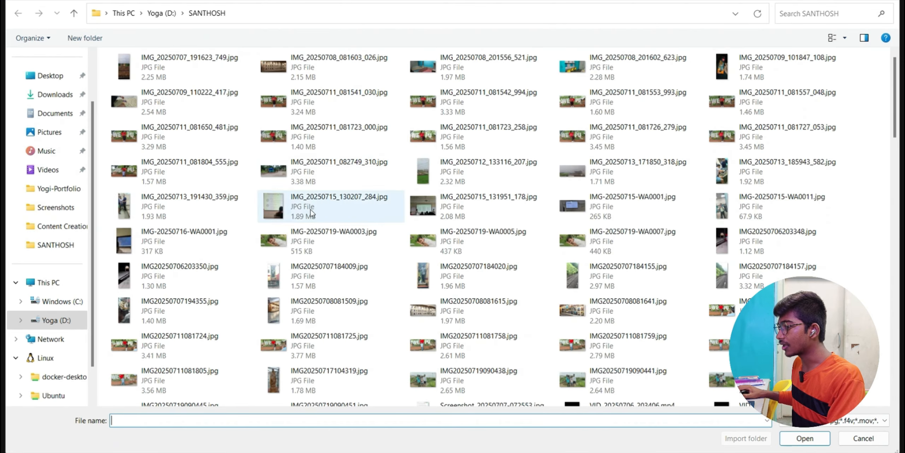
pyautogui.click(57, 94)
pyautogui.doubleClick(118, 91)
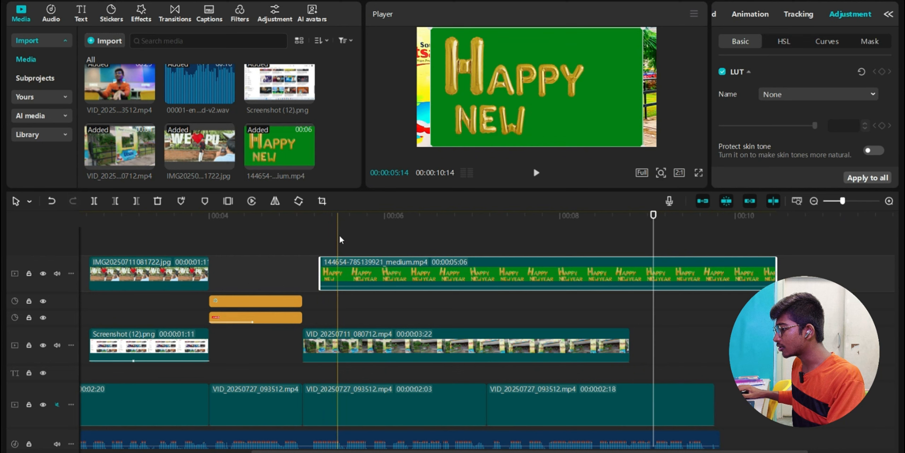
pyautogui.click(408, 234)
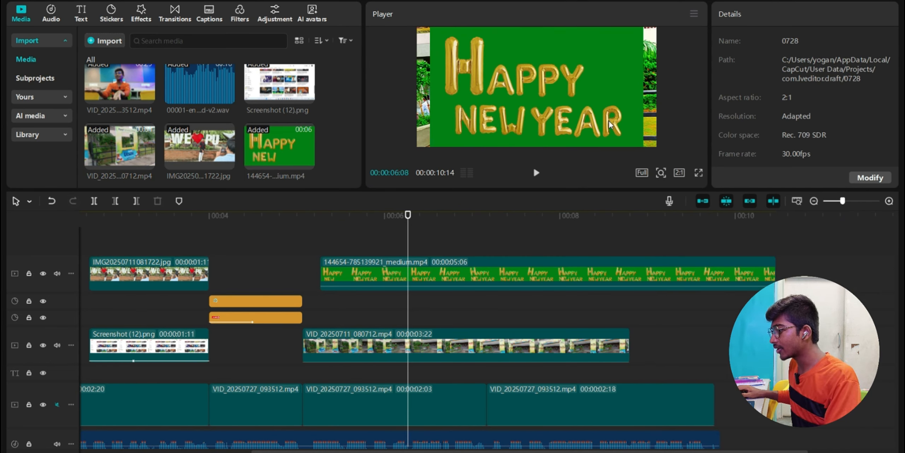
pyautogui.click(420, 278)
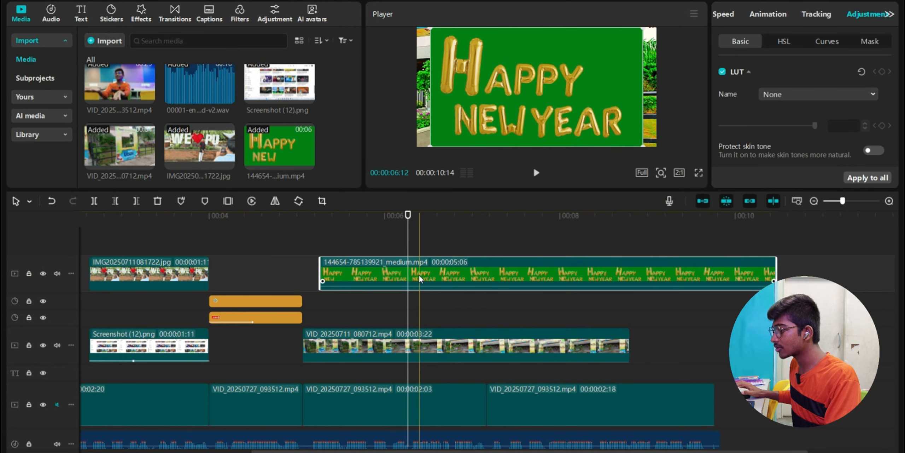
pyautogui.click(729, 16)
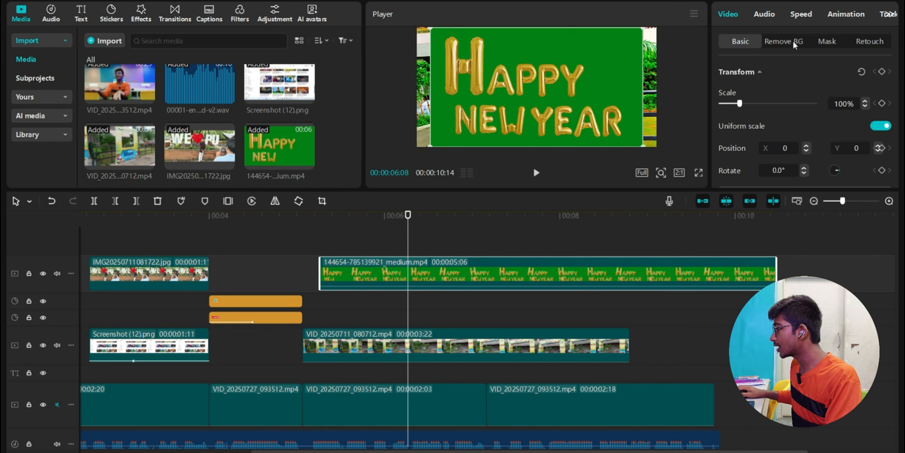
# - Enable Chroma key on the Happy New Year overlay and key out its green background
pyautogui.click(788, 41)
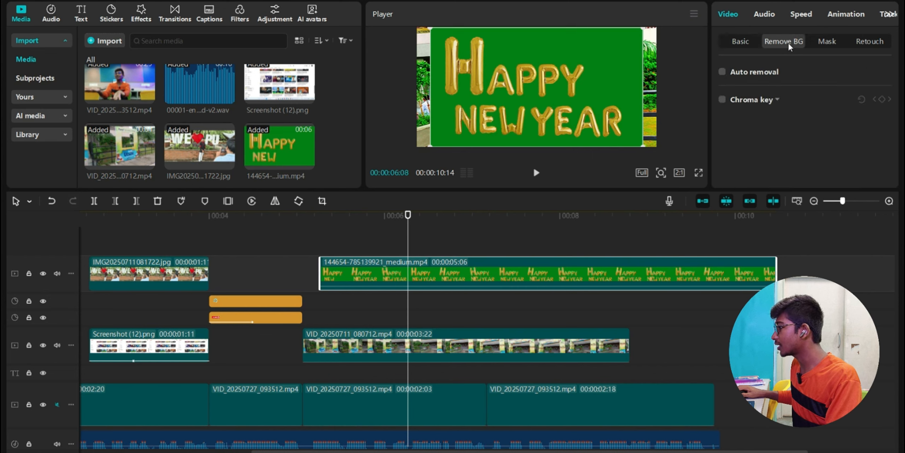
pyautogui.click(722, 100)
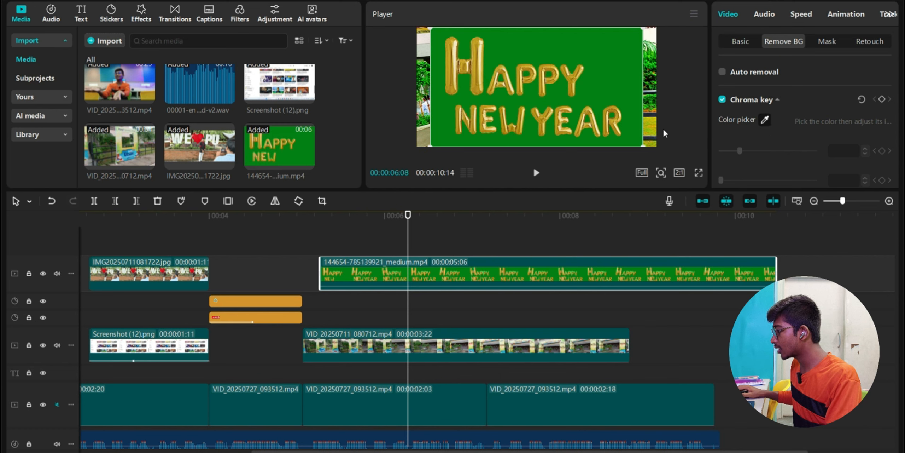
pyautogui.click(594, 106)
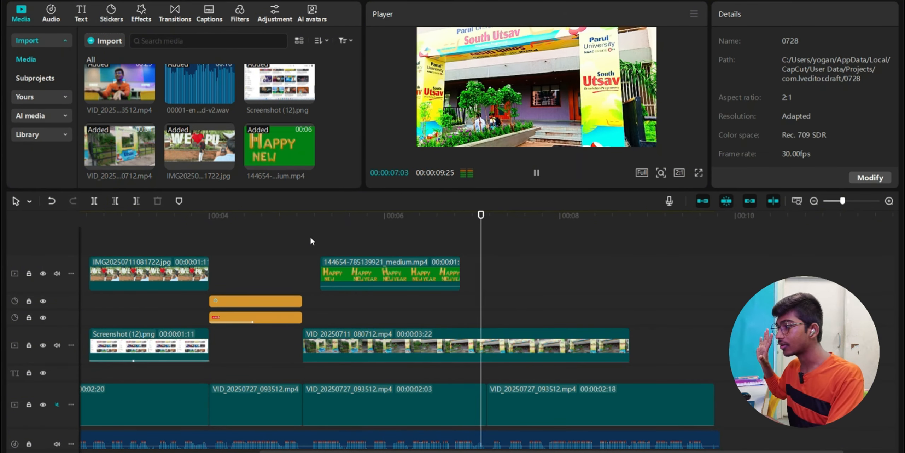
pyautogui.press('space')
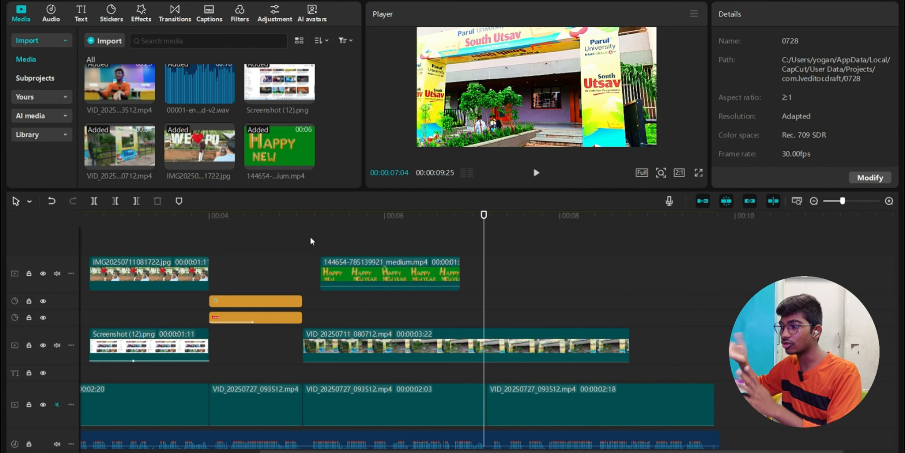
# - Scale the Happy New Year overlay to 34% and move it to the top-left corner
pyautogui.click(379, 268)
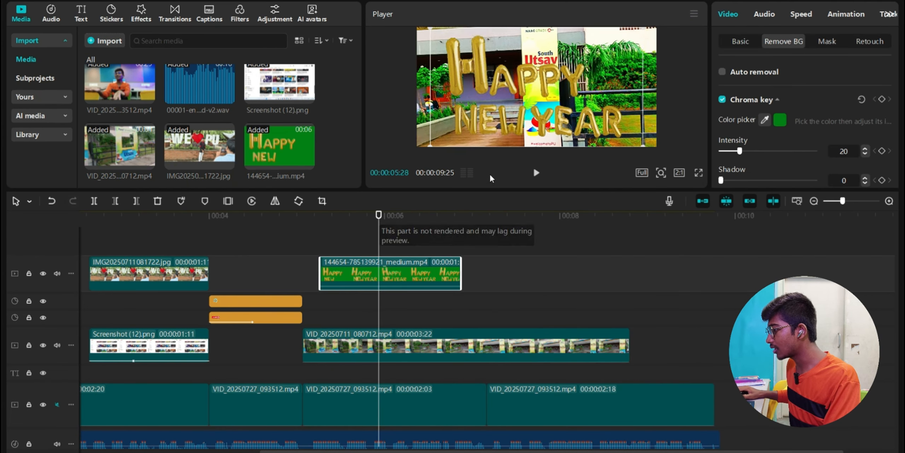
pyautogui.moveTo(431, 141); pyautogui.dragTo(454, 134)
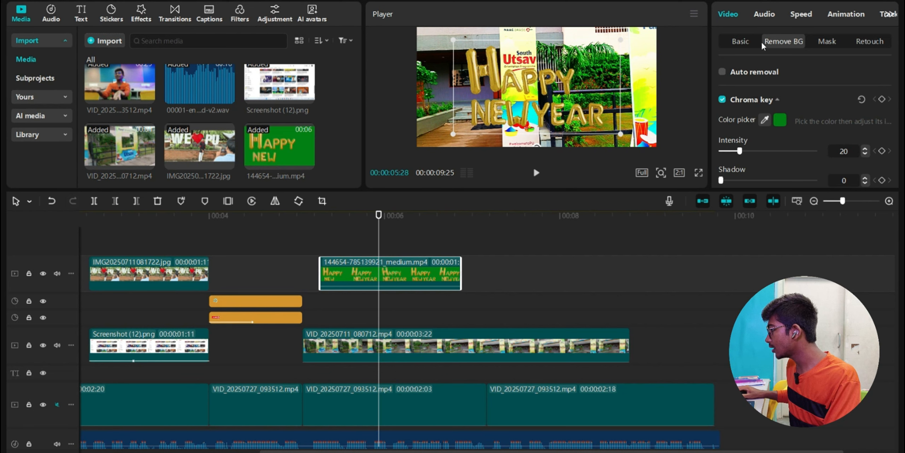
pyautogui.click(740, 42)
pyautogui.moveTo(739, 100); pyautogui.dragTo(728, 103)
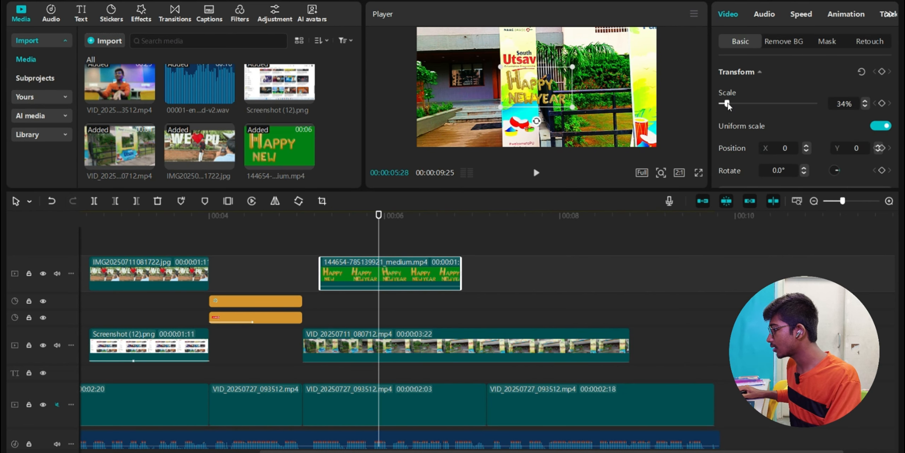
pyautogui.moveTo(522, 97); pyautogui.dragTo(455, 63)
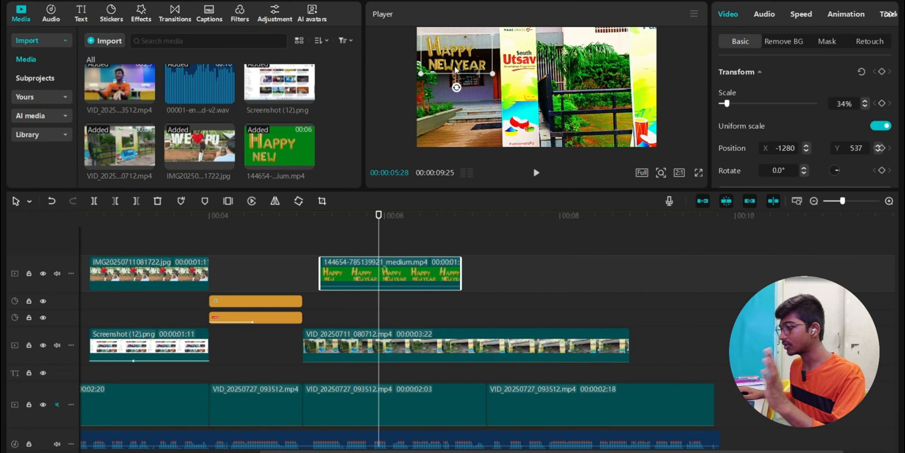
pyautogui.click(595, 451)
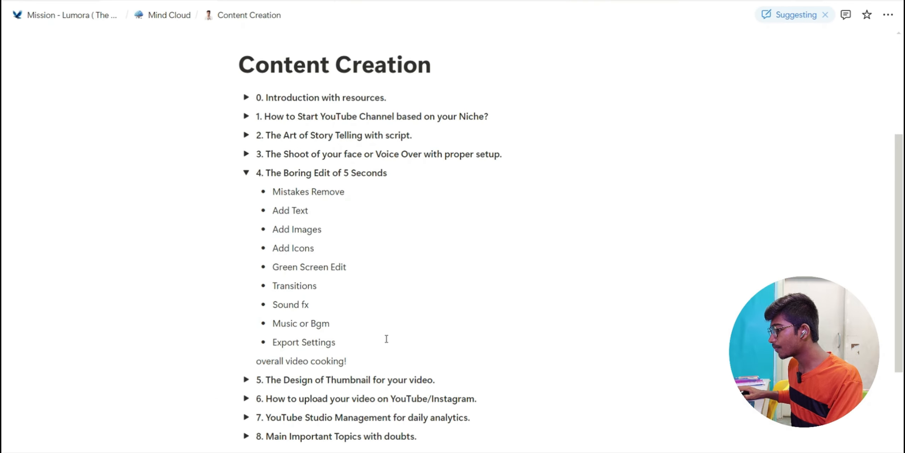
# - Return to CapCut, put the playhead at the first clip join near 00:01, and show Transitions
pyautogui.scroll(-2, 386, 338)
pyautogui.hotkey('alt', 'Tab')
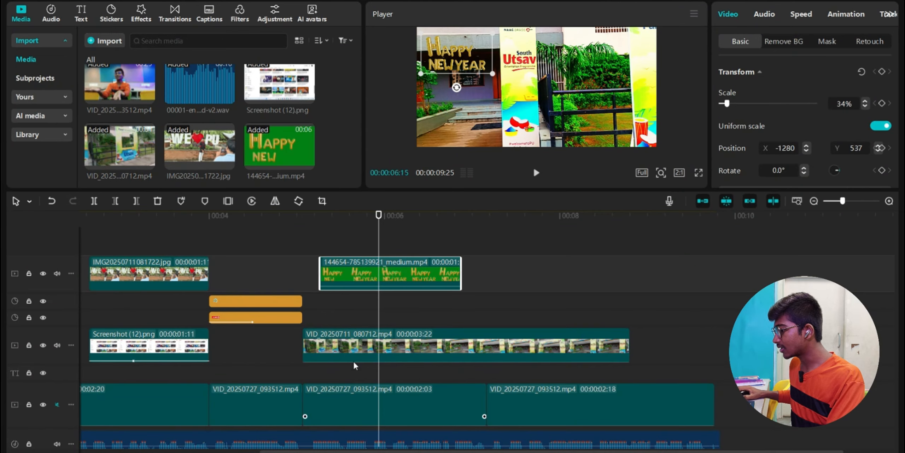
pyautogui.hscroll(-3, 318, 347)
pyautogui.click(226, 346)
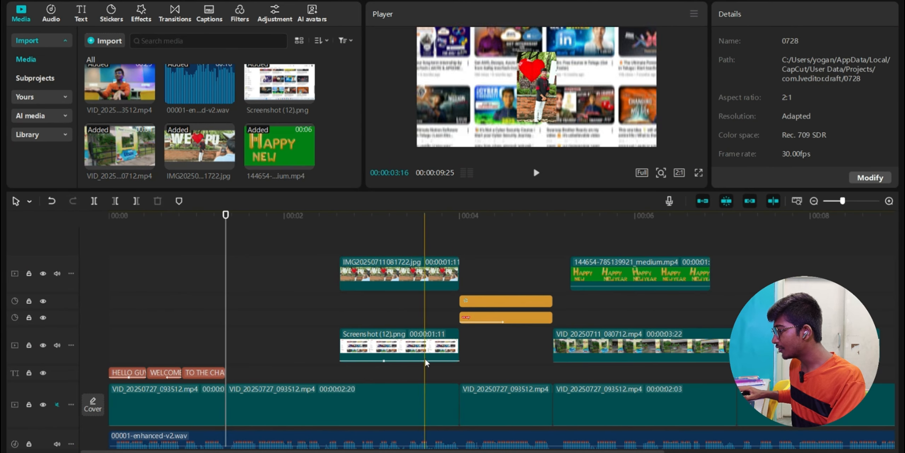
pyautogui.click(200, 324)
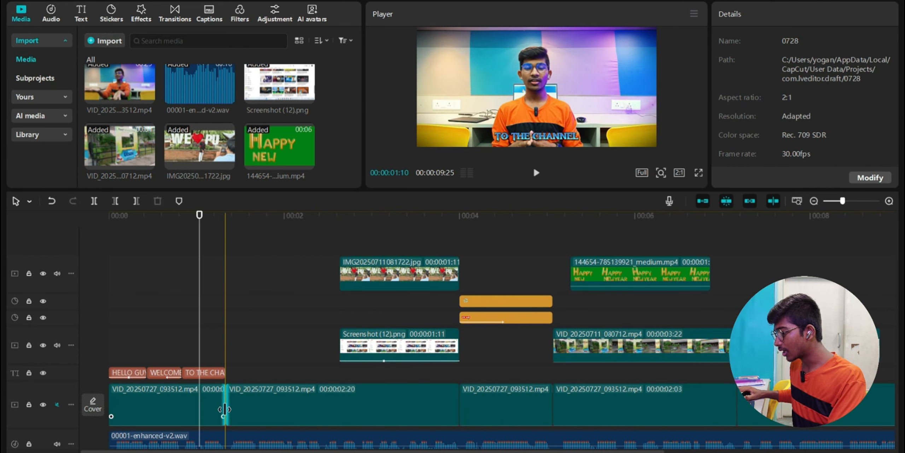
pyautogui.click(175, 15)
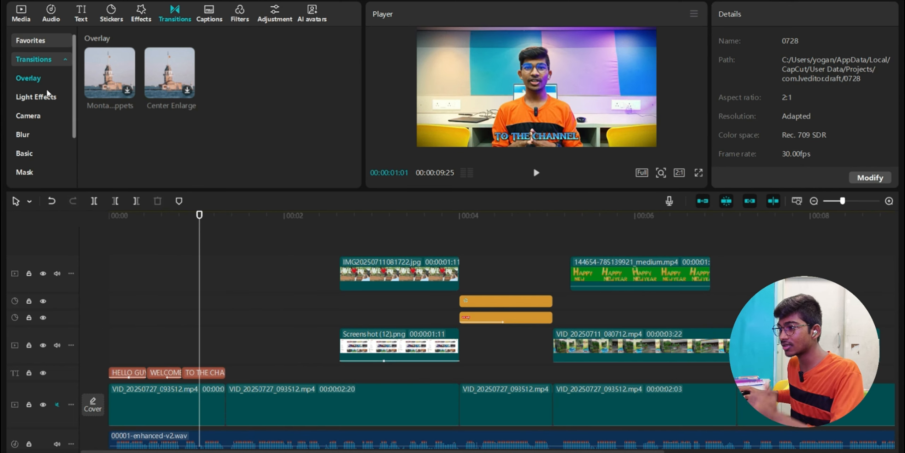
# - Try a Camera transition at the first main-track join, then delete it
pyautogui.click(35, 116)
pyautogui.moveTo(221, 122); pyautogui.dragTo(214, 401)
pyautogui.click(188, 362)
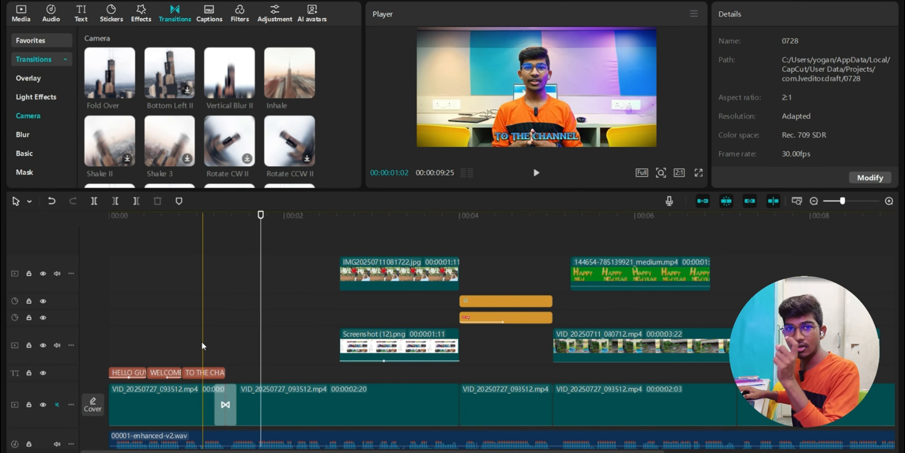
pyautogui.click(229, 401)
pyautogui.press('Delete')
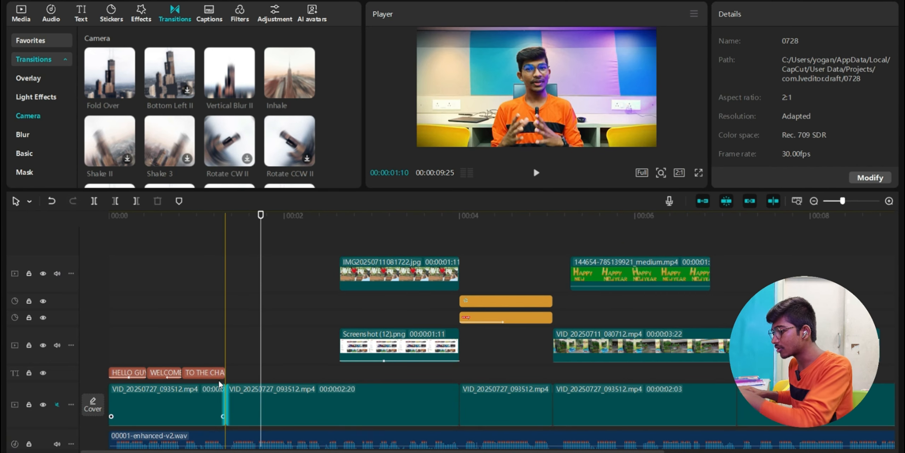
# - Add Vertical Blur II at the first clip join, lengthen it to 0.7s, and preview it
pyautogui.click(214, 350)
pyautogui.moveTo(230, 72); pyautogui.dragTo(214, 403)
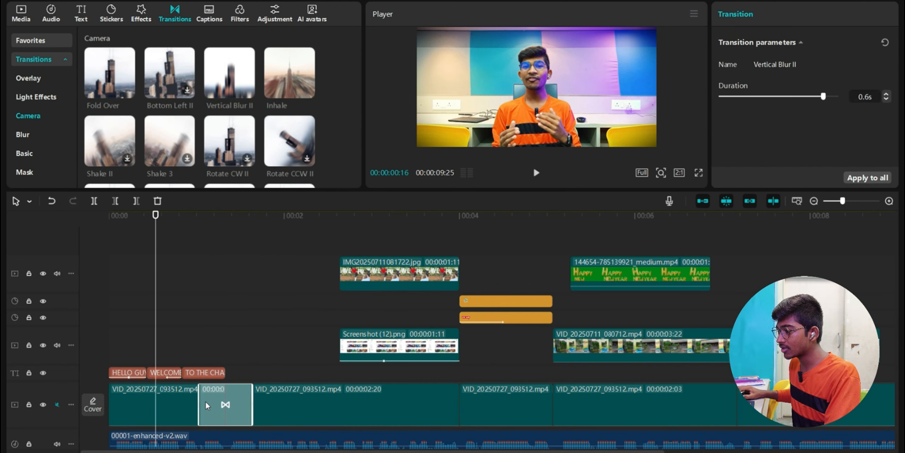
pyautogui.click(192, 348)
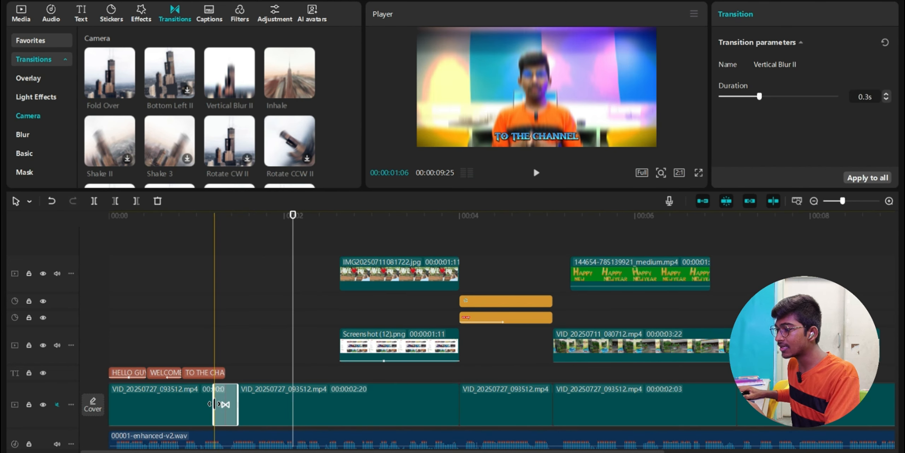
pyautogui.click(198, 342)
pyautogui.press('space')
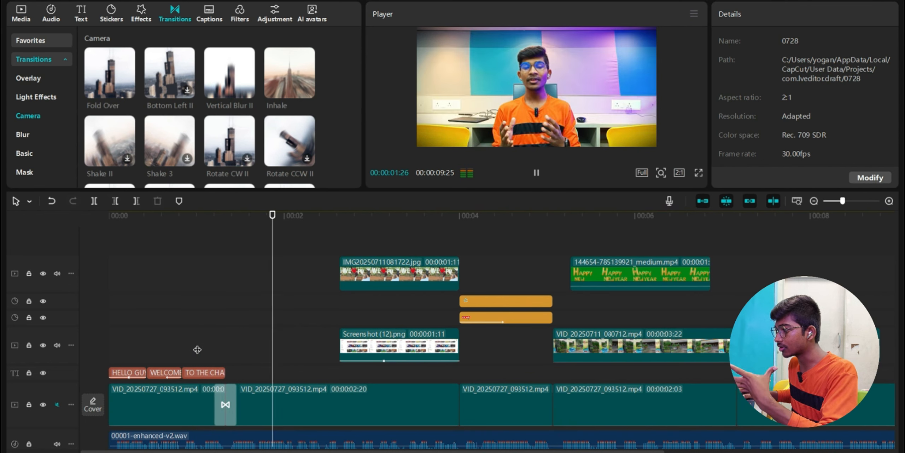
pyautogui.moveTo(214, 403); pyautogui.dragTo(197, 404)
pyautogui.click(180, 354)
pyautogui.press('space')
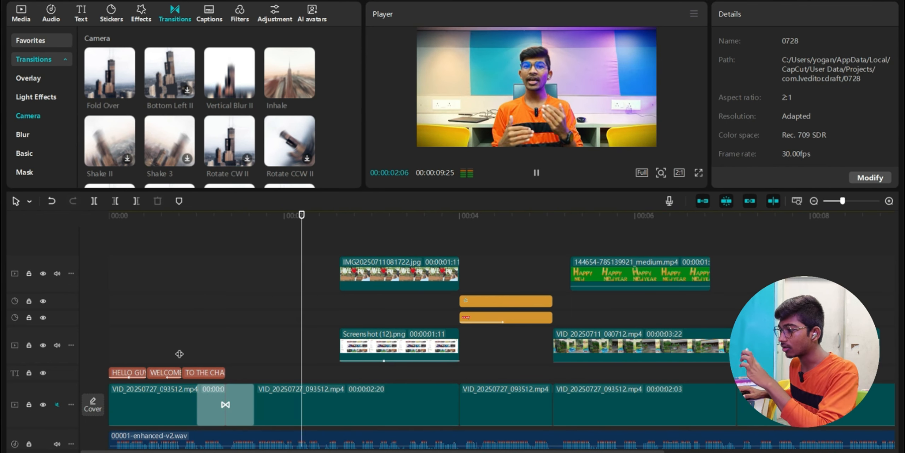
pyautogui.press('space')
# - Split VID_20250711_080712.mp4 with Ctrl+B and place the Inhale transition on the cut
pyautogui.hscroll(3, 352, 357)
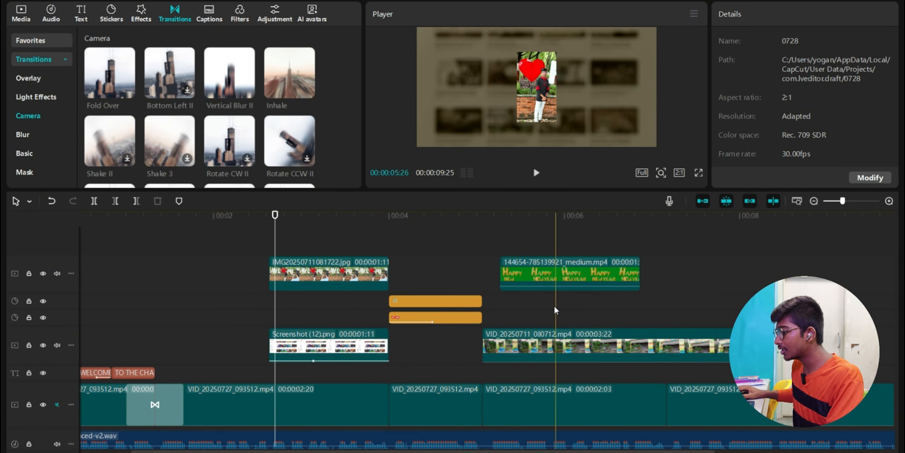
pyautogui.hscroll(5, 558, 316)
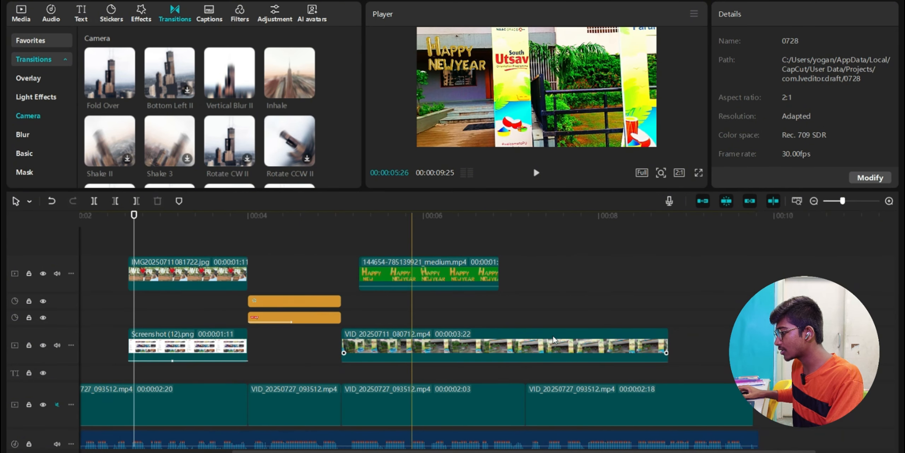
pyautogui.click(526, 334)
pyautogui.hotkey('ctrl', 'b')
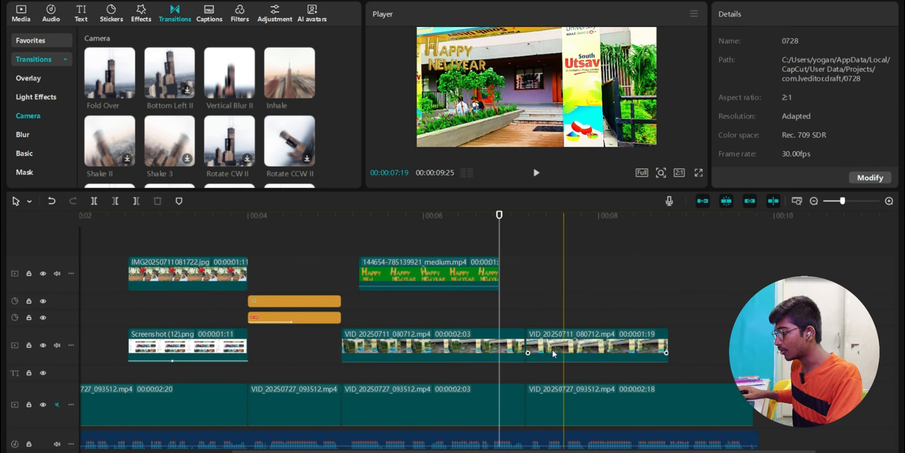
pyautogui.moveTo(286, 85)
pyautogui.moveTo(286, 84); pyautogui.dragTo(499, 341)
pyautogui.click(481, 318)
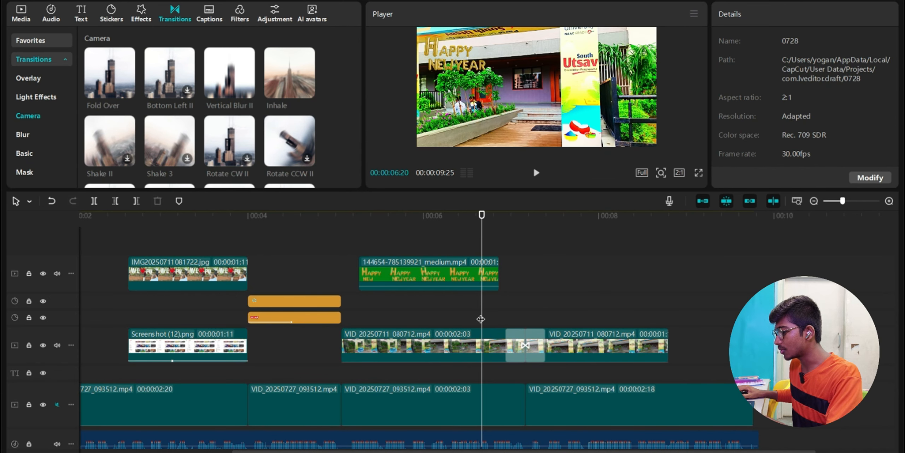
pyautogui.press('space')
pyautogui.press('space')
pyautogui.hscroll(3, 481, 318)
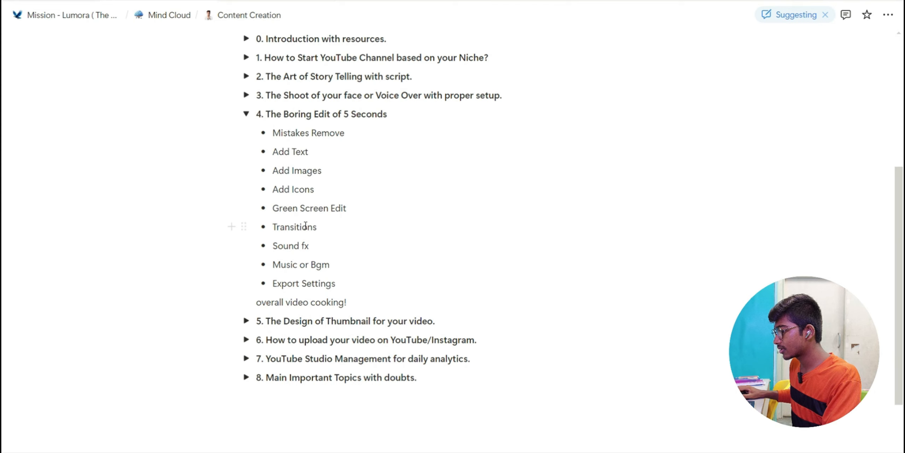
# - Highlight the Sound fx item in the Content Creation notes and bring up the media bin
pyautogui.tripleClick(303, 245)
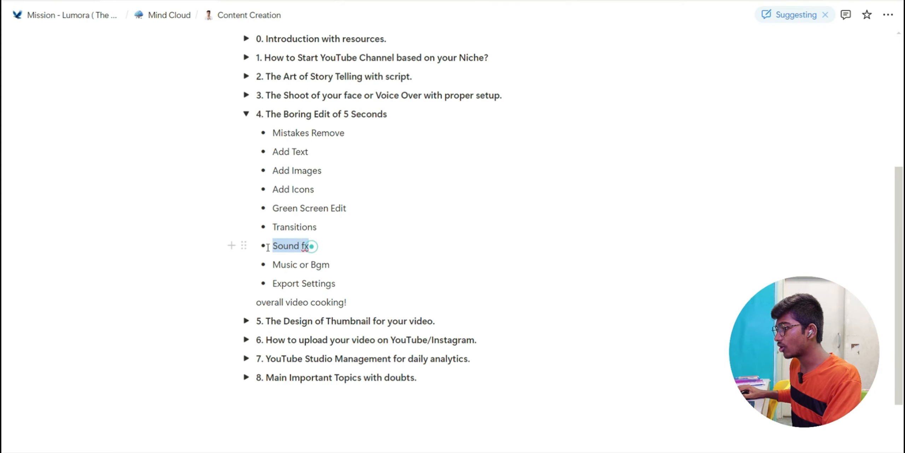
pyautogui.click(319, 252)
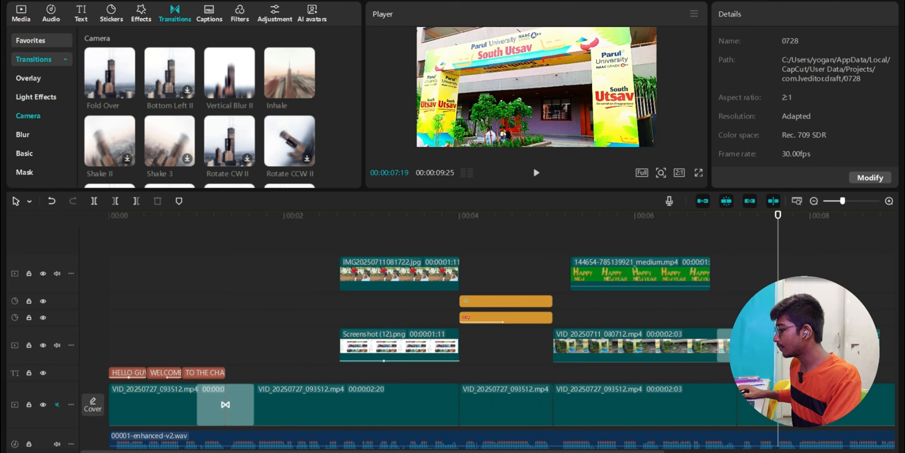
pyautogui.click(22, 16)
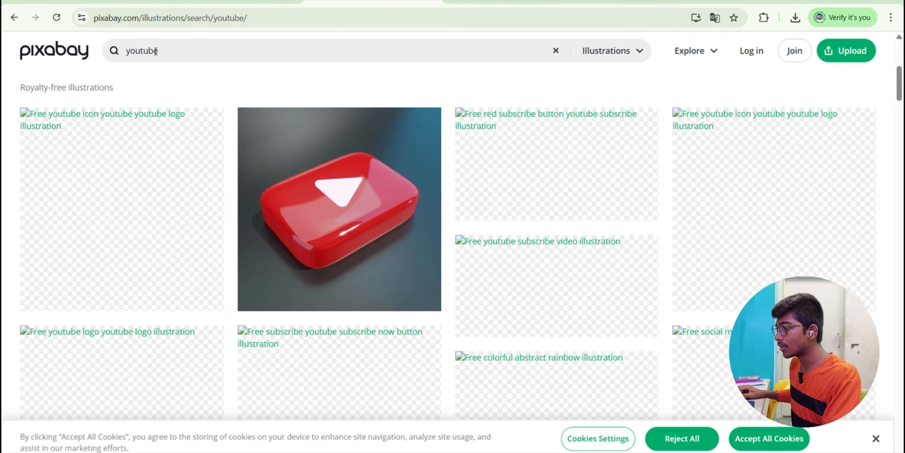
# - Search Pixabay for 'CAMERA SOUND' and filter the results to Sound Effects
pyautogui.doubleClick(124, 51)
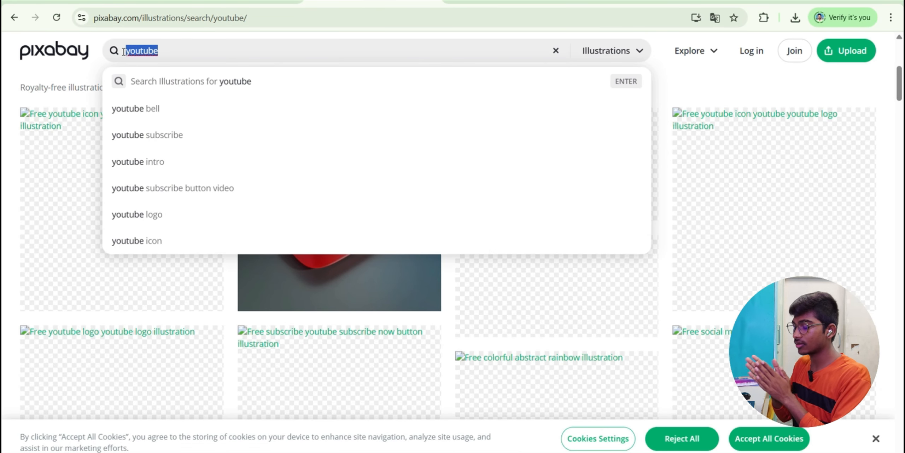
pyautogui.write('CAMERA SOUND')
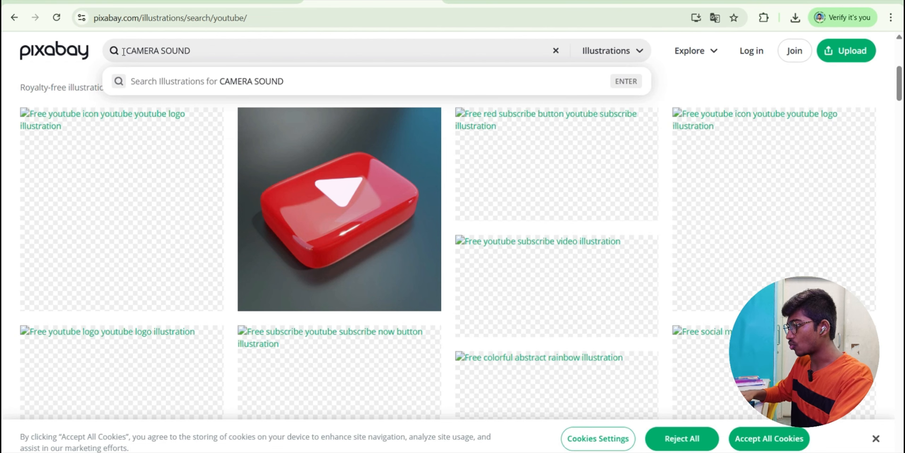
pyautogui.press('Return')
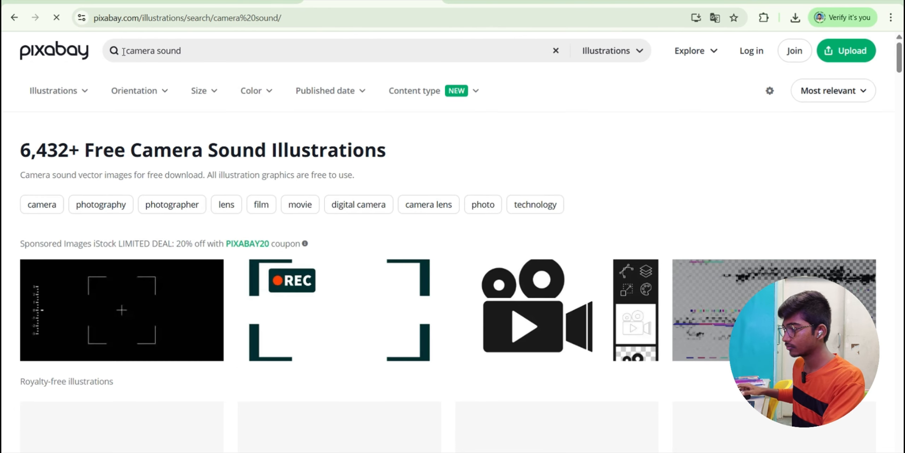
pyautogui.click(640, 53)
pyautogui.click(583, 226)
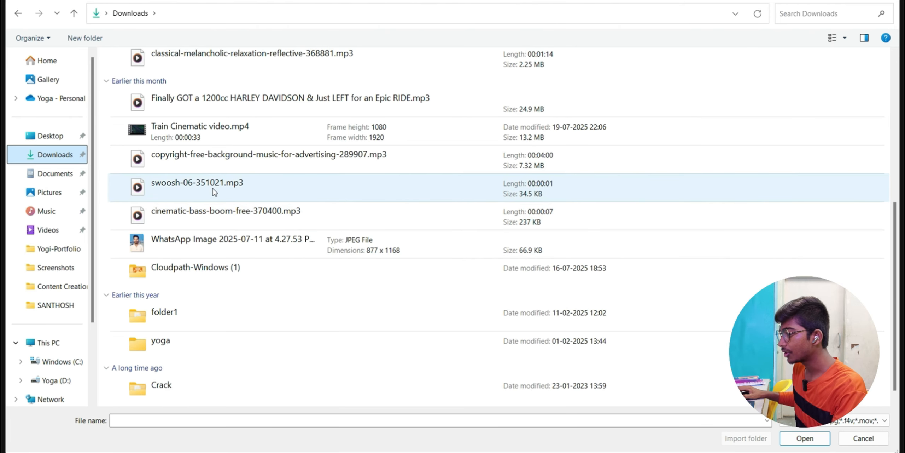
# - Select swoosh-06, cinematic-bass-boom and copyright-free-background-music mp3 files in Downloads
pyautogui.click(215, 191)
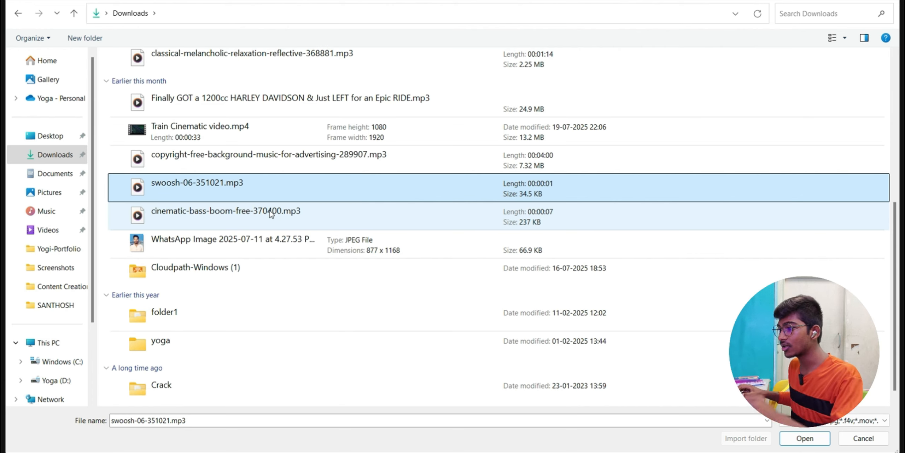
pyautogui.keyDown('ctrl'); pyautogui.click(204, 216); pyautogui.keyUp('ctrl')
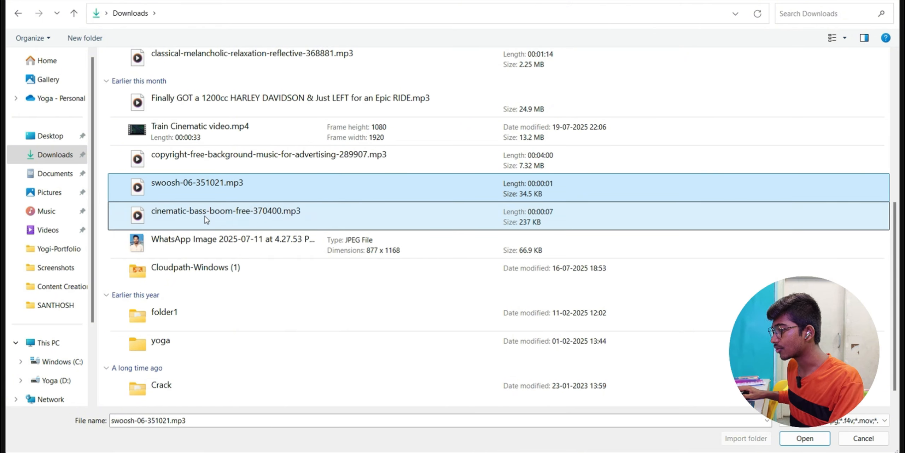
pyautogui.scroll(1, 313, 216)
pyautogui.keyDown('ctrl'); pyautogui.click(262, 215); pyautogui.keyUp('ctrl')
pyautogui.scroll(1, 338, 229)
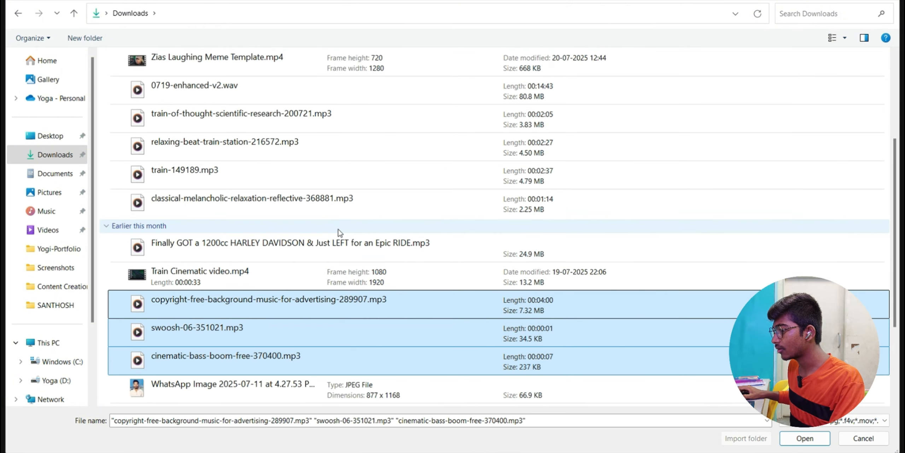
pyautogui.scroll(1, 340, 233)
# - Import the three audio files and line the swoosh sound up under the opening transition
pyautogui.press('Return')
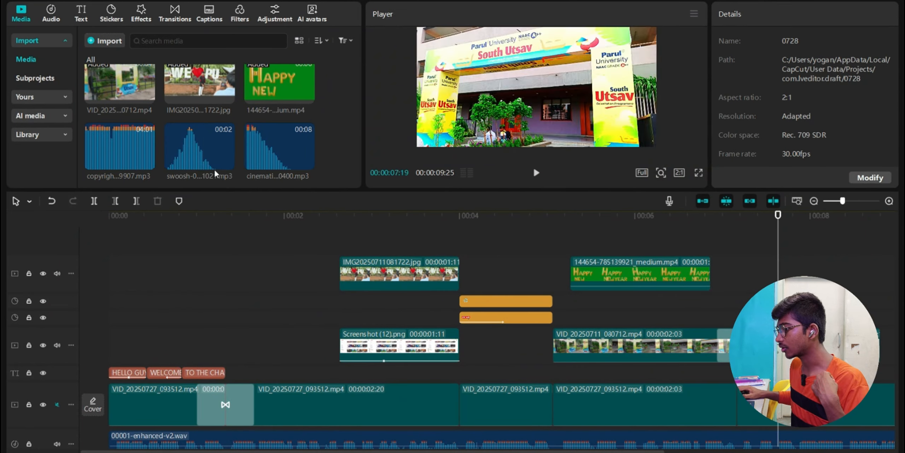
pyautogui.click(189, 148)
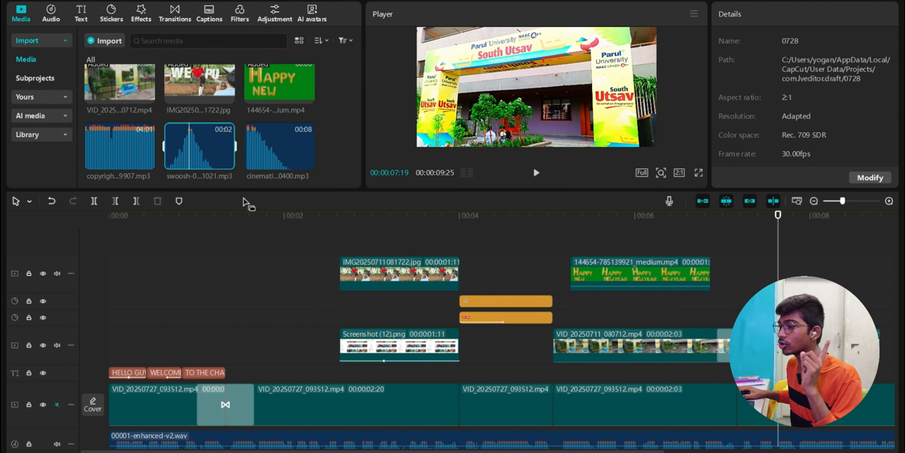
pyautogui.moveTo(216, 173); pyautogui.dragTo(212, 443)
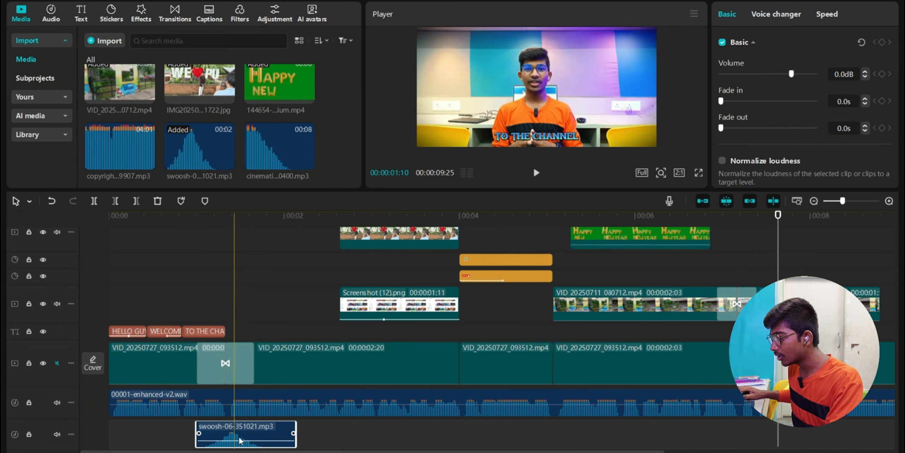
pyautogui.moveTo(245, 437); pyautogui.dragTo(239, 433)
# - Shorten Vertical Blur II to 0.3s, add the cinematic bass boom under the intro, and preview
pyautogui.moveTo(198, 376); pyautogui.dragTo(210, 376)
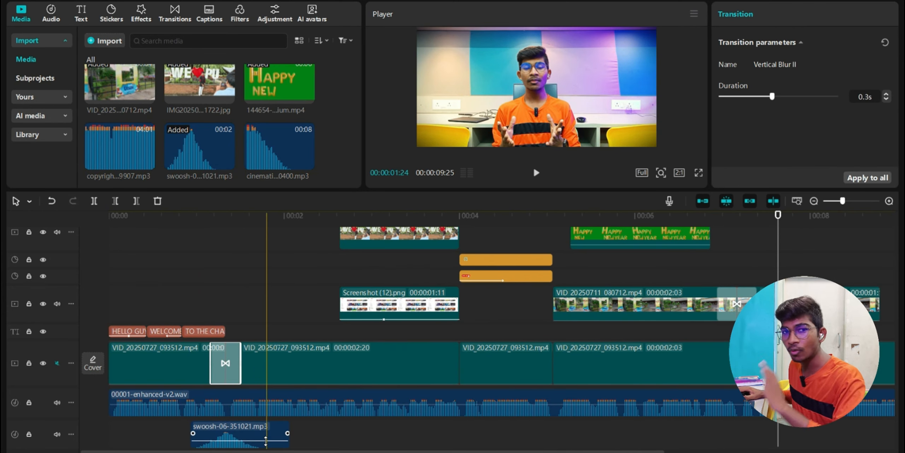
pyautogui.click(189, 301)
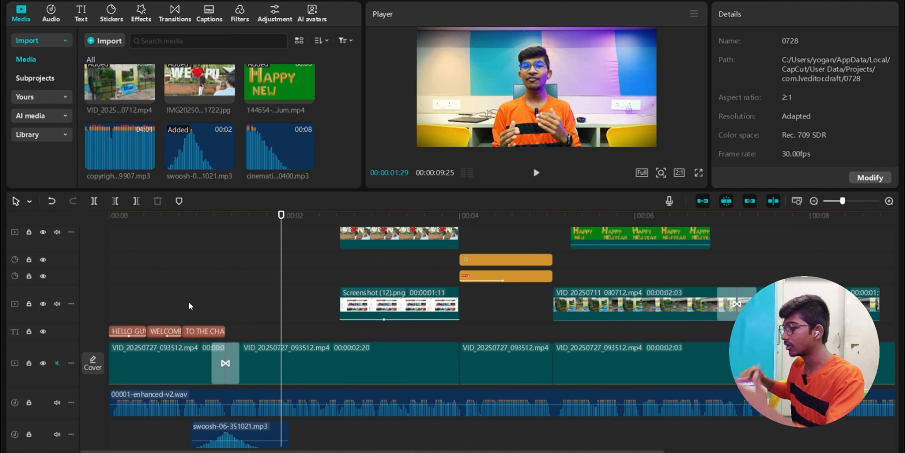
pyautogui.scroll(2, 232, 143)
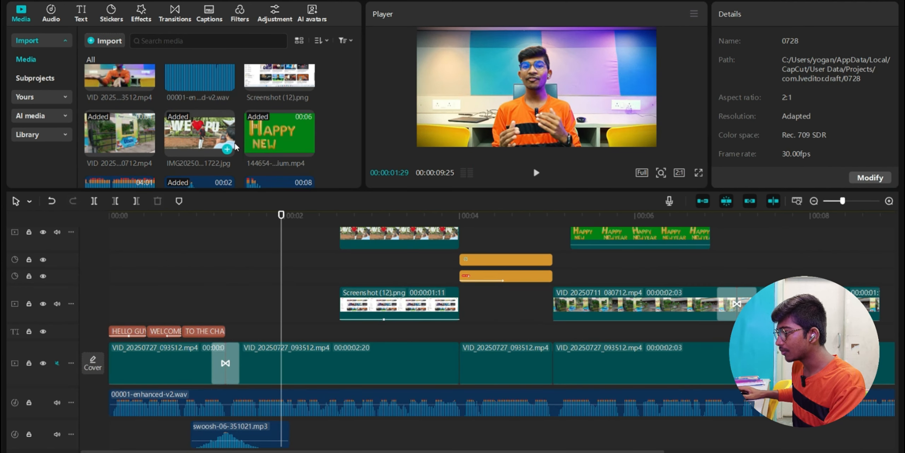
pyautogui.scroll(-2, 236, 146)
pyautogui.moveTo(280, 149); pyautogui.dragTo(203, 432)
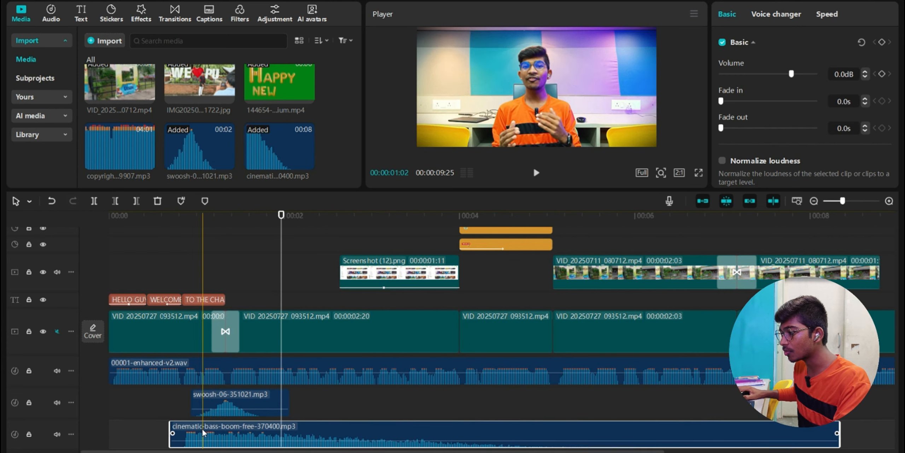
pyautogui.click(155, 433)
pyautogui.press('space')
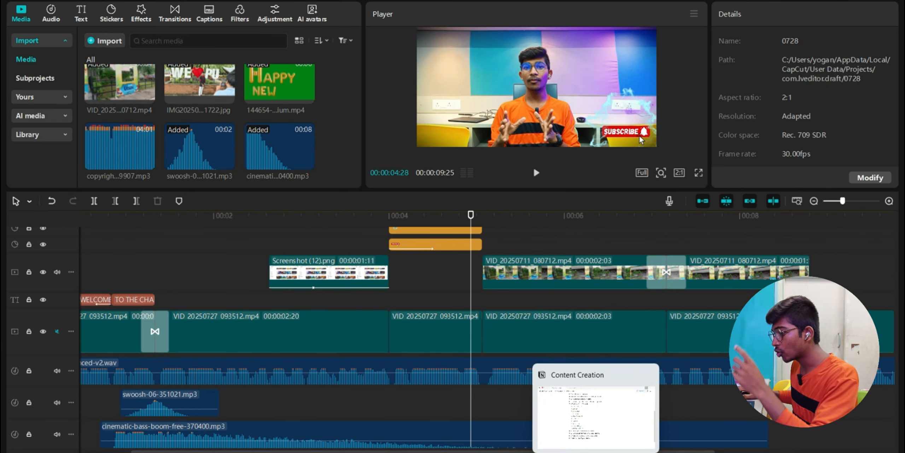
pyautogui.hscroll(-3, 211, 375)
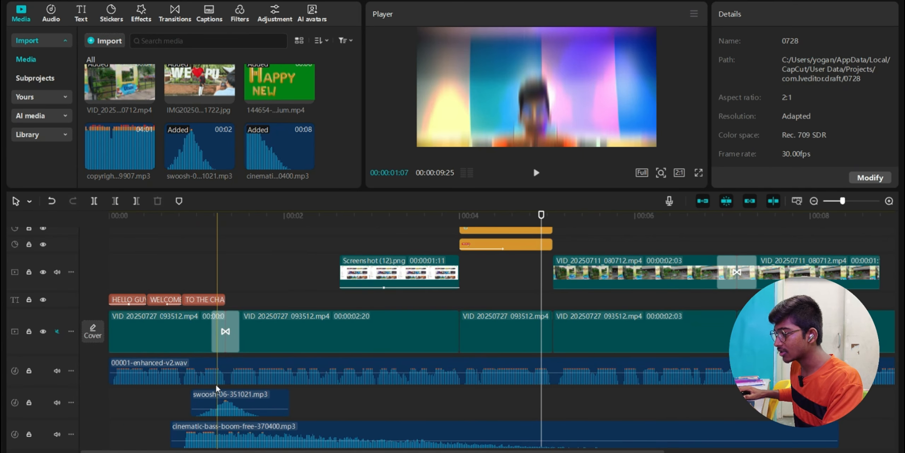
pyautogui.click(112, 281)
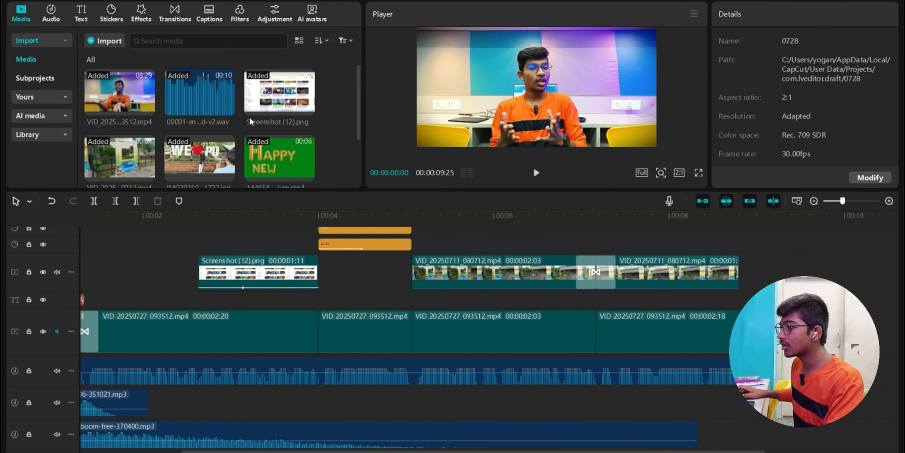
# - Add the background music from the video start, lower its volume, and play the edit back
pyautogui.scroll(-5, 249, 116)
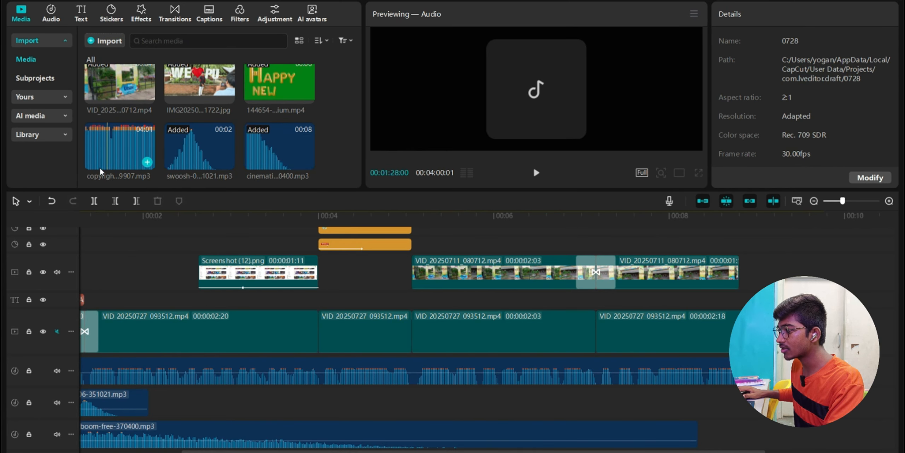
pyautogui.moveTo(99, 167); pyautogui.dragTo(75, 433)
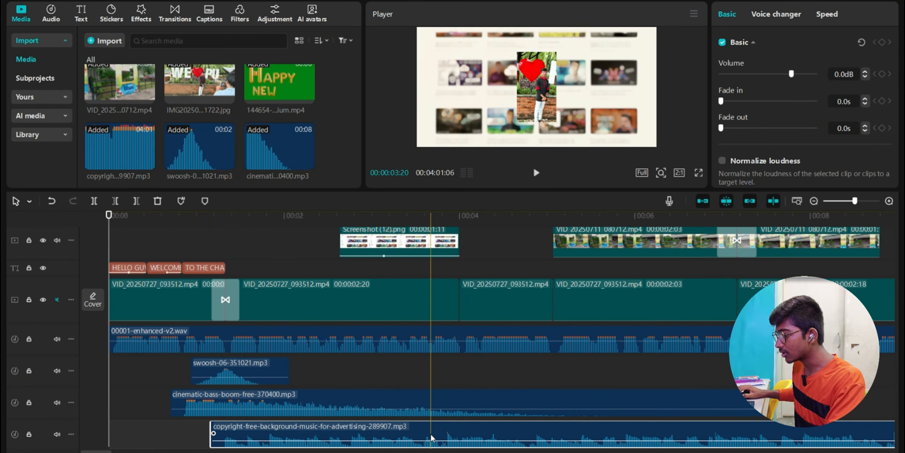
pyautogui.moveTo(406, 440); pyautogui.dragTo(311, 437)
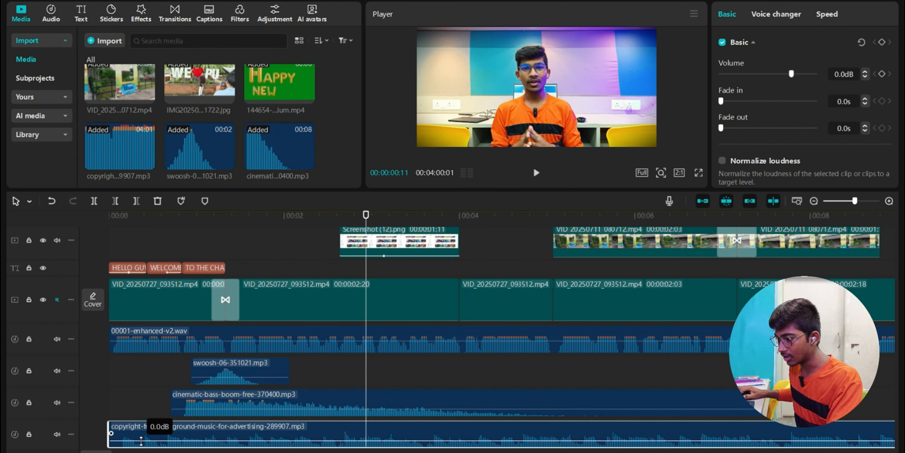
pyautogui.moveTo(141, 441); pyautogui.dragTo(141, 445)
pyautogui.click(114, 408)
pyautogui.press('space')
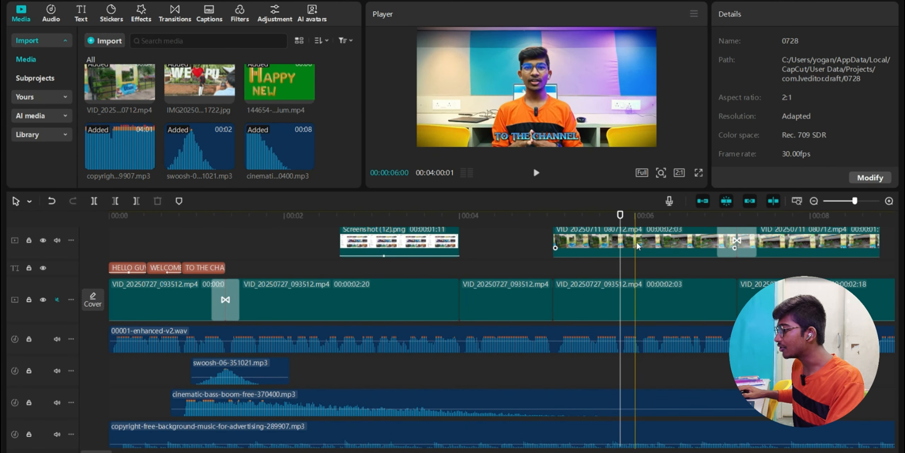
# - Scroll back through the timeline and open the Export window with Ctrl+E
pyautogui.hscroll(5, 714, 231)
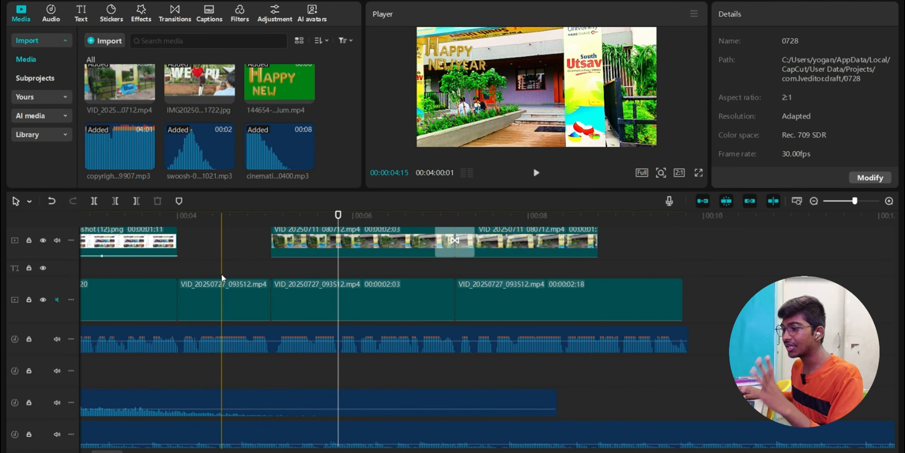
pyautogui.hscroll(-3, 222, 278)
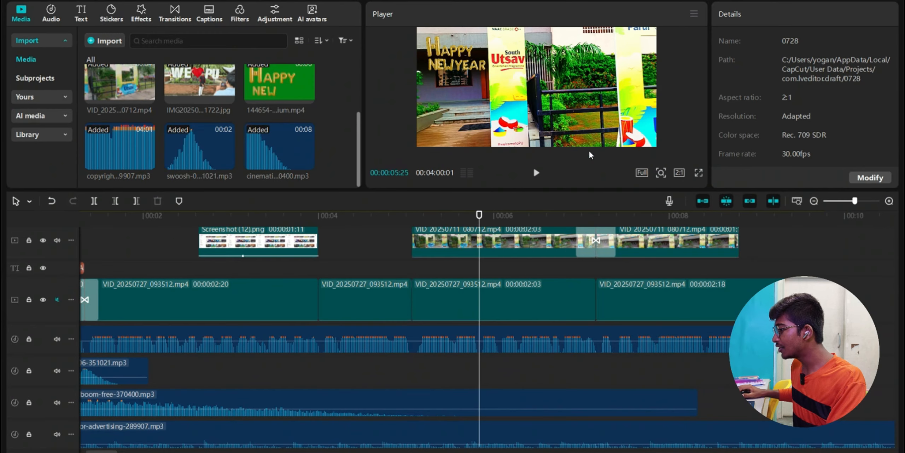
pyautogui.hscroll(-3, 362, 350)
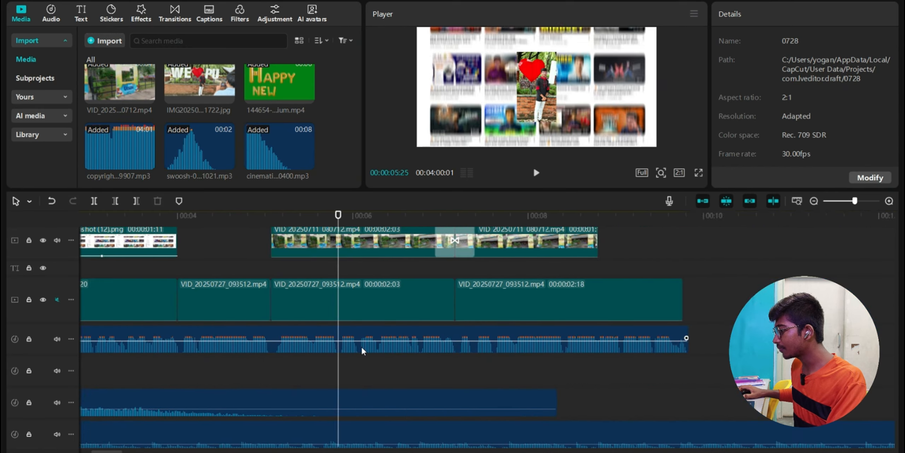
pyautogui.hscroll(-3, 361, 350)
pyautogui.hotkey('ctrl', 'e')
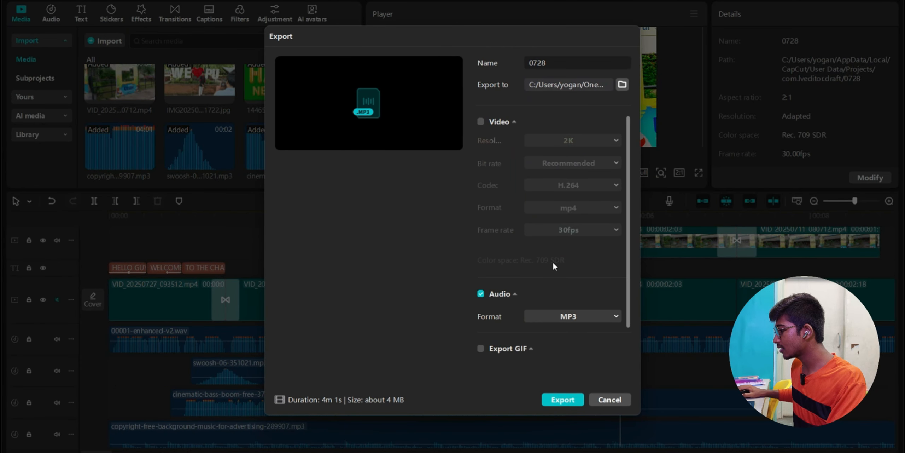
# - Switch the export from MP3 audio to video, keeping the resolution at 2K
pyautogui.click(481, 293)
pyautogui.click(481, 122)
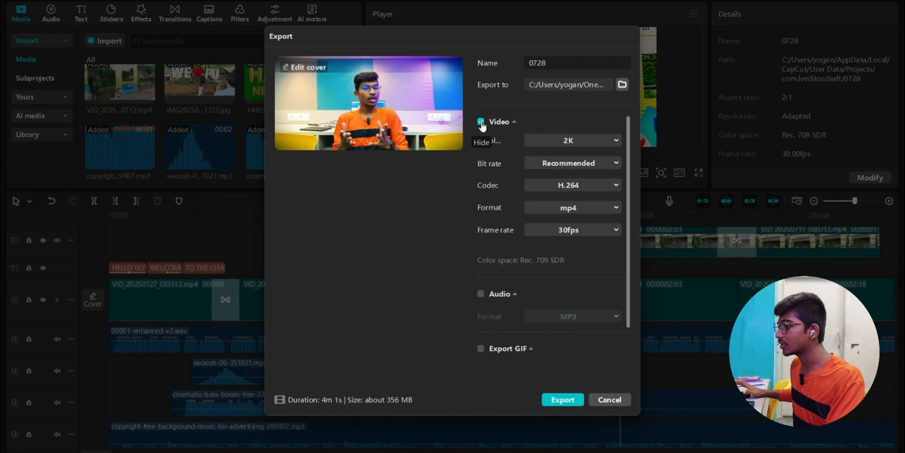
pyautogui.click(582, 141)
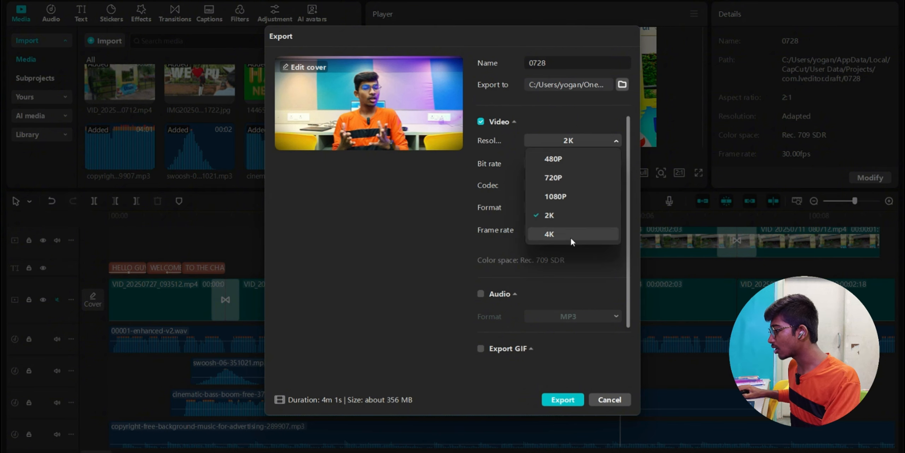
pyautogui.click(604, 139)
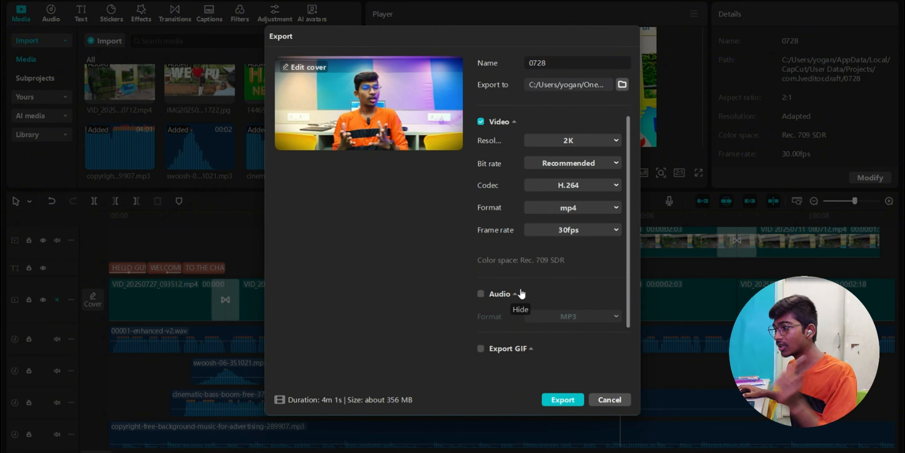
pyautogui.click(555, 141)
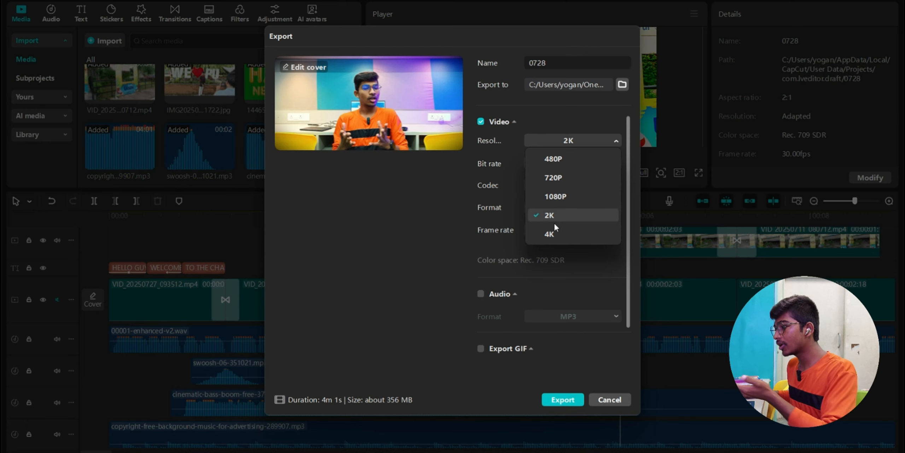
pyautogui.click(543, 139)
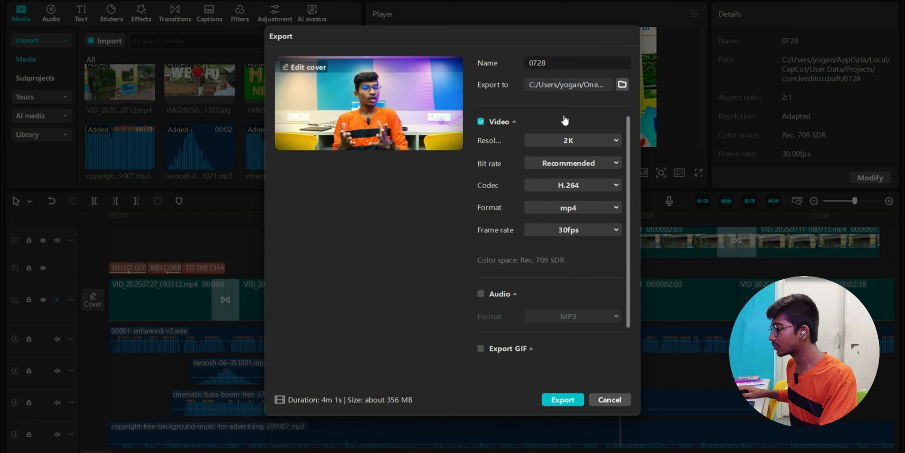
# - Export the 2K MP4 video, view it in its folder, and close the export window
pyautogui.click(565, 399)
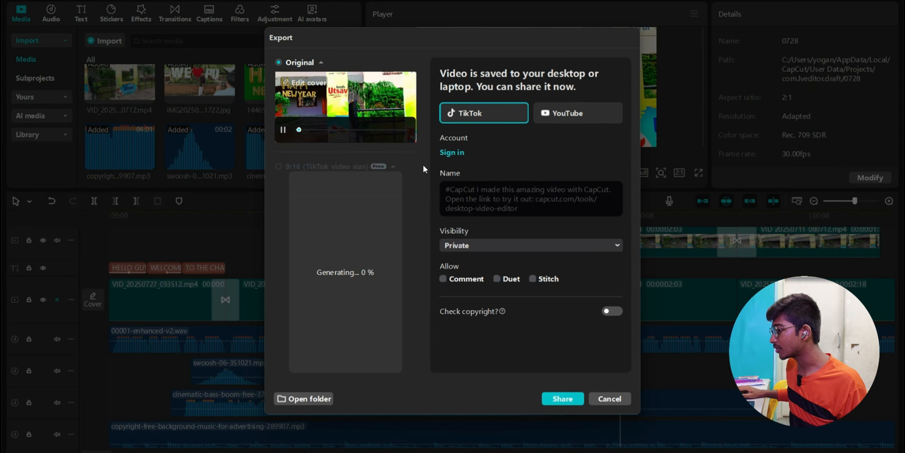
pyautogui.click(324, 400)
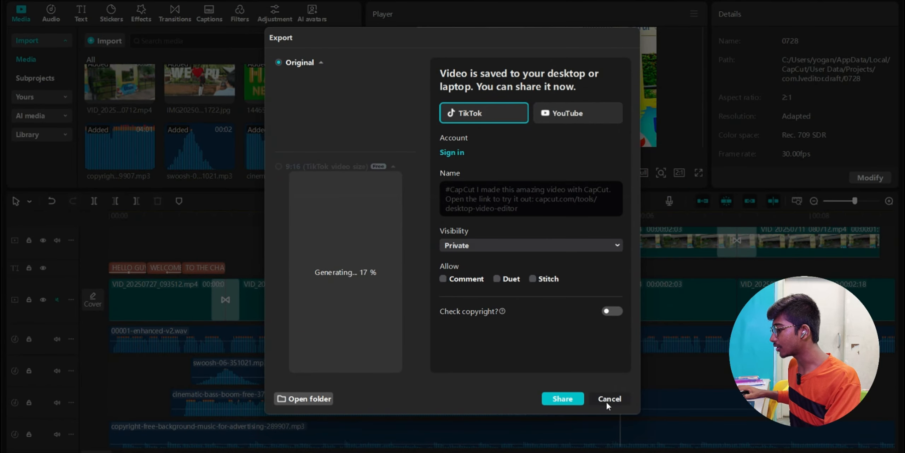
pyautogui.click(607, 398)
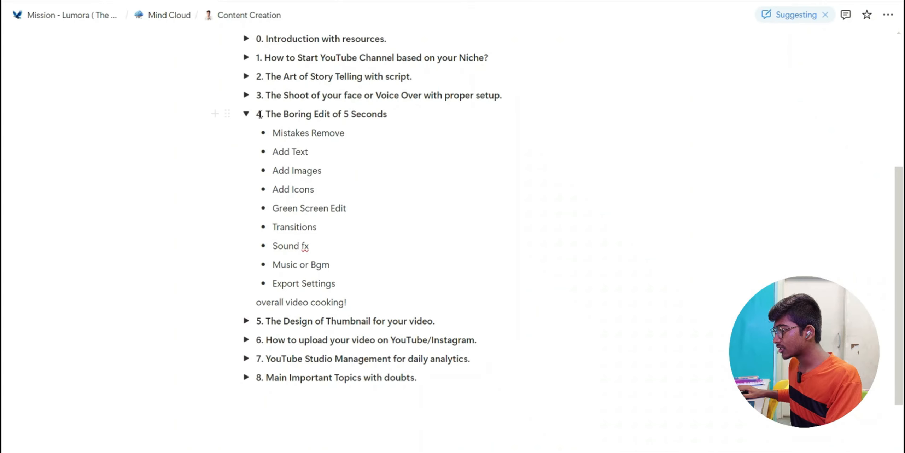
# - Collapse the '4. The Boring Edit of 5 Seconds' toggle to hide its bullet list
pyautogui.click(246, 114)
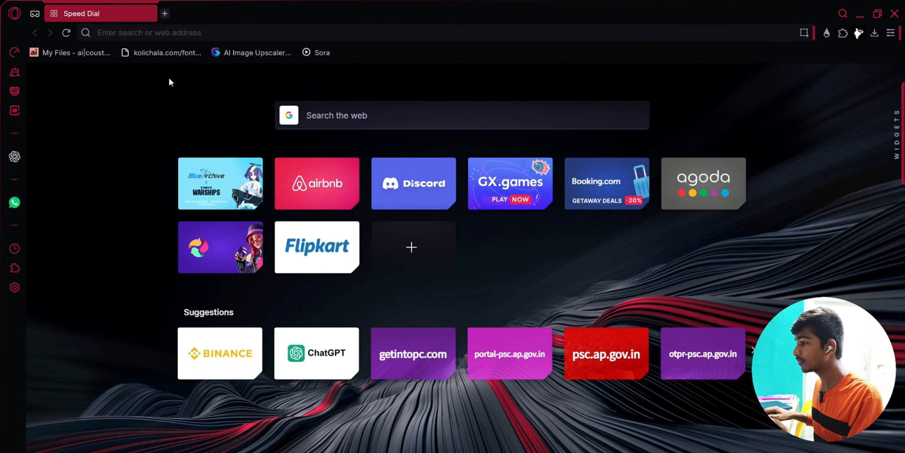
# - Search the web for 'getinto' and go to the Get Into PC website
pyautogui.click(168, 32)
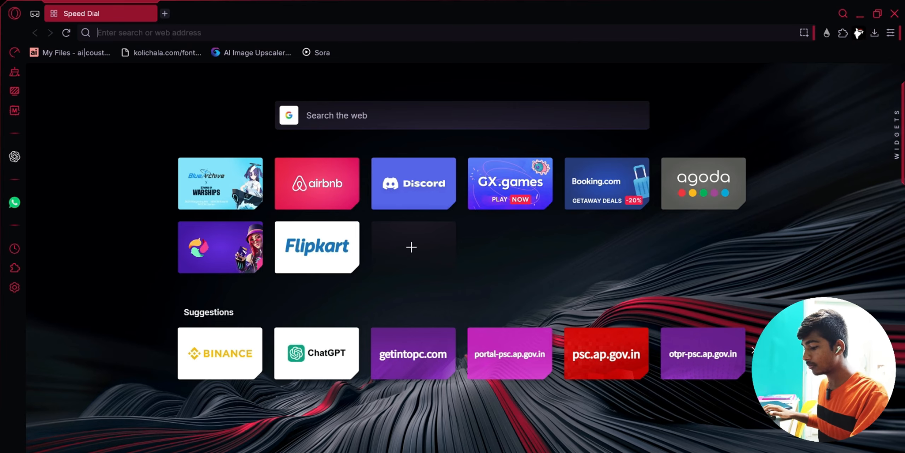
pyautogui.write('getinto')
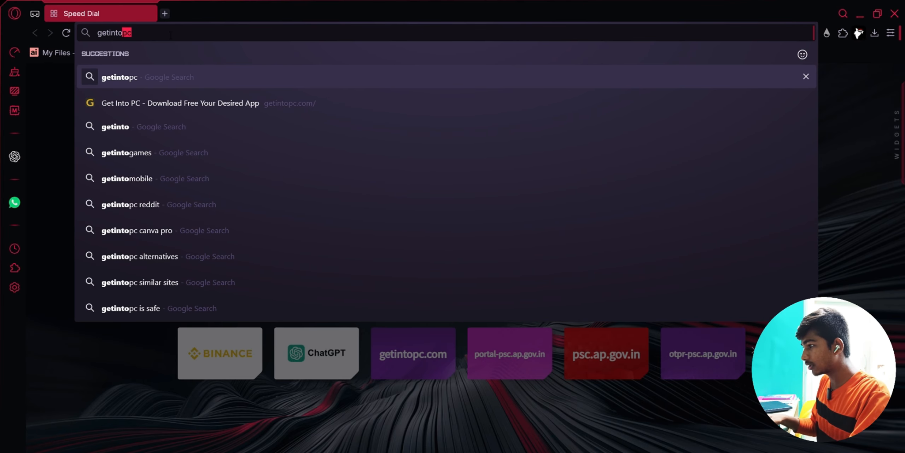
pyautogui.press('Return')
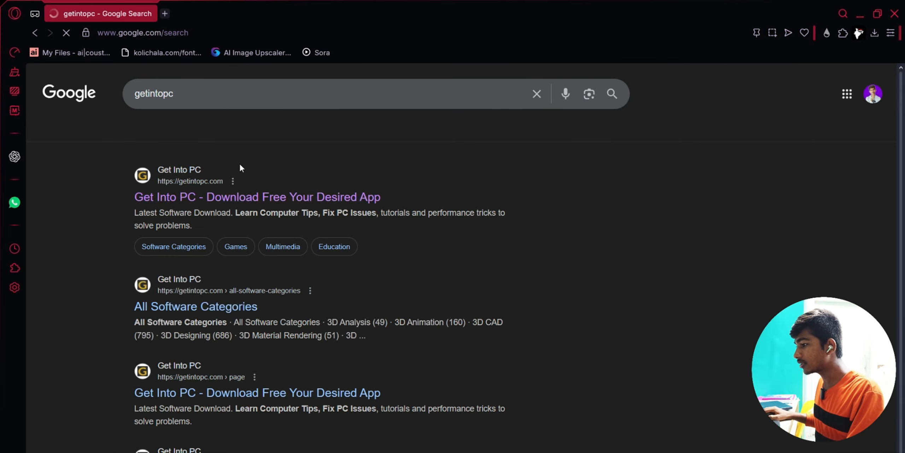
pyautogui.click(198, 185)
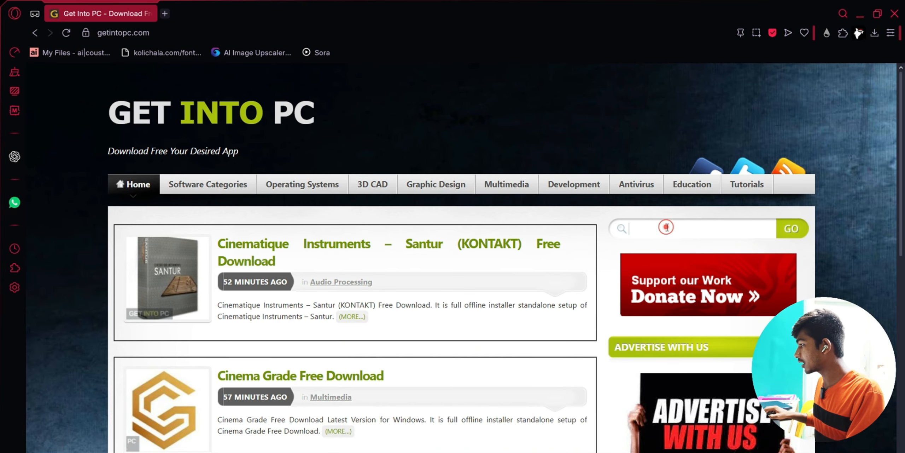
# - Search the site for 'Adobe photoshop 2022' and open its Free Download article
pyautogui.click(667, 227)
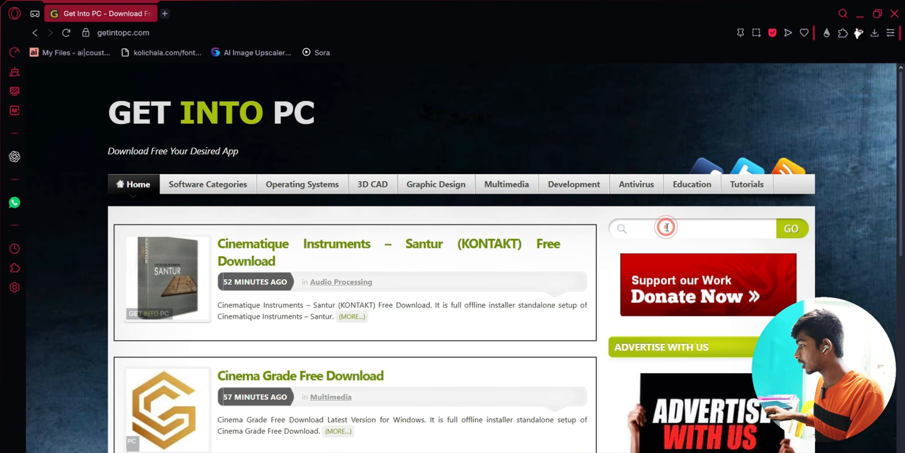
pyautogui.write('Adobe pho')
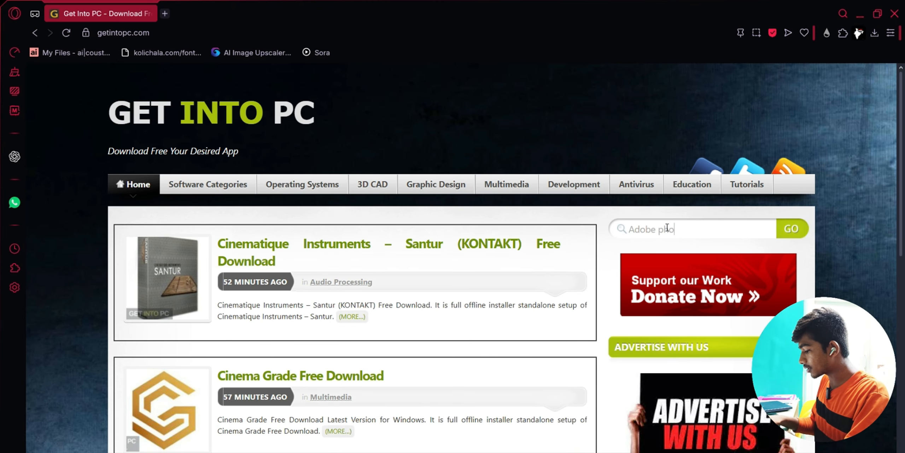
pyautogui.write('toshop 0')
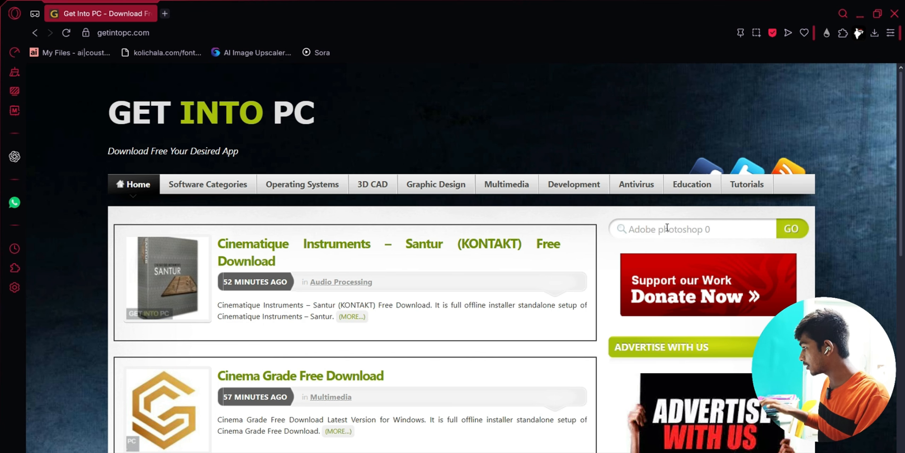
pyautogui.press('BackSpace')
pyautogui.write('2022')
pyautogui.click(786, 231)
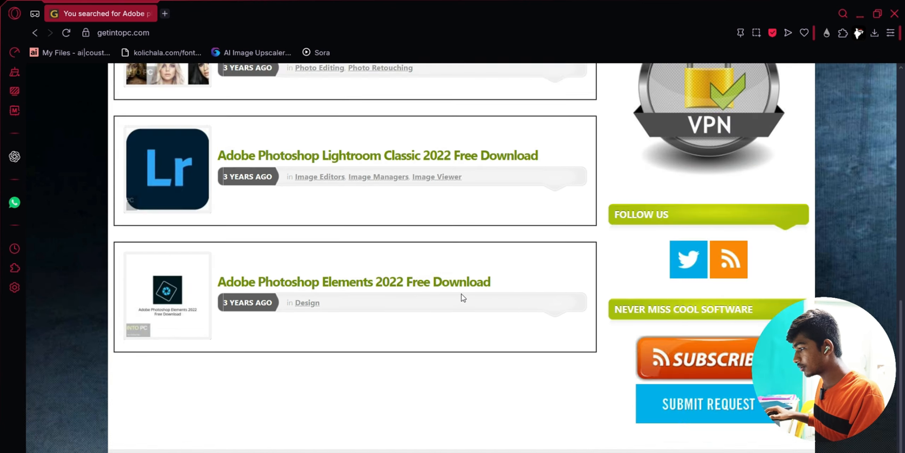
pyautogui.scroll(8, 464, 293)
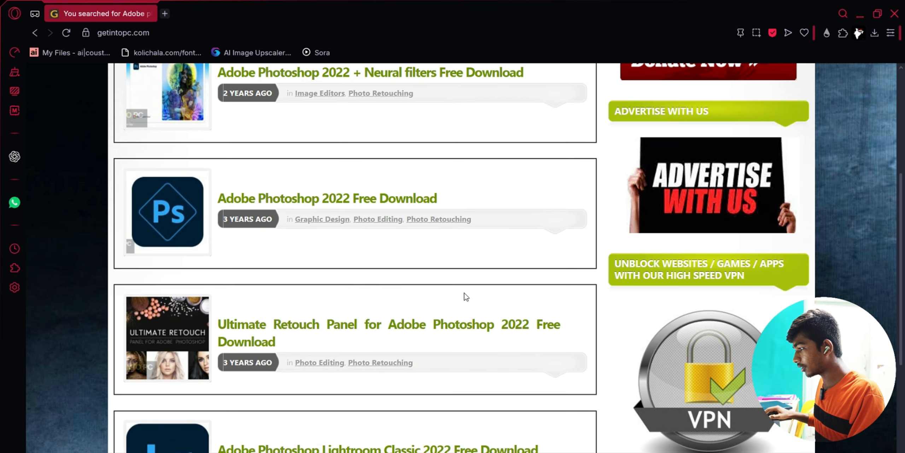
pyautogui.click(368, 202)
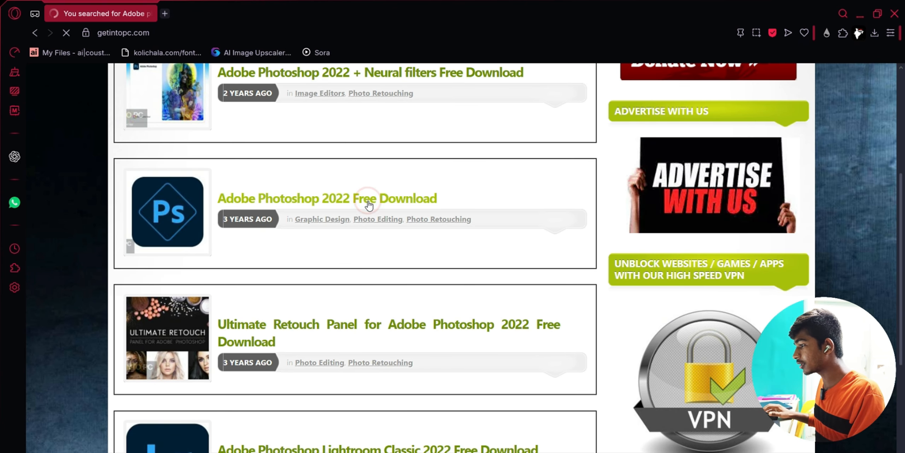
# - Start the 64-bit Photoshop 2022 download and close the download waiting tab
pyautogui.scroll(-10, 354, 354)
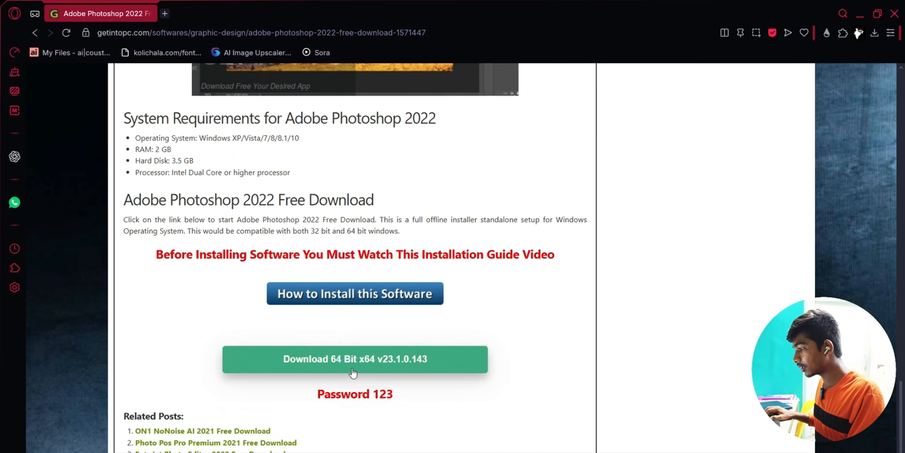
pyautogui.click(387, 368)
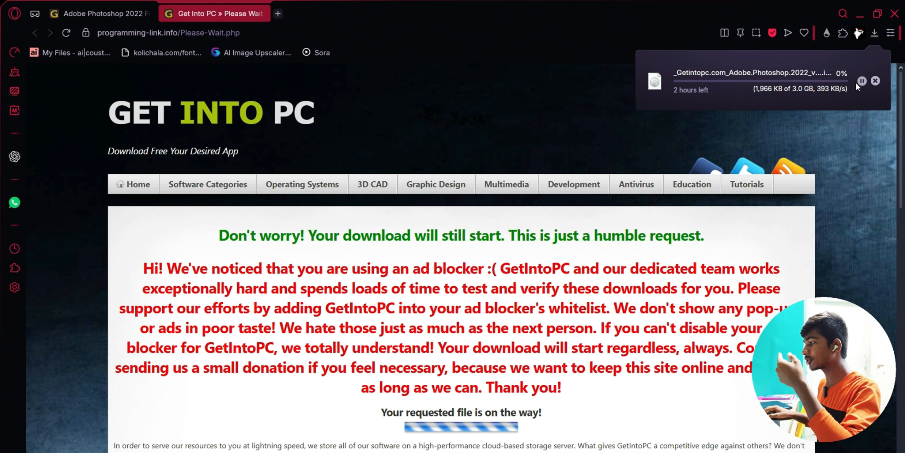
pyautogui.click(263, 14)
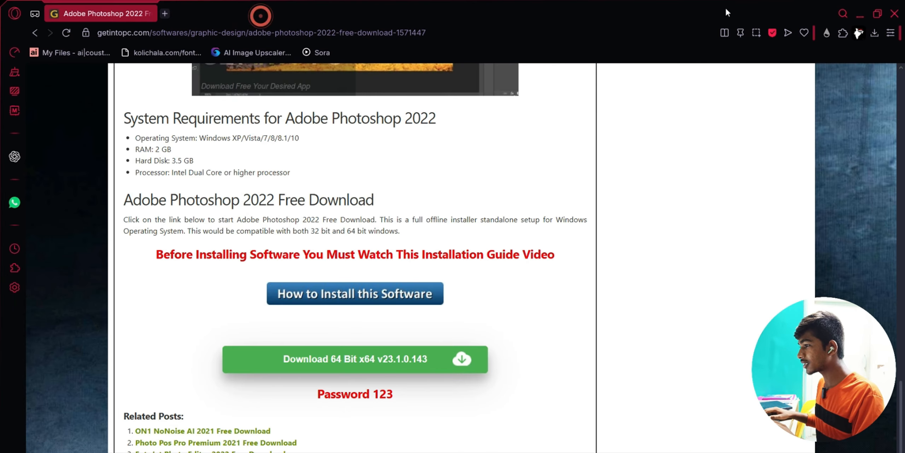
# - Minimize Opera GX and run the desktop Photoshop shortcut as administrator
pyautogui.click(859, 16)
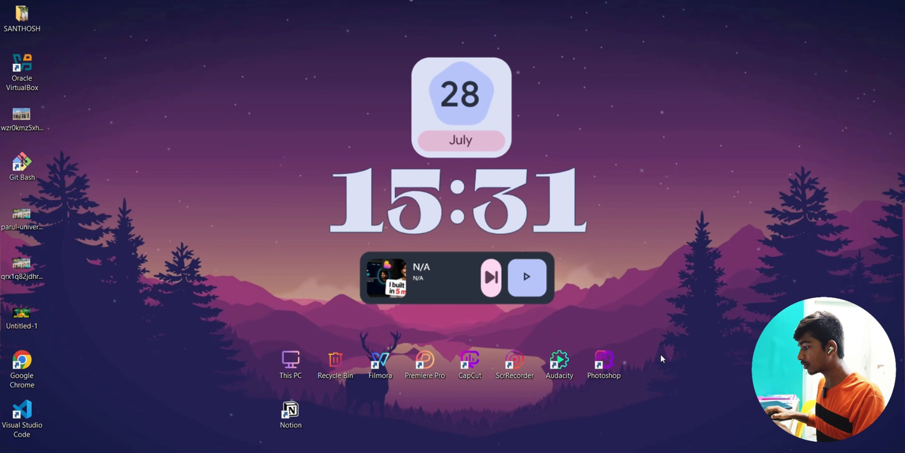
pyautogui.rightClick(615, 358)
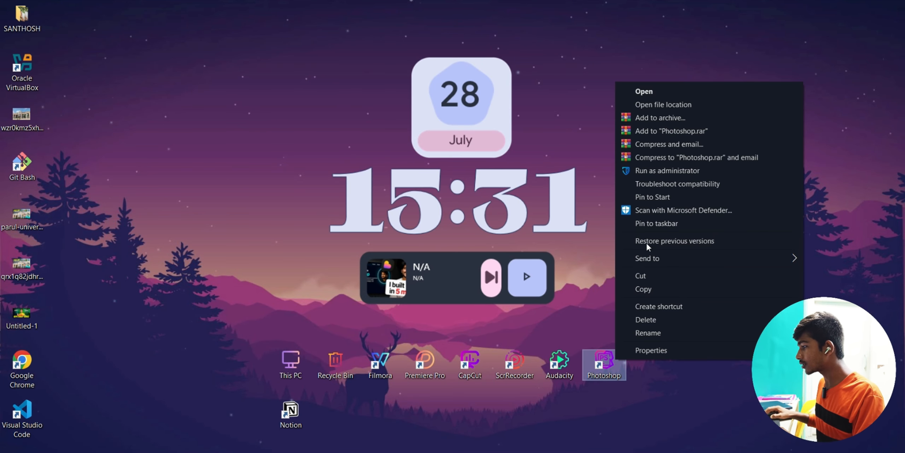
pyautogui.click(659, 170)
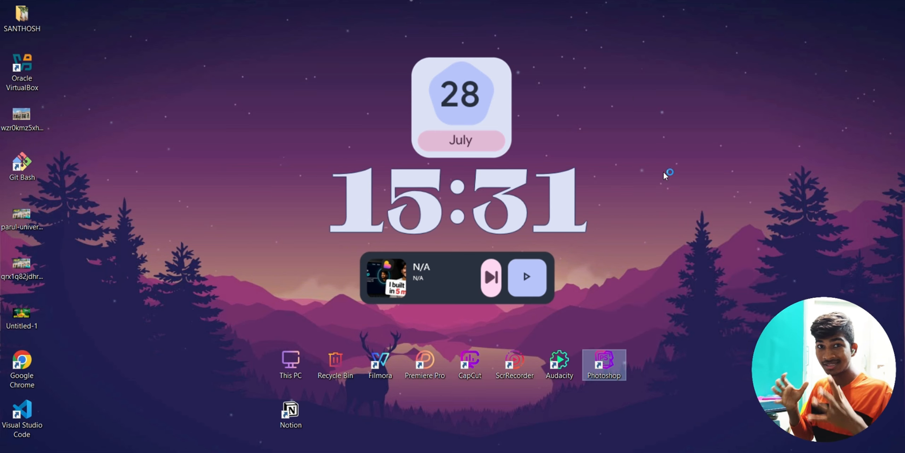
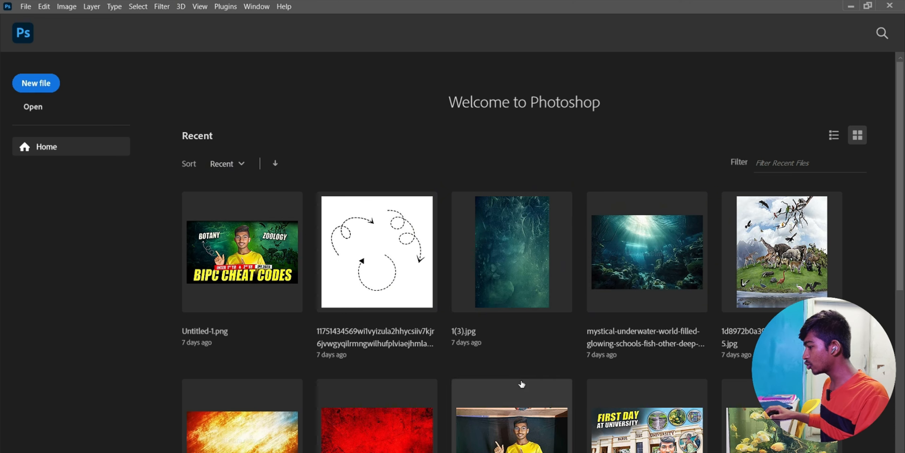
# - Create a blank 1920×1080 px, 200 ppi document with the sRGB IEC61966-2.1 working profile
pyautogui.click(45, 91)
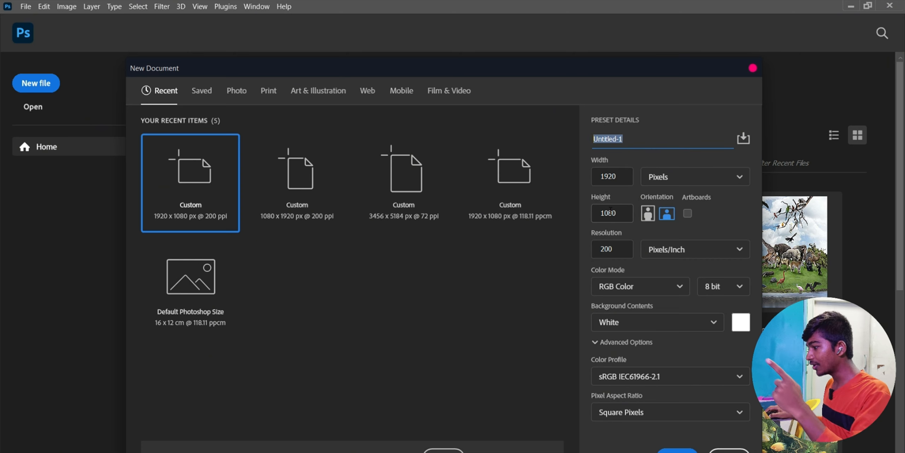
pyautogui.click(637, 376)
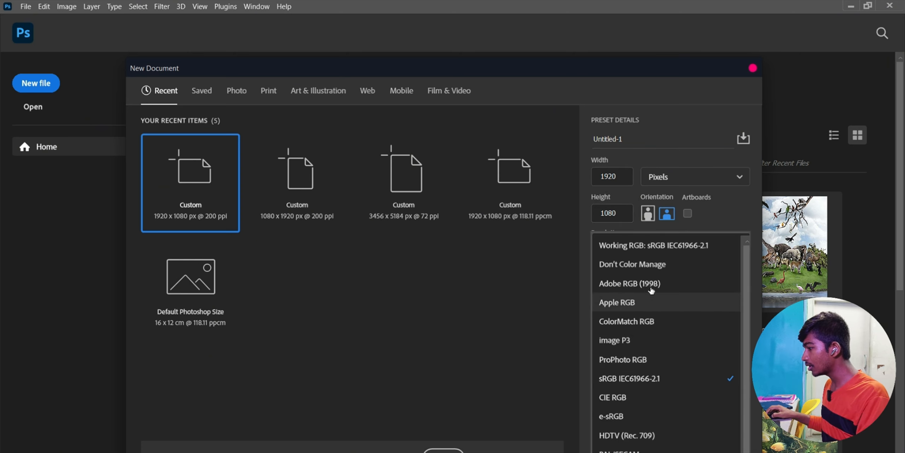
pyautogui.click(656, 248)
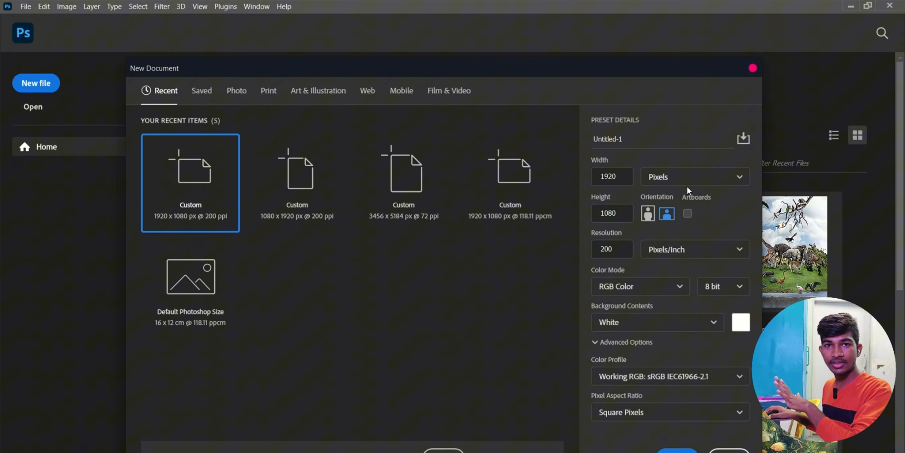
pyautogui.click(677, 450)
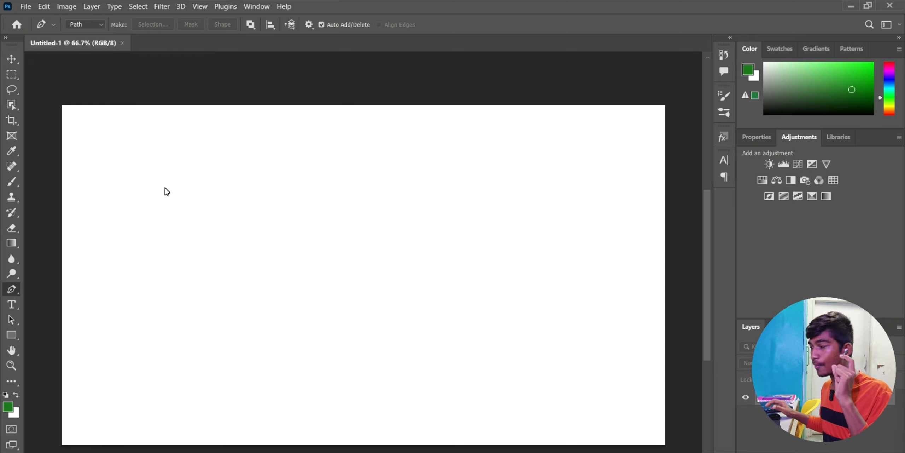
pyautogui.click(851, 6)
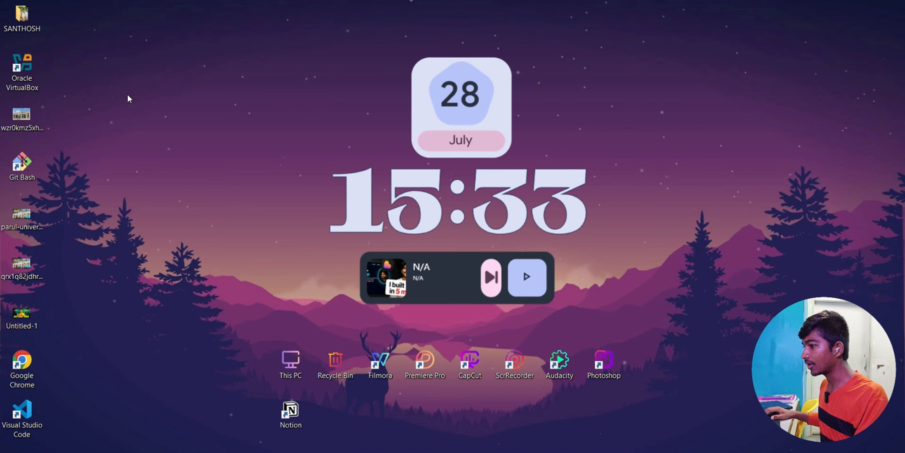
pyautogui.doubleClick(290, 362)
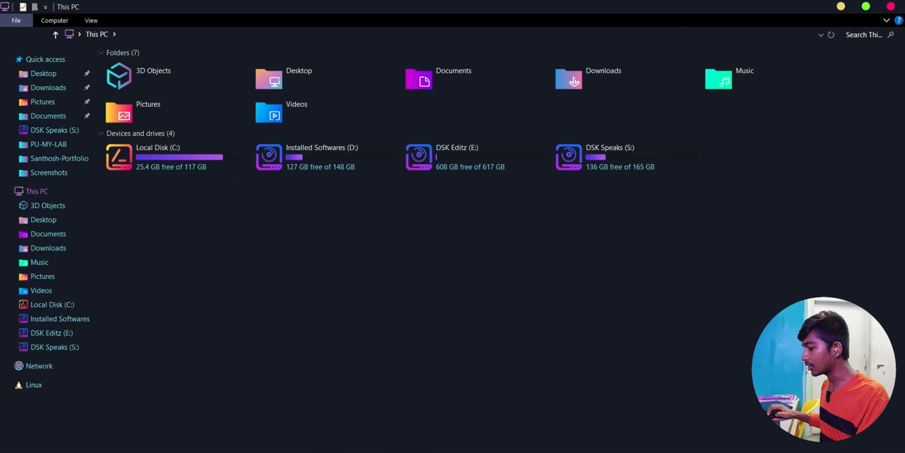
pyautogui.press('super')
pyautogui.click(220, 255)
pyautogui.click(170, 34)
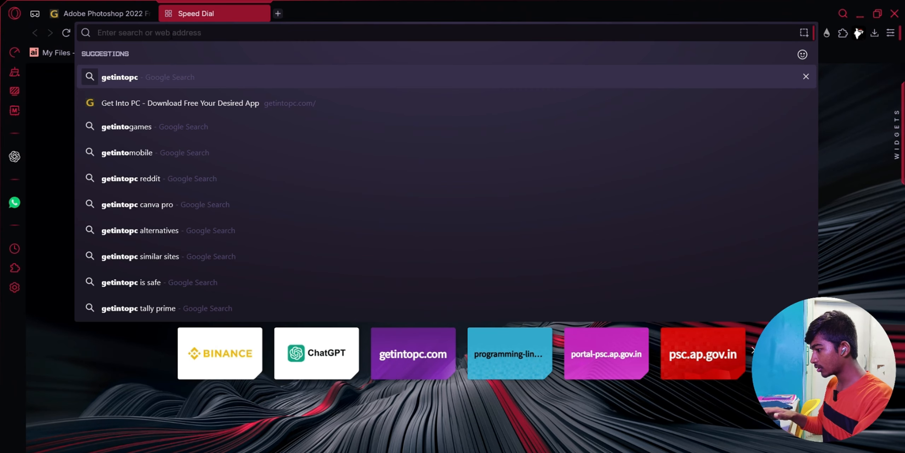
pyautogui.write('t')
pyautogui.press('BackSpace')
pyautogui.write('youtube.com/@mr.devloveper/videos')
pyautogui.press('Return')
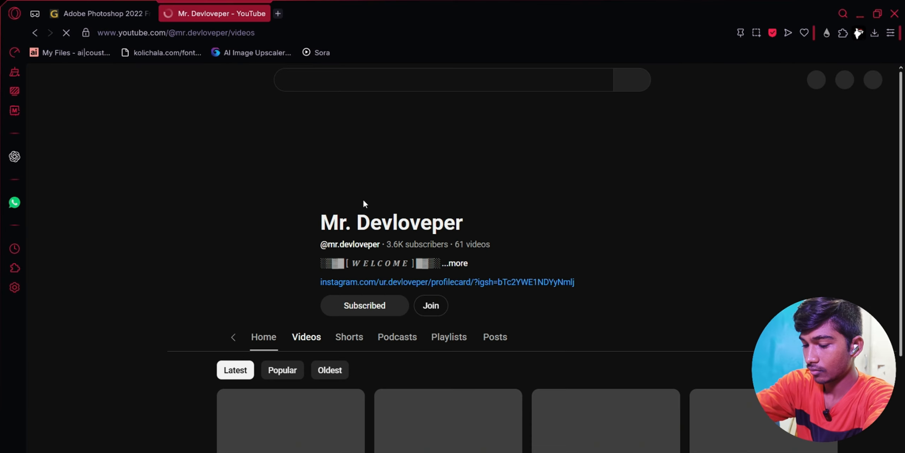
pyautogui.scroll(-8, 448, 405)
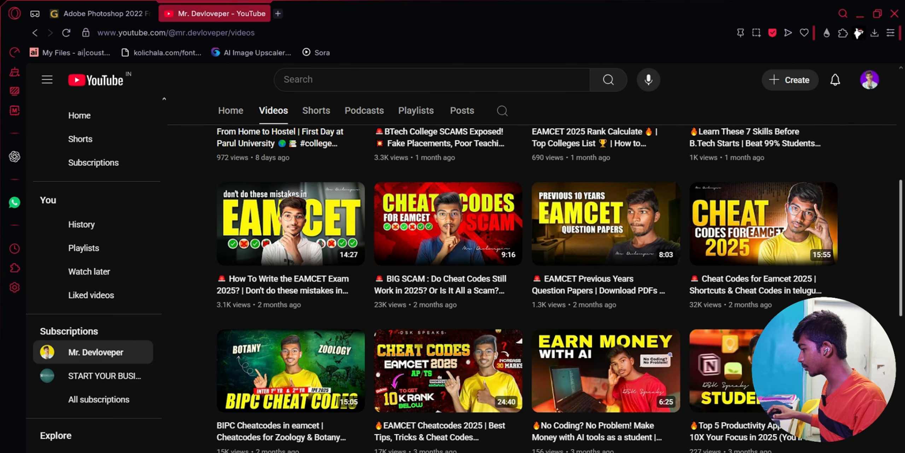
pyautogui.scroll(5, 287, 248)
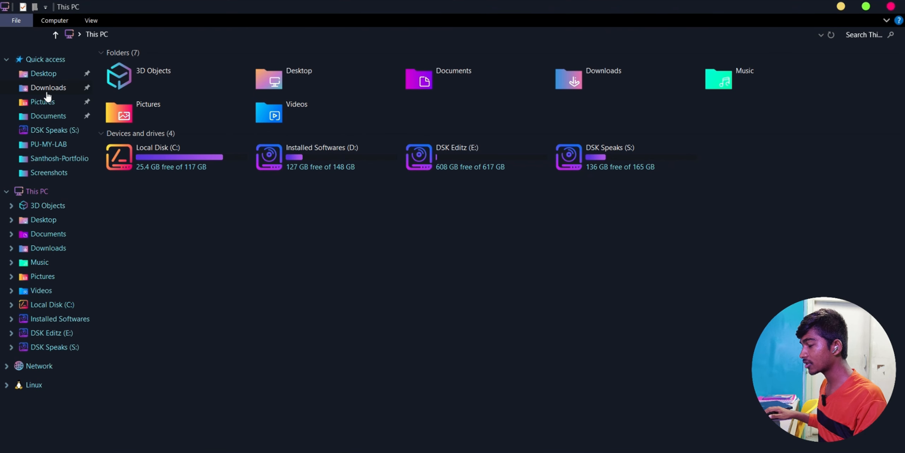
pyautogui.click(46, 173)
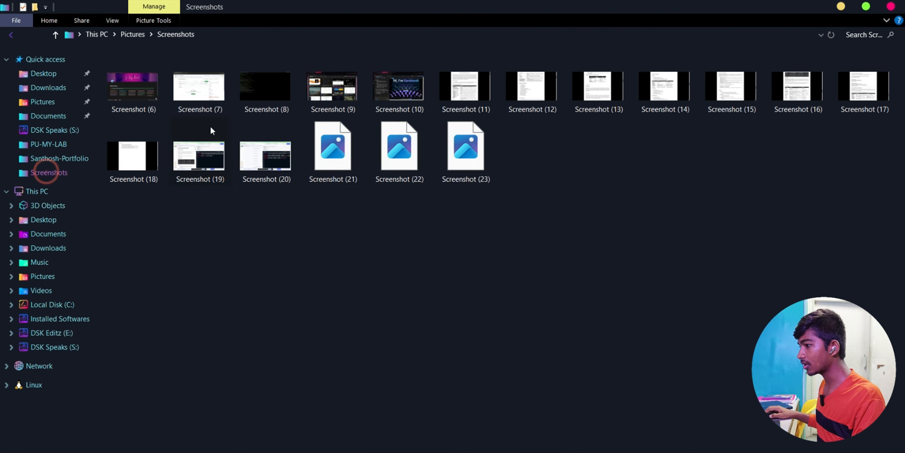
pyautogui.click(46, 88)
pyautogui.click(43, 117)
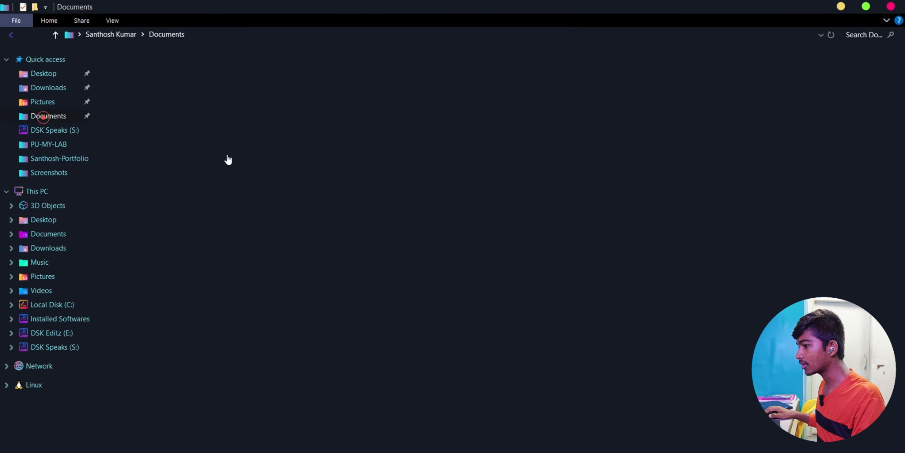
pyautogui.click(312, 299)
pyautogui.moveTo(270, 243); pyautogui.dragTo(410, 432)
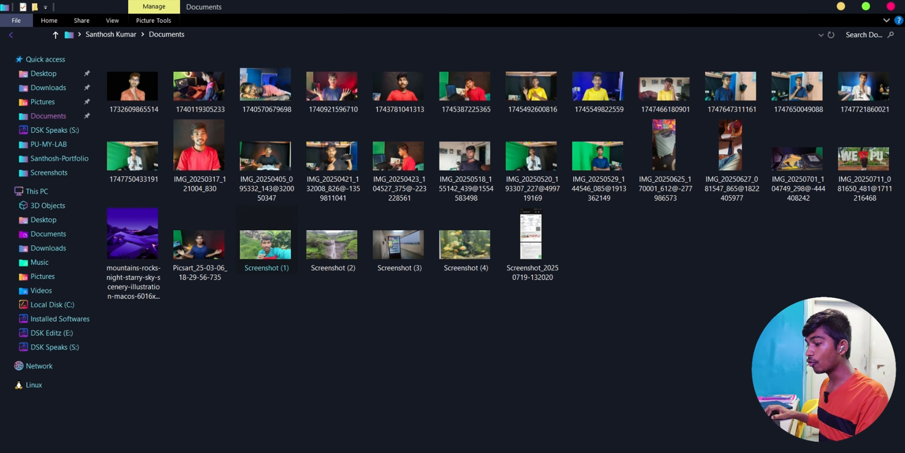
pyautogui.moveTo(266, 244); pyautogui.dragTo(281, 325)
pyautogui.click(315, 353)
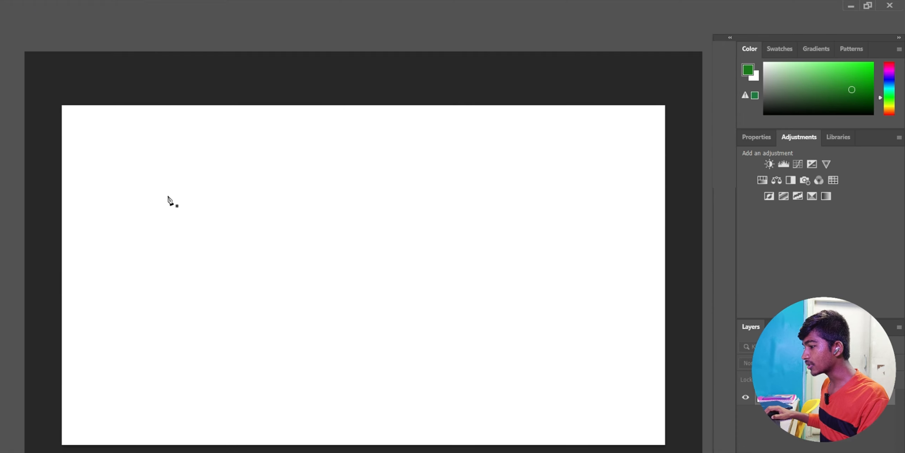
# - Open Screenshot (1) from the Documents folder
pyautogui.click(20, 5)
pyautogui.click(42, 27)
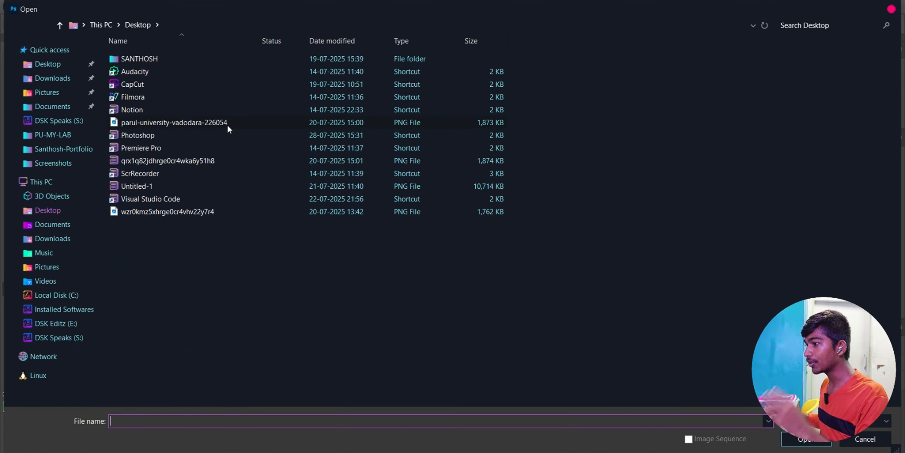
pyautogui.click(53, 106)
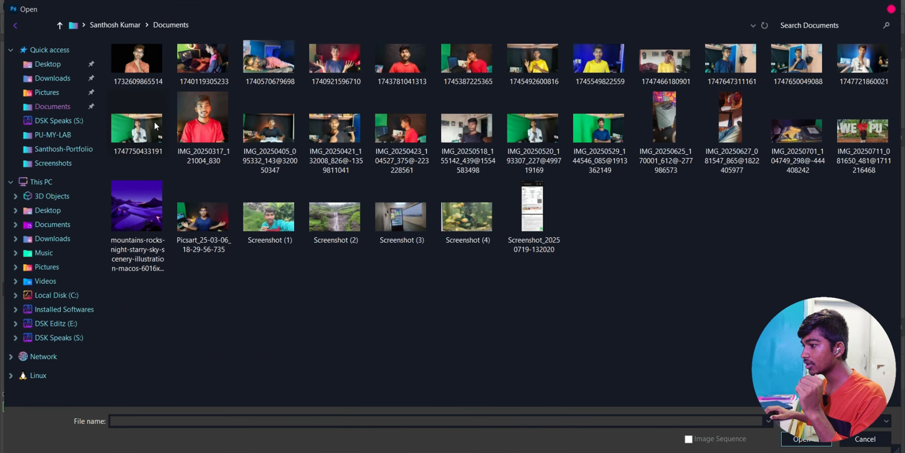
pyautogui.click(280, 233)
pyautogui.click(805, 438)
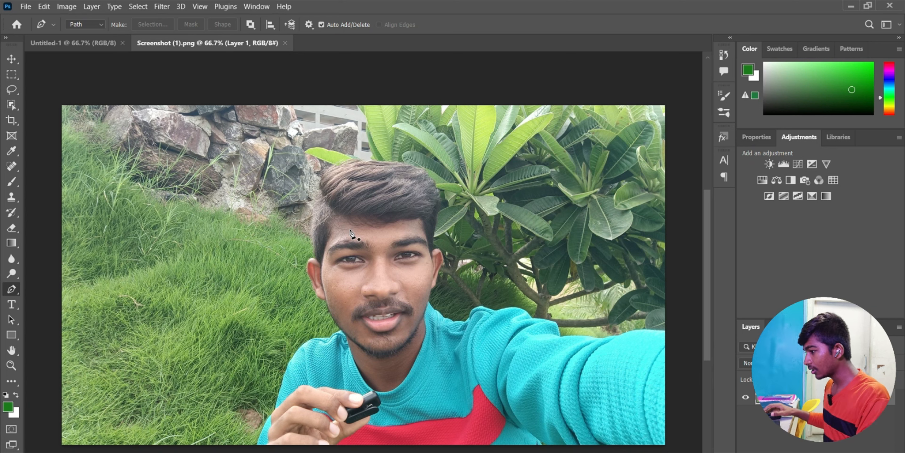
# - Heal the left-cheek and nose-side blemishes with a 24 px Spot Healing Brush
pyautogui.click(17, 168)
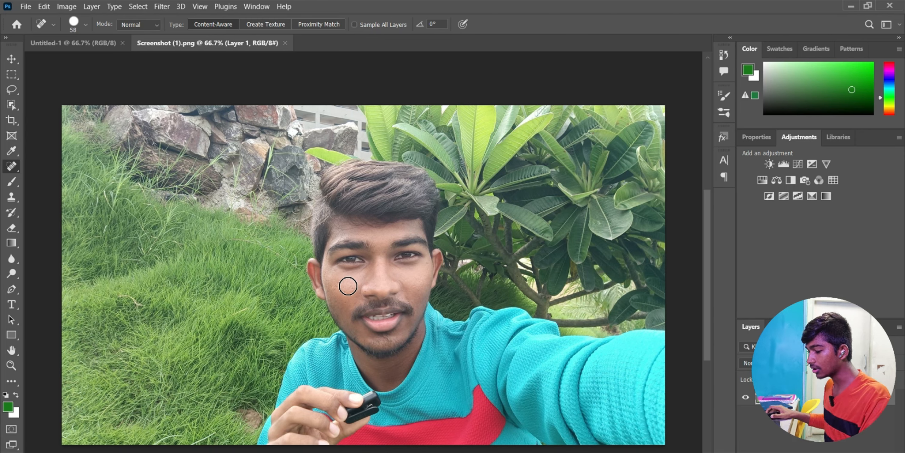
pyautogui.scroll(3, 347, 286)
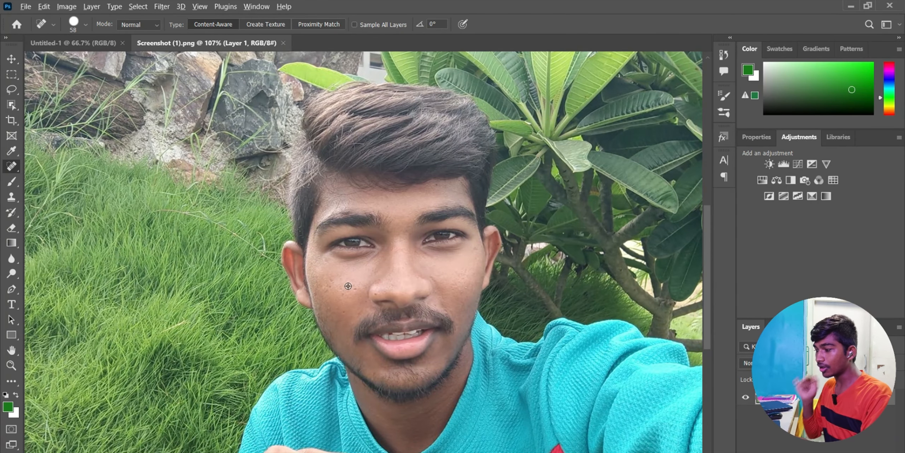
pyautogui.scroll(5, 348, 285)
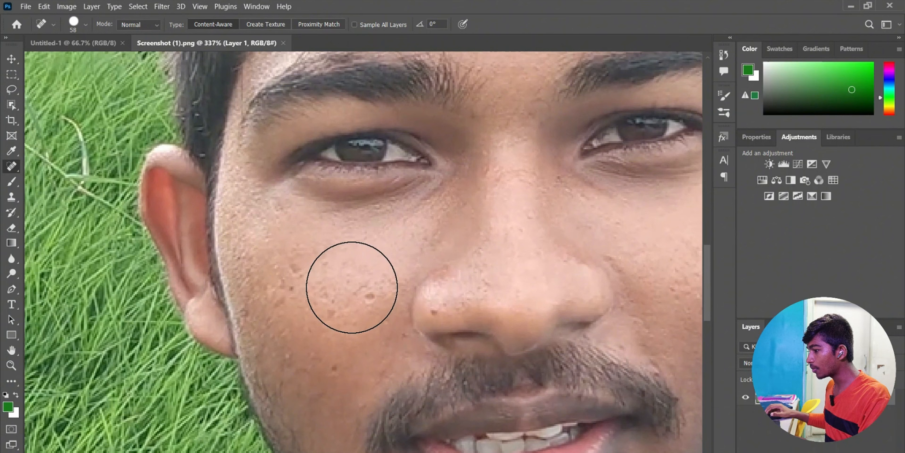
pyautogui.moveTo(352, 287)
pyautogui.mouseDown()
pyautogui.moveTo(320, 324)
pyautogui.moveTo(303, 300)
pyautogui.moveTo(329, 283)
pyautogui.moveTo(321, 288)
pyautogui.mouseUp()
pyautogui.hotkey('ctrl', 'z')
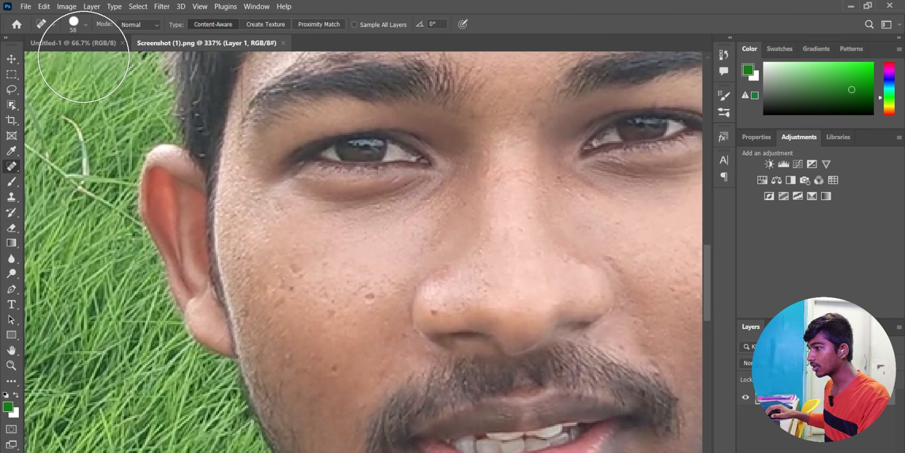
pyautogui.click(85, 24)
pyautogui.moveTo(52, 59); pyautogui.dragTo(33, 59)
pyautogui.click(290, 267)
pyautogui.click(289, 282)
pyautogui.click(366, 297)
pyautogui.click(390, 340)
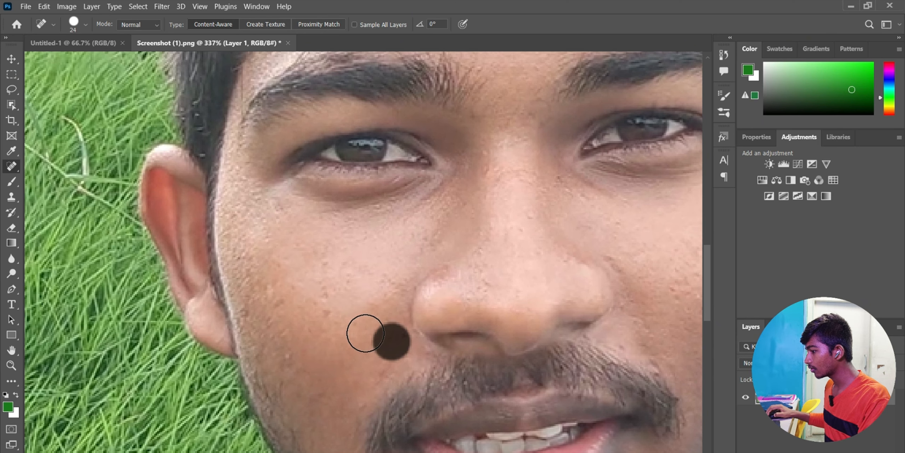
# - Heal the seven blemishes on the right cheek
pyautogui.moveTo(570, 250); pyautogui.dragTo(429, 247)
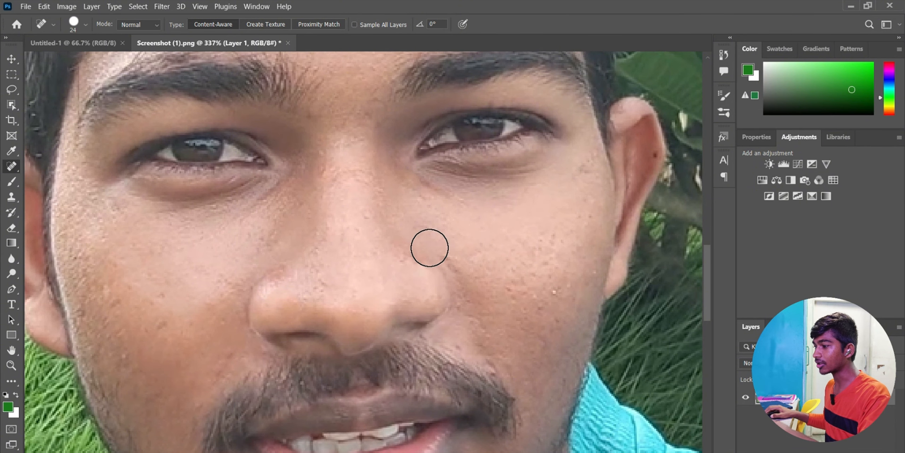
pyautogui.moveTo(517, 303)
pyautogui.mouseDown()
pyautogui.moveTo(497, 252)
pyautogui.moveTo(487, 276)
pyautogui.mouseUp()
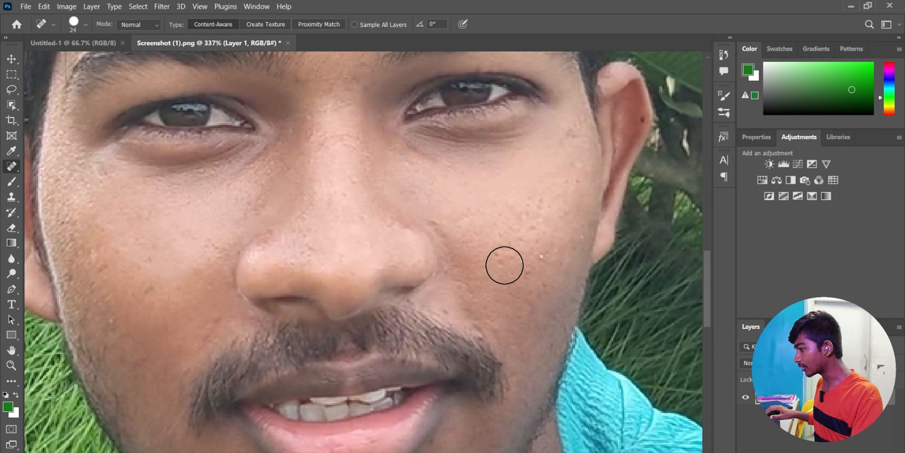
pyautogui.click(533, 204)
pyautogui.click(469, 235)
pyautogui.click(512, 251)
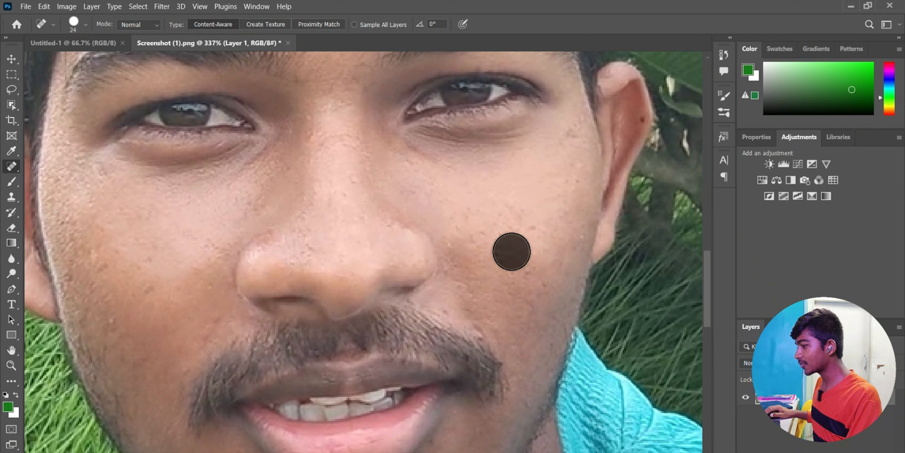
pyautogui.click(496, 256)
pyautogui.click(520, 215)
pyautogui.click(523, 227)
pyautogui.click(491, 228)
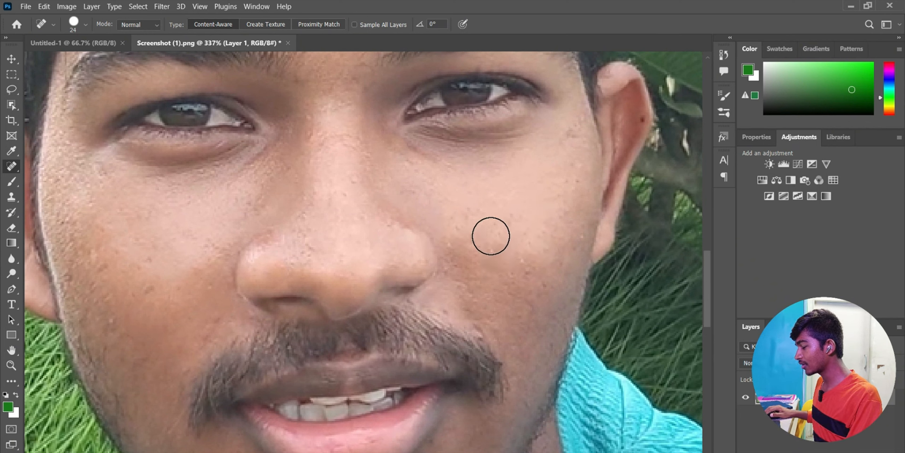
pyautogui.scroll(-8, 453, 232)
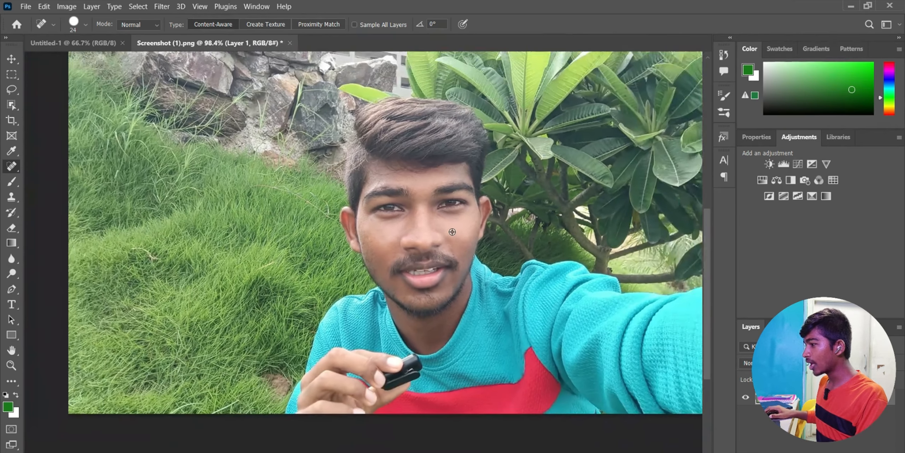
pyautogui.scroll(-2, 452, 231)
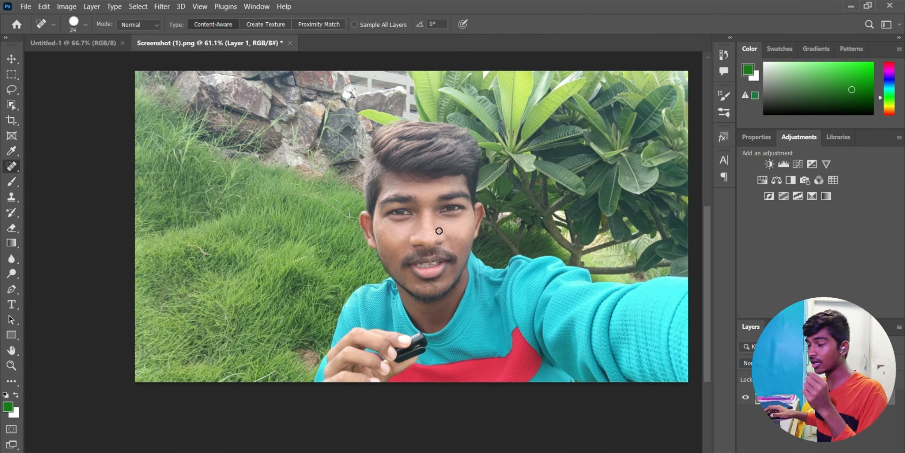
# - Quick Export the retouched selfie as PNG to the Desktop, then minimize Photoshop and close File Explorer
pyautogui.click(26, 7)
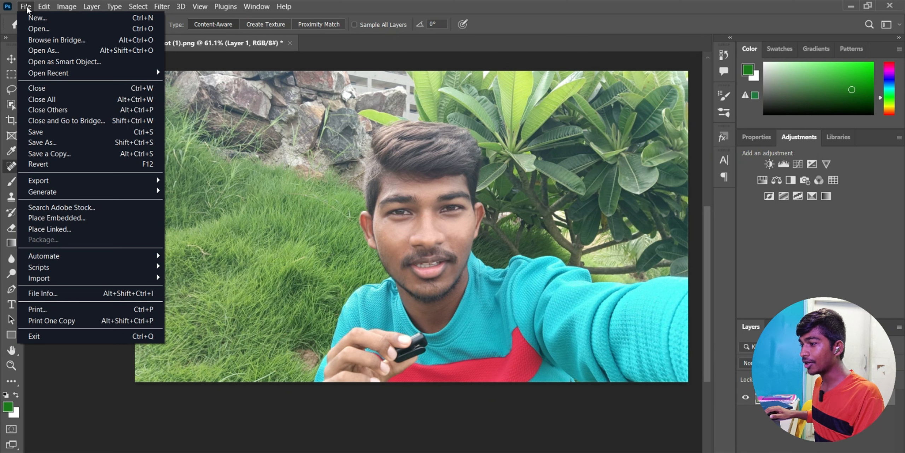
pyautogui.moveTo(61, 182)
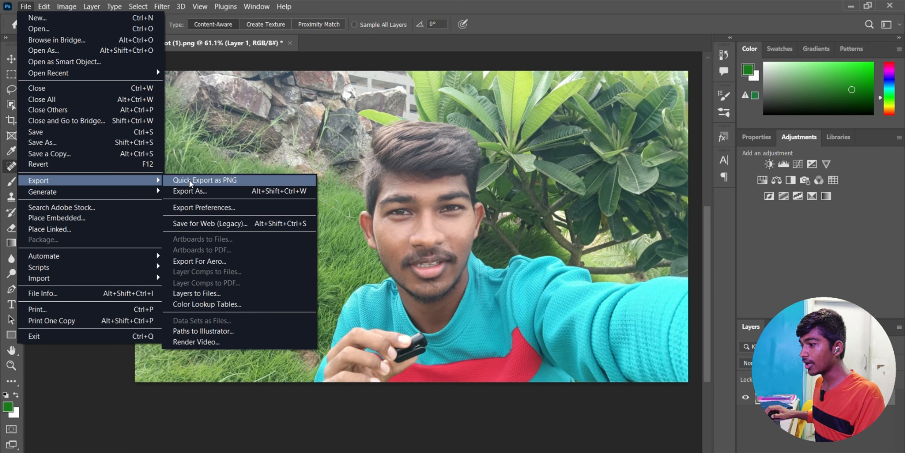
pyautogui.click(211, 181)
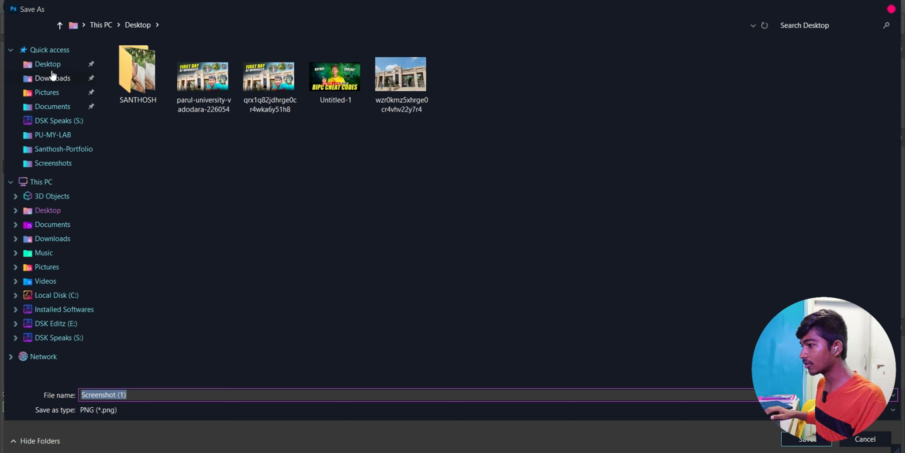
pyautogui.click(48, 64)
pyautogui.click(824, 442)
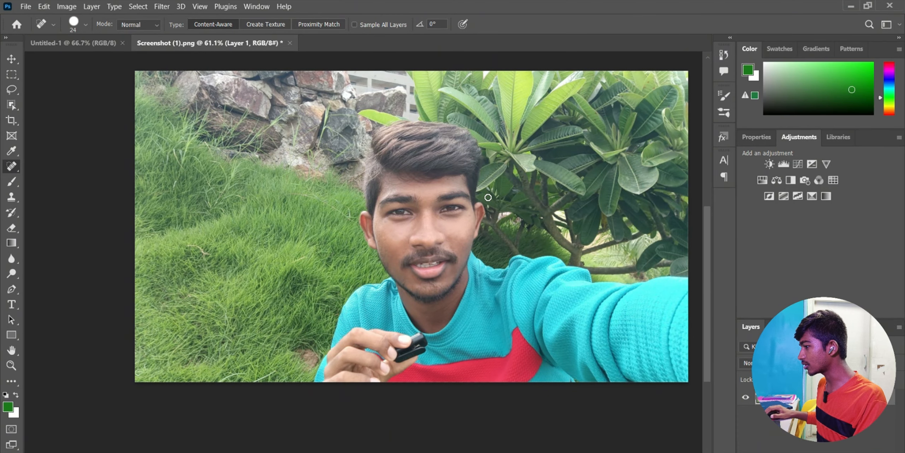
pyautogui.click(851, 5)
pyautogui.click(891, 5)
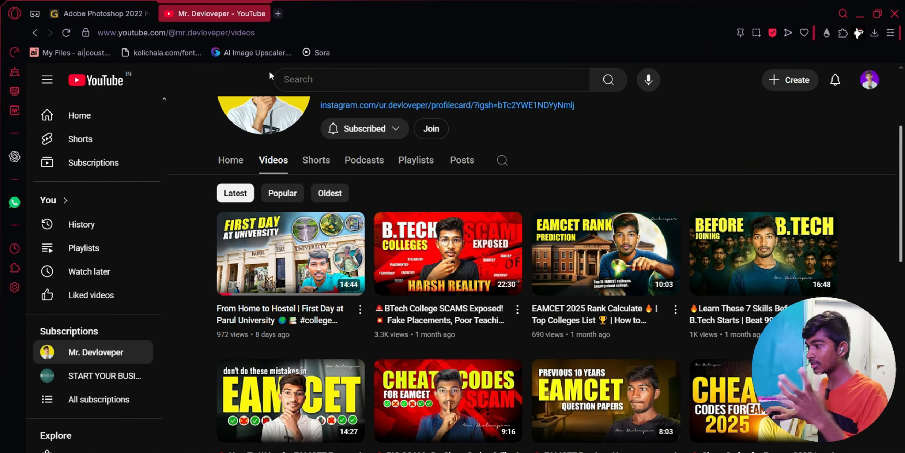
# - Search the web for 'ai image upscaler' and open an AI image upscaler page
pyautogui.click(278, 14)
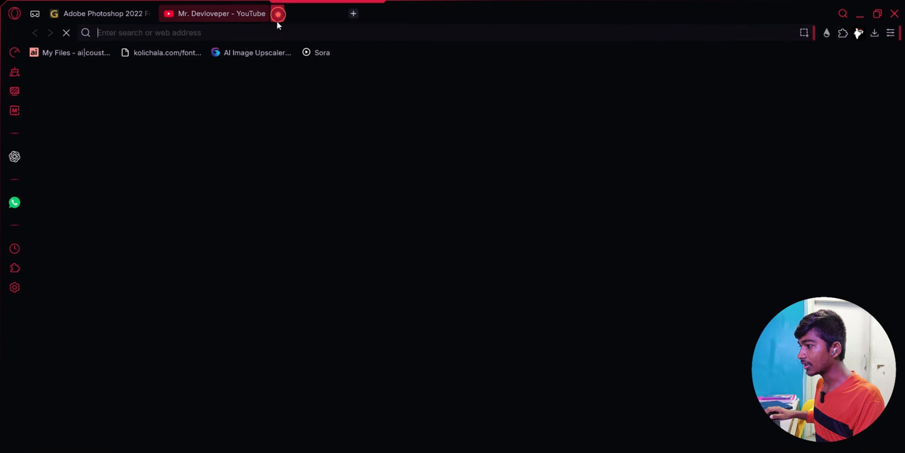
pyautogui.click(277, 32)
pyautogui.write('ai')
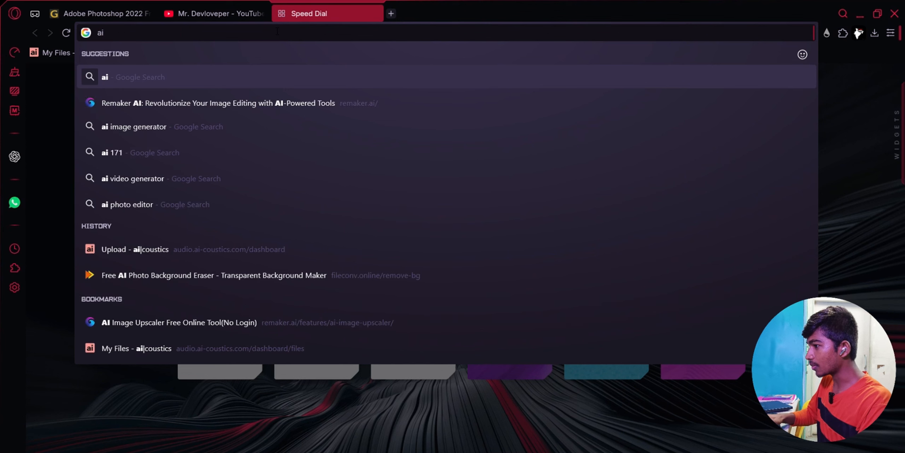
pyautogui.write(' image upscaler')
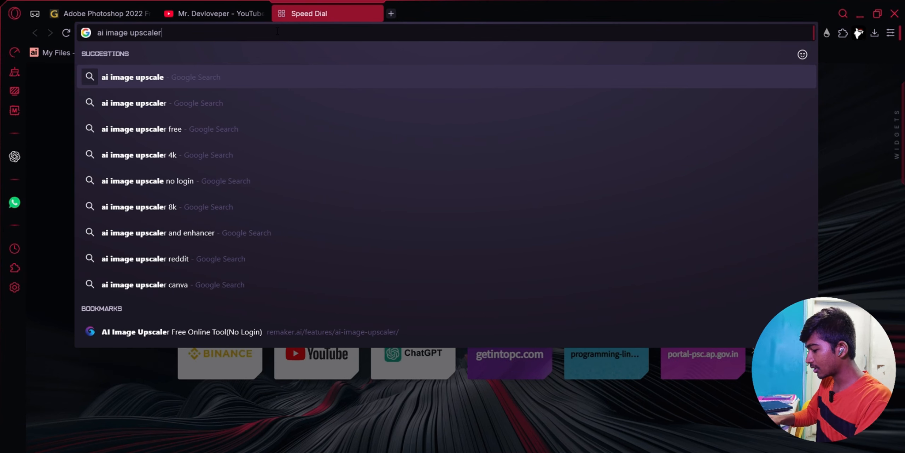
pyautogui.press('Return')
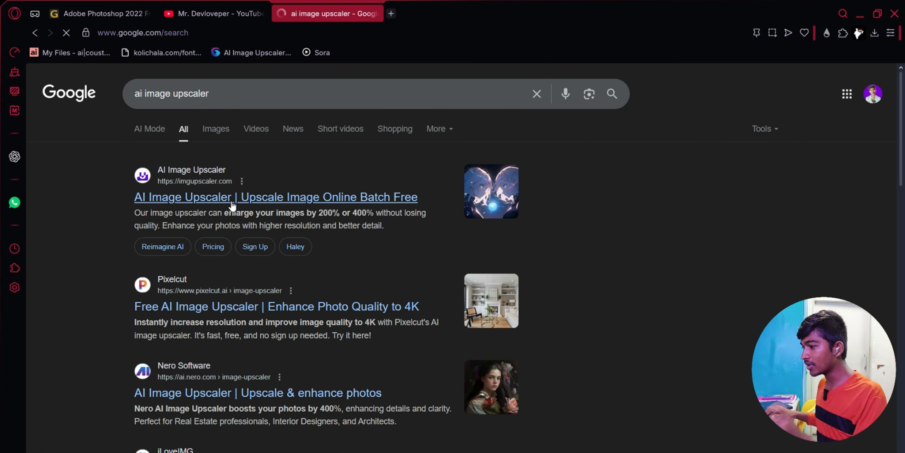
pyautogui.click(190, 203)
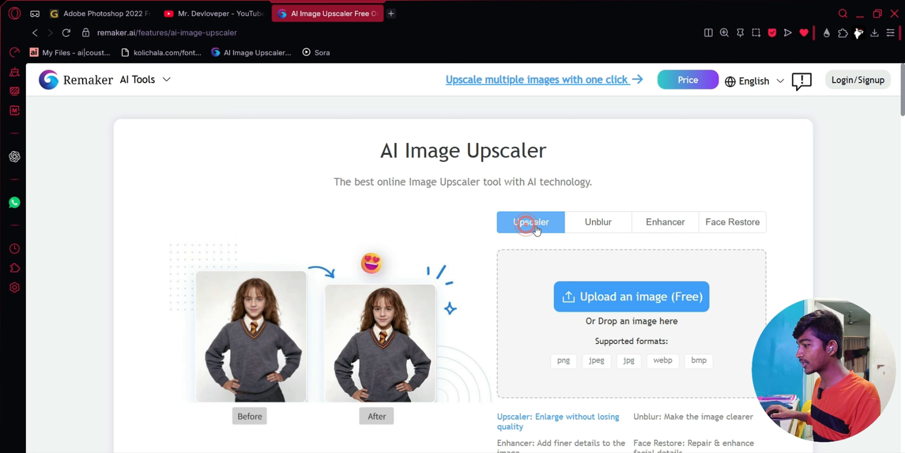
# - Upload Screenshot (1) from the Desktop and download the upscaled PNG
pyautogui.click(612, 299)
pyautogui.click(571, 368)
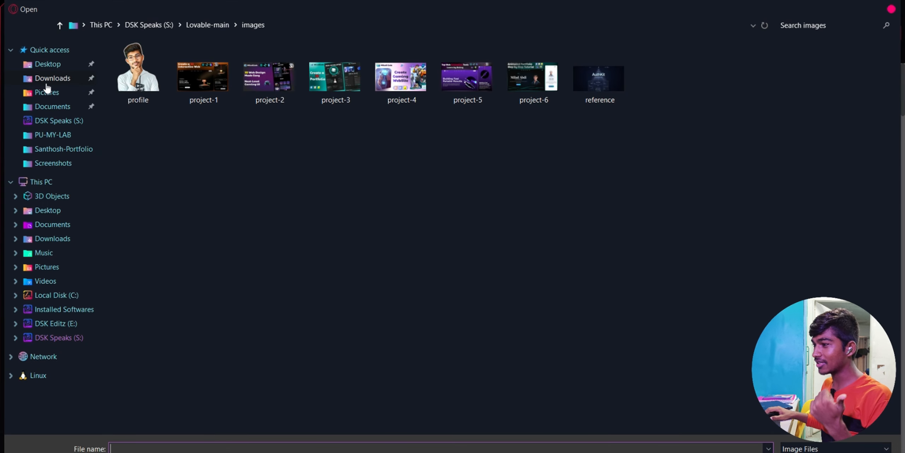
pyautogui.click(47, 64)
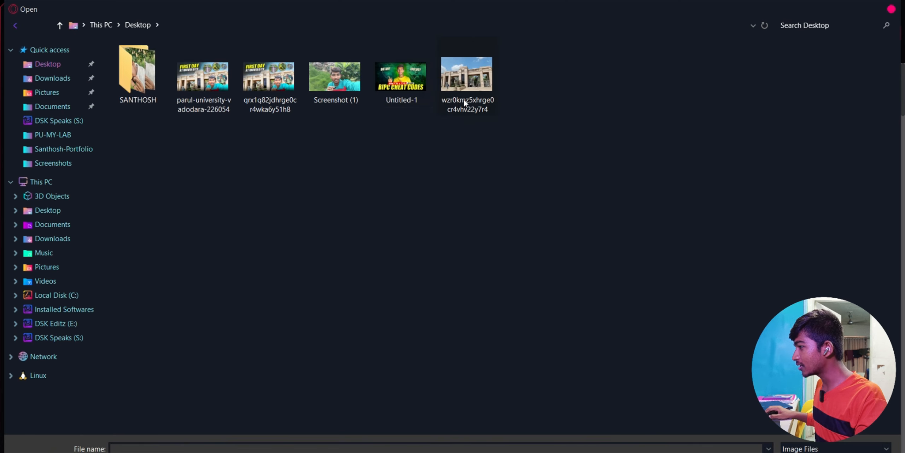
pyautogui.click(332, 88)
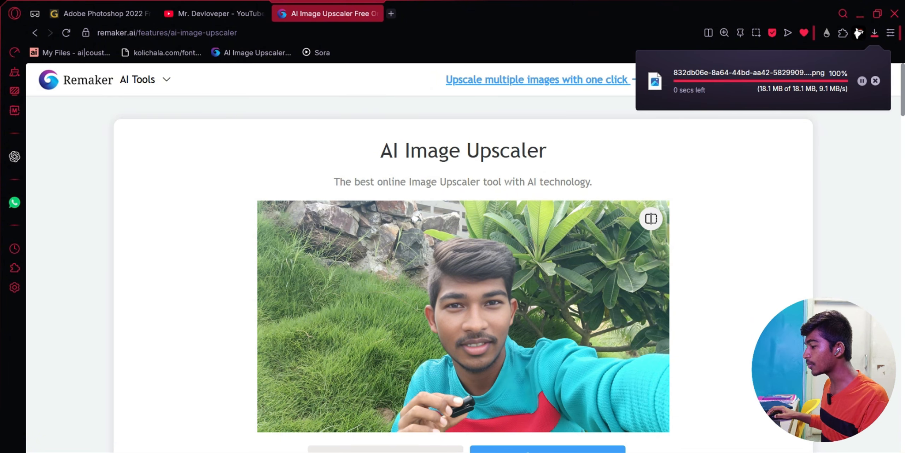
pyautogui.click(860, 15)
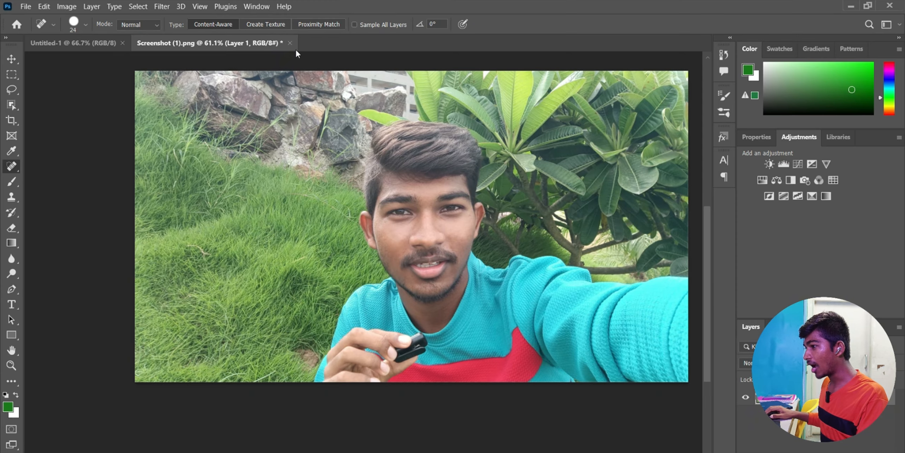
# - Close Screenshot (1).png without saving and open the upscaled PNG from Downloads
pyautogui.click(290, 43)
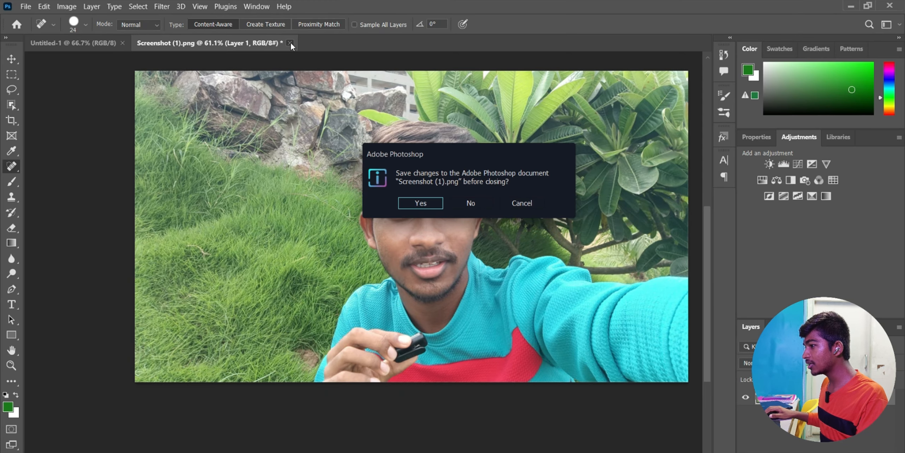
pyautogui.click(473, 204)
pyautogui.click(25, 7)
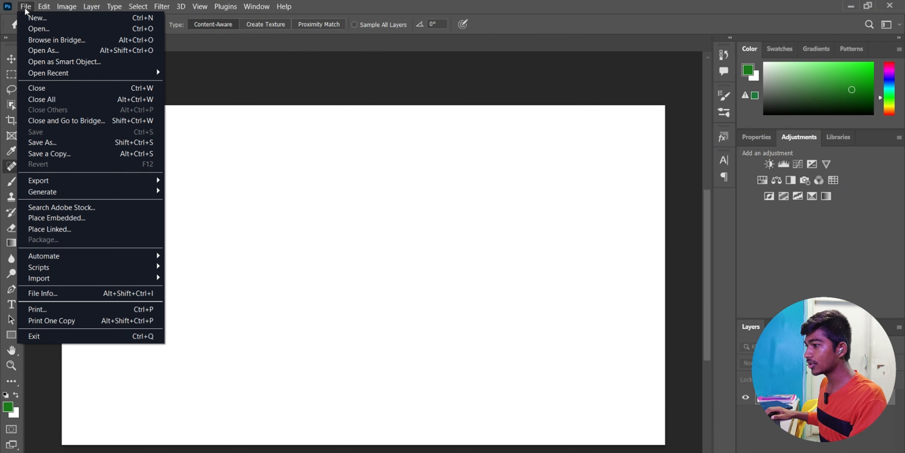
pyautogui.click(53, 25)
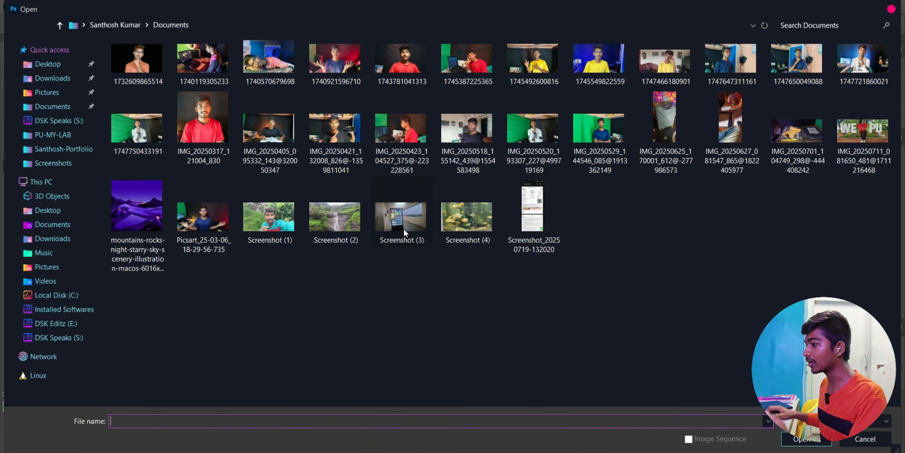
pyautogui.click(55, 79)
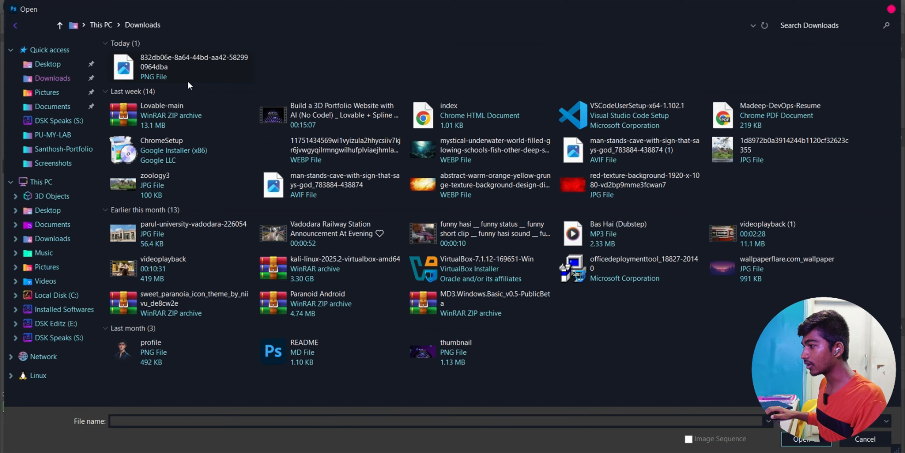
pyautogui.click(189, 75)
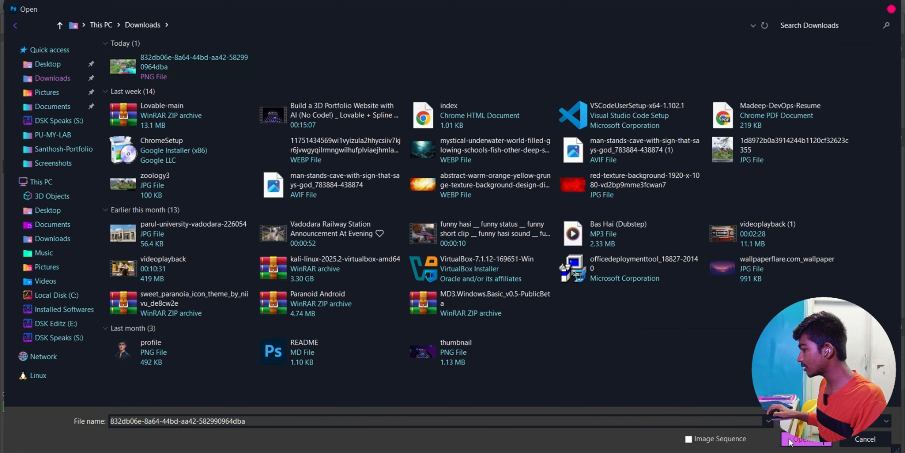
pyautogui.click(802, 439)
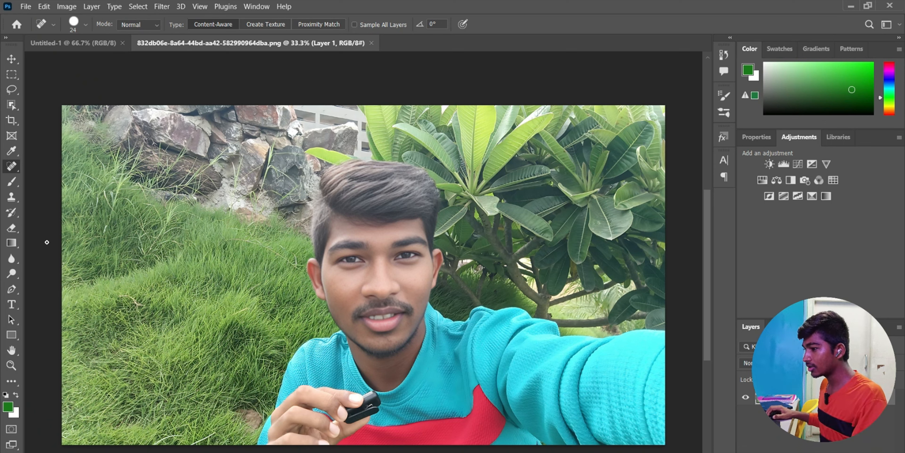
# - With the Pen tool, place anchor points from the image bottom up the sleeve edge to the shoulder
pyautogui.click(11, 289)
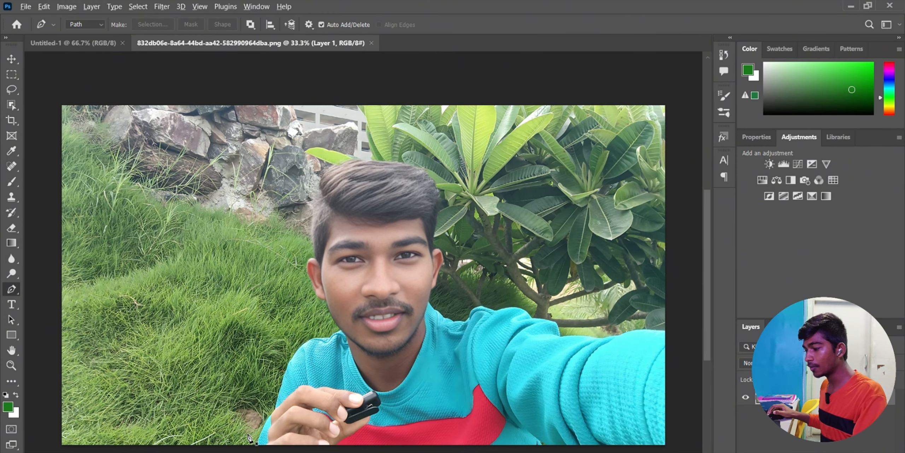
pyautogui.scroll(10, 250, 438)
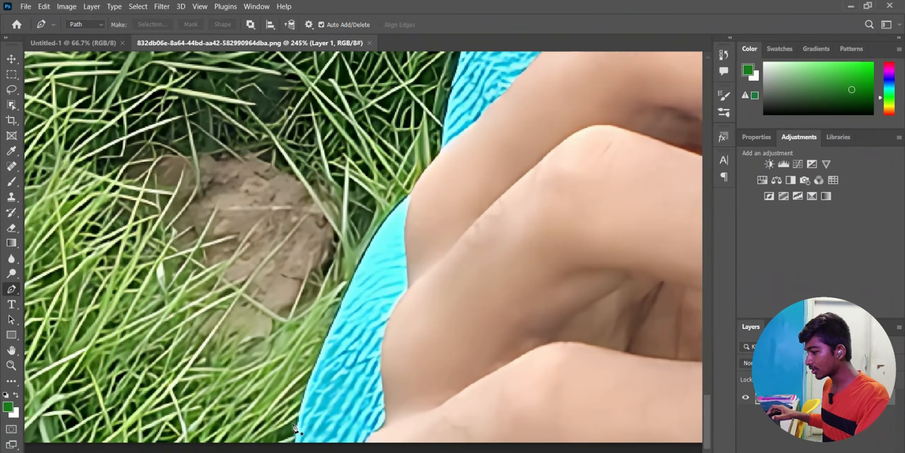
pyautogui.click(295, 440)
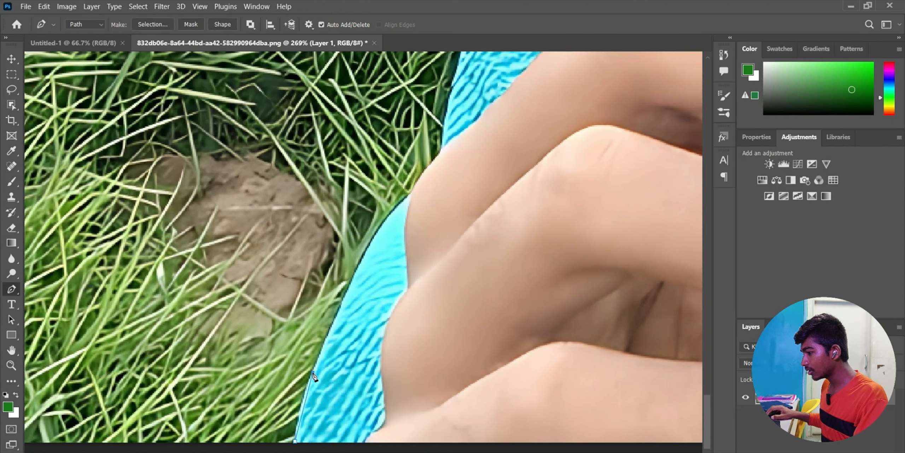
pyautogui.click(341, 301)
pyautogui.click(373, 237)
pyautogui.click(410, 193)
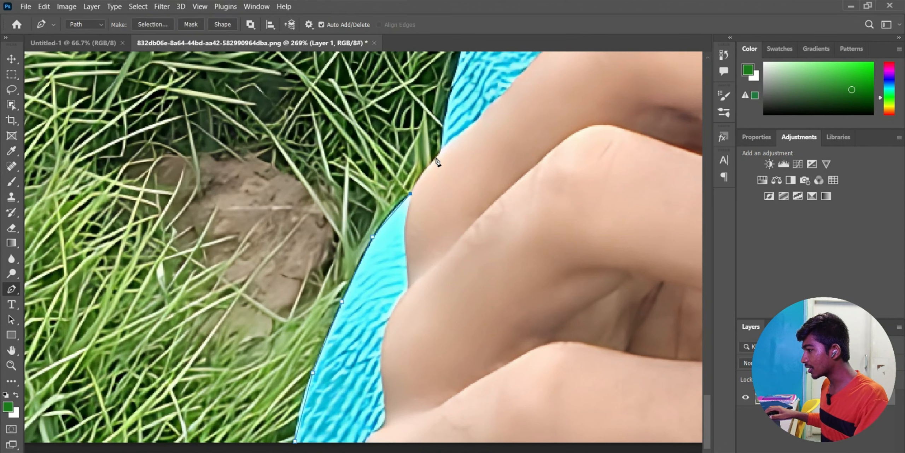
pyautogui.click(442, 149)
pyautogui.click(453, 85)
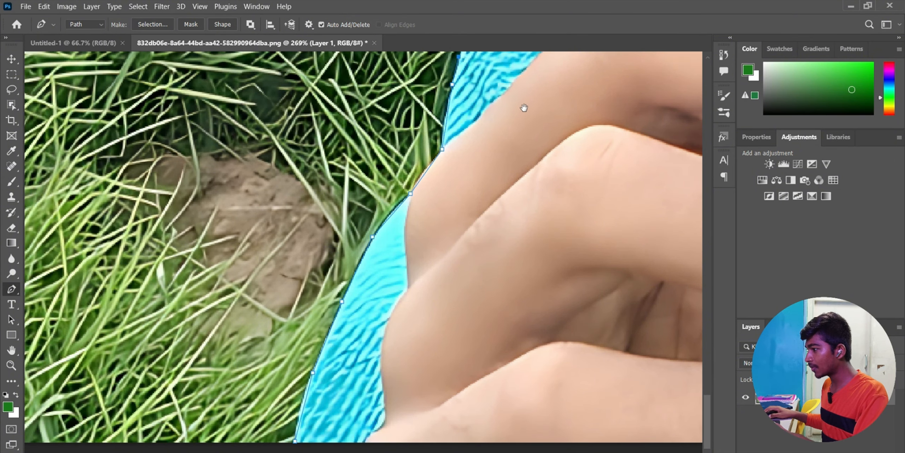
pyautogui.moveTo(521, 107); pyautogui.dragTo(409, 424)
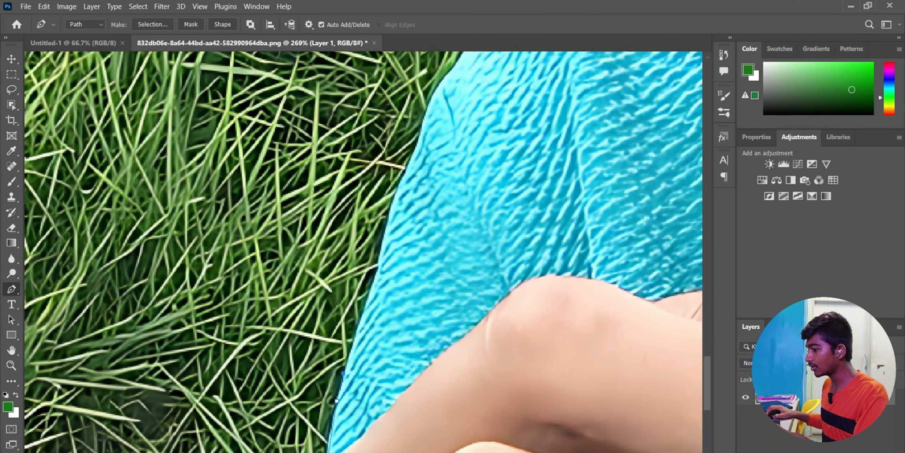
pyautogui.click(369, 293)
pyautogui.click(384, 237)
pyautogui.click(404, 174)
pyautogui.click(423, 133)
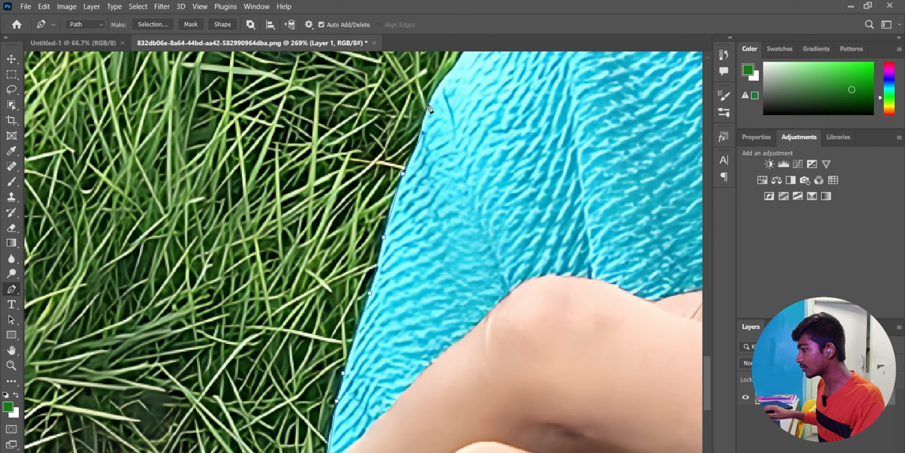
pyautogui.click(430, 101)
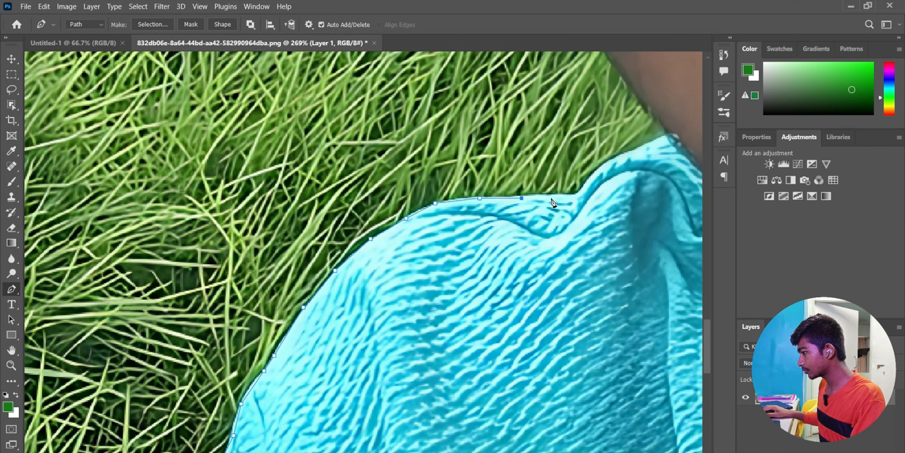
pyautogui.click(661, 141)
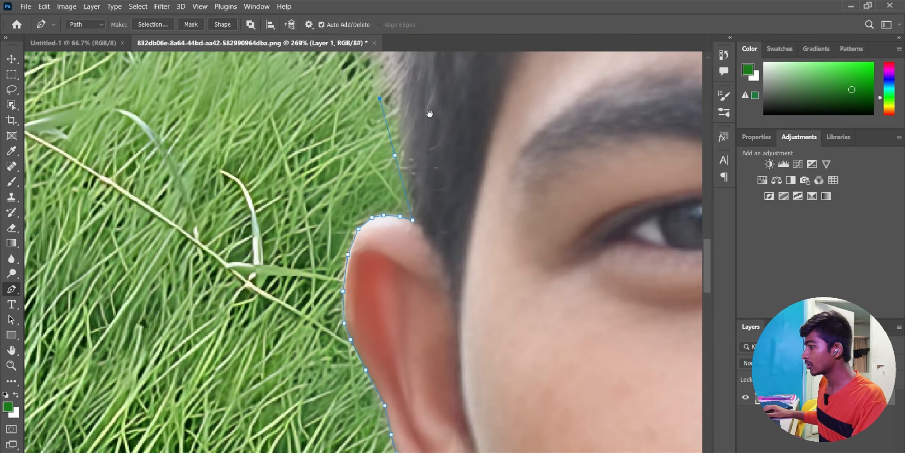
pyautogui.moveTo(430, 114); pyautogui.dragTo(457, 370)
# - Continue the path beside the head and over the top of the hair against the leaves
pyautogui.click(376, 281)
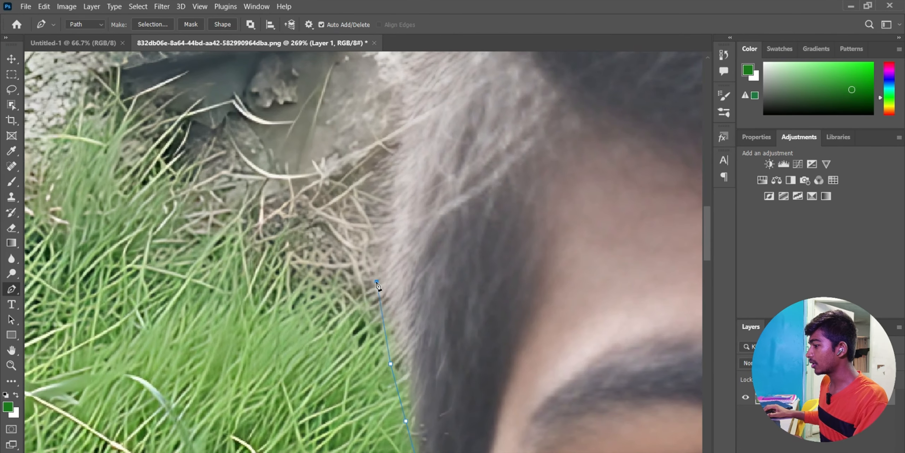
pyautogui.click(383, 147)
pyautogui.moveTo(431, 148); pyautogui.dragTo(437, 313)
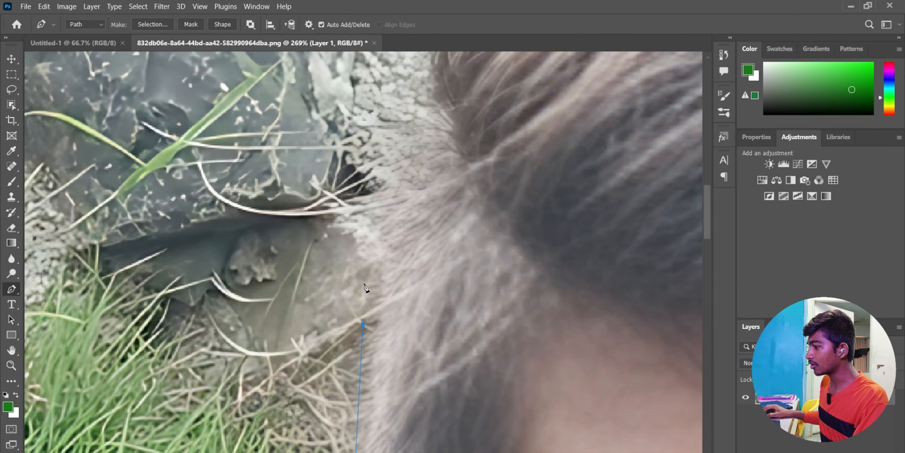
pyautogui.click(340, 266)
pyautogui.click(371, 189)
pyautogui.click(412, 142)
pyautogui.click(418, 97)
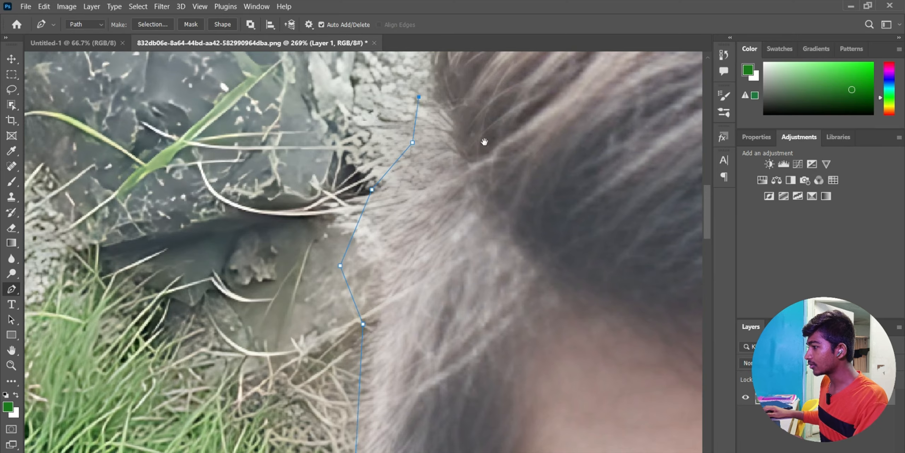
pyautogui.moveTo(483, 140); pyautogui.dragTo(455, 384)
pyautogui.click(399, 242)
pyautogui.click(440, 181)
pyautogui.click(554, 128)
pyautogui.click(631, 104)
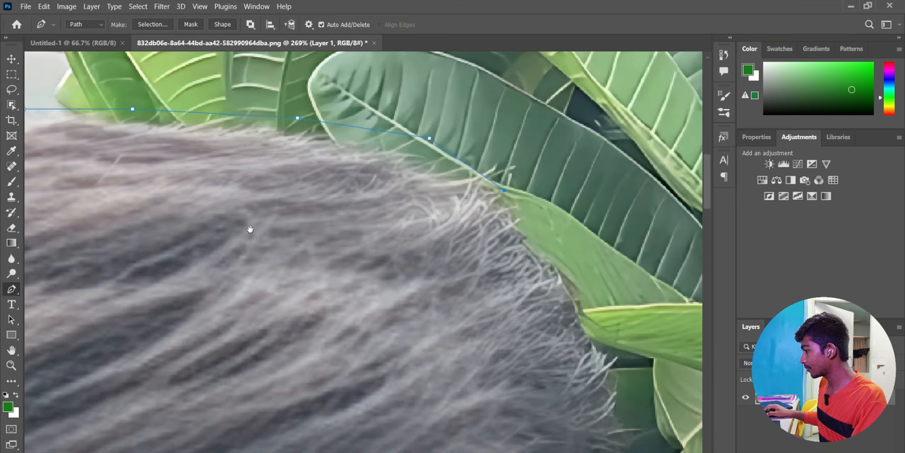
pyautogui.moveTo(251, 230); pyautogui.dragTo(196, 222)
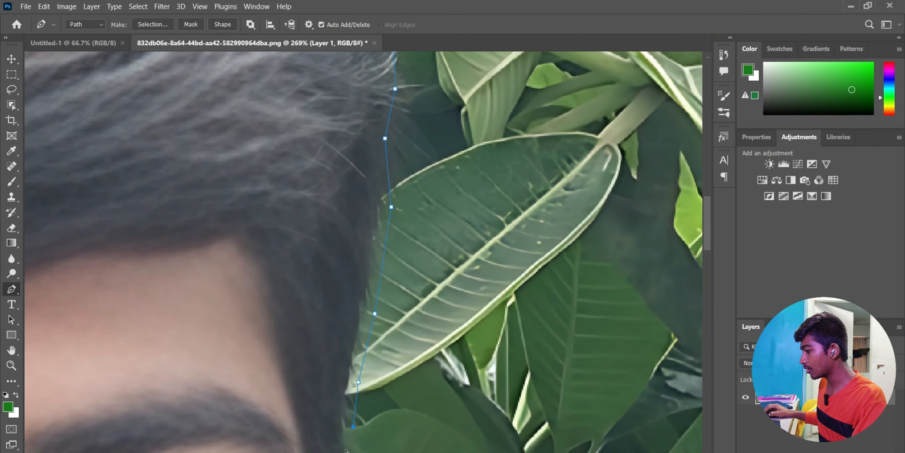
pyautogui.scroll(-8, 267, 252)
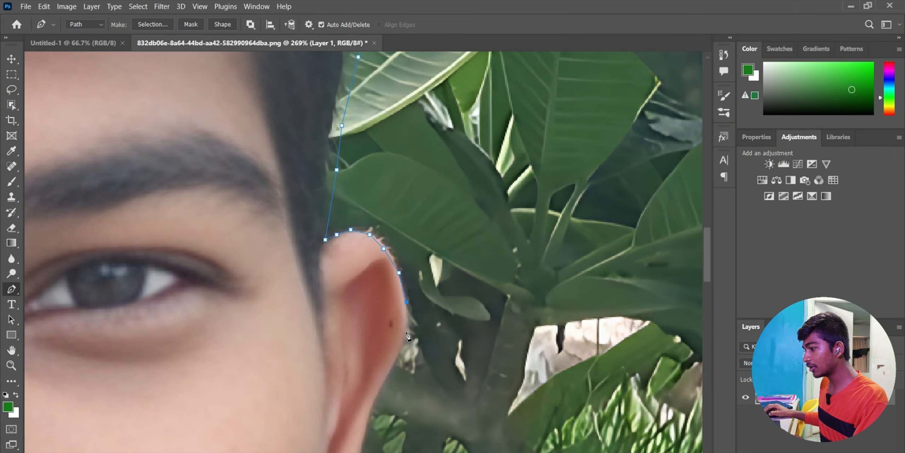
# - Trace around the ear, along the collar, and down to the photo's bottom edge
pyautogui.click(407, 333)
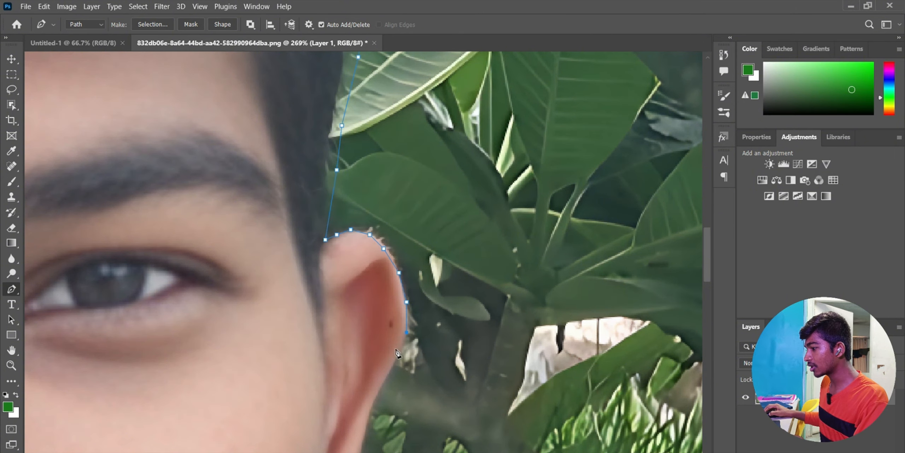
pyautogui.click(367, 417)
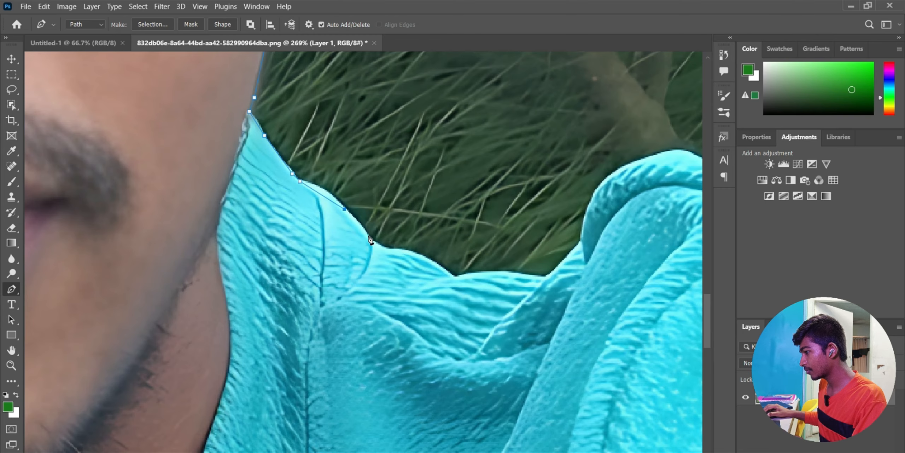
pyautogui.click(368, 236)
pyautogui.click(378, 246)
pyautogui.click(403, 251)
pyautogui.click(437, 264)
pyautogui.click(454, 274)
pyautogui.click(495, 272)
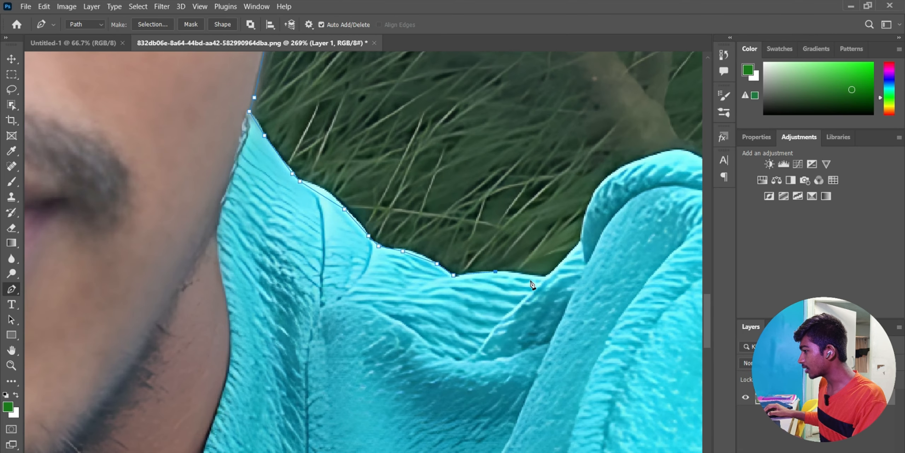
pyautogui.click(546, 276)
pyautogui.click(581, 242)
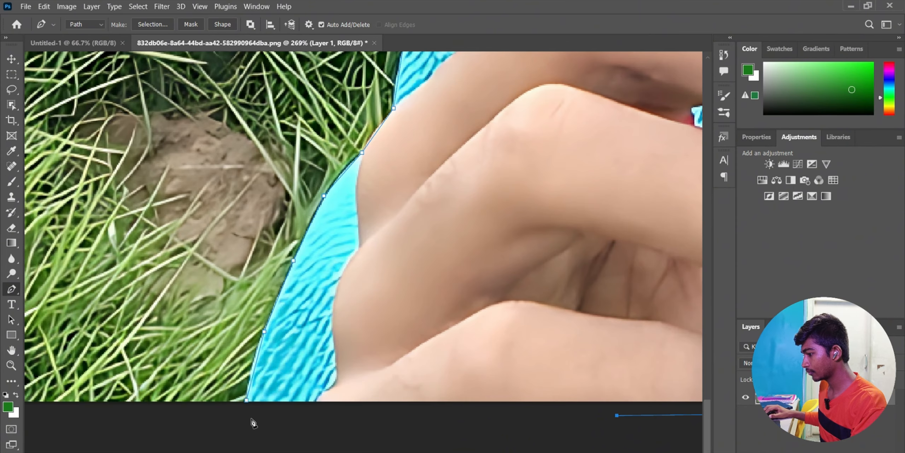
pyautogui.click(241, 410)
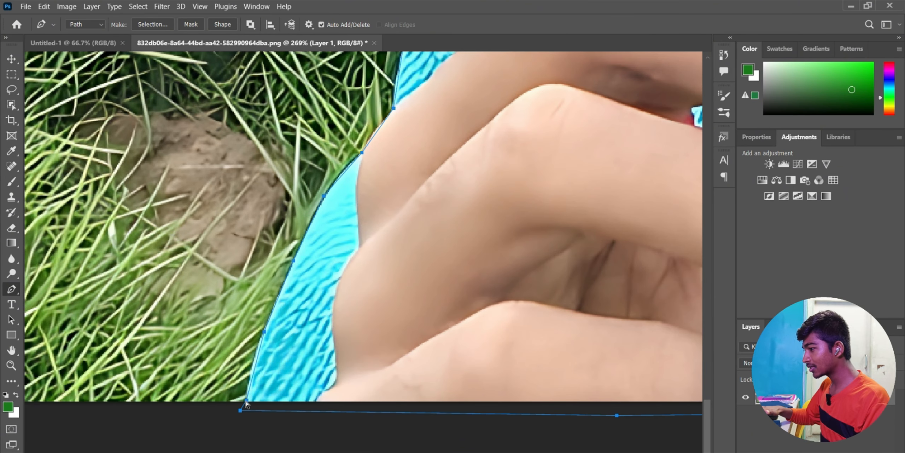
# - Convert the pen path into a selection with Ctrl+Enter and check it around the head
pyautogui.hotkey('ctrl', 'Return')
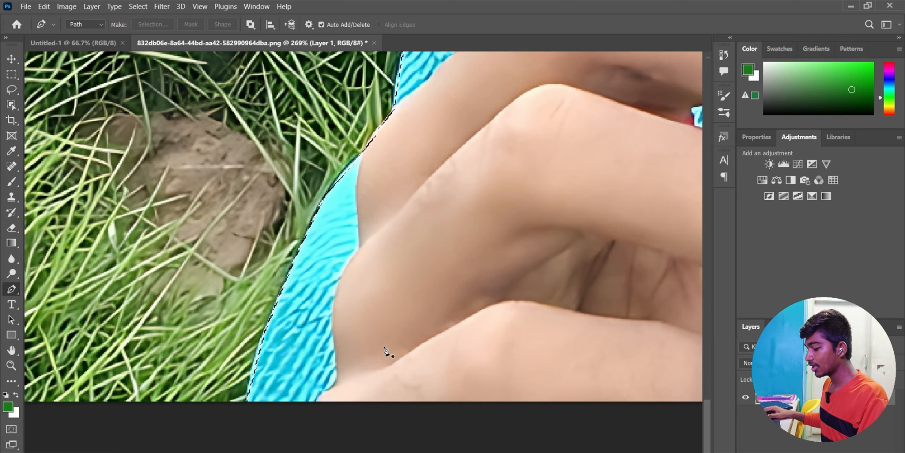
pyautogui.scroll(-5, 385, 350)
pyautogui.scroll(-3, 384, 306)
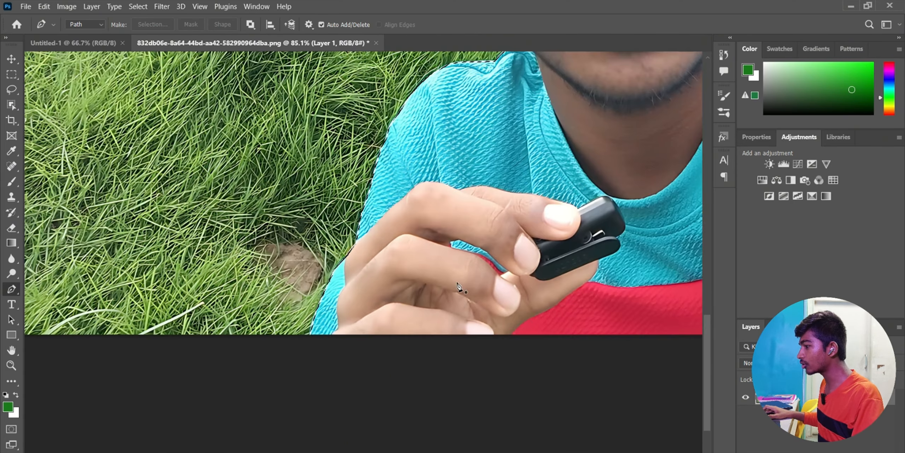
pyautogui.scroll(4, 460, 288)
pyautogui.scroll(-2, 557, 218)
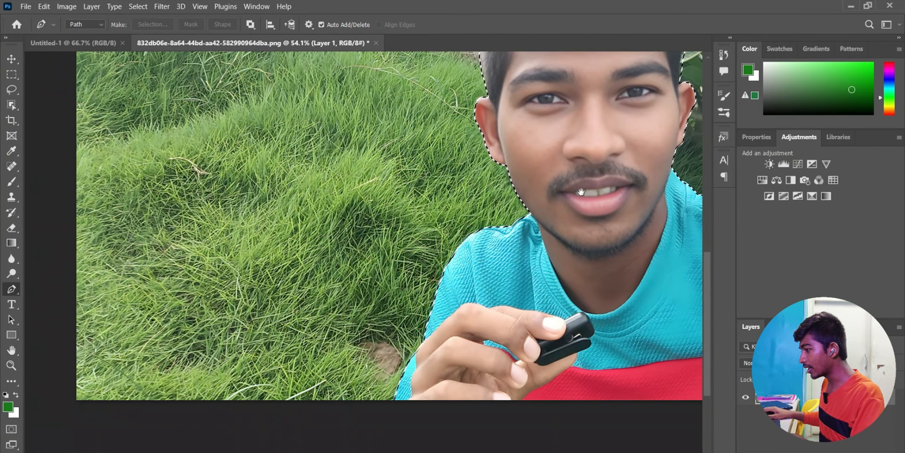
pyautogui.moveTo(586, 170); pyautogui.dragTo(408, 340)
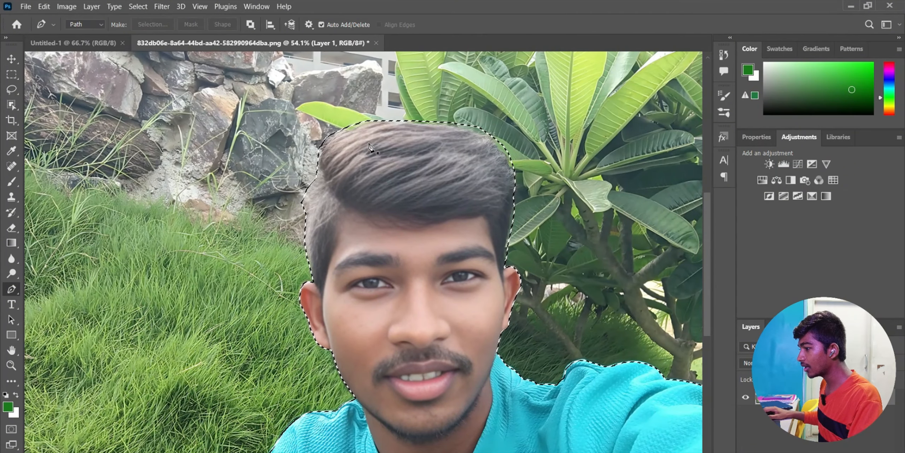
pyautogui.moveTo(422, 257); pyautogui.dragTo(433, 329)
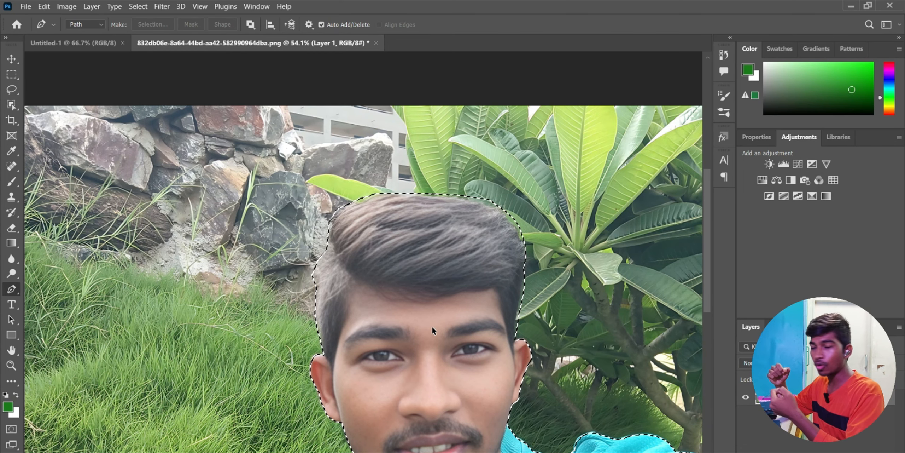
# - In Select and Mask, brush the Refine Edge Brush along the hair's left edge and apply
pyautogui.hotkey('ctrl', 'alt', 'r')
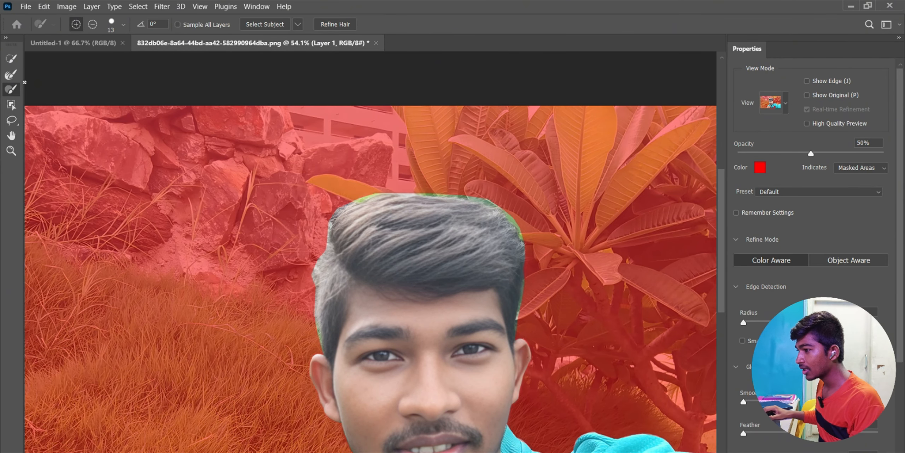
pyautogui.click(16, 76)
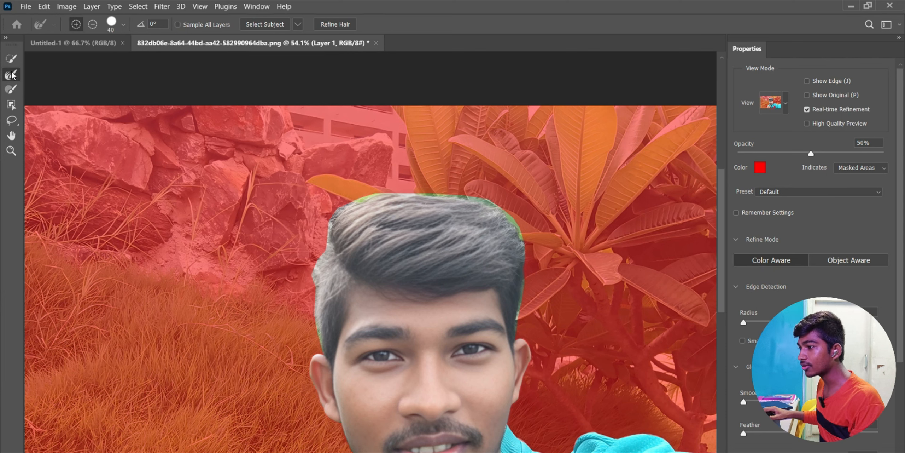
pyautogui.moveTo(321, 328)
pyautogui.mouseDown()
pyautogui.moveTo(332, 218)
pyautogui.moveTo(354, 203)
pyautogui.moveTo(435, 196)
pyautogui.moveTo(486, 202)
pyautogui.moveTo(512, 220)
pyautogui.moveTo(523, 272)
pyautogui.moveTo(514, 328)
pyautogui.mouseUp()
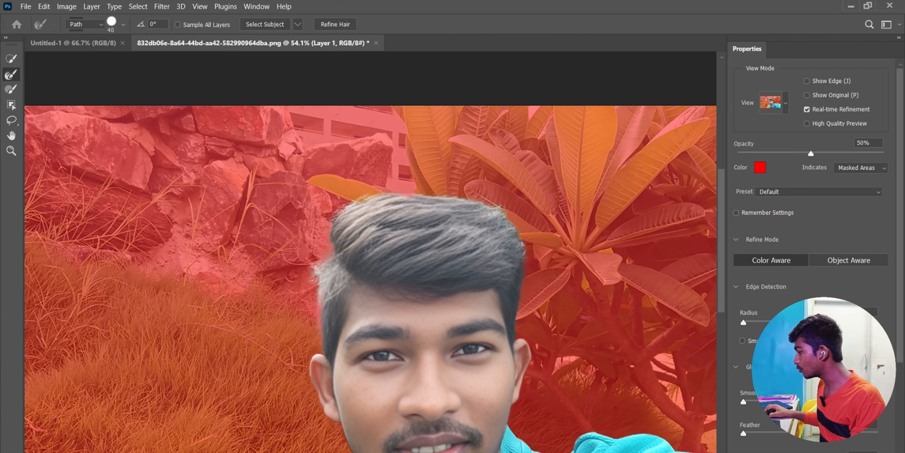
pyautogui.press('Return')
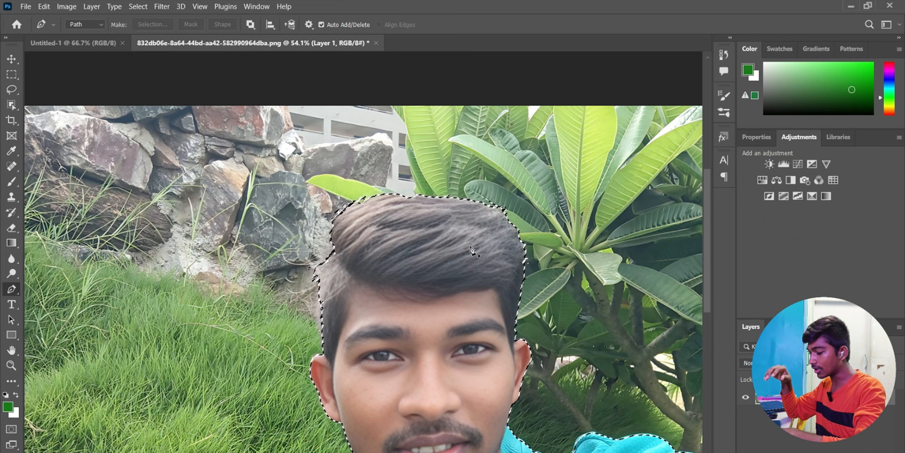
# - Paste the cut-out person into Untitled-1, shrink it to about a third, and move it lower right
pyautogui.click(79, 44)
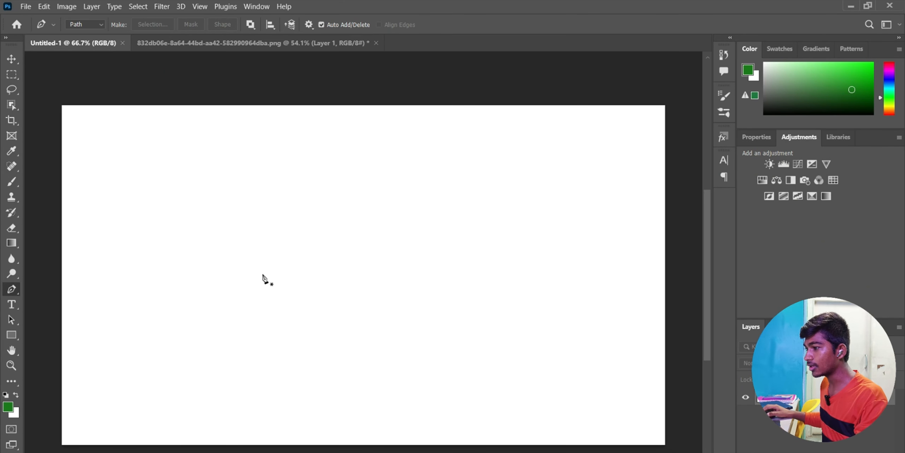
pyautogui.hotkey('ctrl', 'v')
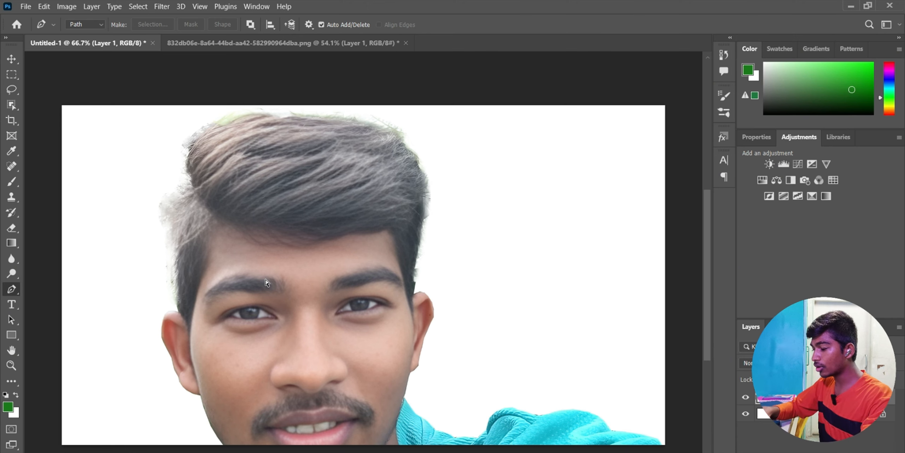
pyautogui.hotkey('ctrl', 't')
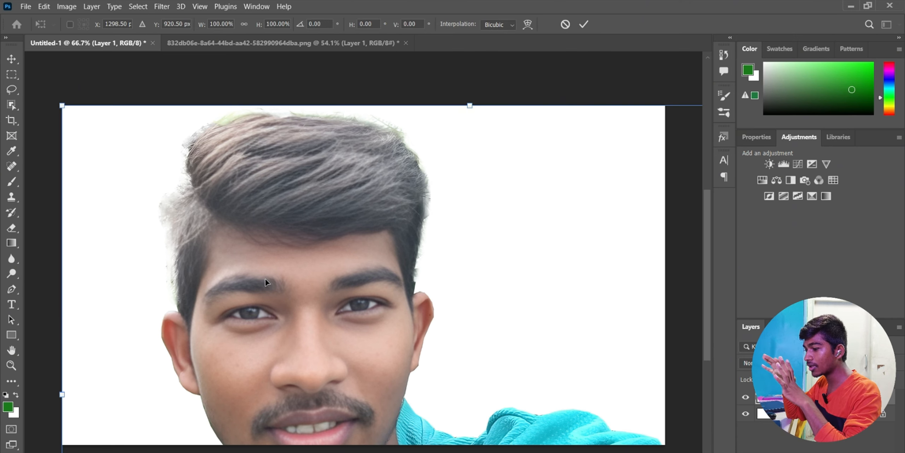
pyautogui.scroll(-5, 265, 281)
pyautogui.hscroll(5, 414, 200)
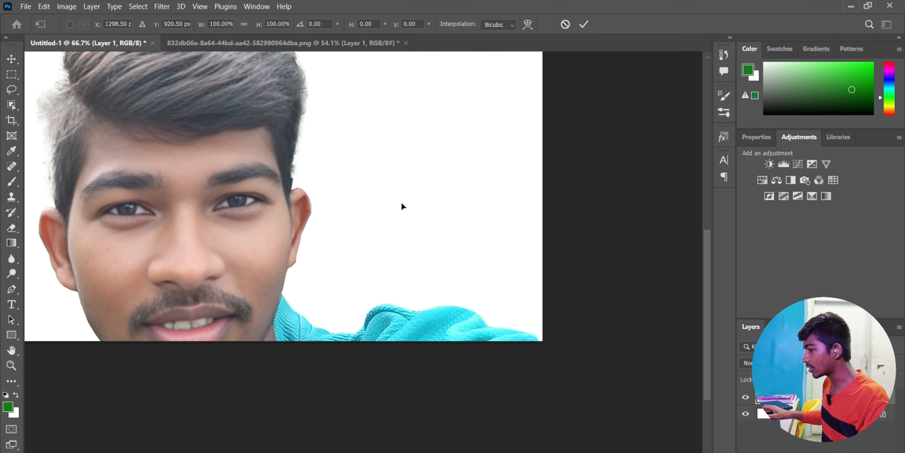
pyautogui.scroll(-5, 356, 206)
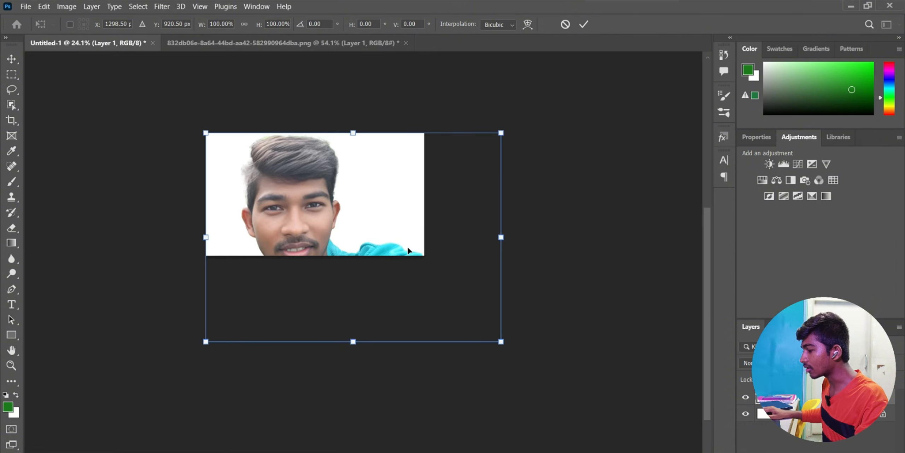
pyautogui.moveTo(501, 341); pyautogui.dragTo(380, 231)
pyautogui.click(584, 25)
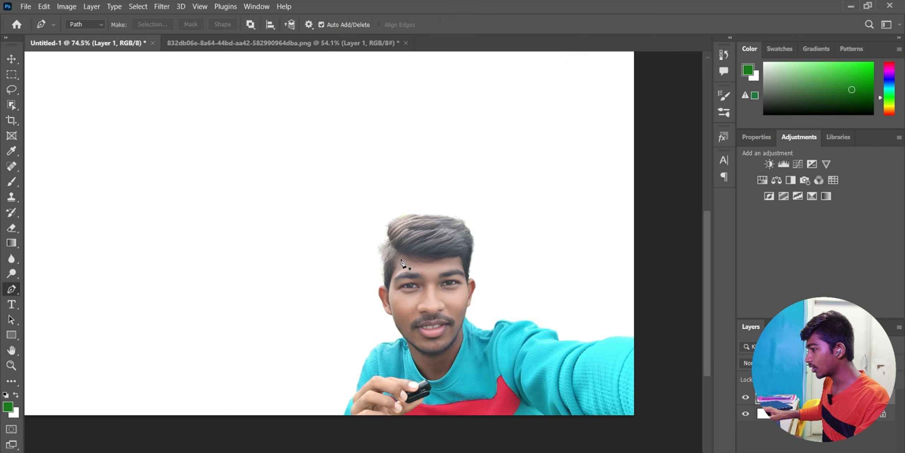
pyautogui.scroll(2, 415, 209)
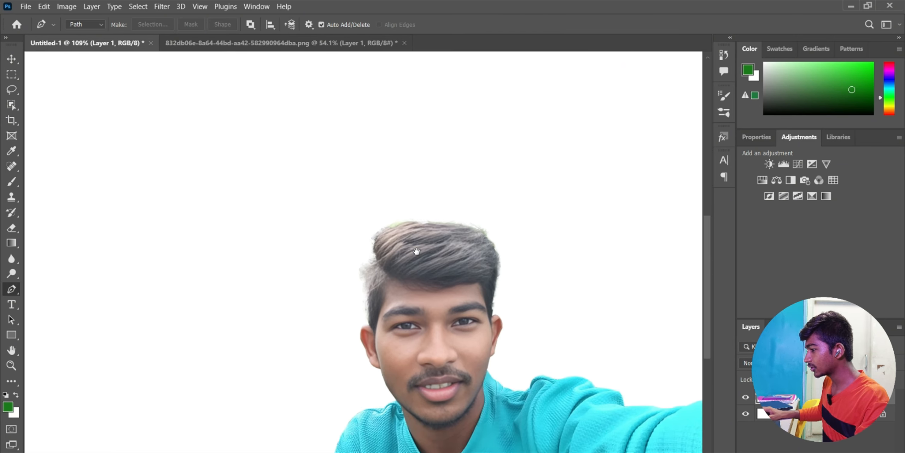
pyautogui.moveTo(417, 251); pyautogui.dragTo(407, 292)
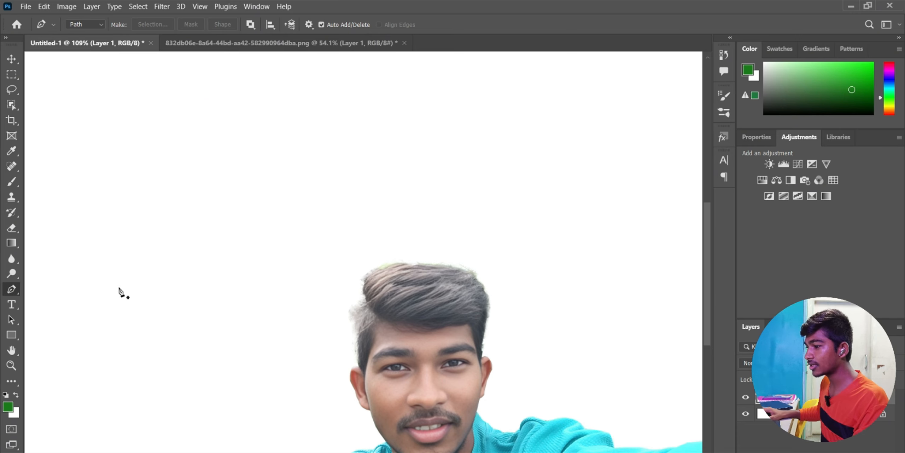
# - Erase the light fringe on the hair's left edge and green fringe along its top-right
pyautogui.click(12, 228)
pyautogui.click(58, 228)
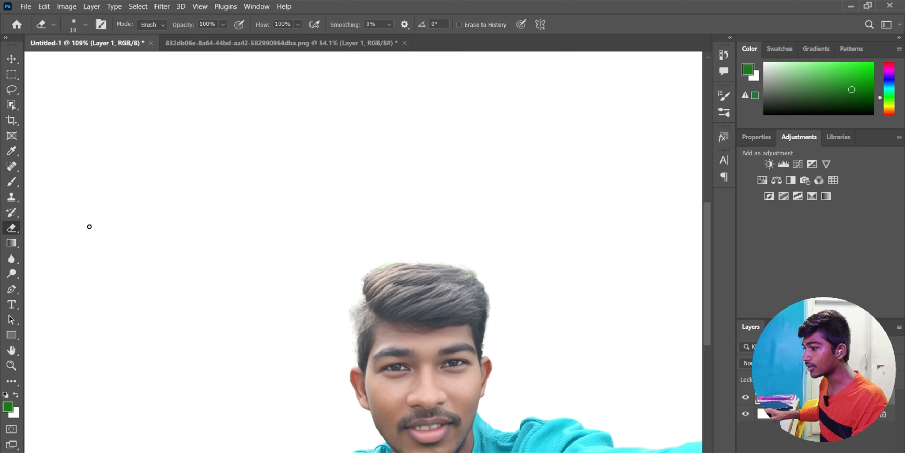
pyautogui.scroll(5, 351, 307)
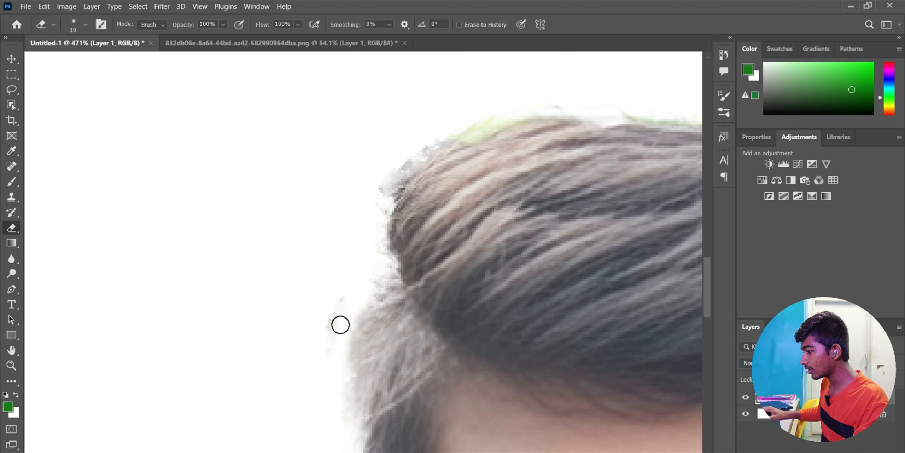
pyautogui.moveTo(334, 316)
pyautogui.mouseDown()
pyautogui.moveTo(372, 274)
pyautogui.moveTo(346, 401)
pyautogui.moveTo(340, 261)
pyautogui.moveTo(400, 164)
pyautogui.mouseUp()
pyautogui.moveTo(395, 128)
pyautogui.mouseDown()
pyautogui.moveTo(375, 125)
pyautogui.moveTo(534, 172)
pyautogui.moveTo(597, 260)
pyautogui.mouseUp()
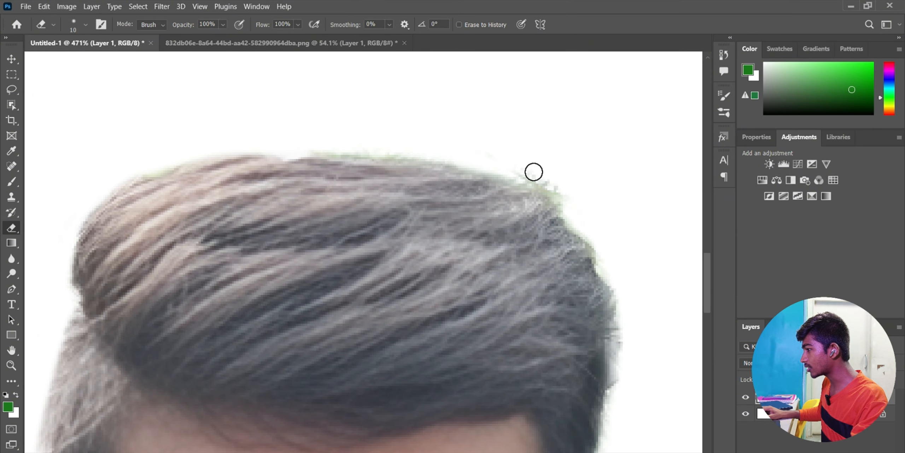
pyautogui.scroll(-6, 497, 182)
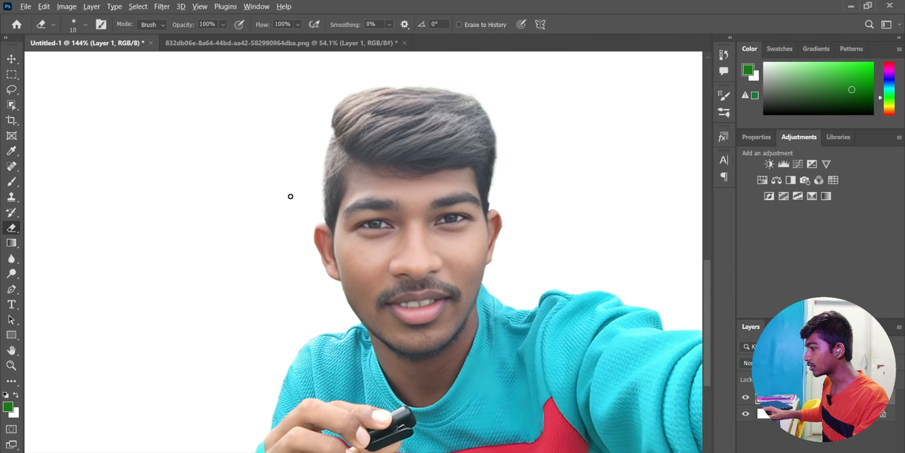
pyautogui.scroll(-3, 290, 196)
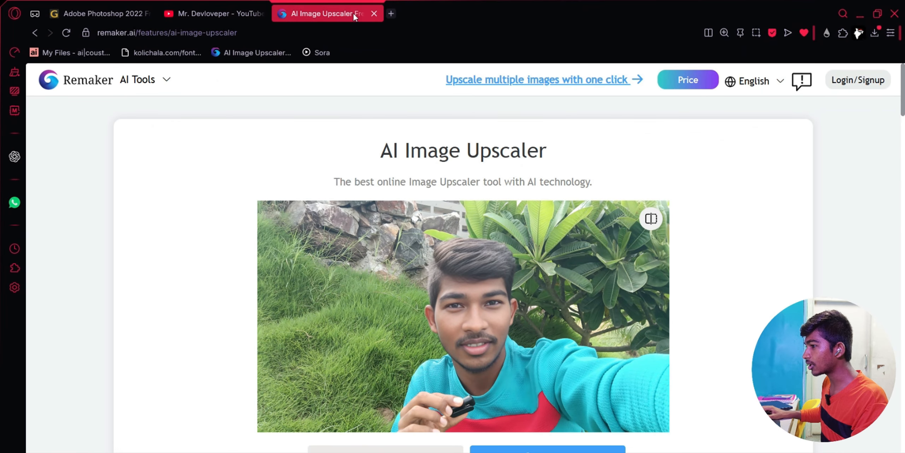
# - In a new browser tab, search Google for 'parul university entrance'
pyautogui.click(391, 13)
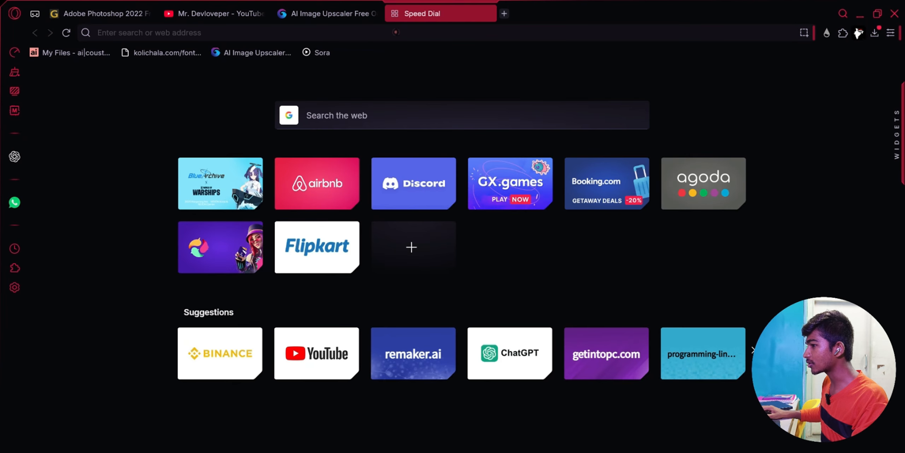
pyautogui.click(397, 32)
pyautogui.write('paru')
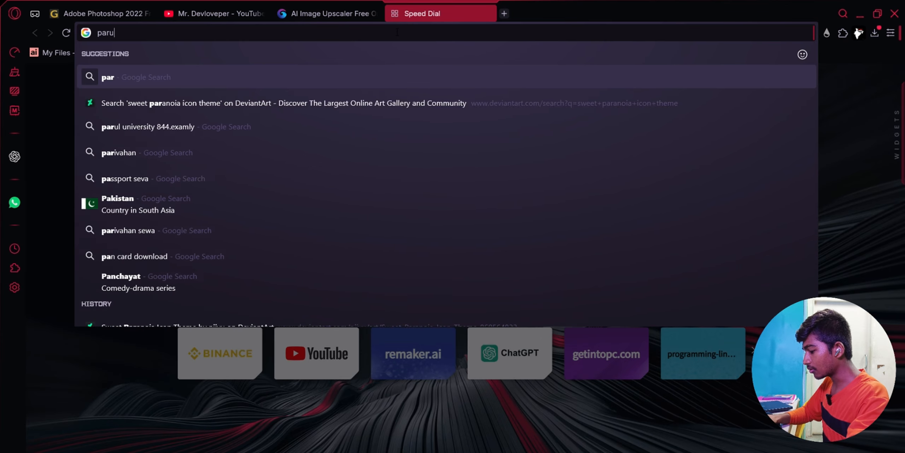
pyautogui.write('l university')
pyautogui.press('Return')
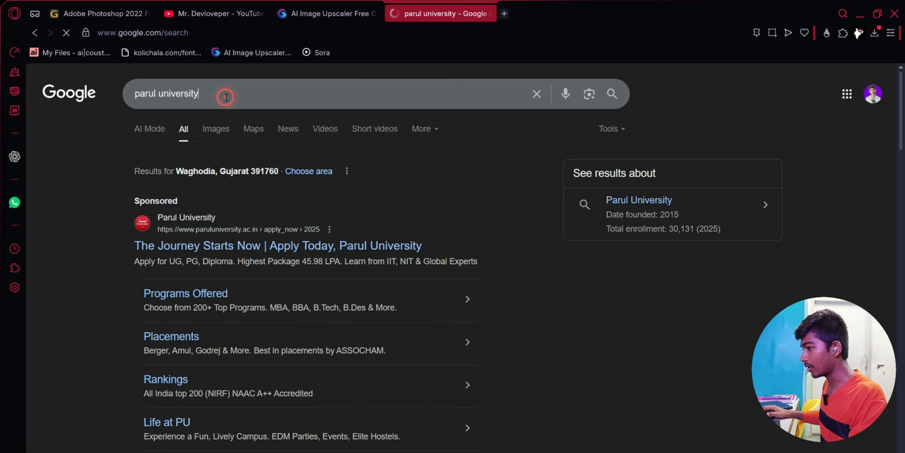
pyautogui.click(226, 97)
pyautogui.write('entrance')
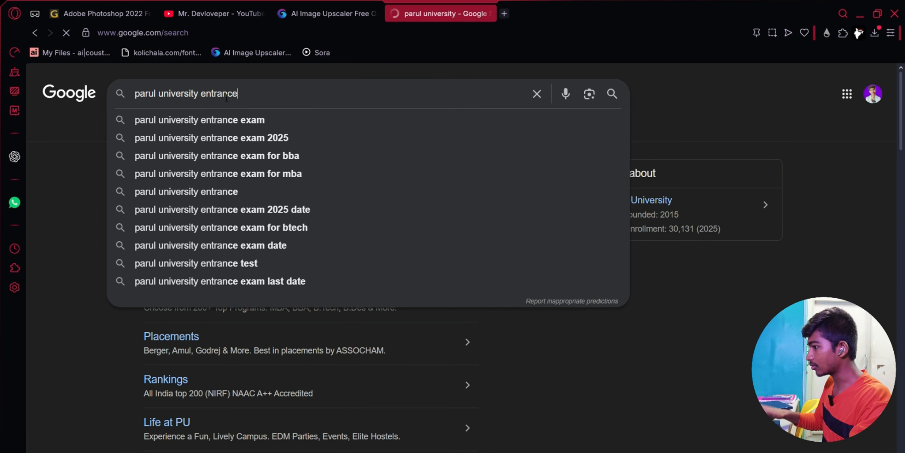
pyautogui.press('Return')
# - Browse the image results for the entrance, then minimise the browser to show the desktop
pyautogui.click(218, 129)
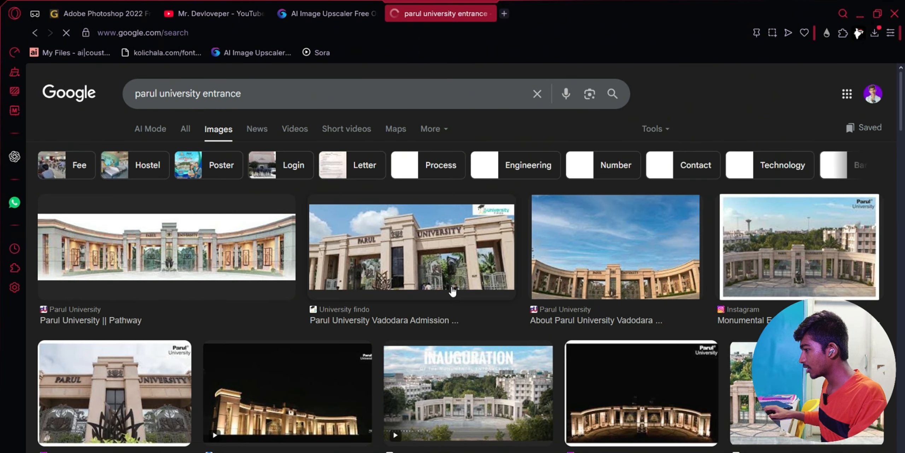
pyautogui.scroll(-5, 276, 311)
pyautogui.scroll(-3, 246, 295)
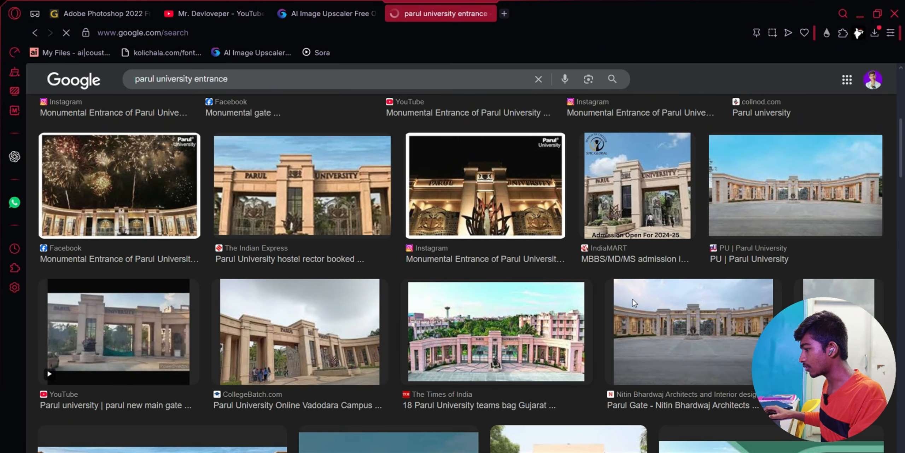
pyautogui.scroll(-10, 371, 309)
pyautogui.scroll(-3, 389, 297)
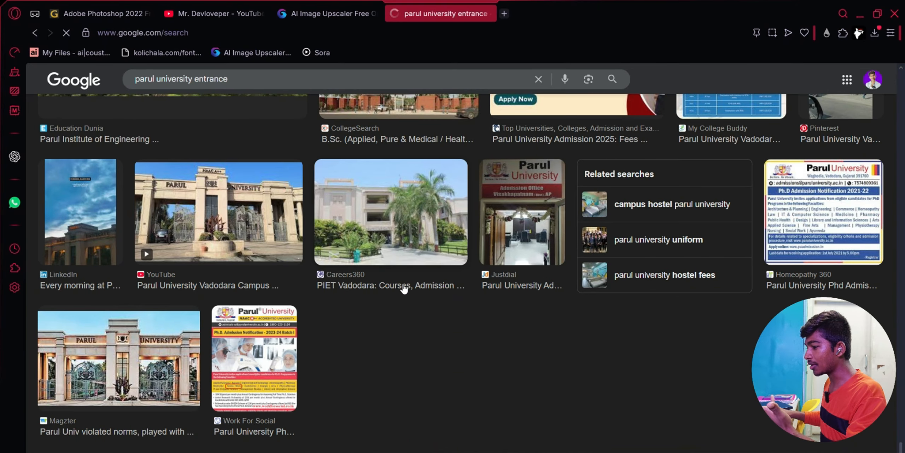
pyautogui.click(859, 14)
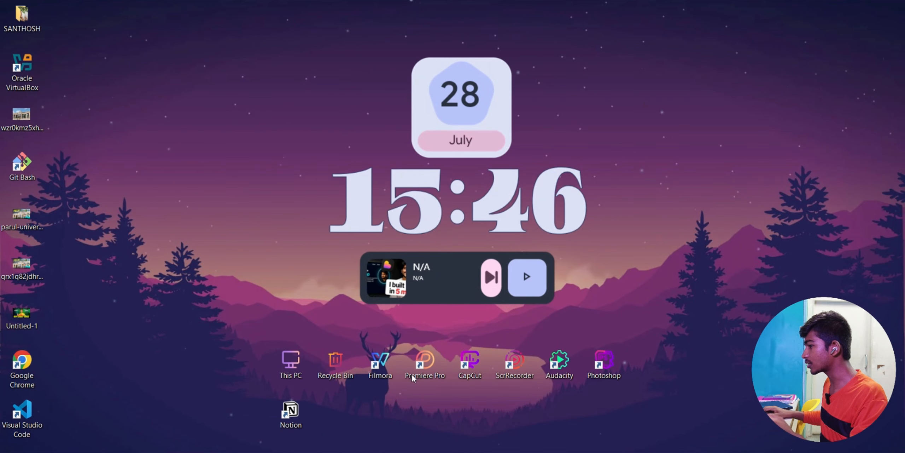
# - Open the parul-university-vadodara-226054 photo from Downloads and select all of it
pyautogui.hotkey('alt', 'Tab')
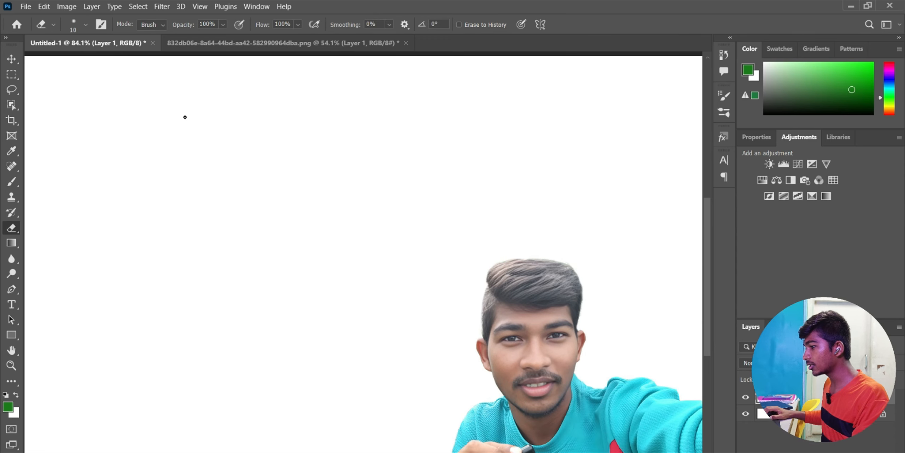
pyautogui.click(26, 6)
pyautogui.click(35, 27)
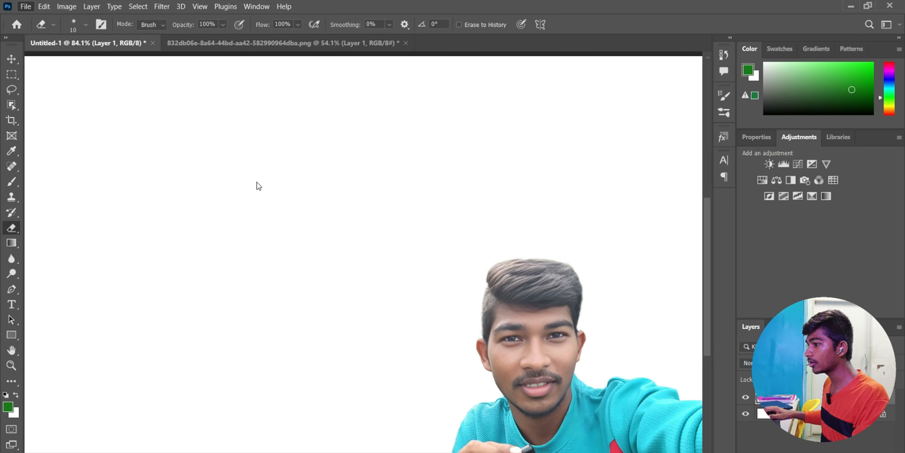
pyautogui.click(52, 106)
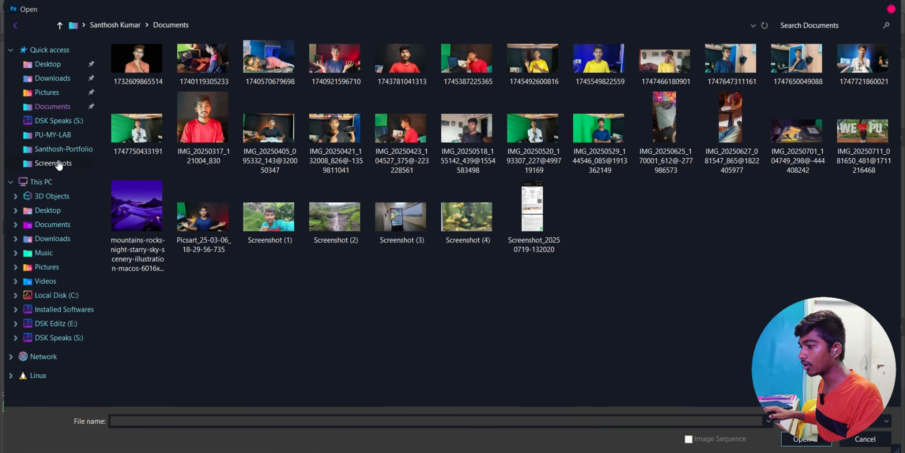
pyautogui.click(52, 78)
pyautogui.click(171, 231)
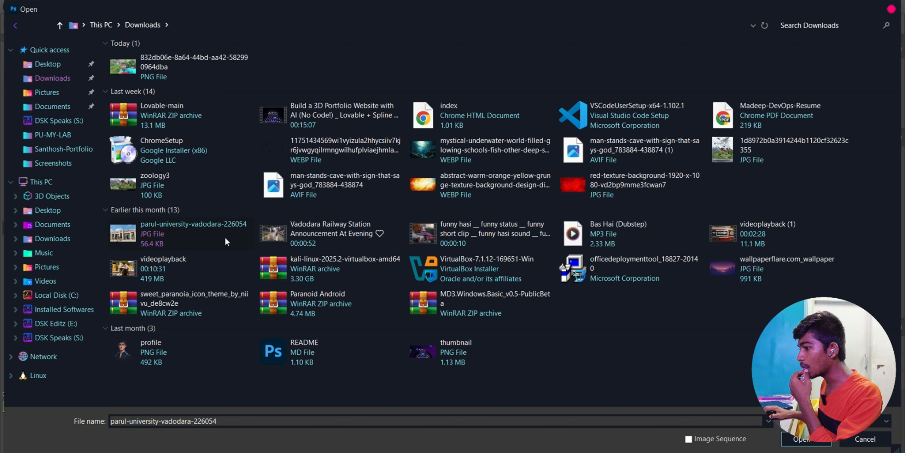
pyautogui.press('Return')
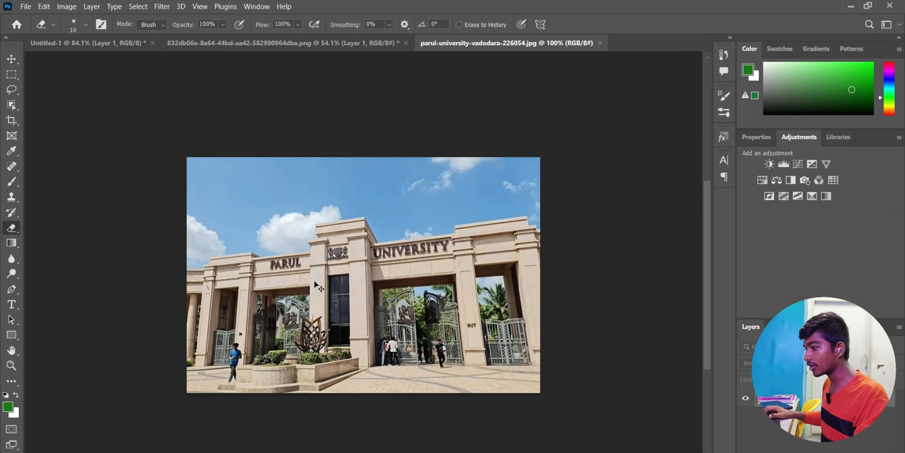
pyautogui.hotkey('ctrl', 'a')
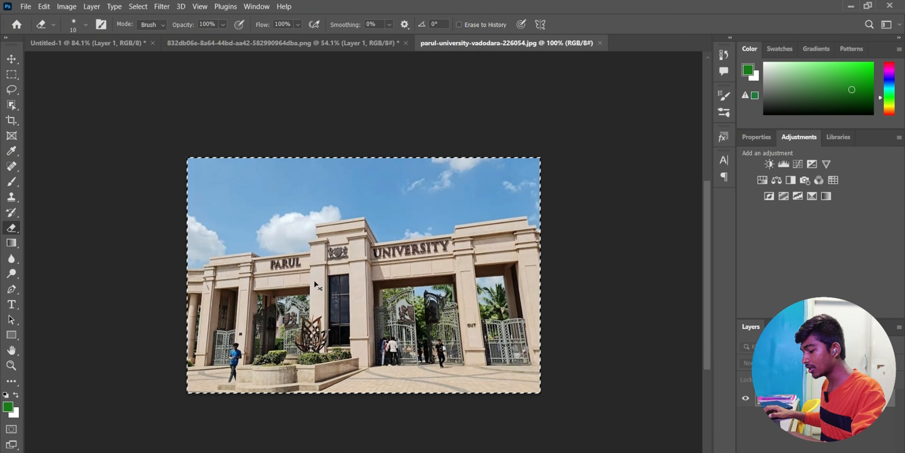
# - Paste the university photo into Untitled-1 as Layer 2, scaled to span the canvas width
pyautogui.click(114, 44)
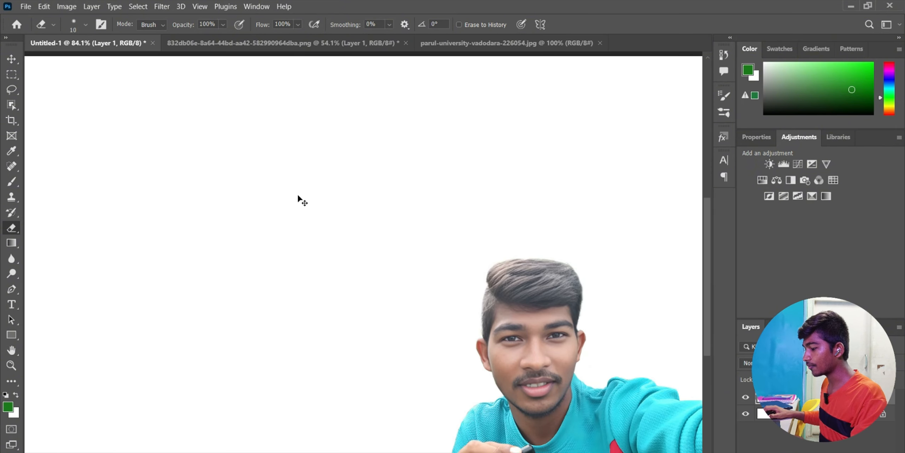
pyautogui.hotkey('ctrl', 'v')
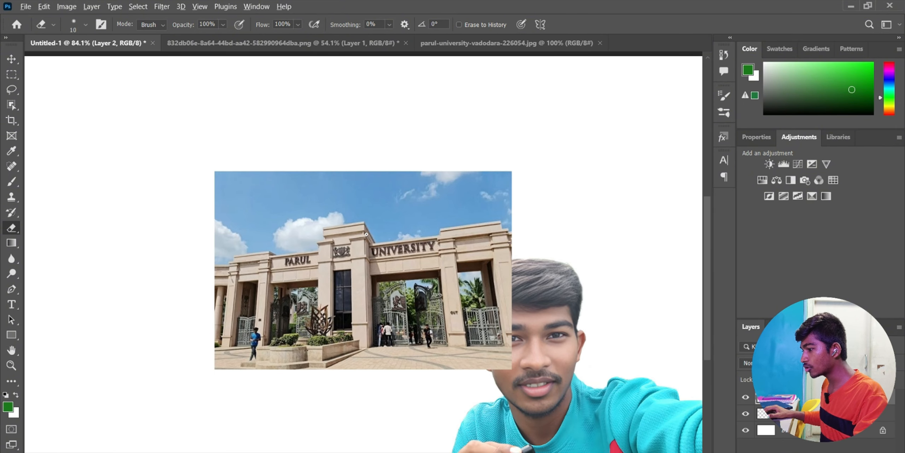
pyautogui.scroll(-3, 367, 234)
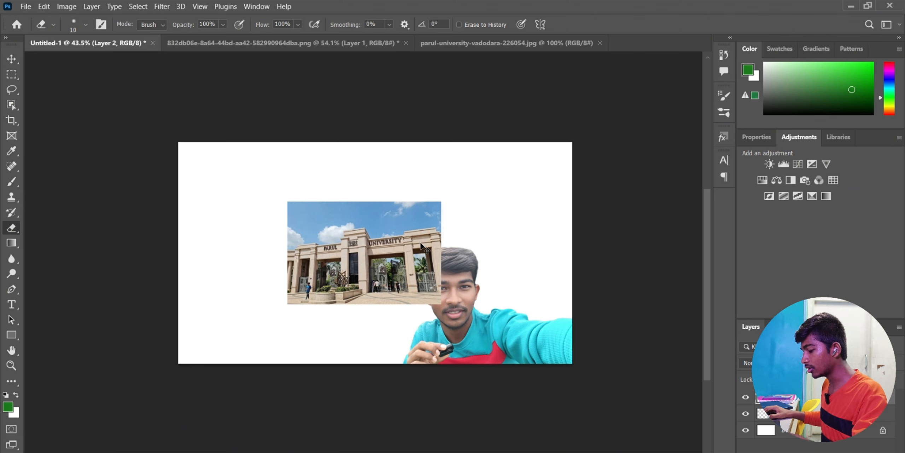
pyautogui.hotkey('ctrl', 't')
pyautogui.moveTo(351, 252); pyautogui.dragTo(242, 193)
pyautogui.moveTo(332, 244); pyautogui.dragTo(573, 405)
pyautogui.moveTo(360, 263); pyautogui.dragTo(282, 240)
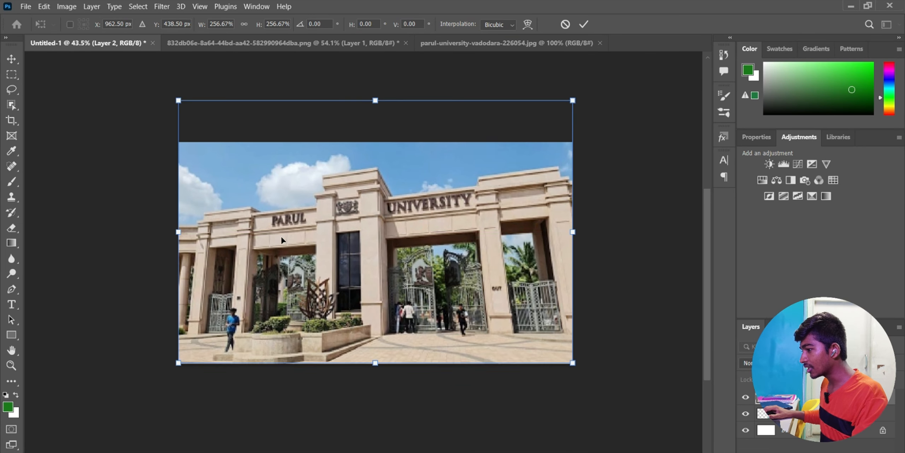
pyautogui.click(584, 24)
pyautogui.press('e')
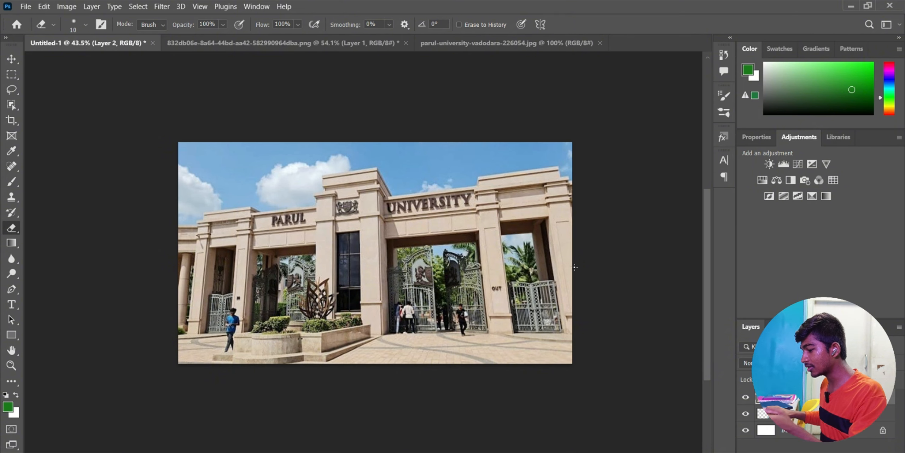
pyautogui.click(850, 6)
pyautogui.hotkey('alt', 'Tab')
# - Upload parul-university-vadodara-226054 to Remaker AI's AI Image Upscaler
pyautogui.click(321, 17)
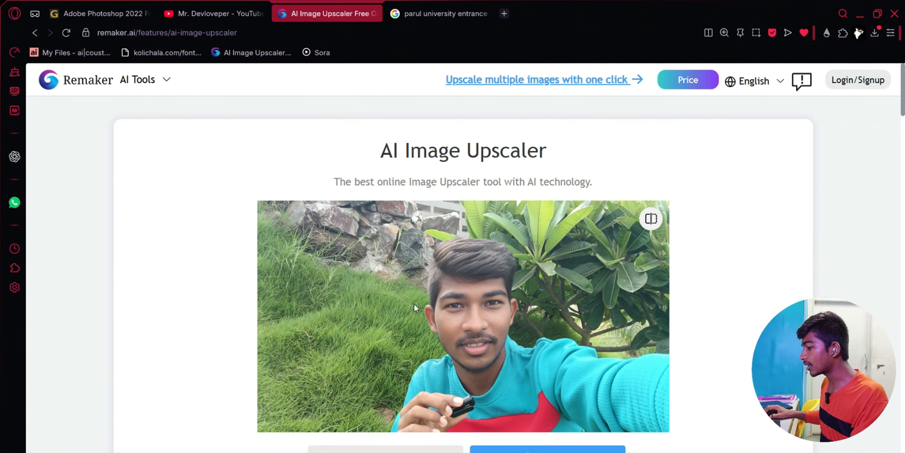
pyautogui.click(395, 452)
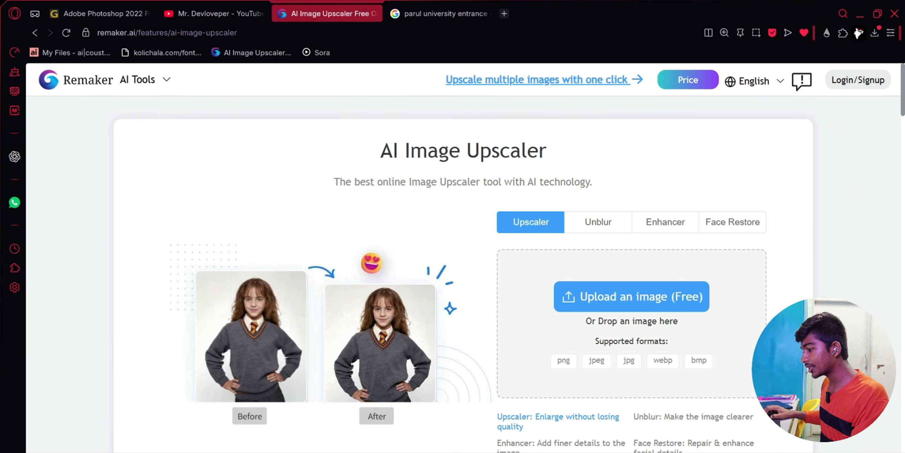
pyautogui.click(602, 307)
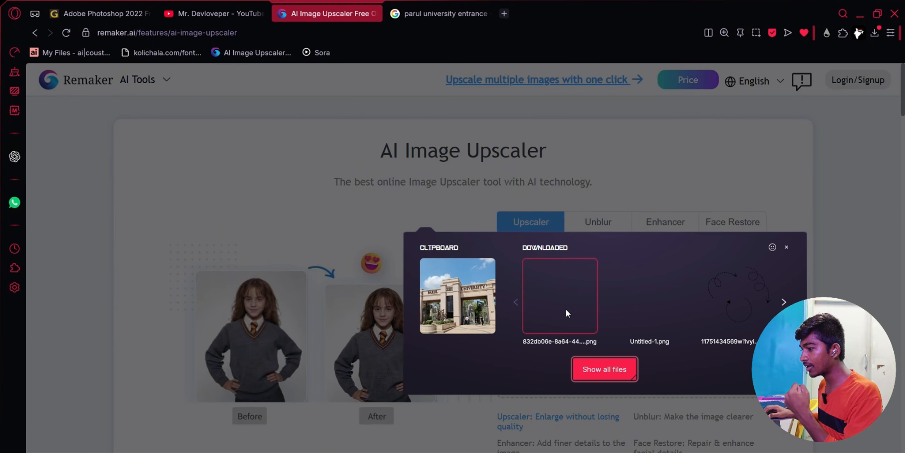
pyautogui.click(594, 360)
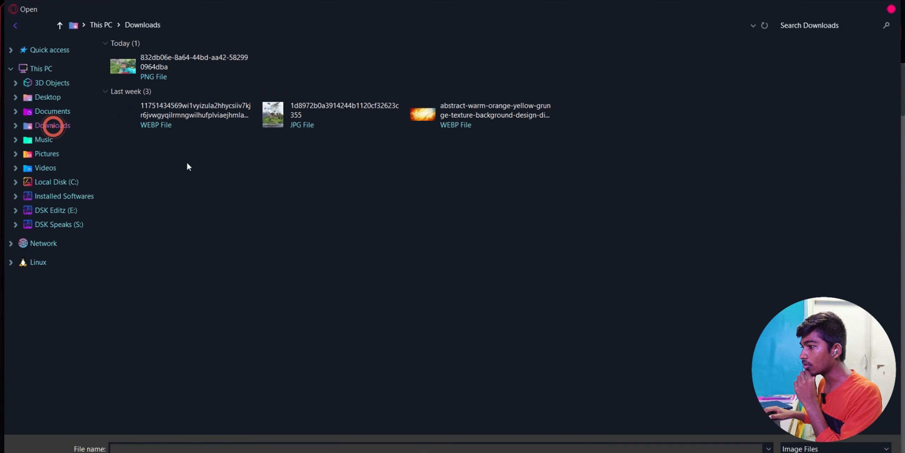
pyautogui.click(156, 198)
pyautogui.press('Return')
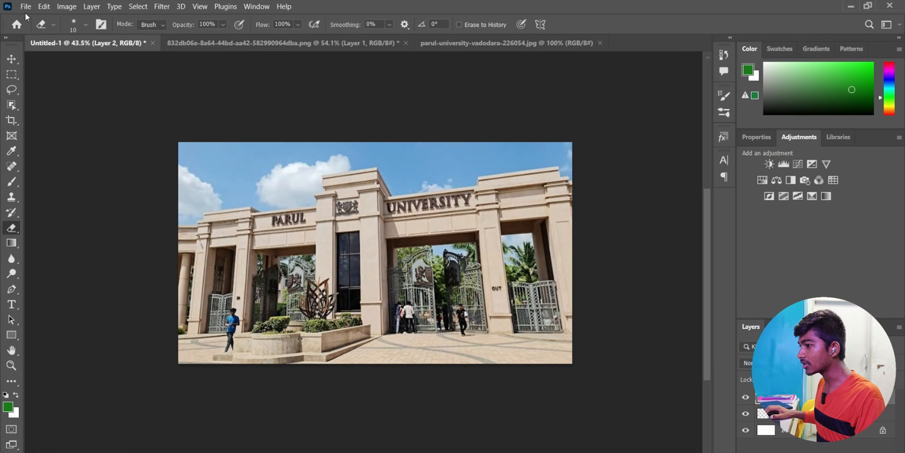
# - Open the upscaled university PNG and copy it all
pyautogui.click(26, 6)
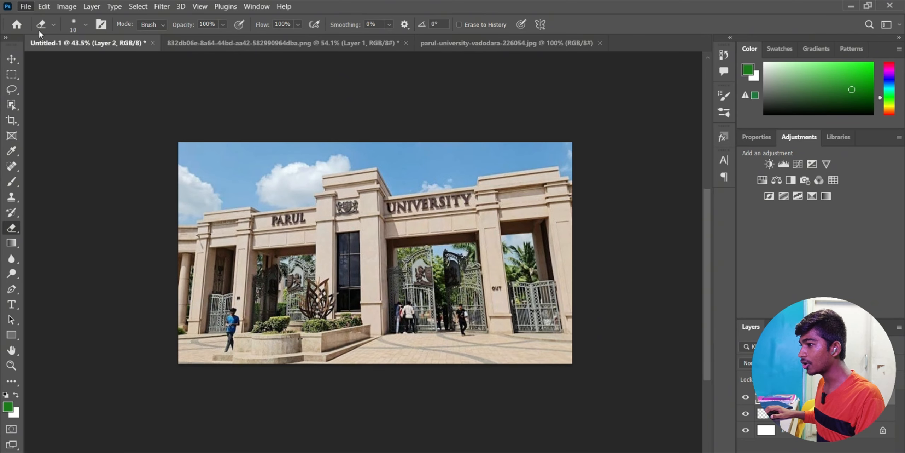
pyautogui.click(39, 33)
pyautogui.press('Escape')
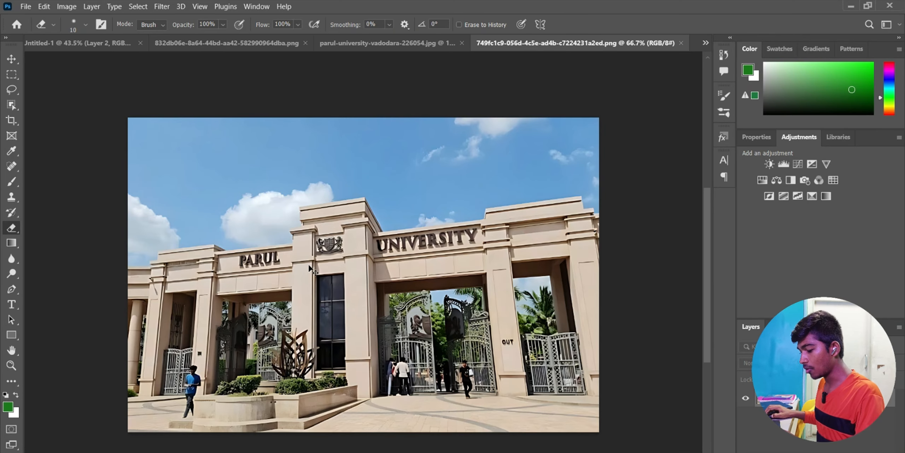
pyautogui.hotkey('ctrl', 'a')
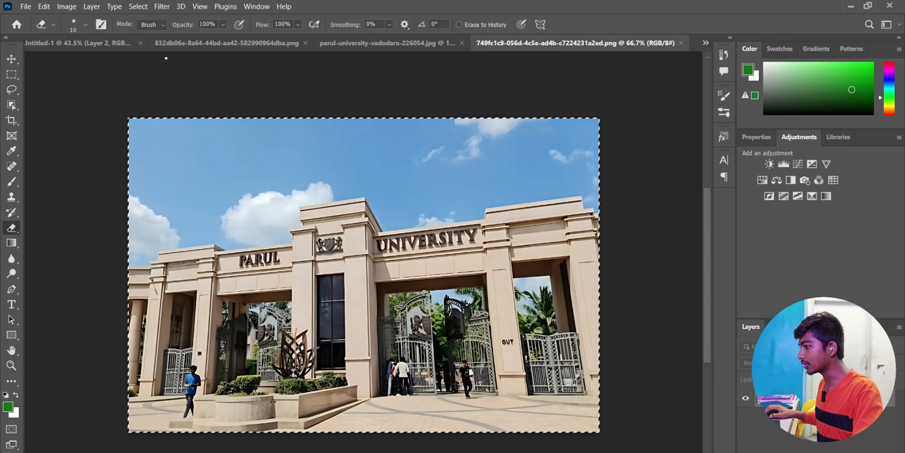
pyautogui.click(59, 42)
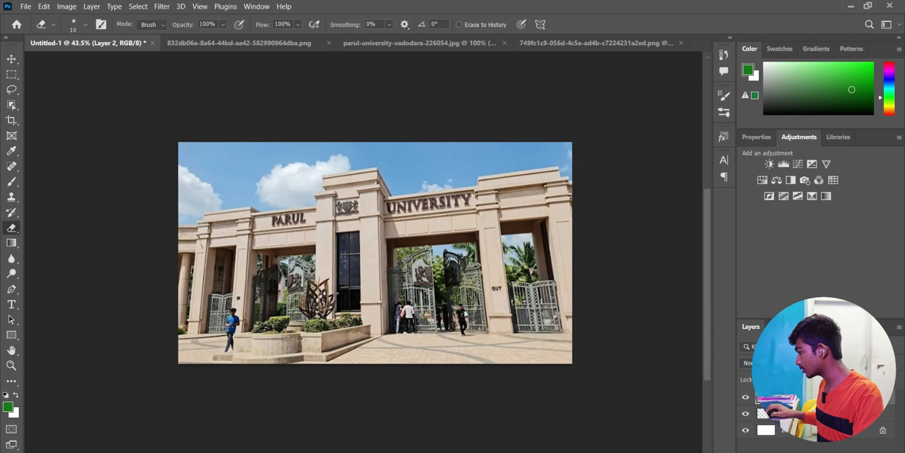
# - Replace the old Layer 2 with the upscaled photo, enlarged about 128% to cover the canvas
pyautogui.hotkey('ctrl', 'z')
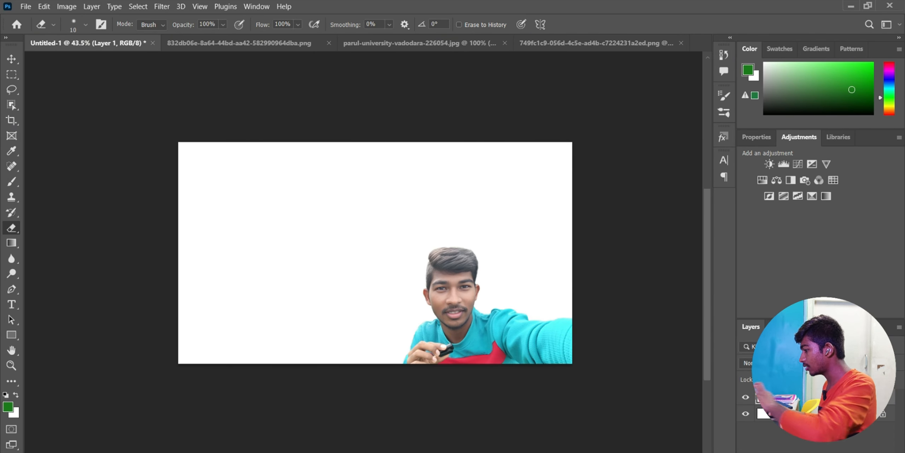
pyautogui.hotkey('ctrl', 'v')
pyautogui.hotkey('ctrl', 't')
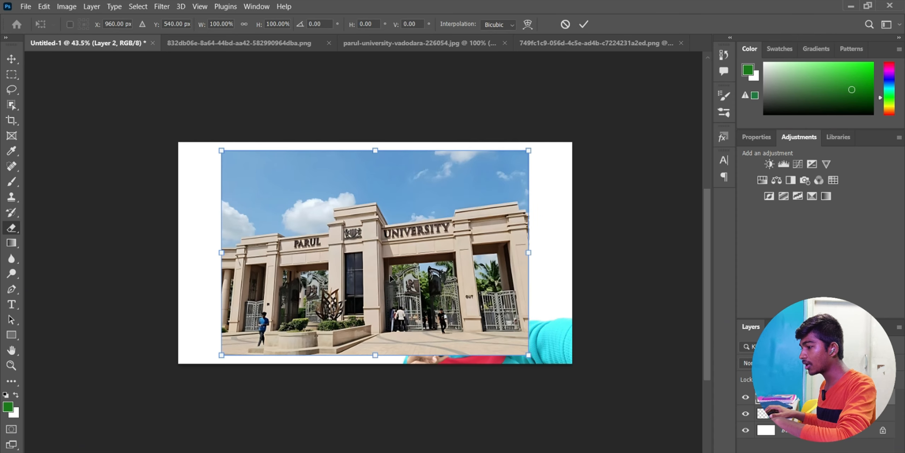
pyautogui.moveTo(386, 244); pyautogui.dragTo(344, 236)
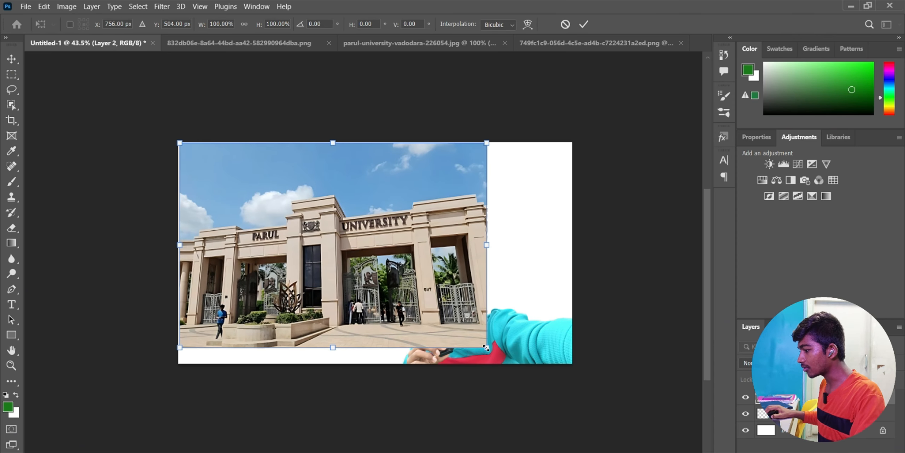
pyautogui.moveTo(486, 348); pyautogui.dragTo(574, 406)
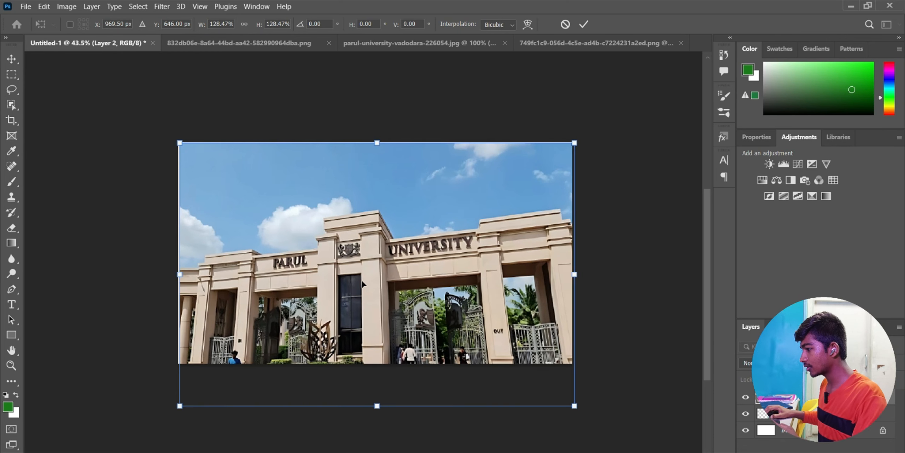
pyautogui.press('Return')
pyautogui.press('e')
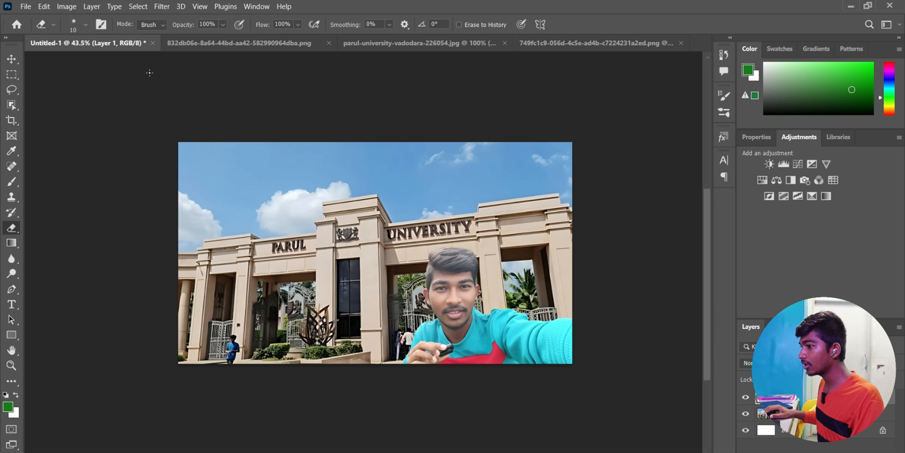
# - Apply Match Color to the portrait layer with Untitled-1's Layer 2 as the source
pyautogui.click(67, 6)
pyautogui.moveTo(162, 6)
pyautogui.moveTo(176, 140)
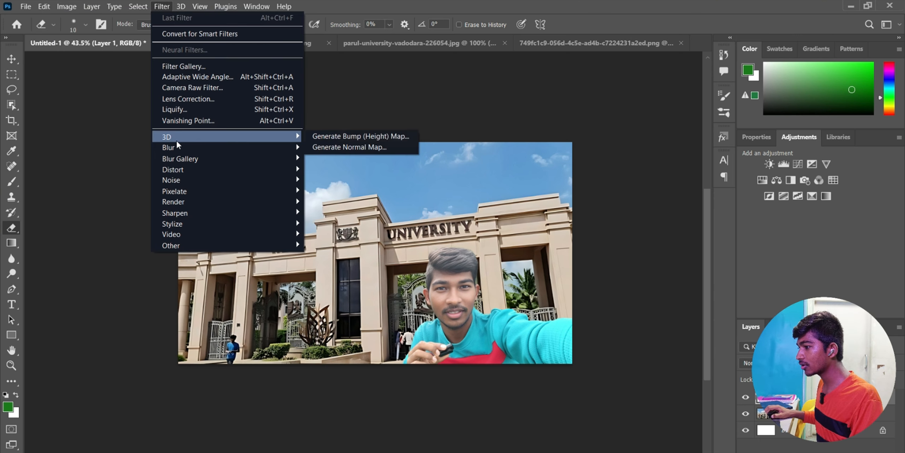
pyautogui.moveTo(67, 6)
pyautogui.moveTo(114, 38)
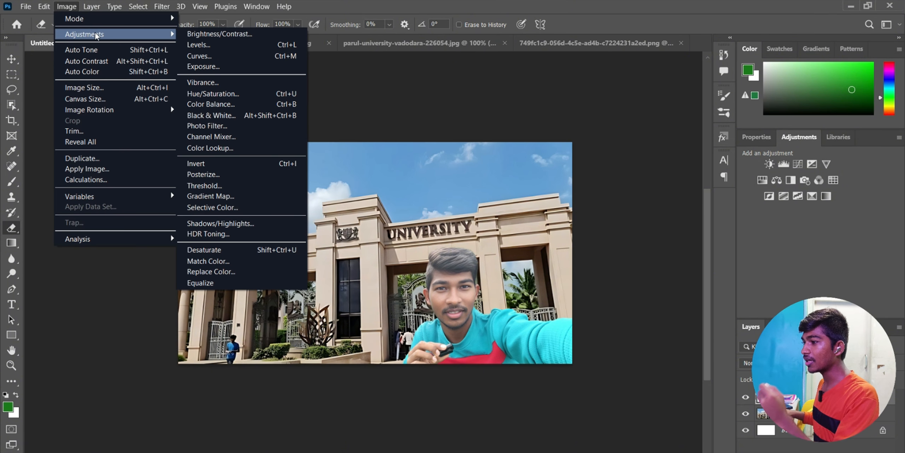
pyautogui.click(219, 262)
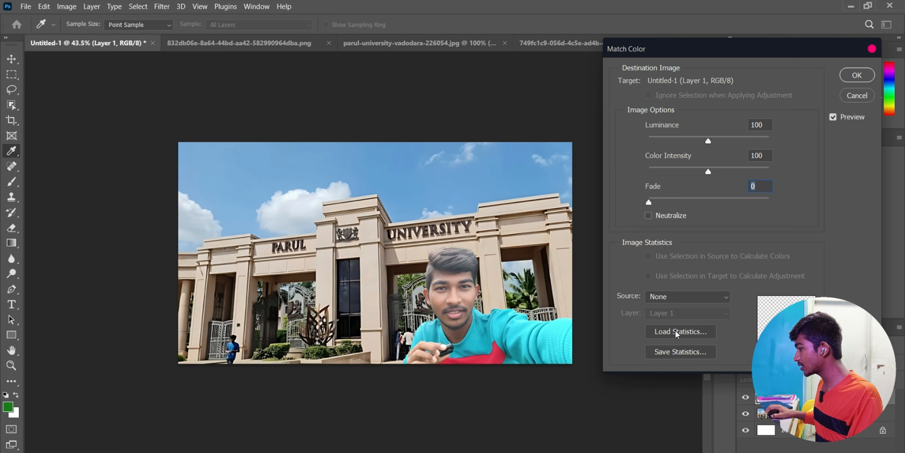
pyautogui.click(700, 297)
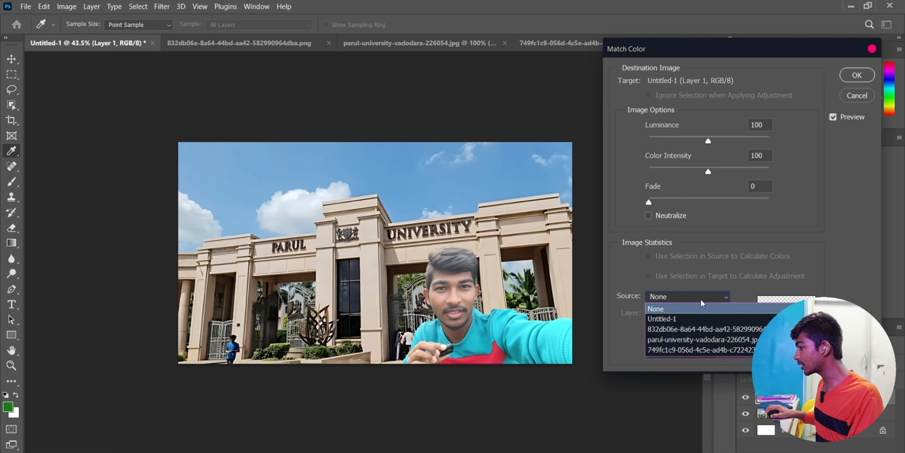
pyautogui.click(676, 318)
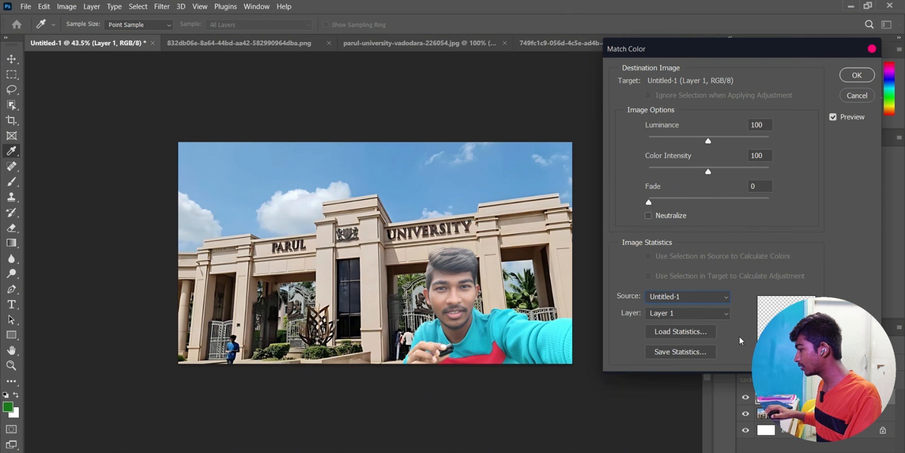
pyautogui.click(675, 314)
pyautogui.click(673, 355)
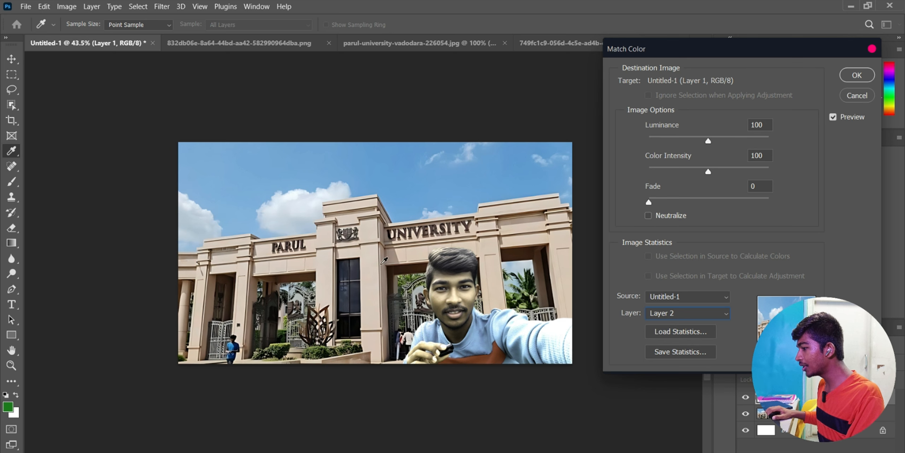
# - Set Match Color's Fade to 75 and Color Intensity to 165, and apply it
pyautogui.moveTo(649, 203); pyautogui.dragTo(741, 202)
pyautogui.moveTo(709, 171); pyautogui.dragTo(736, 171)
pyautogui.press('Return')
pyautogui.press('e')
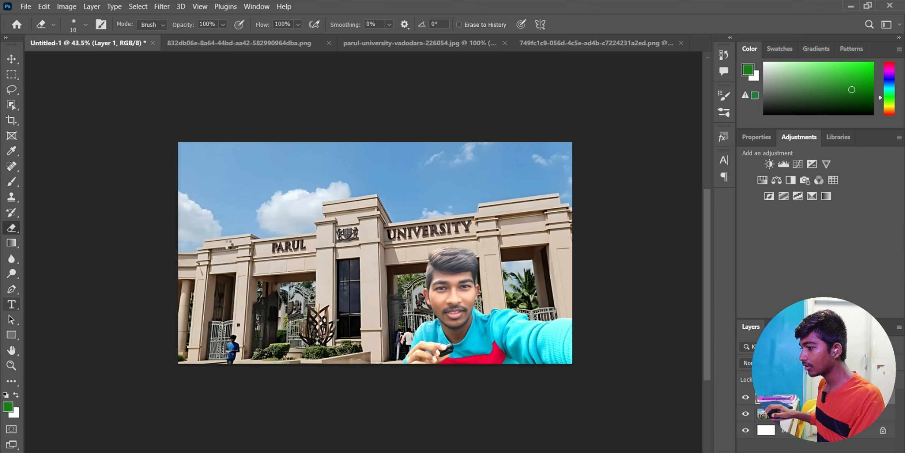
pyautogui.click(12, 306)
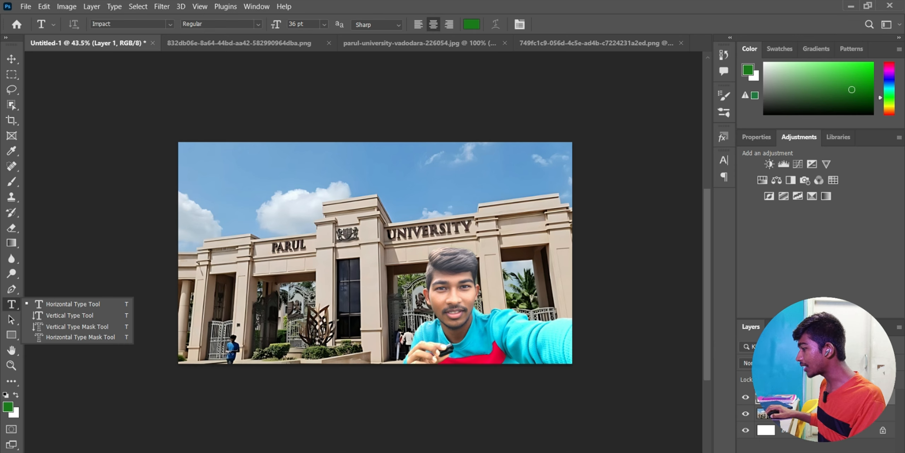
# - Type 'FIRST DAY' in white Impact in the upper-left sky
pyautogui.click(342, 287)
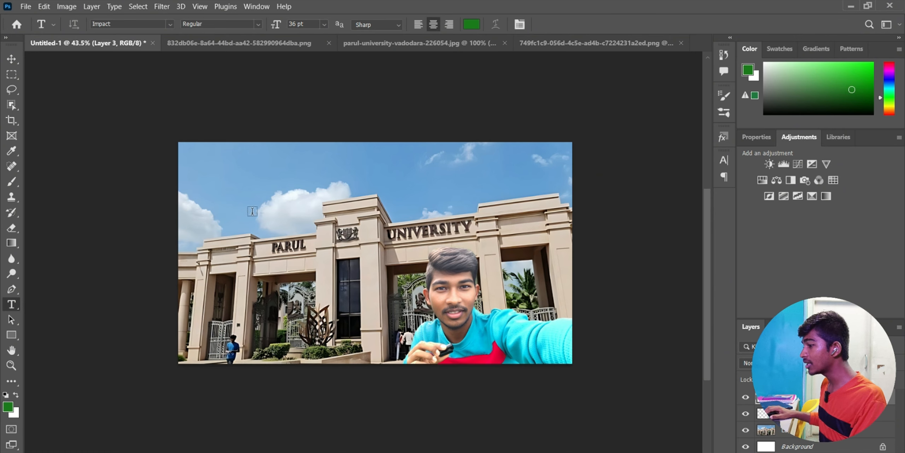
pyautogui.click(213, 174)
pyautogui.write('FIRST DAY I')
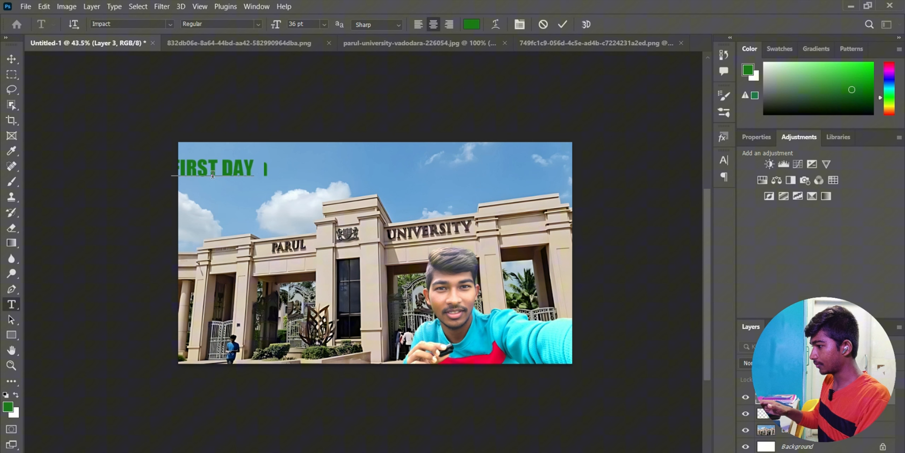
pyautogui.hotkey('ctrl', 'a')
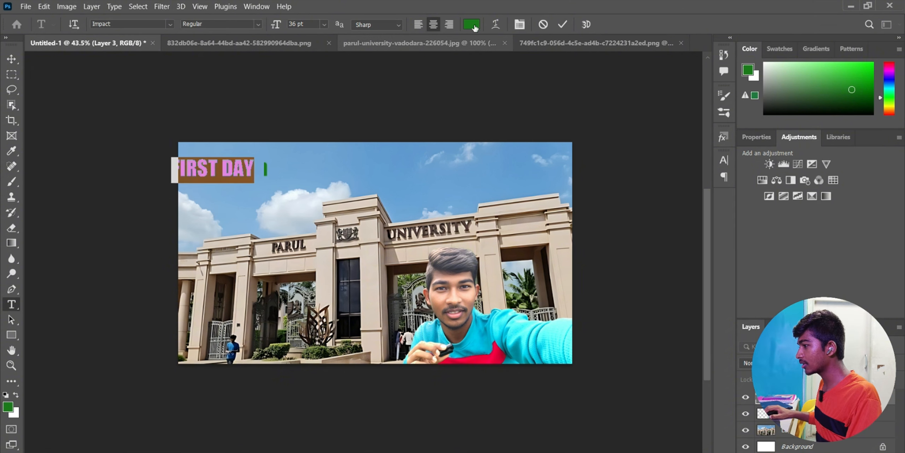
pyautogui.click(473, 24)
pyautogui.moveTo(582, 190); pyautogui.dragTo(534, 143)
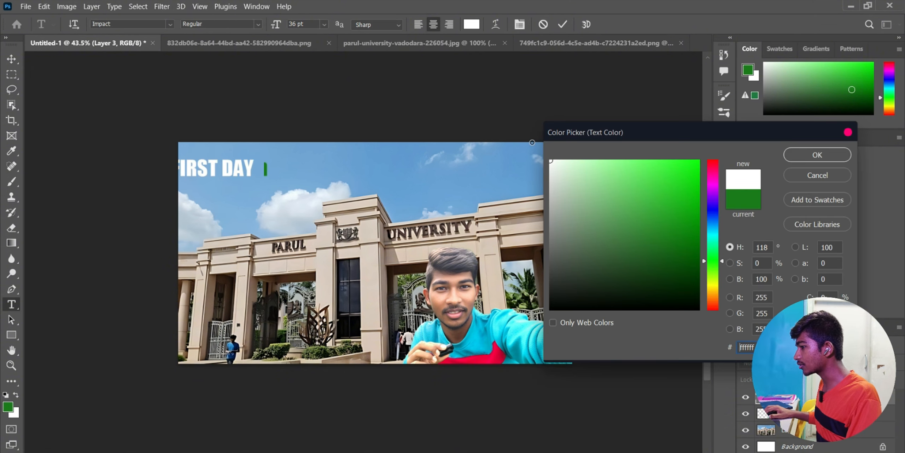
pyautogui.press('Return')
pyautogui.hotkey('ctrl', 'Return')
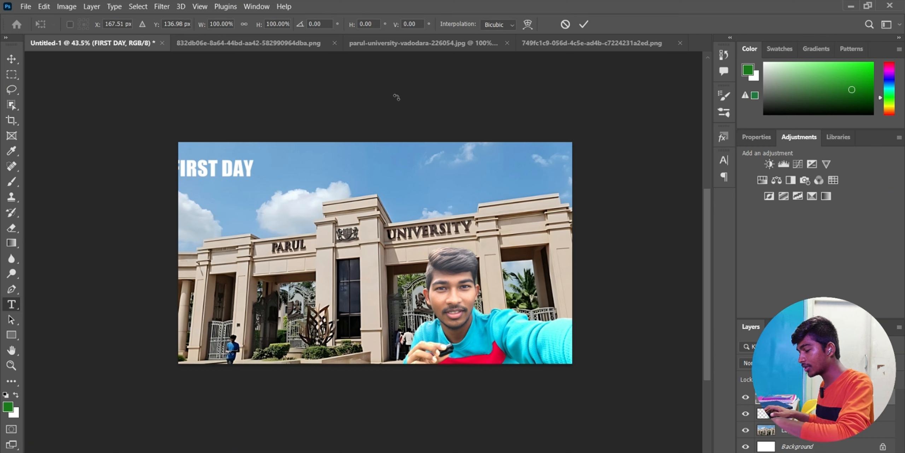
# - Move FIRST DAY to the top left, skew it into an italic lean, and tilt it slightly
pyautogui.hotkey('ctrl', 't')
pyautogui.moveTo(242, 169); pyautogui.dragTo(330, 197)
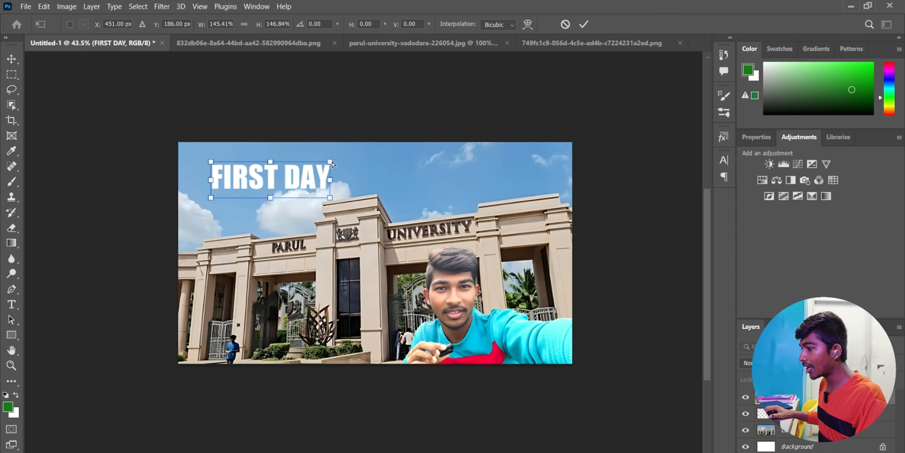
pyautogui.moveTo(332, 162); pyautogui.dragTo(341, 164)
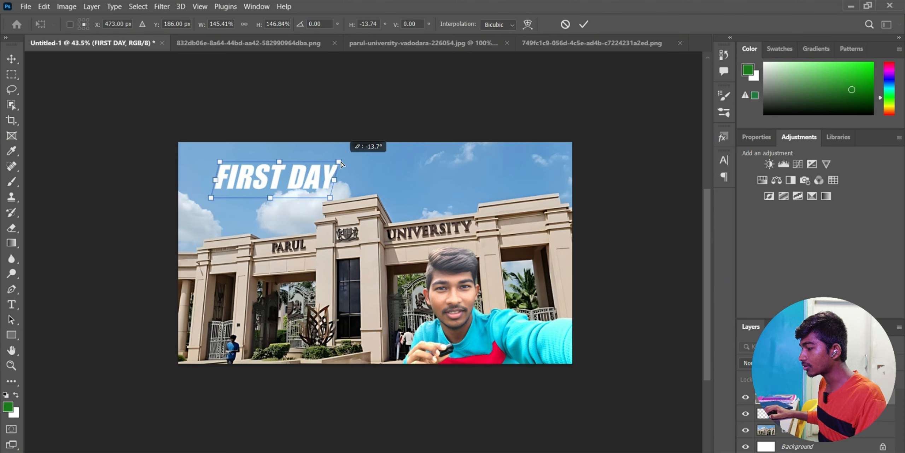
pyautogui.click(583, 24)
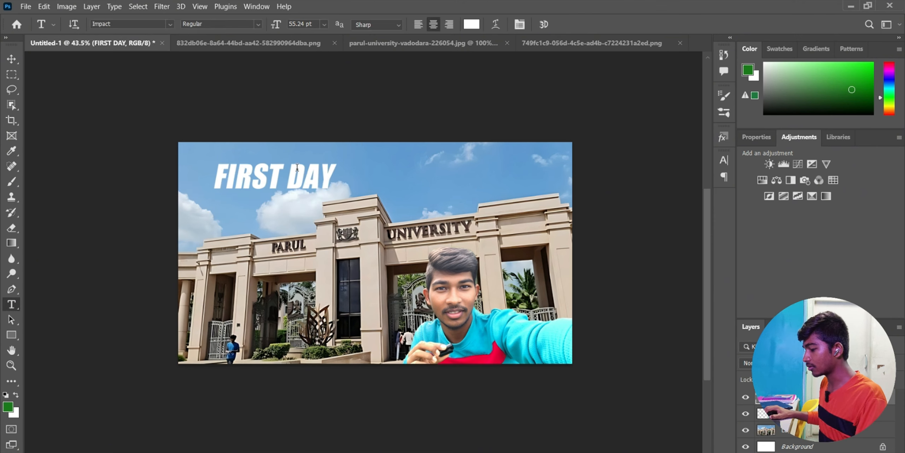
pyautogui.hotkey('ctrl', 't')
pyautogui.moveTo(299, 174); pyautogui.dragTo(278, 174)
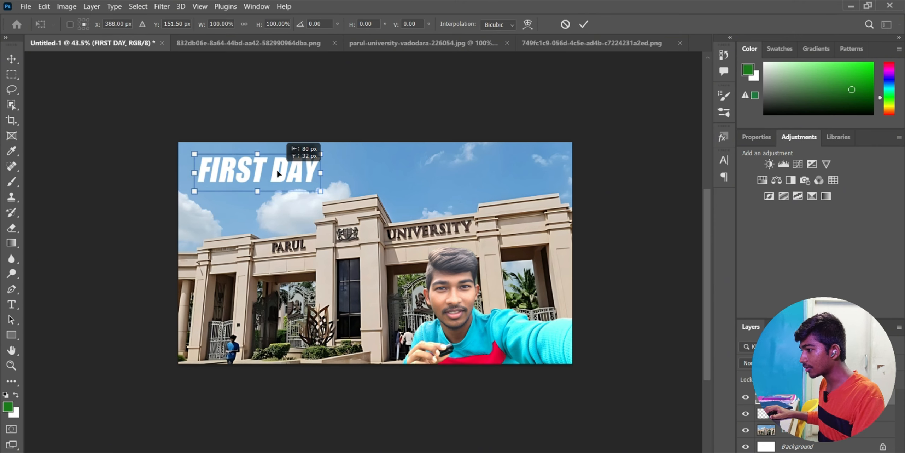
pyautogui.moveTo(330, 152); pyautogui.dragTo(332, 147)
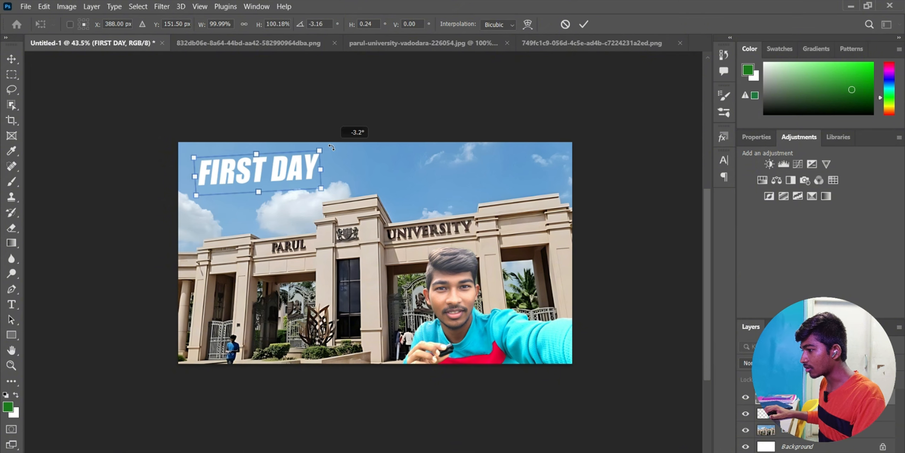
pyautogui.click(583, 24)
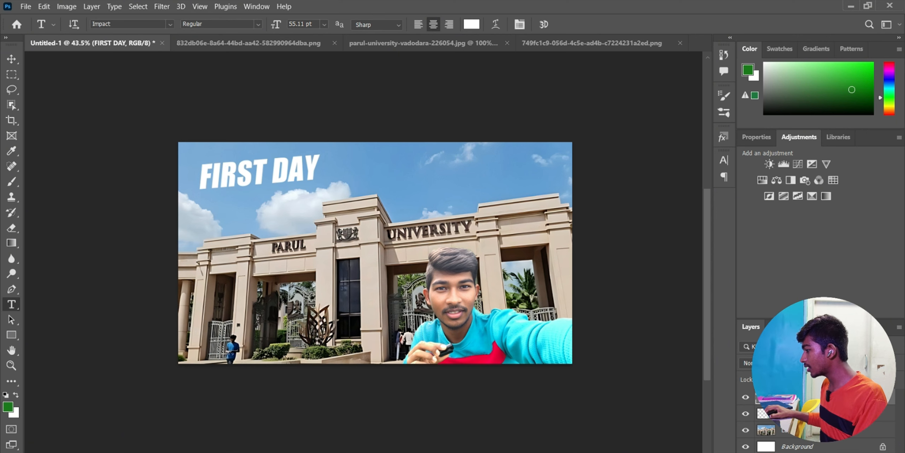
# - Add a drop shadow to FIRST DAY at 78% opacity, 6 px distance, 8 px size
pyautogui.doubleClick(842, 397)
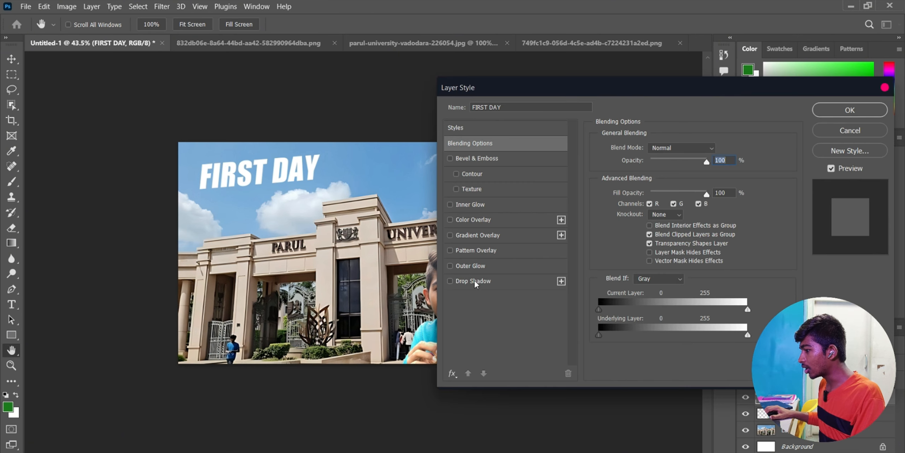
pyautogui.click(451, 281)
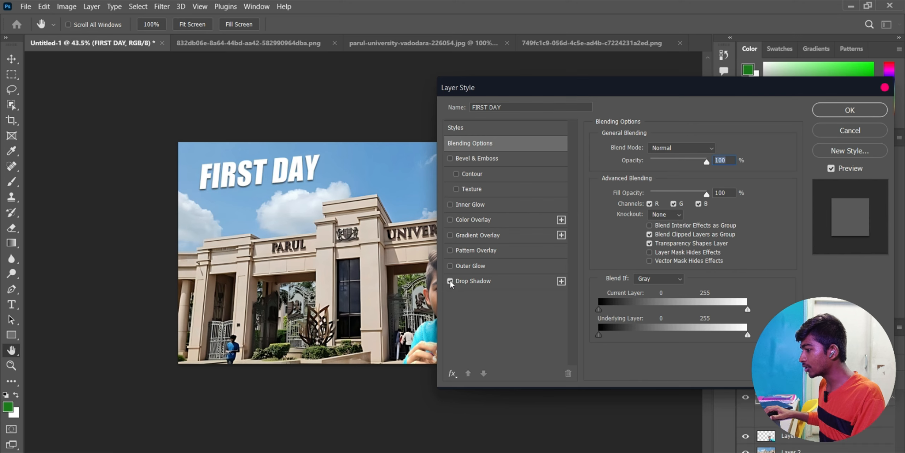
pyautogui.click(479, 280)
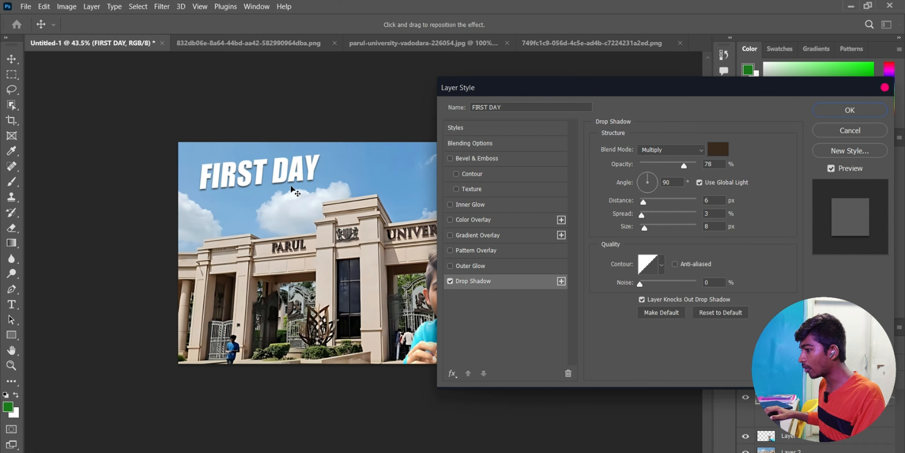
pyautogui.click(834, 112)
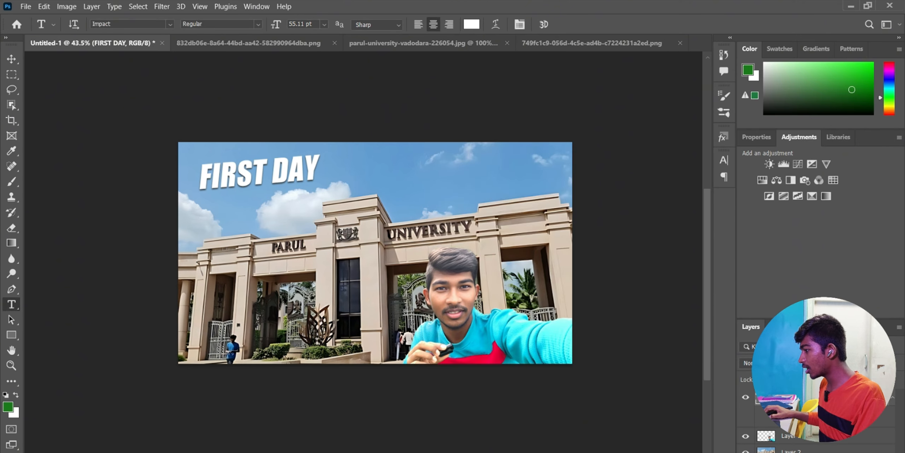
# - Duplicate the FIRST DAY layer, move it just below, and retype it as 'AT UNIVERSITY'
pyautogui.hotkey('ctrl', 'j')
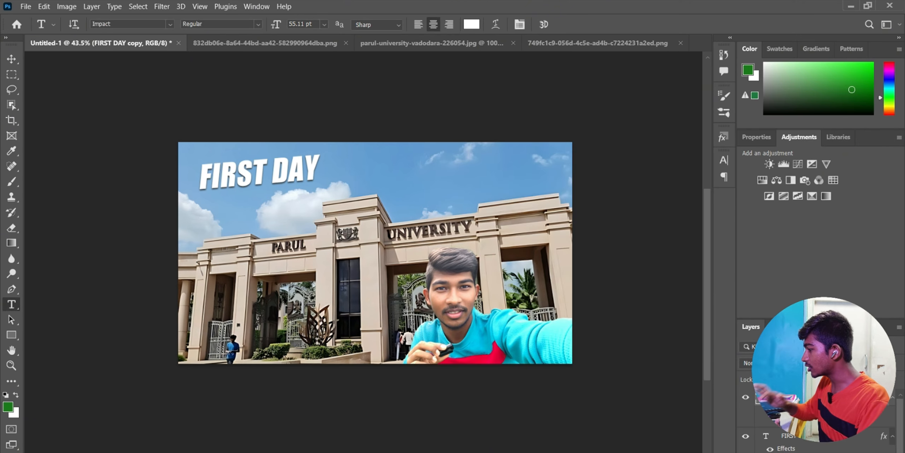
pyautogui.hotkey('ctrl', 't')
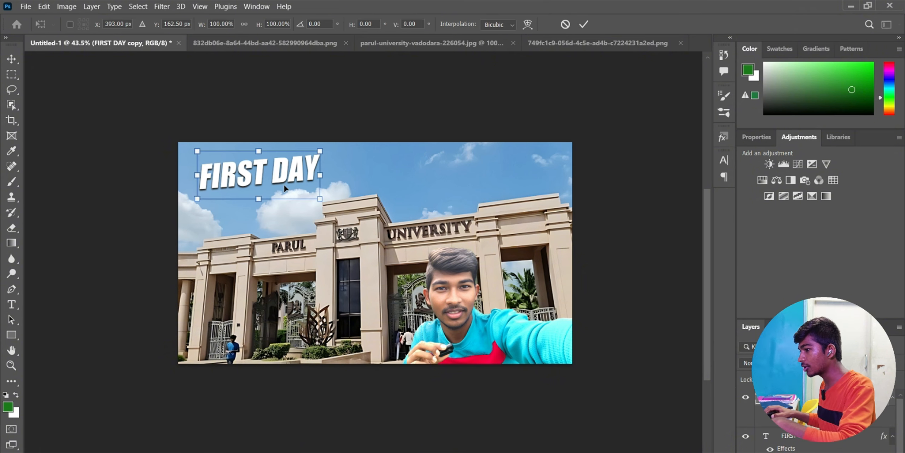
pyautogui.moveTo(284, 186); pyautogui.dragTo(286, 208)
pyautogui.press('Return')
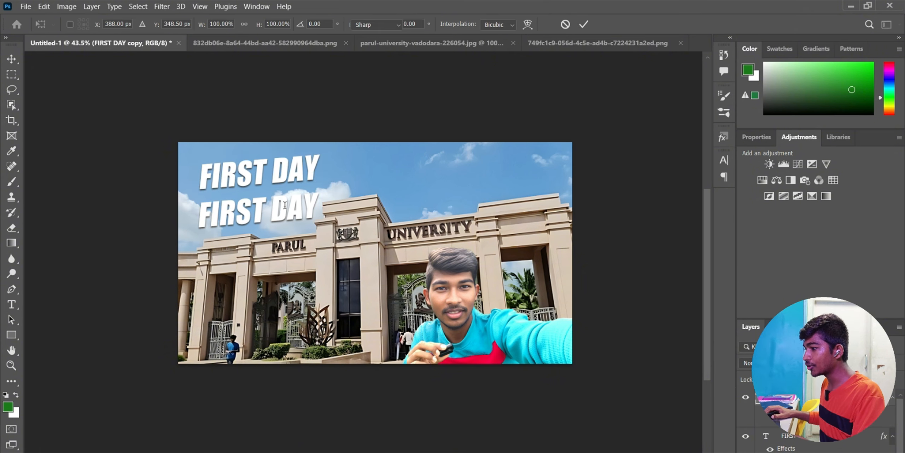
pyautogui.doubleClick(286, 208)
pyautogui.hotkey('ctrl', 'a')
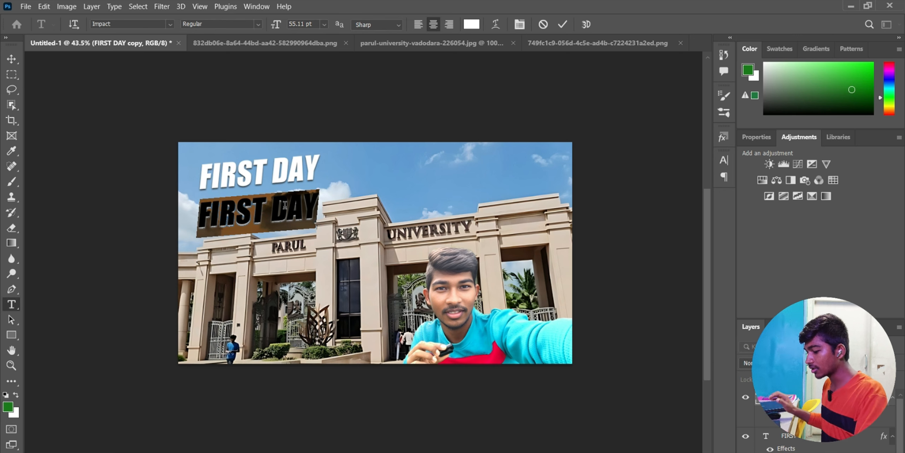
pyautogui.write('AT UNIVERSITY')
# - Colour AT UNIVERSITY bright yellow and scale it down to fit under FIRST DAY
pyautogui.hotkey('ctrl', 'a')
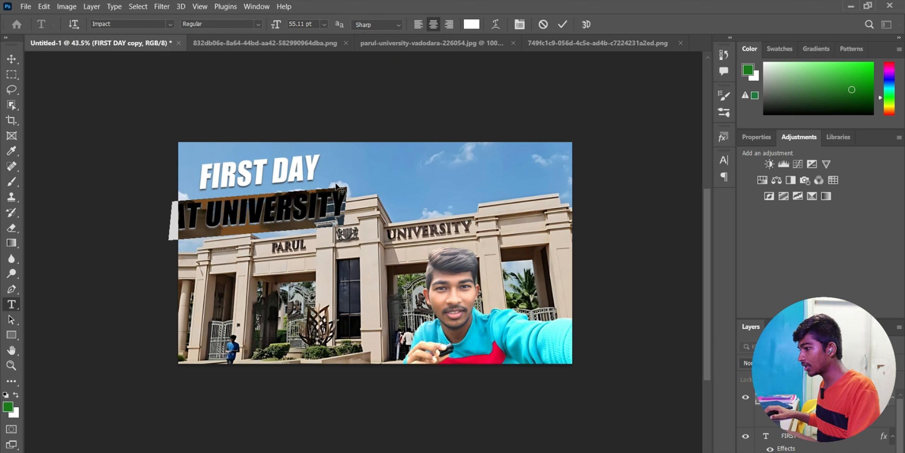
pyautogui.click(894, 107)
pyautogui.click(872, 64)
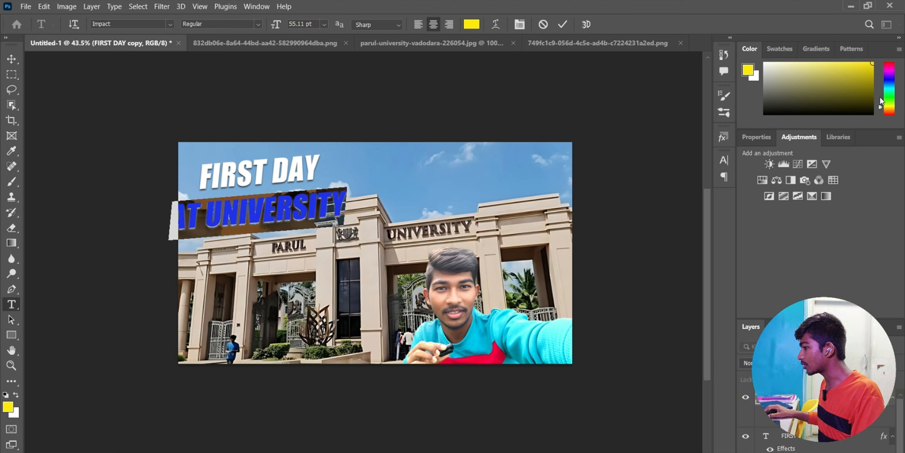
pyautogui.click(894, 106)
pyautogui.click(562, 24)
pyautogui.hotkey('ctrl', 't')
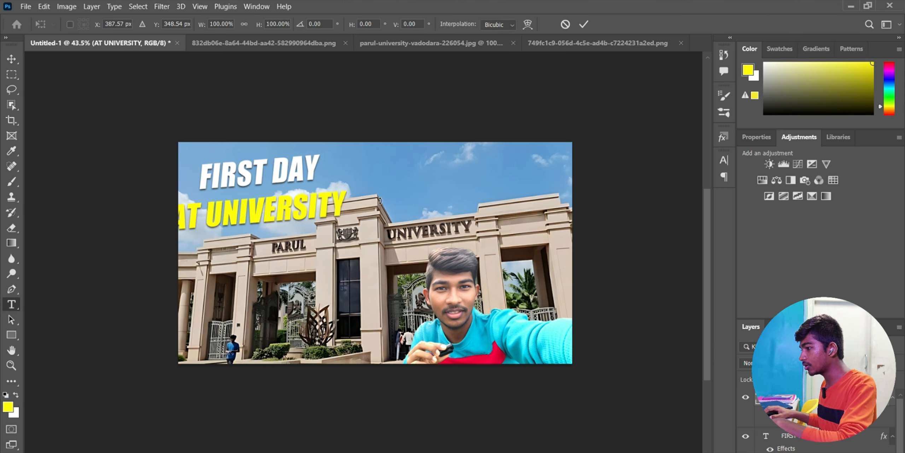
pyautogui.moveTo(347, 239); pyautogui.dragTo(298, 198)
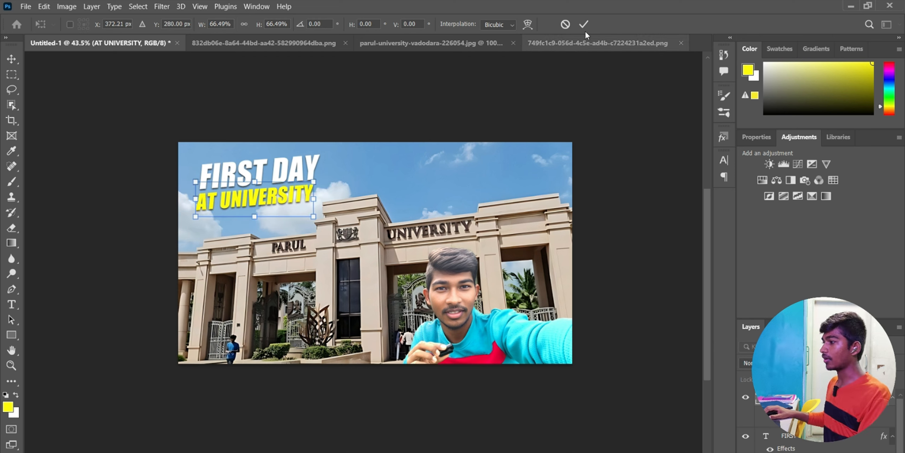
pyautogui.click(585, 26)
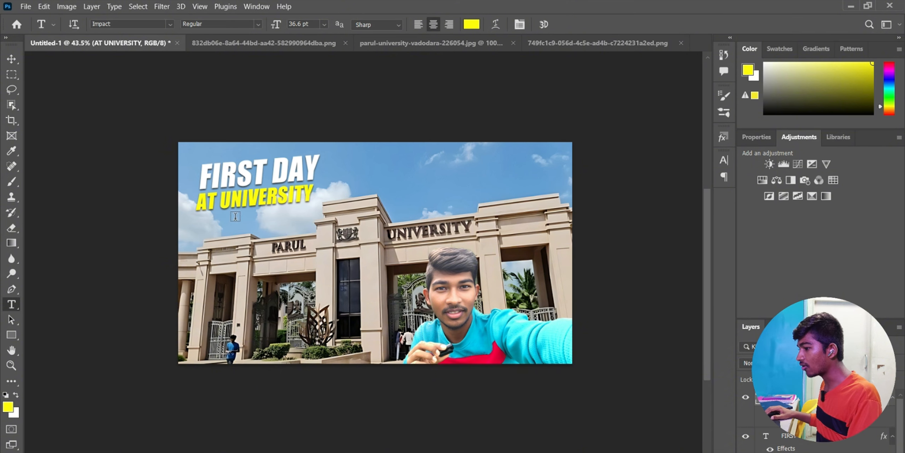
pyautogui.click(16, 181)
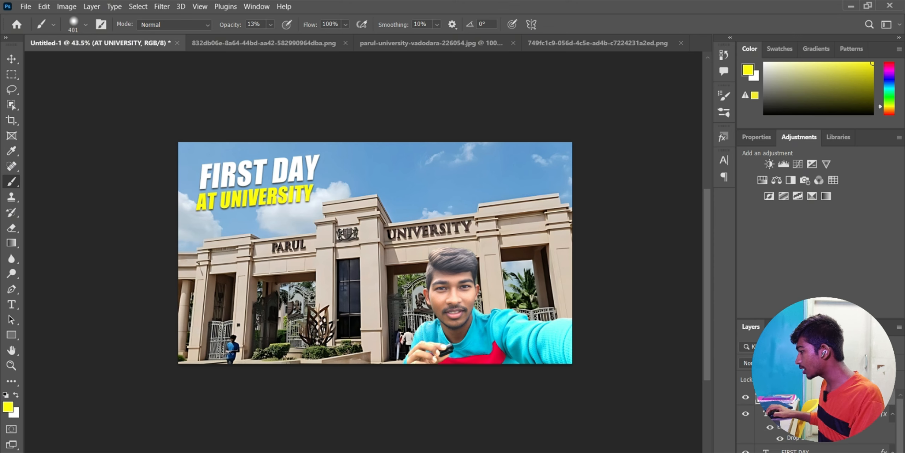
# - Paint soft black at 13% opacity behind the title on Layer 3, placed below both text layers
pyautogui.moveTo(227, 189)
pyautogui.mouseDown()
pyautogui.moveTo(283, 184)
pyautogui.moveTo(208, 199)
pyautogui.mouseUp()
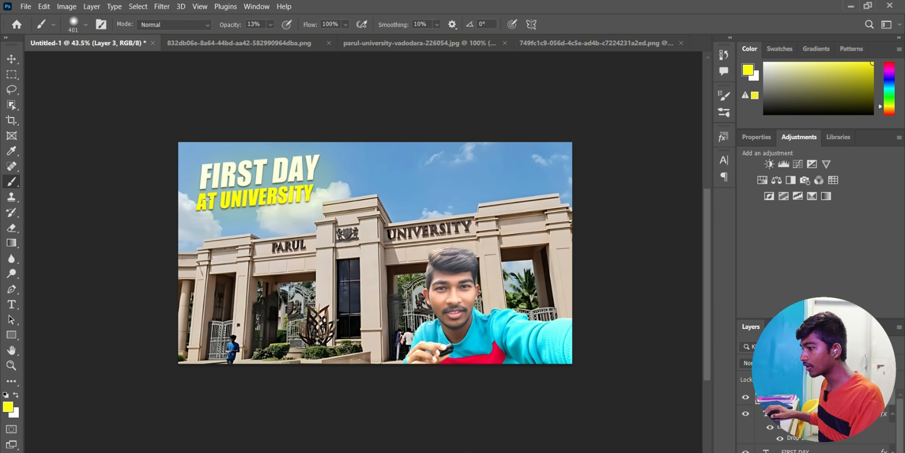
pyautogui.hotkey('ctrl', 'z')
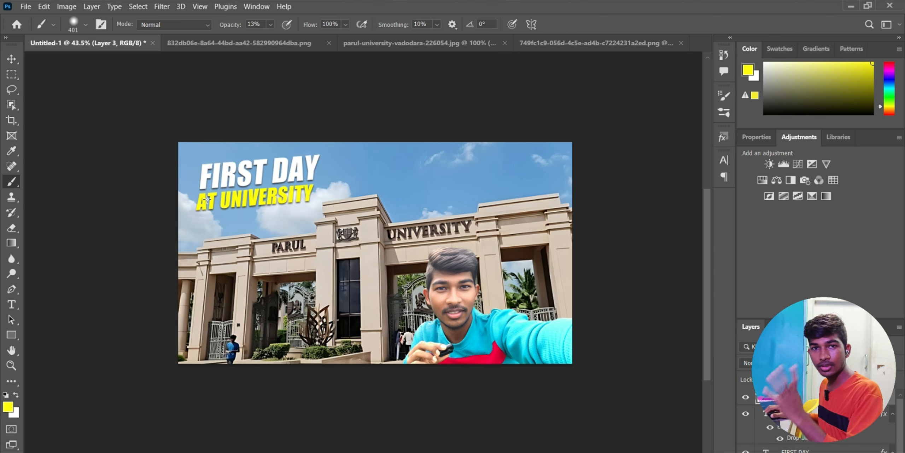
pyautogui.press('d')
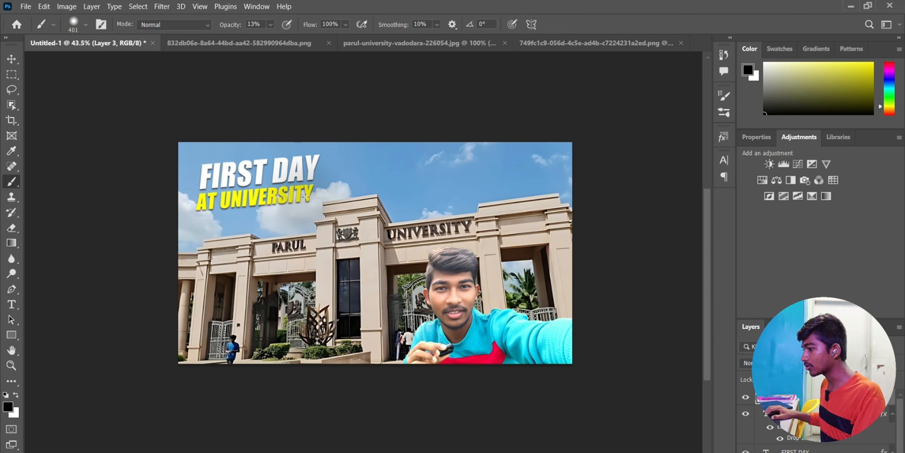
pyautogui.moveTo(272, 201)
pyautogui.mouseDown()
pyautogui.moveTo(271, 171)
pyautogui.moveTo(304, 172)
pyautogui.moveTo(309, 188)
pyautogui.moveTo(263, 200)
pyautogui.moveTo(192, 192)
pyautogui.moveTo(251, 167)
pyautogui.moveTo(295, 173)
pyautogui.moveTo(254, 178)
pyautogui.moveTo(285, 193)
pyautogui.mouseUp()
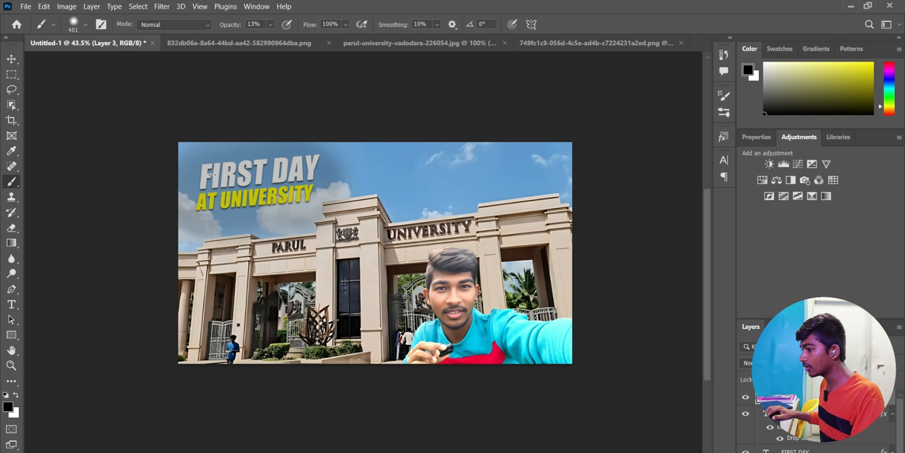
pyautogui.moveTo(212, 174); pyautogui.dragTo(347, 168)
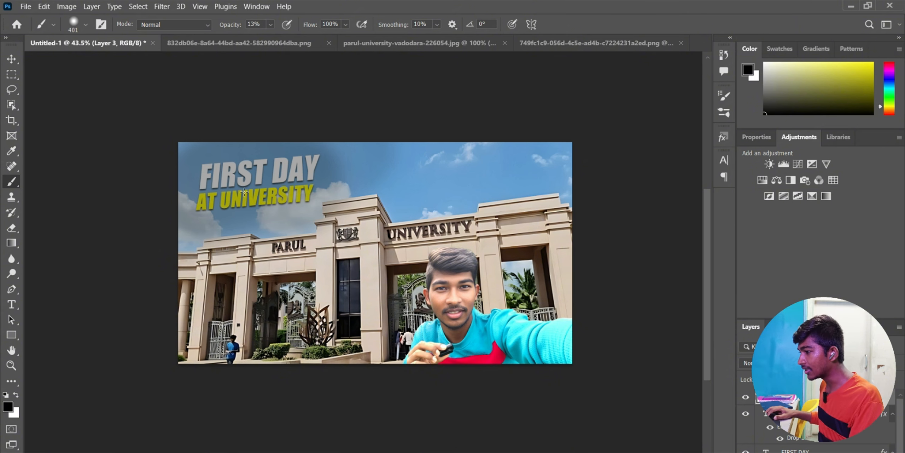
pyautogui.moveTo(802, 396); pyautogui.dragTo(802, 452)
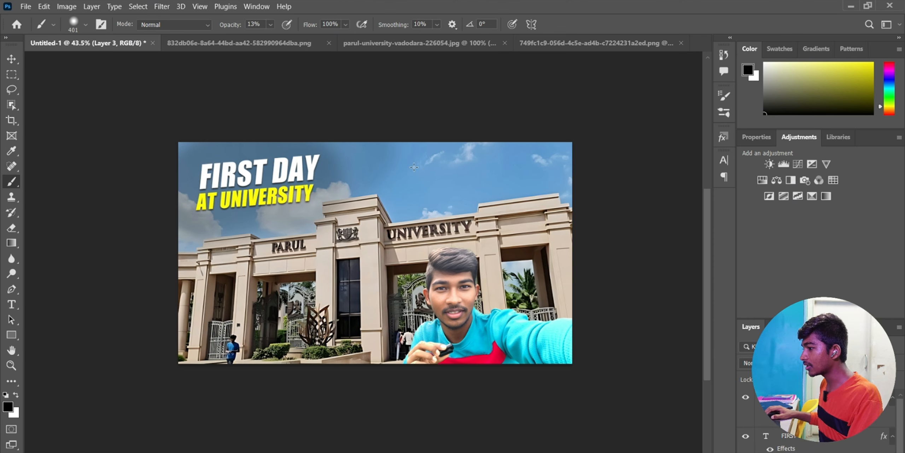
# - Open Screenshot (2).png from the Documents folder
pyautogui.click(25, 7)
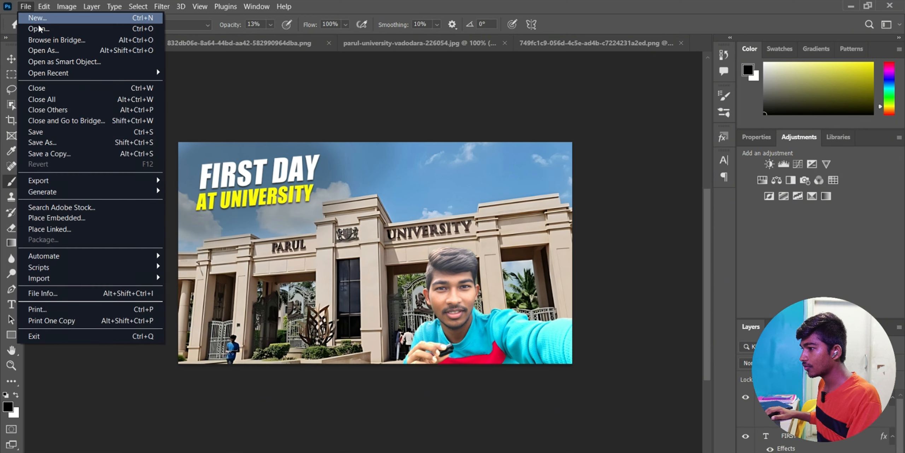
pyautogui.click(21, 34)
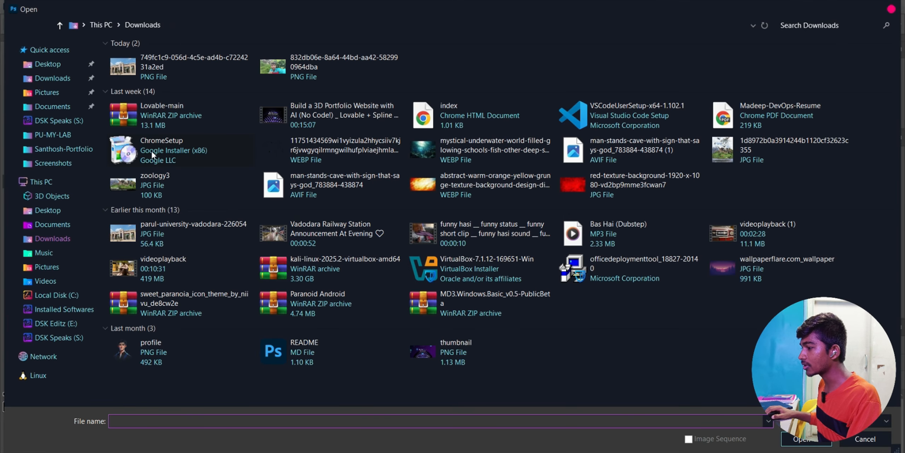
pyautogui.click(52, 107)
pyautogui.click(335, 216)
pyautogui.click(802, 439)
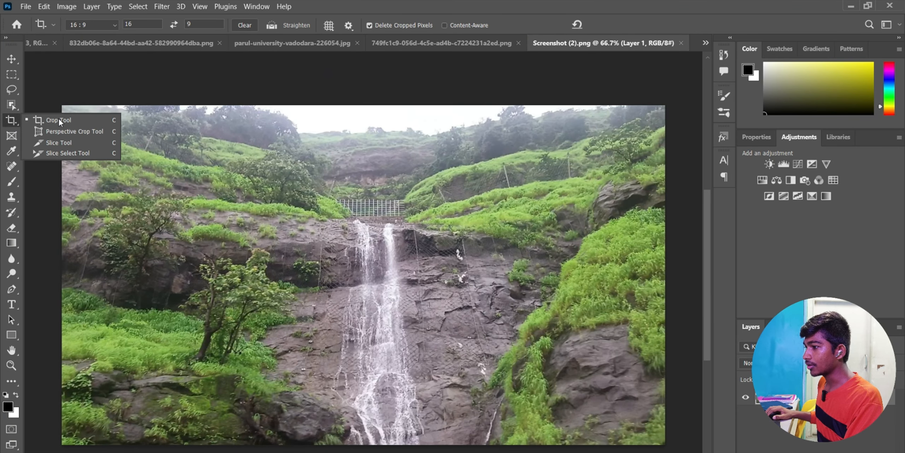
# - Close the portrait and parul-university documents without saving, and shrink the waterfall photo
pyautogui.click(18, 135)
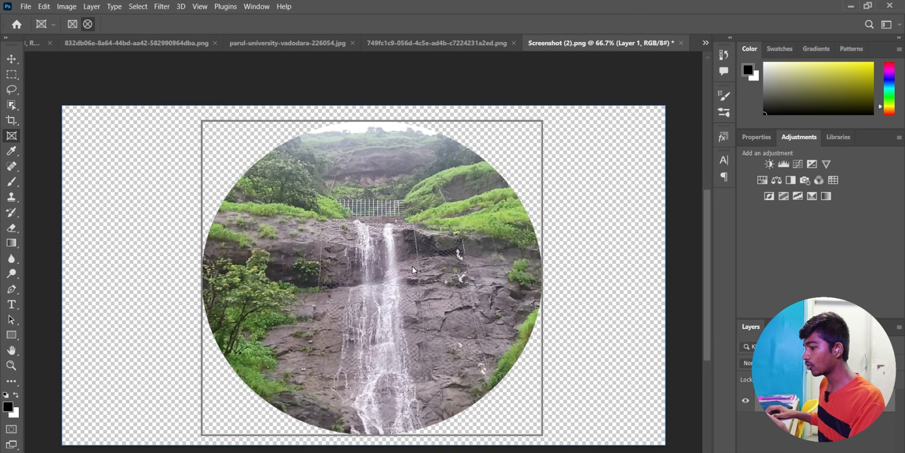
pyautogui.click(136, 42)
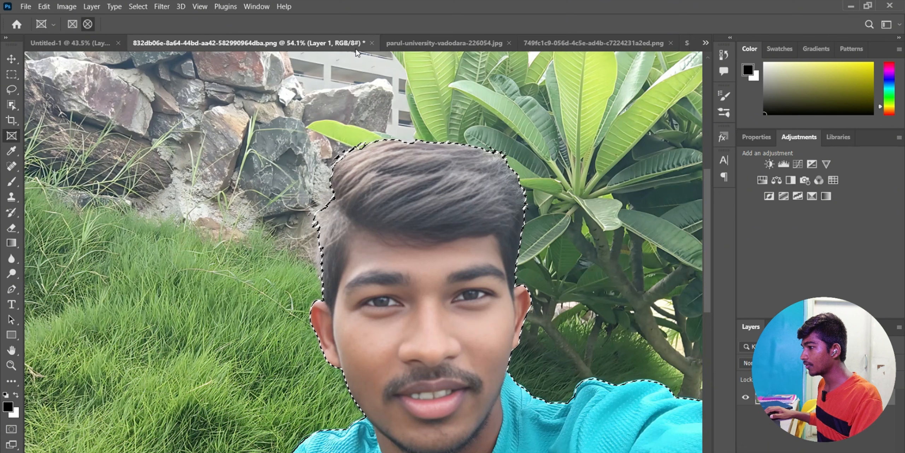
pyautogui.click(371, 42)
pyautogui.click(471, 203)
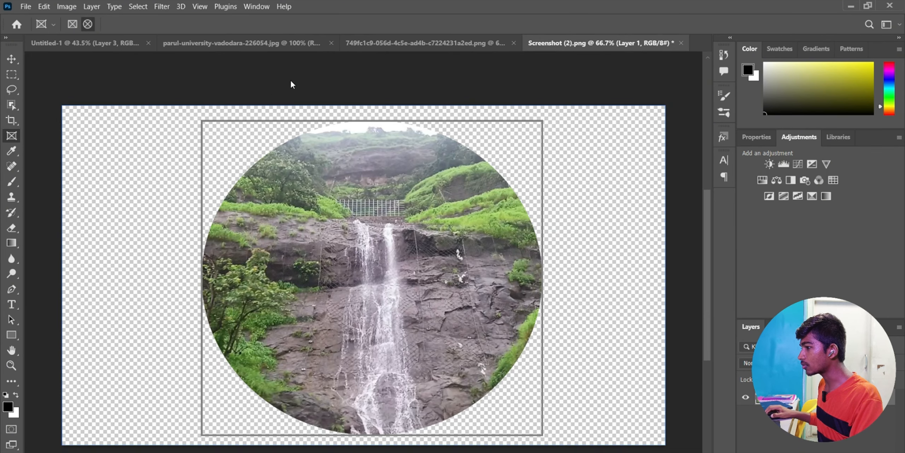
pyautogui.click(290, 43)
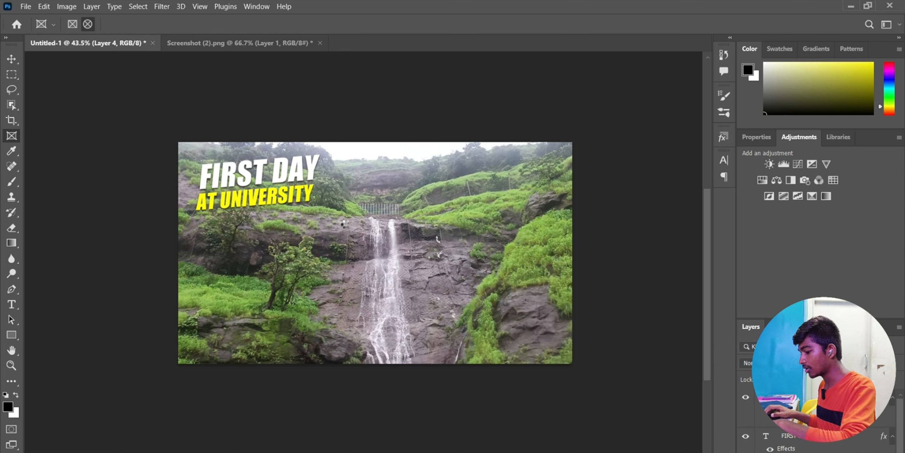
pyautogui.hotkey('ctrl', 't')
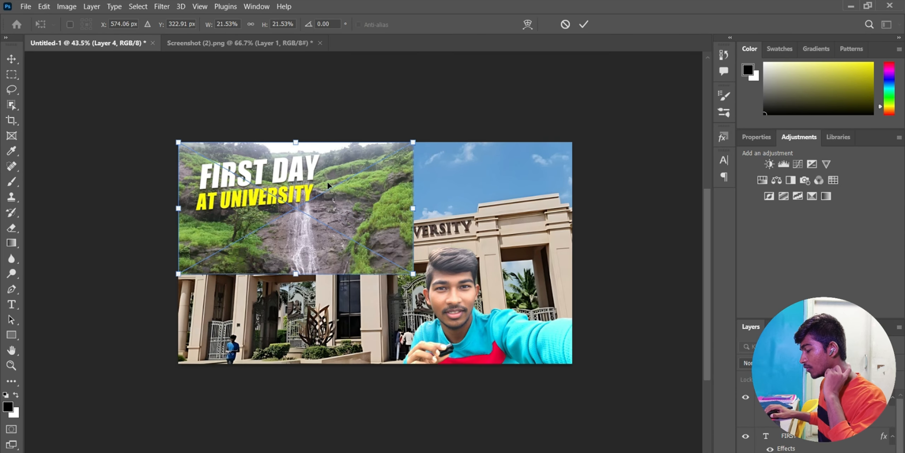
pyautogui.moveTo(178, 143); pyautogui.dragTo(253, 185)
pyautogui.press('Return')
# - Mask the waterfall inside an elliptical frame, convert it to a Smart Object, and copy it
pyautogui.press('k')
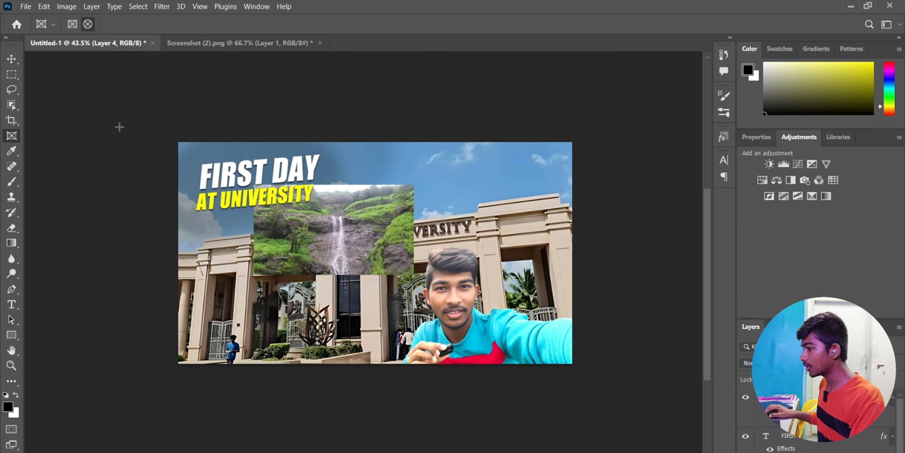
pyautogui.moveTo(305, 209)
pyautogui.mouseDown()
pyautogui.moveTo(375, 258)
pyautogui.moveTo(376, 274)
pyautogui.mouseUp()
pyautogui.hotkey('ctrl', 't')
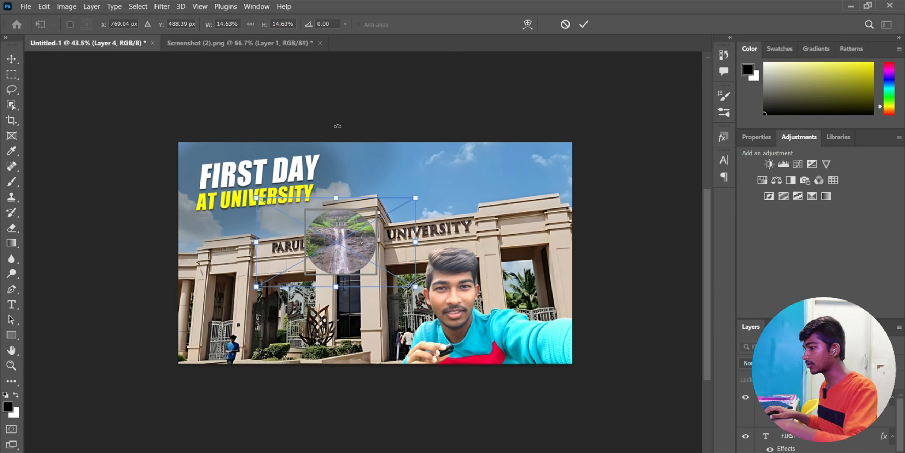
pyautogui.press('Return')
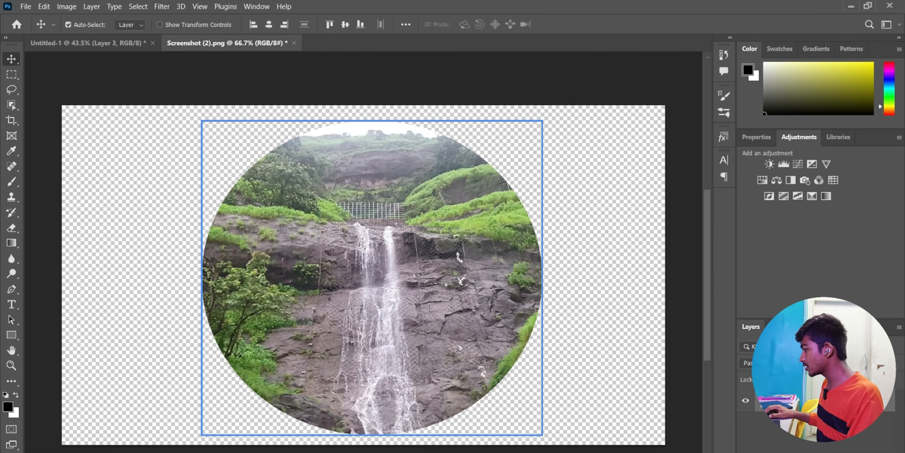
pyautogui.rightClick(849, 399)
pyautogui.click(778, 186)
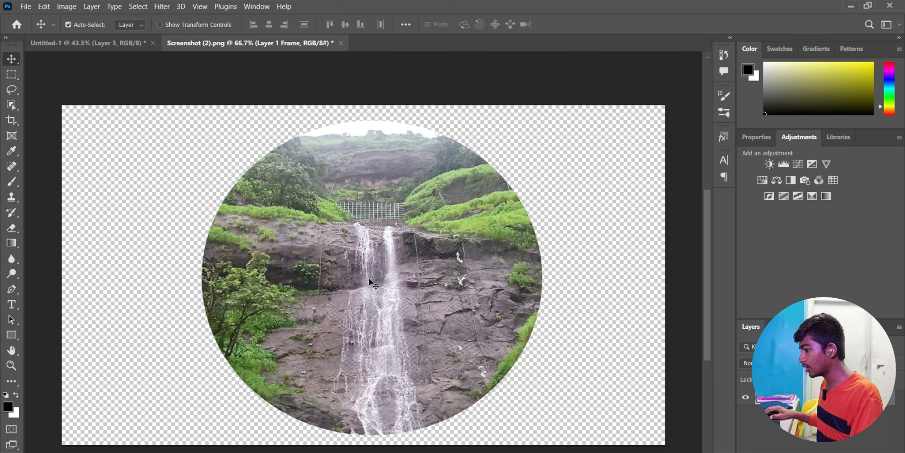
pyautogui.hotkey('ctrl', 't')
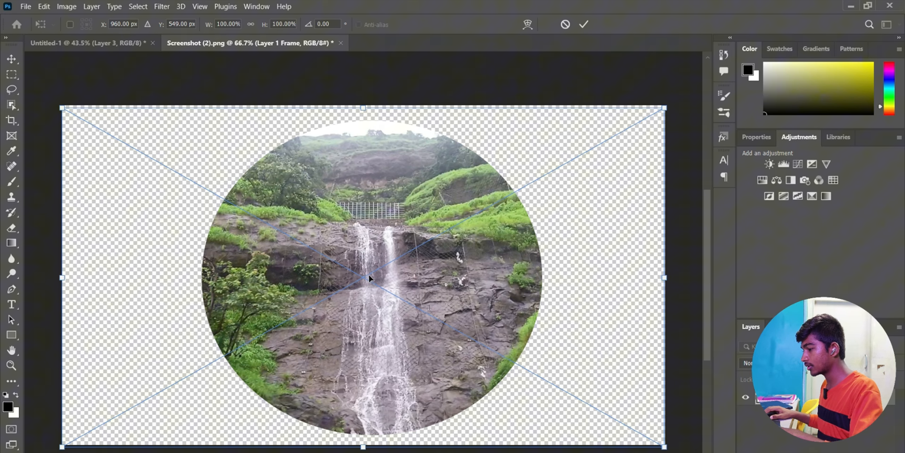
pyautogui.press('Return')
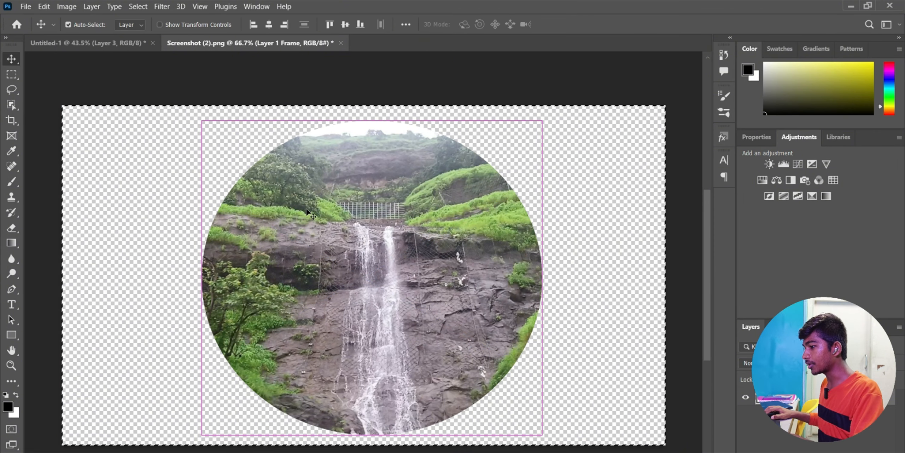
pyautogui.hotkey('ctrl', 'c')
# - Paste the waterfall circle into Untitled-1, scaled to about 30% and moved into the sky
pyautogui.click(88, 43)
pyautogui.hotkey('ctrl', 'v')
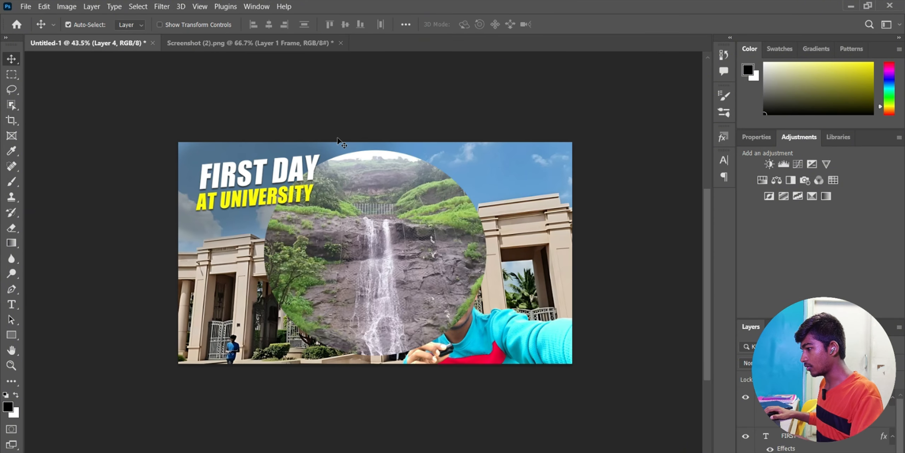
pyautogui.hotkey('ctrl', 't')
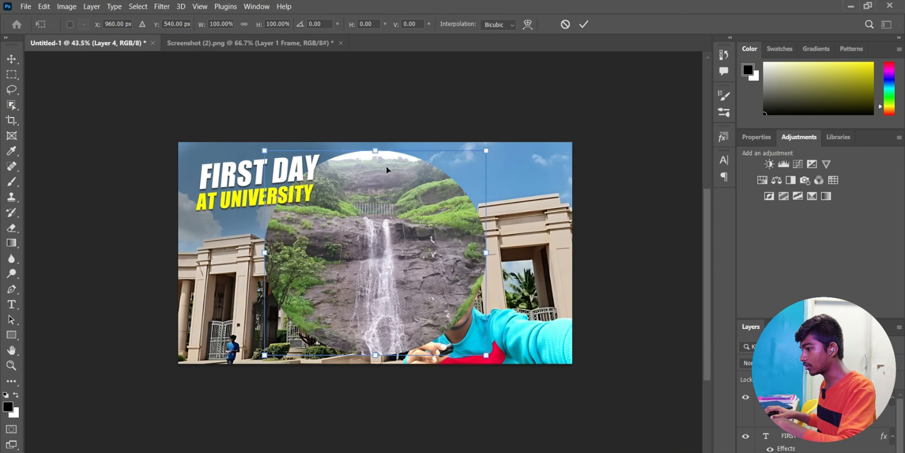
pyautogui.moveTo(486, 150); pyautogui.dragTo(331, 292)
pyautogui.moveTo(302, 320); pyautogui.dragTo(418, 178)
pyautogui.press('Return')
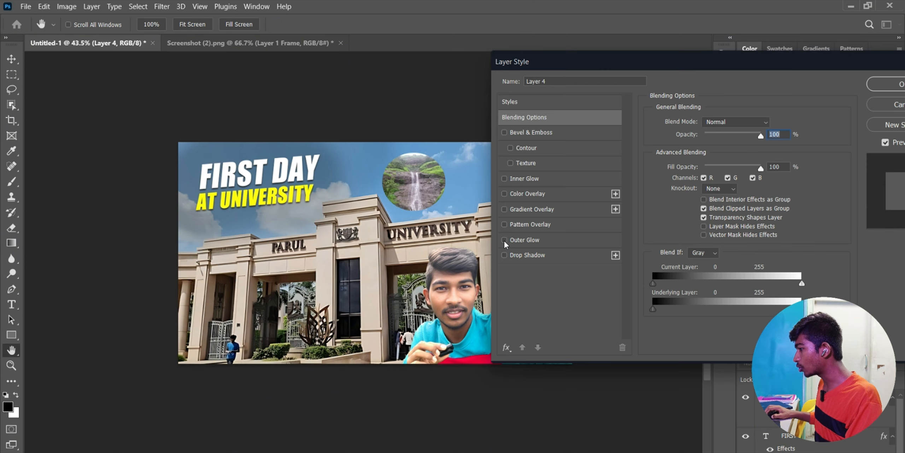
# - Give the waterfall circle a 7 px white outer glow and a 100% opacity drop shadow
pyautogui.click(504, 239)
pyautogui.click(530, 240)
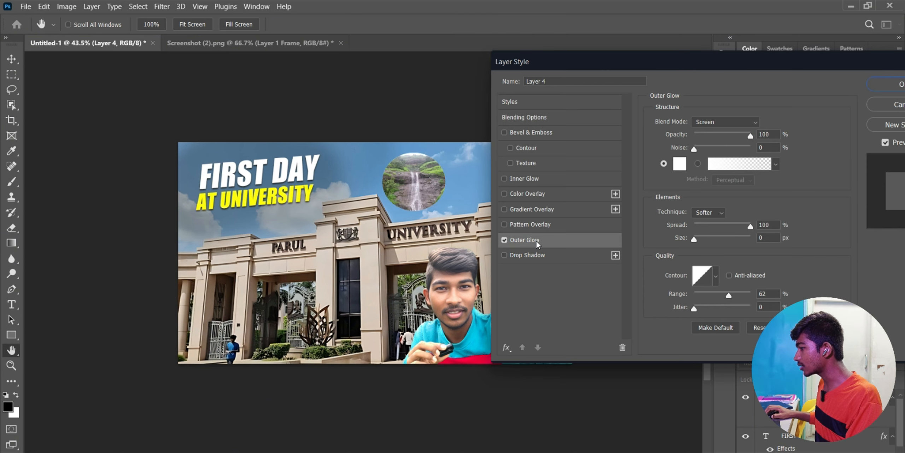
pyautogui.moveTo(694, 238); pyautogui.dragTo(696, 239)
pyautogui.click(516, 256)
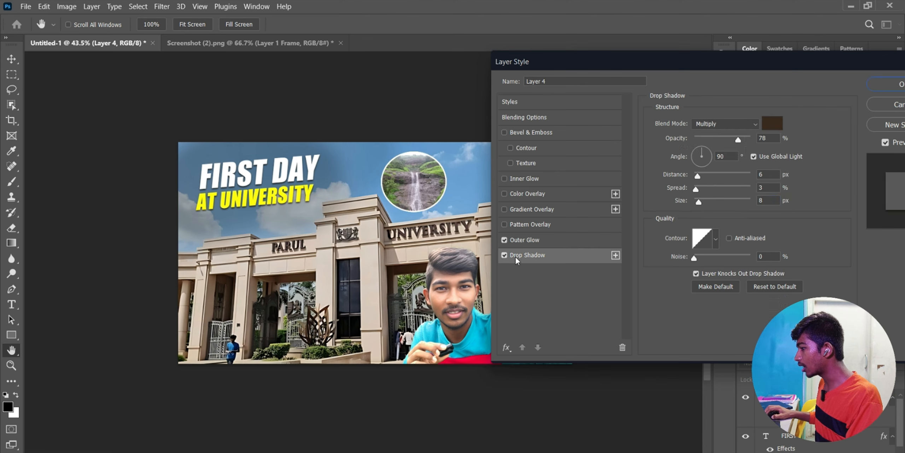
pyautogui.moveTo(737, 140); pyautogui.dragTo(762, 140)
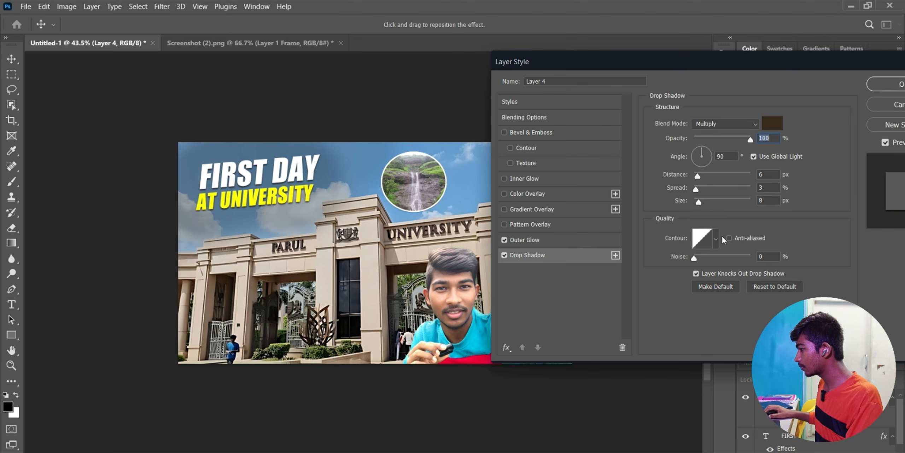
pyautogui.click(894, 84)
pyautogui.click(26, 6)
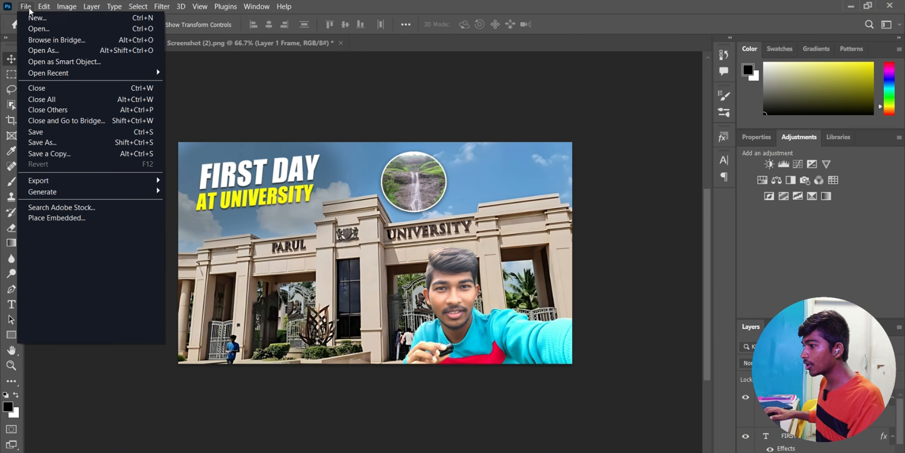
# - Open Screenshot (3).png, frame the vending machine in an ellipse, and convert it to a Smart Object
pyautogui.click(41, 30)
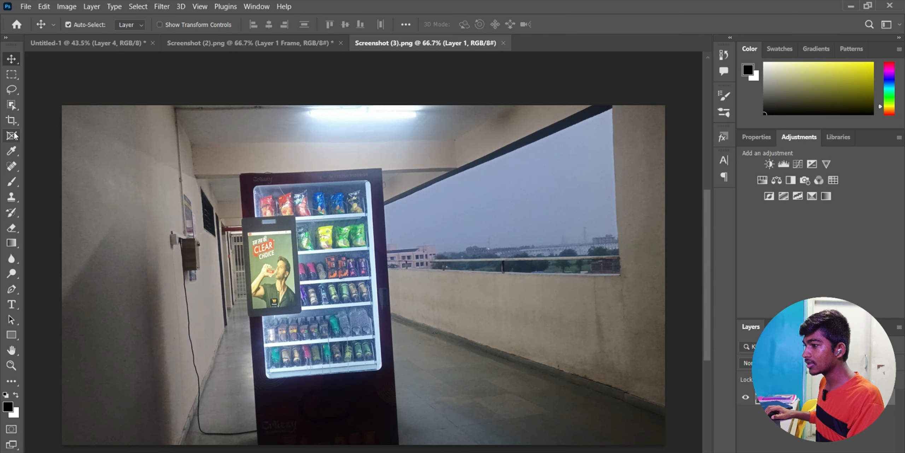
pyautogui.click(12, 135)
pyautogui.moveTo(206, 127); pyautogui.dragTo(562, 444)
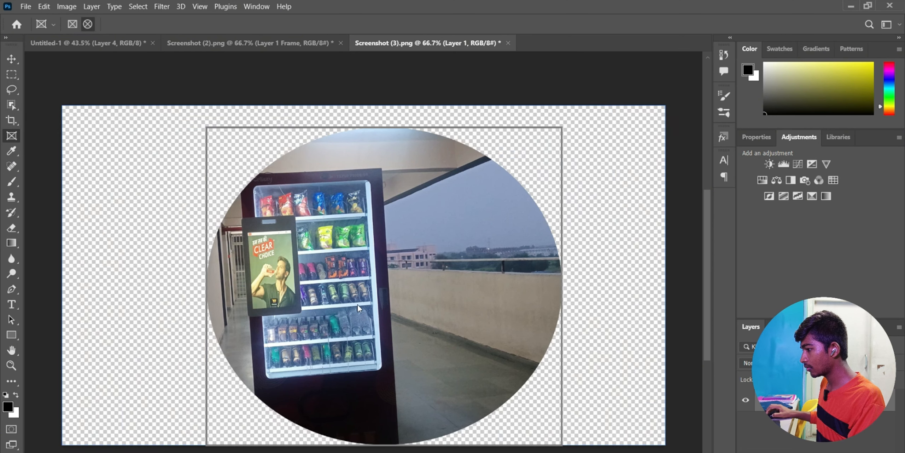
pyautogui.moveTo(348, 290); pyautogui.dragTo(415, 287)
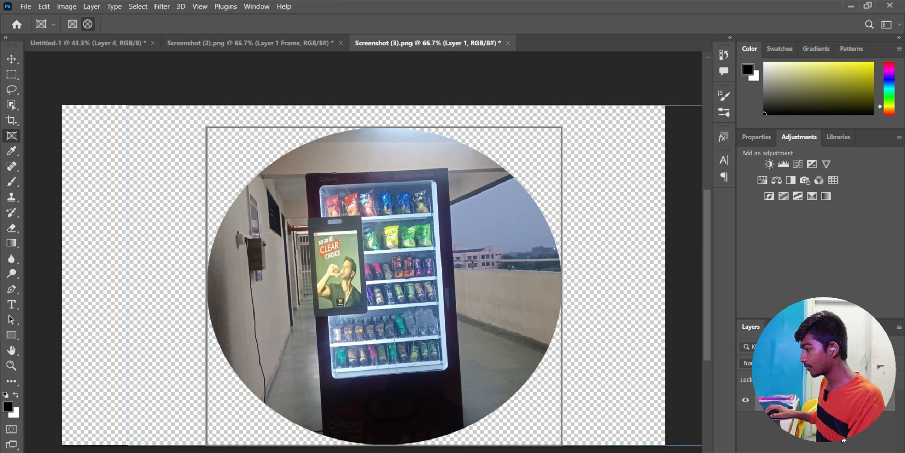
pyautogui.rightClick(855, 400)
pyautogui.click(783, 188)
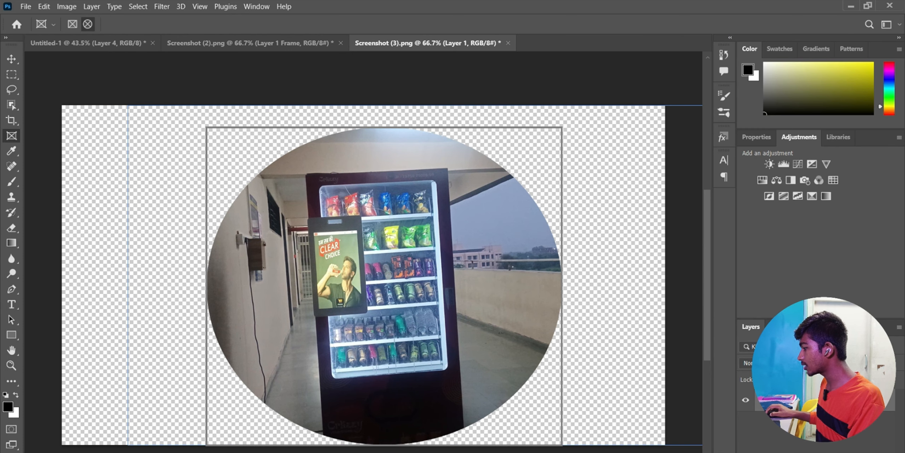
pyautogui.rightClick(847, 400)
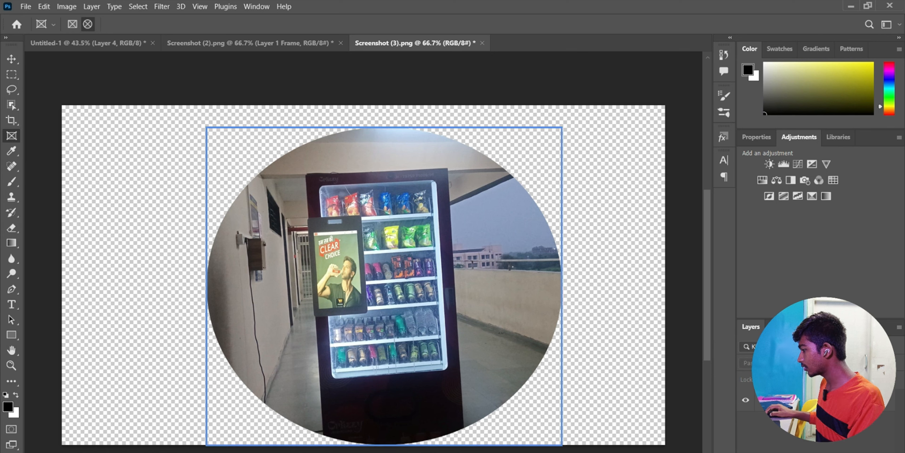
pyautogui.click(779, 187)
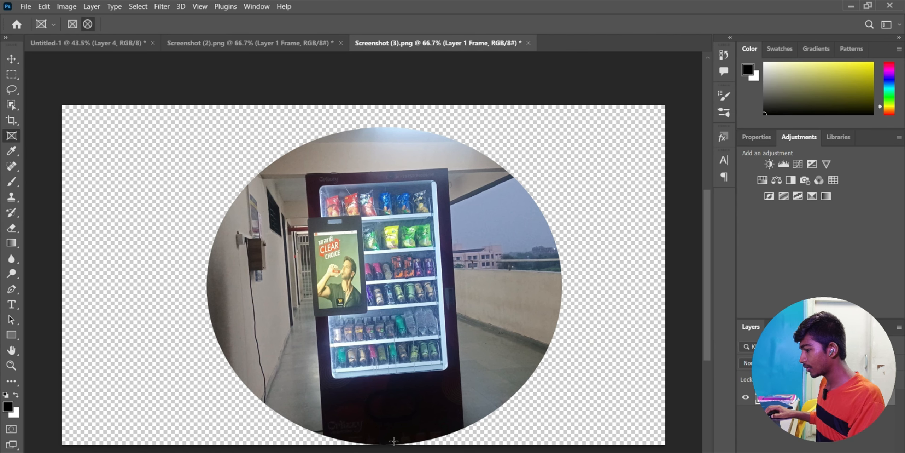
# - Copy the vending machine circle into the Untitled-1 thumbnail and scale it down
pyautogui.hotkey('ctrl', 'a')
pyautogui.hotkey('ctrl', 'c')
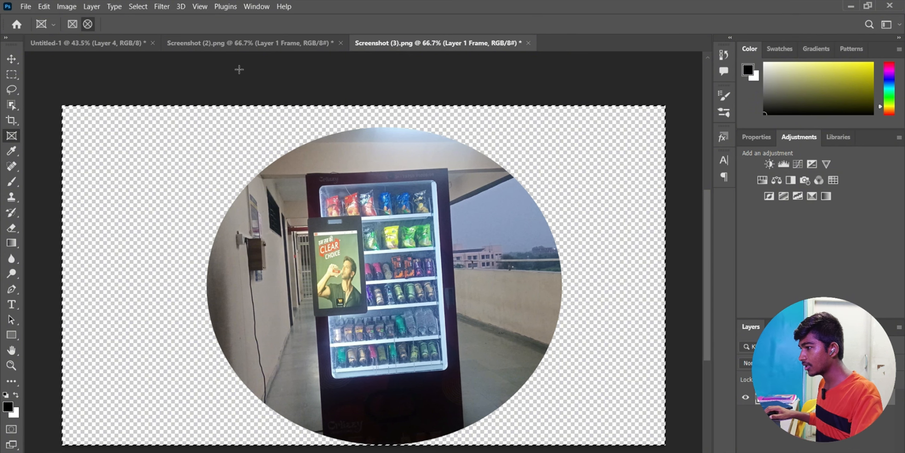
pyautogui.click(125, 43)
pyautogui.hotkey('ctrl', 'v')
pyautogui.hotkey('ctrl', 't')
pyautogui.moveTo(491, 149); pyautogui.dragTo(310, 278)
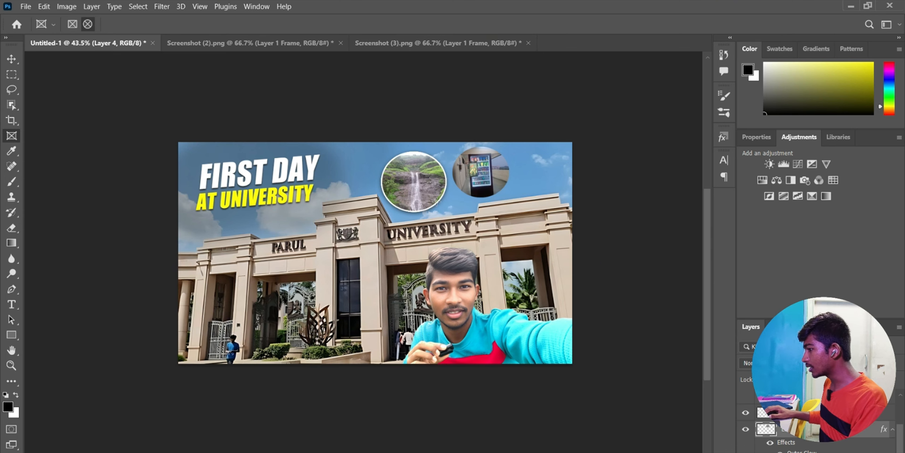
# - Copy the waterfall circle's glow and shadow style onto the vending machine circle
pyautogui.rightClick(820, 429)
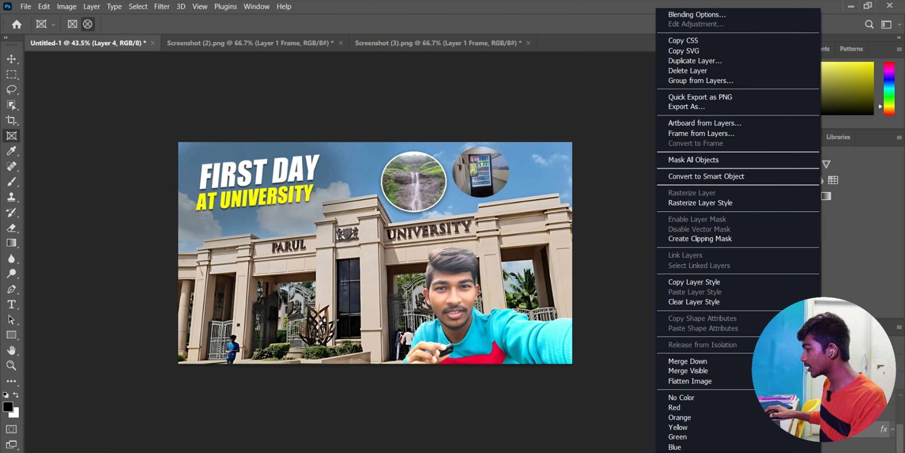
pyautogui.click(710, 283)
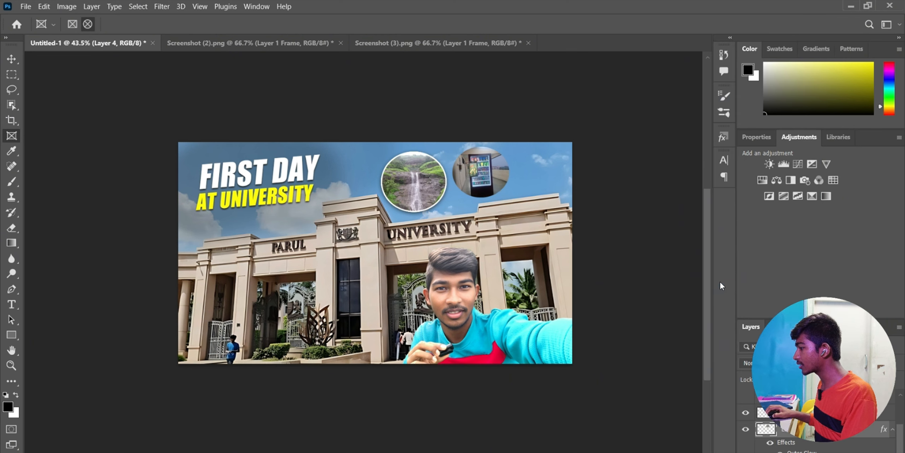
pyautogui.click(820, 412)
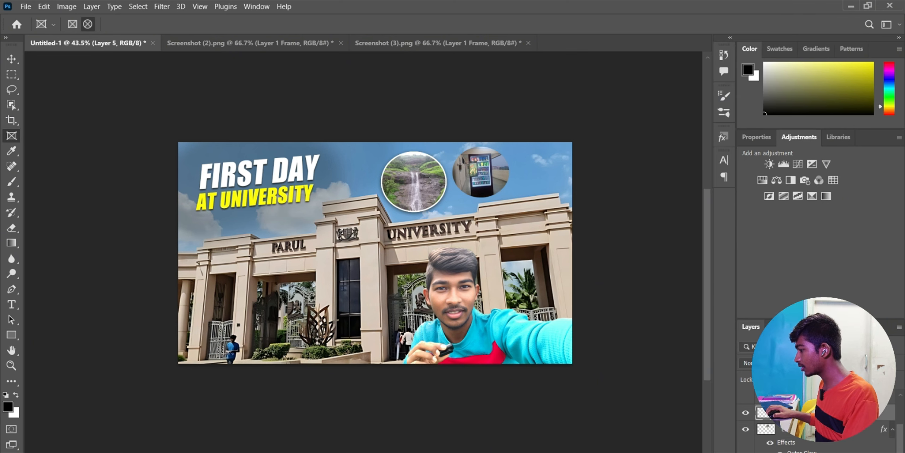
pyautogui.rightClick(820, 412)
pyautogui.click(672, 290)
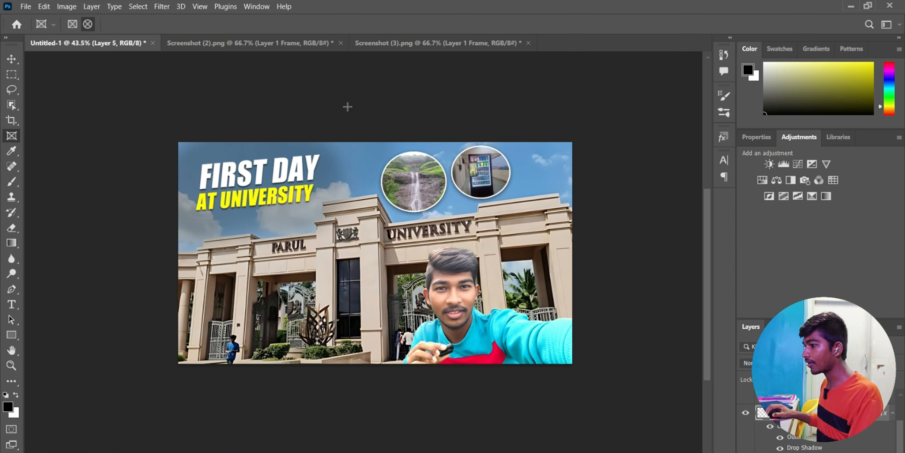
pyautogui.click(26, 7)
# - Open Screenshot (4).png, frame the fish tank in an ellipse, and convert it to a Smart Object
pyautogui.click(36, 27)
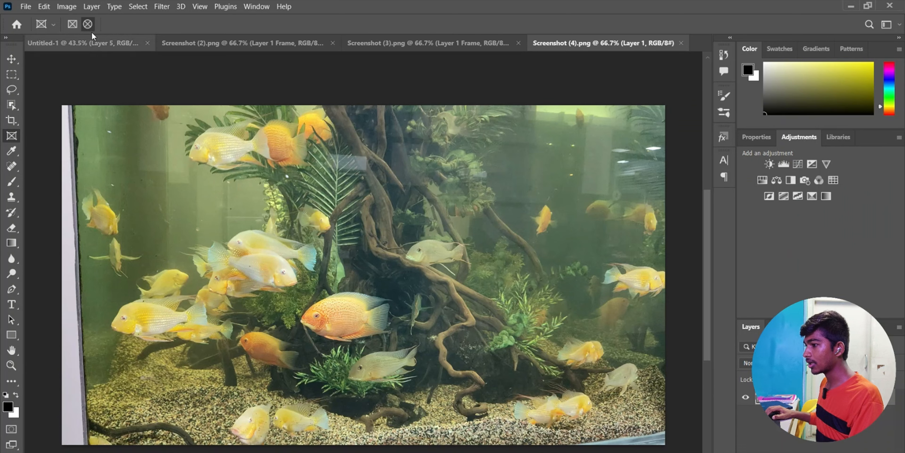
pyautogui.moveTo(239, 140); pyautogui.dragTo(555, 437)
pyautogui.rightClick(867, 396)
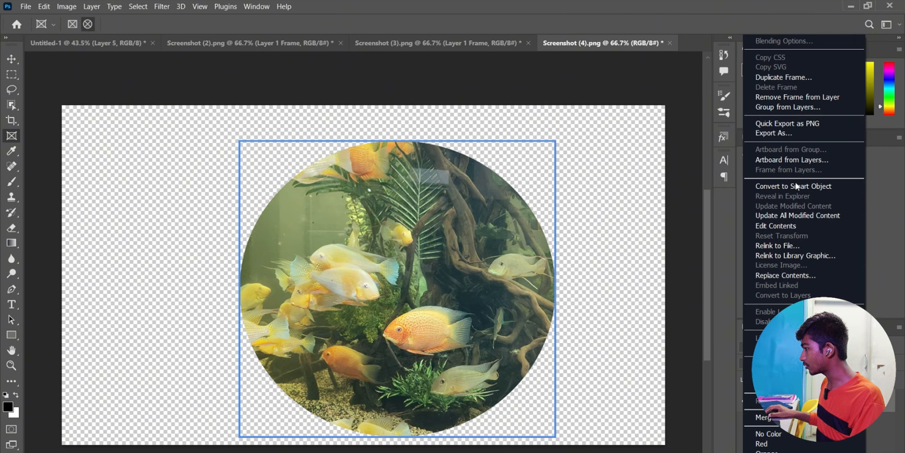
pyautogui.click(797, 185)
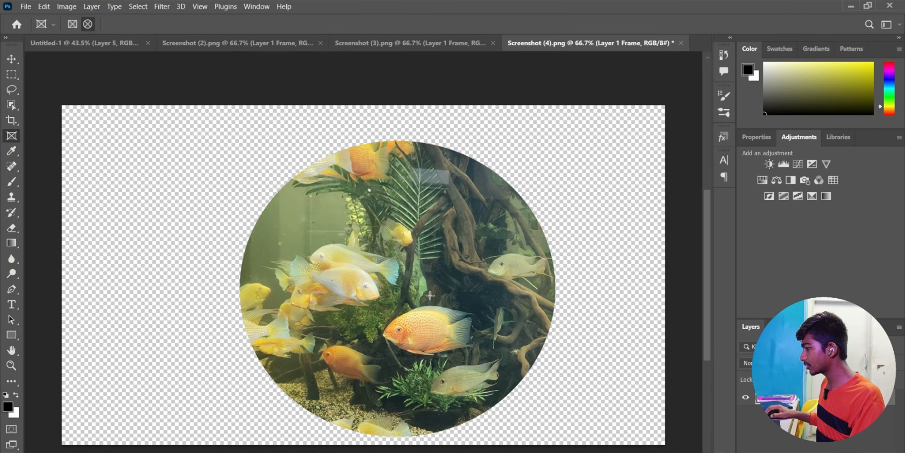
# - Paste the fish circle into the thumbnail and shrink it to about 30 percent
pyautogui.click(77, 46)
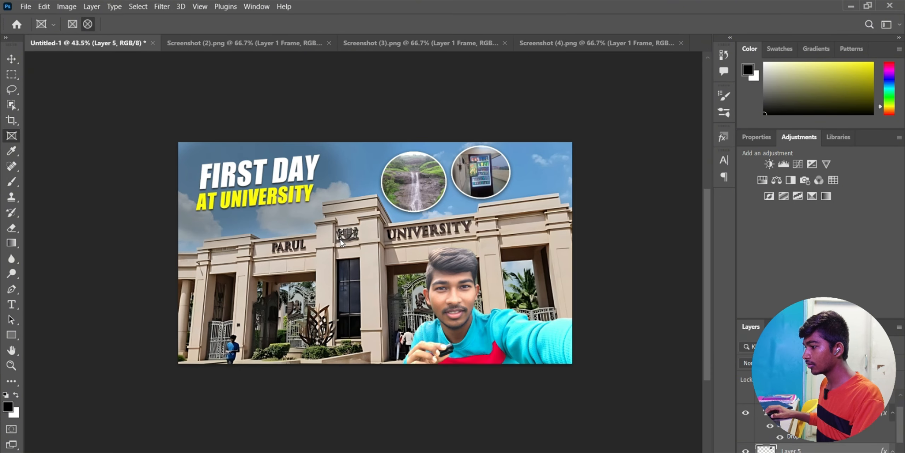
pyautogui.hotkey('ctrl', 'v')
pyautogui.hotkey('ctrl', 't')
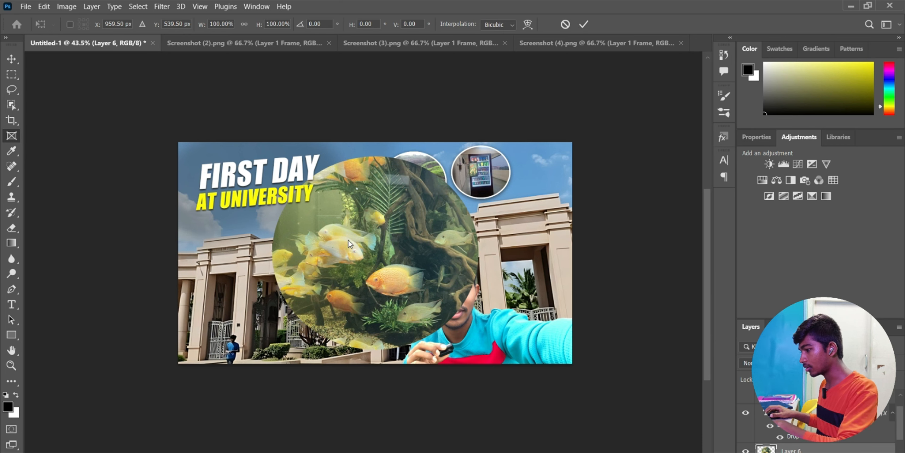
pyautogui.moveTo(478, 350); pyautogui.dragTo(544, 174)
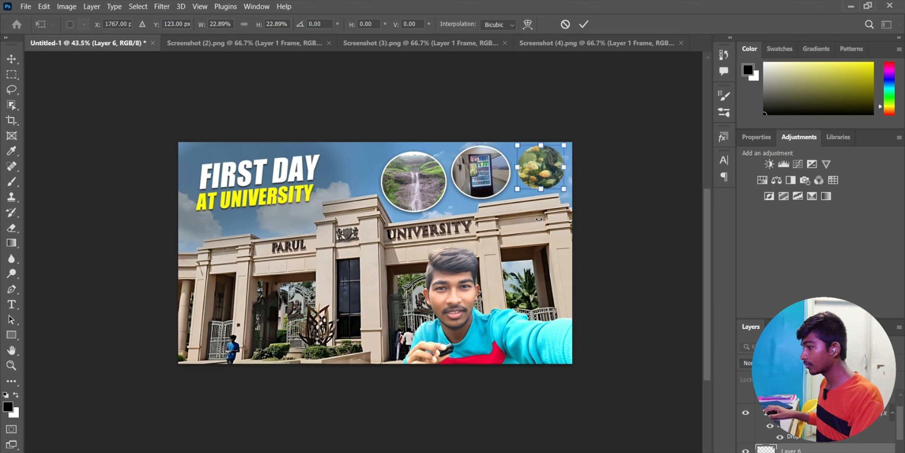
pyautogui.click(584, 25)
# - Paste the matching white border and shadow style onto the fish circle
pyautogui.rightClick(827, 449)
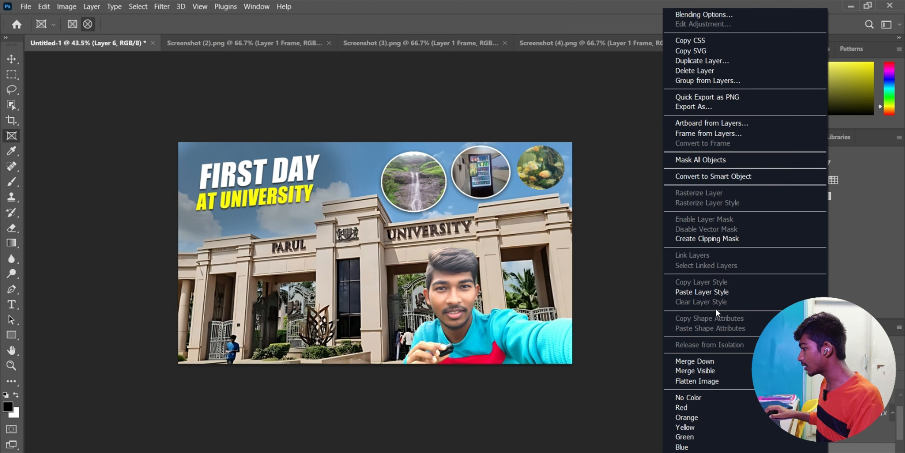
pyautogui.click(712, 293)
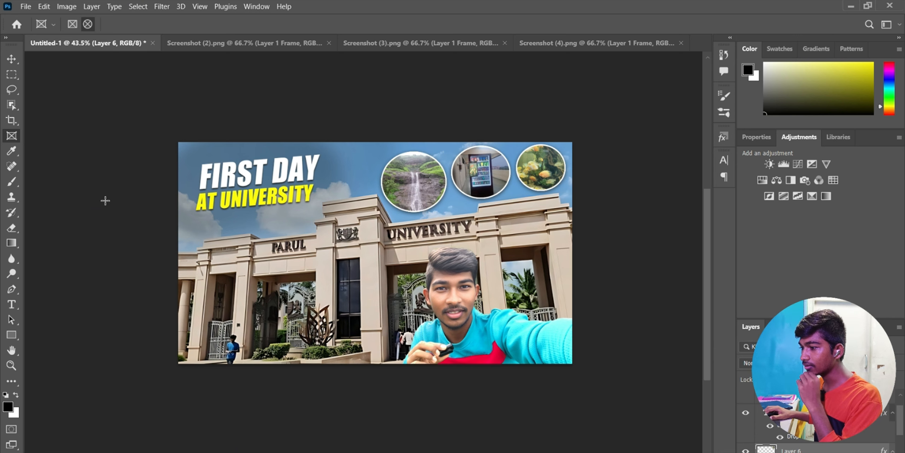
pyautogui.press('g')
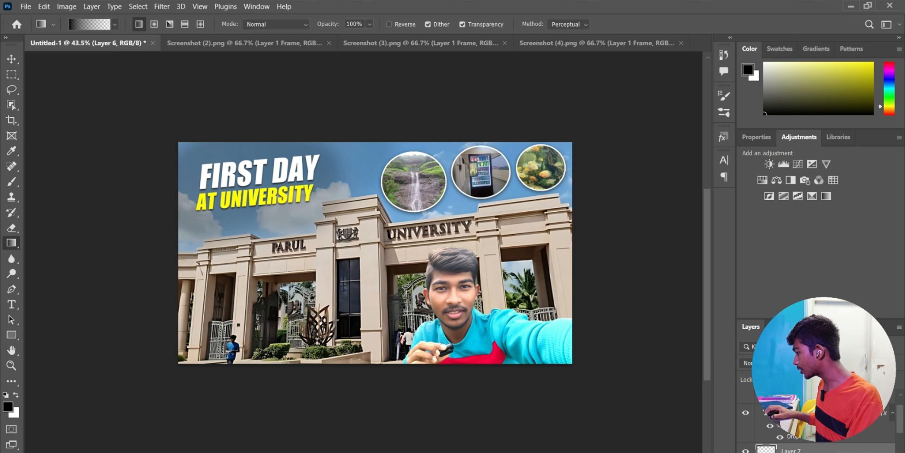
# - Move the empty layer to the top and add a black-to-transparent gradient along the bottom
pyautogui.moveTo(813, 438); pyautogui.dragTo(813, 389)
pyautogui.scroll(1, 401, 371)
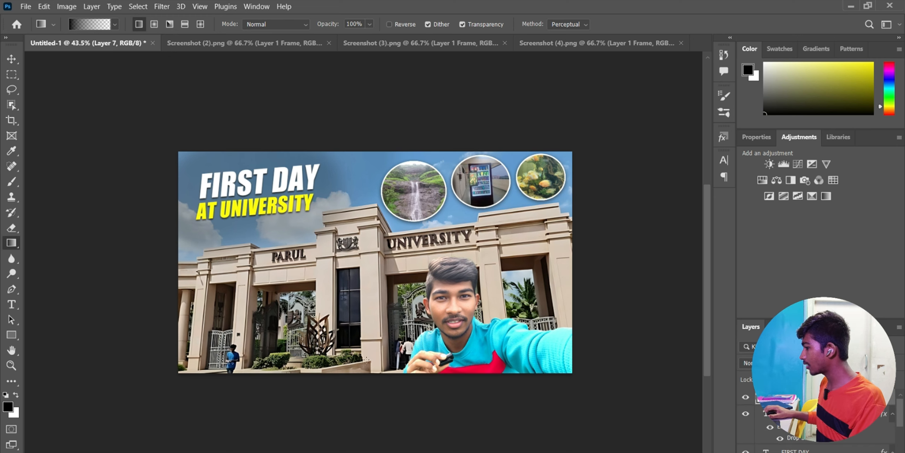
pyautogui.moveTo(346, 371); pyautogui.dragTo(346, 303)
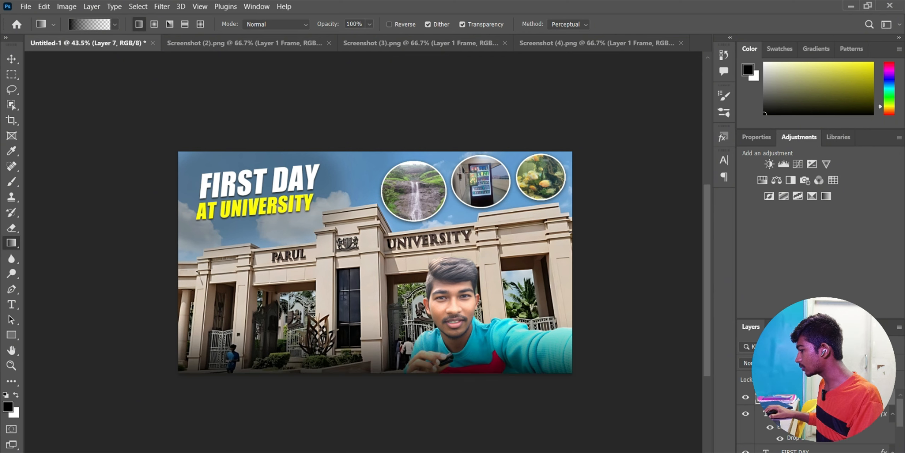
pyautogui.scroll(-2, 367, 212)
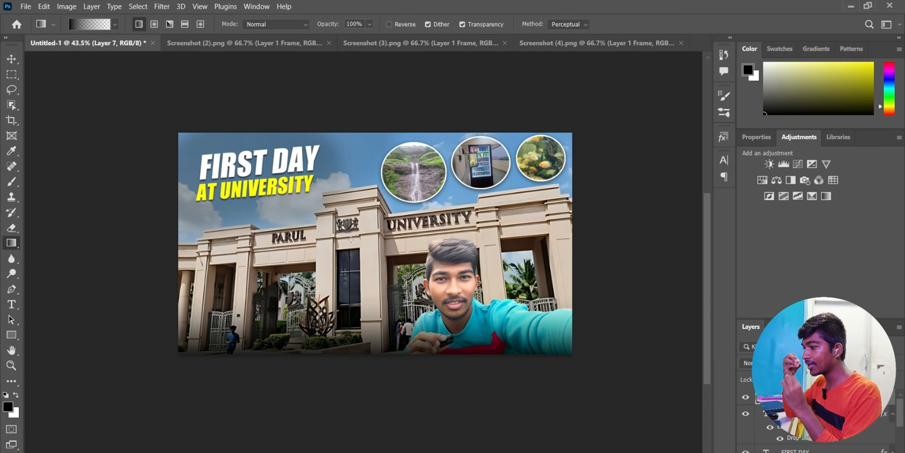
# - Quick Export the thumbnail as Untitled-1.png to the Desktop, replacing the old file, and reopen it
pyautogui.click(26, 7)
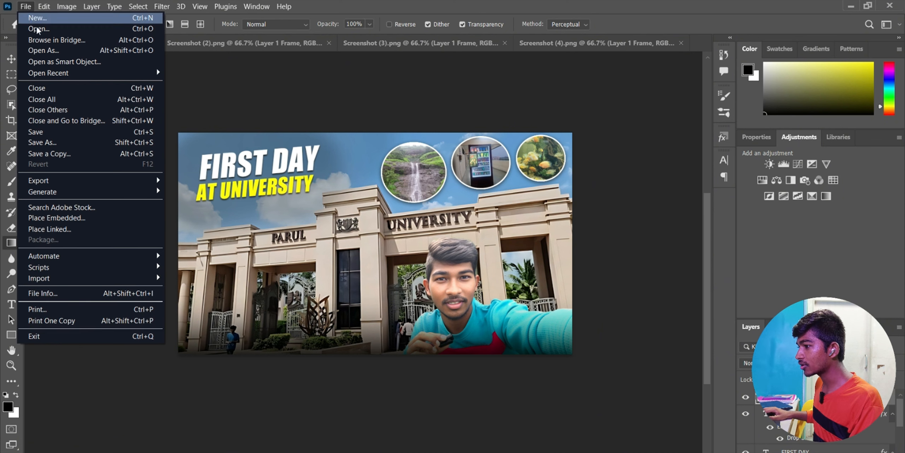
pyautogui.moveTo(135, 181)
pyautogui.click(183, 178)
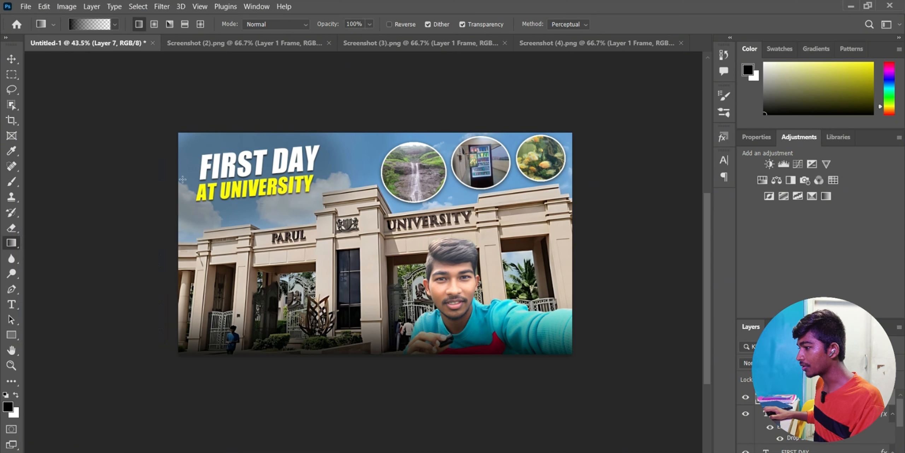
pyautogui.click(805, 440)
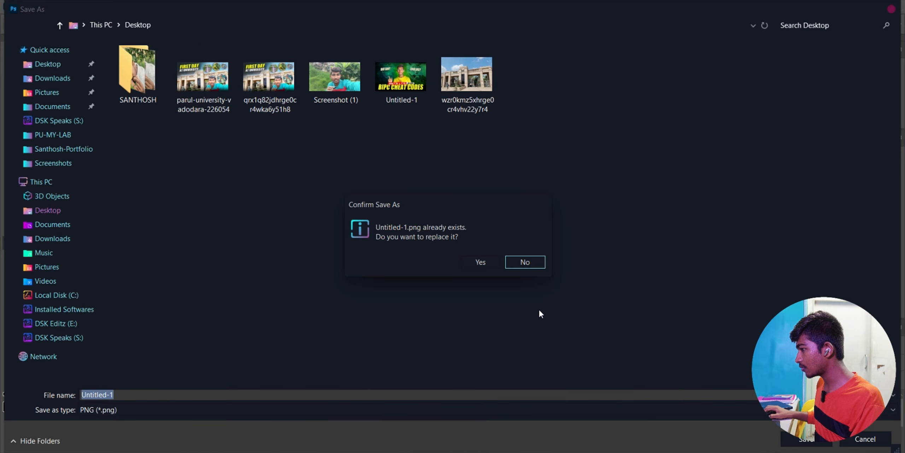
pyautogui.click(480, 261)
pyautogui.click(25, 7)
pyautogui.click(44, 25)
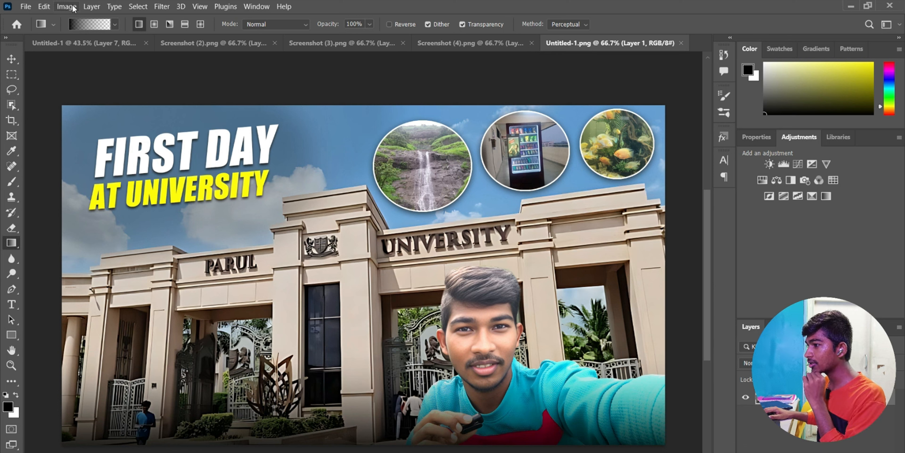
# - In the Camera Raw Filter, raise Exposure to +0.35 and Sharpening to 19
pyautogui.click(161, 7)
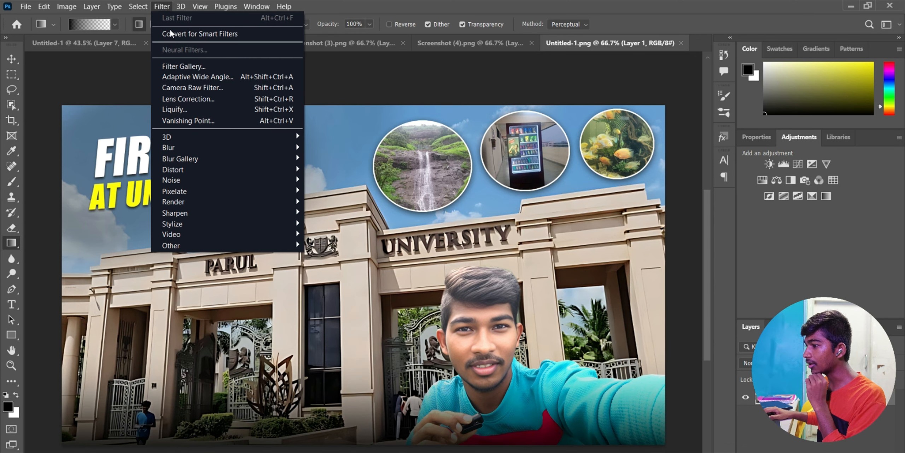
pyautogui.click(179, 87)
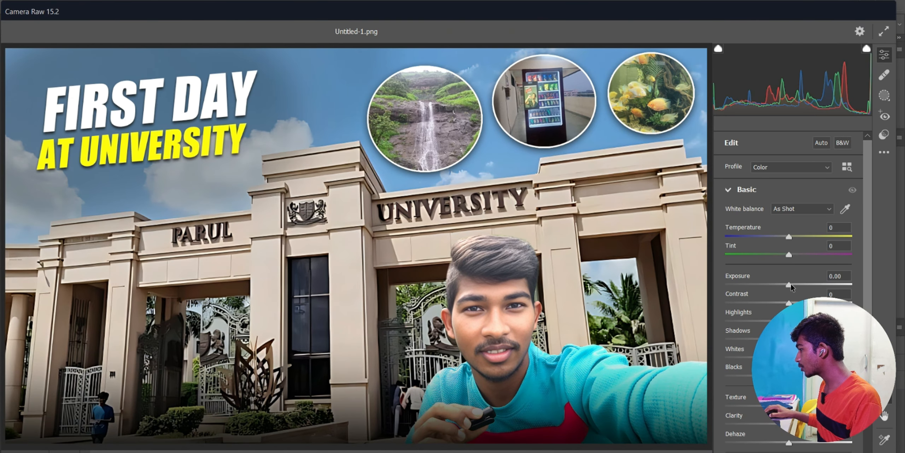
pyautogui.moveTo(791, 285); pyautogui.dragTo(807, 302)
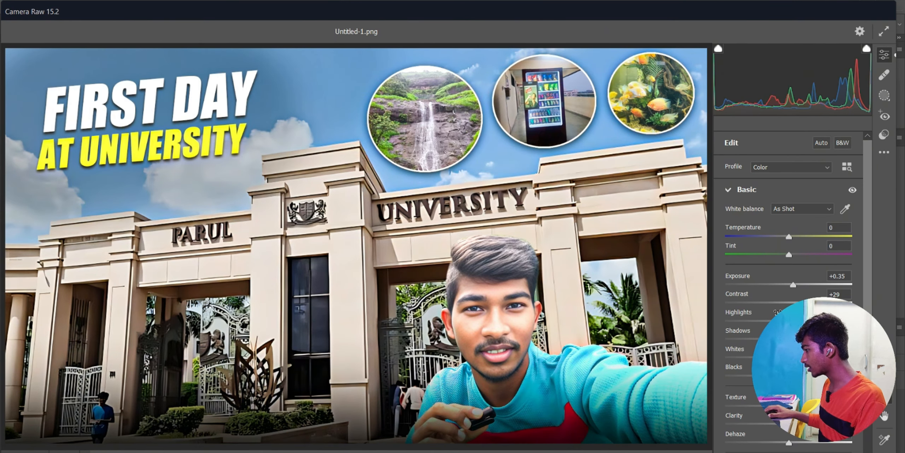
pyautogui.scroll(-5, 743, 360)
pyautogui.click(748, 295)
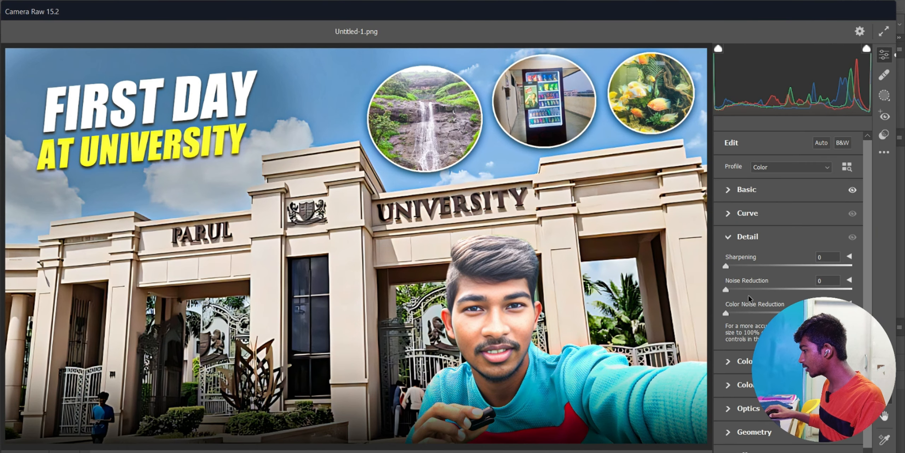
pyautogui.moveTo(725, 265); pyautogui.dragTo(741, 265)
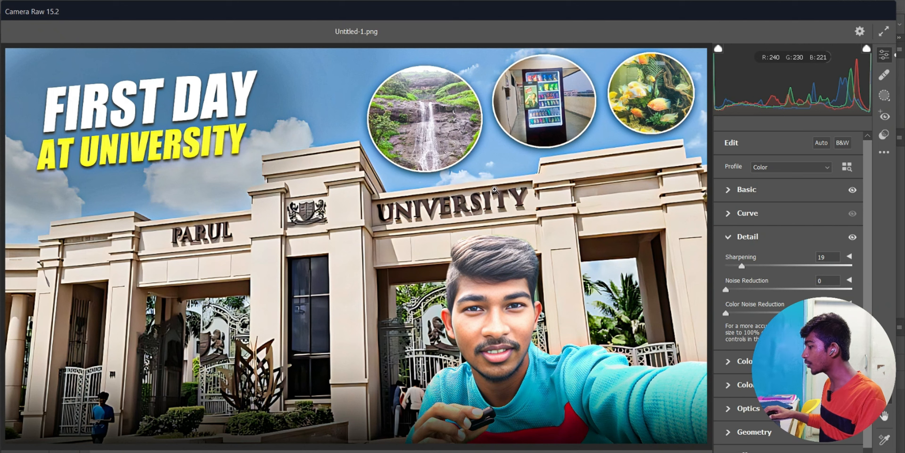
# - Add a radial mask over the face for local texture enhancement and apply the Camera Raw edits
pyautogui.click(884, 95)
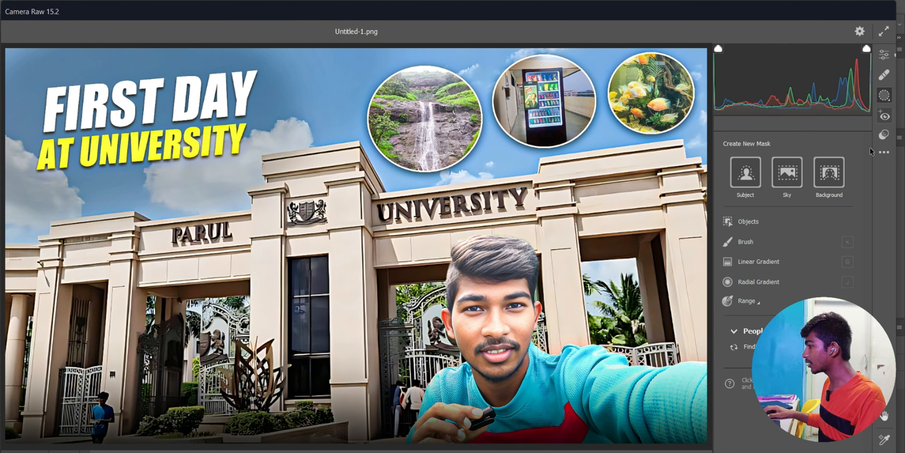
pyautogui.click(778, 282)
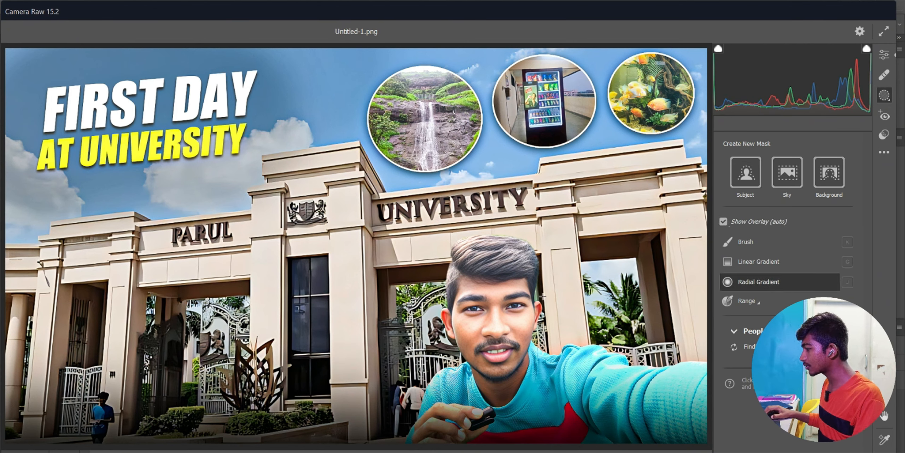
pyautogui.moveTo(494, 330); pyautogui.dragTo(529, 287)
pyautogui.scroll(-2, 789, 354)
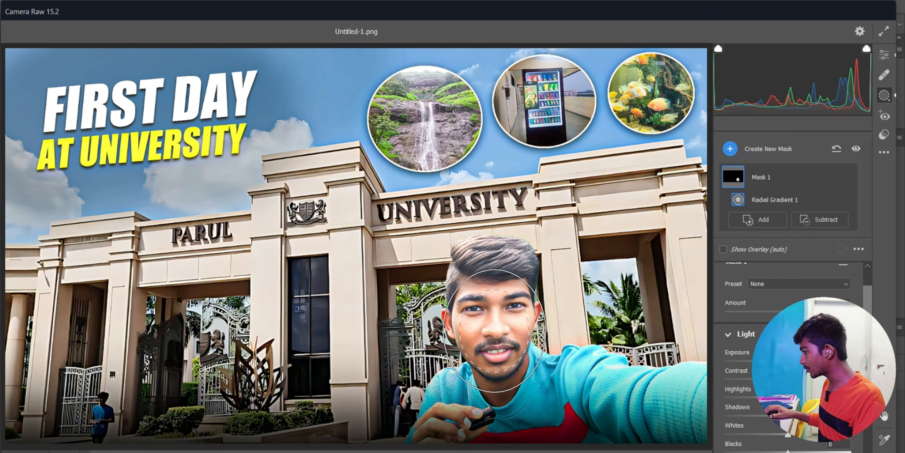
pyautogui.scroll(-5, 788, 336)
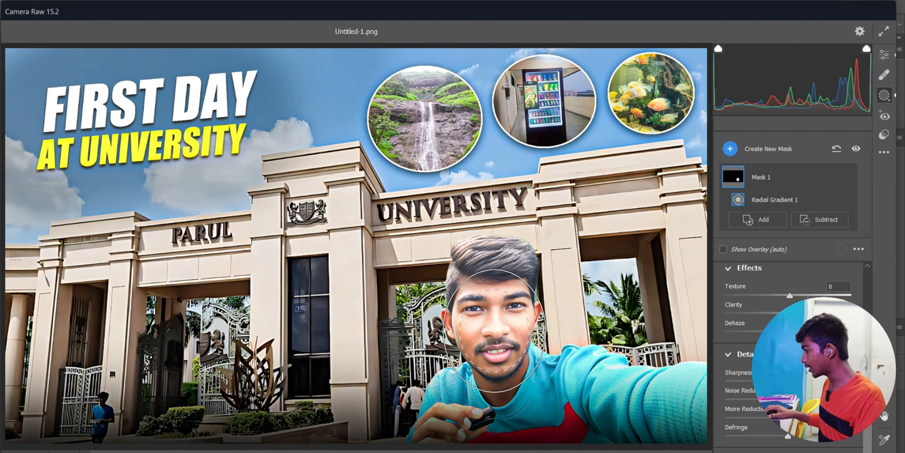
pyautogui.press('Return')
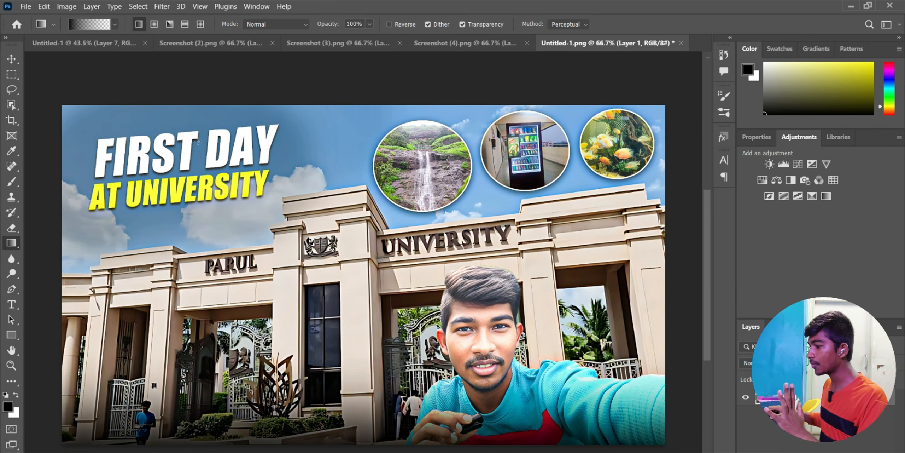
# - Quick Export the edited image as a PNG named Thumbnail, then minimize Photoshop
pyautogui.click(25, 6)
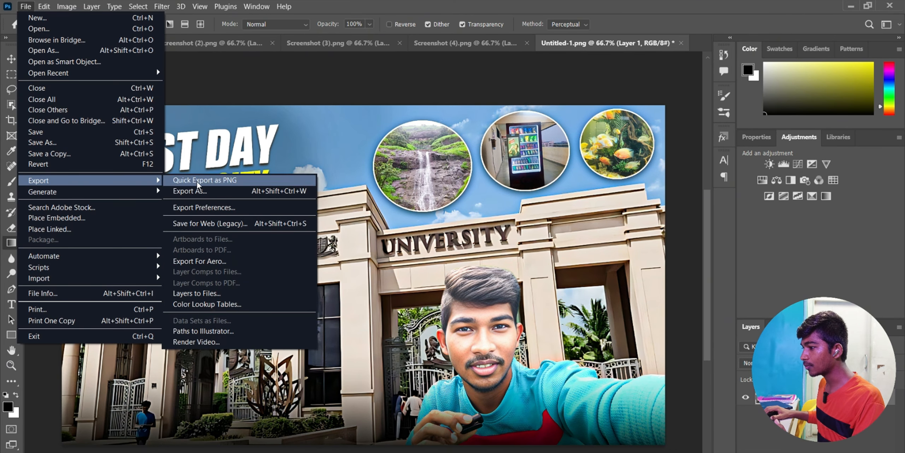
pyautogui.click(197, 182)
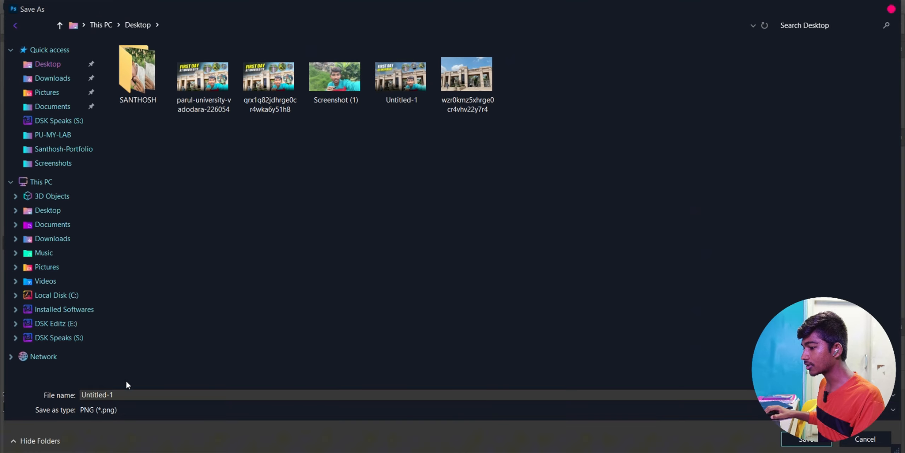
pyautogui.write('Thumbnail')
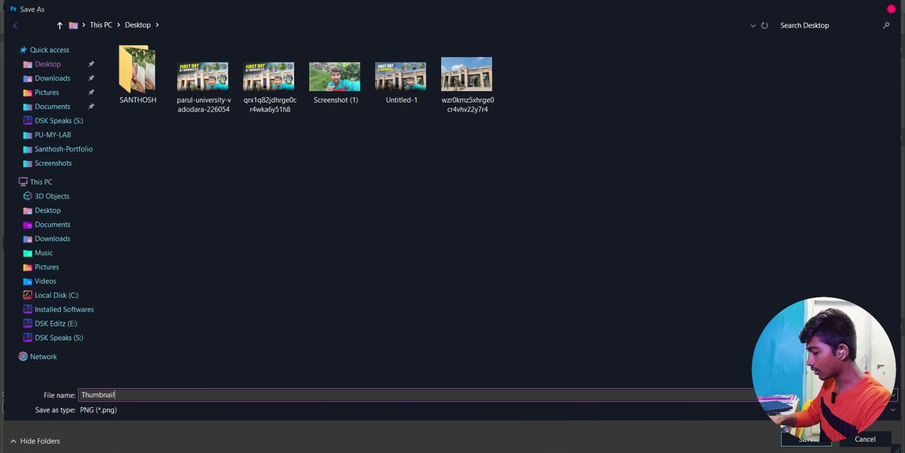
pyautogui.click(824, 444)
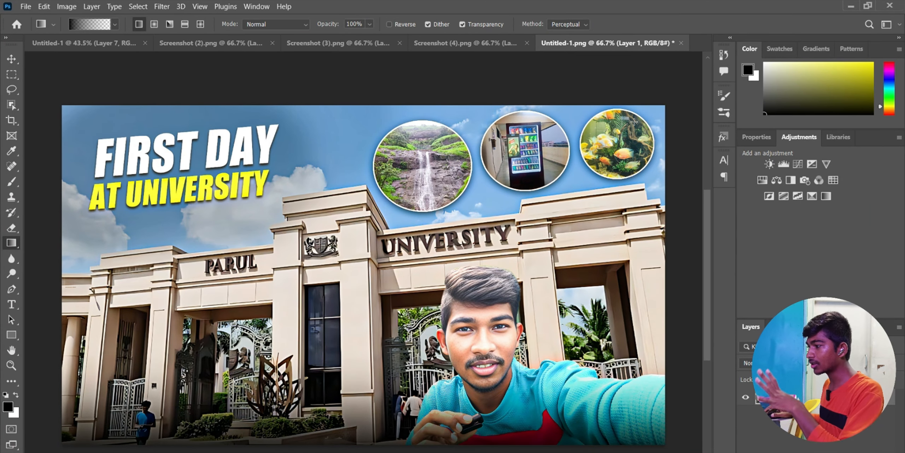
pyautogui.click(853, 7)
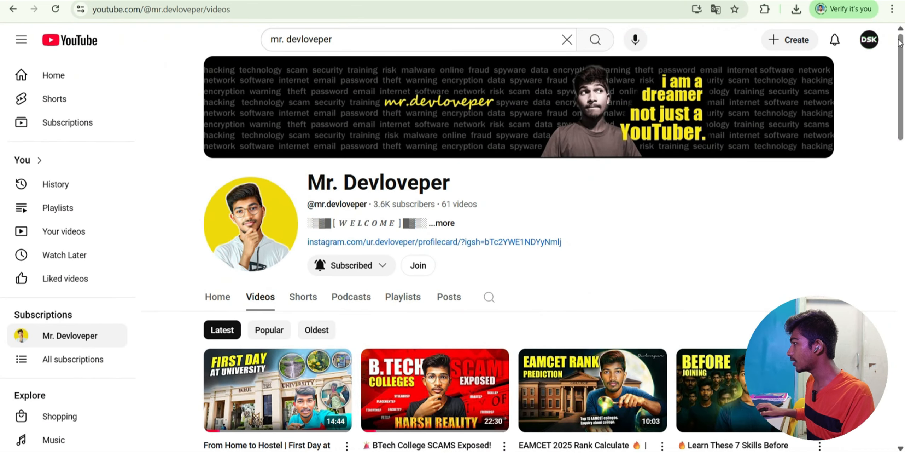
# - Go to your channel page from the YouTube account menu and scroll through its empty video list
pyautogui.click(869, 45)
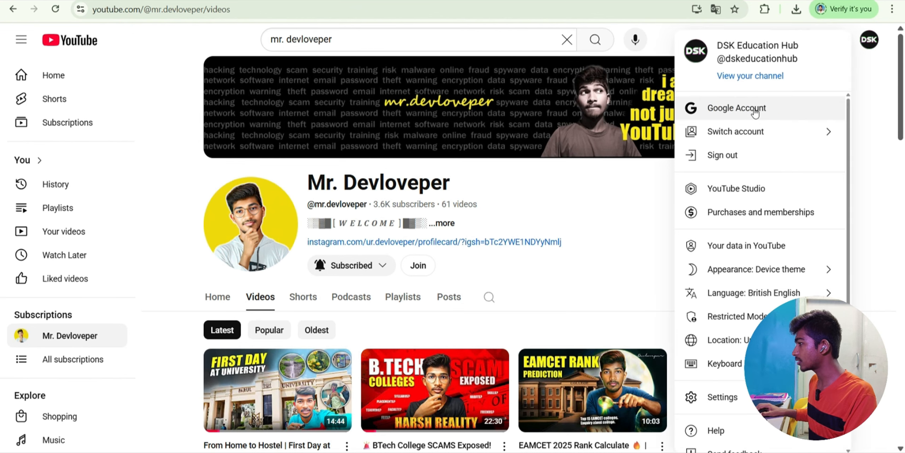
pyautogui.click(754, 80)
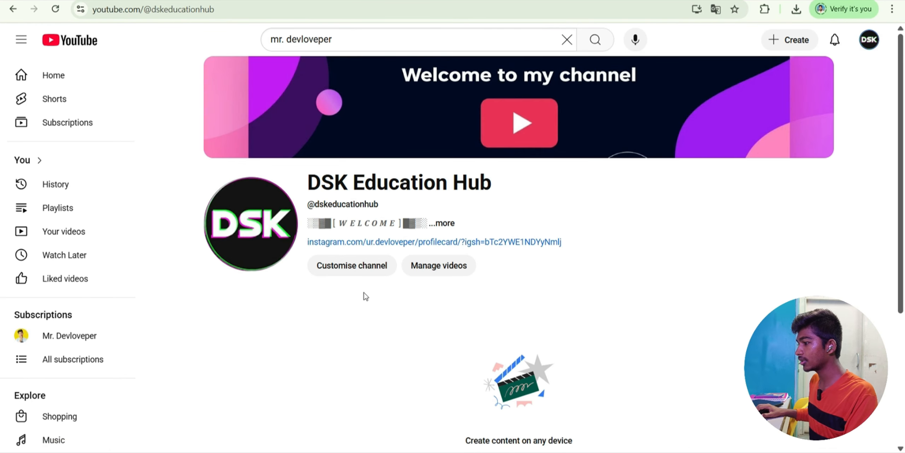
pyautogui.scroll(-5, 360, 283)
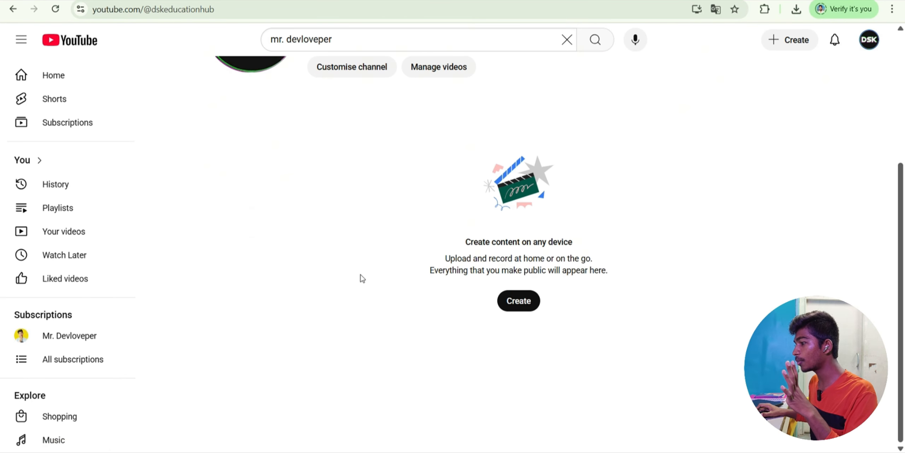
pyautogui.scroll(5, 362, 277)
pyautogui.scroll(-3, 530, 387)
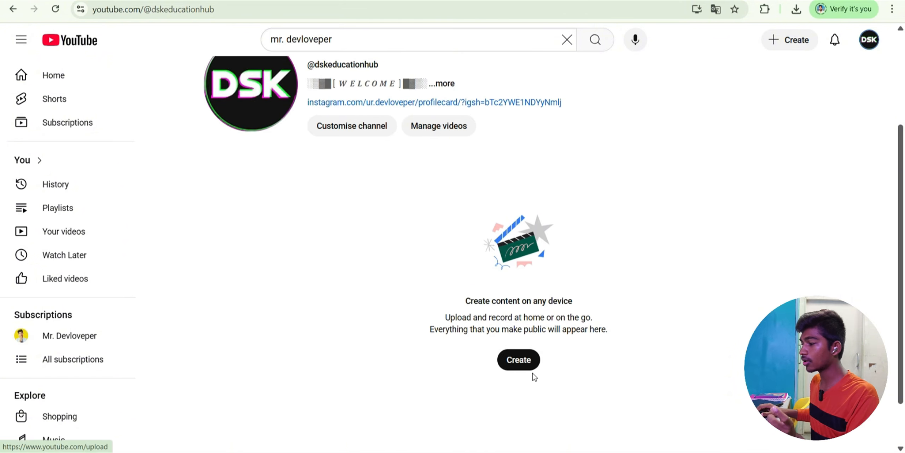
pyautogui.scroll(3, 529, 361)
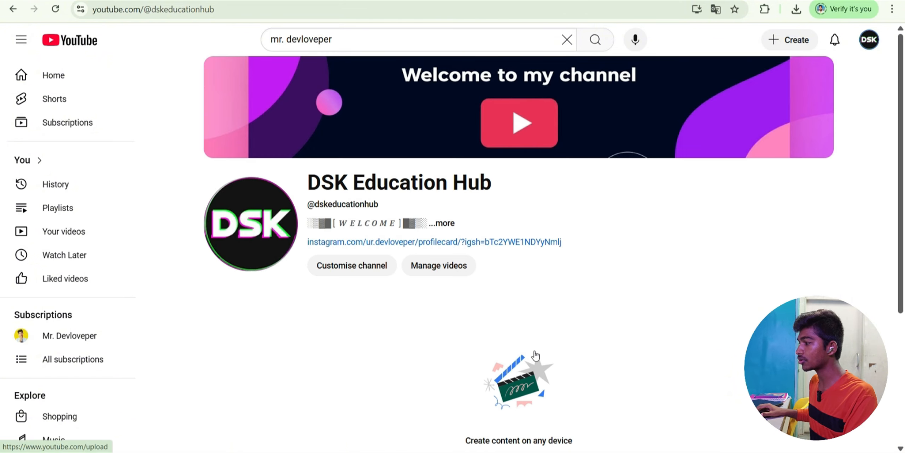
# - Upload 0728.mp4 from the Desktop through Create > Upload video
pyautogui.click(783, 39)
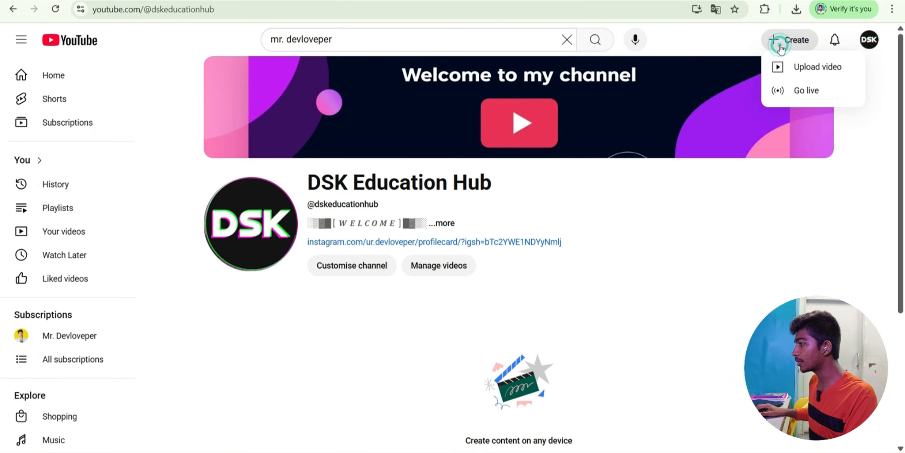
pyautogui.click(823, 68)
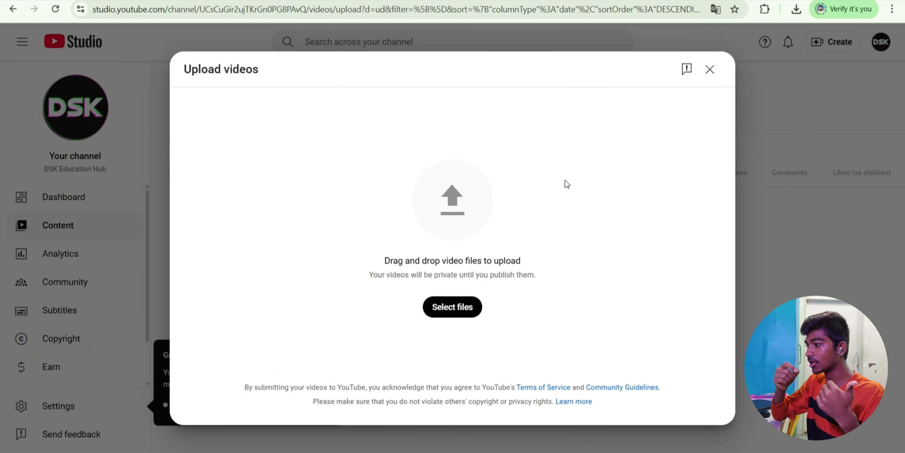
pyautogui.click(451, 306)
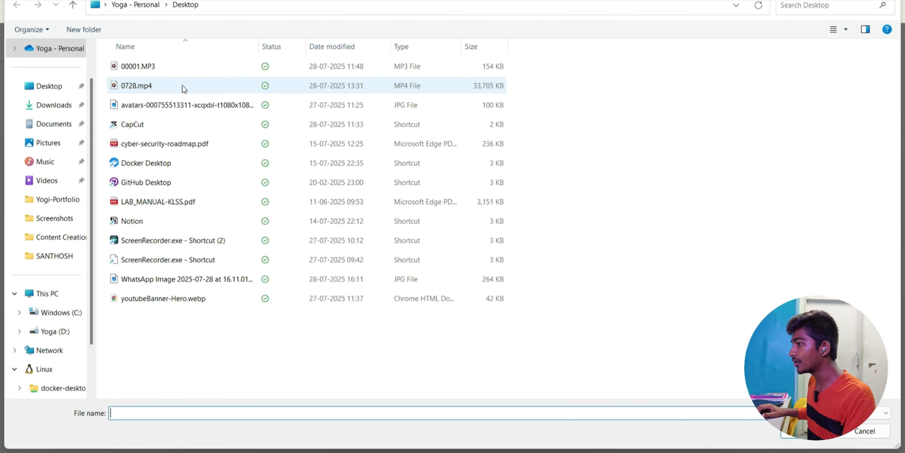
pyautogui.doubleClick(182, 86)
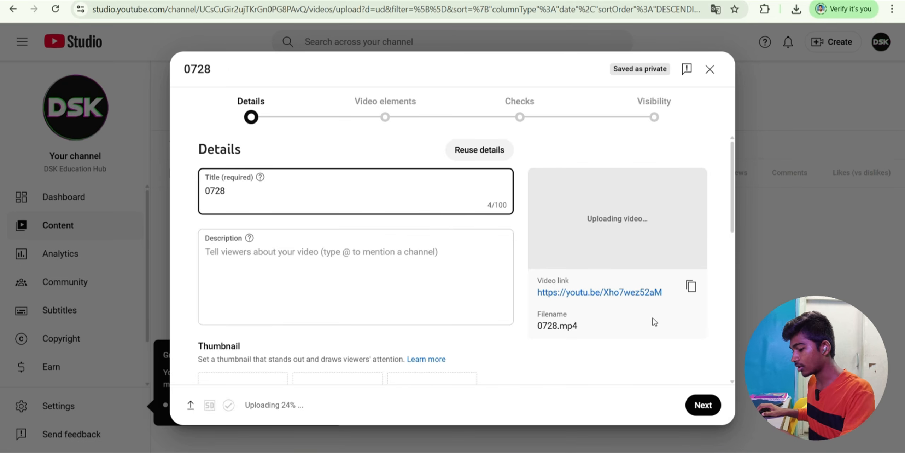
pyautogui.press('super+d')
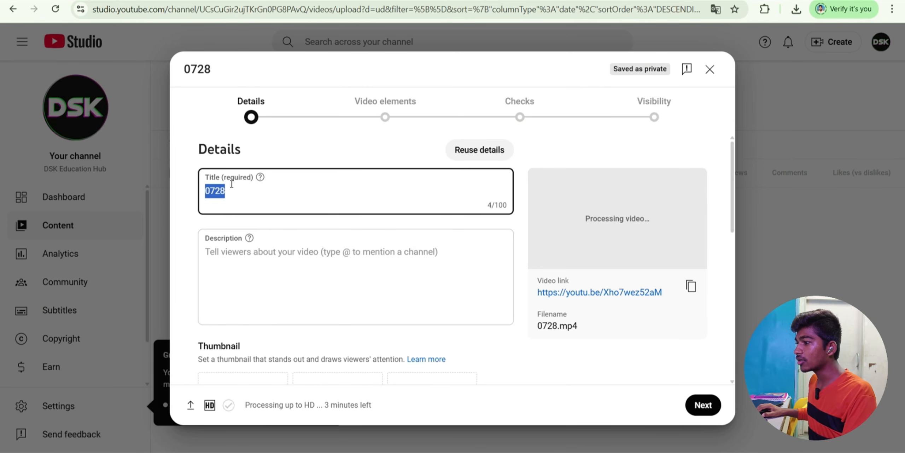
# - On chatgpt.com, request unique SEO-optimised titles for the vlog "First day at university"
pyautogui.hotkey('ctrl', 't')
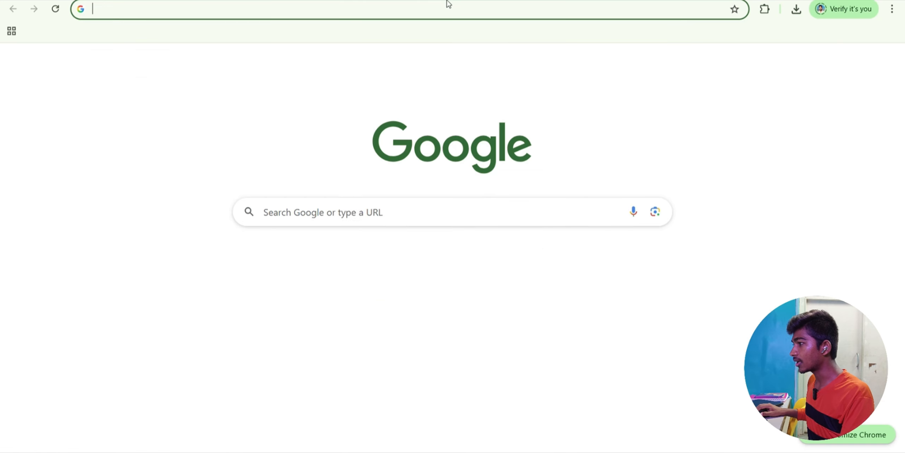
pyautogui.click(444, 10)
pyautogui.write('chatgpt.com/?model=auto')
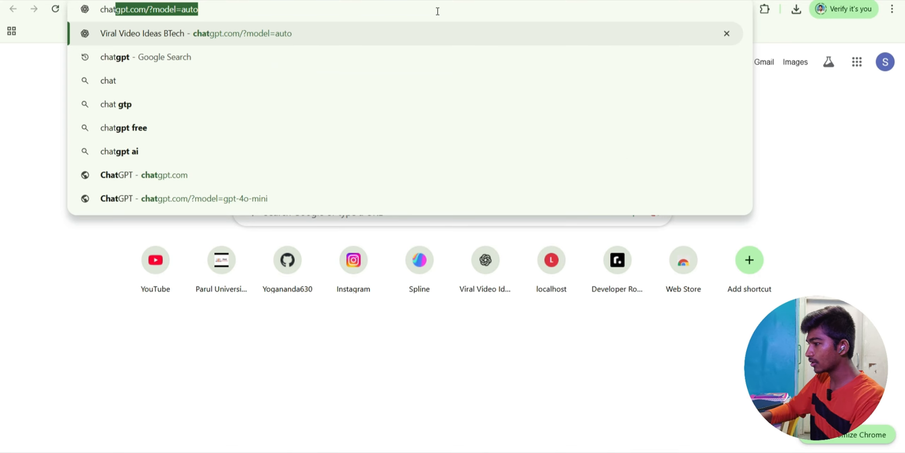
pyautogui.press('Return')
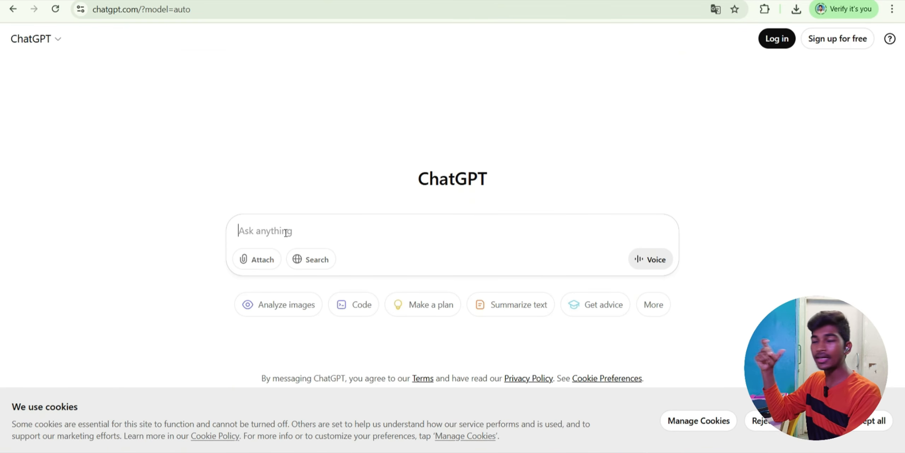
pyautogui.click(286, 233)
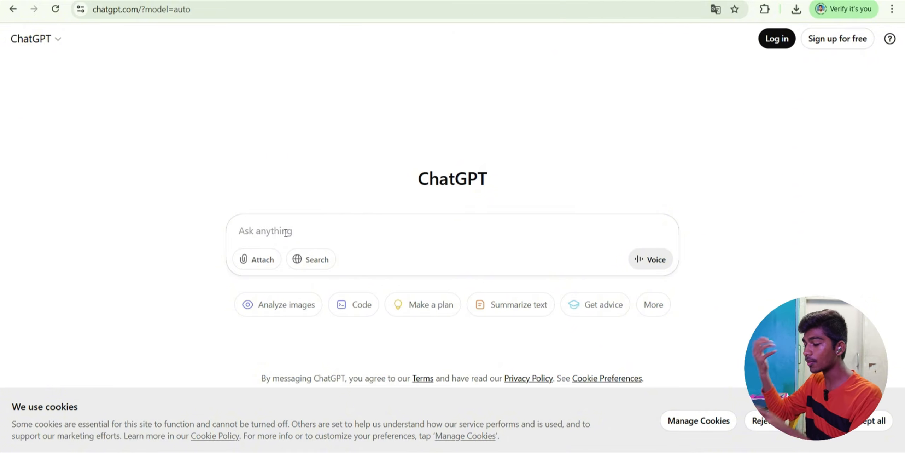
pyautogui.write('I want to ')
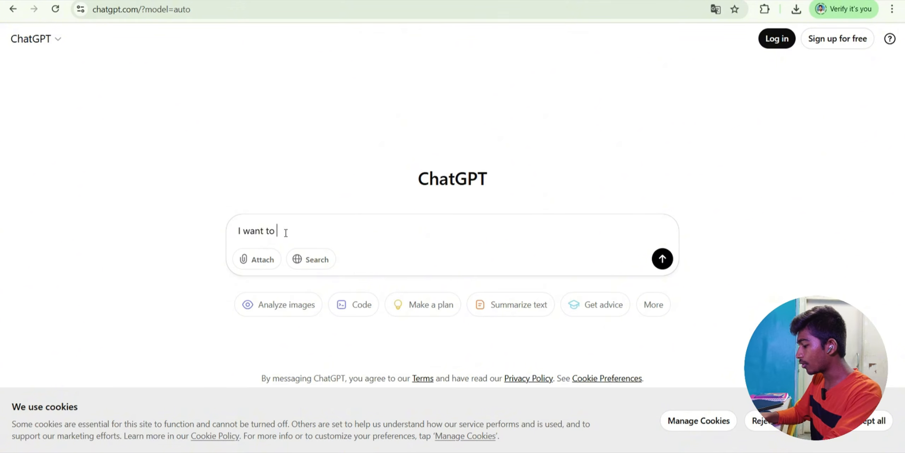
pyautogui.write('upload a vlog video " Firs')
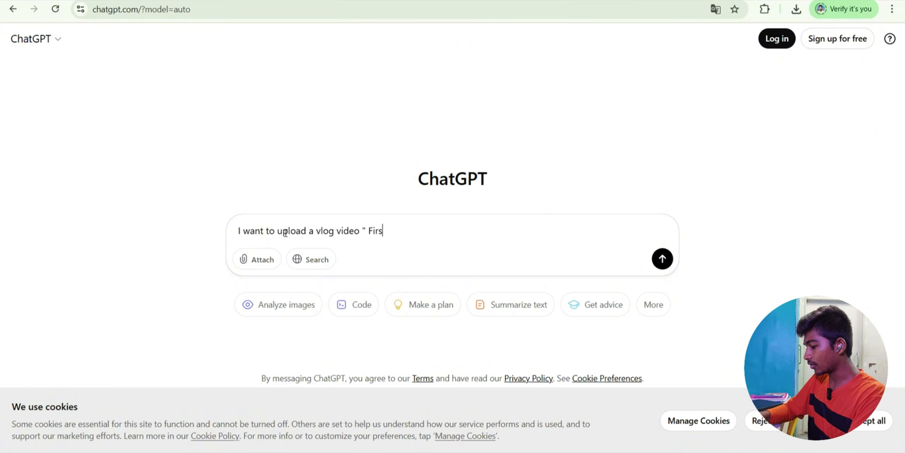
pyautogui.write('t day at unibe')
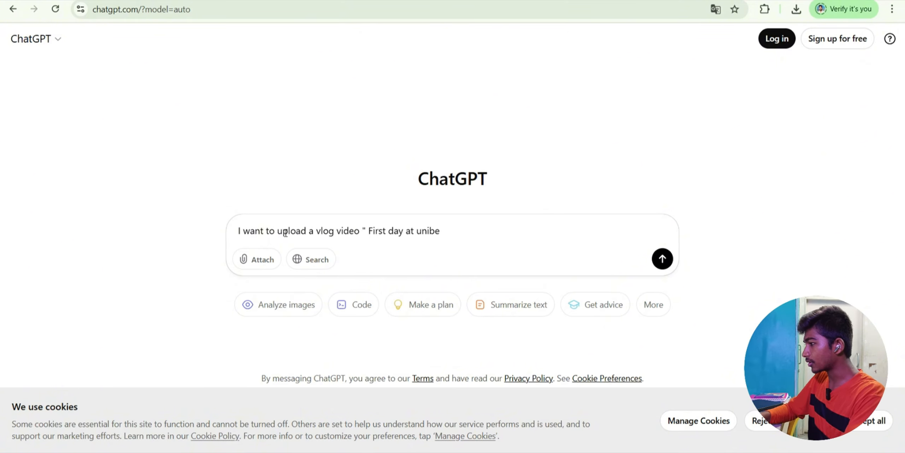
pyautogui.press('BackSpace')
pyautogui.press('BackSpace')
pyautogui.write('versity", give me unique')
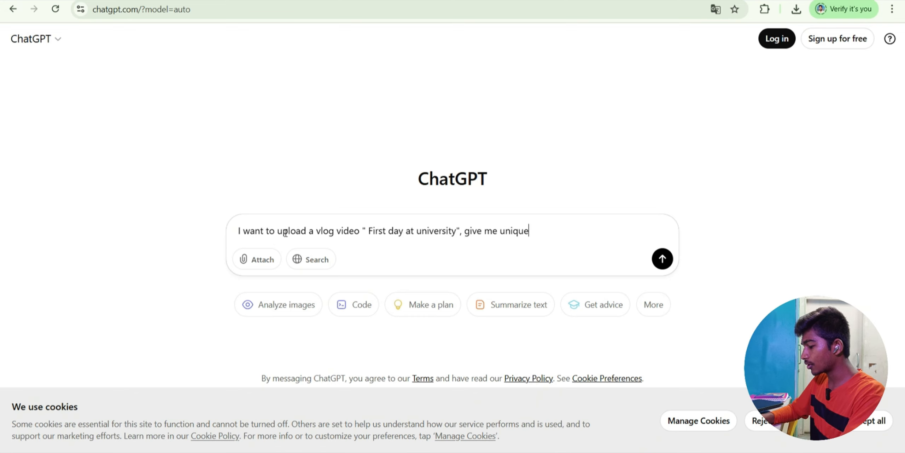
pyautogui.write(' and SEO optimi')
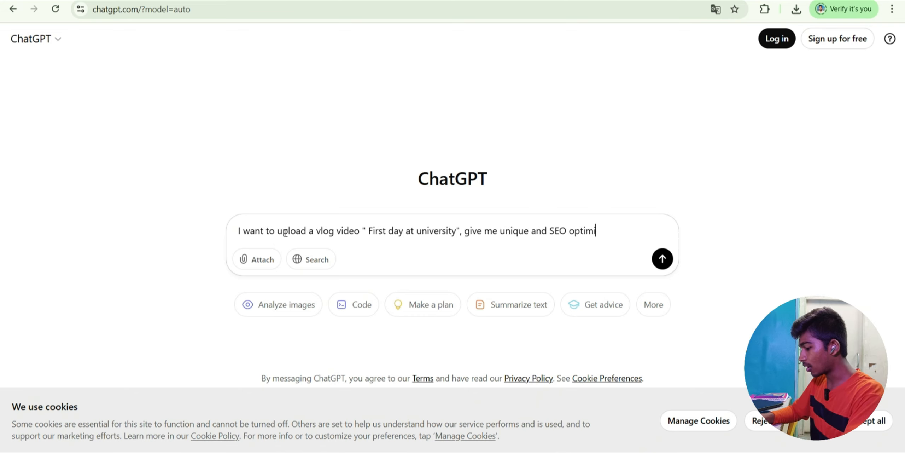
pyautogui.write('sed Title for vi')
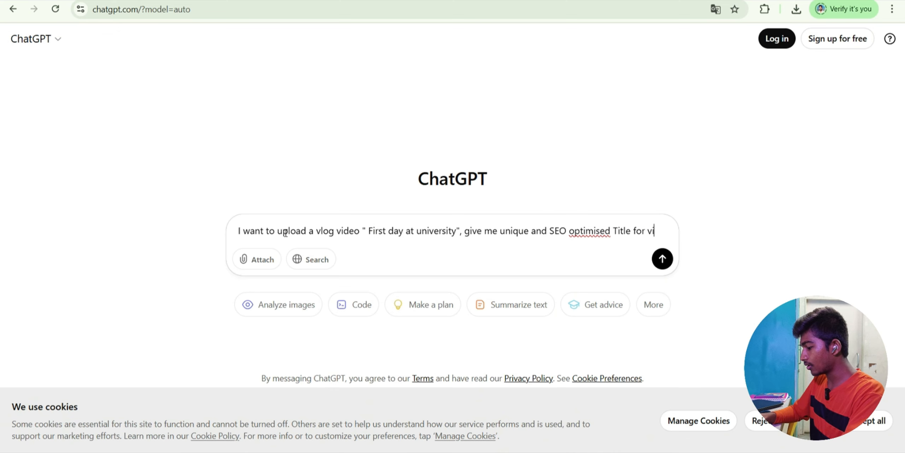
pyautogui.write('ral and trend.')
pyautogui.press('Return')
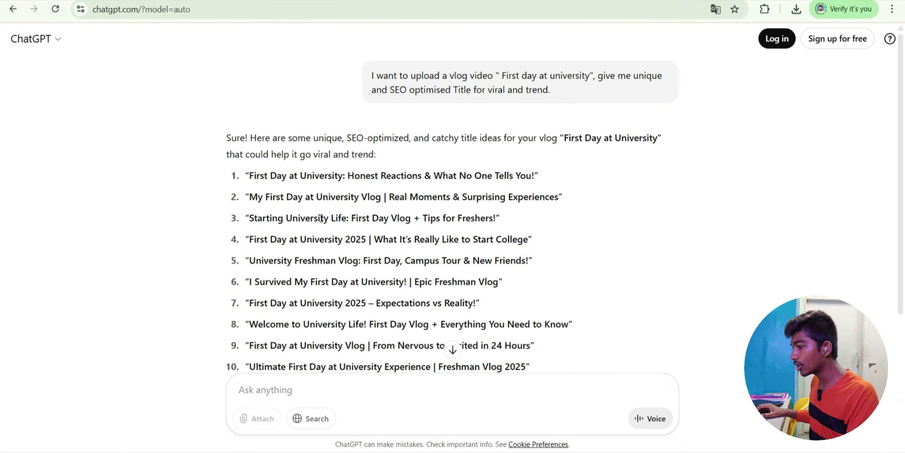
# - Copy ChatGPT's ninth title suggestion into the YouTube Studio title field
pyautogui.scroll(-2, 320, 219)
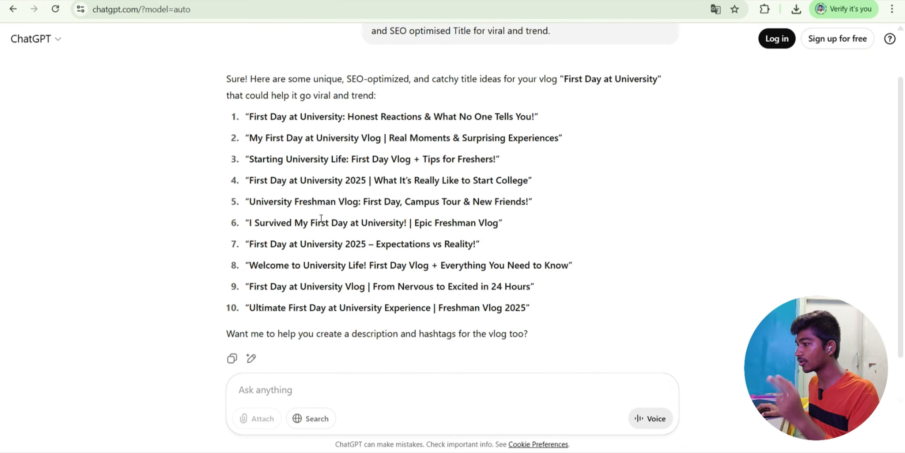
pyautogui.moveTo(425, 291); pyautogui.dragTo(530, 286)
pyautogui.rightClick(395, 285)
pyautogui.click(424, 301)
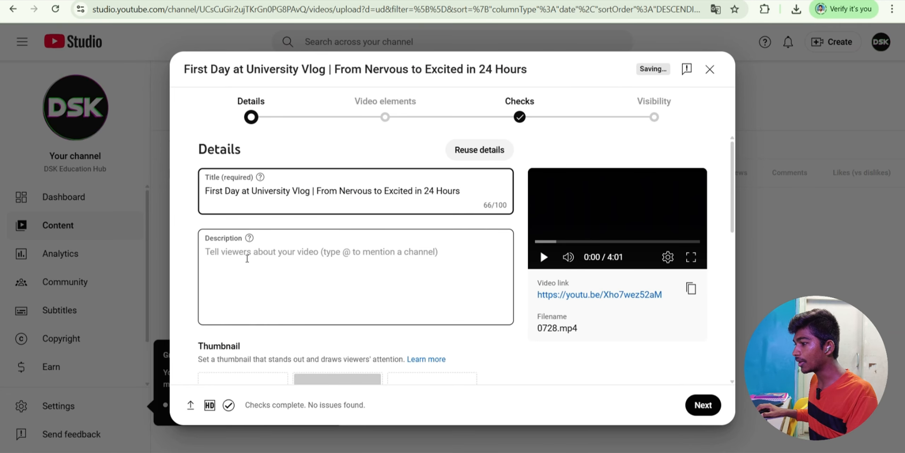
pyautogui.click(247, 258)
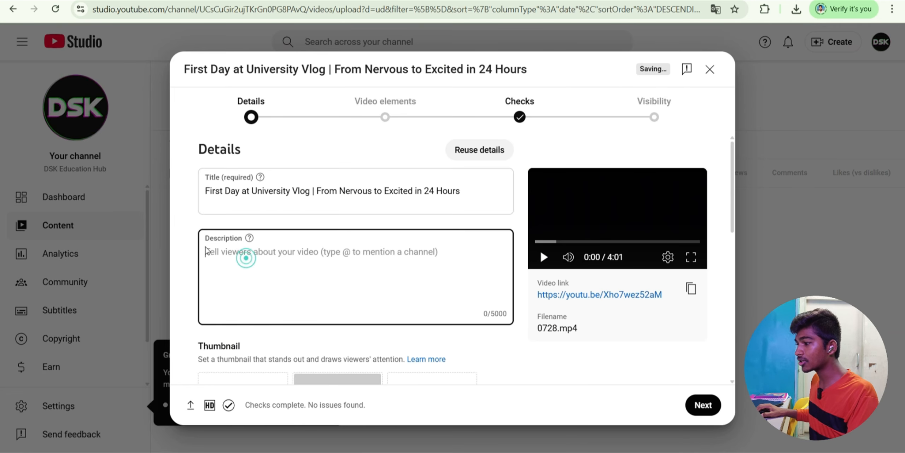
pyautogui.click(446, 1)
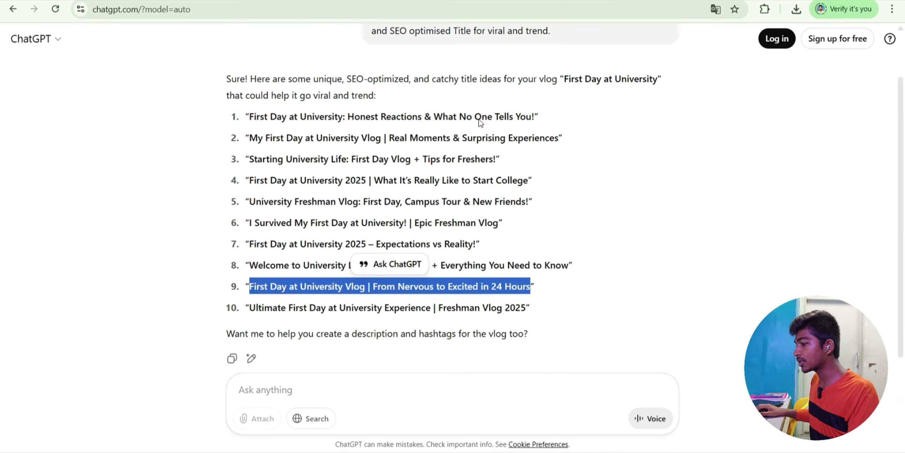
pyautogui.click(284, 389)
# - Ask ChatGPT for a description with hashtags, keywords, titles and SEO-optimised words
pyautogui.write('and also ')
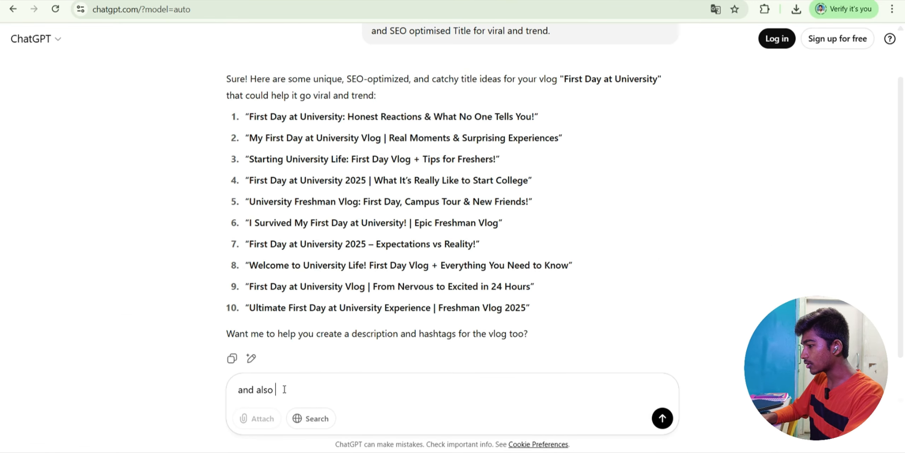
pyautogui.write('give me descrip')
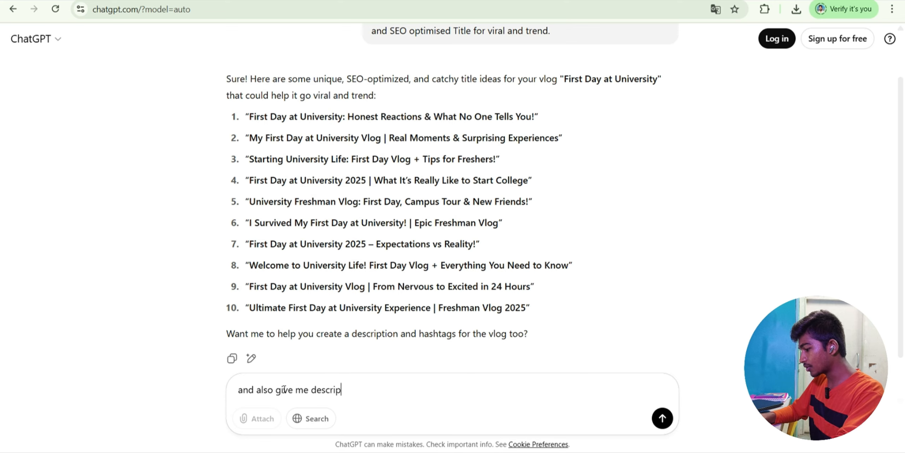
pyautogui.write('tion with hashtags')
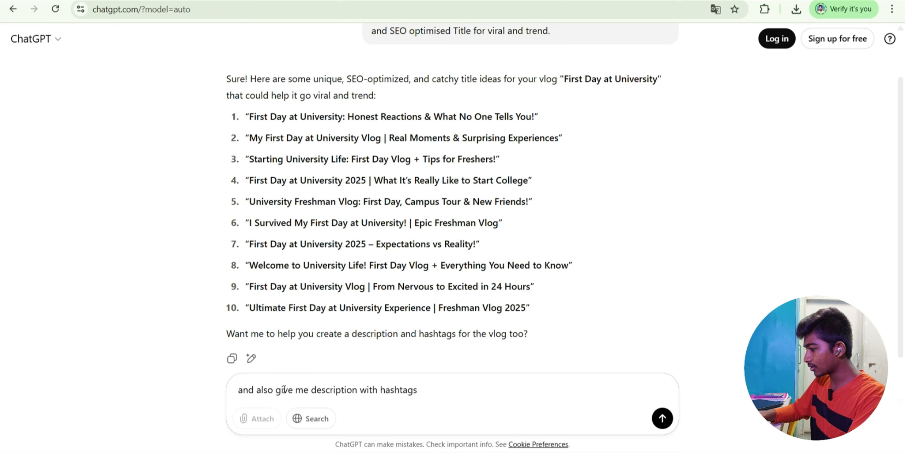
pyautogui.write(', keywords, titles, S')
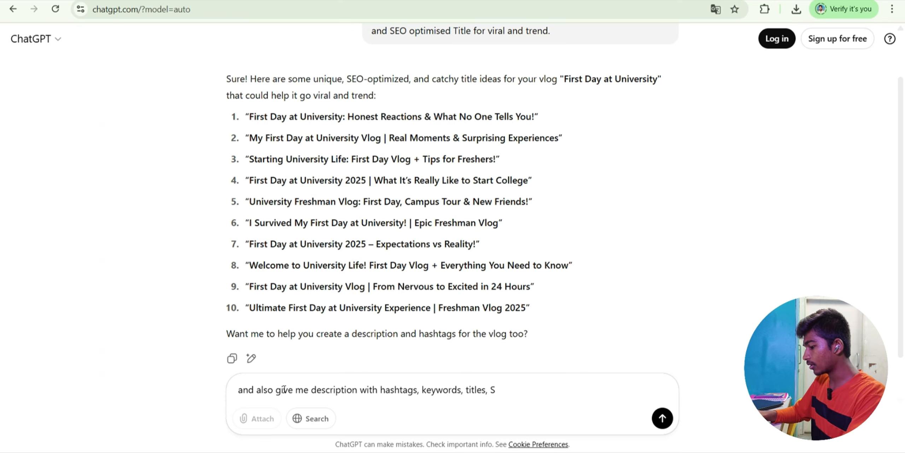
pyautogui.write('EO optimised words')
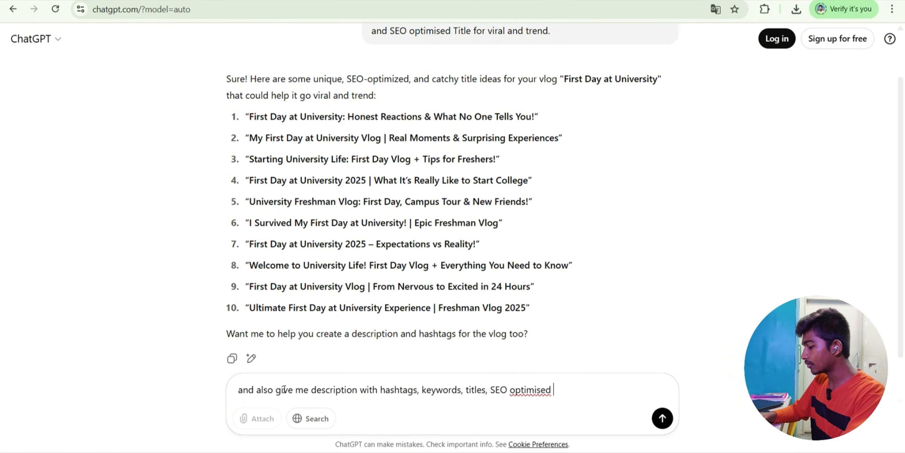
pyautogui.write(' for one')
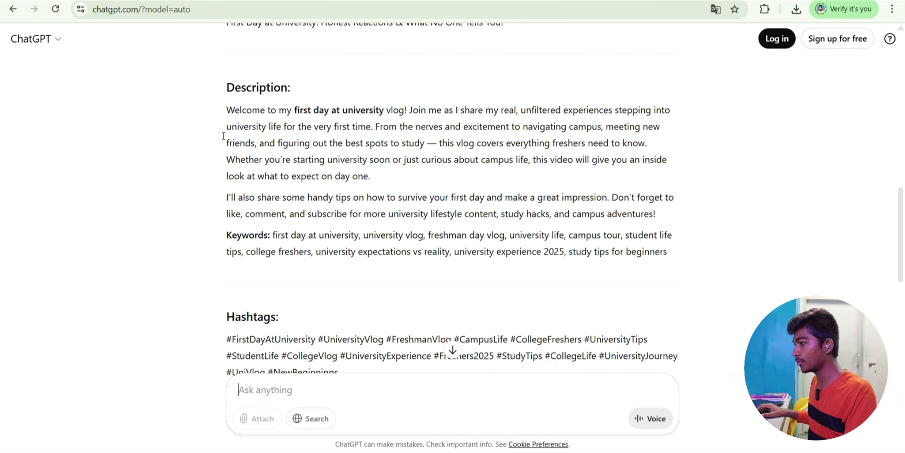
# - Paste ChatGPT's description, keywords and hashtags into the video description, then select the SEO tag phrases
pyautogui.moveTo(230, 109); pyautogui.dragTo(692, 251)
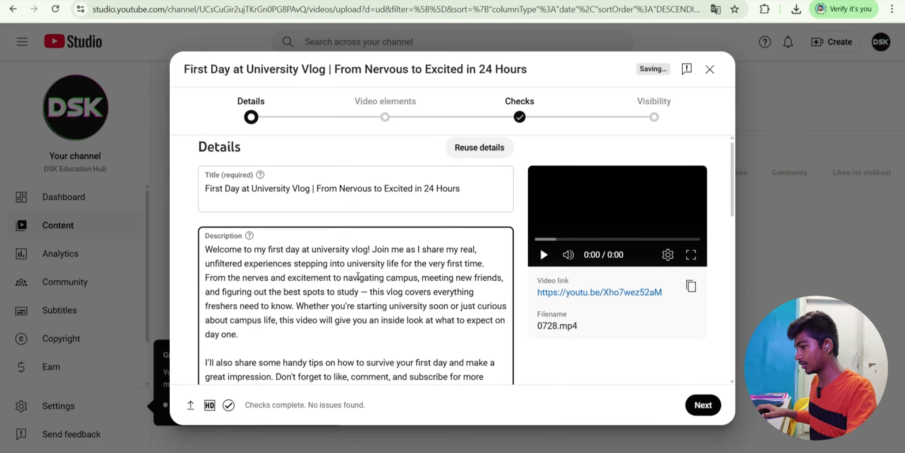
pyautogui.scroll(-6, 358, 276)
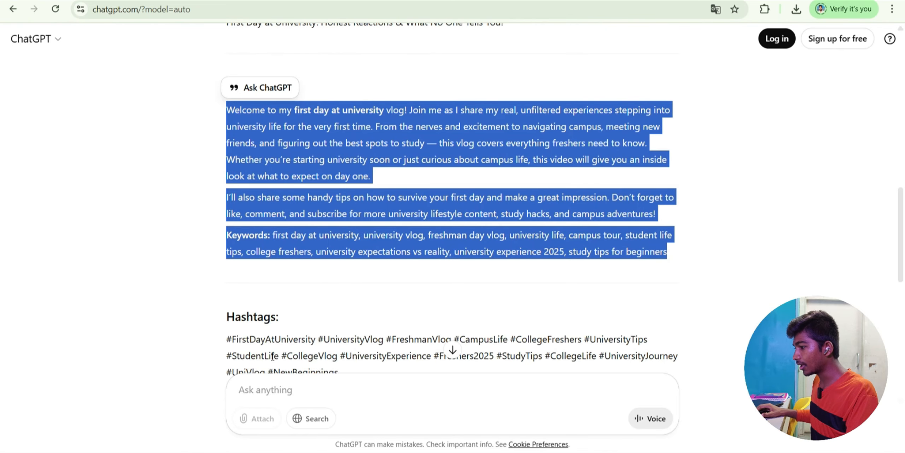
pyautogui.scroll(-5, 272, 356)
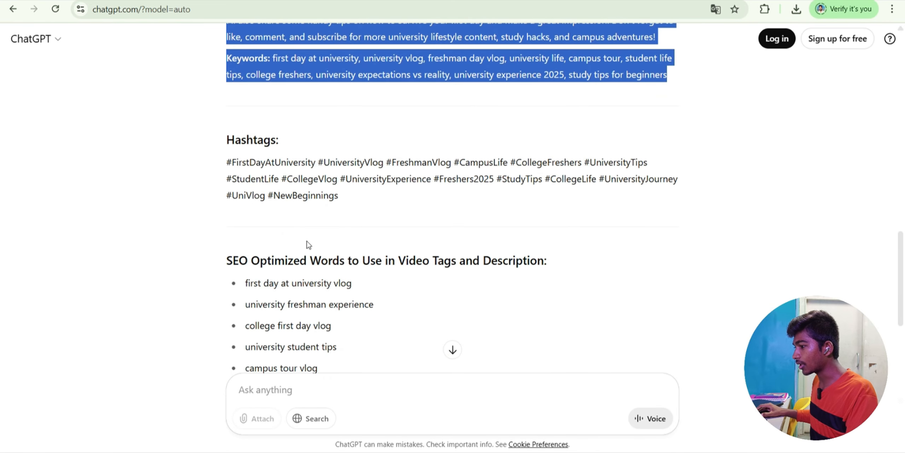
pyautogui.moveTo(227, 162); pyautogui.dragTo(343, 196)
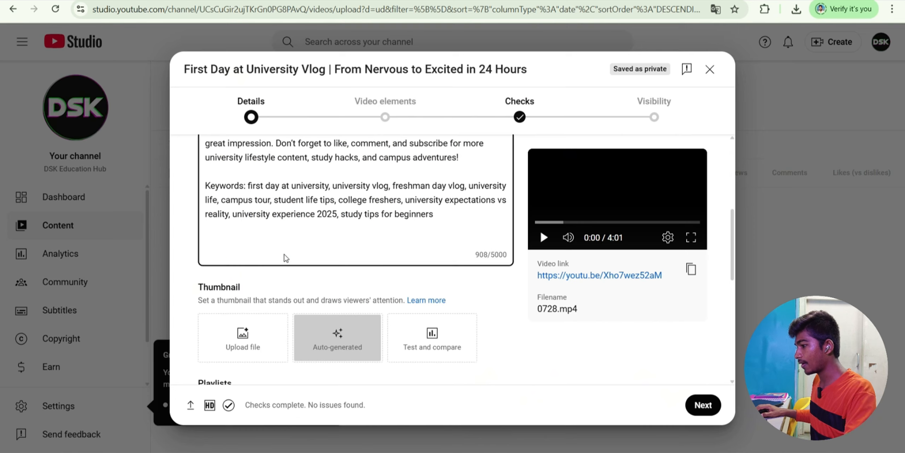
pyautogui.write('#FirstDayAtUniversity #UniversityVlog #FreshmanVlog #CampusLife #CollegeFreshers #UniversityTips #StudentLife #CollegeVlog #UniversityExperience #Freshers2025 #StudyTips #CollegeLife #UniversityJourney #UniVlog #NewBeginnings')
pyautogui.click(467, 254)
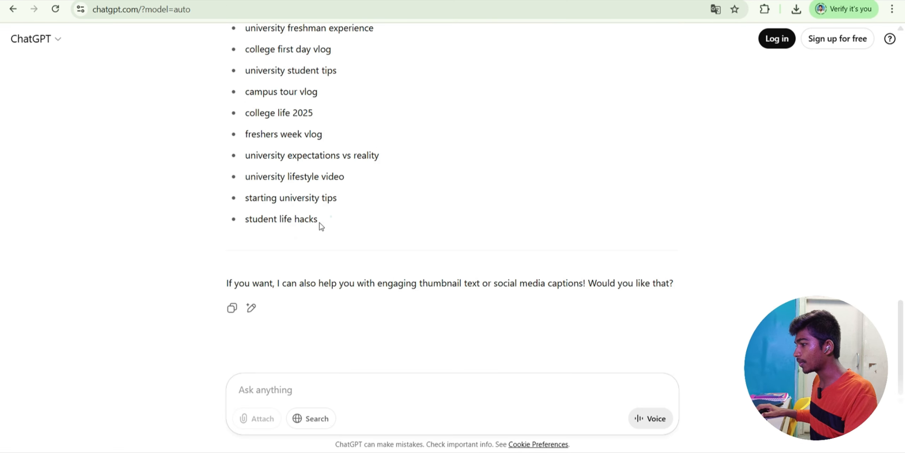
pyautogui.moveTo(317, 218); pyautogui.dragTo(236, 270)
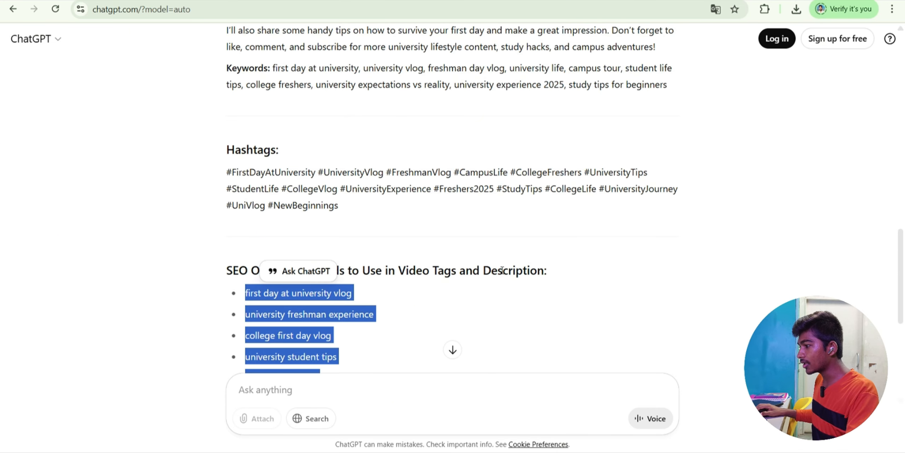
pyautogui.scroll(3, 280, 202)
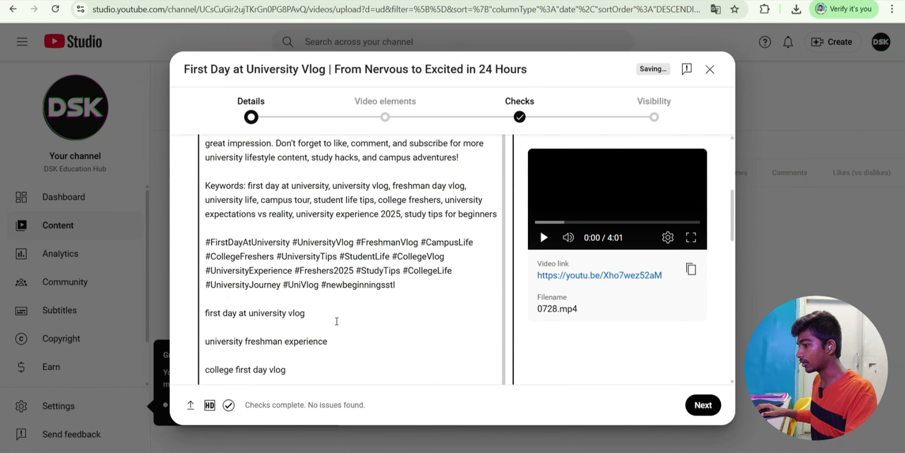
pyautogui.scroll(-5, 540, 228)
# - Upload the WhatsApp Image file as the custom thumbnail and check the playlists list
pyautogui.click(242, 306)
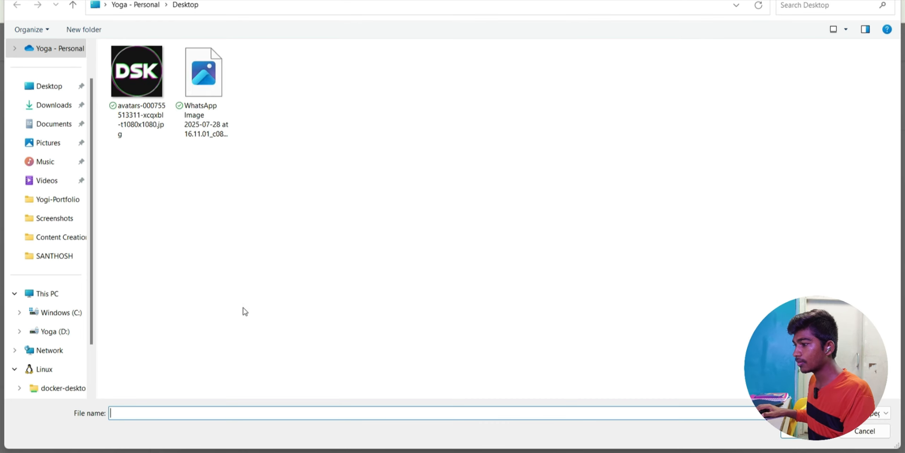
pyautogui.click(210, 97)
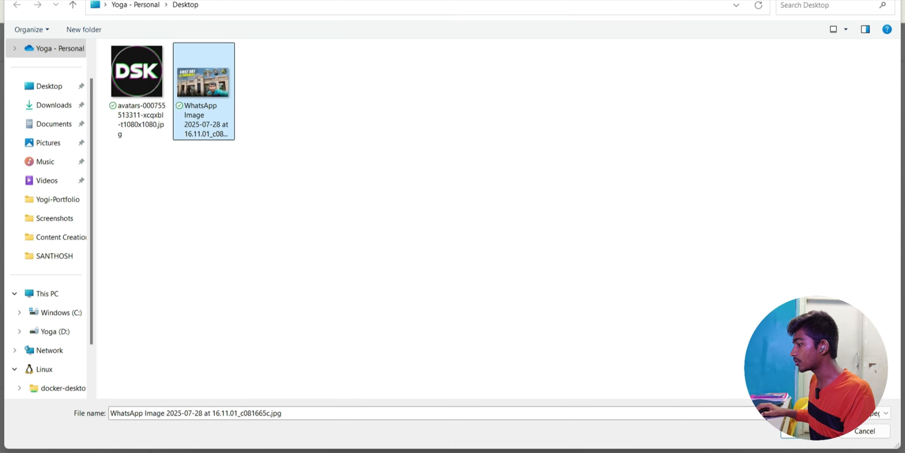
pyautogui.click(810, 430)
pyautogui.scroll(-3, 343, 282)
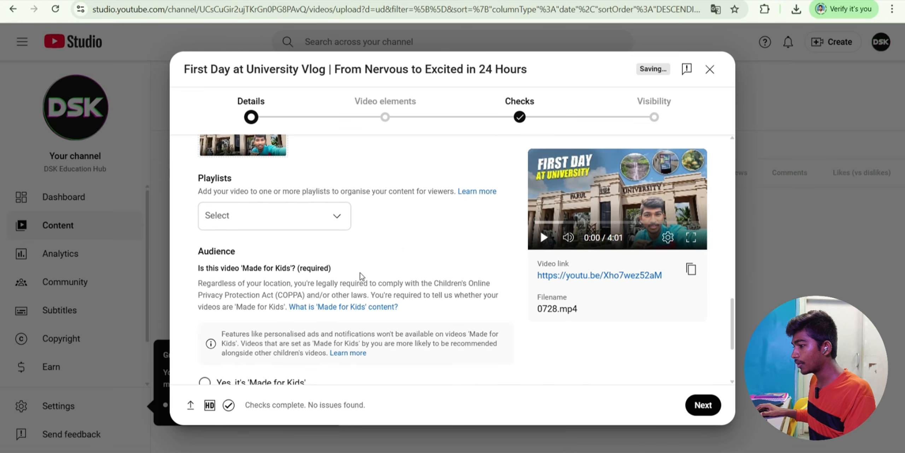
pyautogui.click(334, 215)
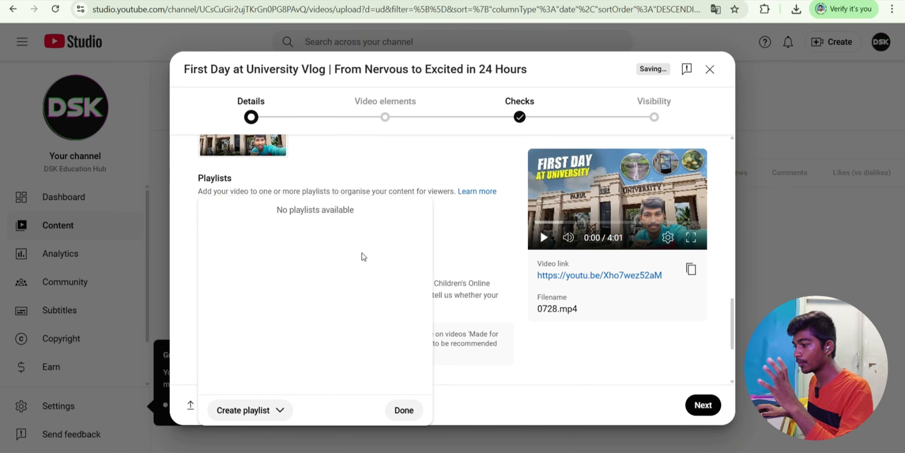
pyautogui.click(477, 232)
pyautogui.scroll(-4, 305, 273)
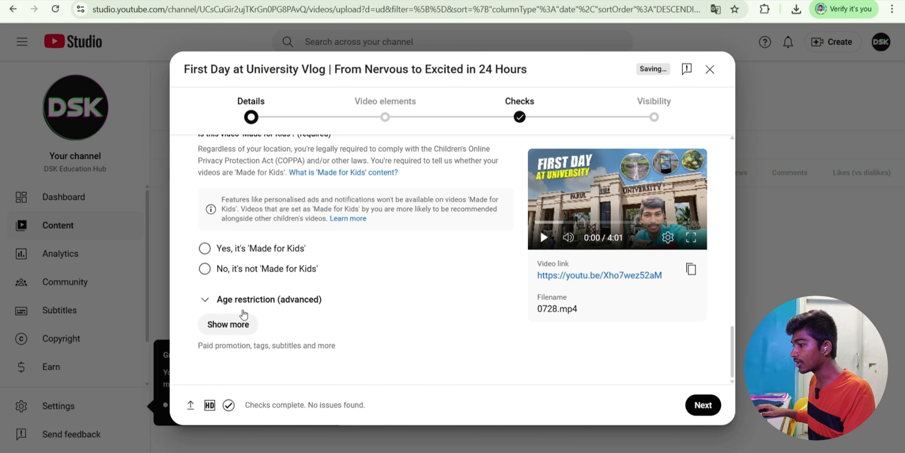
pyautogui.scroll(10, 693, 285)
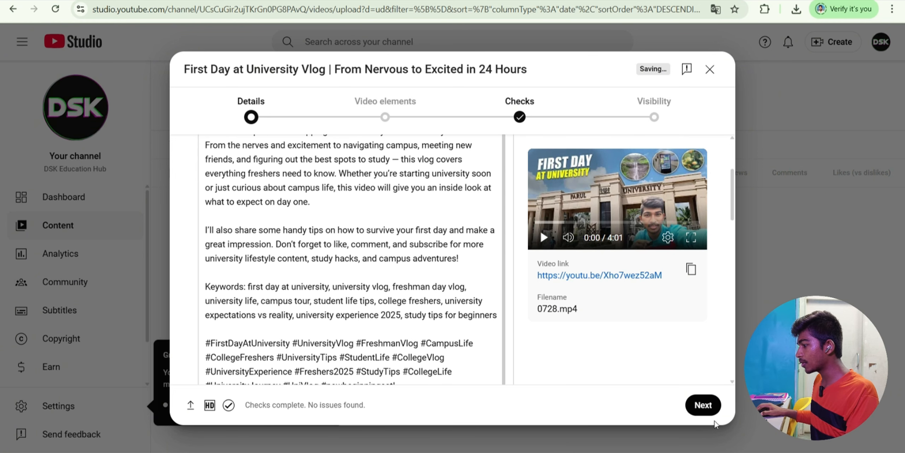
# - Advance through Video elements and Checks, set visibility to Public, and publish the vlog
pyautogui.click(709, 410)
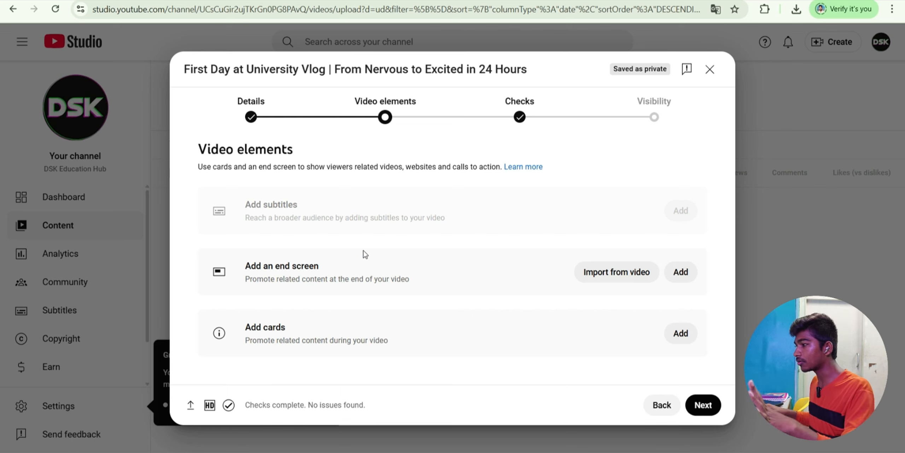
pyautogui.click(702, 405)
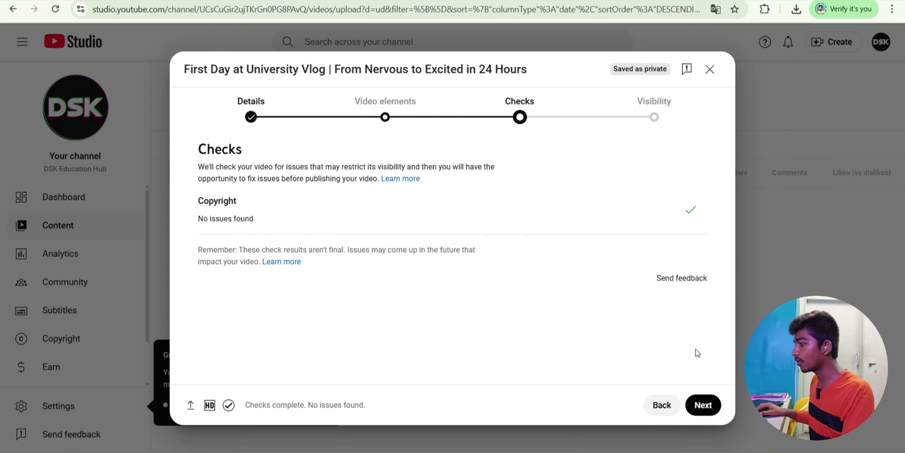
pyautogui.click(702, 404)
pyautogui.click(235, 299)
pyautogui.scroll(-5, 238, 301)
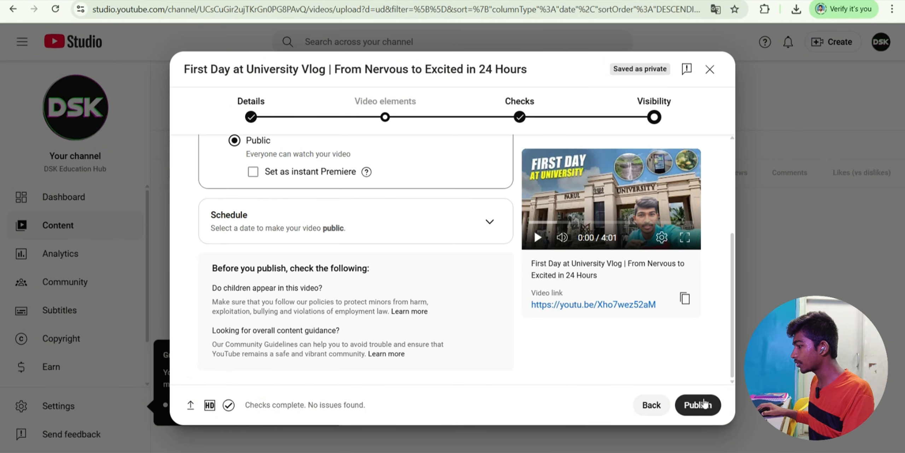
pyautogui.click(698, 404)
pyautogui.click(453, 359)
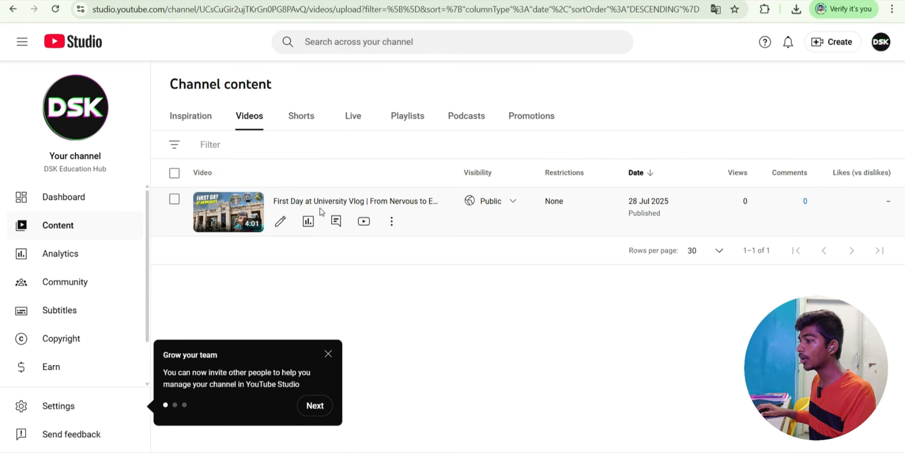
# - View the DSK Education Hub channel page and play the new First Day at University vlog
pyautogui.click(75, 115)
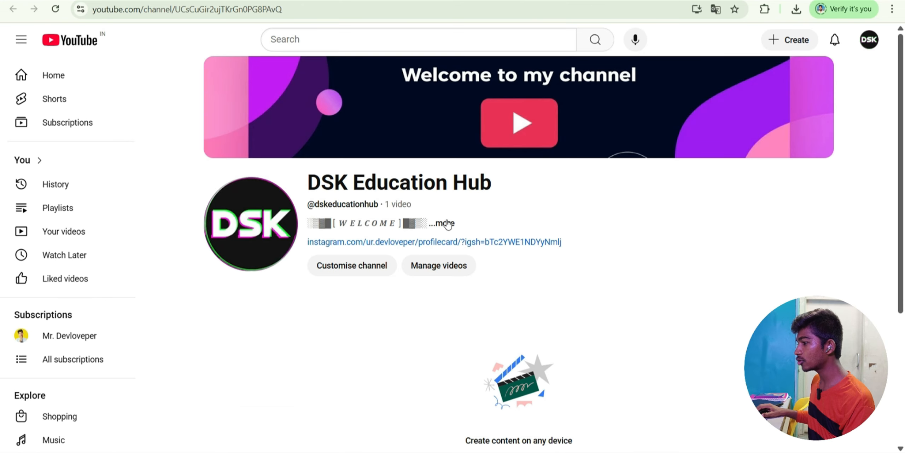
pyautogui.scroll(-5, 426, 218)
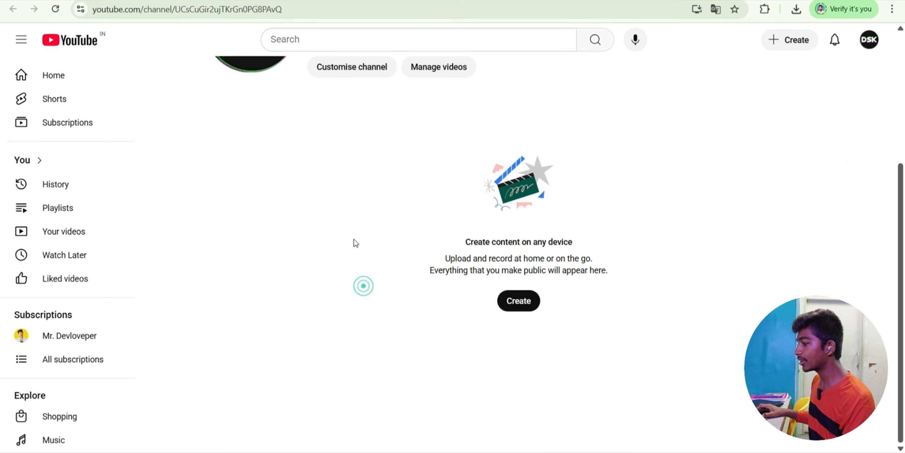
pyautogui.scroll(4, 283, 182)
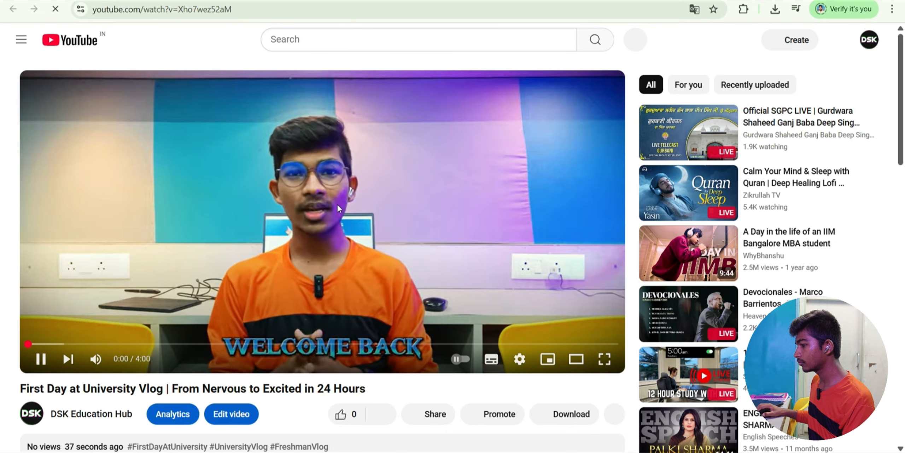
pyautogui.click(334, 209)
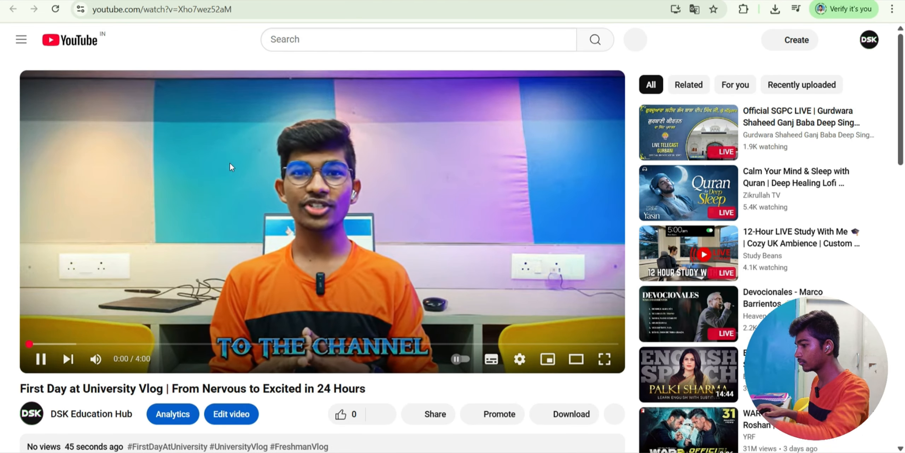
pyautogui.scroll(-2, 102, 361)
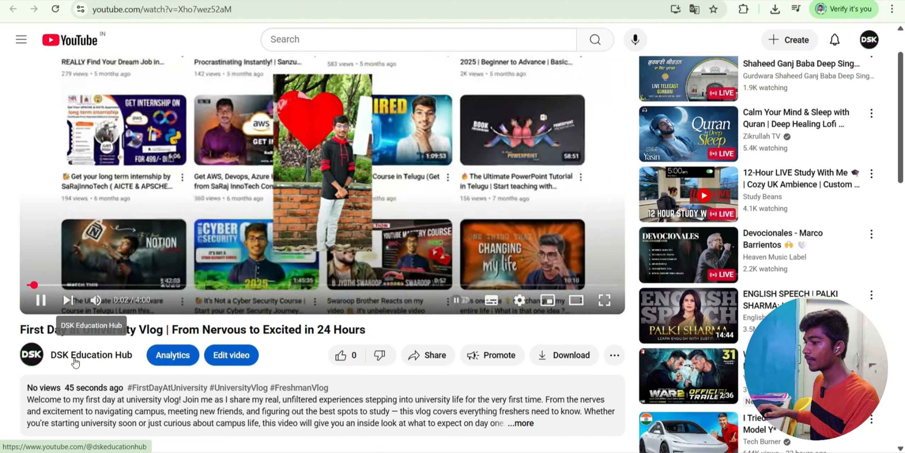
pyautogui.scroll(2, 375, 260)
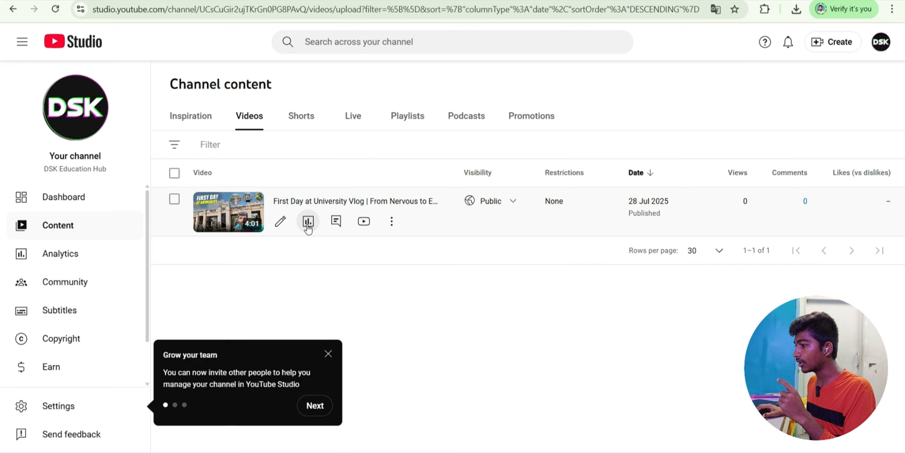
# - Look over the vlog's Details page, then return to the Channel content list
pyautogui.click(281, 220)
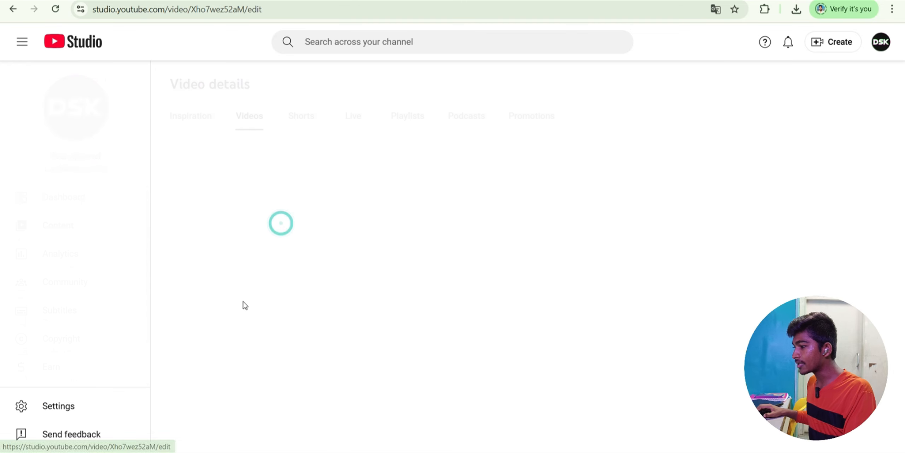
pyautogui.scroll(-6, 263, 233)
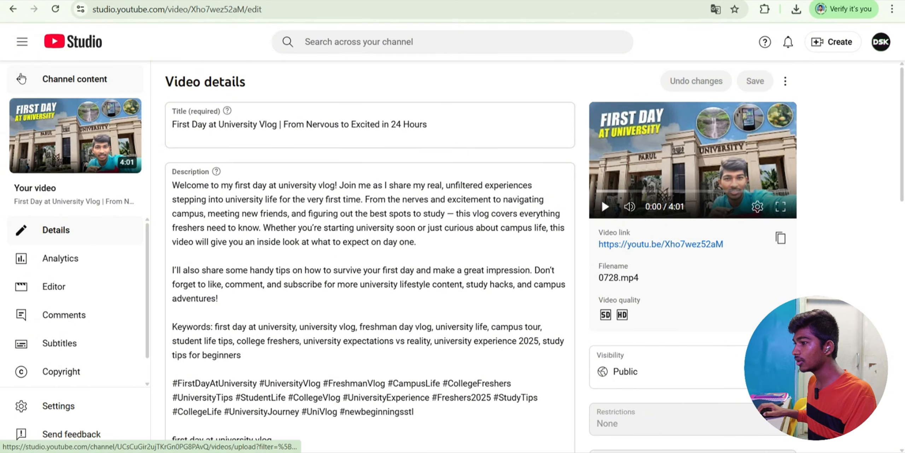
pyautogui.click(17, 77)
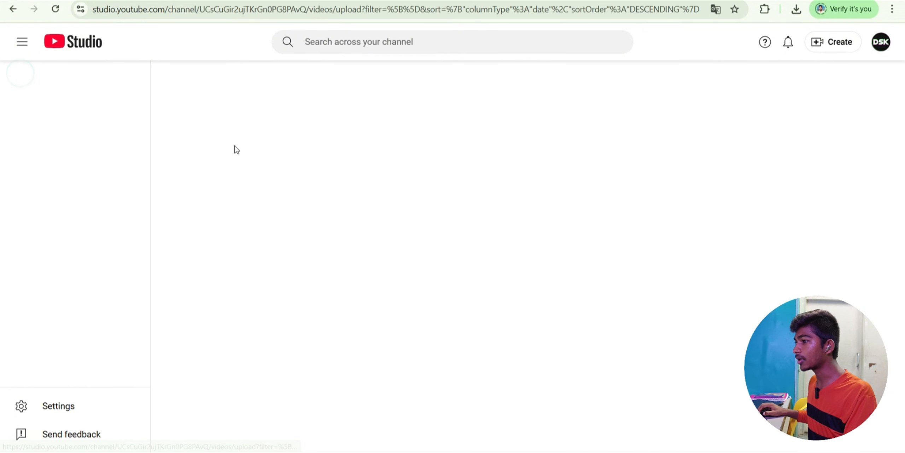
# - Load studio.youtube.com and open the Channel analytics overview
pyautogui.click(243, 11)
pyautogui.write('studio.youtu')
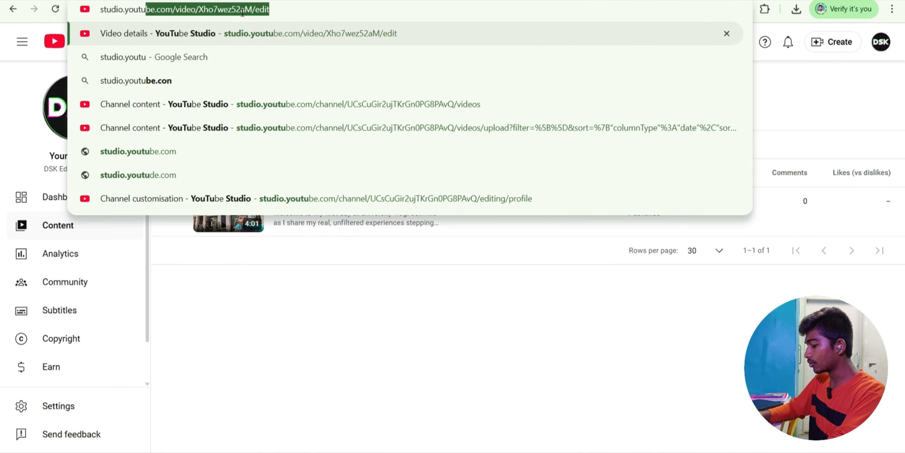
pyautogui.write('be.com')
pyautogui.press('Return')
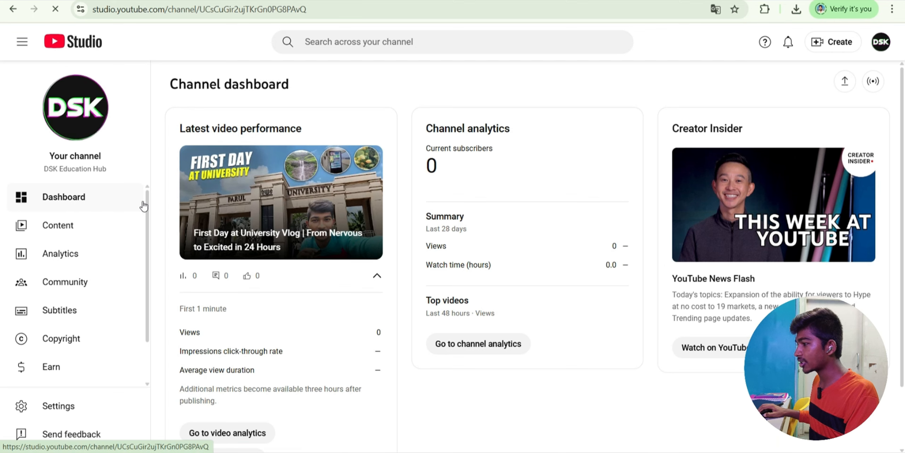
pyautogui.click(68, 254)
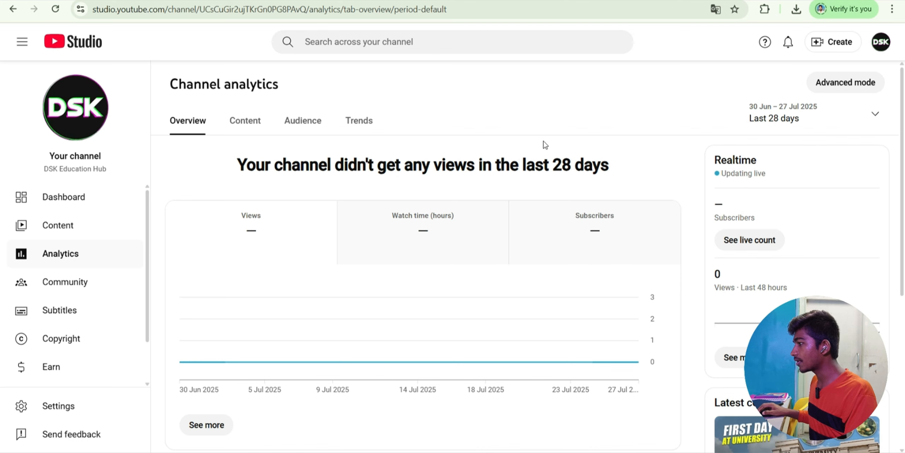
# - Switch the analytics date range to Lifetime, then review the Earn monetisation page
pyautogui.click(873, 114)
pyautogui.click(781, 186)
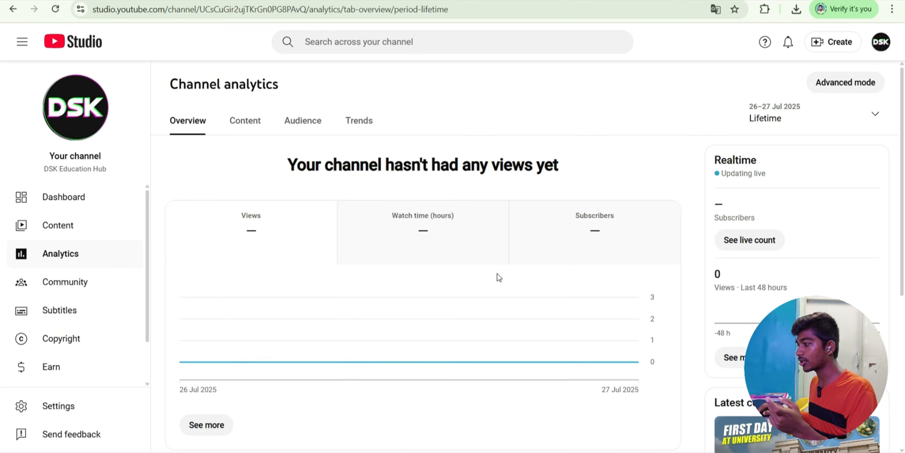
pyautogui.click(55, 367)
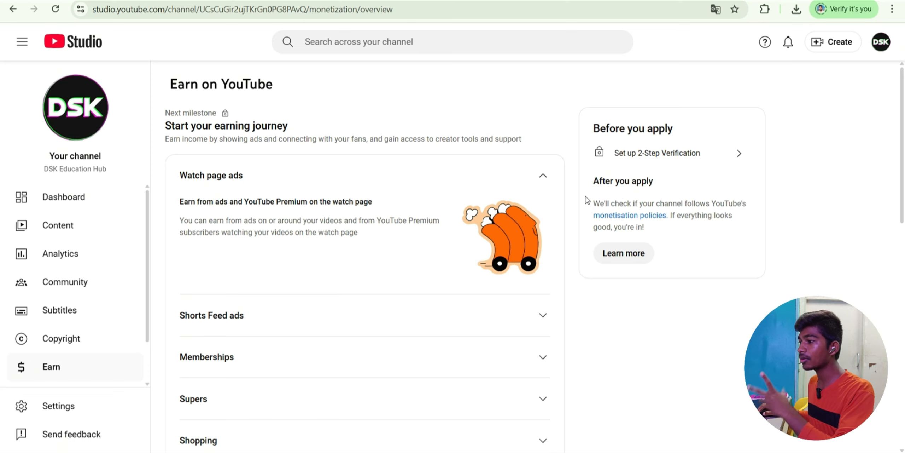
pyautogui.scroll(-2, 92, 241)
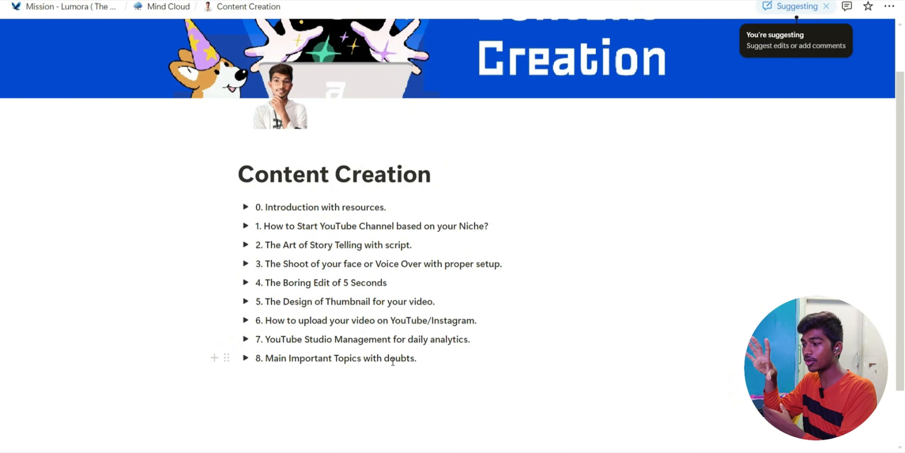
pyautogui.scroll(2, 452, 323)
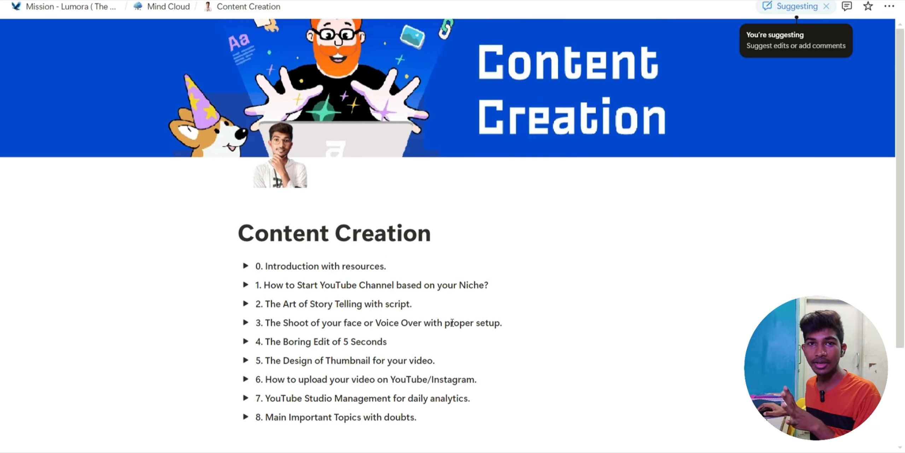